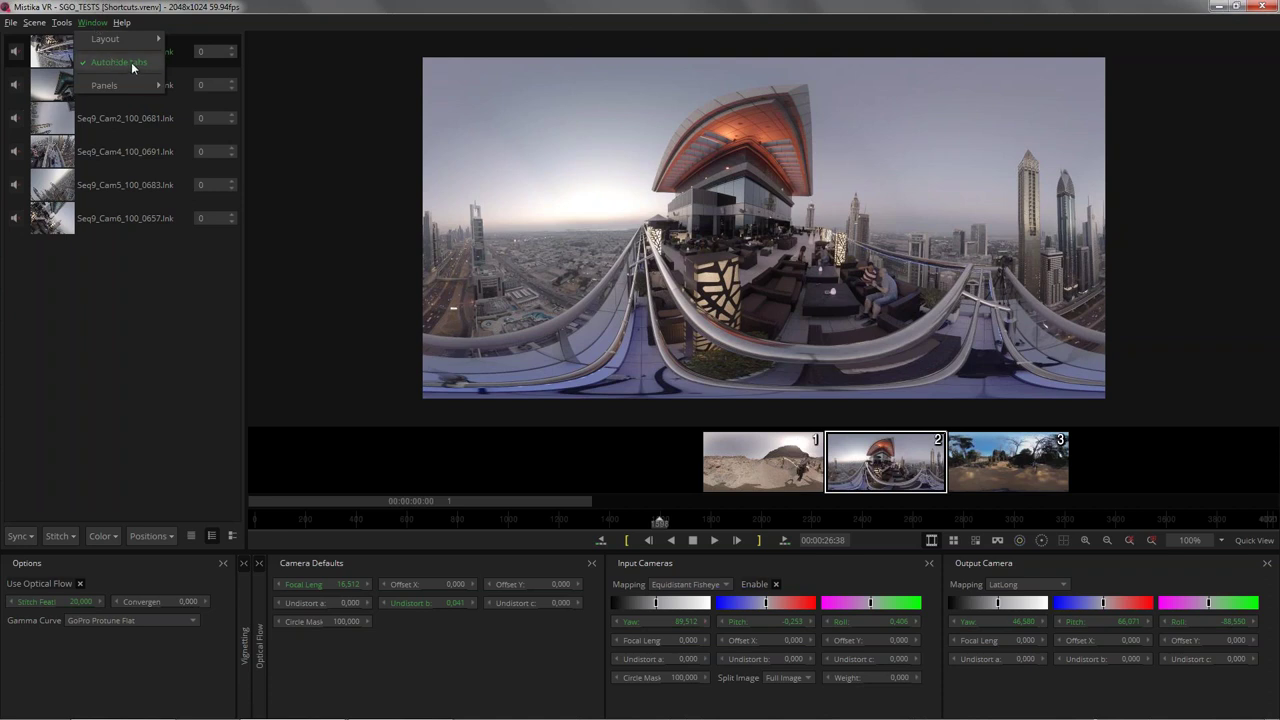
Step: Stop panel tabs auto-hiding and step through the Seq9 Cam1–Cam6 clips in the Clips Stack
click(131, 62)
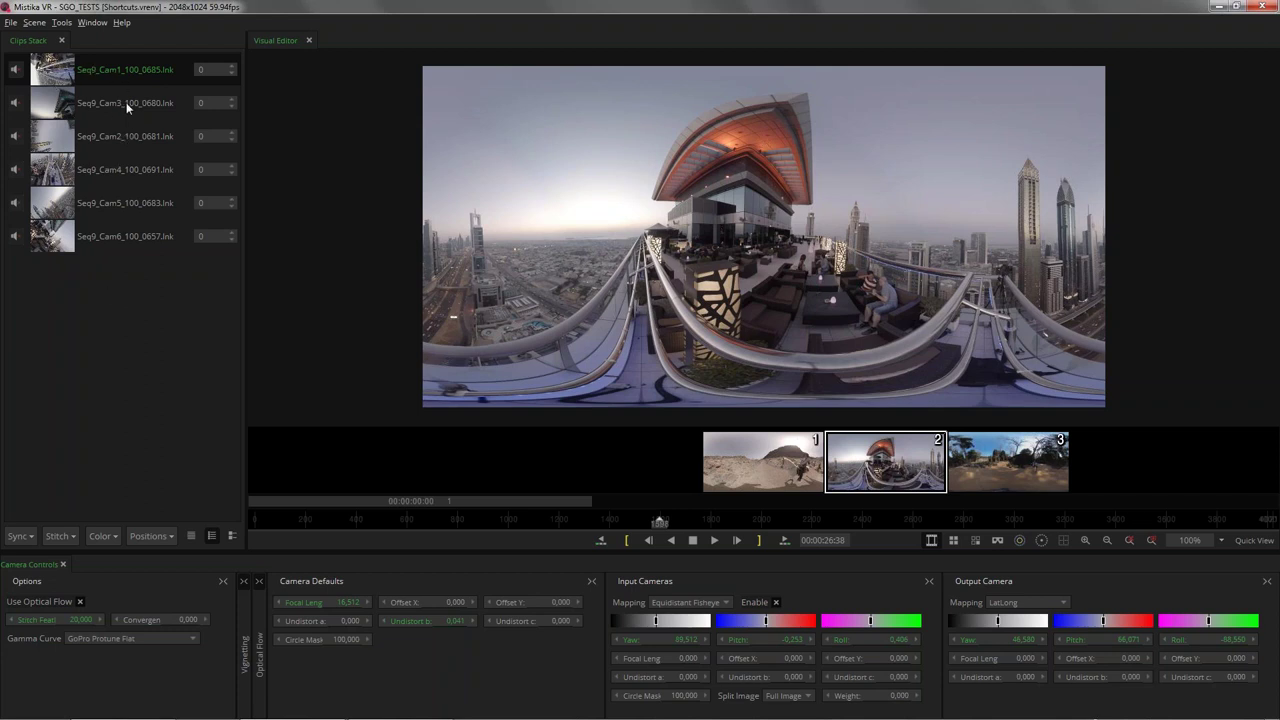
click(124, 200)
click(127, 236)
click(133, 75)
click(127, 101)
click(127, 134)
click(130, 168)
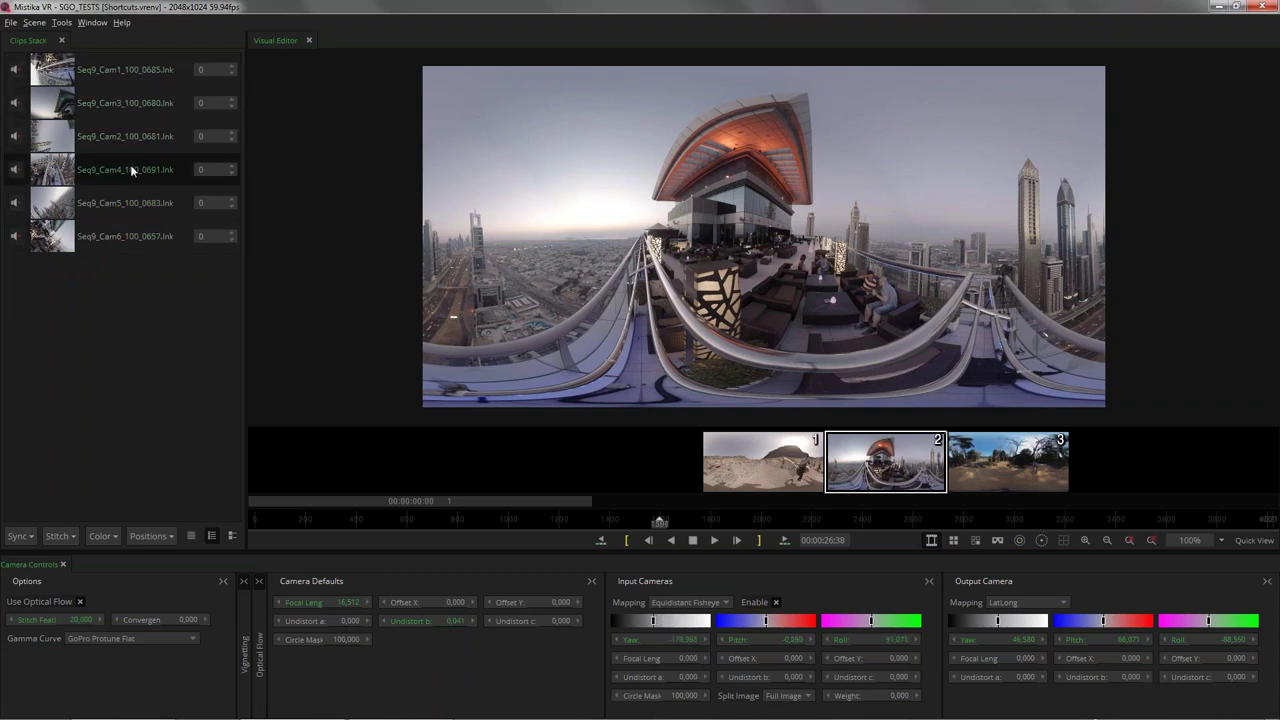
Step: Turn on audio for the Cam1, Cam3 and Cam2 clips, then mute Cam3 again
click(15, 70)
click(15, 103)
click(15, 136)
click(16, 103)
click(16, 104)
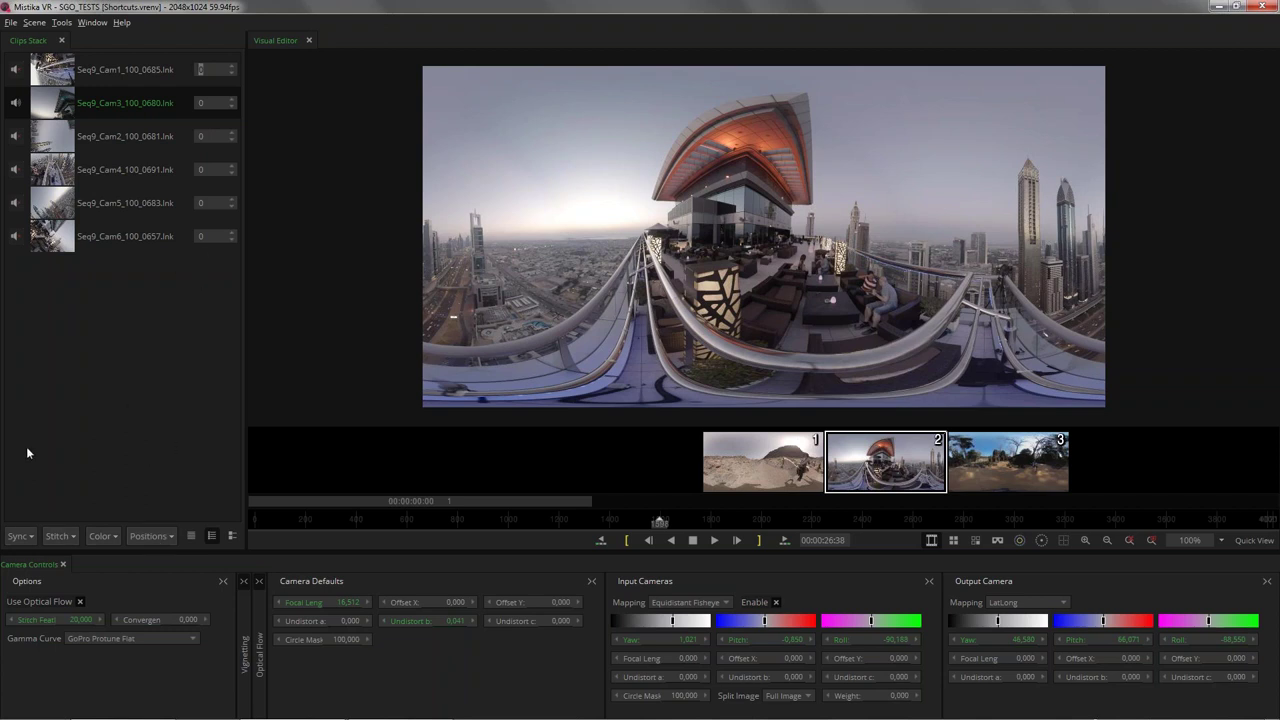
click(32, 537)
click(109, 536)
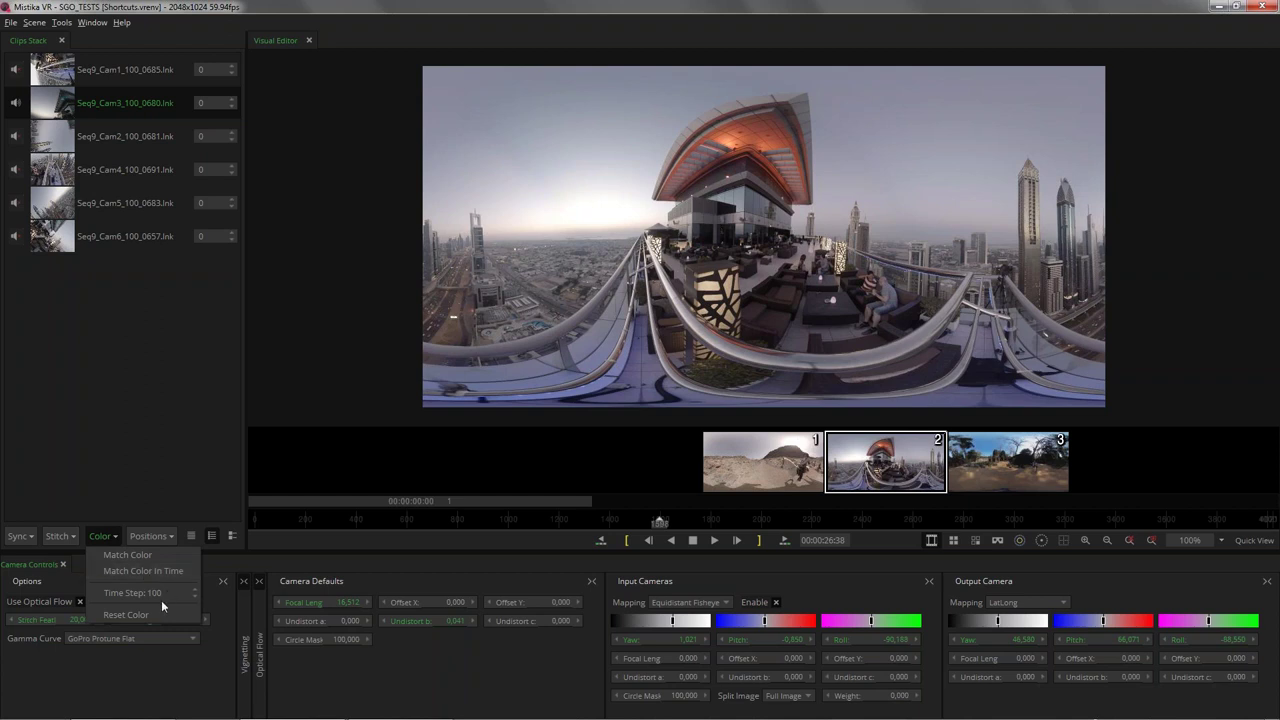
click(118, 500)
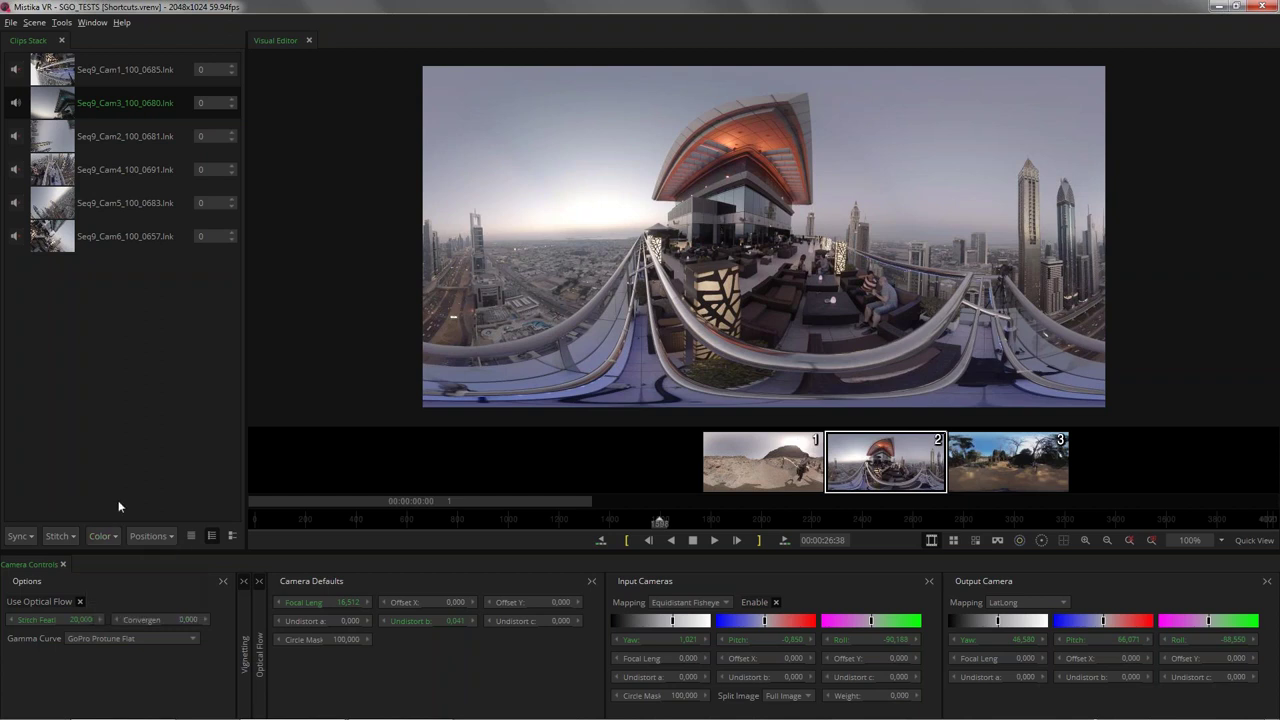
click(172, 537)
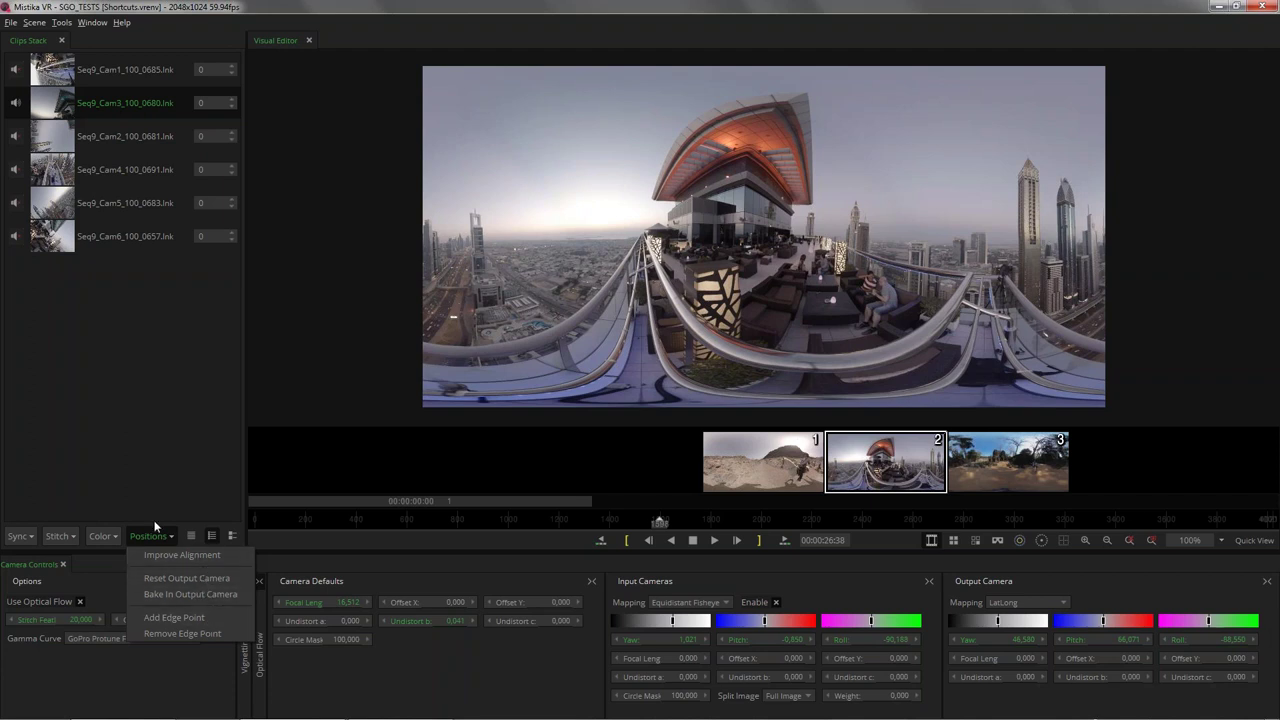
click(138, 466)
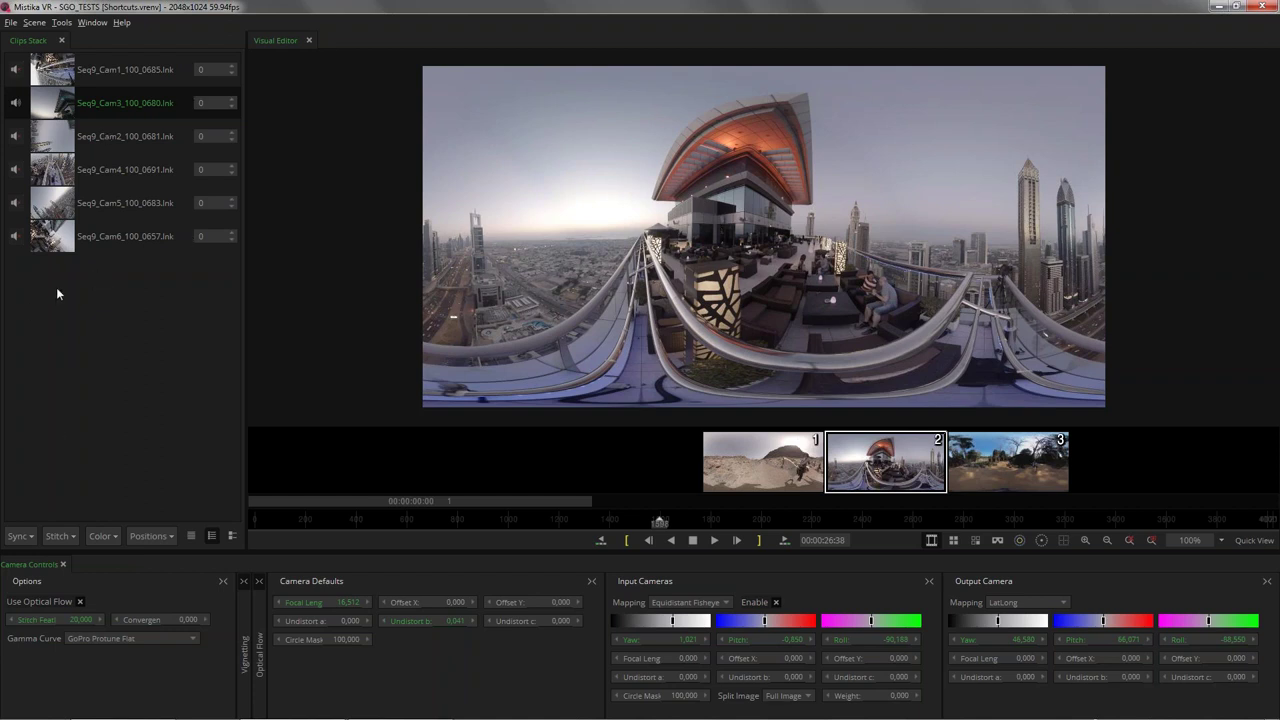
drag(28, 44, 341, 42)
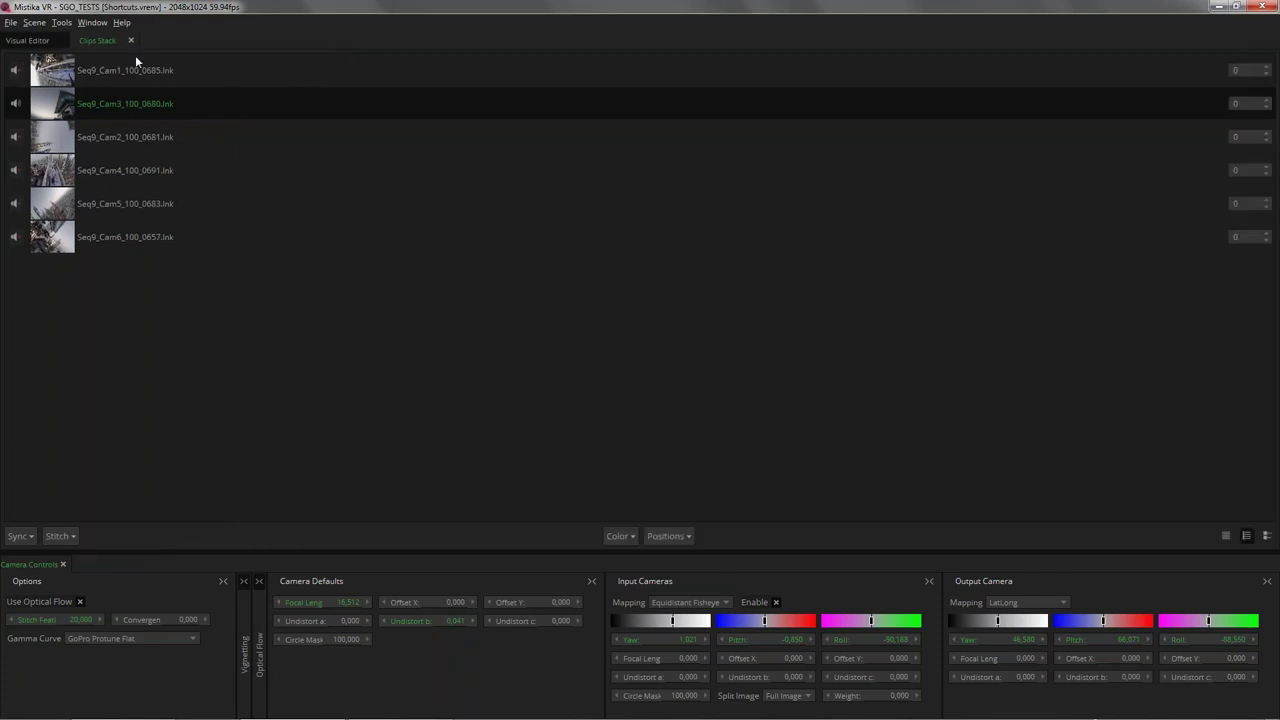
click(24, 45)
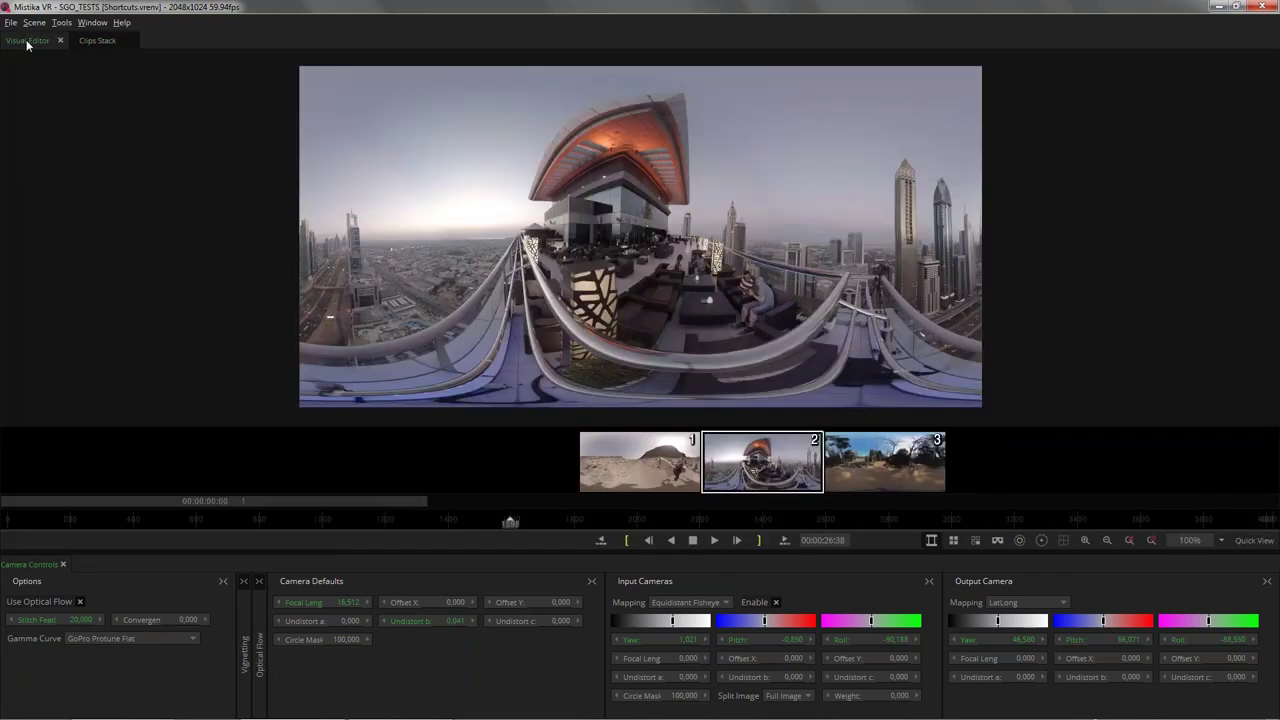
click(93, 40)
click(28, 45)
click(95, 40)
drag(95, 40, 27, 103)
drag(277, 566, 213, 714)
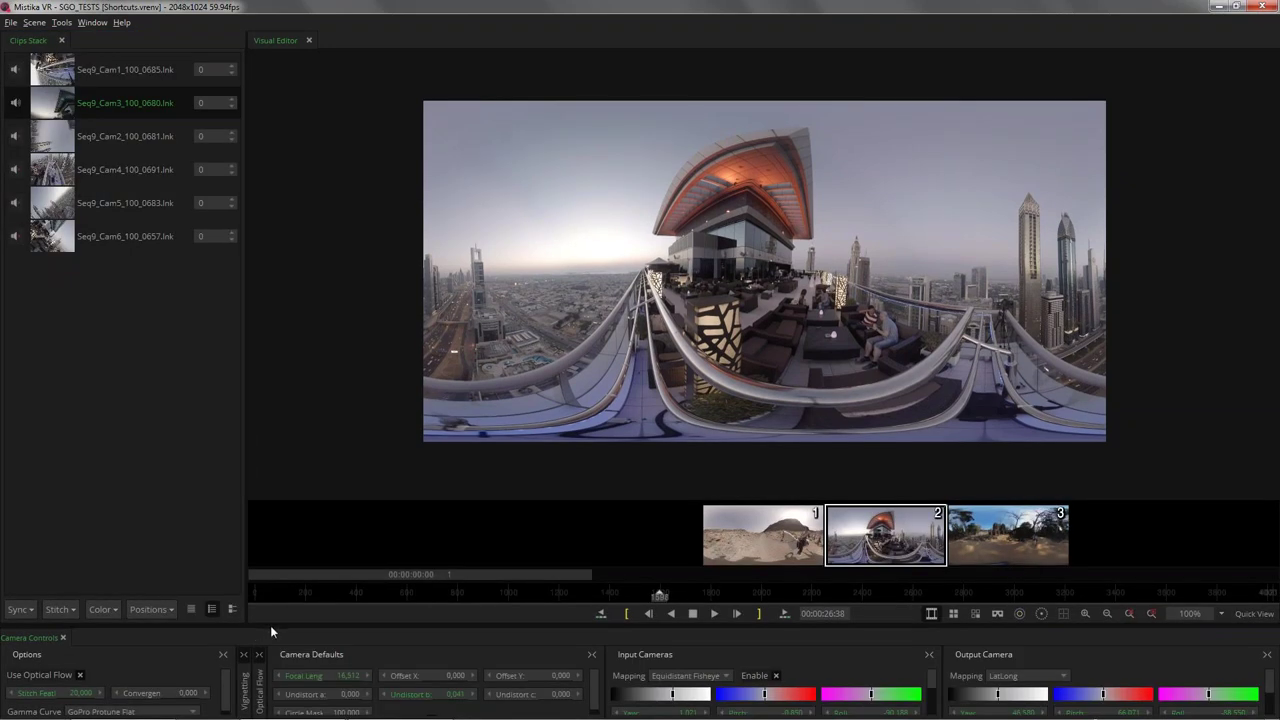
drag(278, 630, 287, 561)
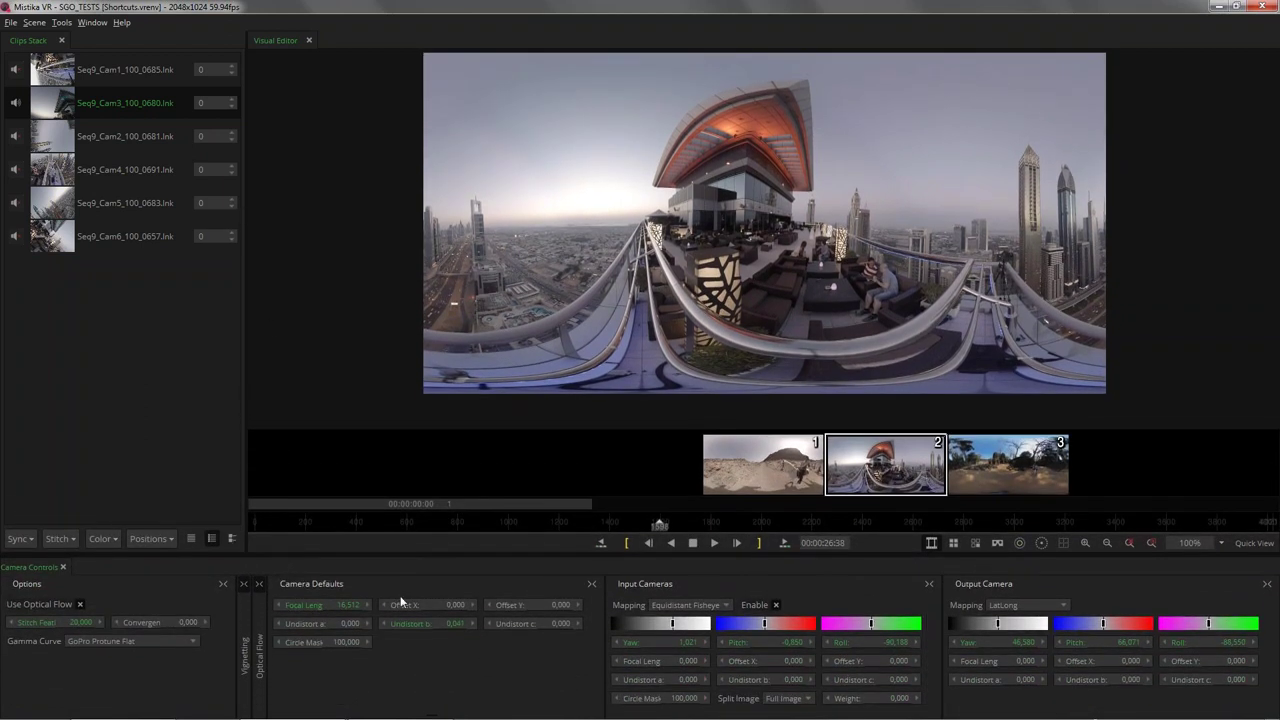
click(92, 22)
mouse_move(97, 41)
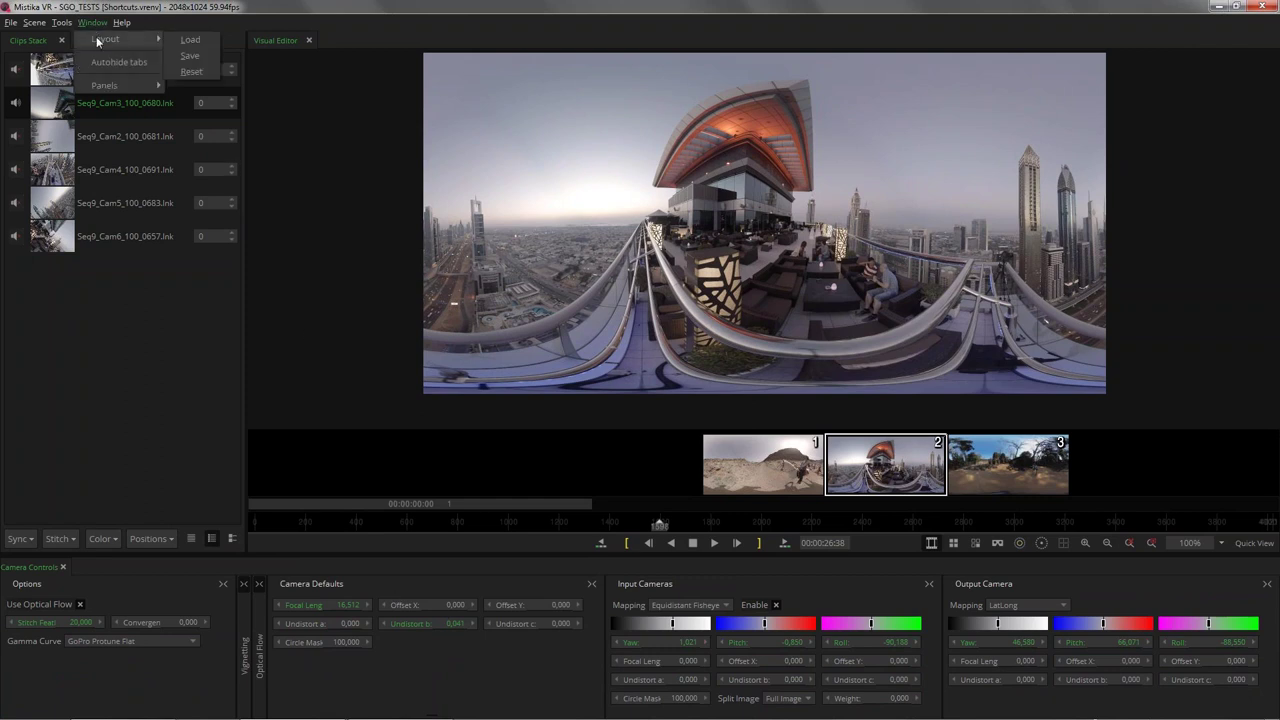
click(204, 58)
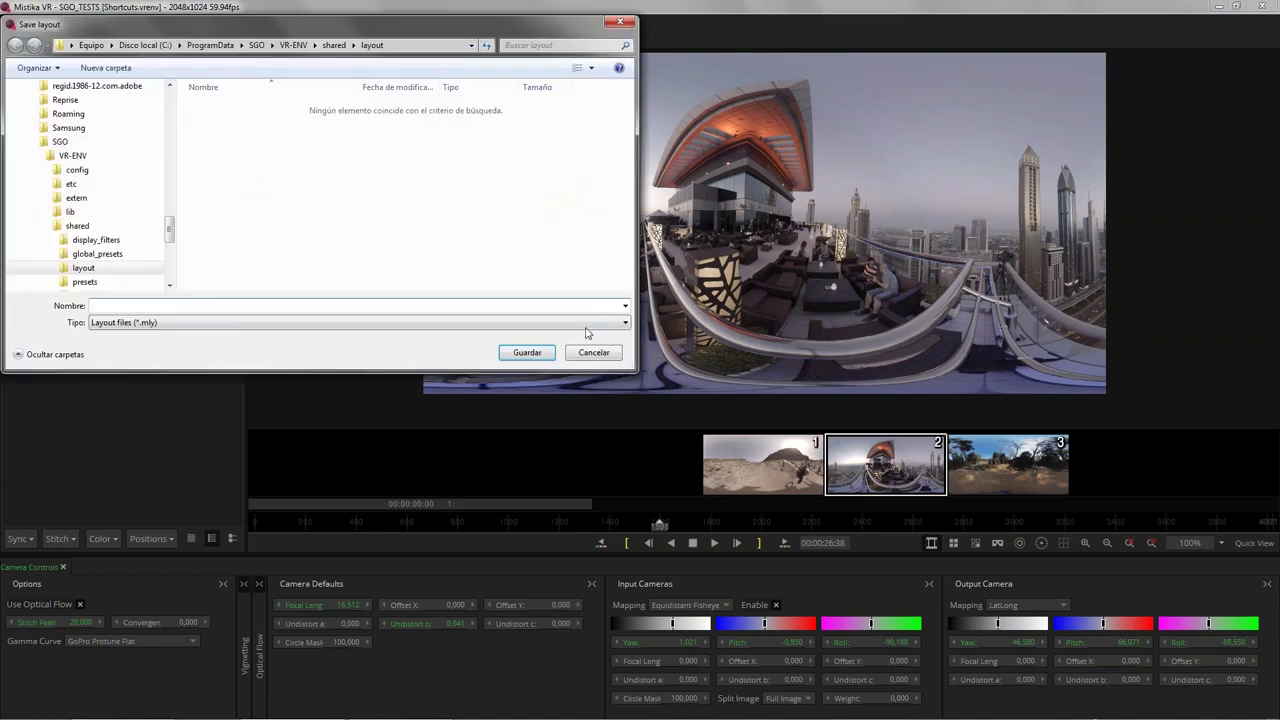
click(592, 358)
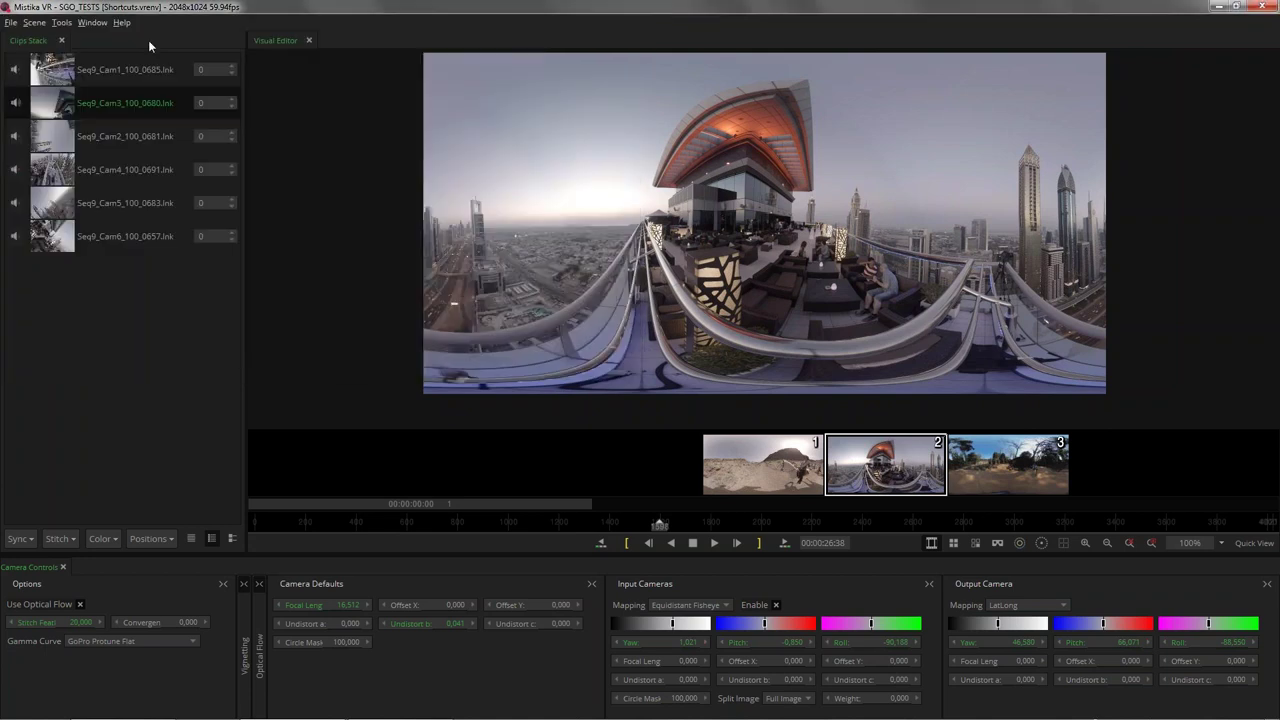
click(92, 22)
mouse_move(118, 40)
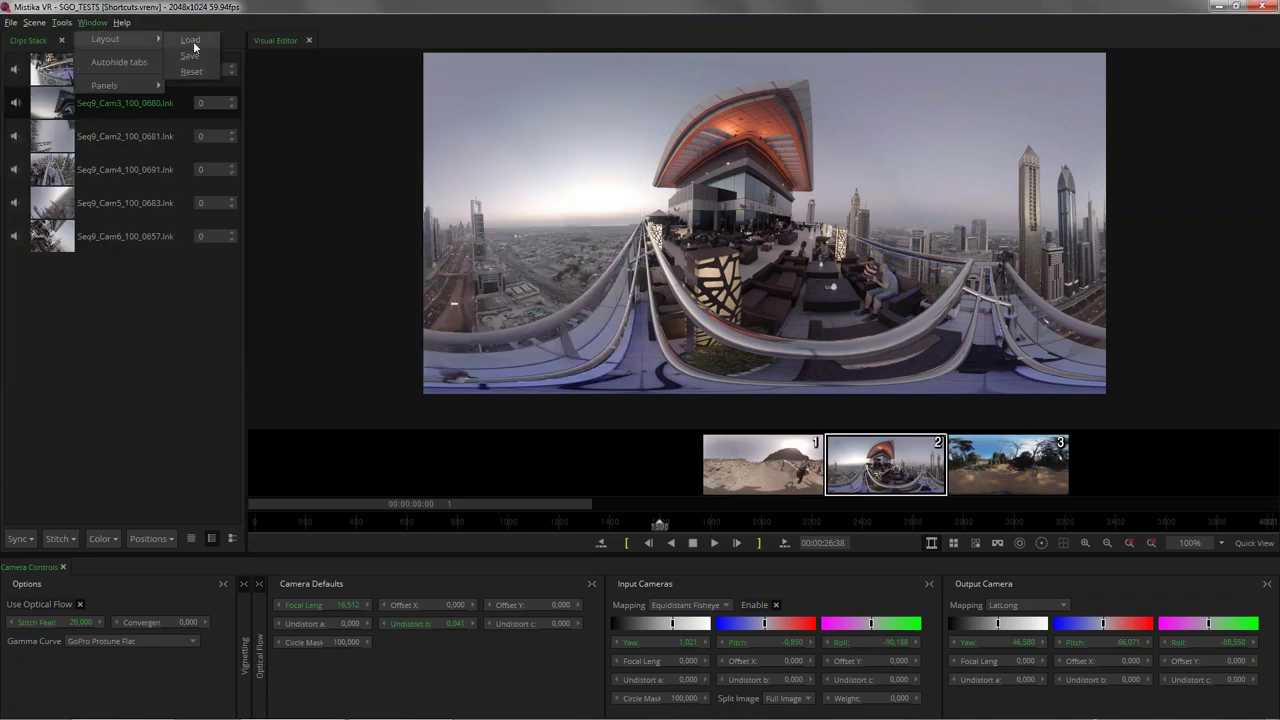
click(136, 380)
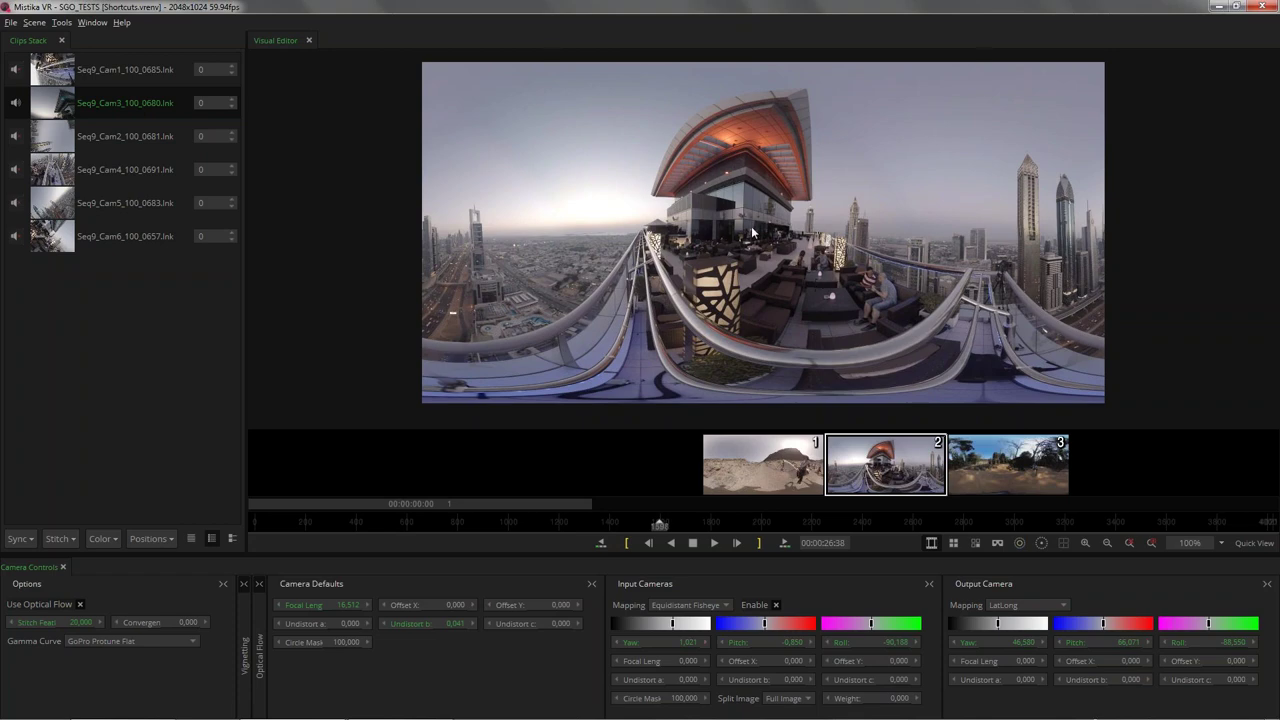
drag(744, 223, 760, 250)
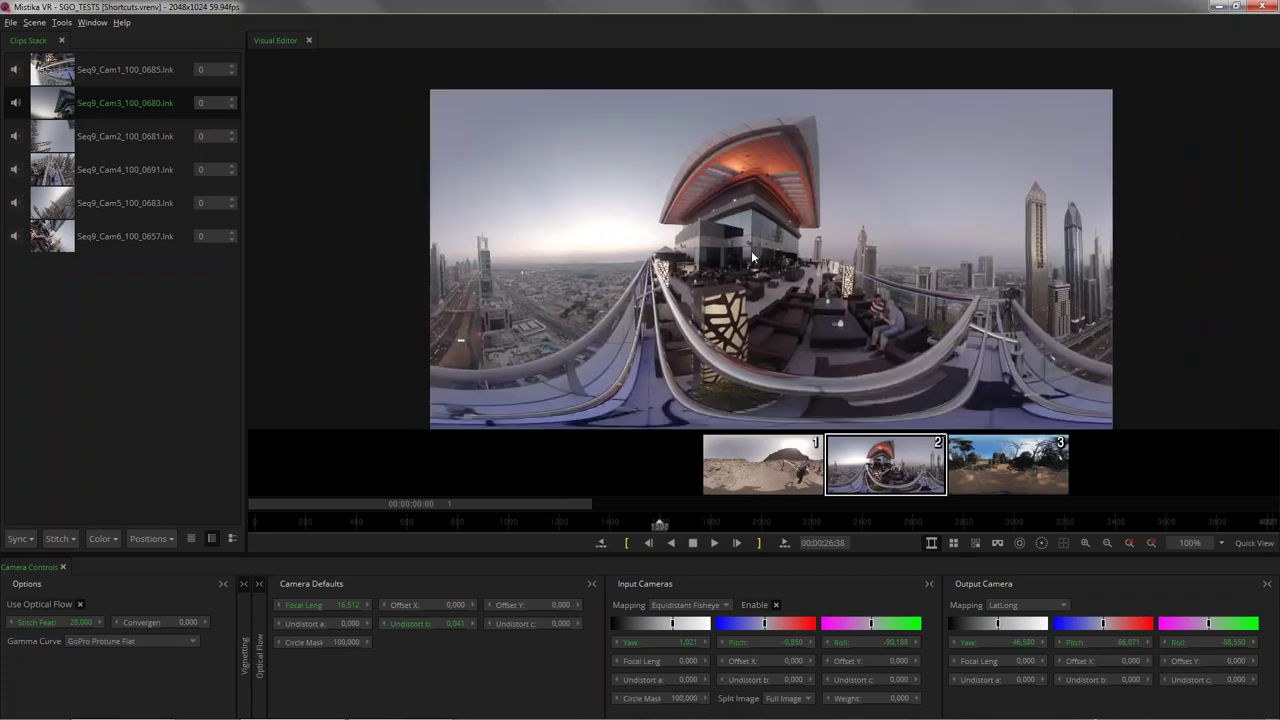
click(1083, 545)
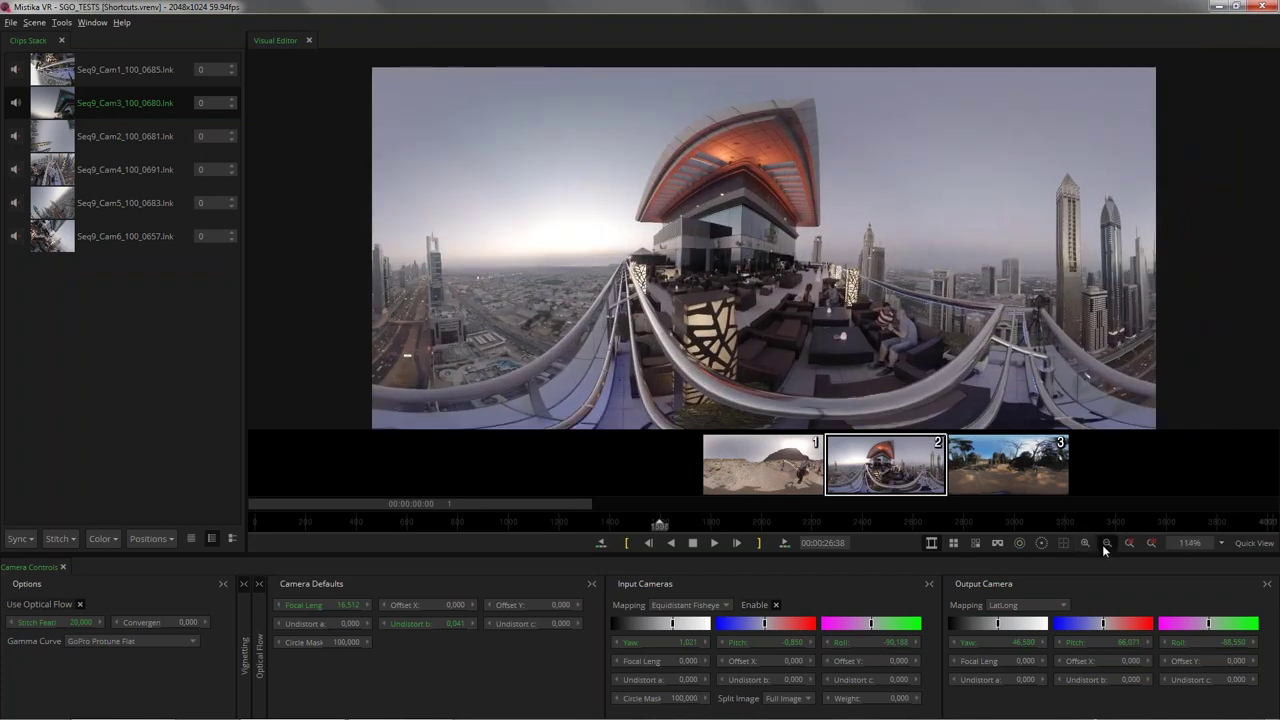
click(1103, 544)
click(1085, 545)
click(1106, 545)
click(1085, 545)
click(1102, 546)
click(1087, 545)
scroll(768, 306, down, 2)
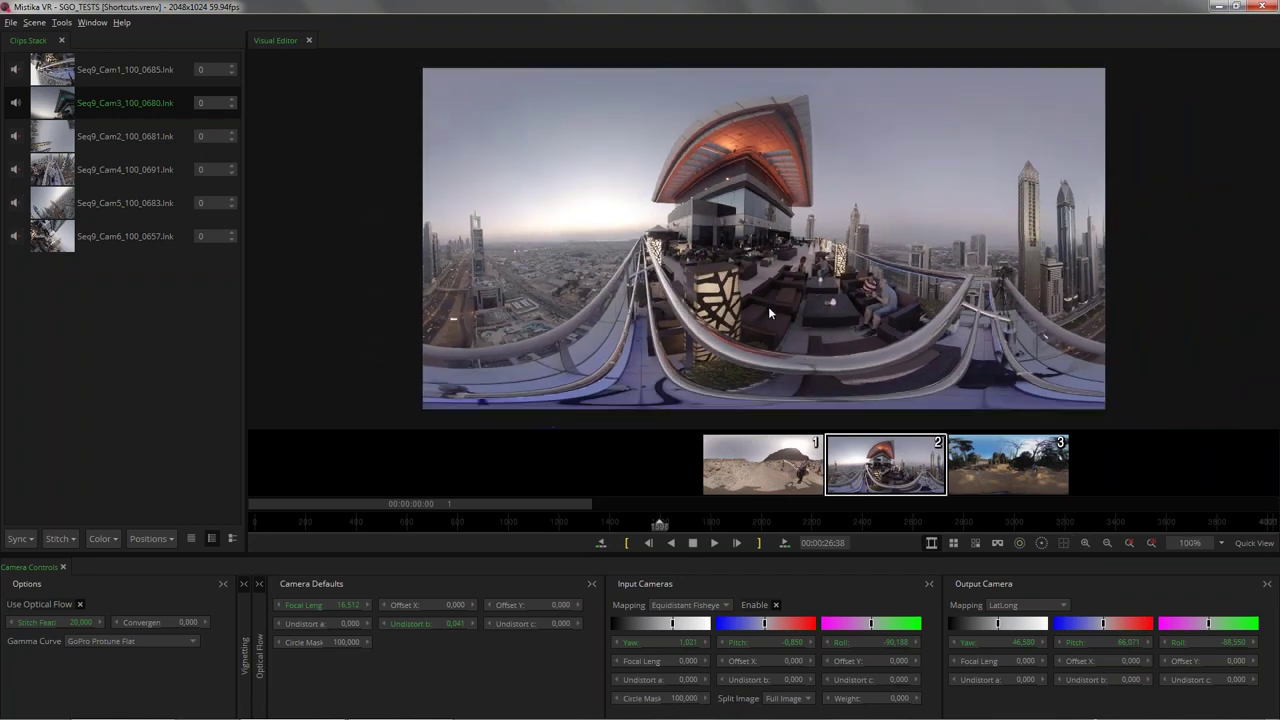
scroll(768, 313, up, 4)
scroll(768, 313, up, 1)
scroll(768, 313, down, 3)
click(601, 543)
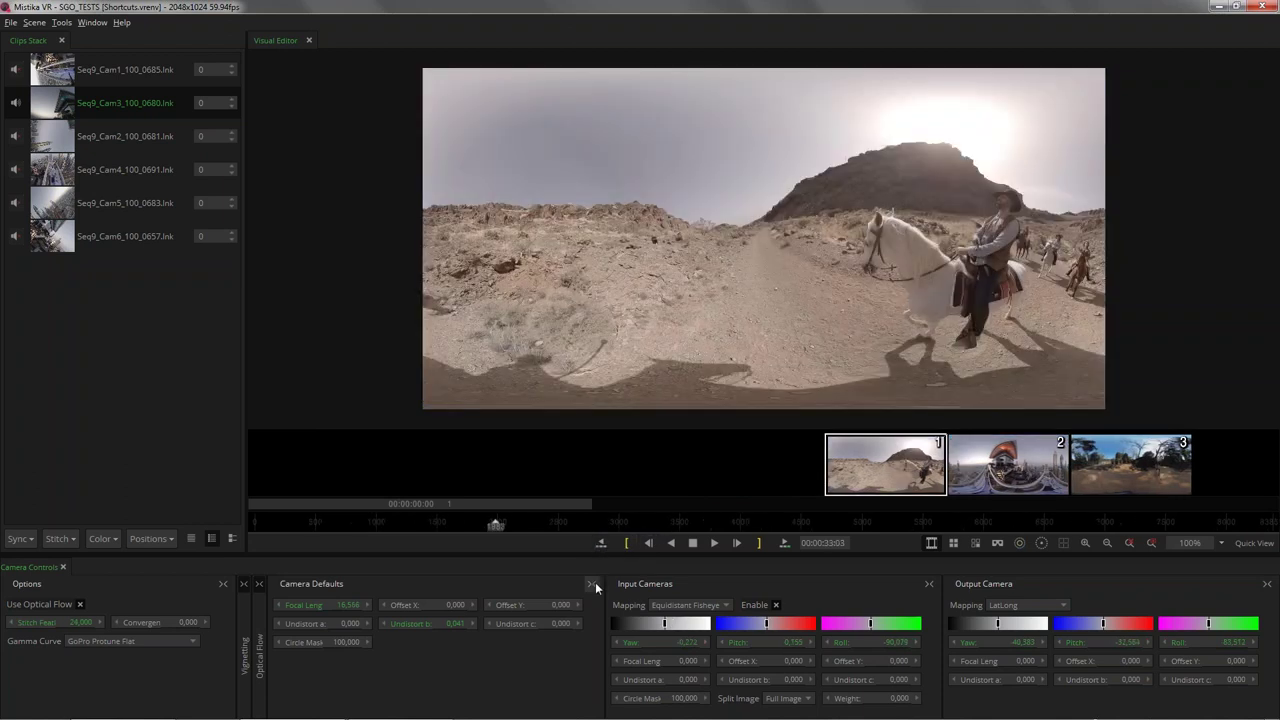
click(785, 545)
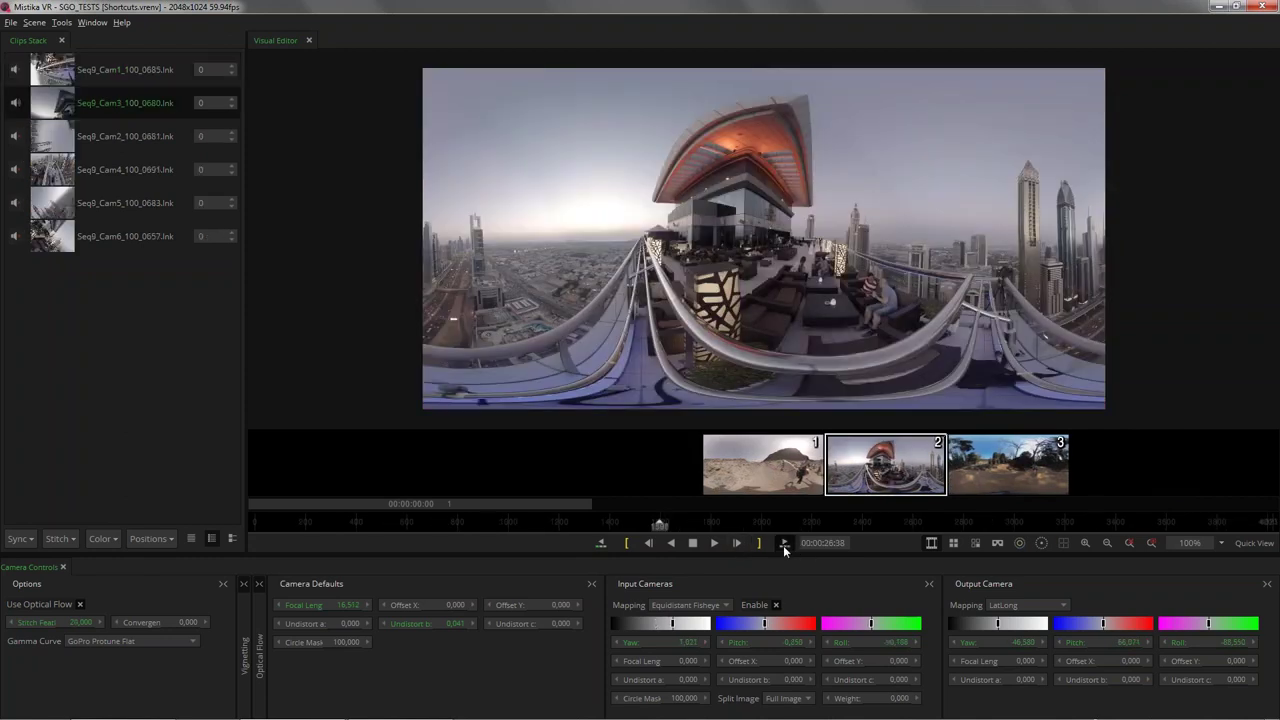
click(784, 544)
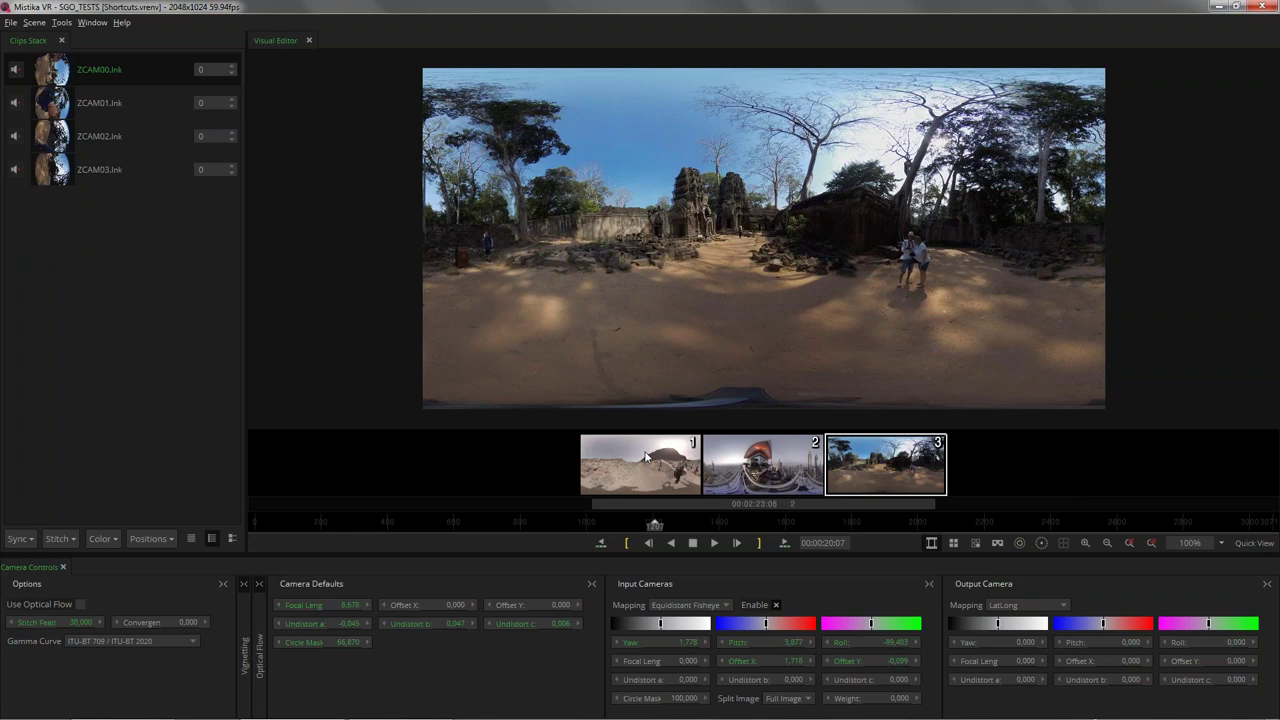
click(646, 456)
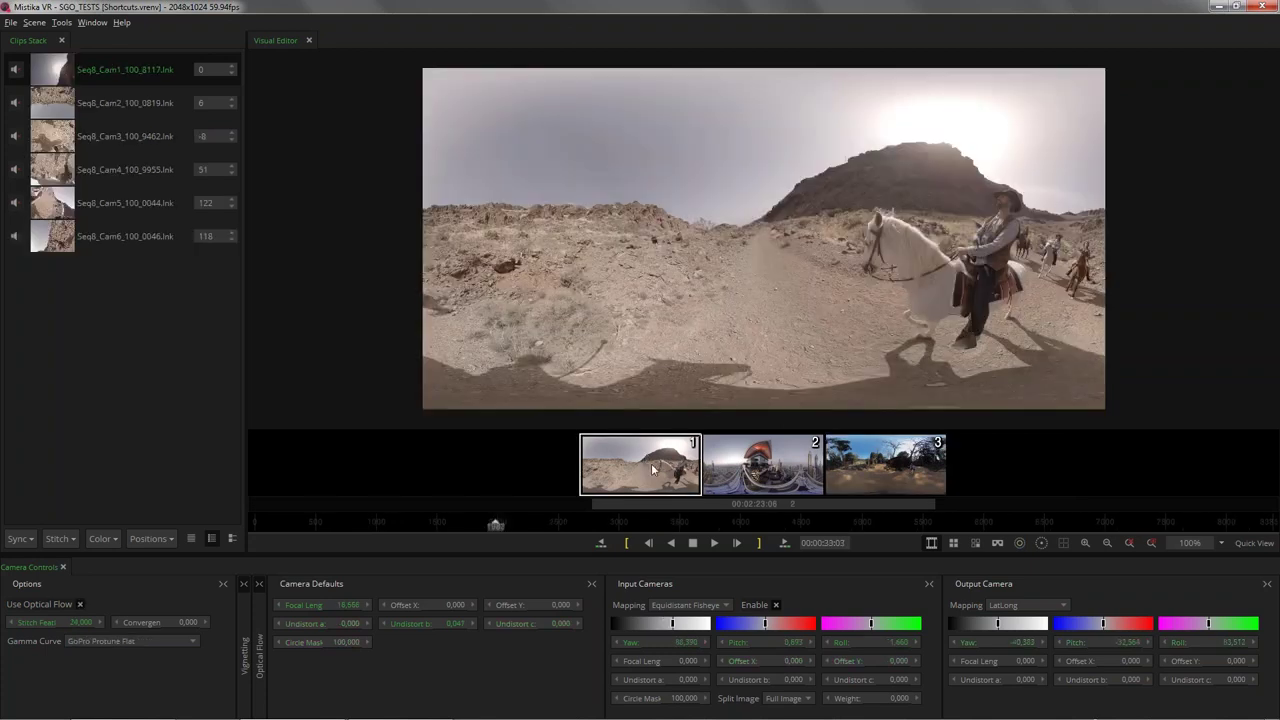
click(783, 464)
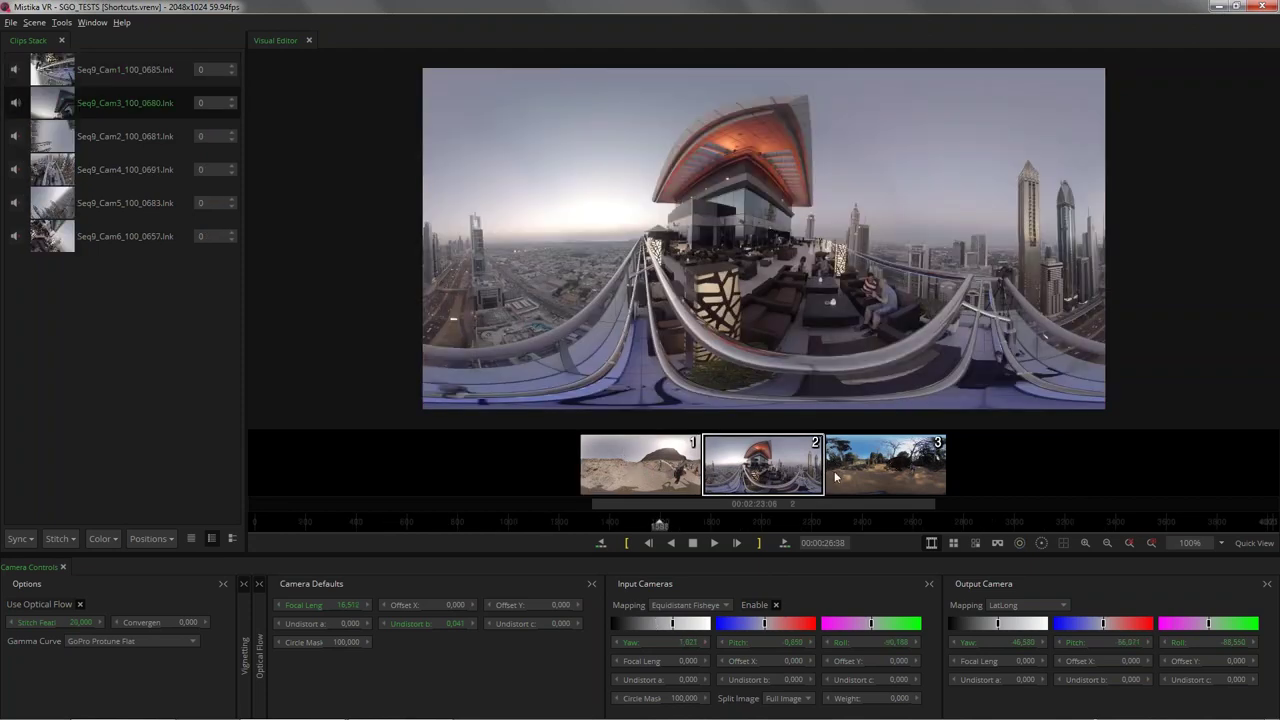
mouse_move(877, 474)
mouse_down()
mouse_move(567, 474)
mouse_move(1229, 472)
mouse_move(533, 474)
mouse_move(994, 477)
mouse_move(787, 480)
mouse_move(945, 479)
mouse_move(861, 477)
mouse_up()
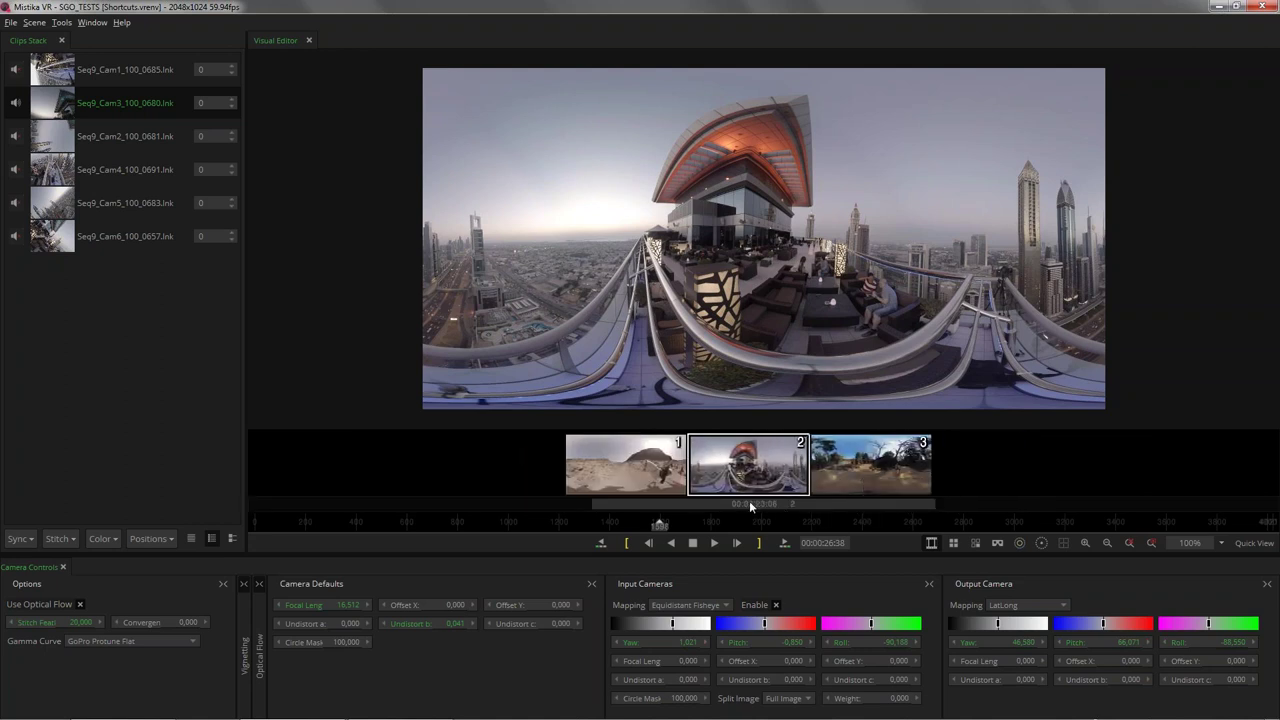
drag(912, 508, 760, 508)
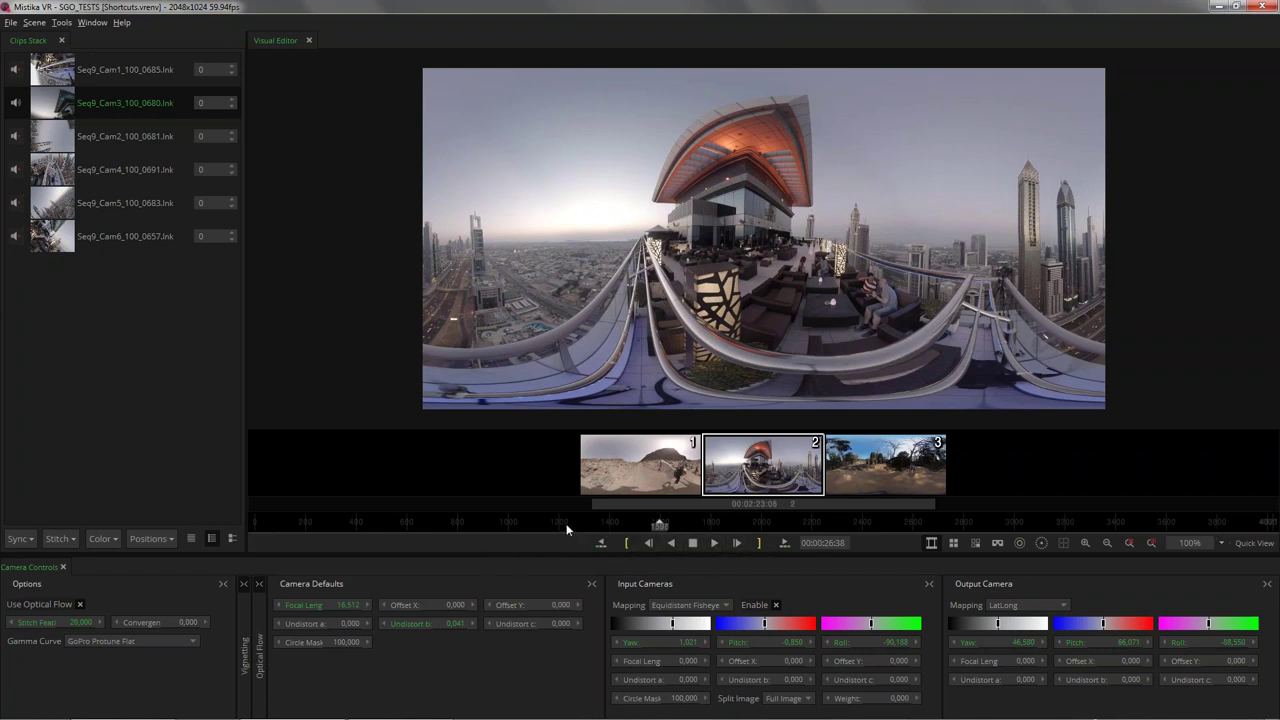
Step: Mark the in point at 00:00:20:30 and an out point later in the timelapse
click(626, 547)
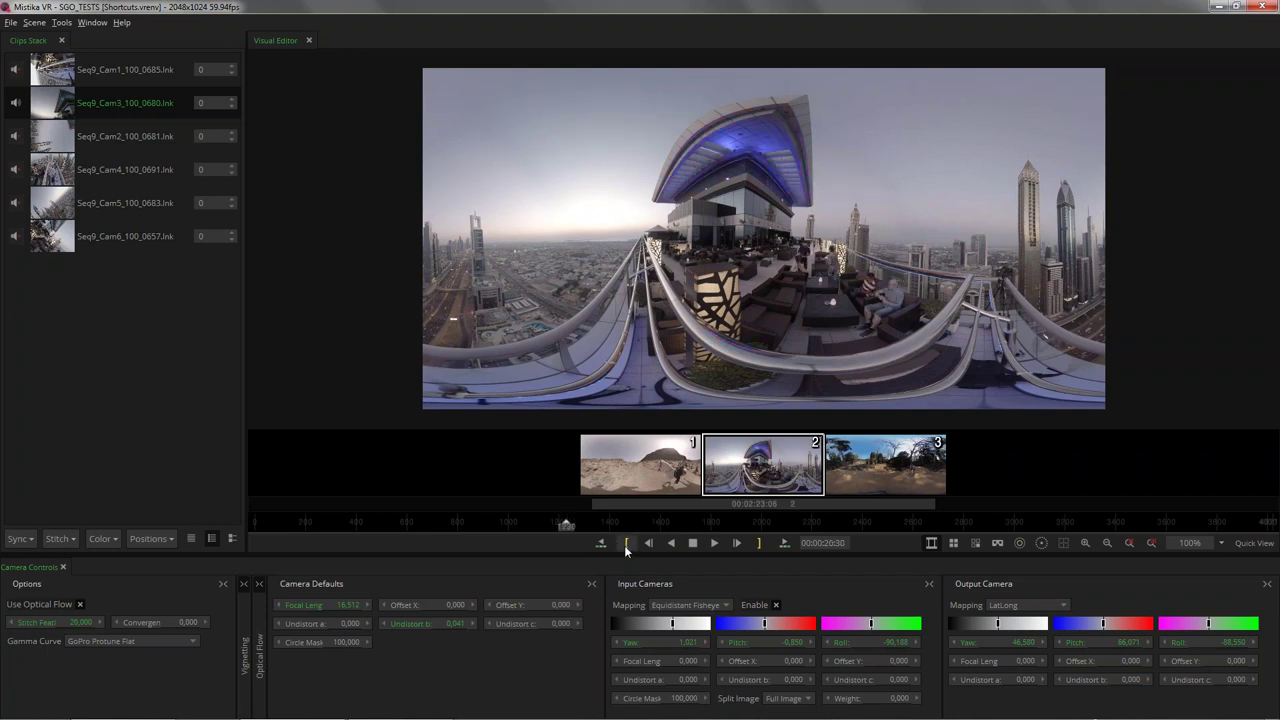
click(626, 545)
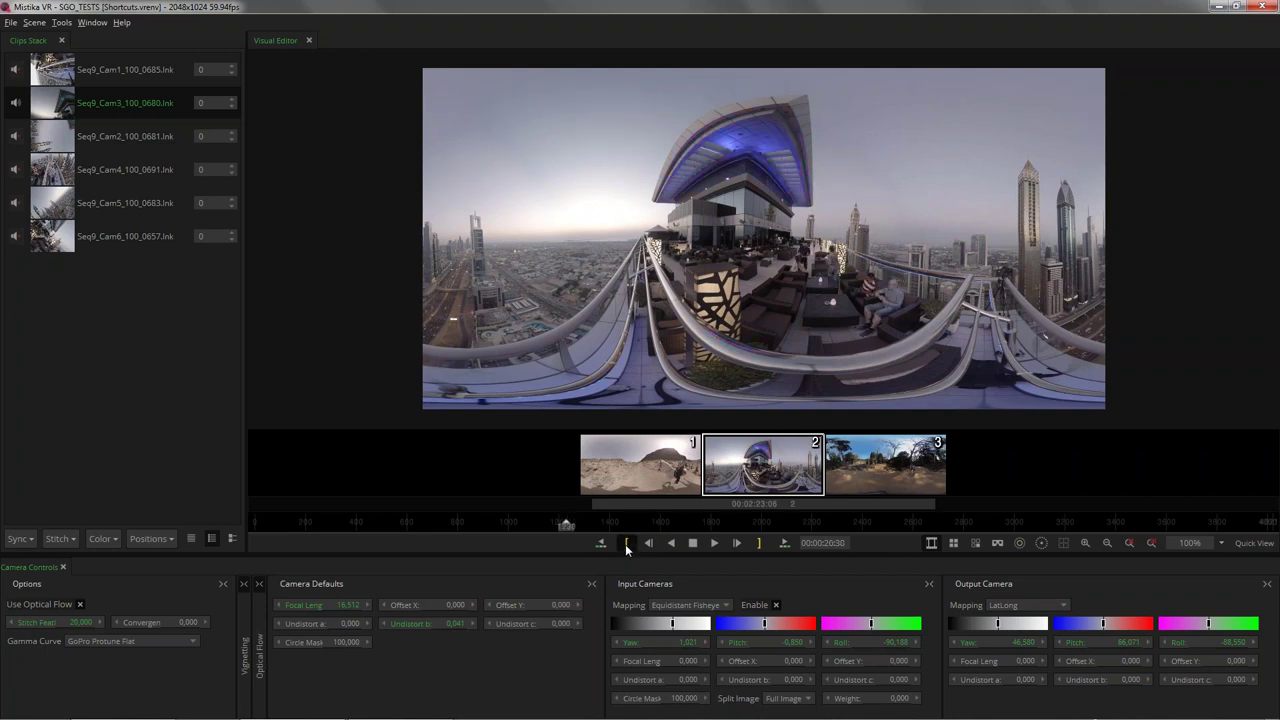
click(760, 545)
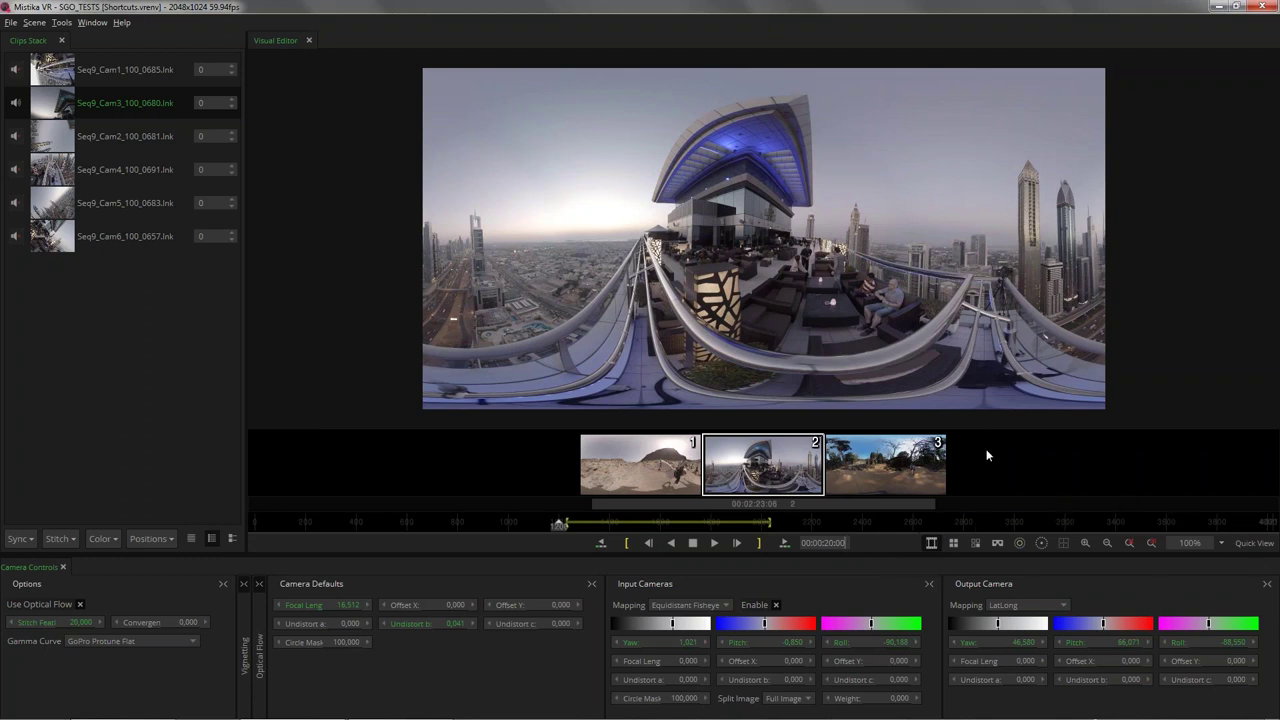
Step: Briefly hide and restore the shot strip, then show all six camera feeds as a mosaic
click(931, 544)
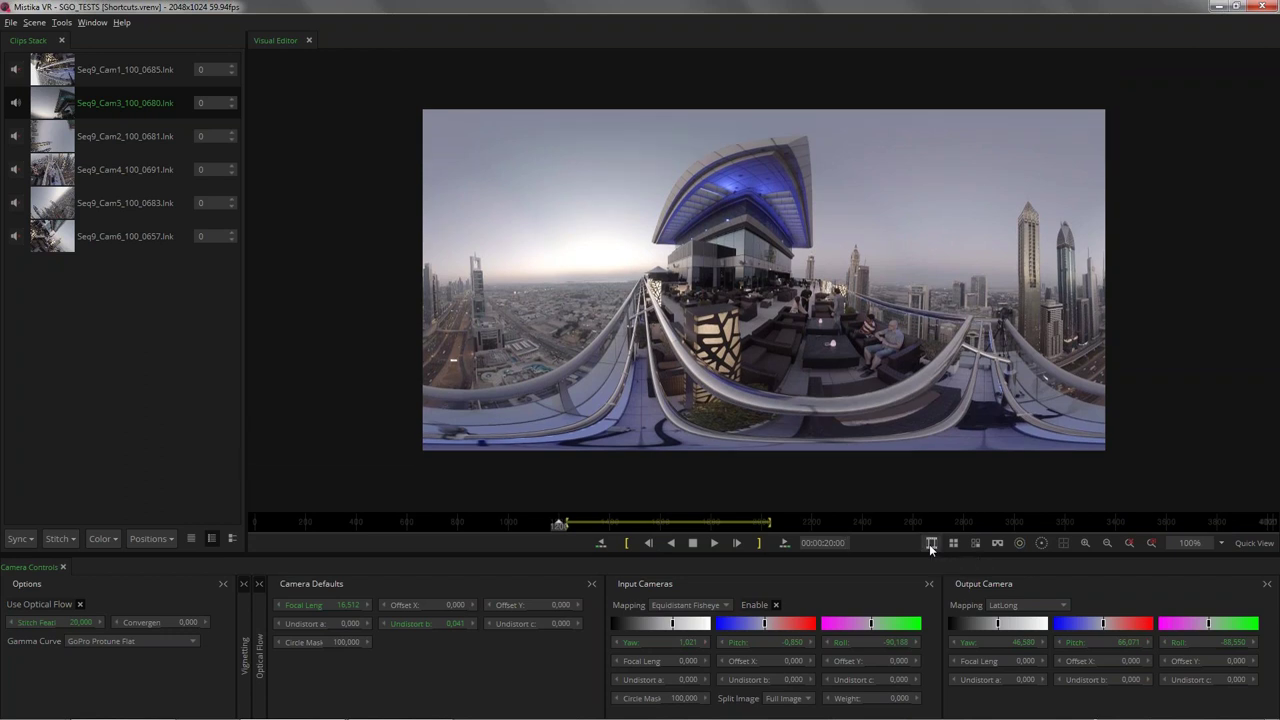
scroll(786, 300, up, 3)
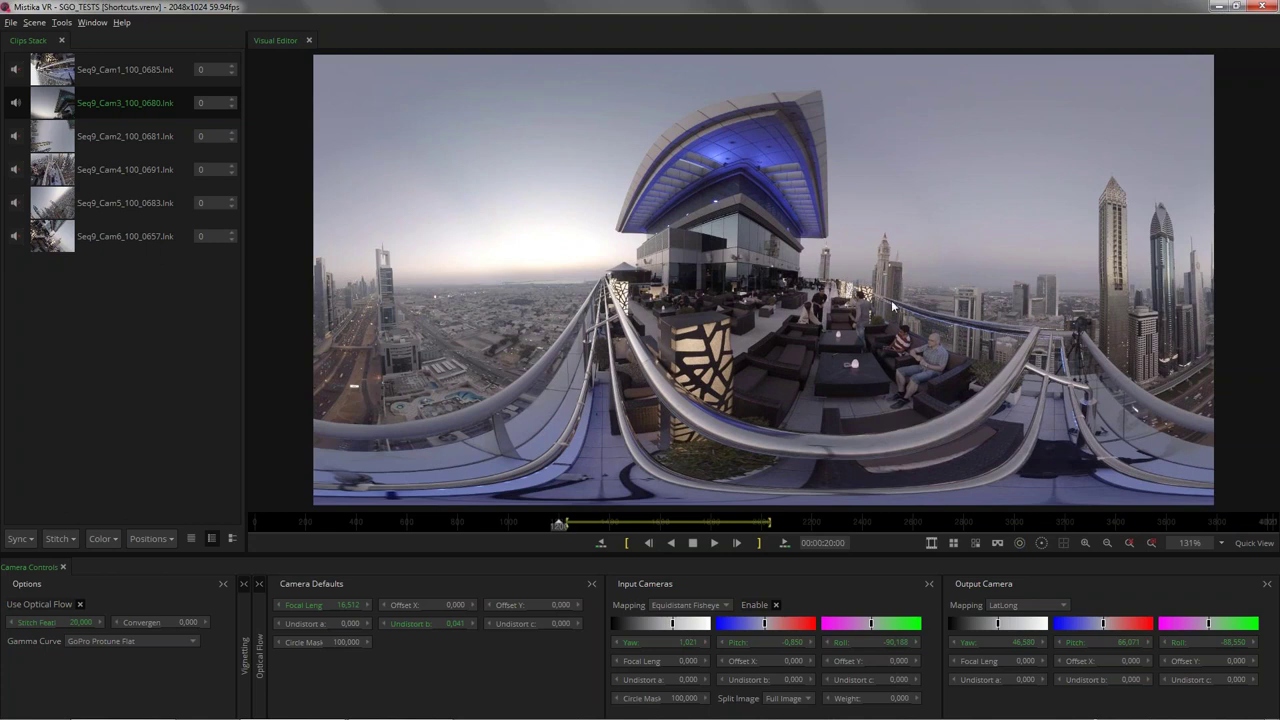
click(931, 544)
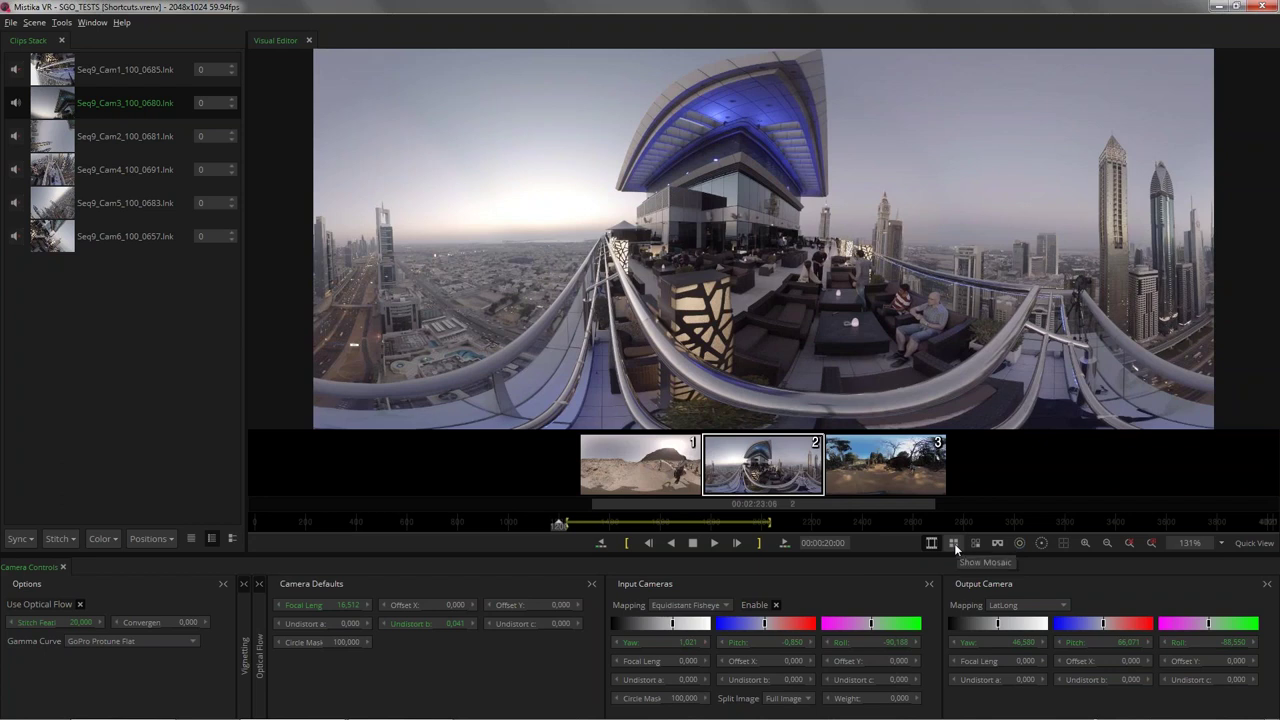
click(954, 543)
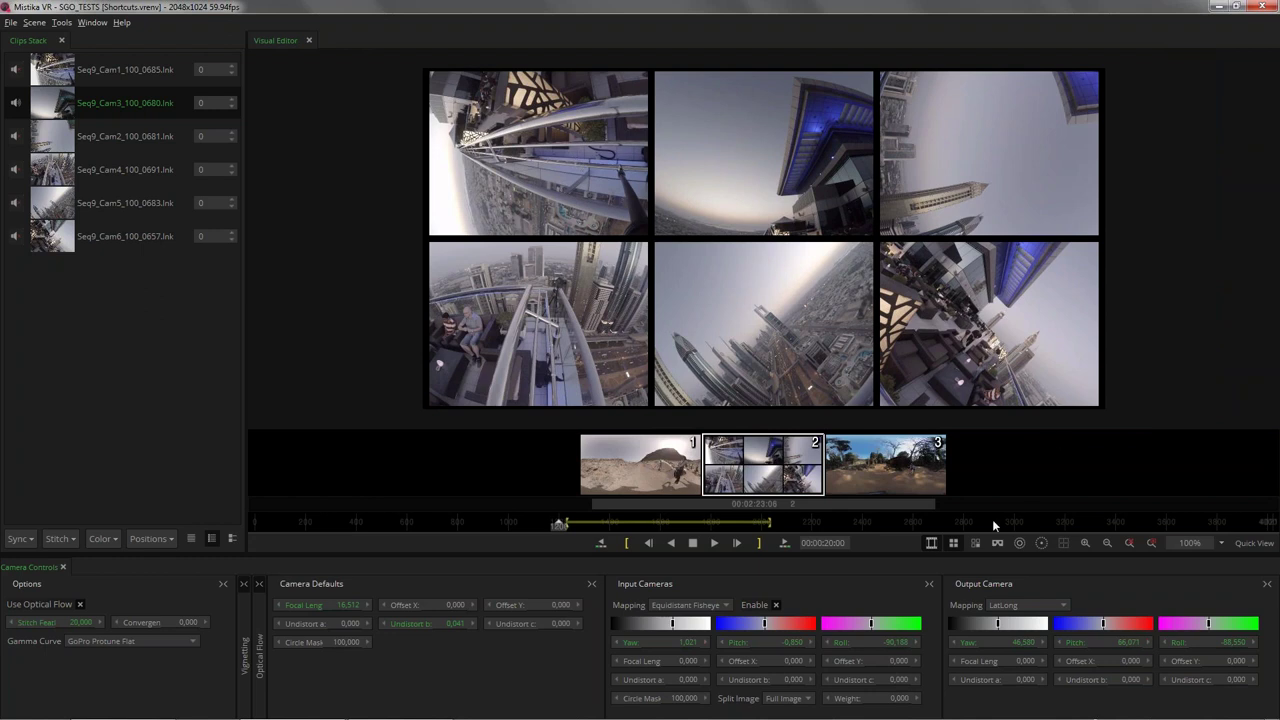
Step: Switch to single-camera view at 100% and step through the Cam1–Cam6 fisheye images
click(955, 545)
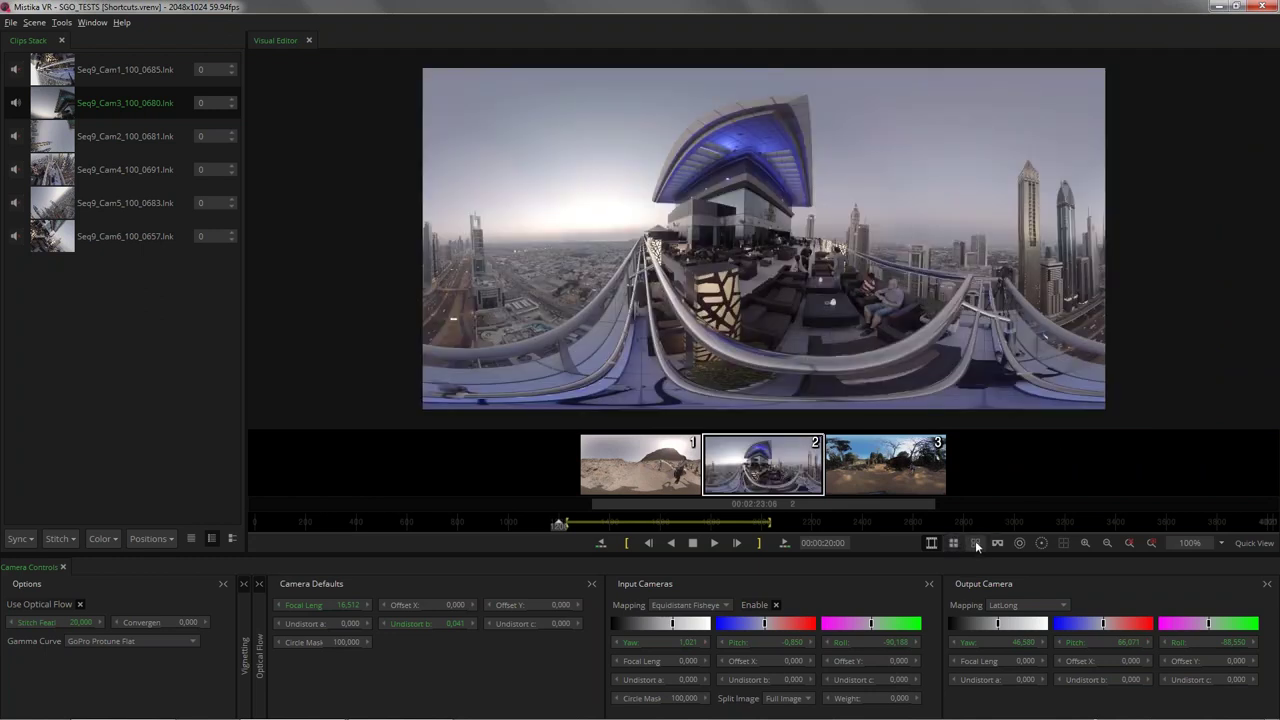
click(975, 543)
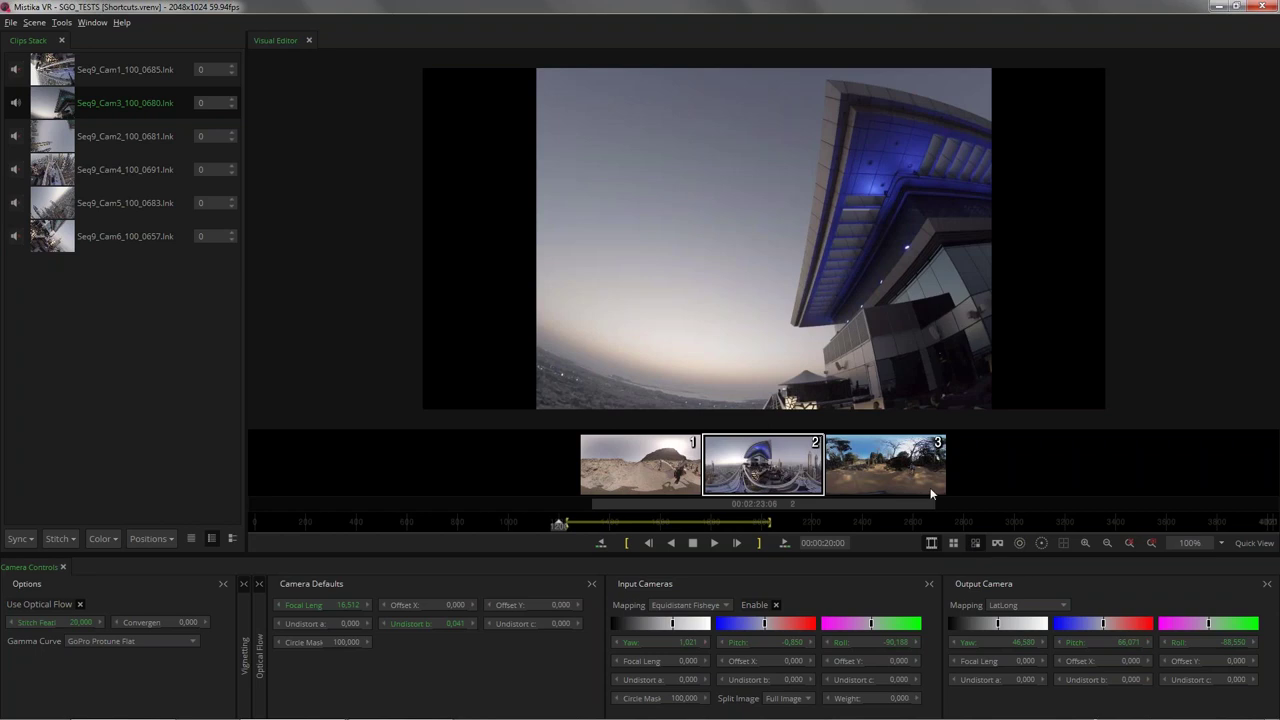
key(1)
click(86, 66)
click(105, 103)
click(109, 138)
click(121, 180)
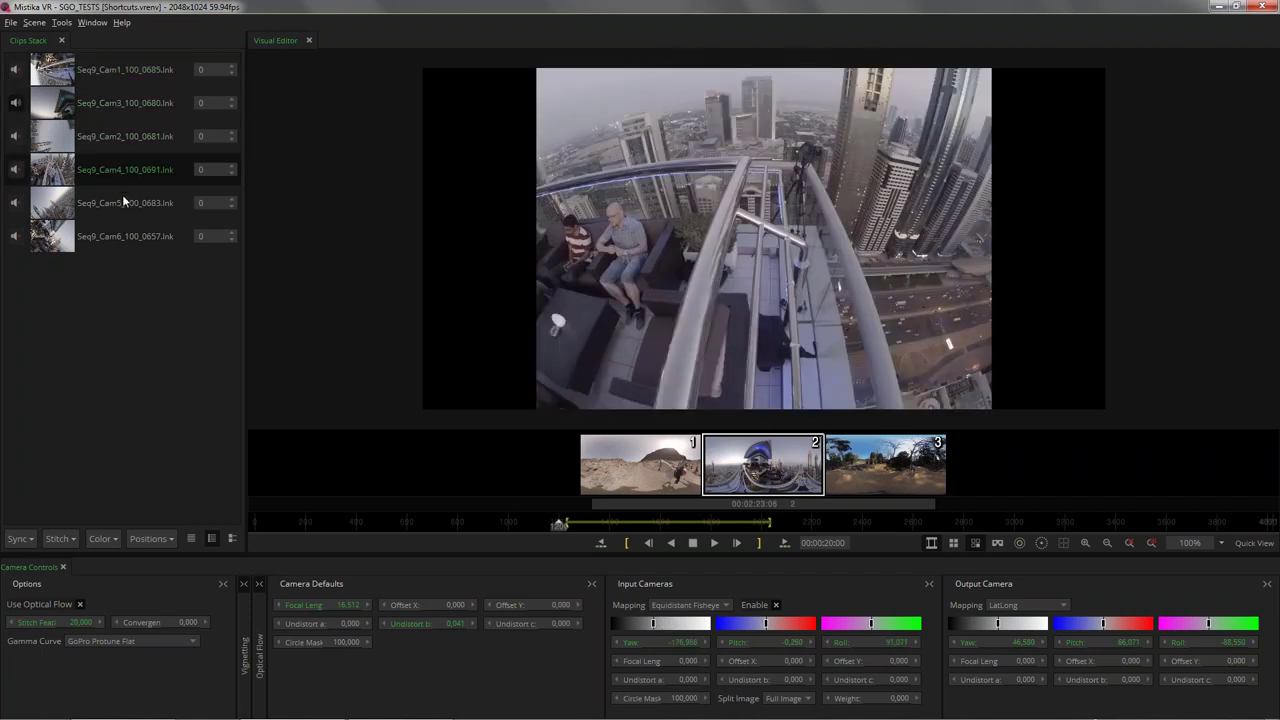
click(124, 202)
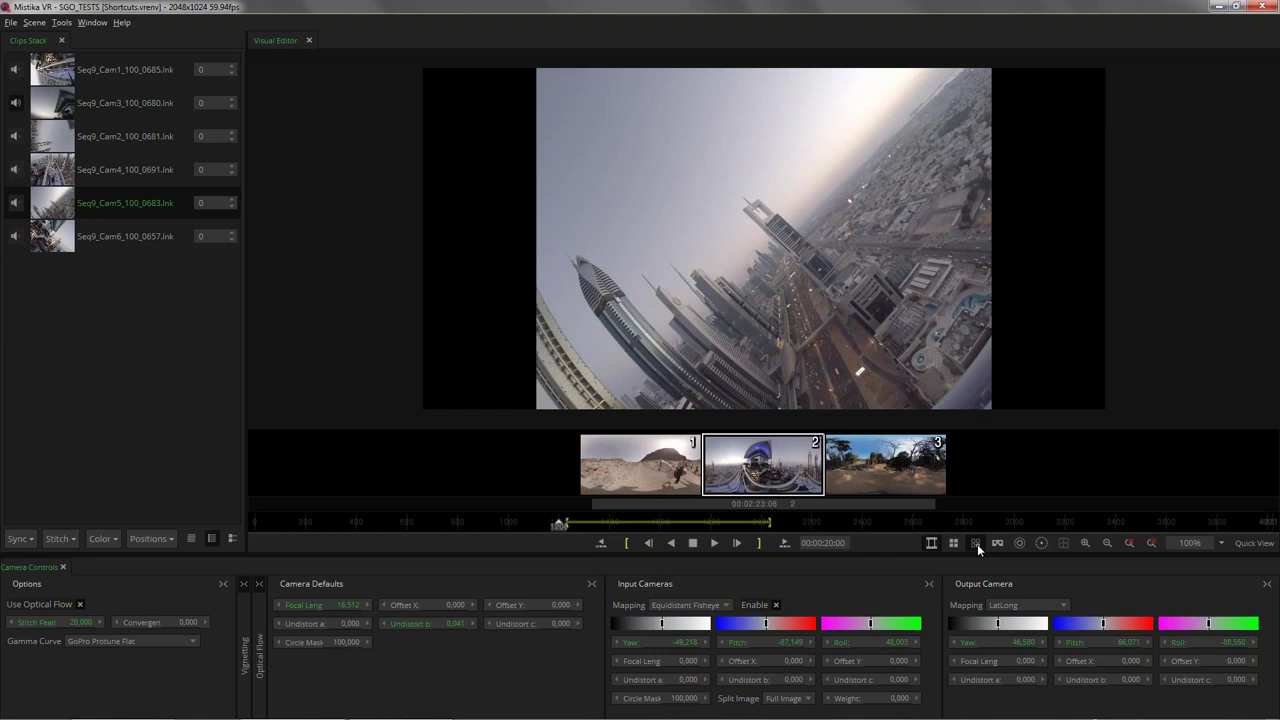
click(113, 231)
Step: Revisit the Cam4, Cam2, Cam3 and Cam1 fisheye images, then return to the stitched panorama
click(113, 167)
click(110, 136)
click(112, 104)
click(110, 71)
click(116, 134)
click(124, 176)
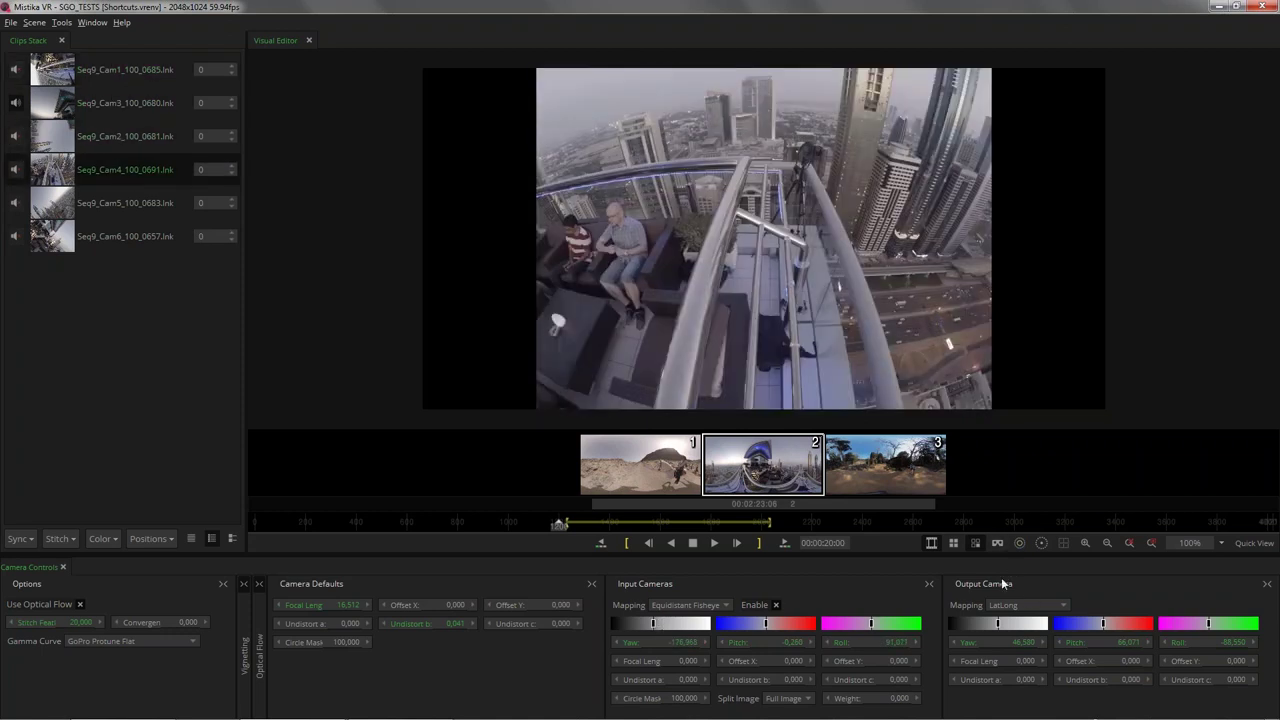
click(975, 544)
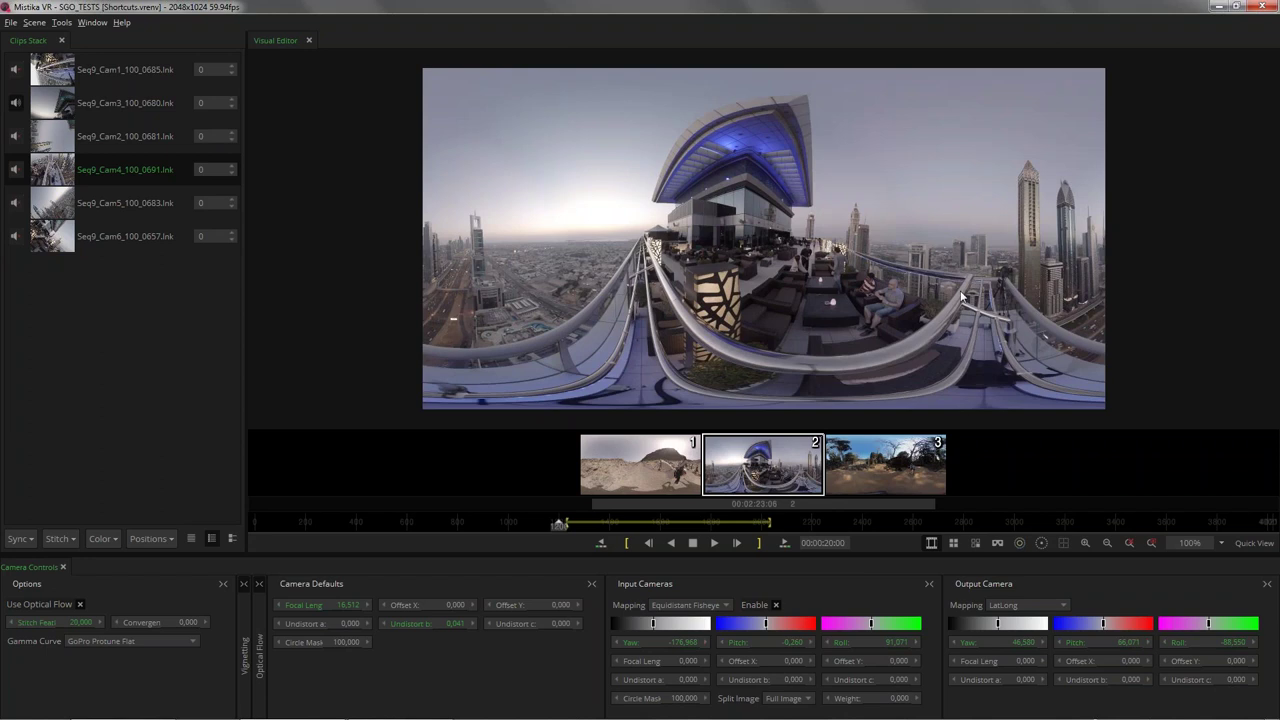
Step: Look across the rooftop lounge in VR view, return to the flat panorama, and show camera markers
click(998, 543)
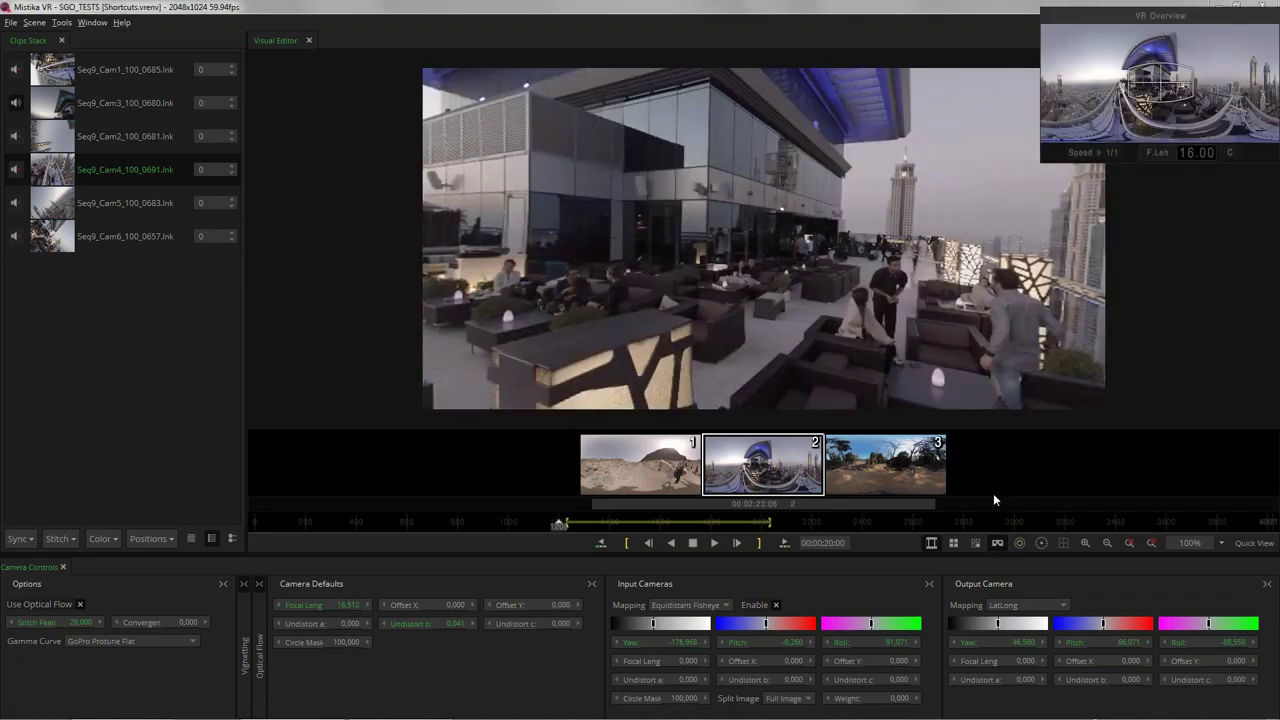
drag(1158, 96, 1052, 120)
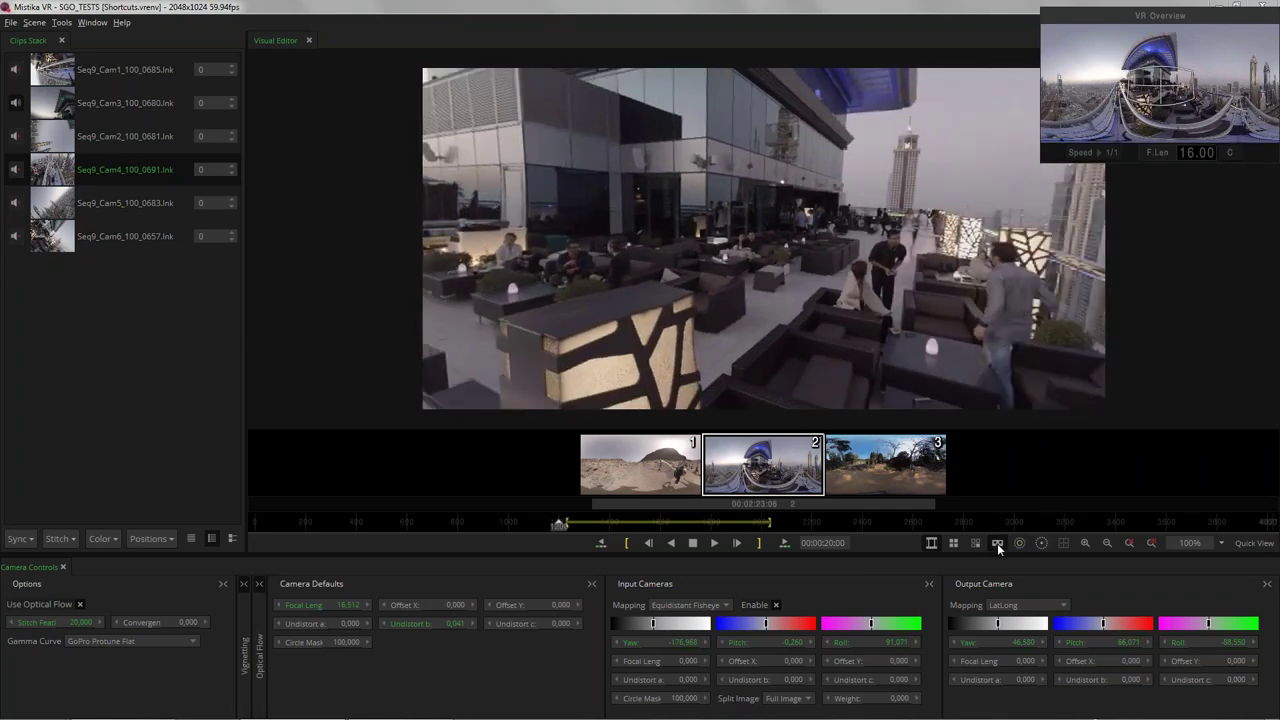
click(997, 543)
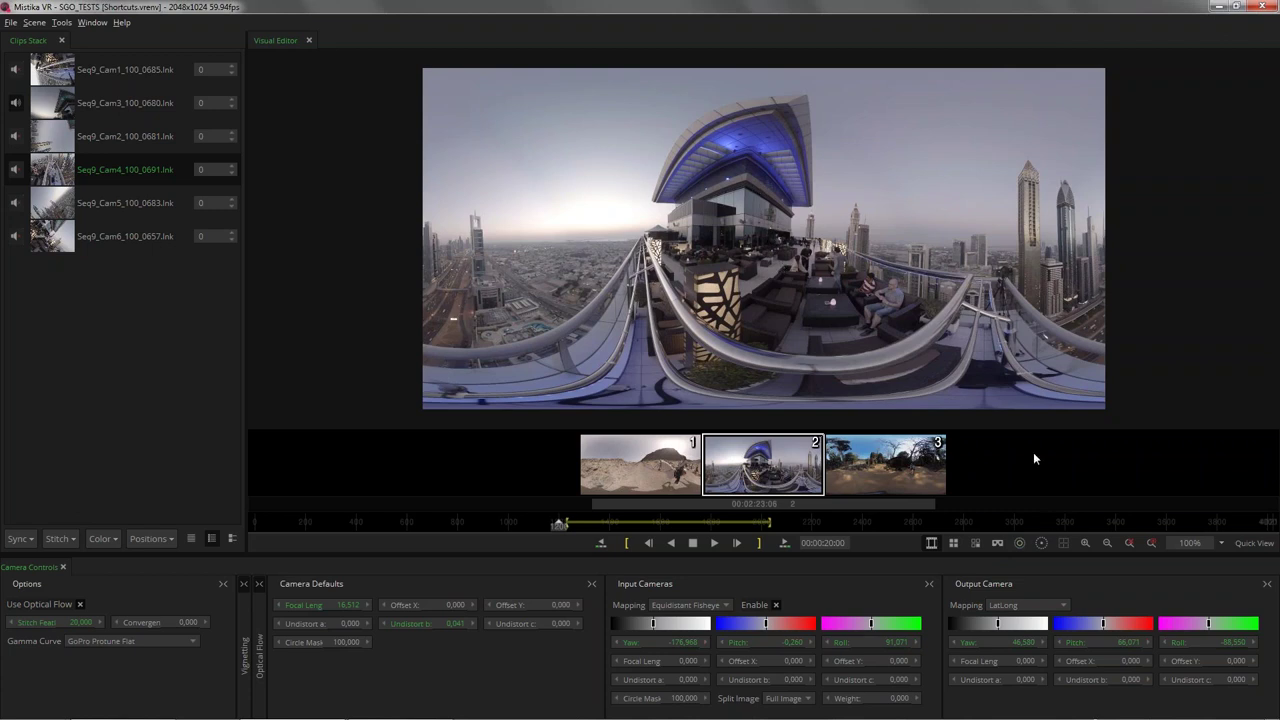
click(1018, 545)
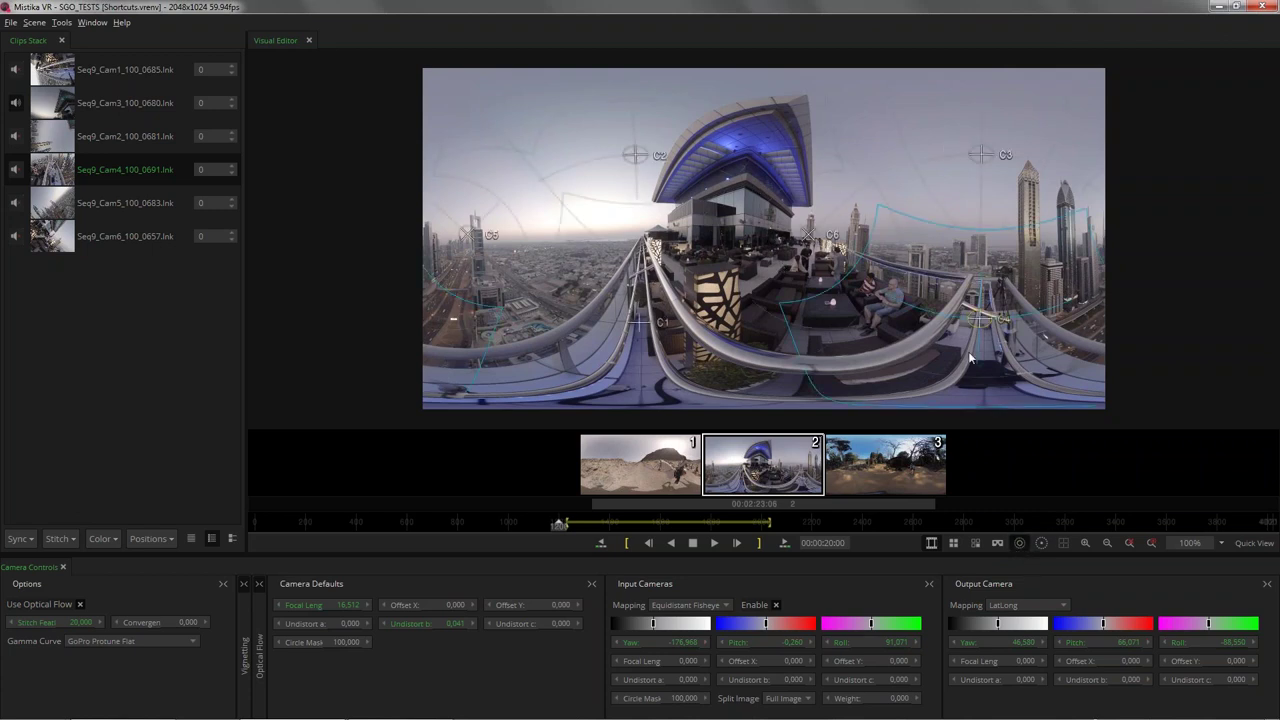
Step: Show the coverage outlines of Cam2, Cam3, Cam4 and Cam5 from the Clips Stack
click(124, 142)
click(120, 110)
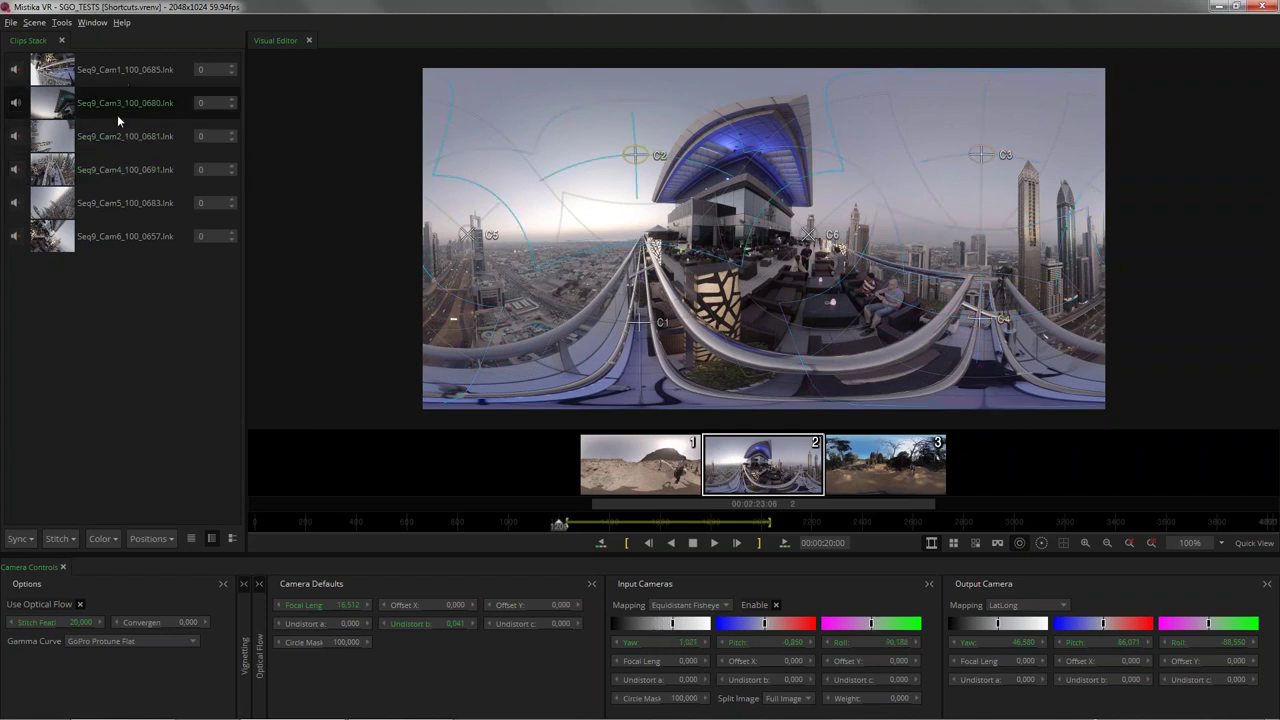
click(149, 174)
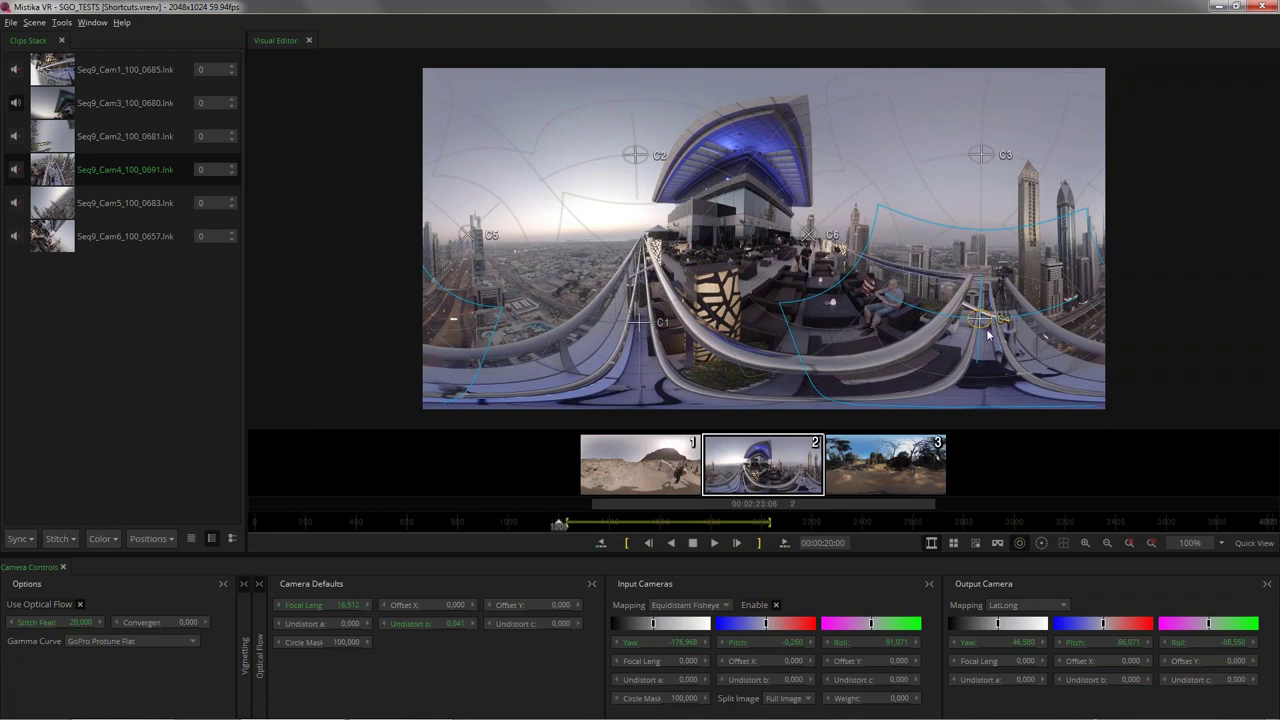
click(145, 207)
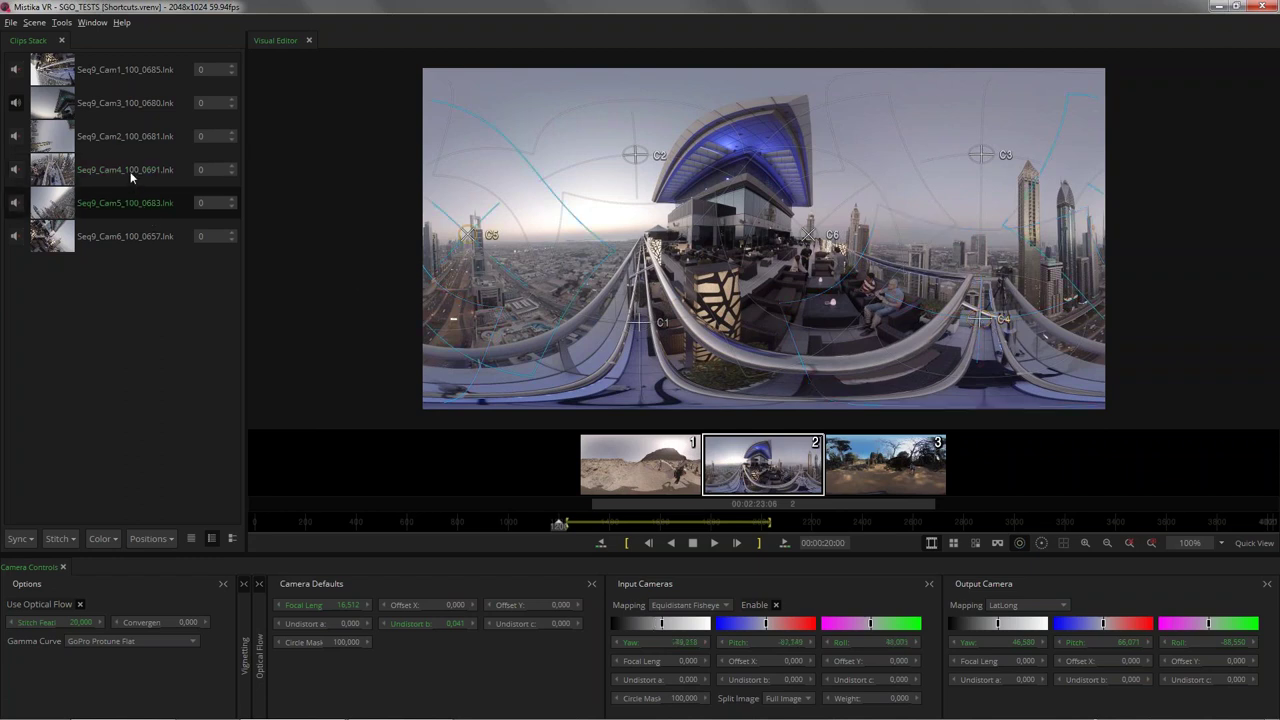
click(130, 177)
click(134, 127)
click(140, 110)
click(138, 170)
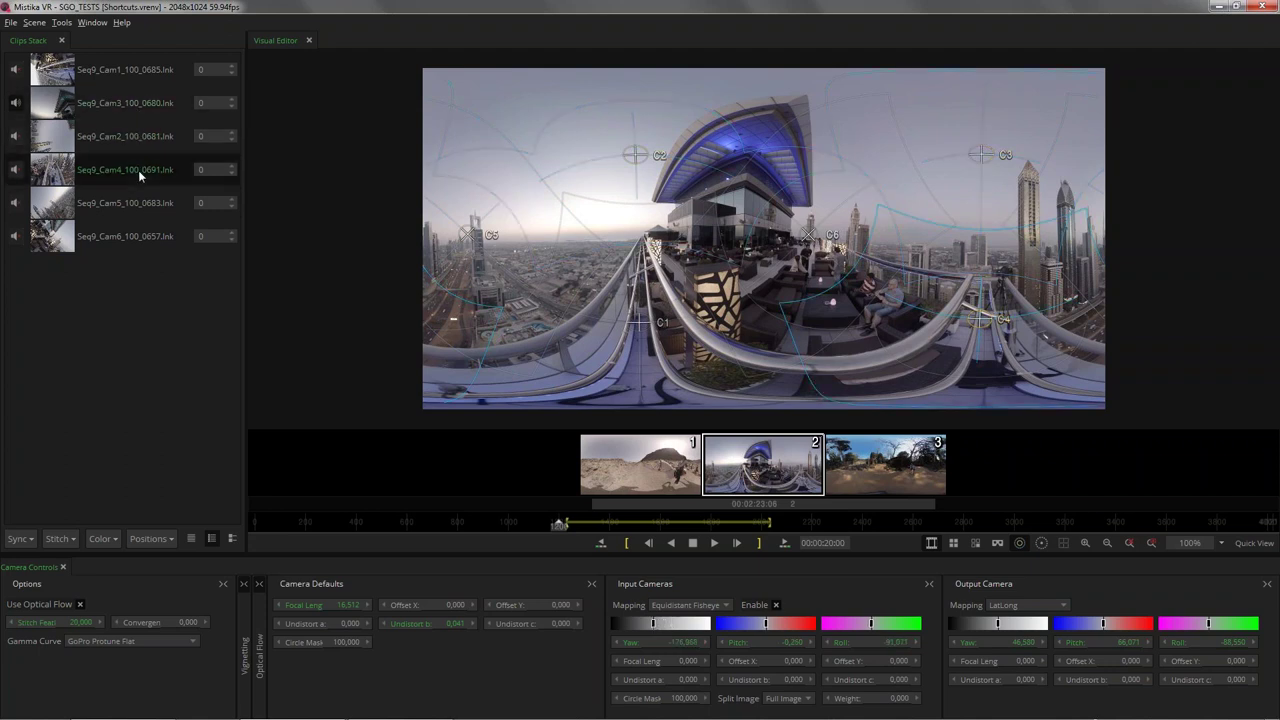
Step: Pick cameras at the C2 and C3 markers, view Cam1, Cam4, Cam2 and Cam6 outlines, then hide markers
click(640, 158)
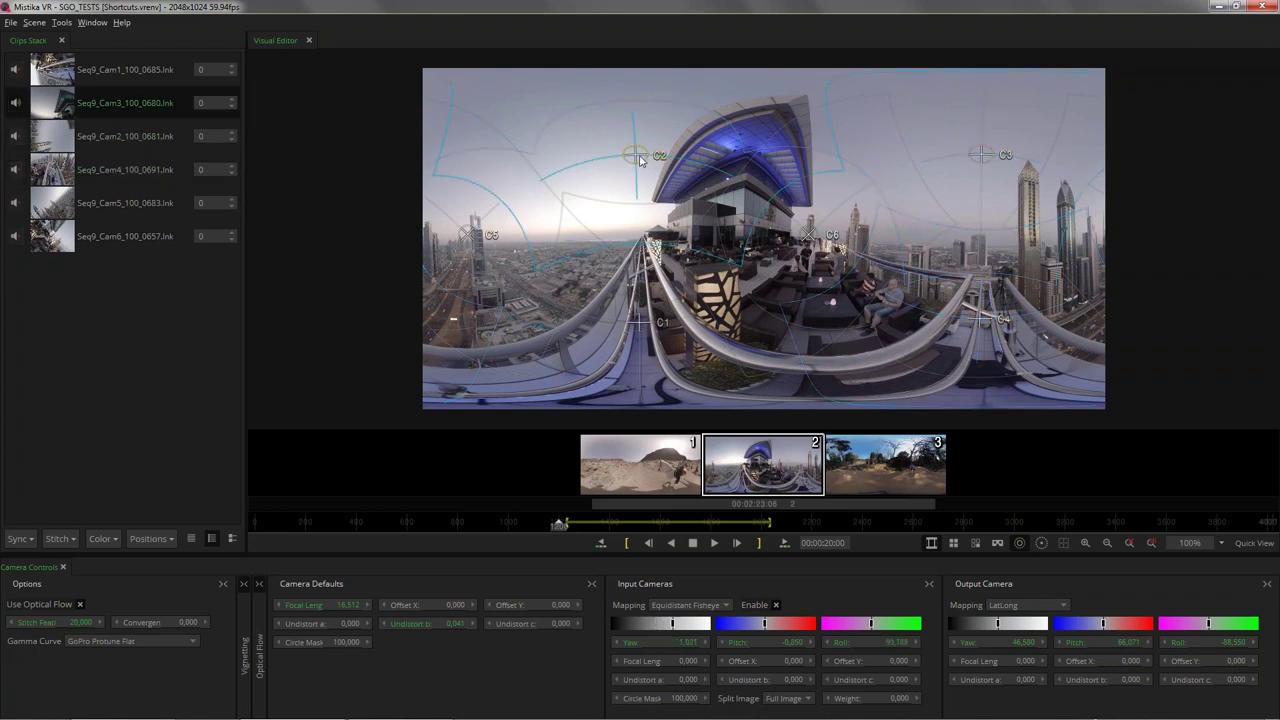
click(986, 157)
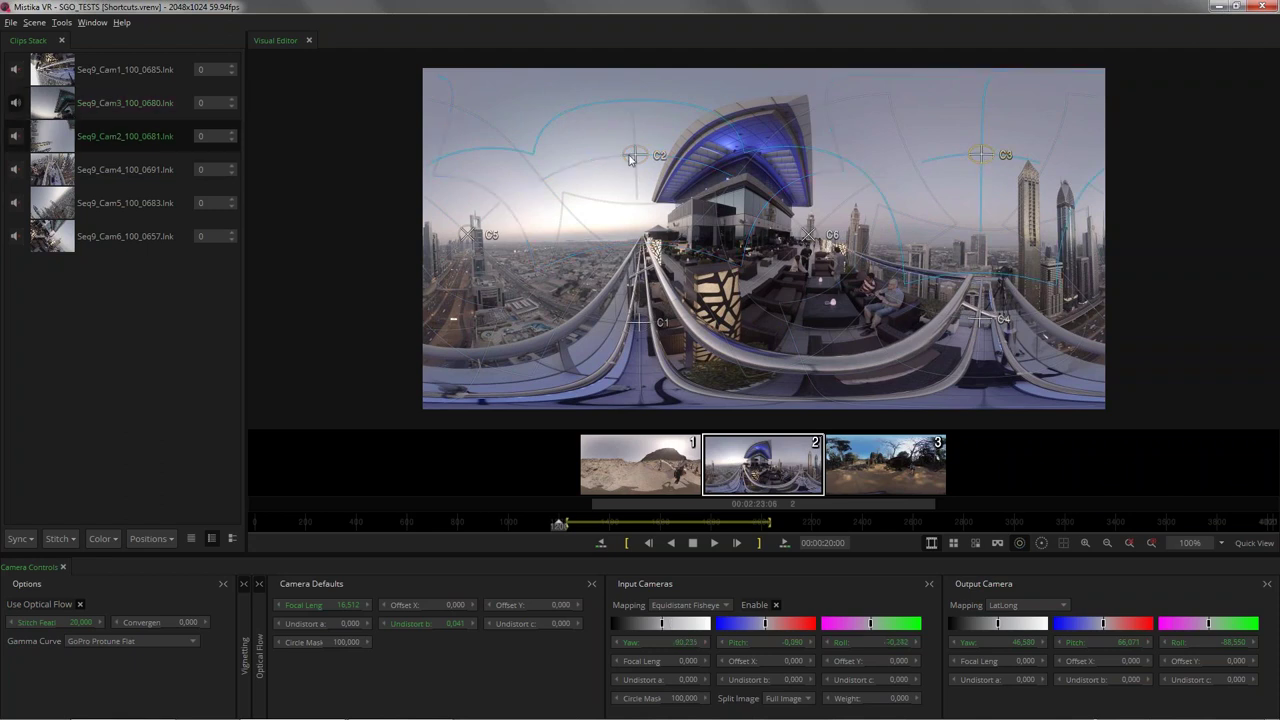
click(633, 157)
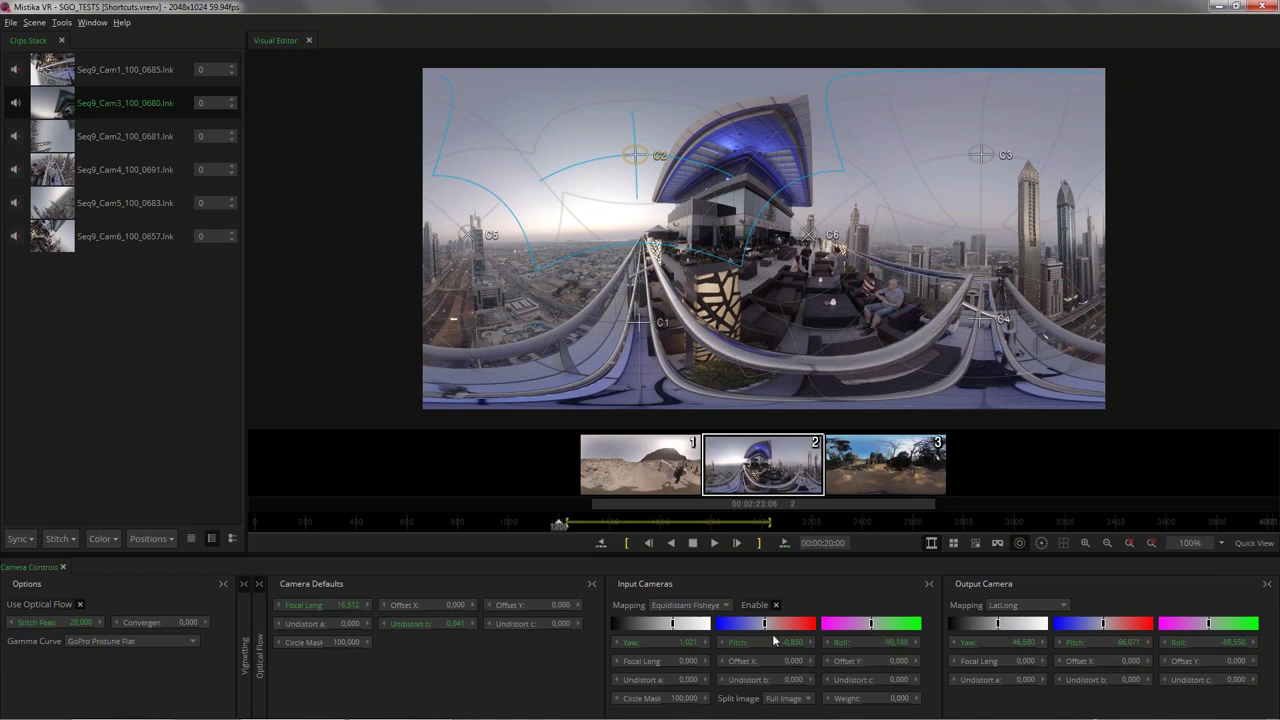
click(810, 246)
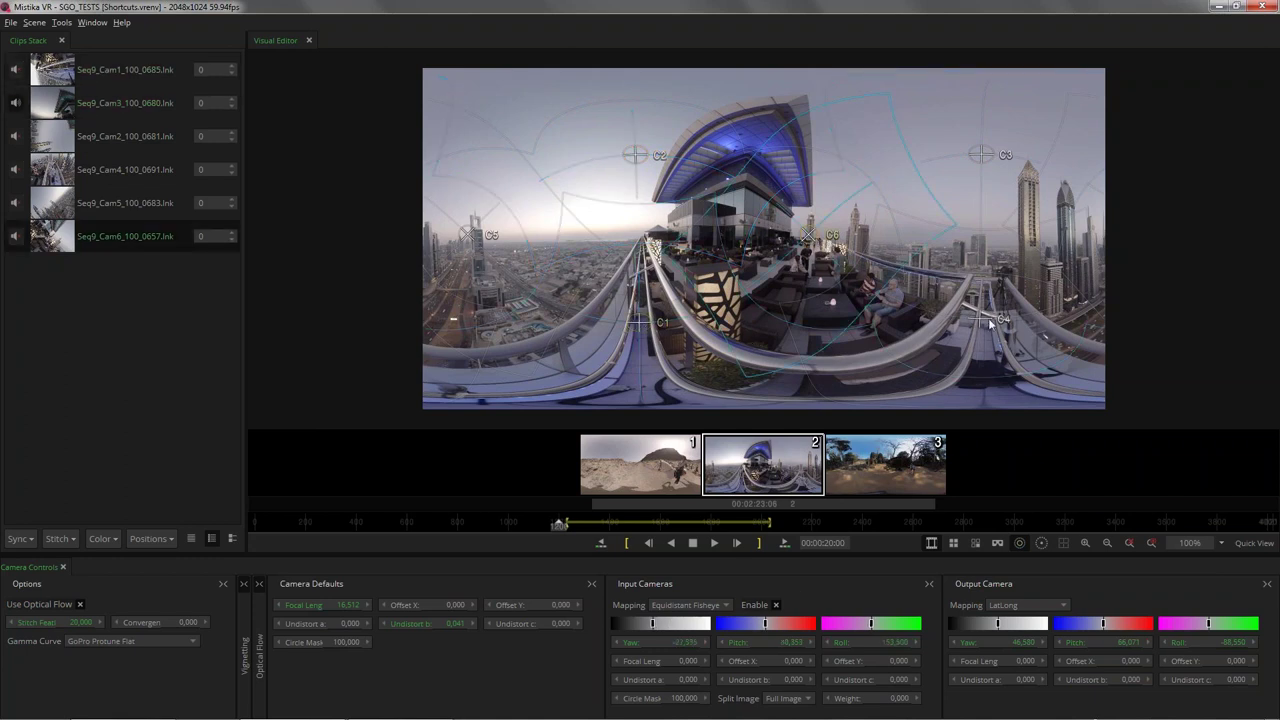
click(990, 183)
click(990, 183)
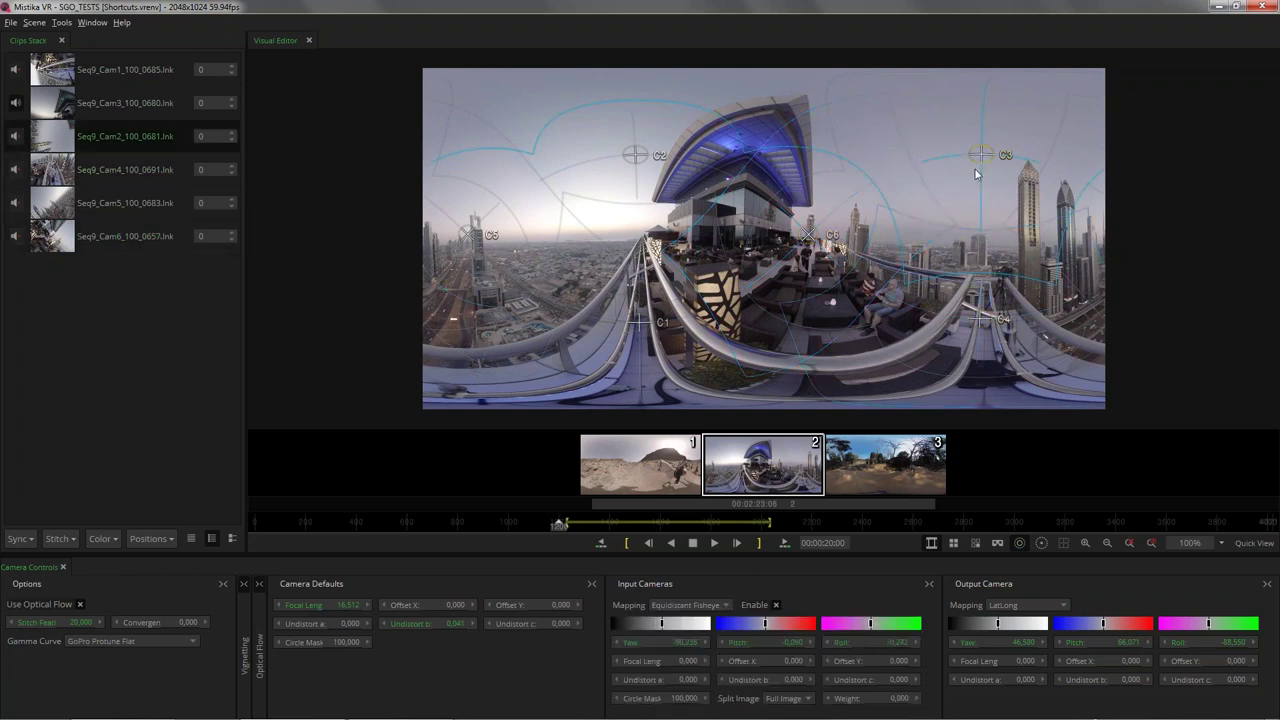
click(808, 238)
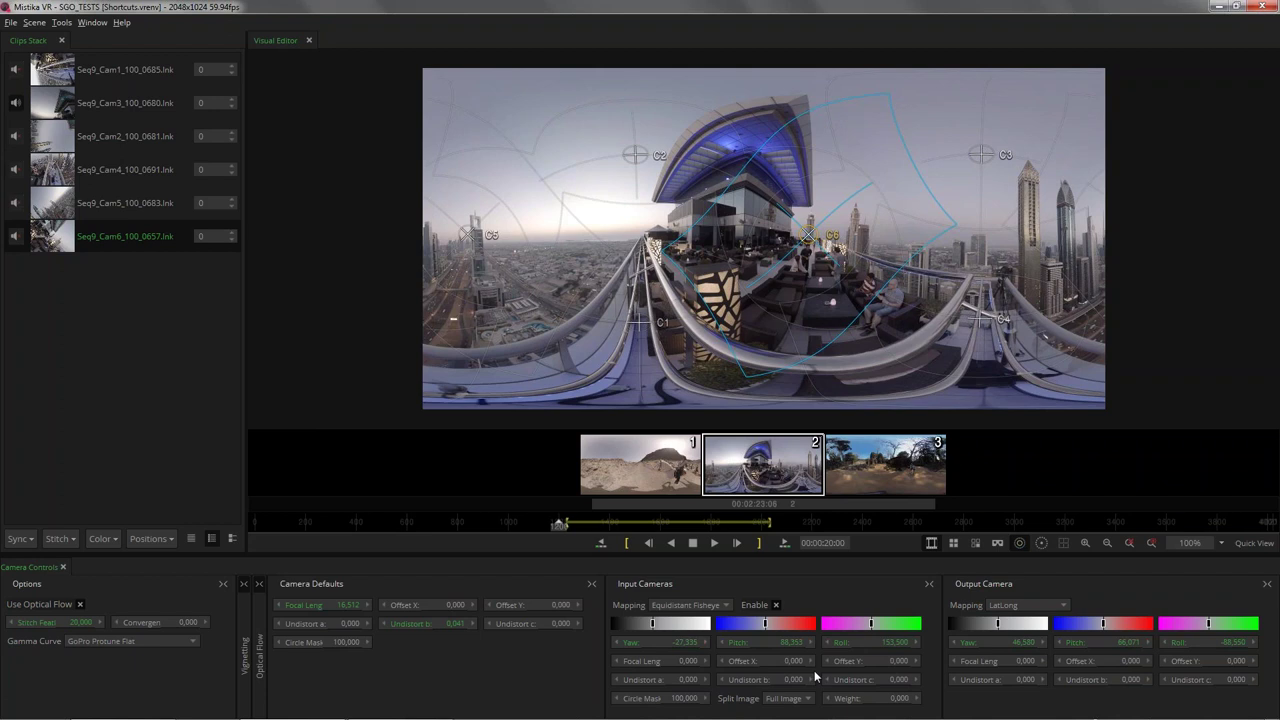
click(1020, 543)
click(1042, 543)
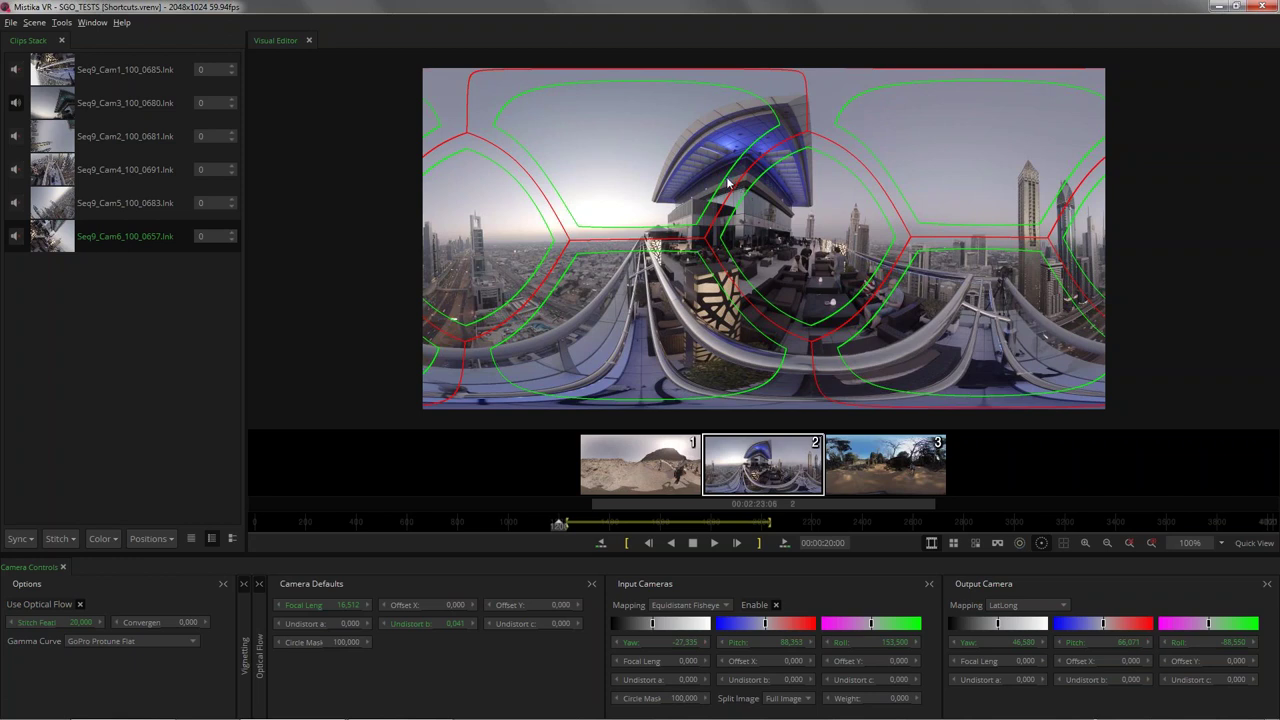
click(1020, 542)
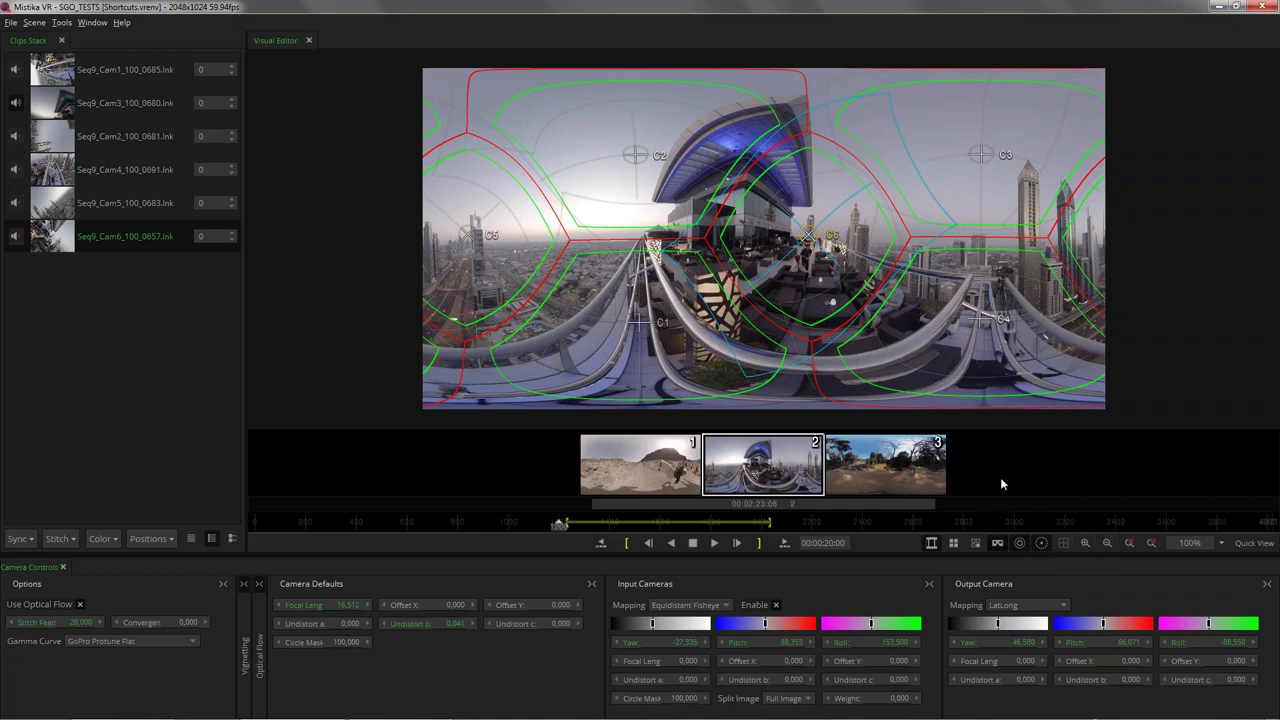
key(v)
drag(1150, 88, 1175, 50)
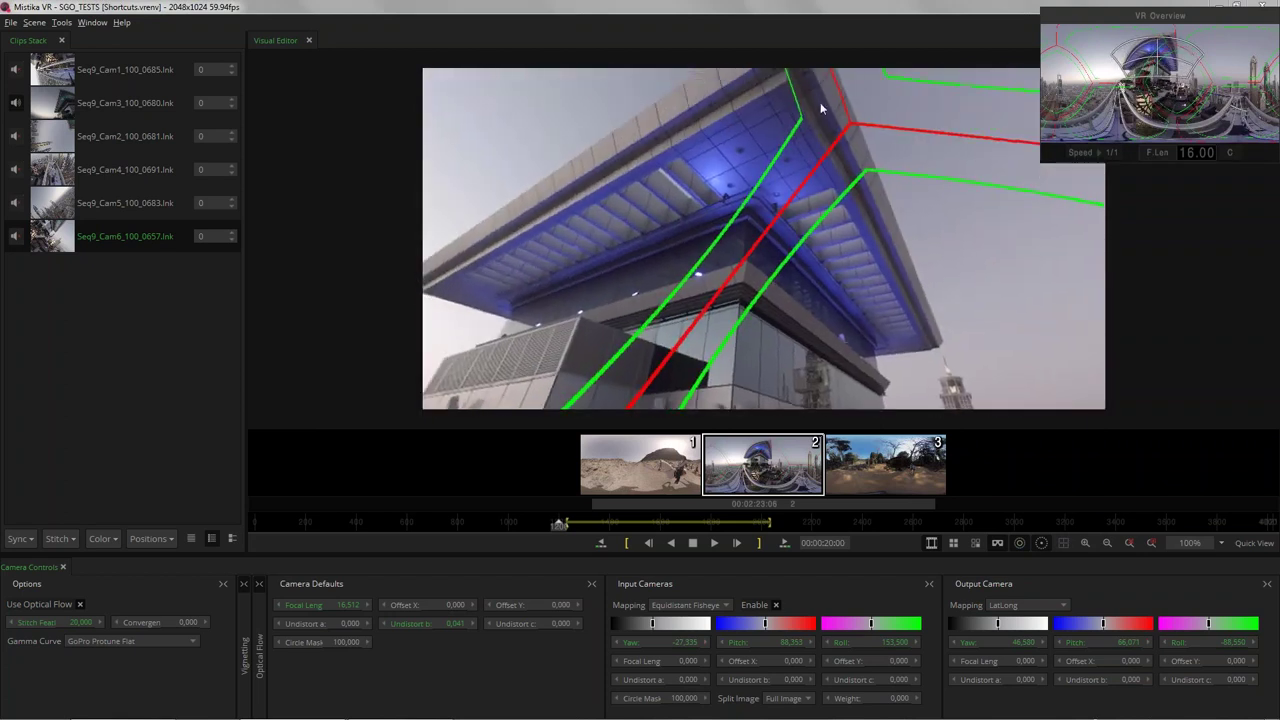
drag(1160, 75, 1212, 102)
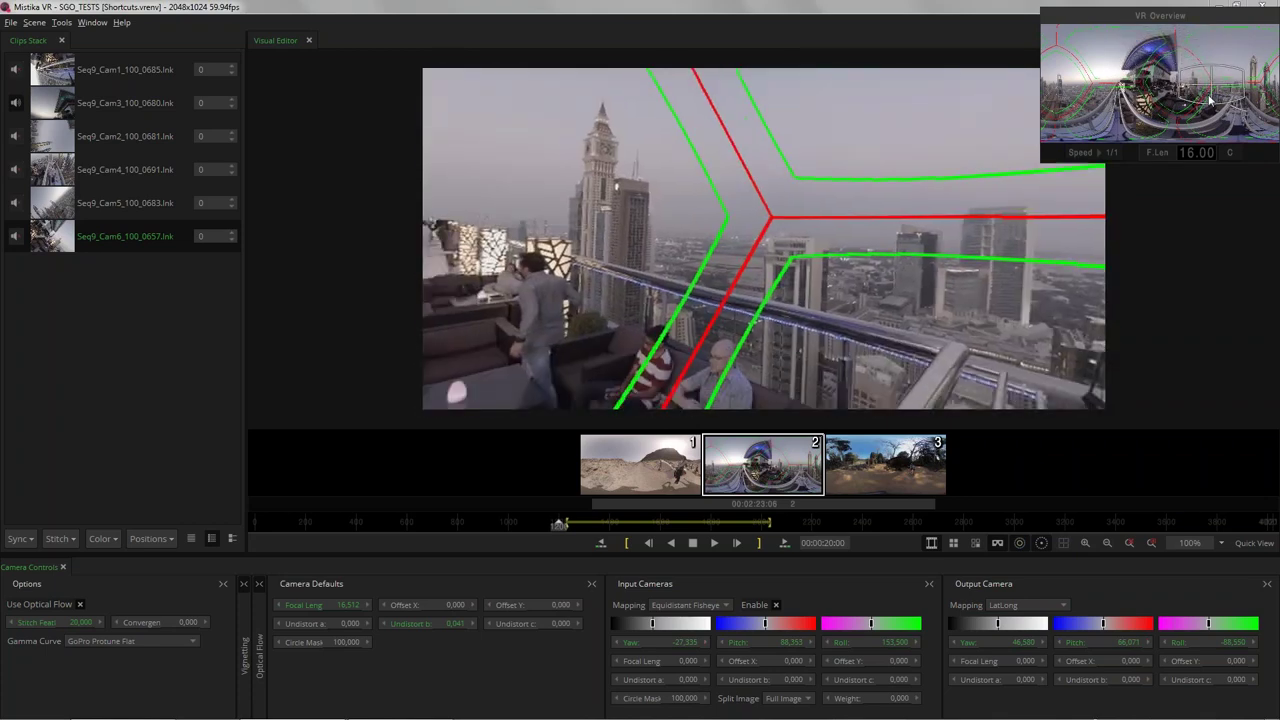
click(996, 546)
Step: Turn off seam outlines, turn on the alignment grid, and try zooming in and out before fitting the panorama
click(1041, 543)
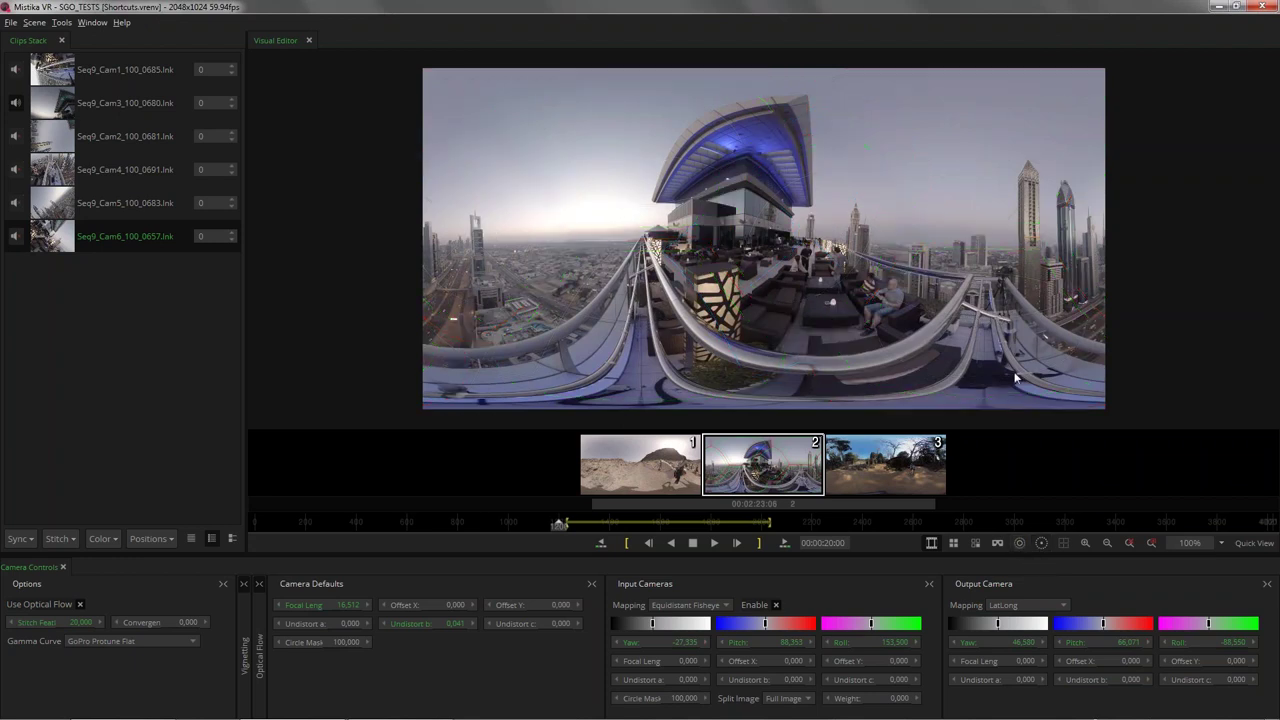
click(1063, 543)
click(1085, 543)
click(1107, 546)
click(1085, 546)
click(1085, 546)
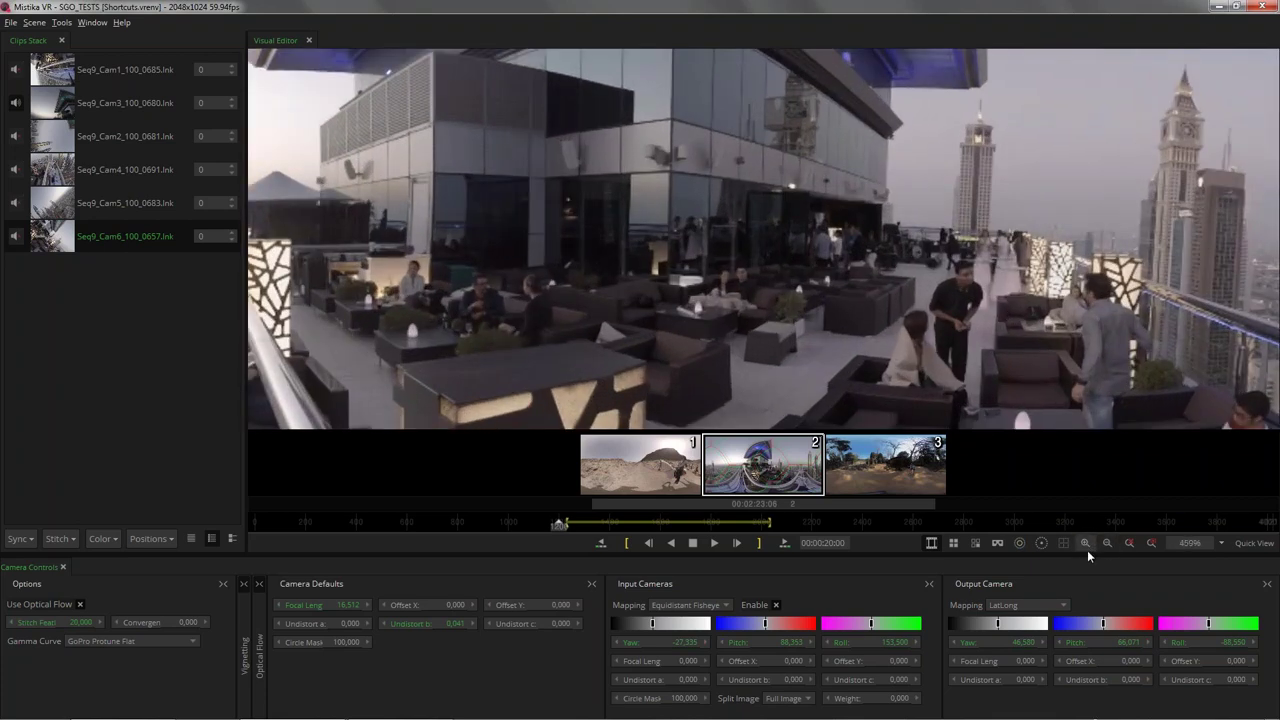
click(1105, 544)
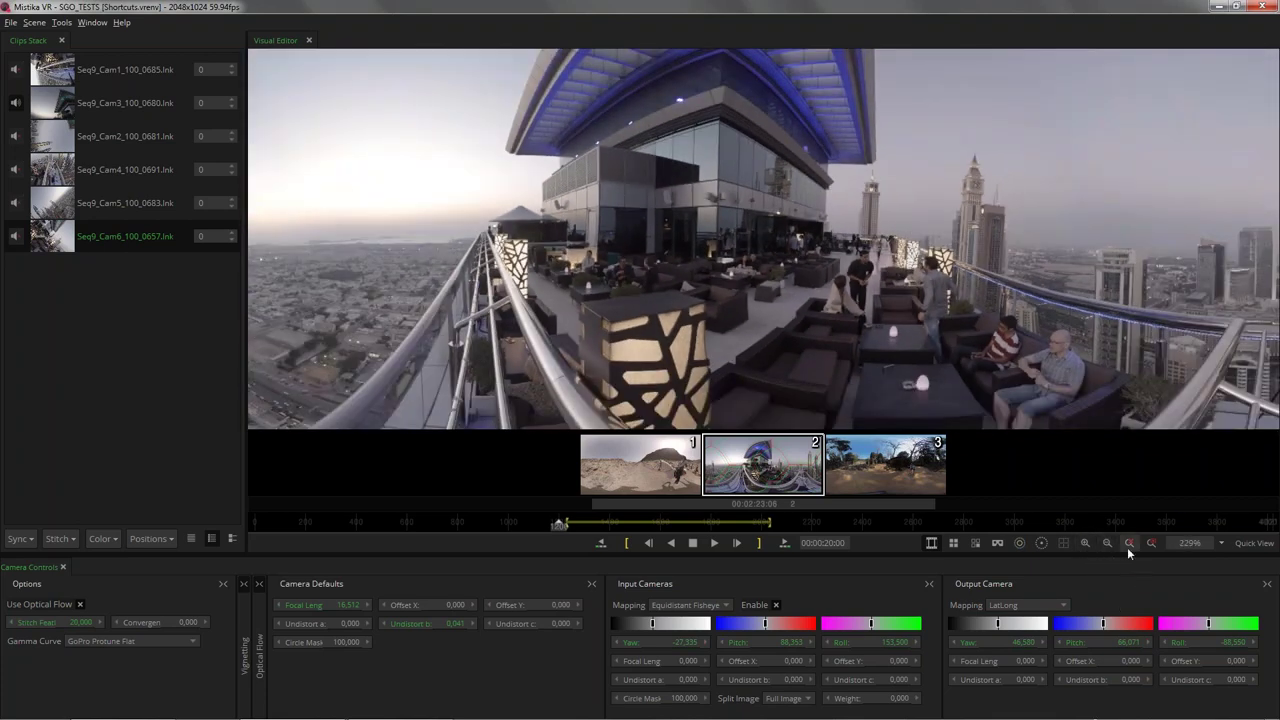
click(1129, 543)
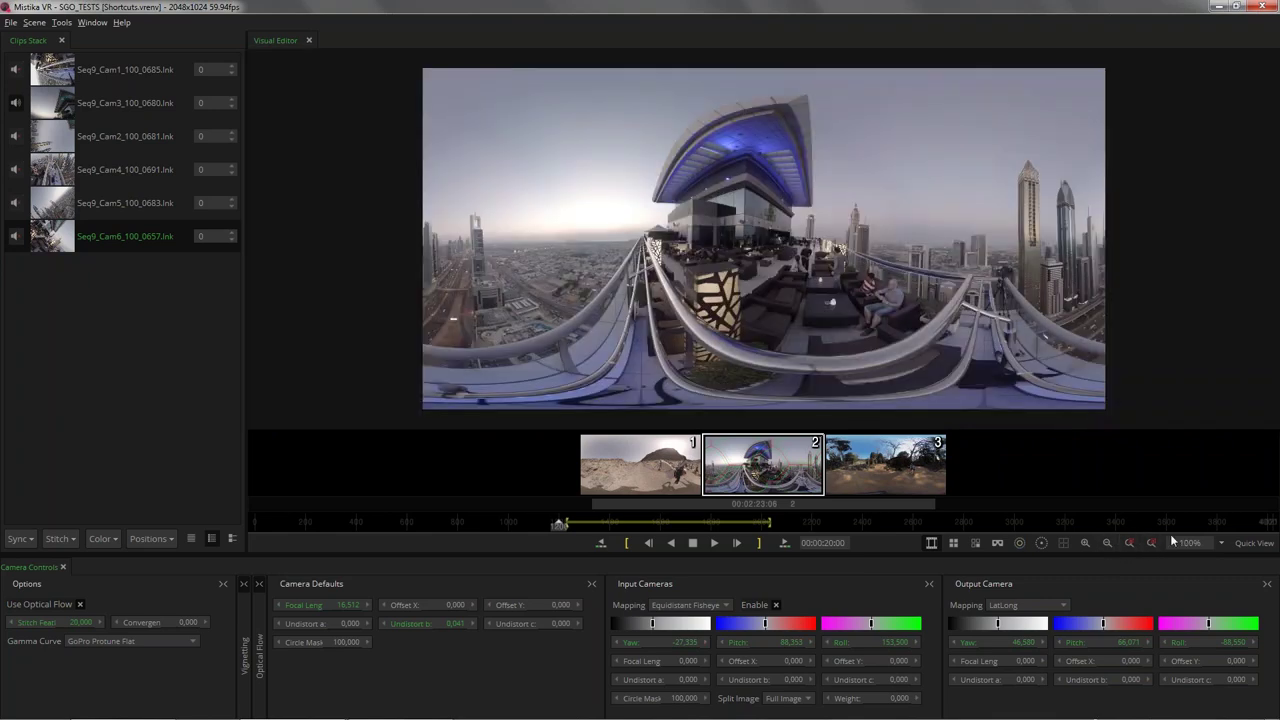
Step: Zoom to 151% and pan left, reset zoom to 100%, then jump ahead to 00:00:24:19
click(1085, 543)
drag(900, 335, 390, 310)
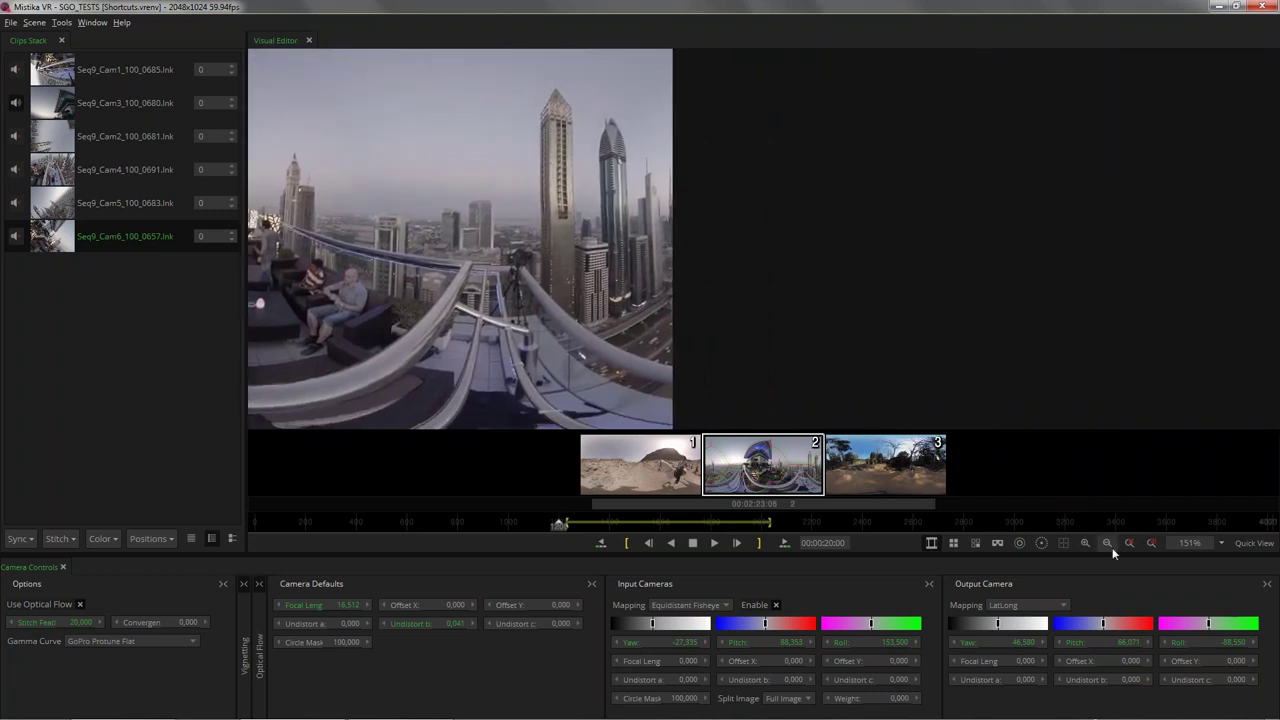
click(1152, 545)
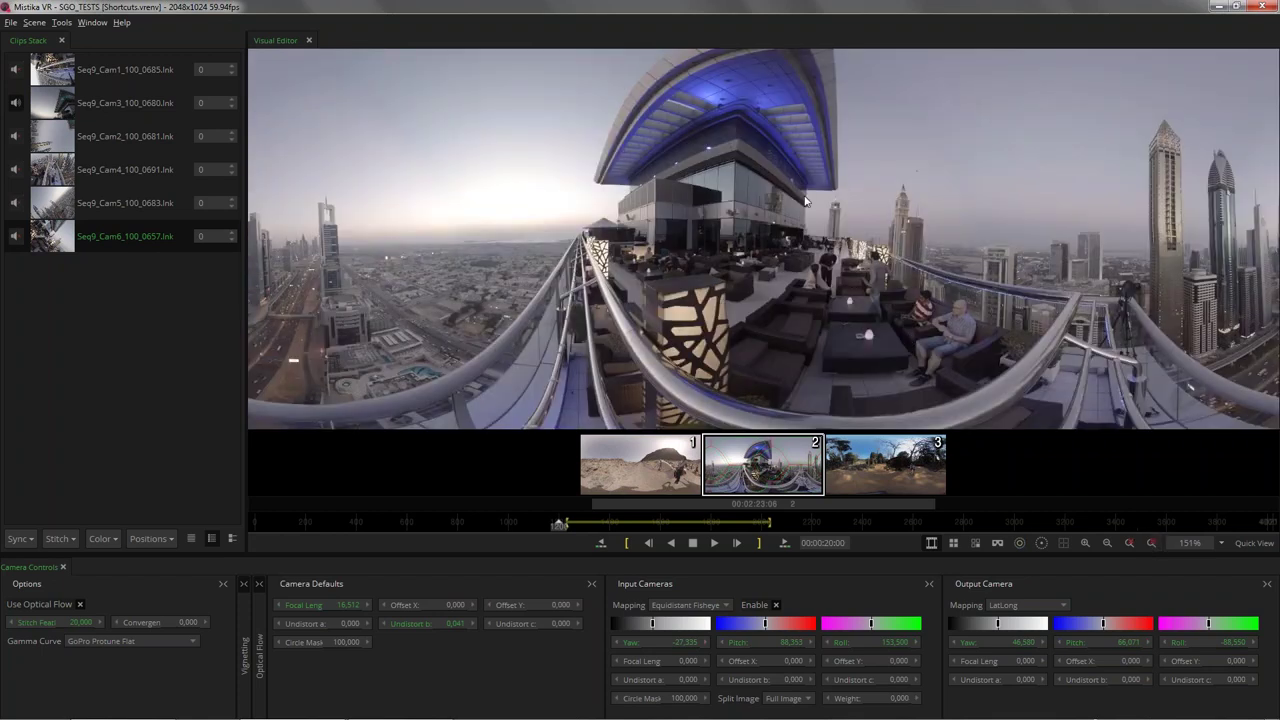
key(Home)
scroll(827, 261, up, 1)
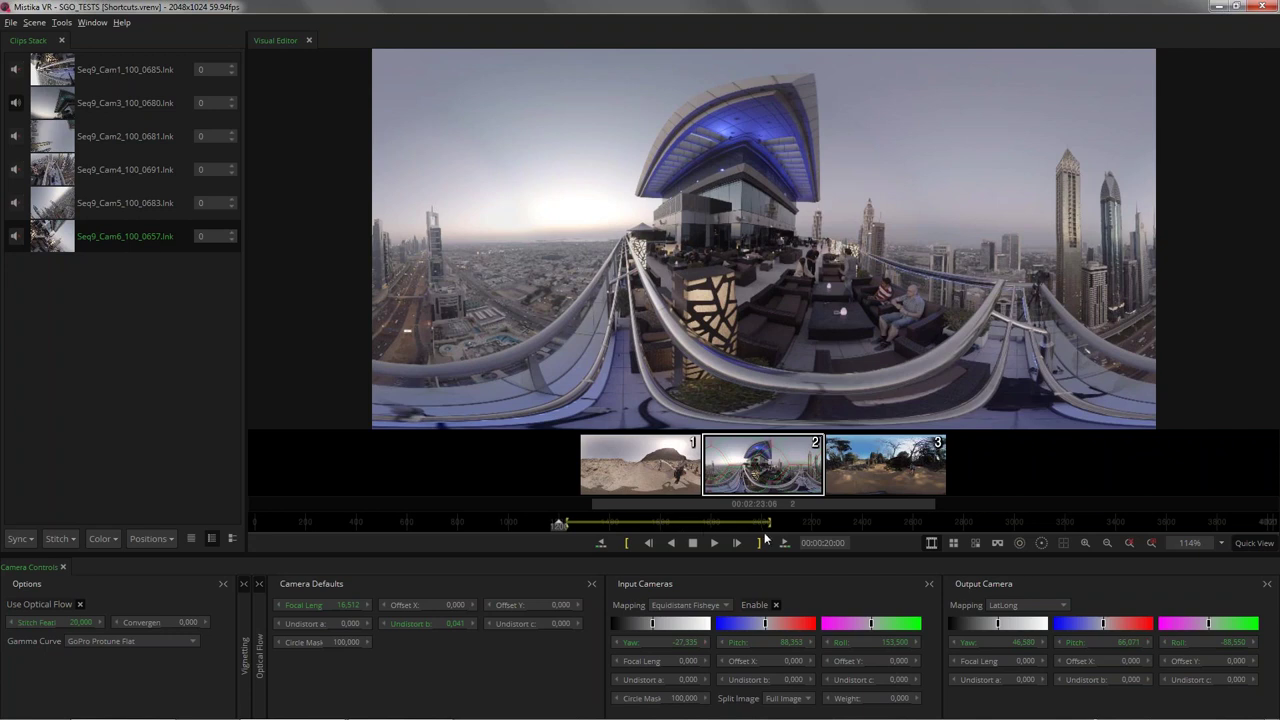
click(783, 540)
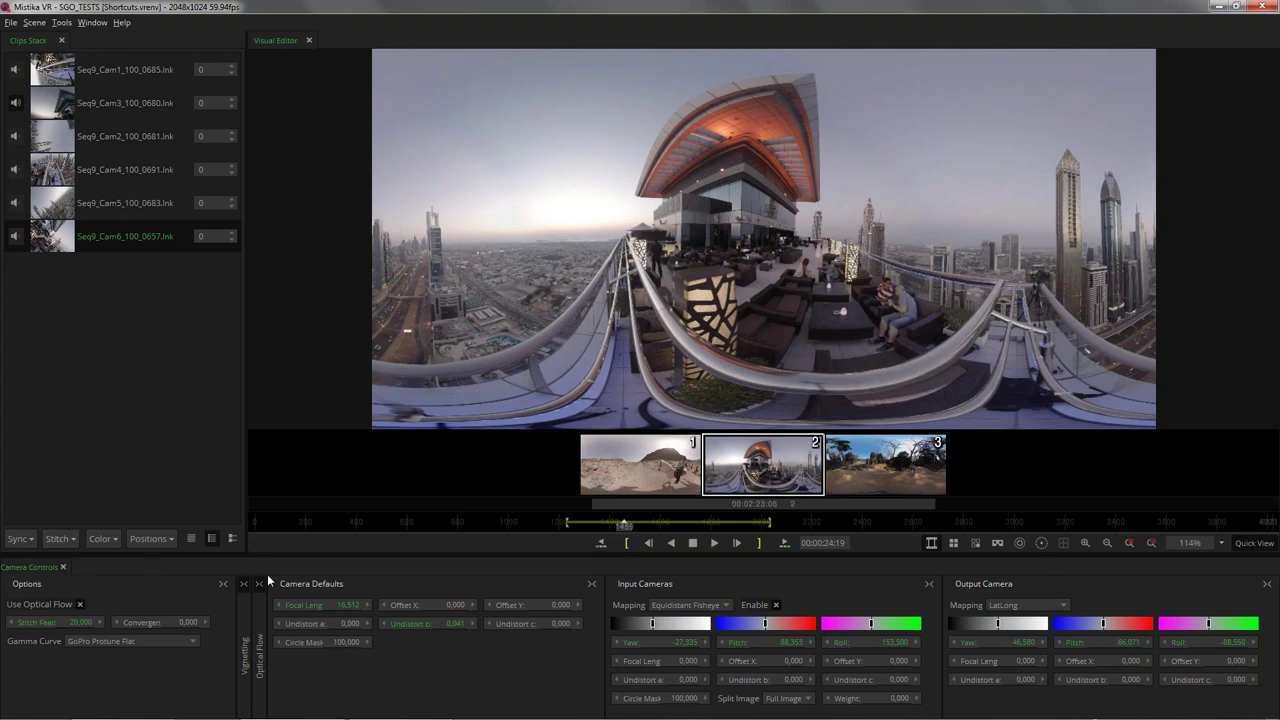
Step: Collapse and re-expand Options, open then collapse Optical Flow, narrow Options, and expand Camera Defaults
click(22, 585)
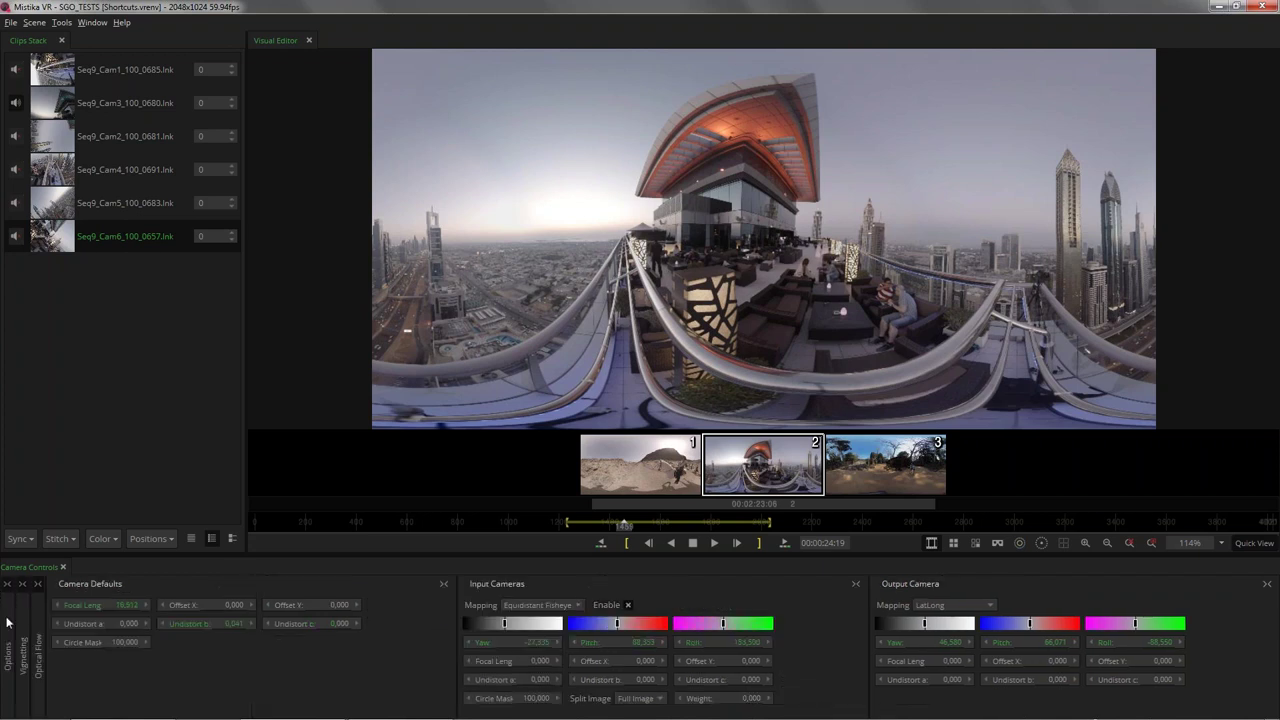
click(9, 660)
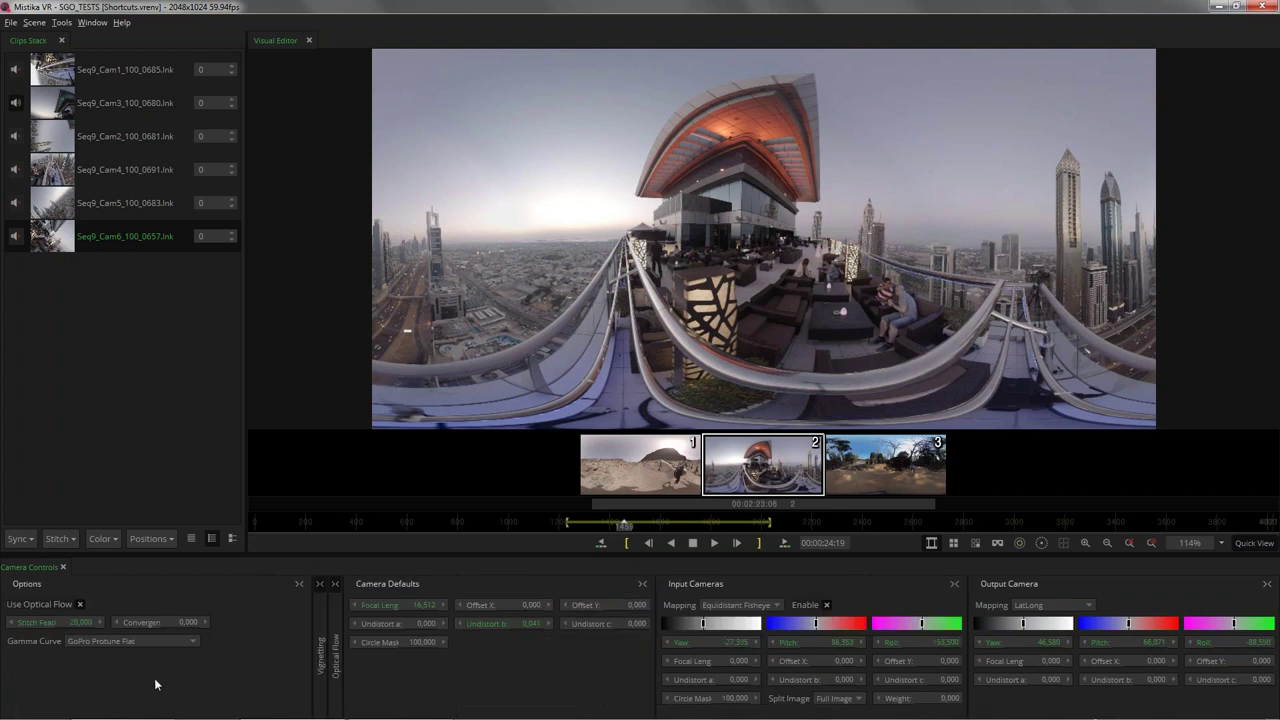
click(297, 584)
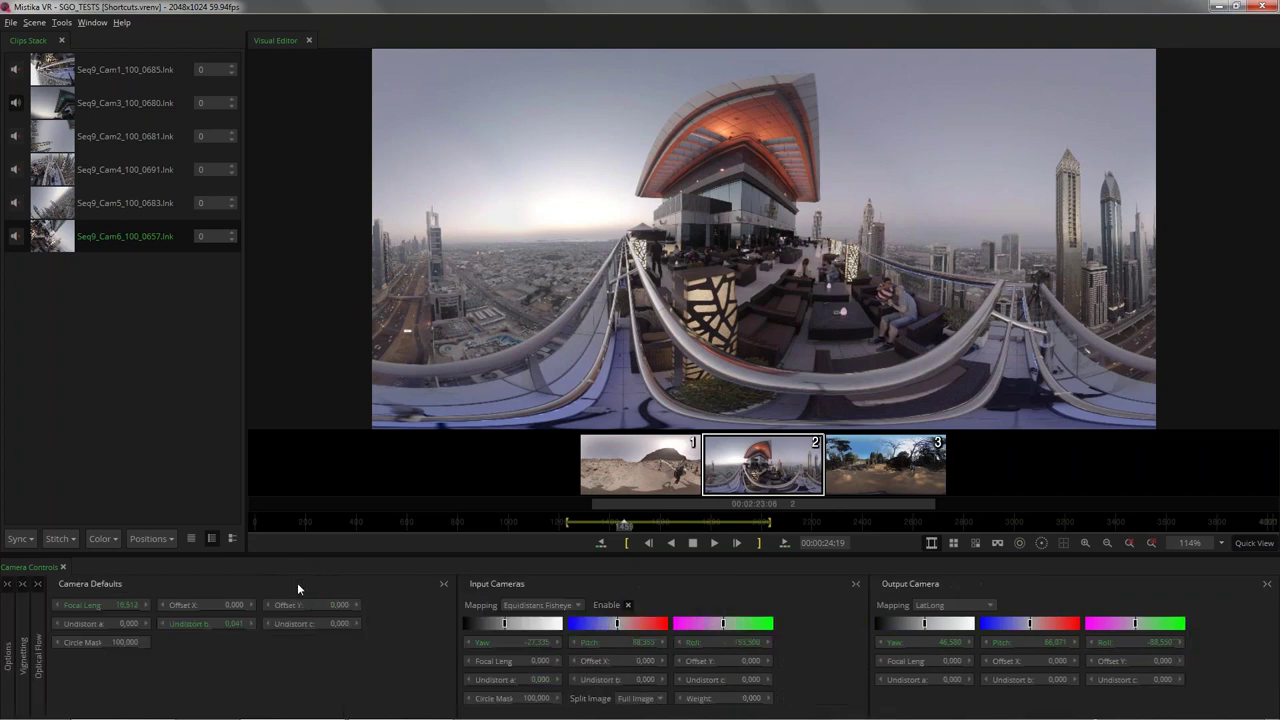
click(8, 588)
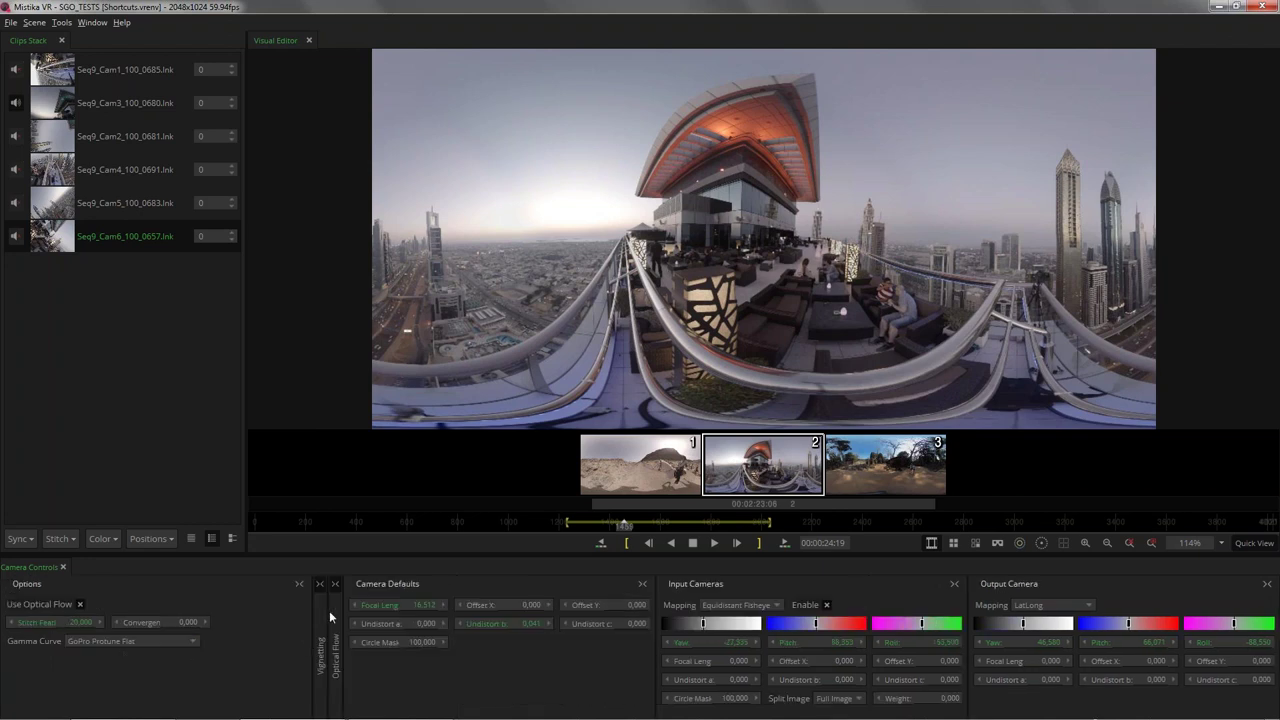
drag(343, 596, 645, 611)
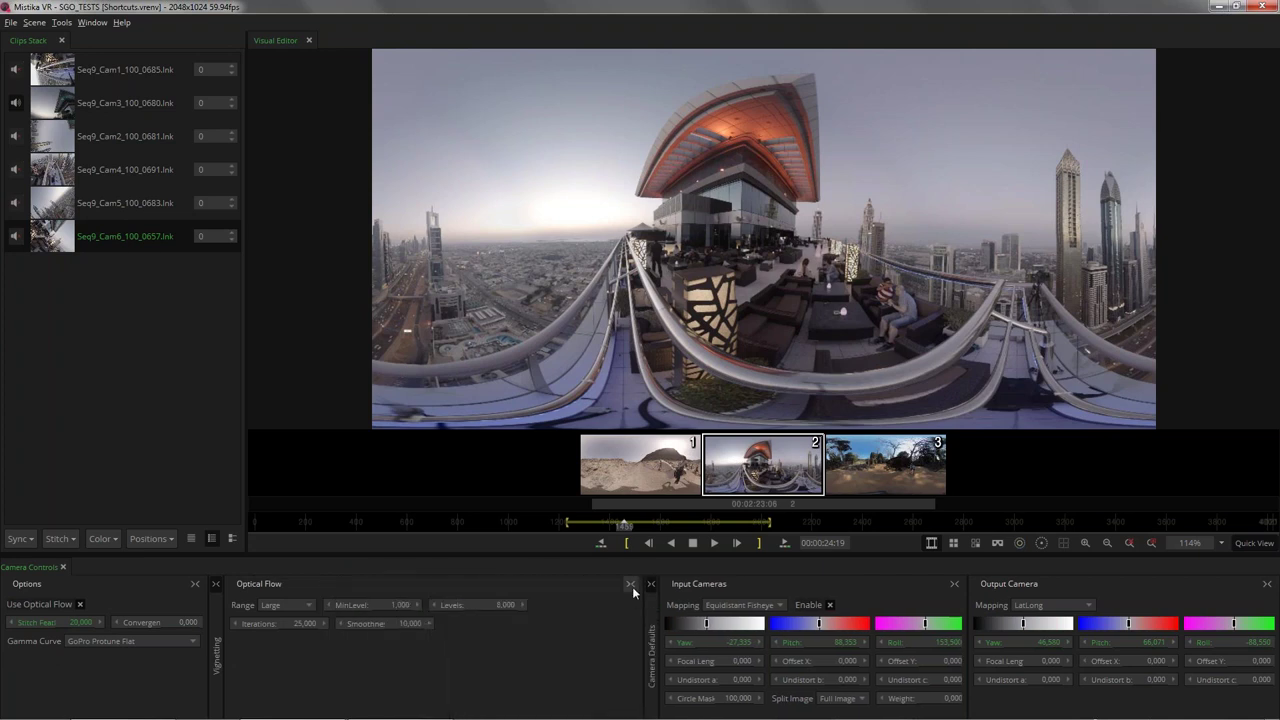
click(631, 585)
drag(457, 602, 300, 601)
click(290, 583)
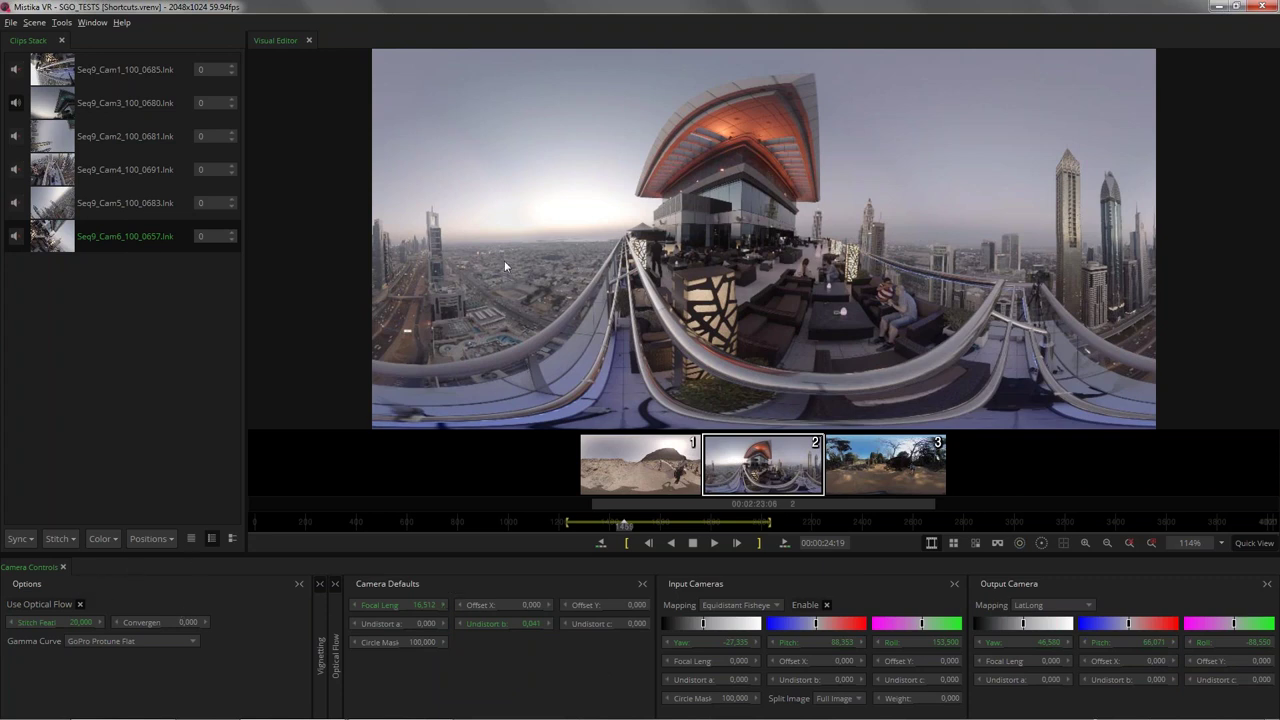
Step: Open File > Export Options and drag the dialog left of the viewer, keeping shot thumbnails visible
click(11, 22)
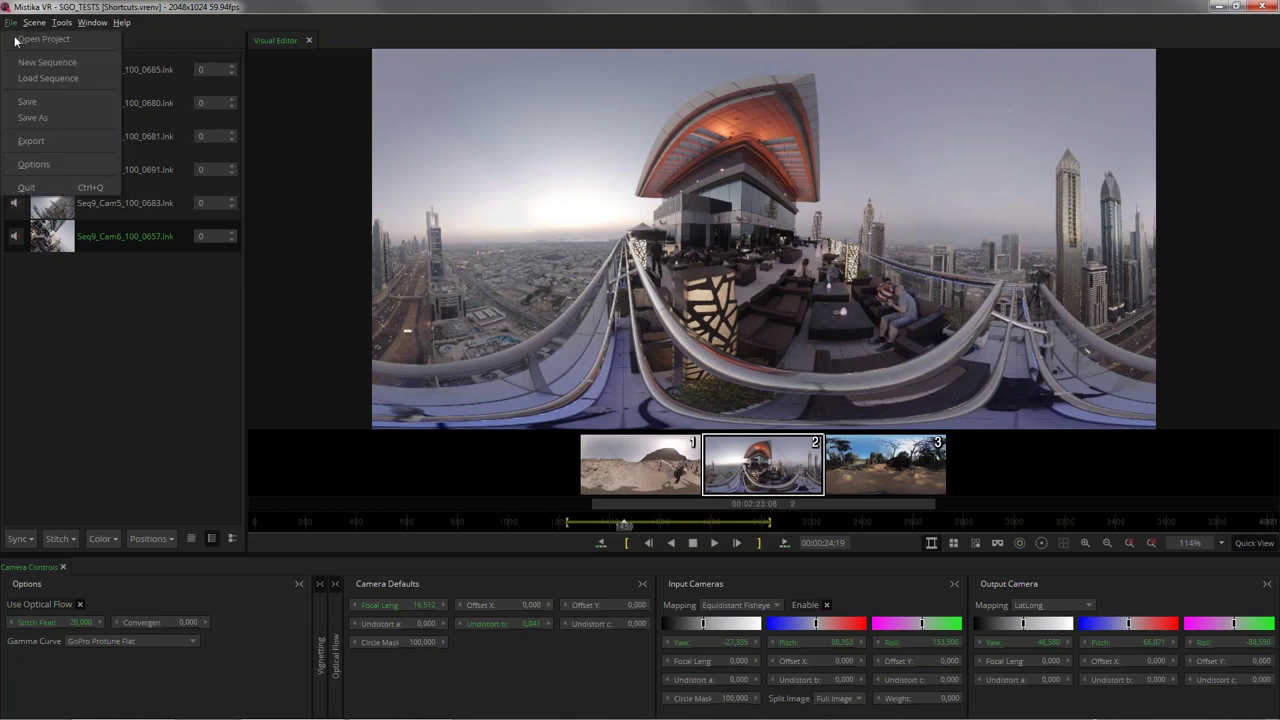
click(33, 143)
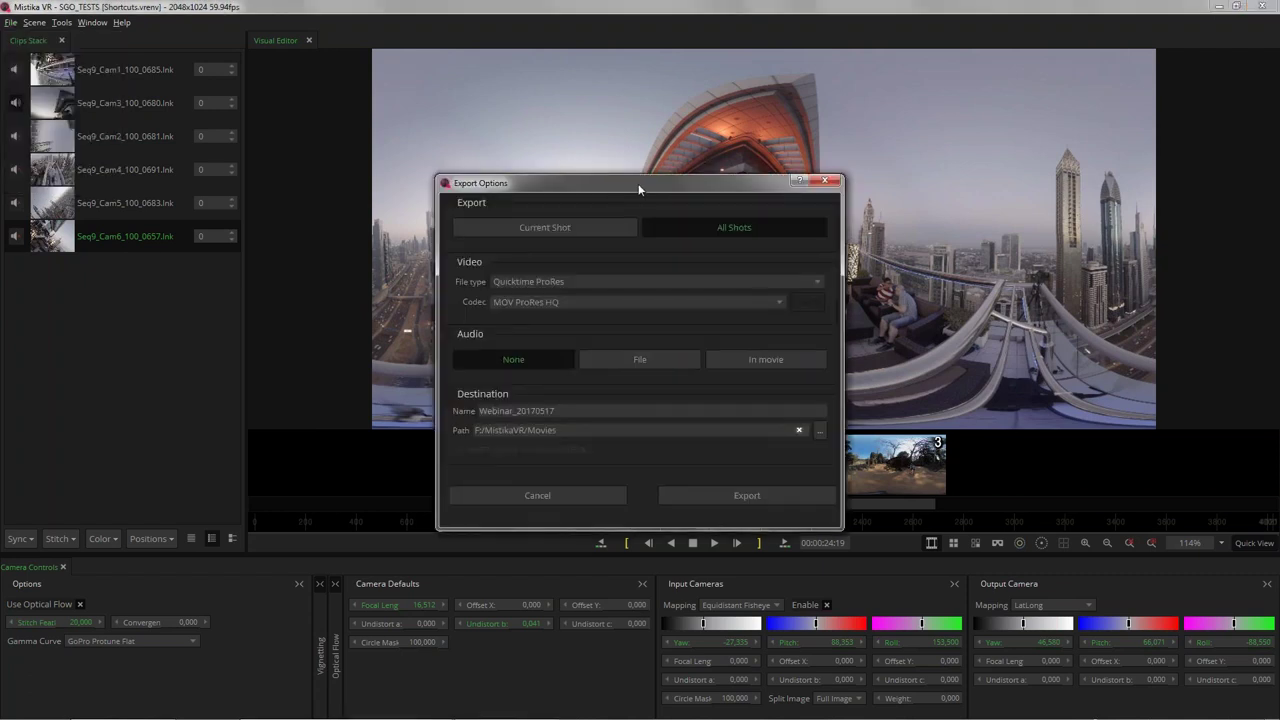
drag(639, 184, 687, 188)
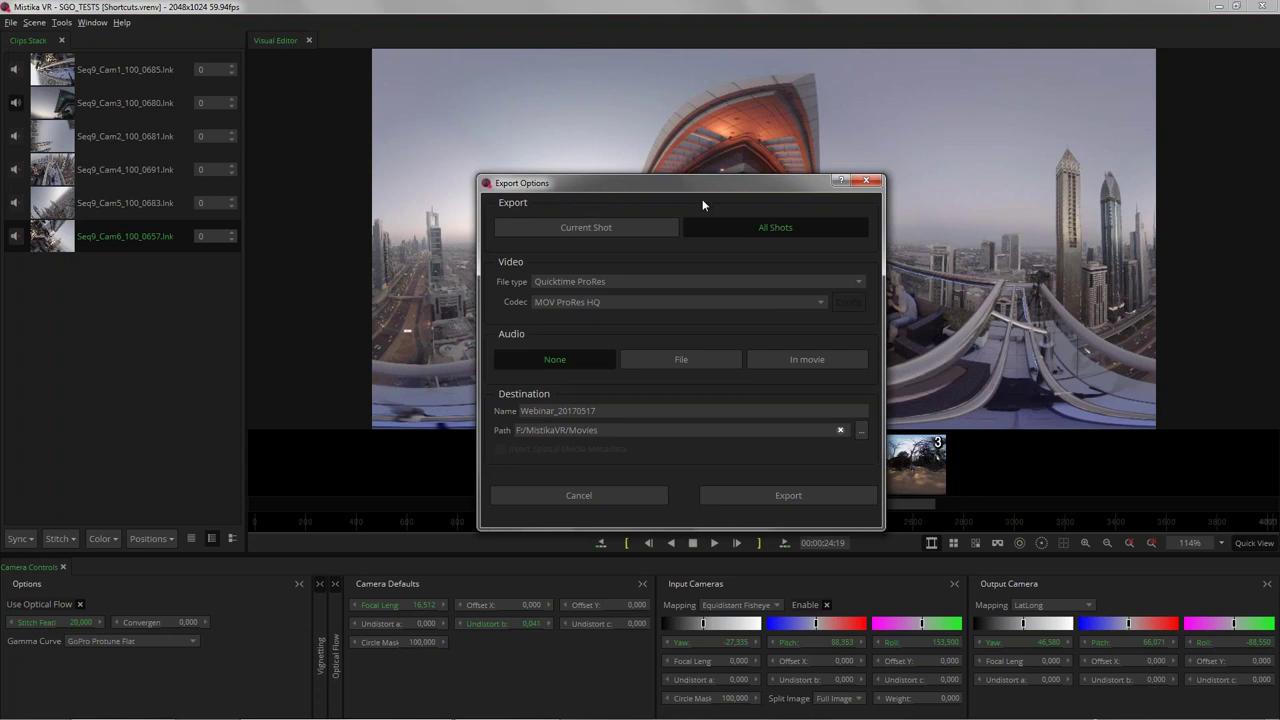
mouse_move(618, 190)
mouse_down()
mouse_move(637, 194)
mouse_move(628, 200)
mouse_up()
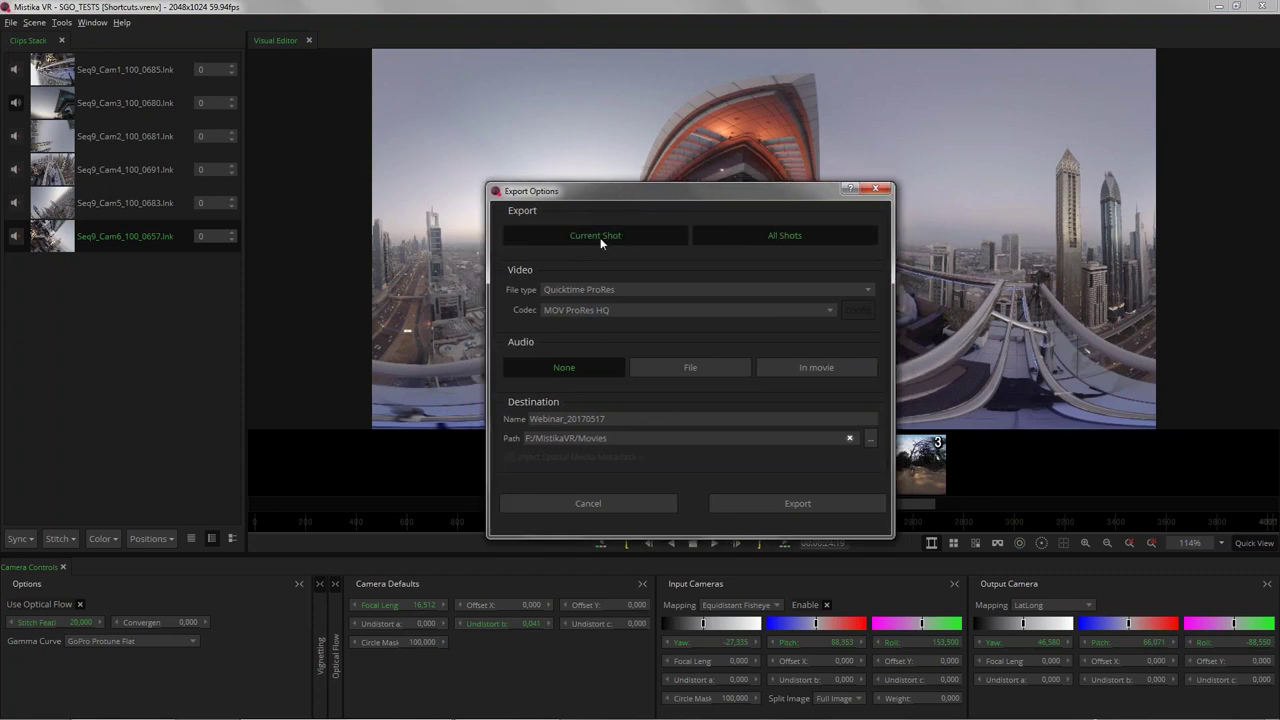
drag(781, 204, 458, 227)
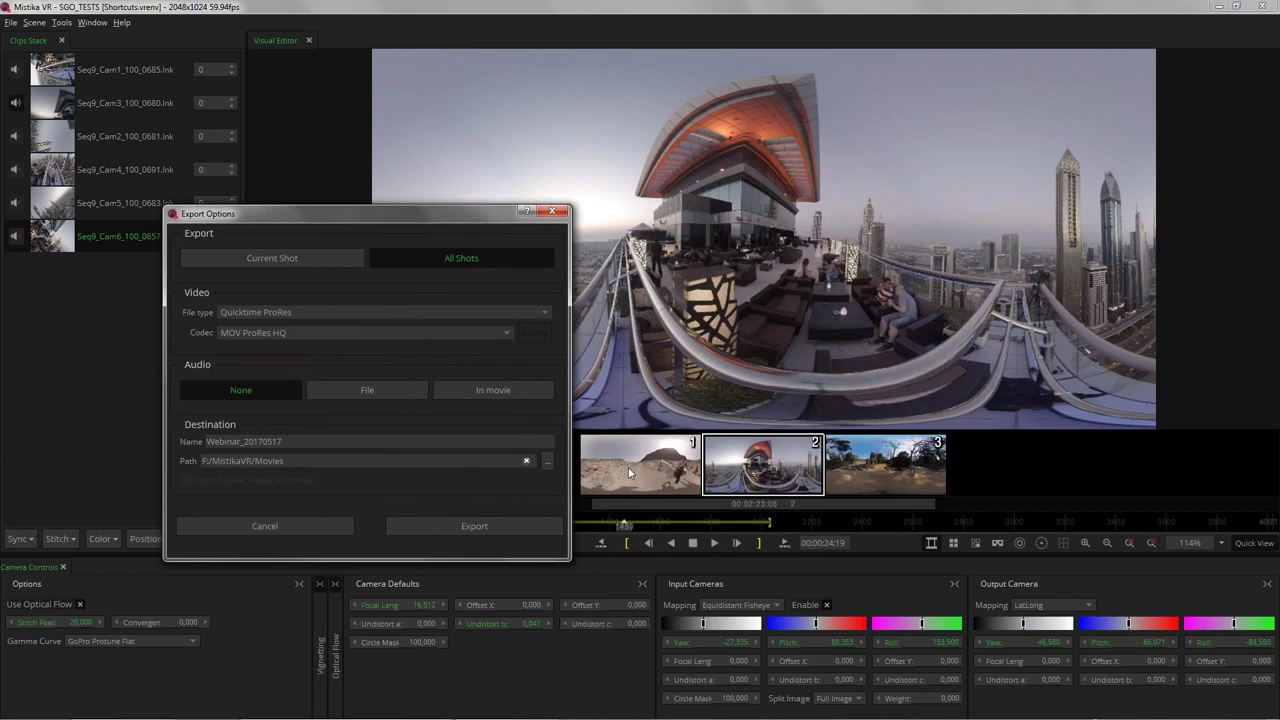
drag(403, 218, 511, 211)
Step: Try MP4 Movie and Mistika as output file types and view their codec lists
click(378, 303)
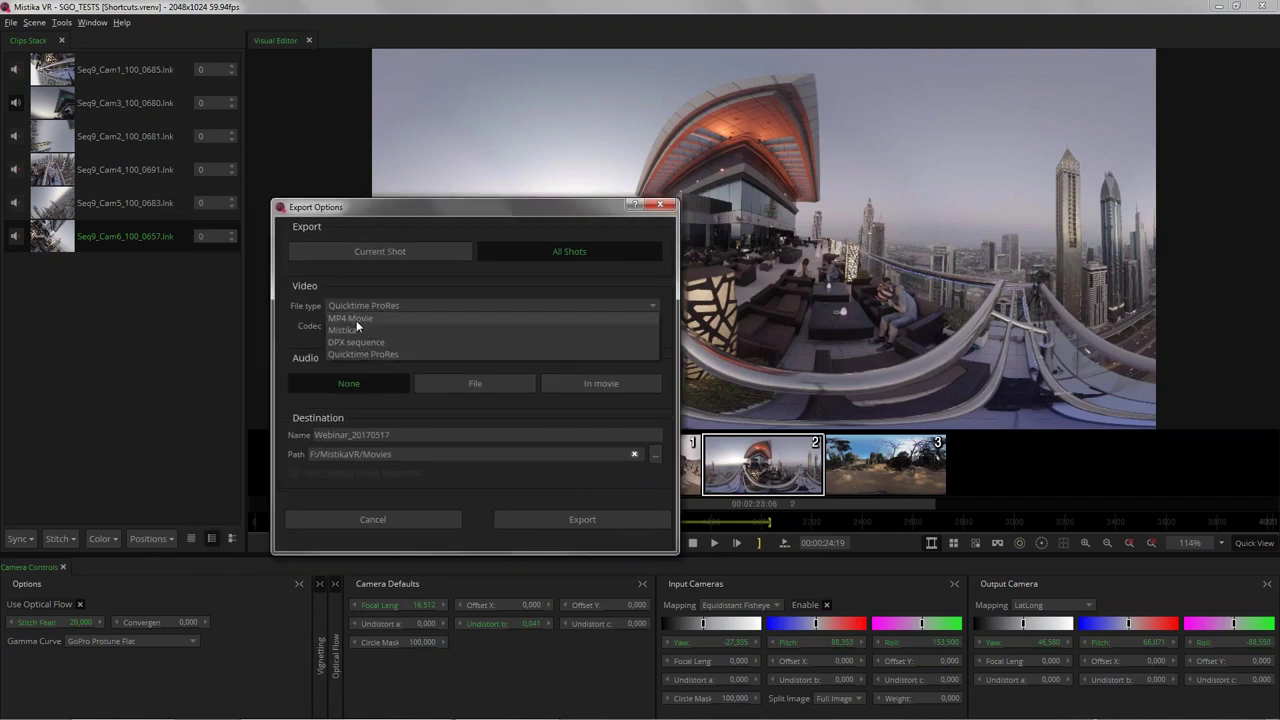
click(347, 319)
click(371, 325)
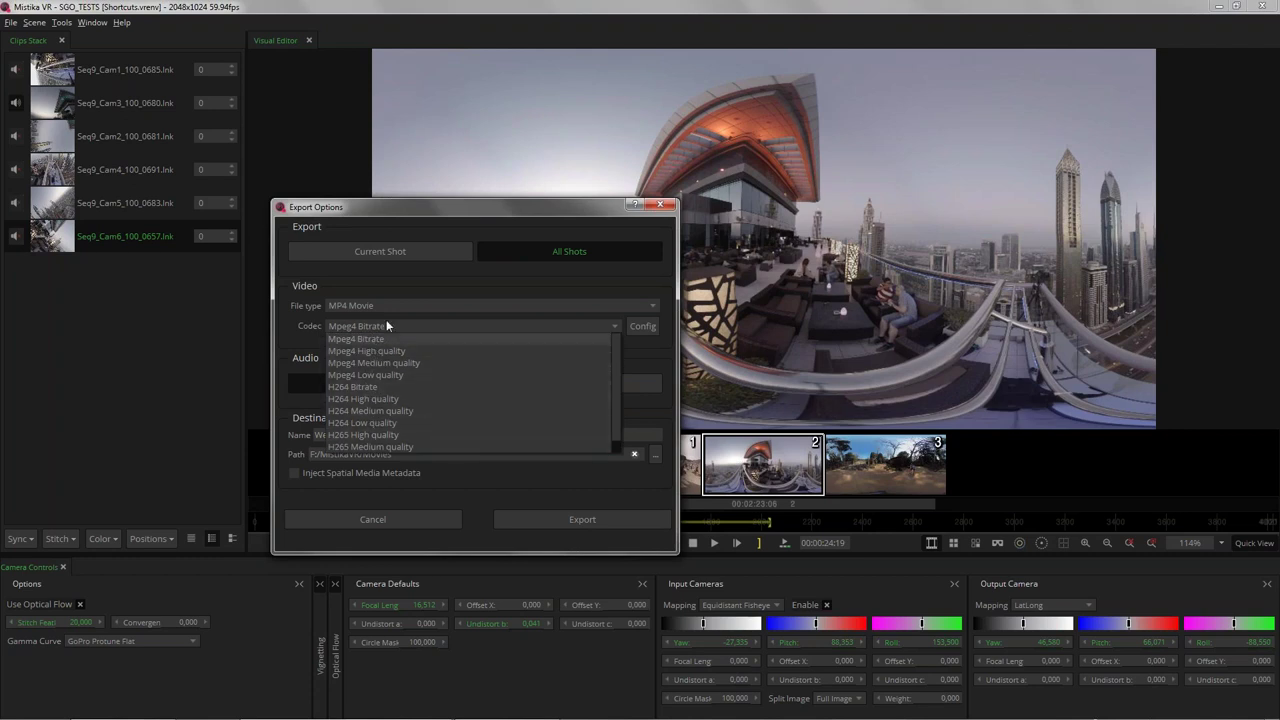
click(408, 279)
click(364, 306)
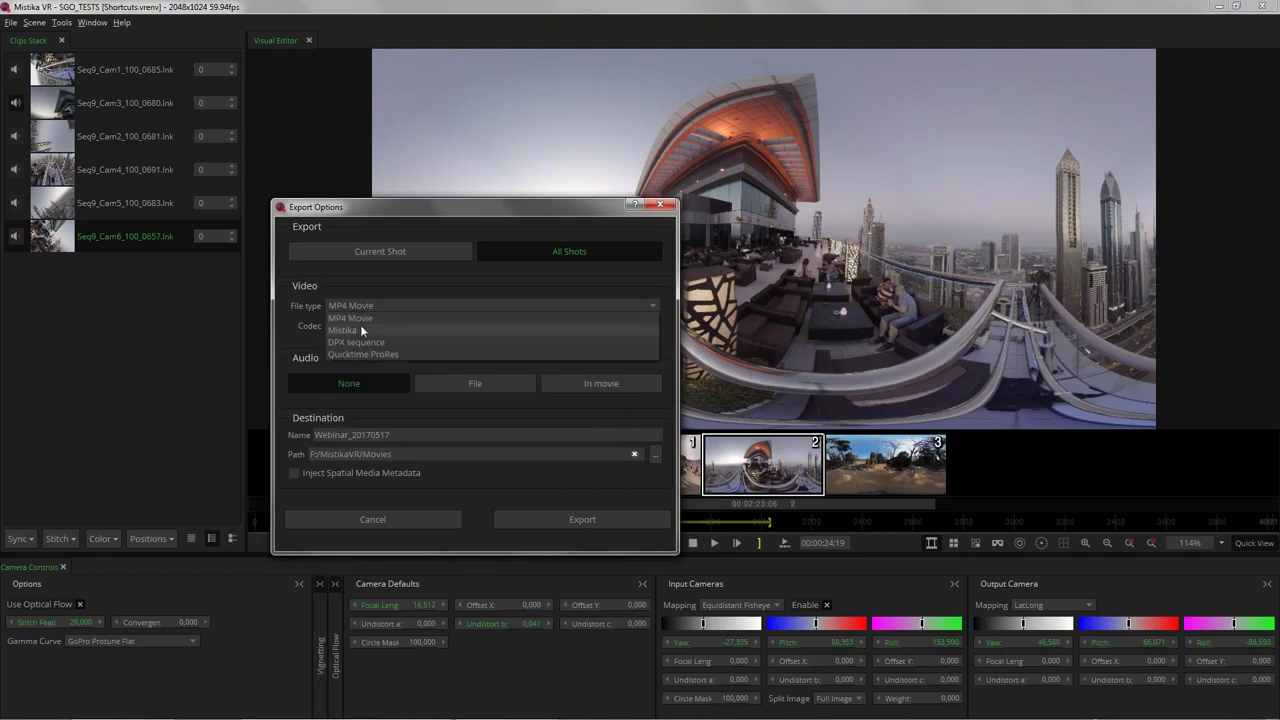
click(358, 330)
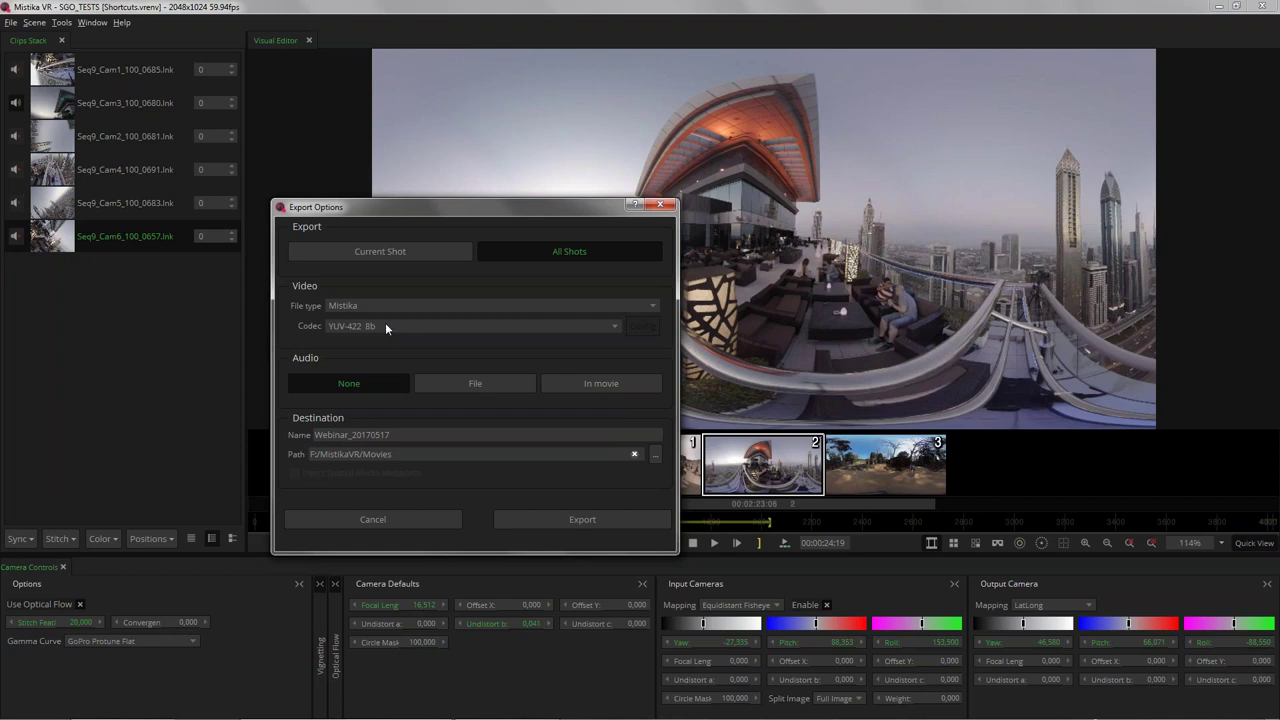
click(386, 327)
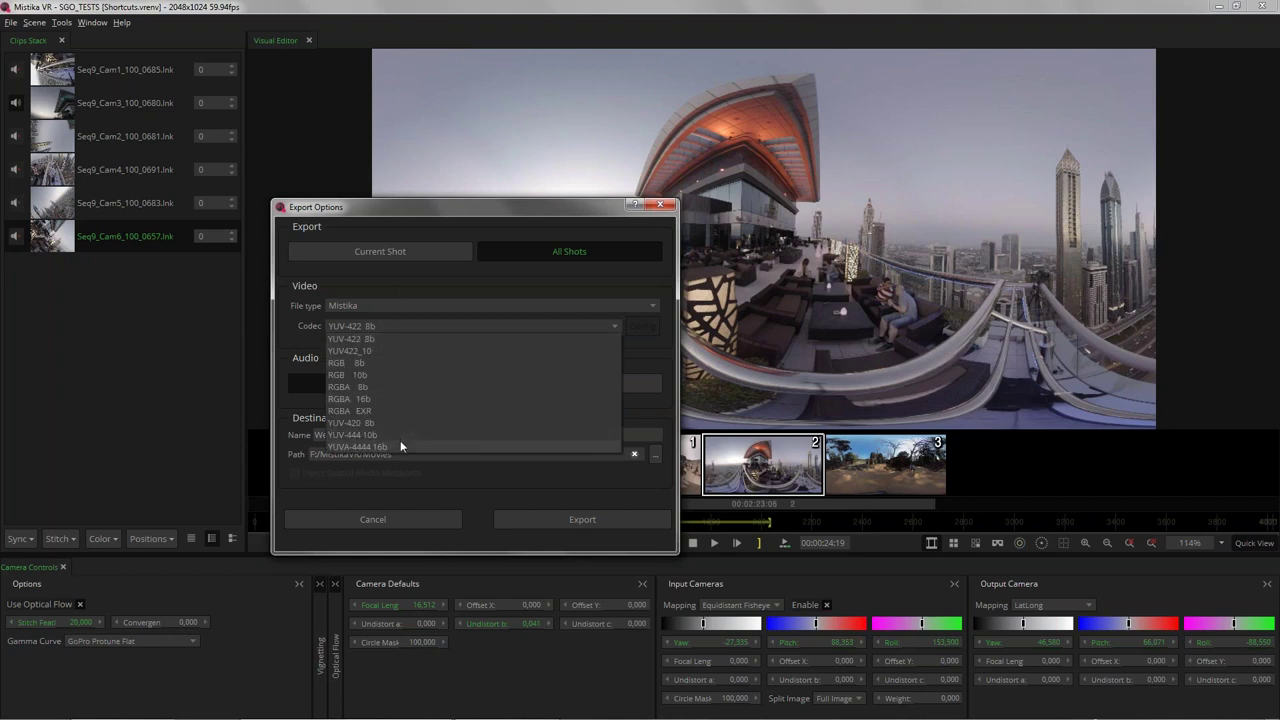
Step: Try DPX sequence, then switch back to Quicktime ProRes with the MOV ProRes 444 codec
click(360, 305)
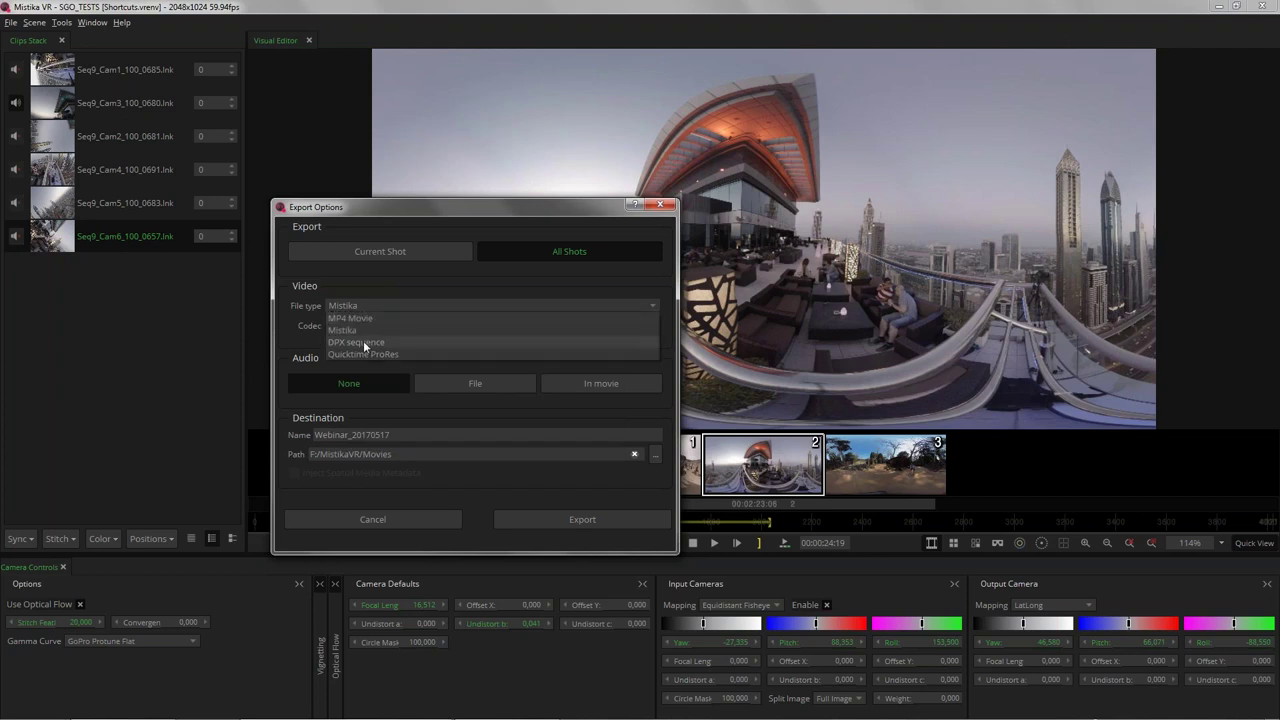
click(363, 340)
click(362, 306)
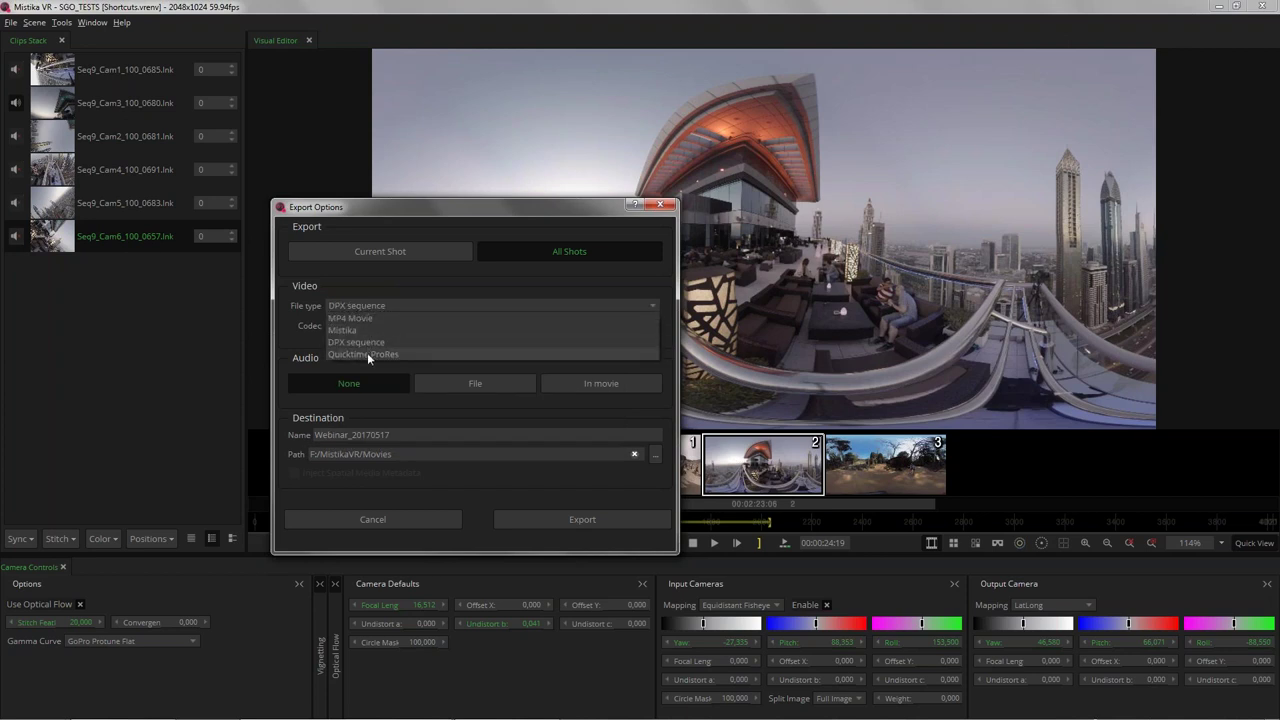
click(367, 352)
click(414, 326)
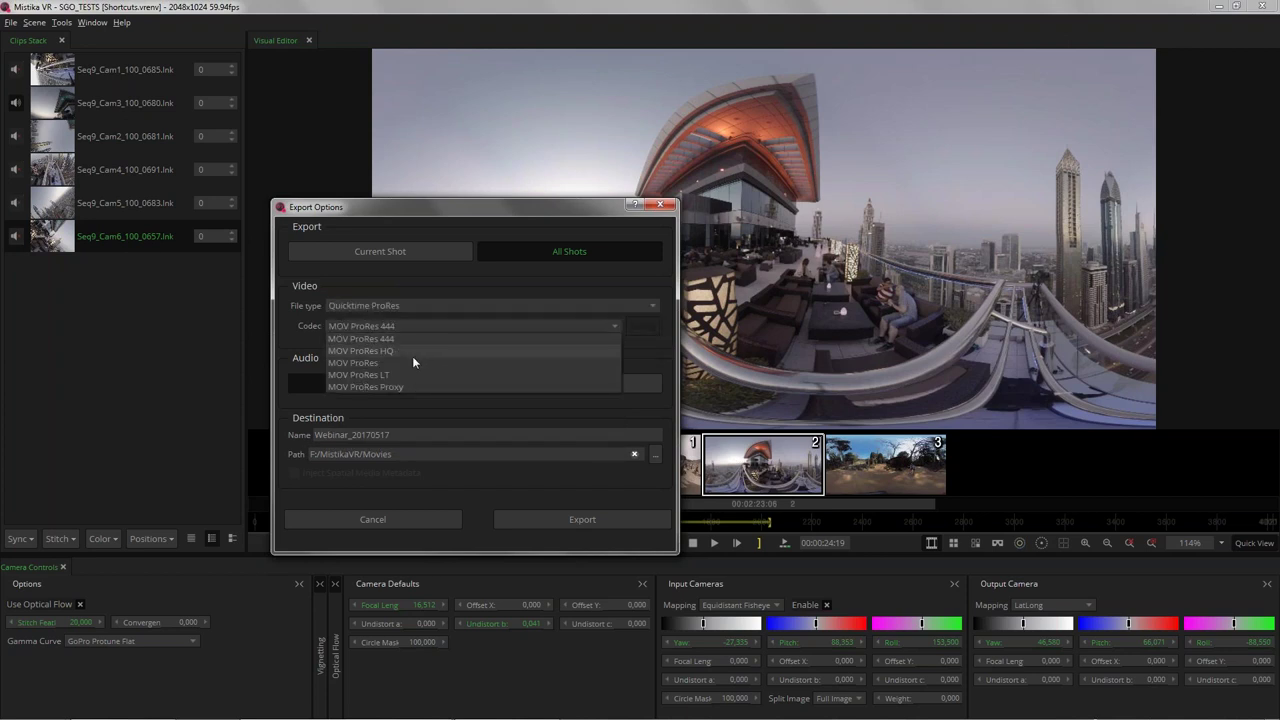
click(443, 304)
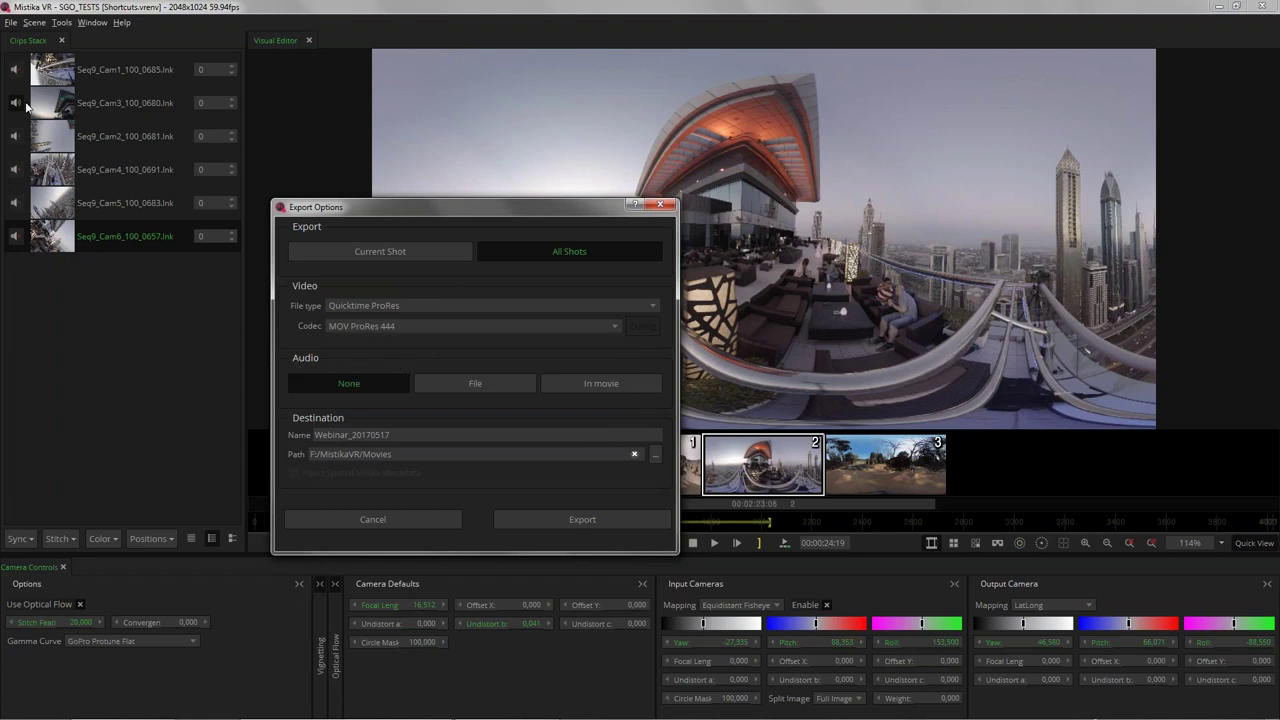
Step: Compare no audio, separate audio file and embedded audio, then cancel the export
click(358, 383)
click(468, 388)
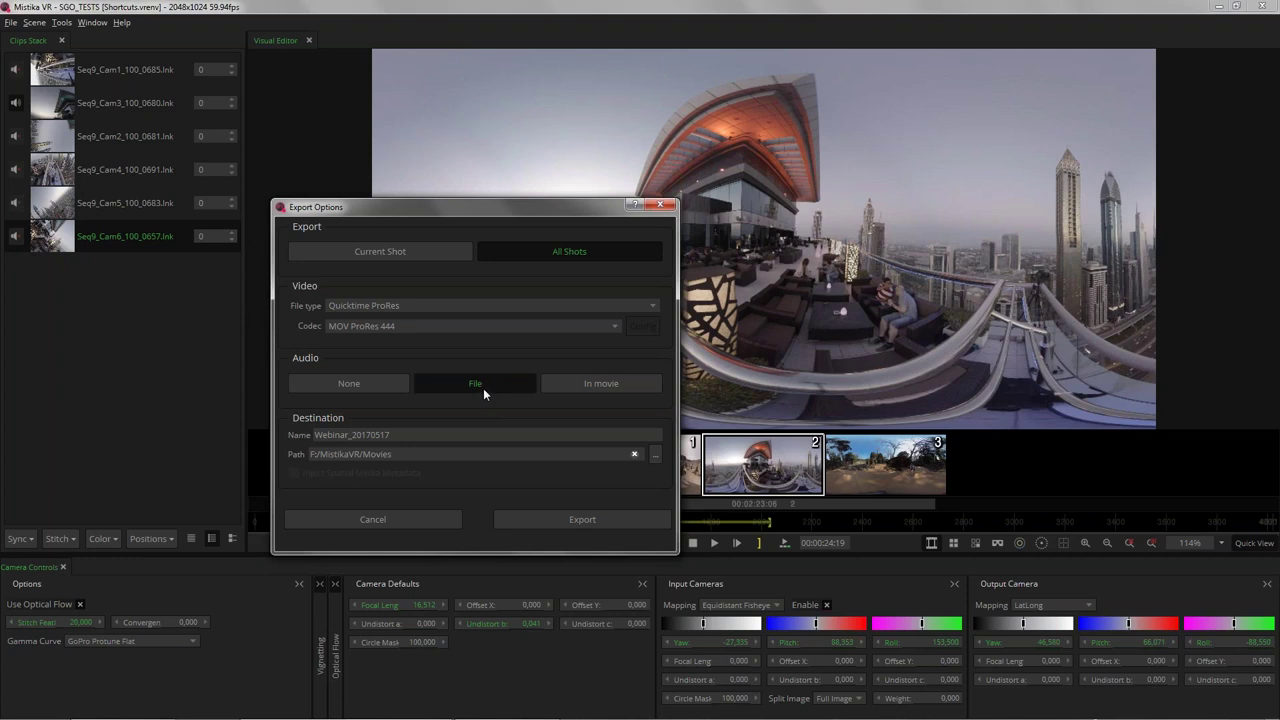
click(599, 388)
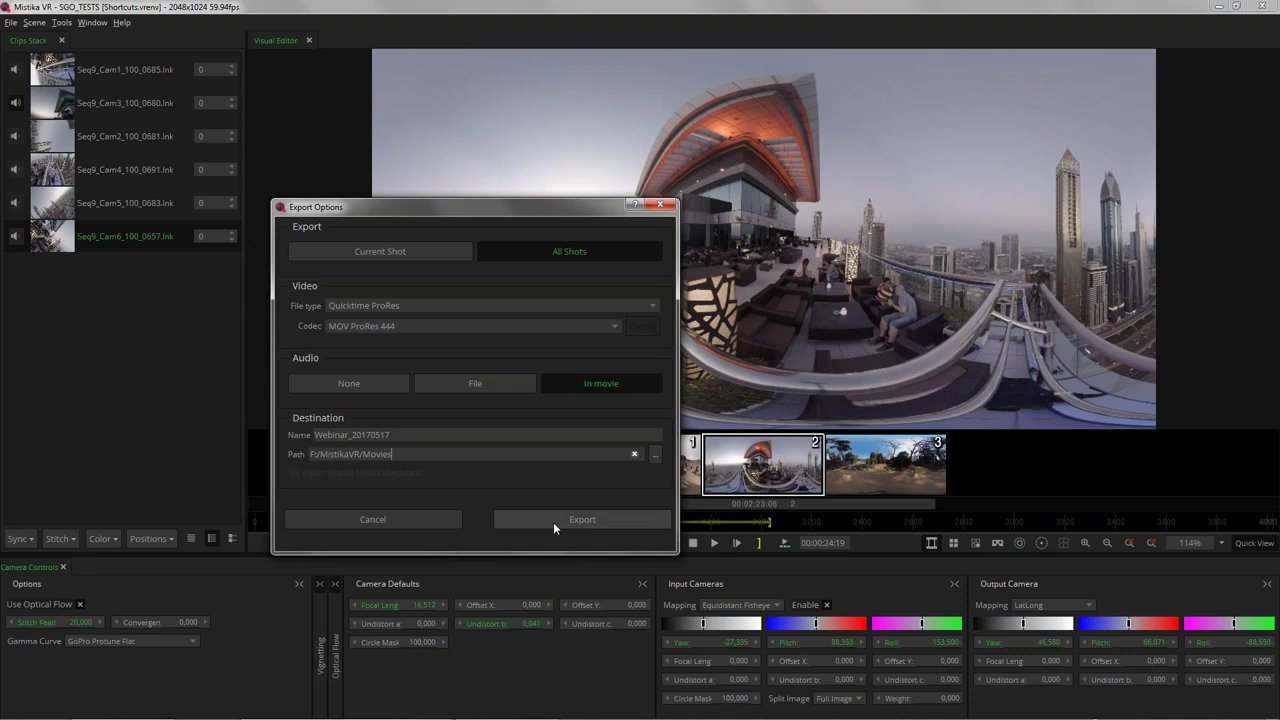
click(378, 524)
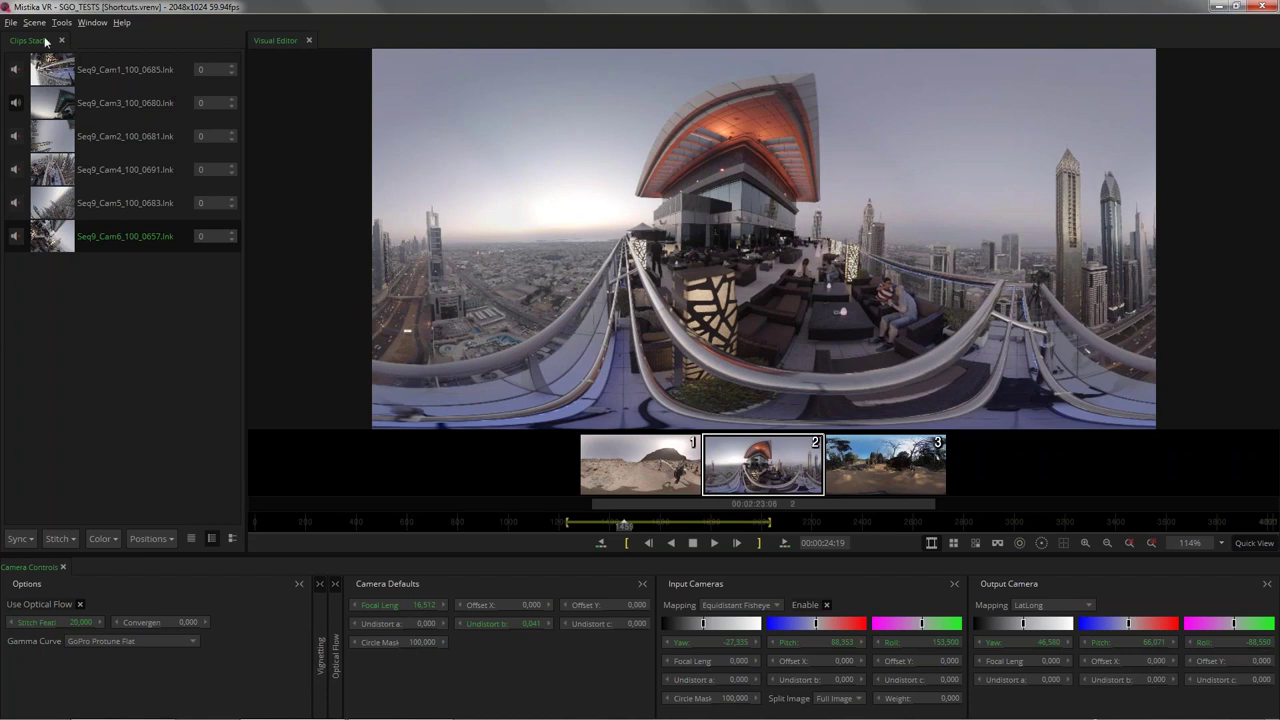
click(10, 22)
Step: In the Project Manager, create project Webinar_20170627 with 2048x1024 video format and 29.97 fps
mouse_move(22, 28)
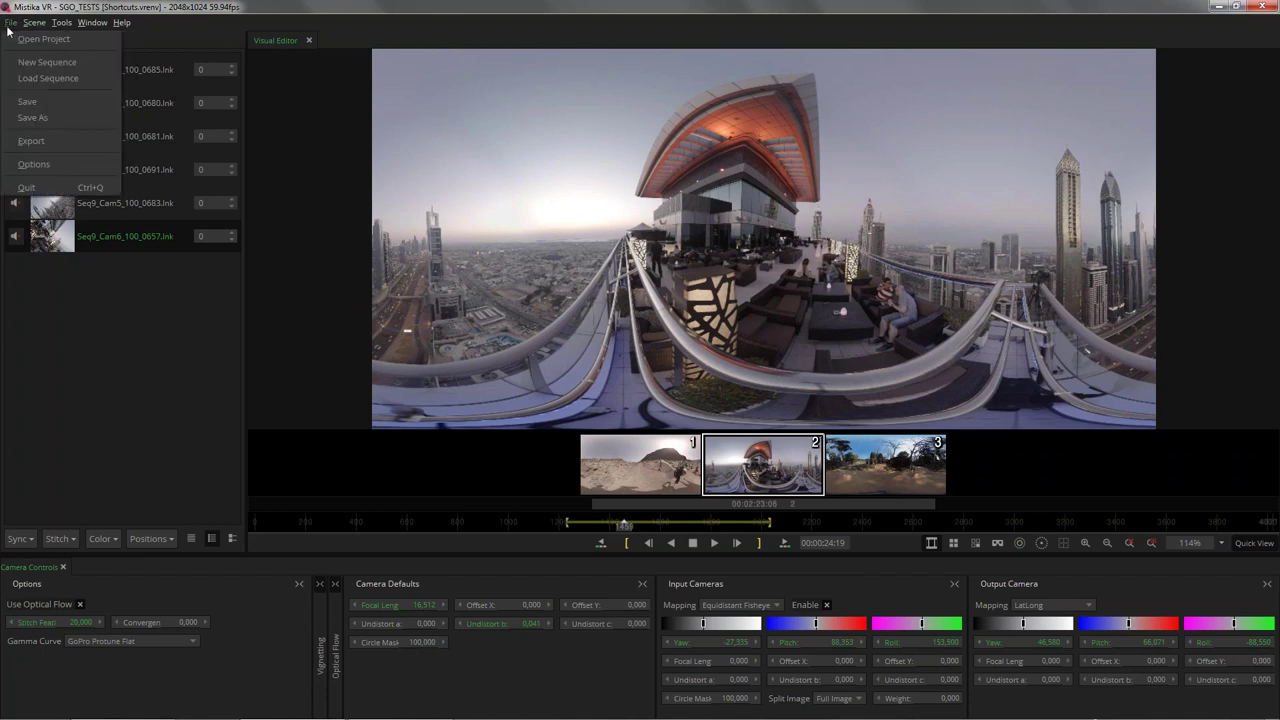
click(36, 40)
drag(738, 239, 769, 217)
drag(778, 221, 791, 214)
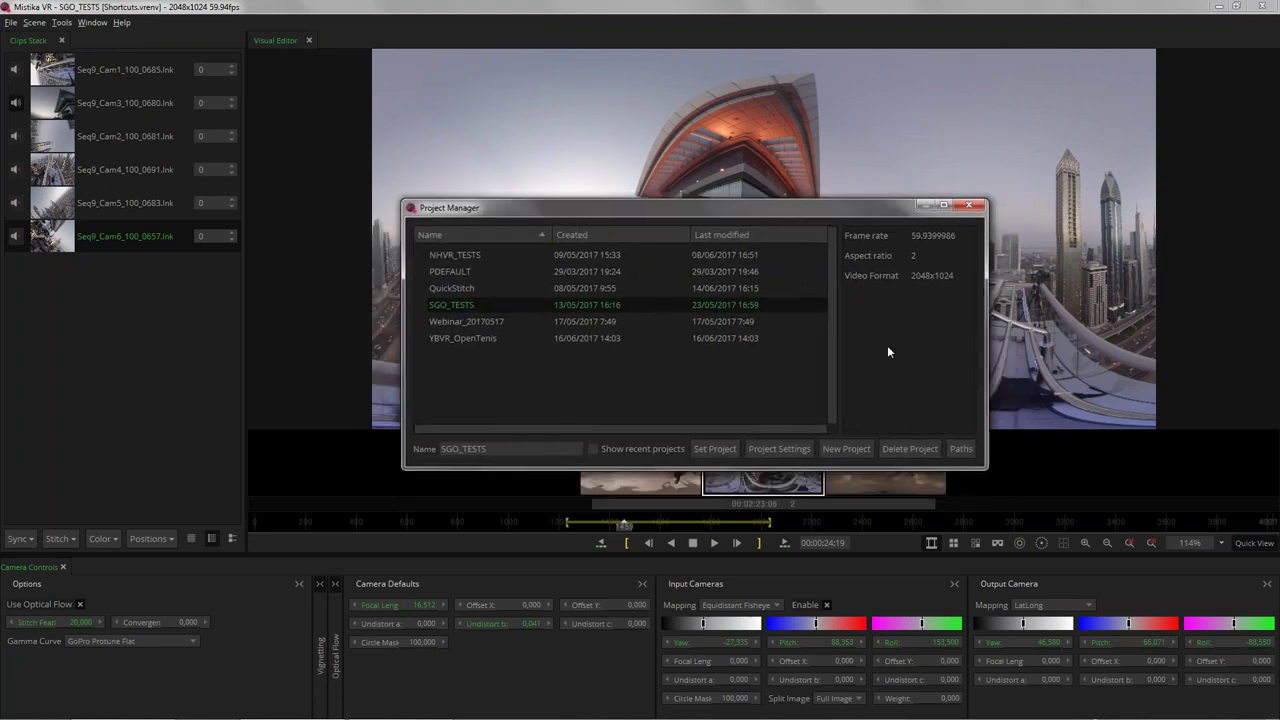
click(846, 448)
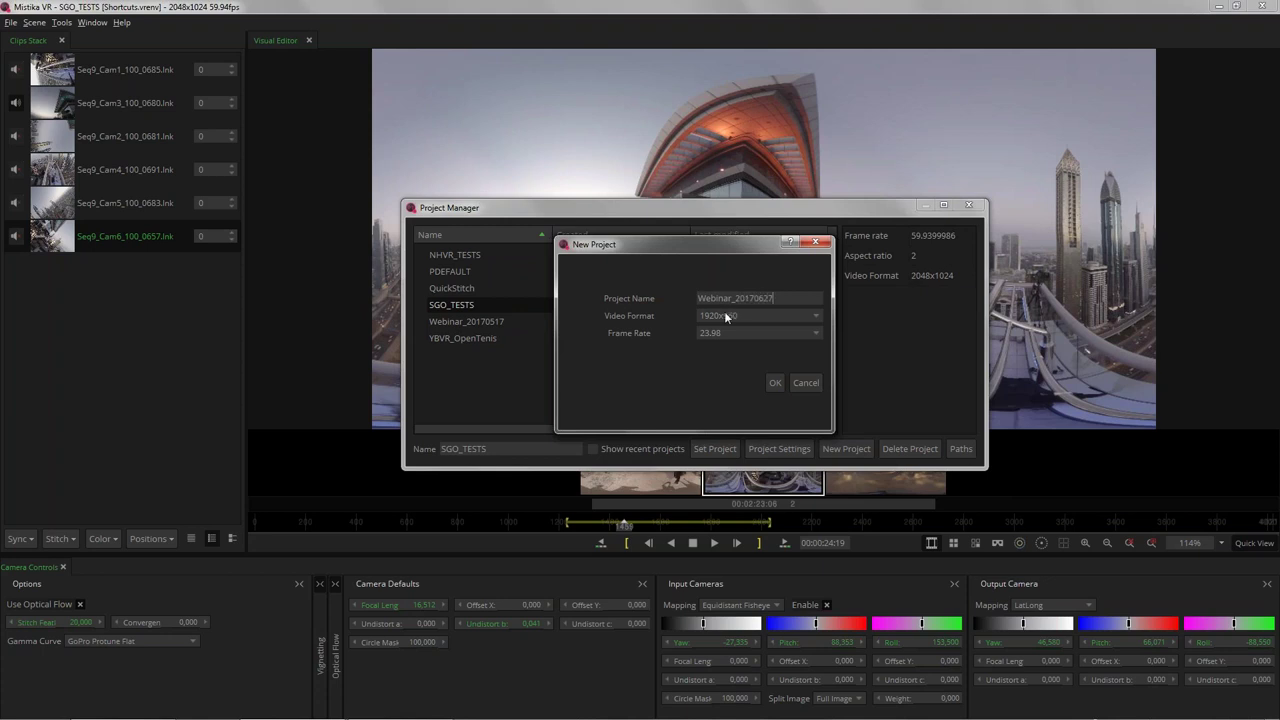
click(724, 315)
click(733, 341)
click(720, 335)
click(722, 382)
click(775, 383)
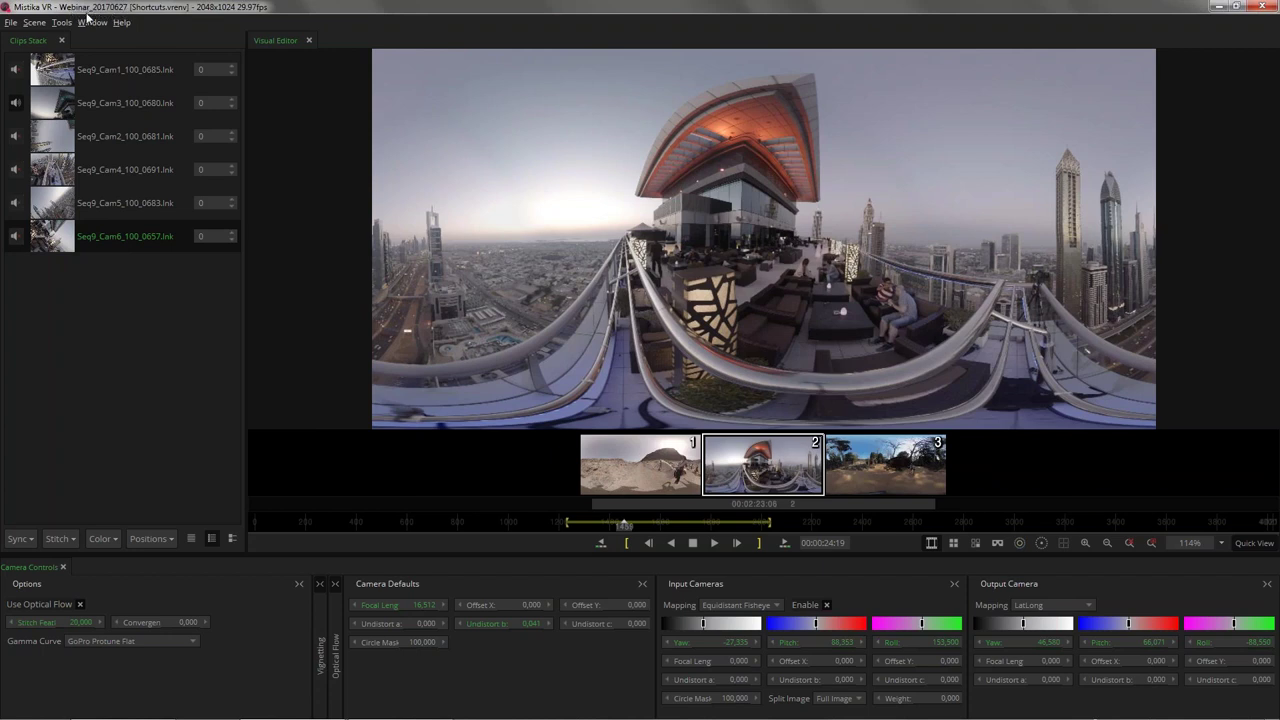
Step: Start a new empty sequence, discarding the current one, and open Windows Explorer on the drives
click(11, 22)
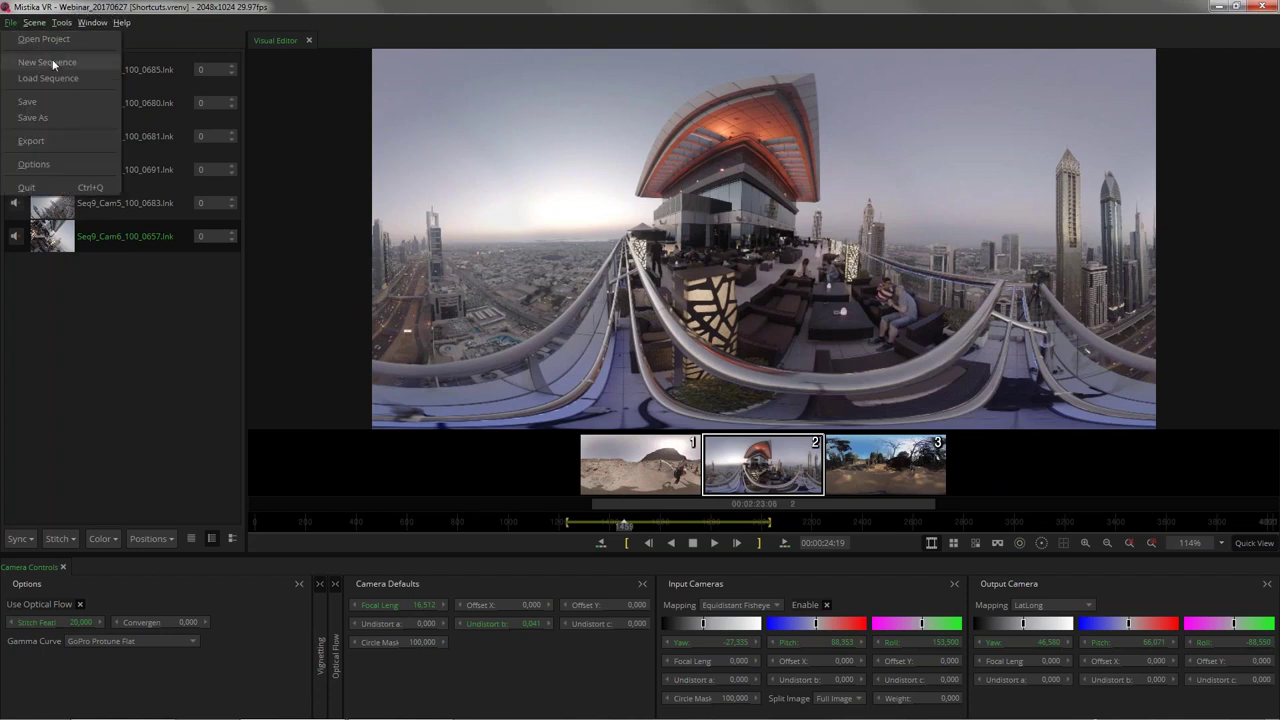
click(53, 62)
click(284, 136)
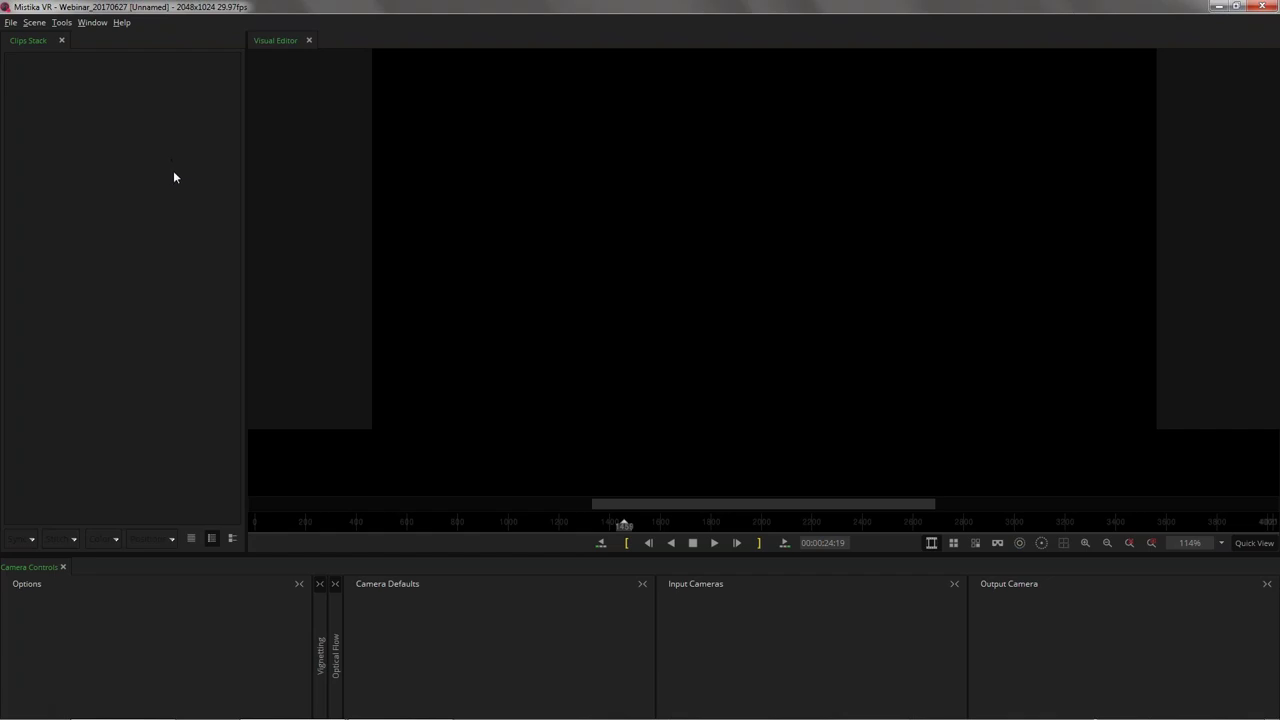
key(super)
key(super+e)
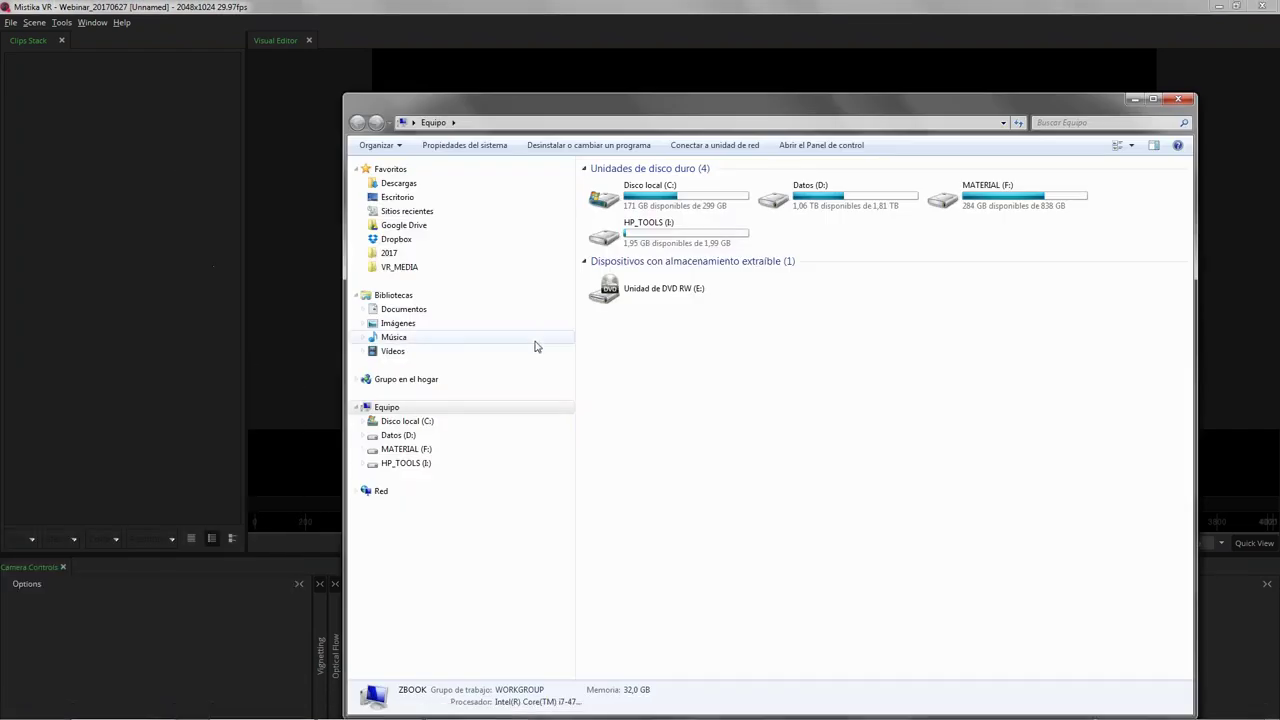
Step: Drag GrandCanyon_360_0060.MP4 from F:\MistikaVR\VR_MEDIA\Gear360 into the Clip Stack, then minimize Explorer
drag(782, 112, 708, 77)
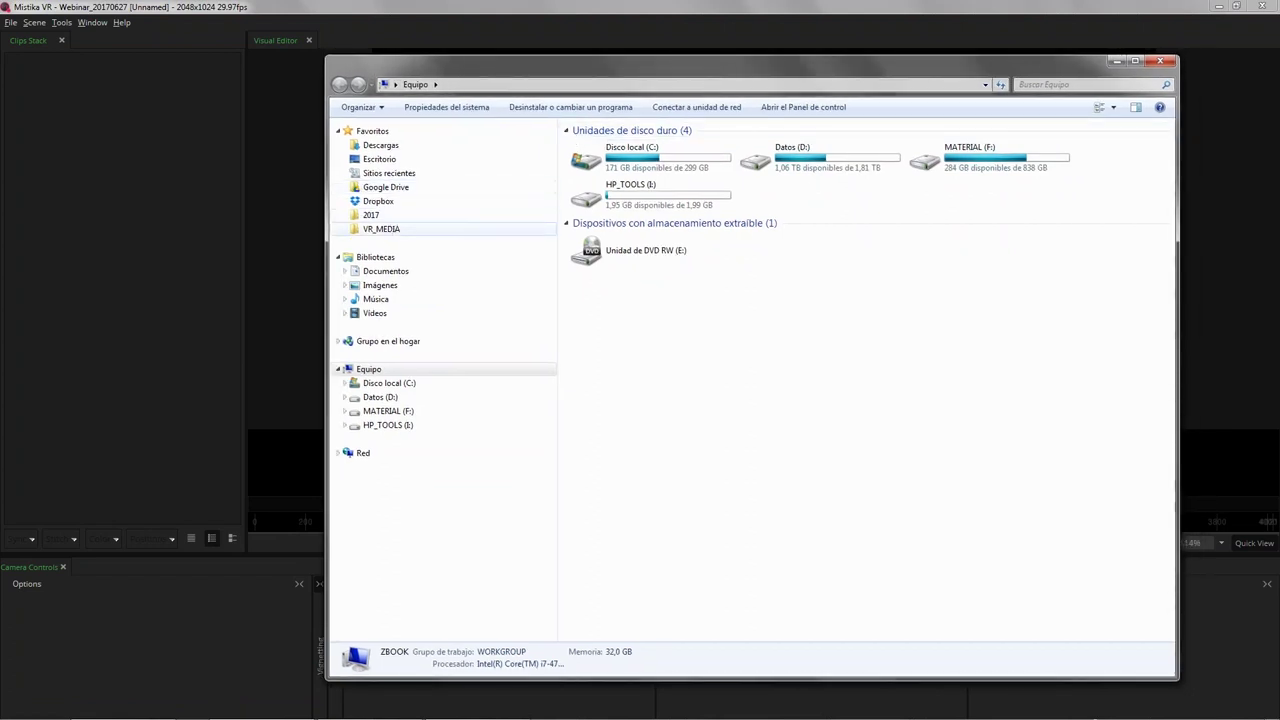
click(383, 230)
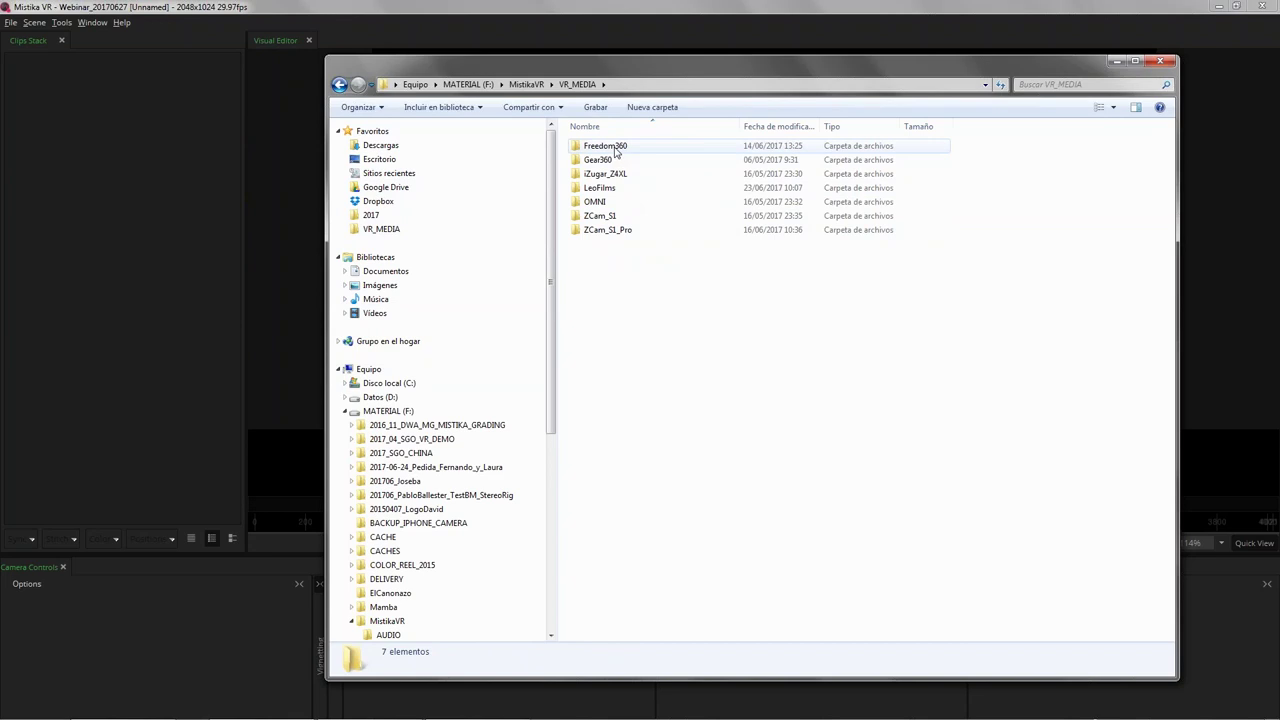
double_click(605, 146)
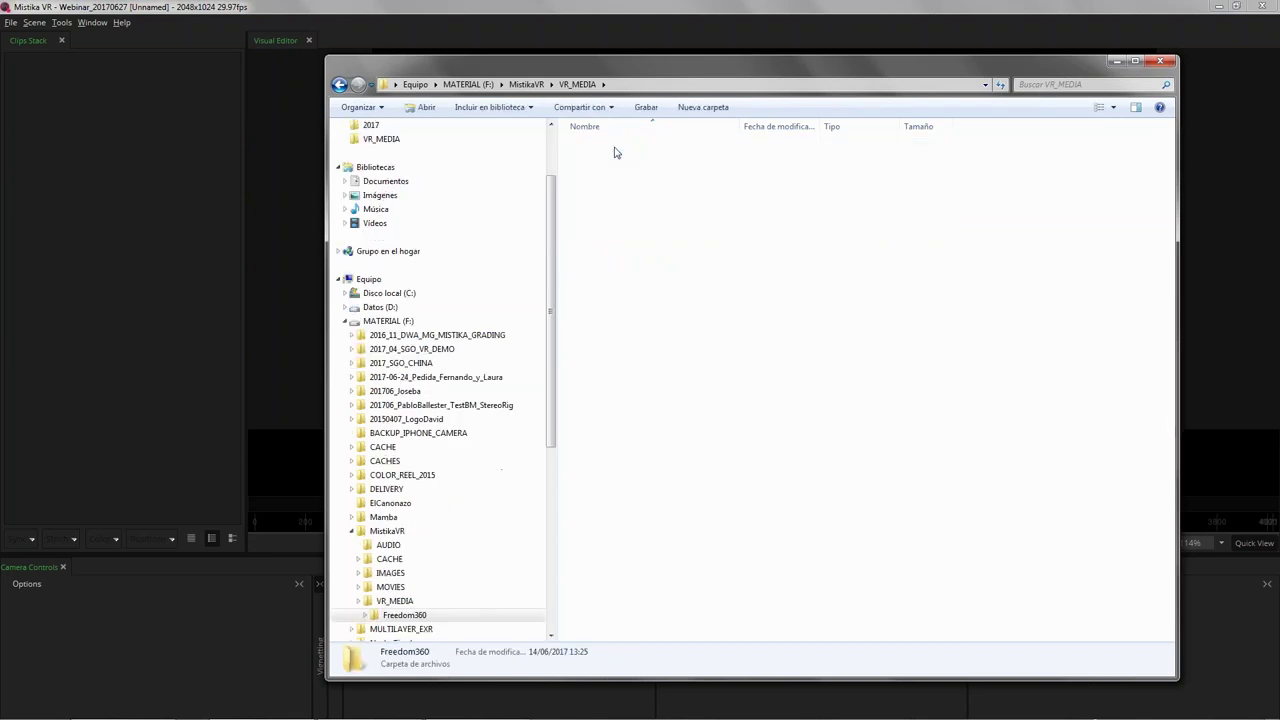
click(578, 84)
double_click(597, 160)
drag(605, 142, 141, 203)
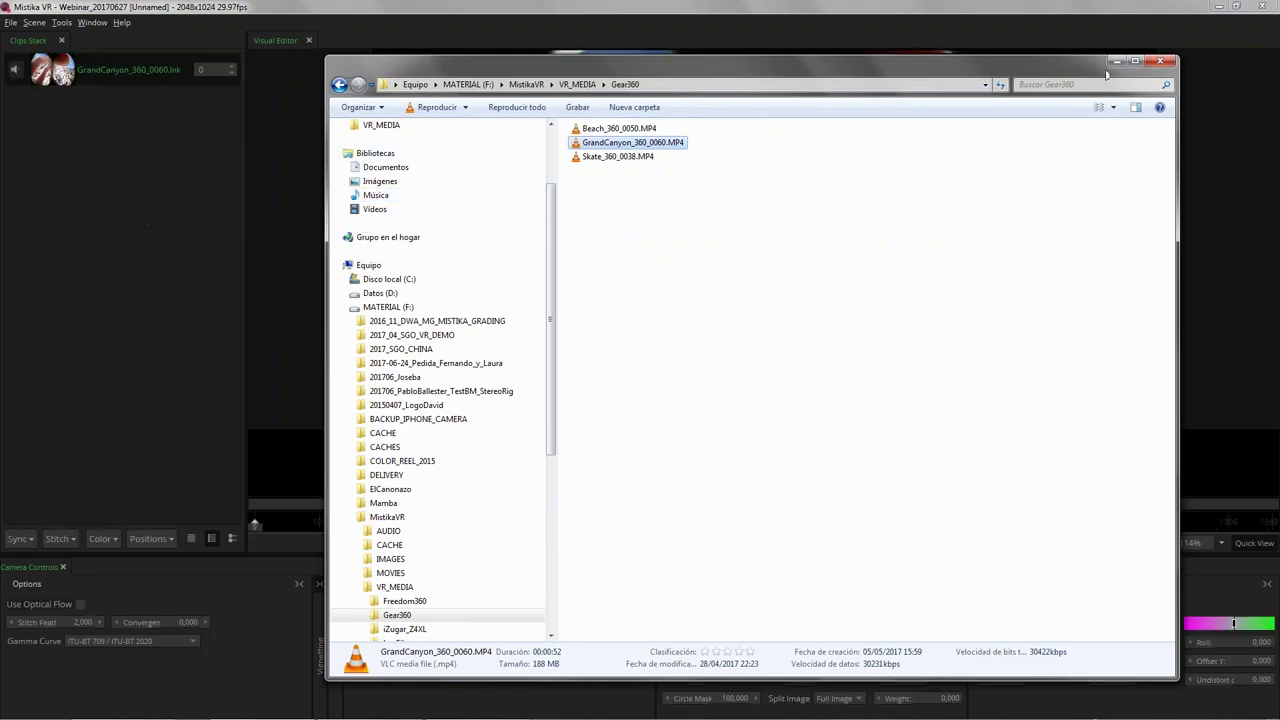
click(1115, 62)
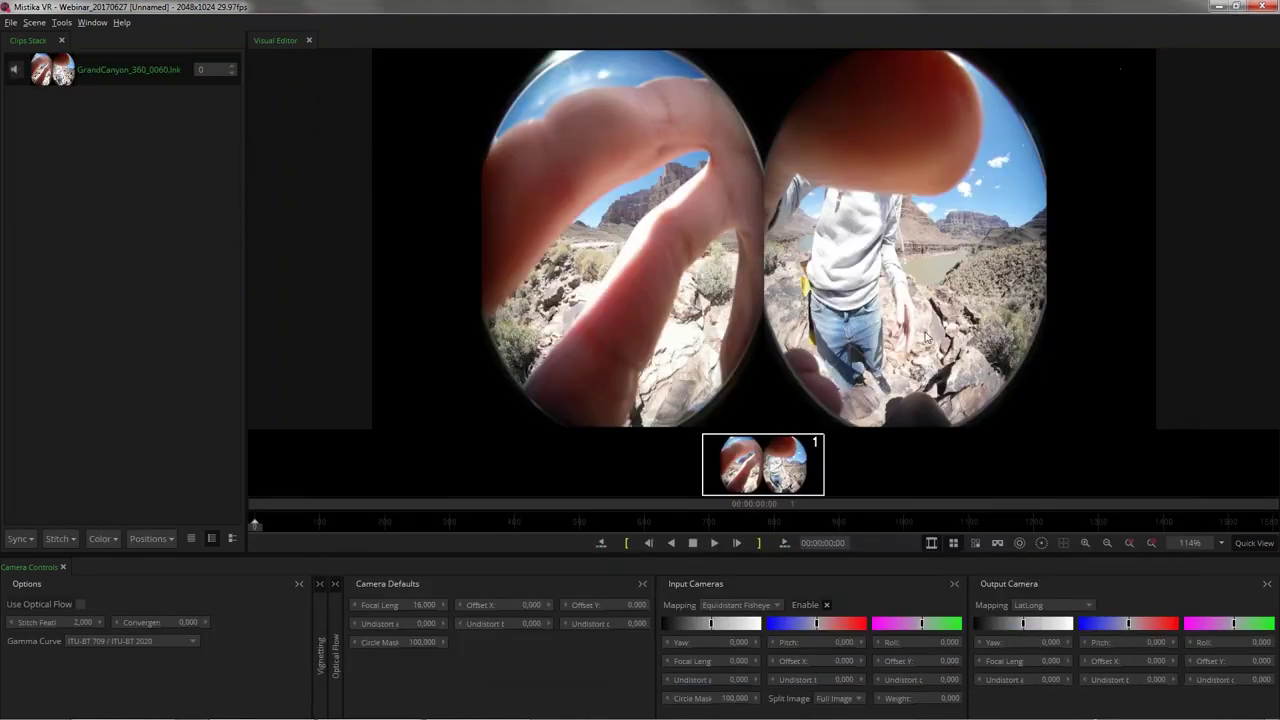
Step: Scrub the playhead to about 00:00:07:20, where both fisheye views show the canyon
click(379, 521)
drag(524, 528, 541, 522)
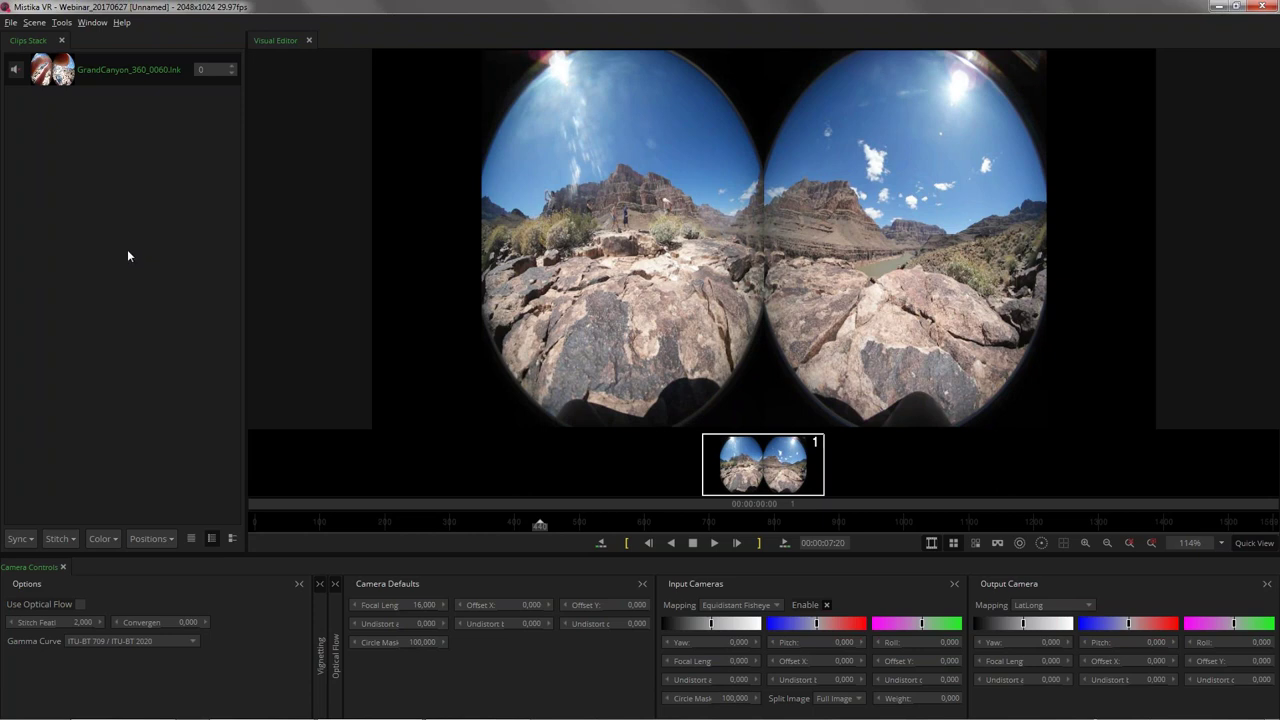
Step: Load the SamsungGear360.grp camera preset onto the Grand Canyon clip at around 7 seconds
right_click(117, 217)
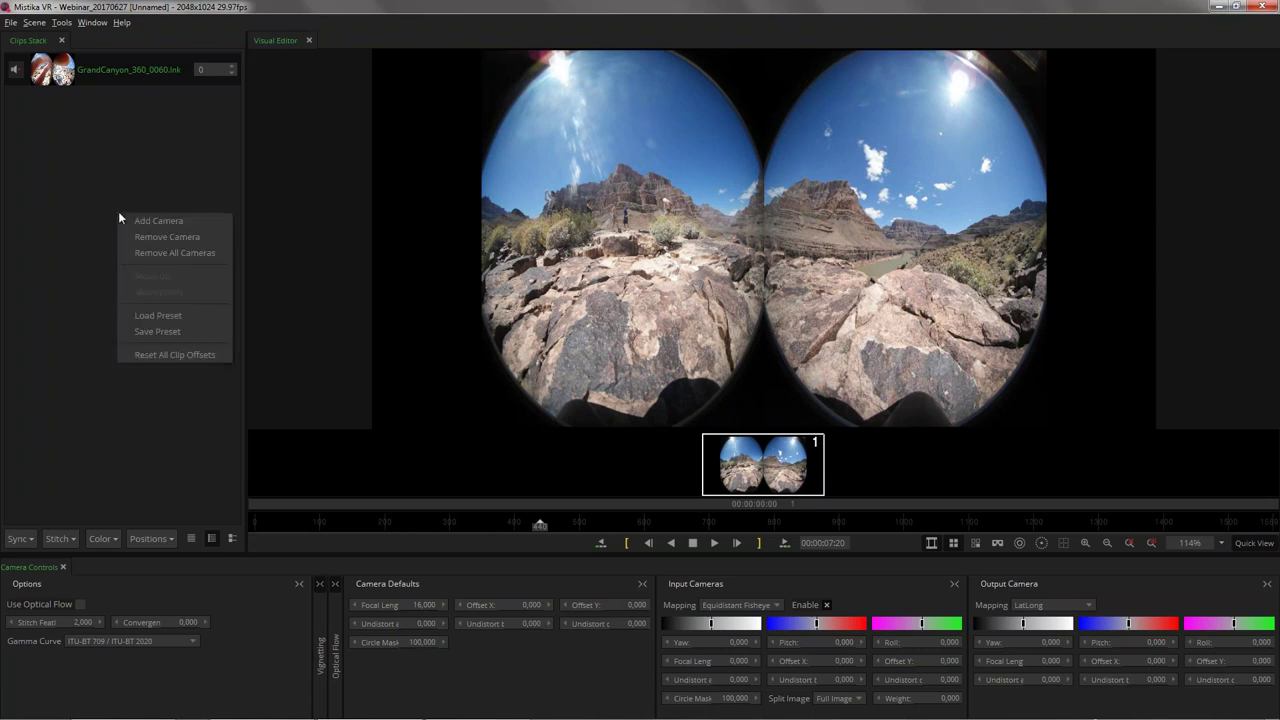
click(148, 313)
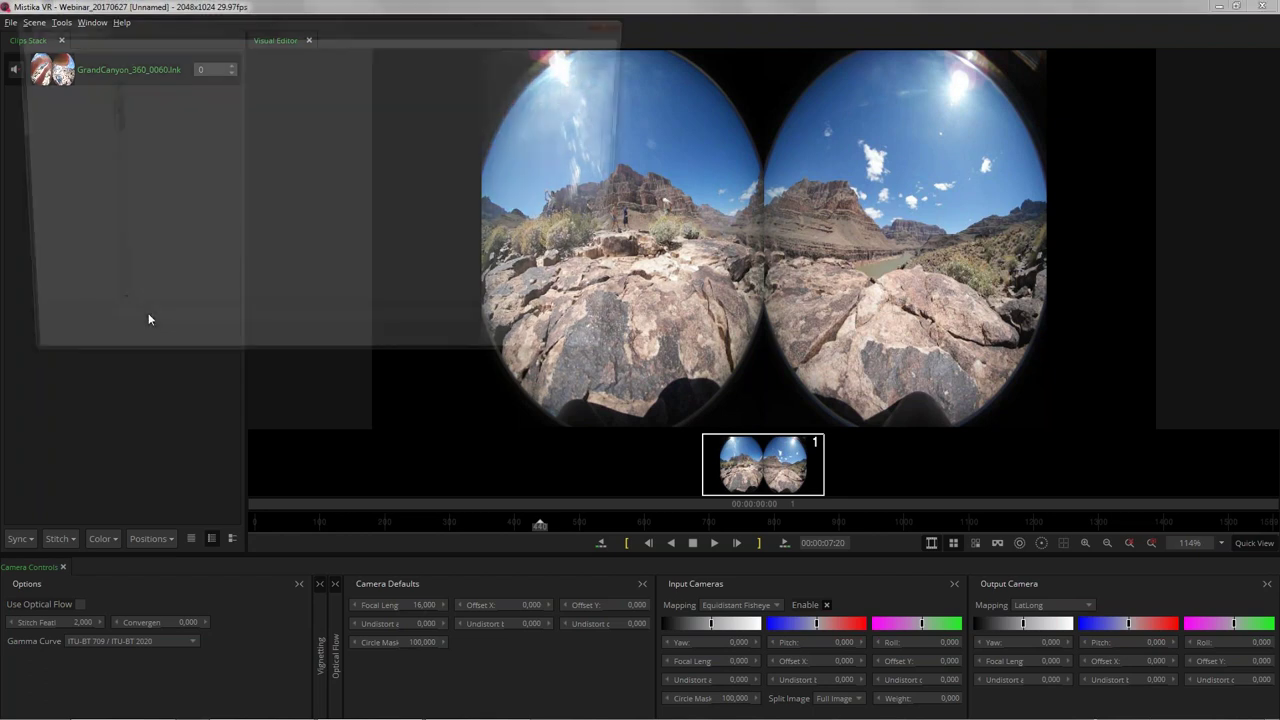
click(188, 177)
scroll(188, 180, down, 2)
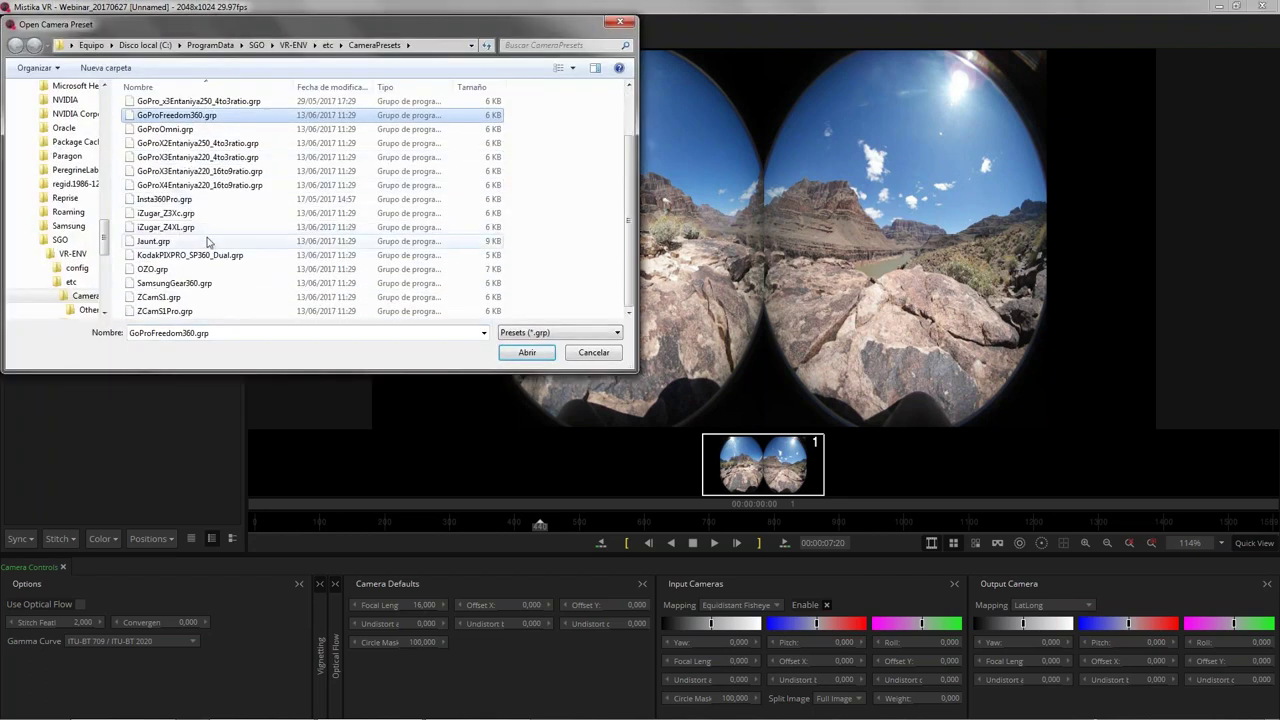
click(200, 284)
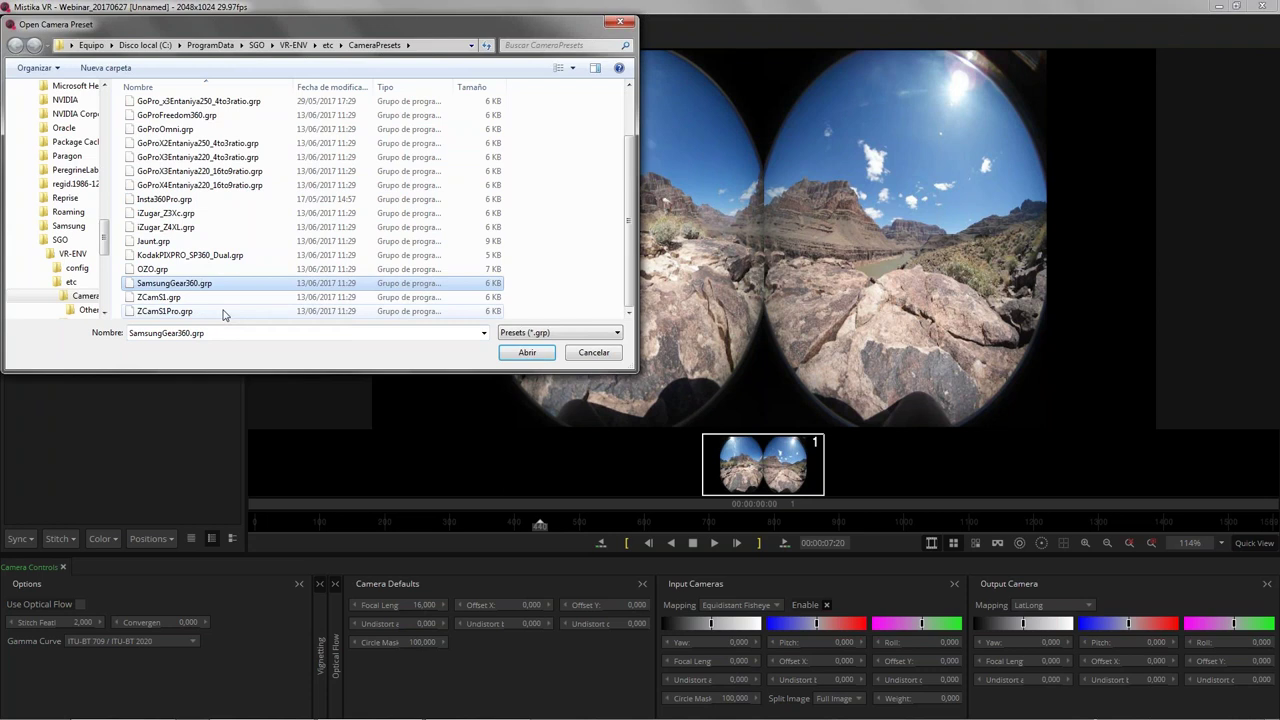
click(527, 352)
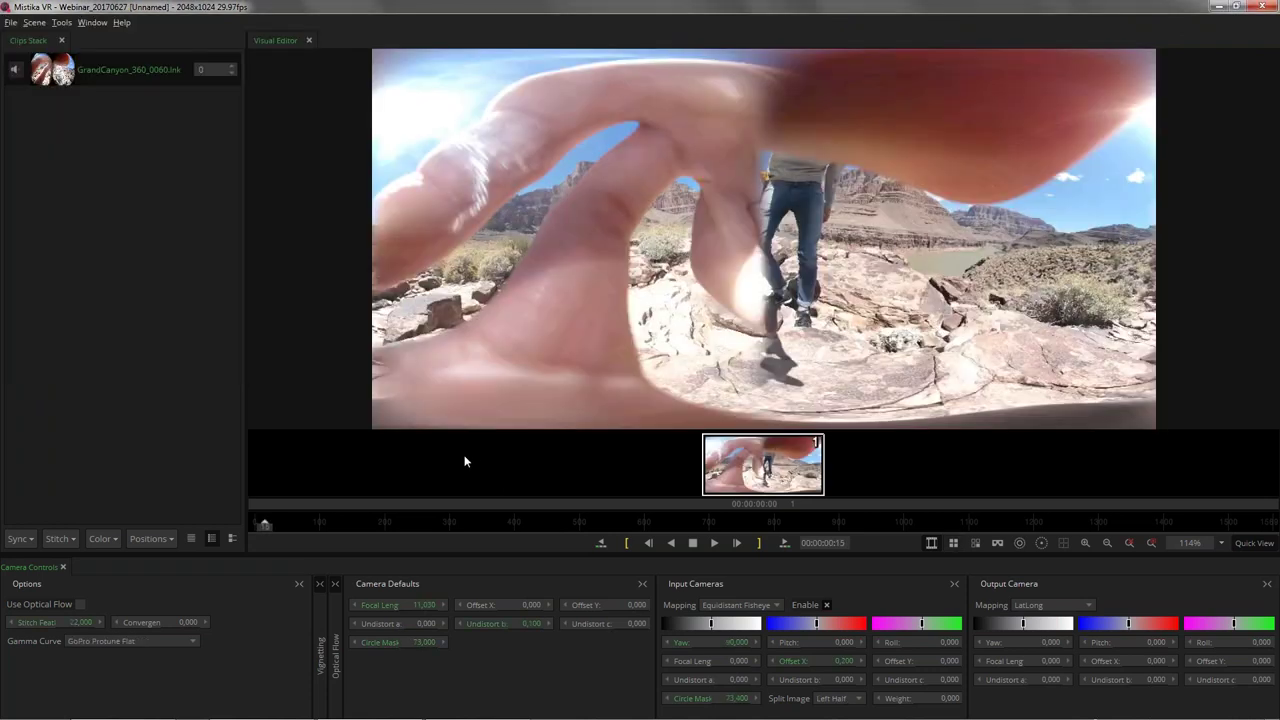
click(529, 521)
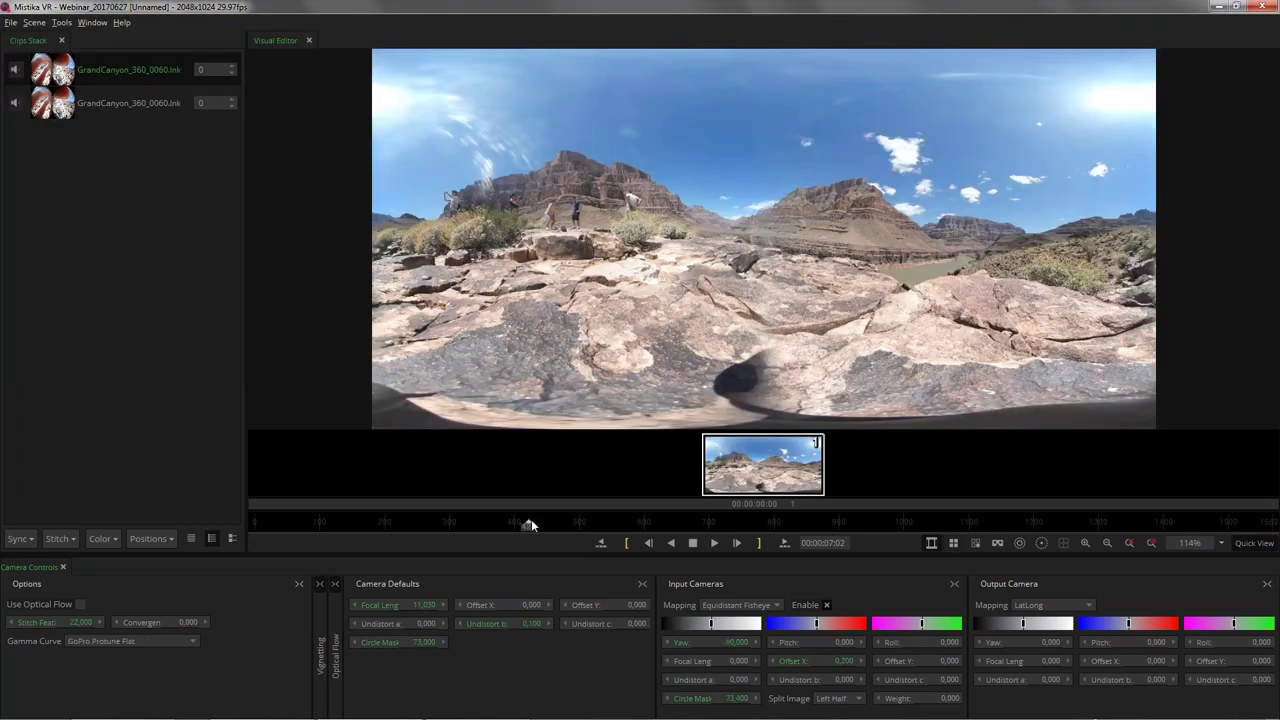
Step: Play the stitched canyon clip and look around it in VR view, toggling the seam overlay on and off
key(space)
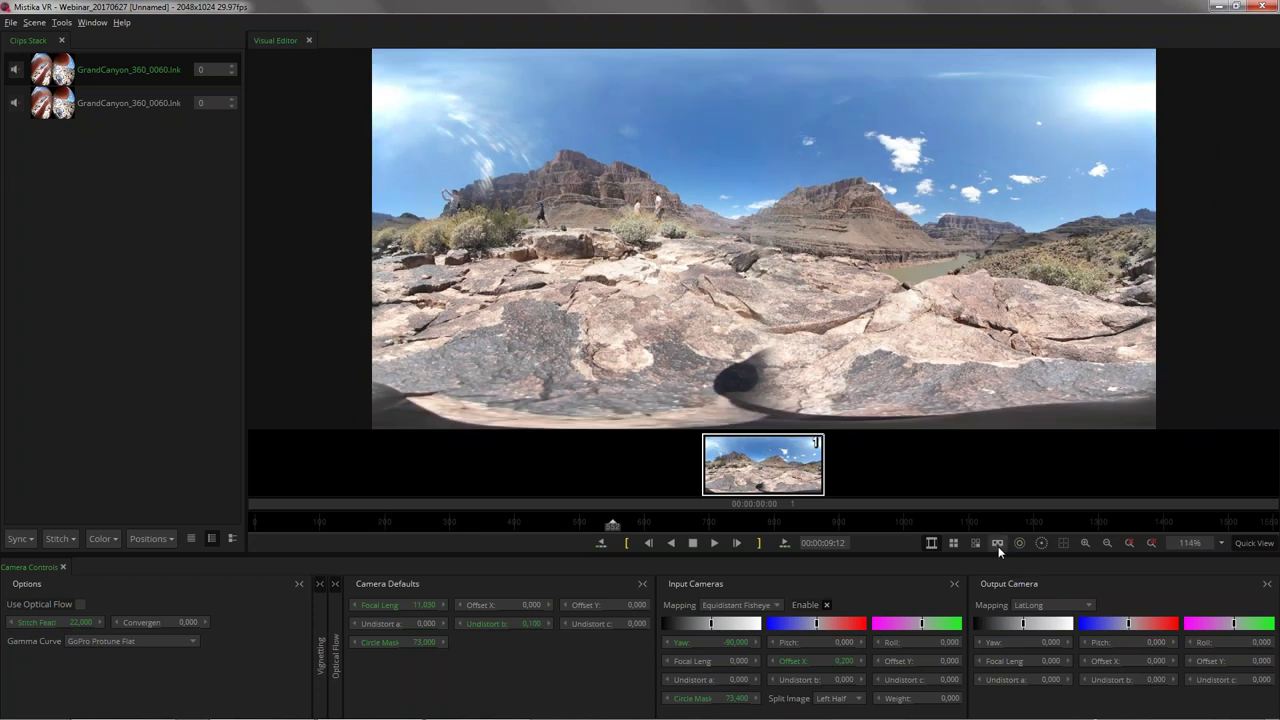
click(997, 543)
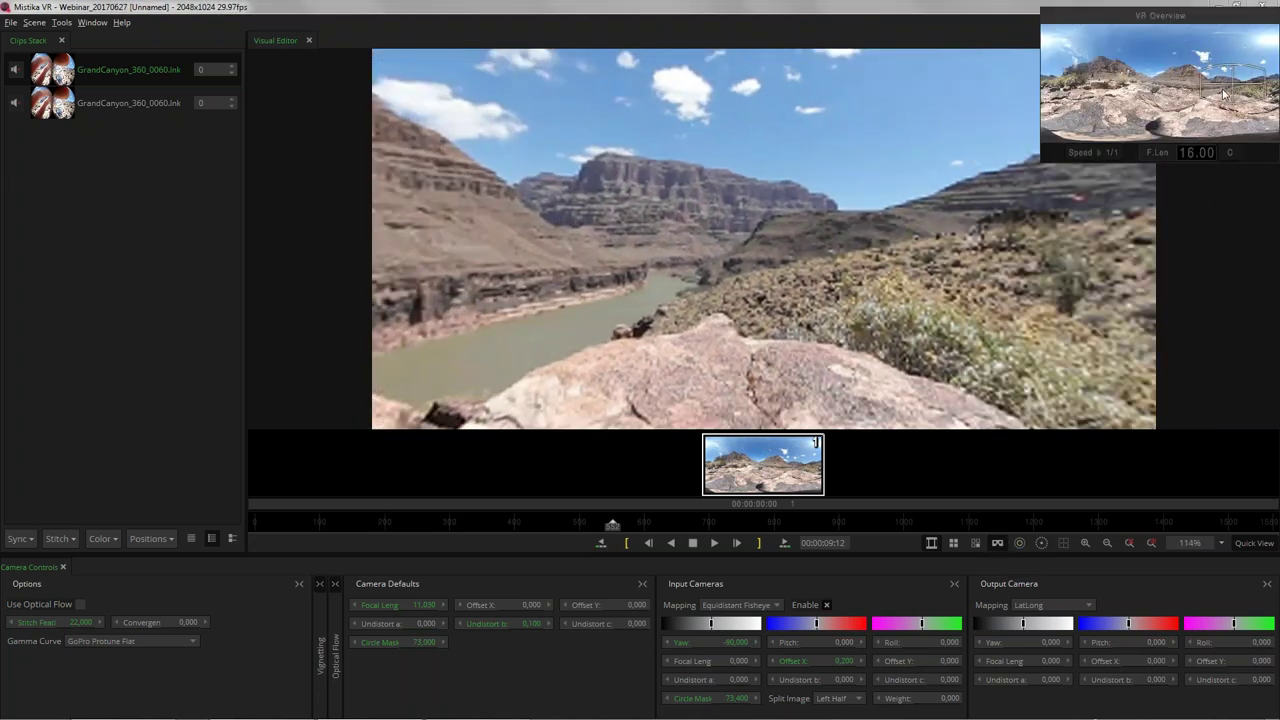
drag(1222, 93, 1208, 98)
click(1041, 543)
mouse_move(1179, 91)
mouse_down()
mouse_move(1190, 83)
mouse_move(1162, 80)
mouse_up()
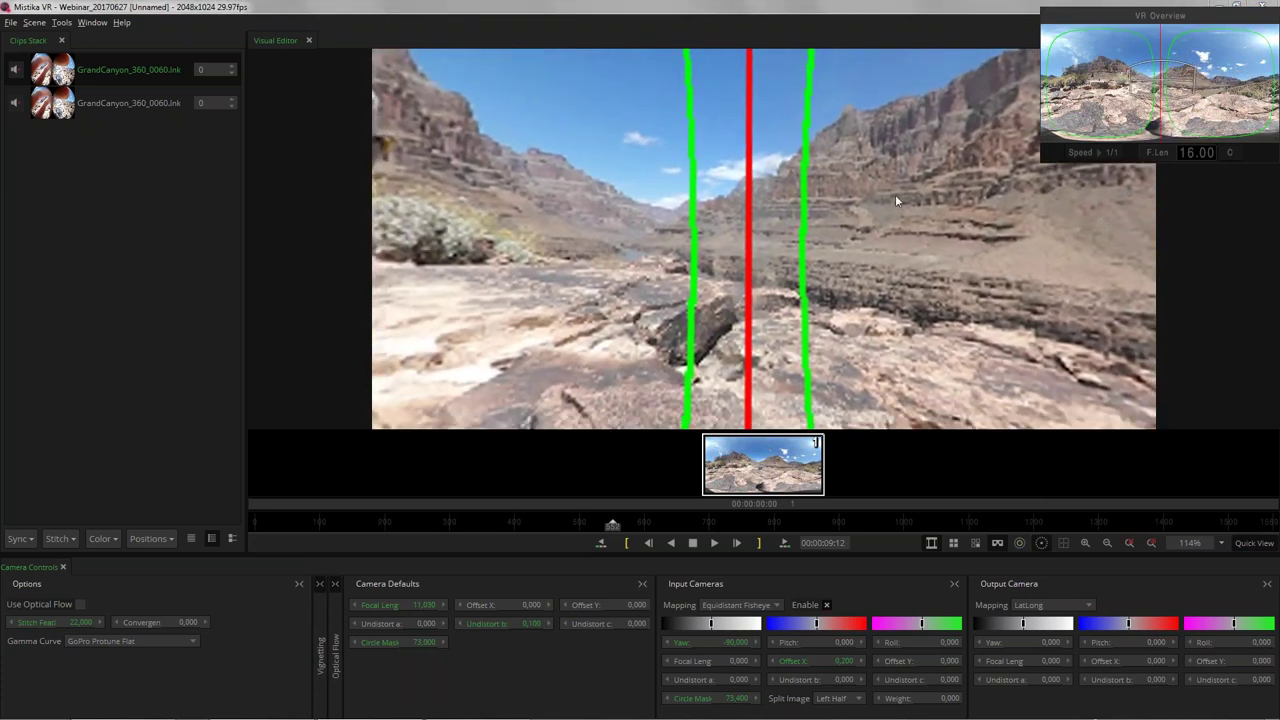
click(1041, 543)
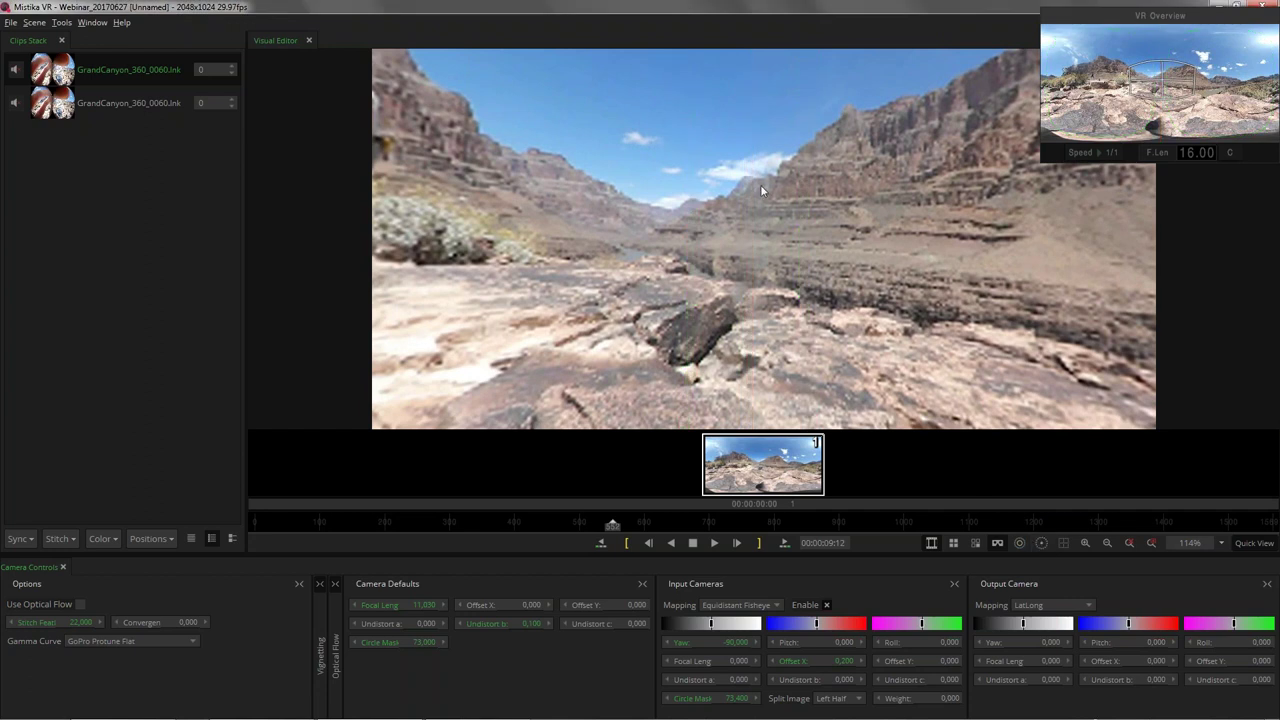
scroll(760, 200, up, 5)
drag(759, 231, 772, 228)
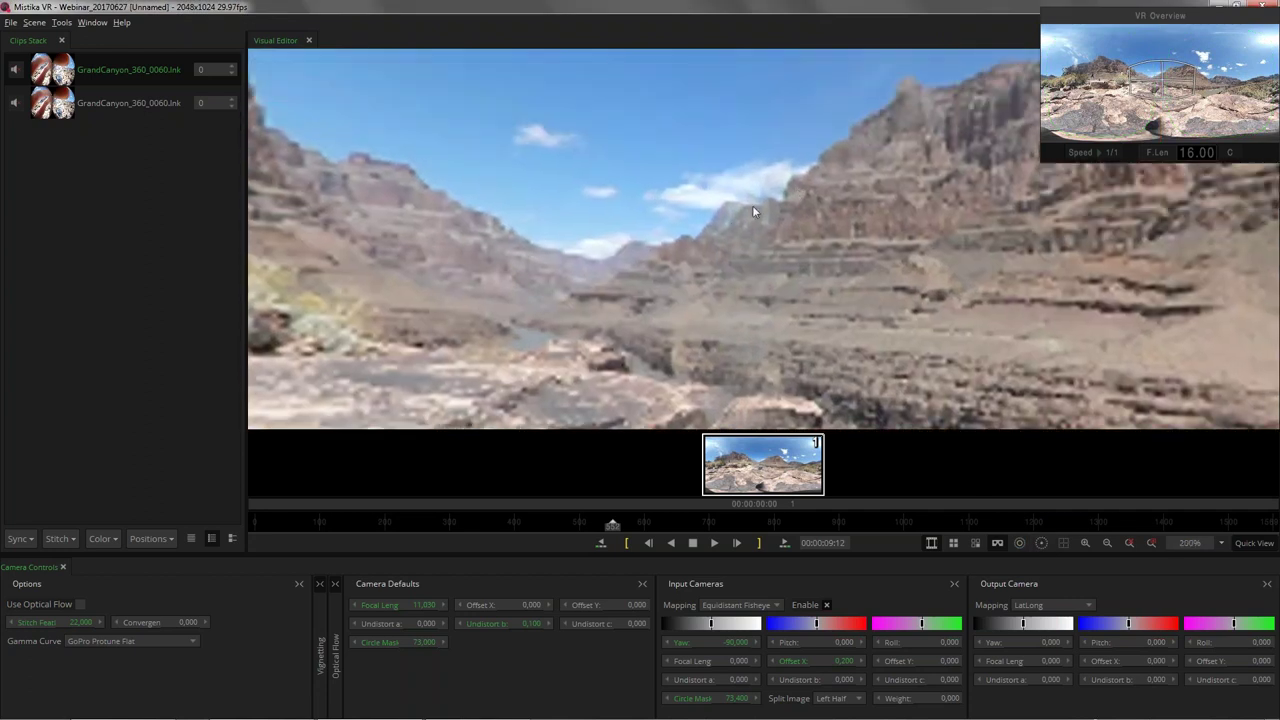
scroll(790, 242, down, 5)
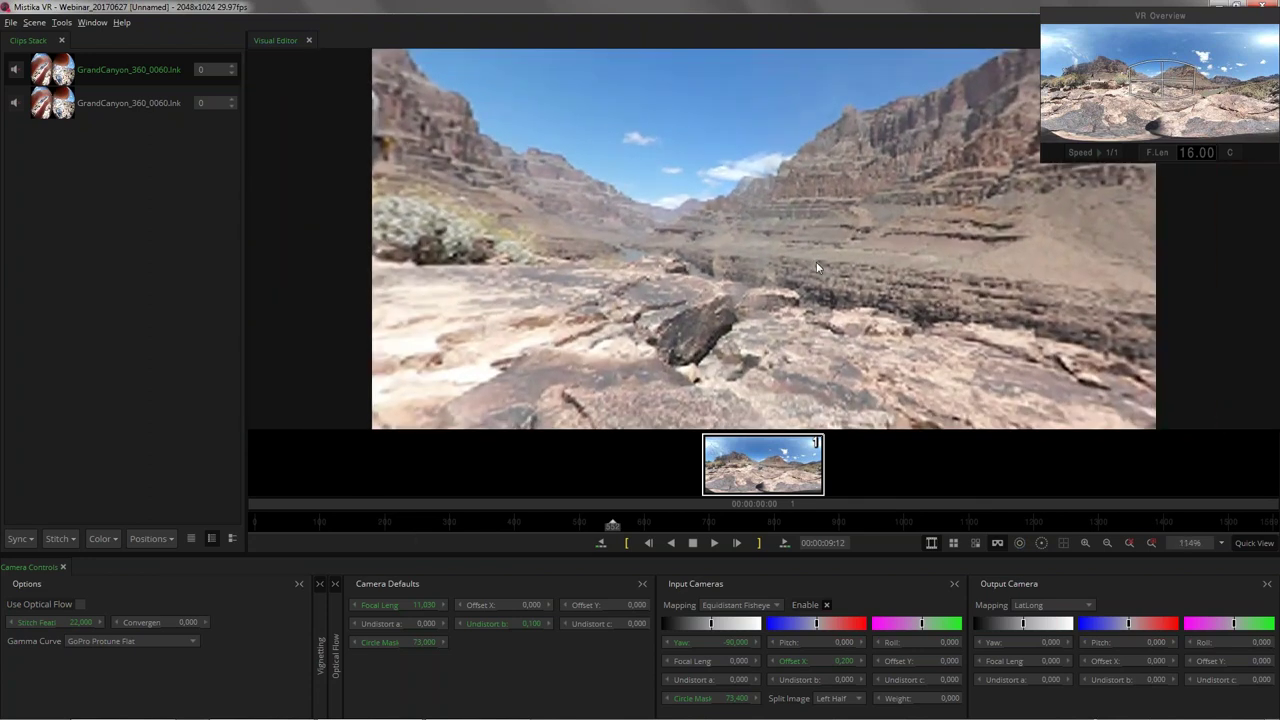
Step: Enlarge the panorama in the viewer and bring Convergence down to -0.500
click(1254, 543)
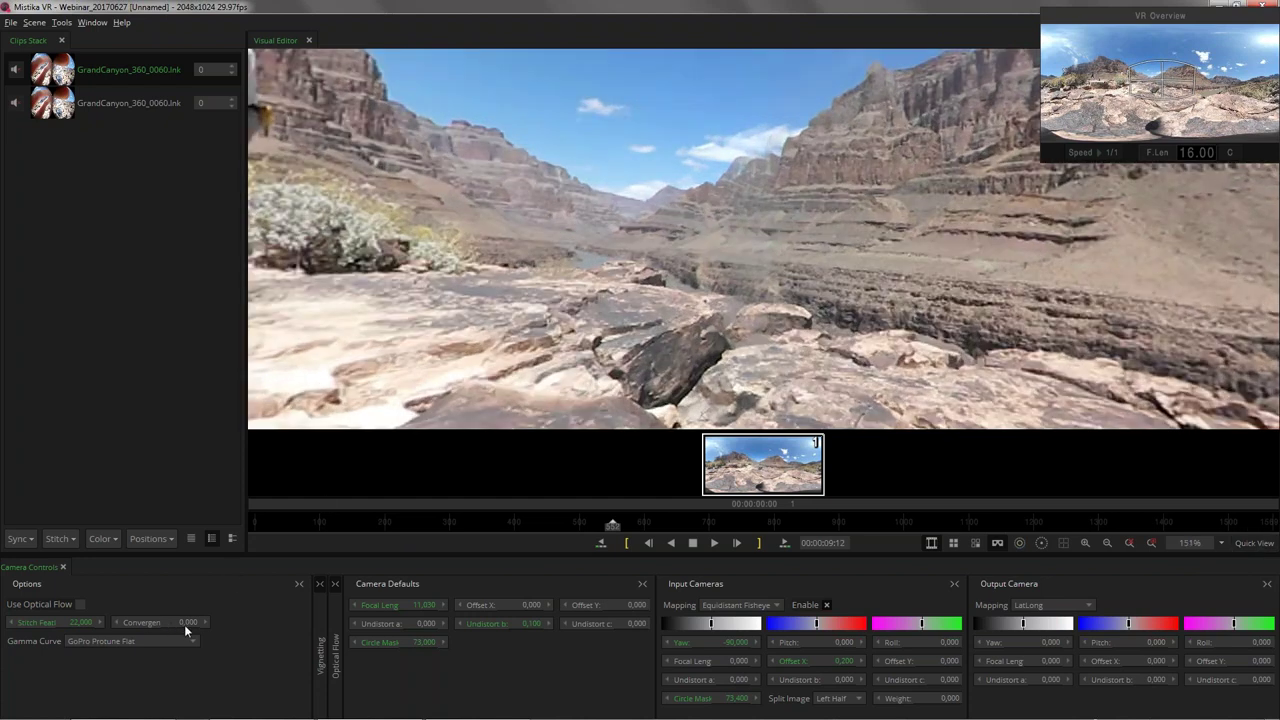
mouse_move(184, 622)
mouse_down()
mouse_move(148, 622)
mouse_move(170, 622)
mouse_up()
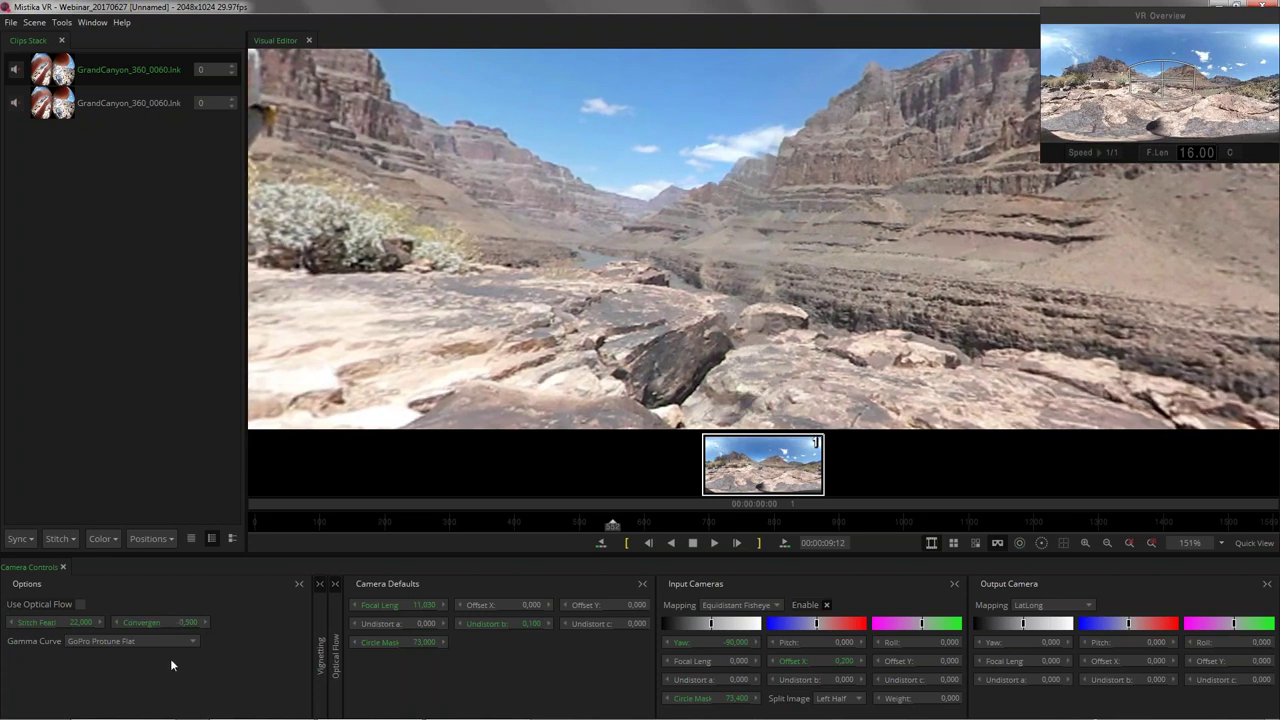
drag(186, 622, 170, 622)
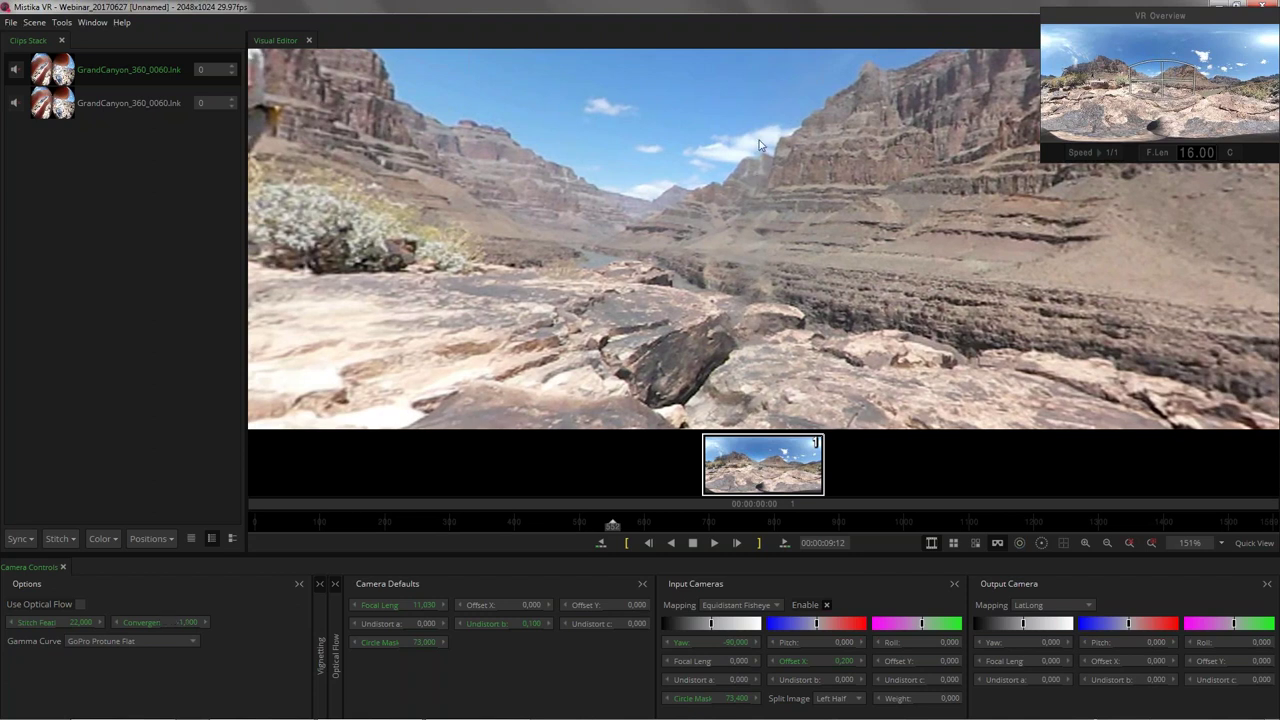
click(189, 622)
drag(189, 622, 179, 625)
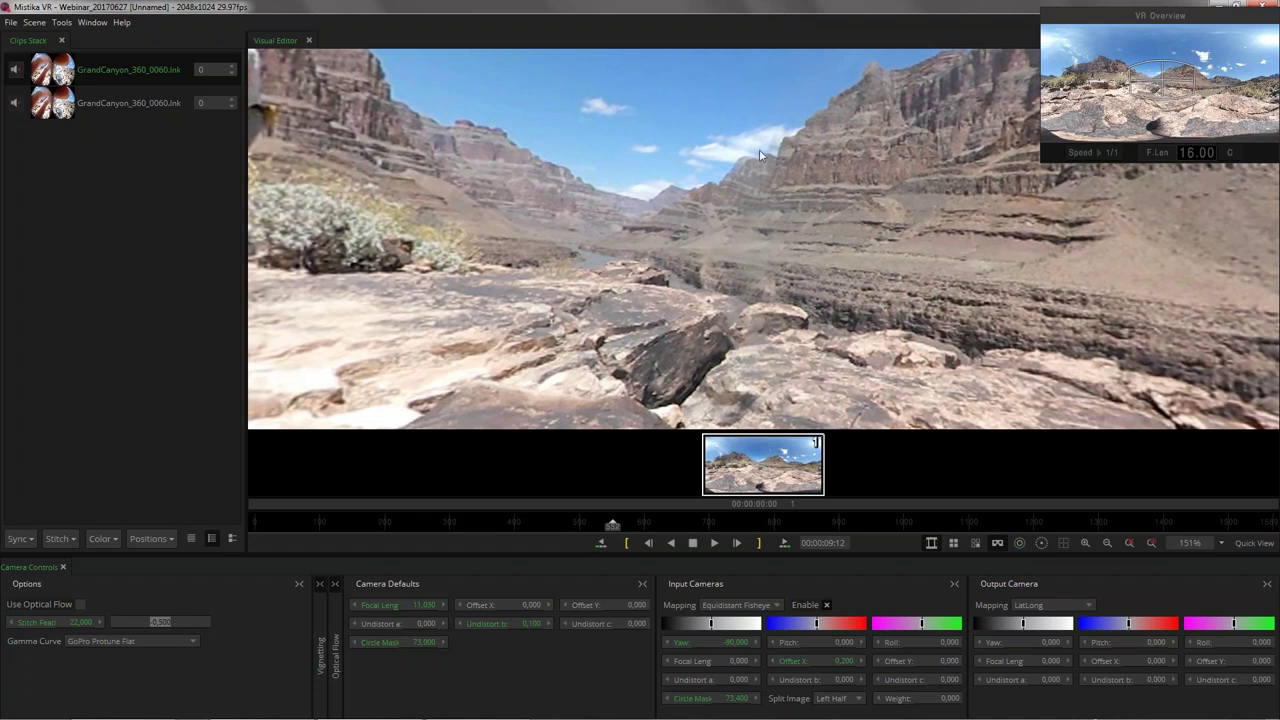
Step: Enable Use Optical Flow and look over the panorama from rocks to sky
click(80, 604)
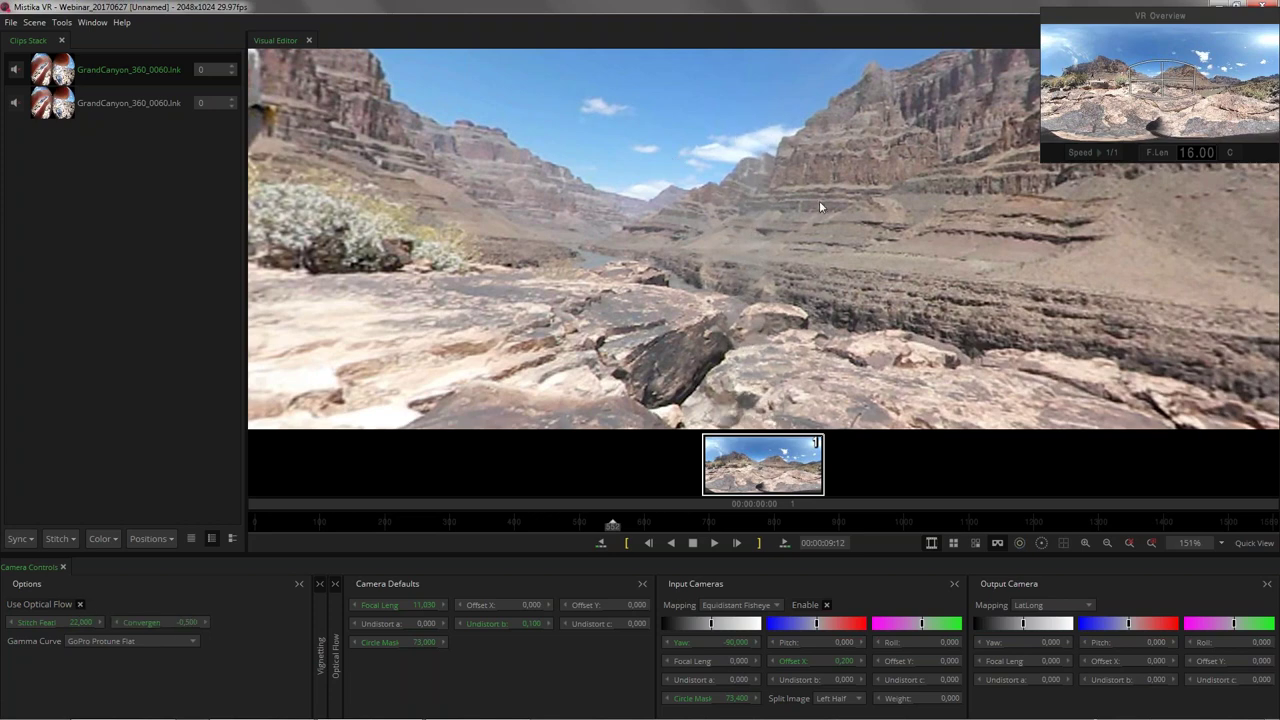
scroll(821, 236, down, 3)
scroll(821, 236, up, 1)
mouse_move(1172, 84)
mouse_down()
mouse_move(1150, 105)
mouse_move(1130, 90)
mouse_move(1193, 72)
mouse_move(1270, 93)
mouse_move(1180, 80)
mouse_up()
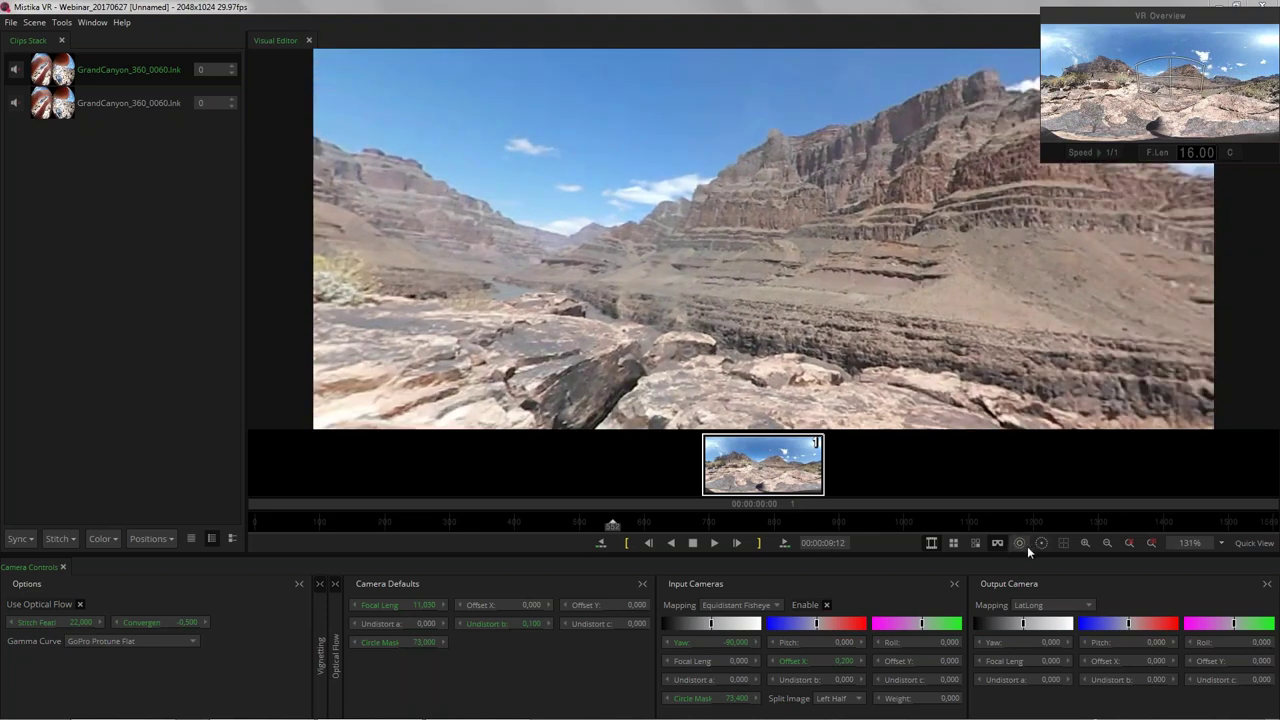
Step: In the flat view with seams overlaid, sweep Stitch Feather up and down, ending at 0
click(998, 545)
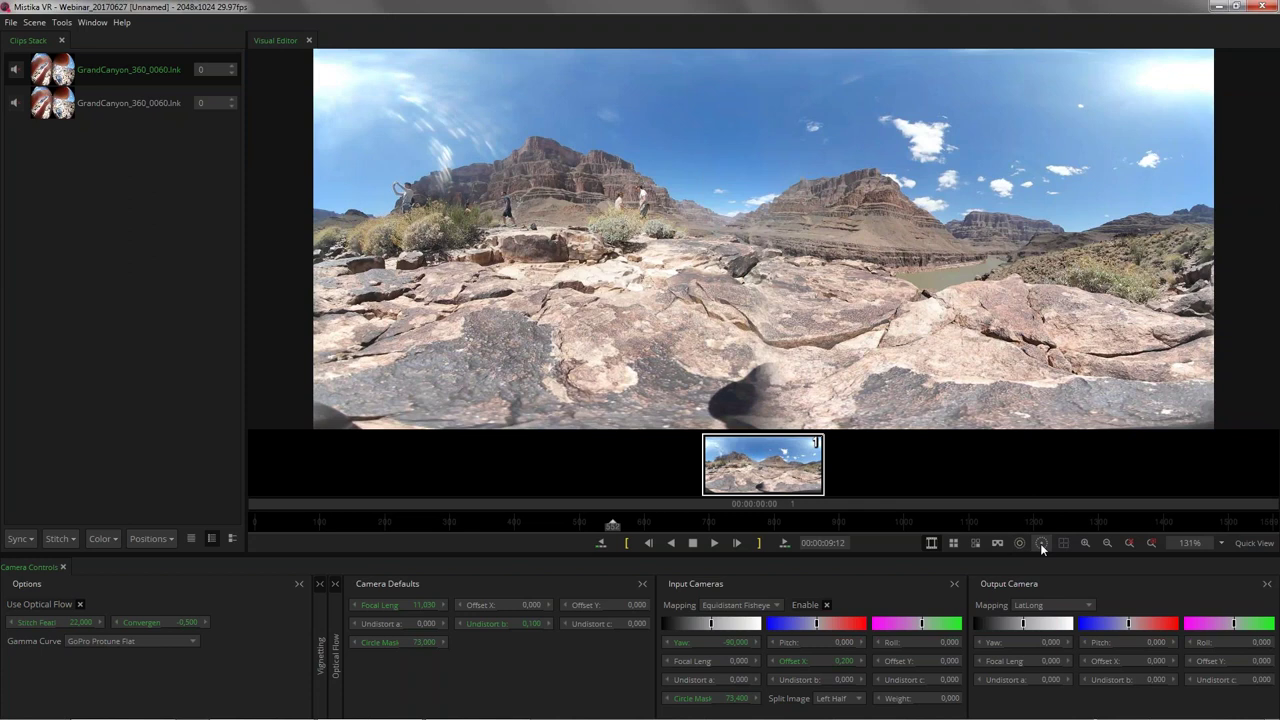
click(1040, 543)
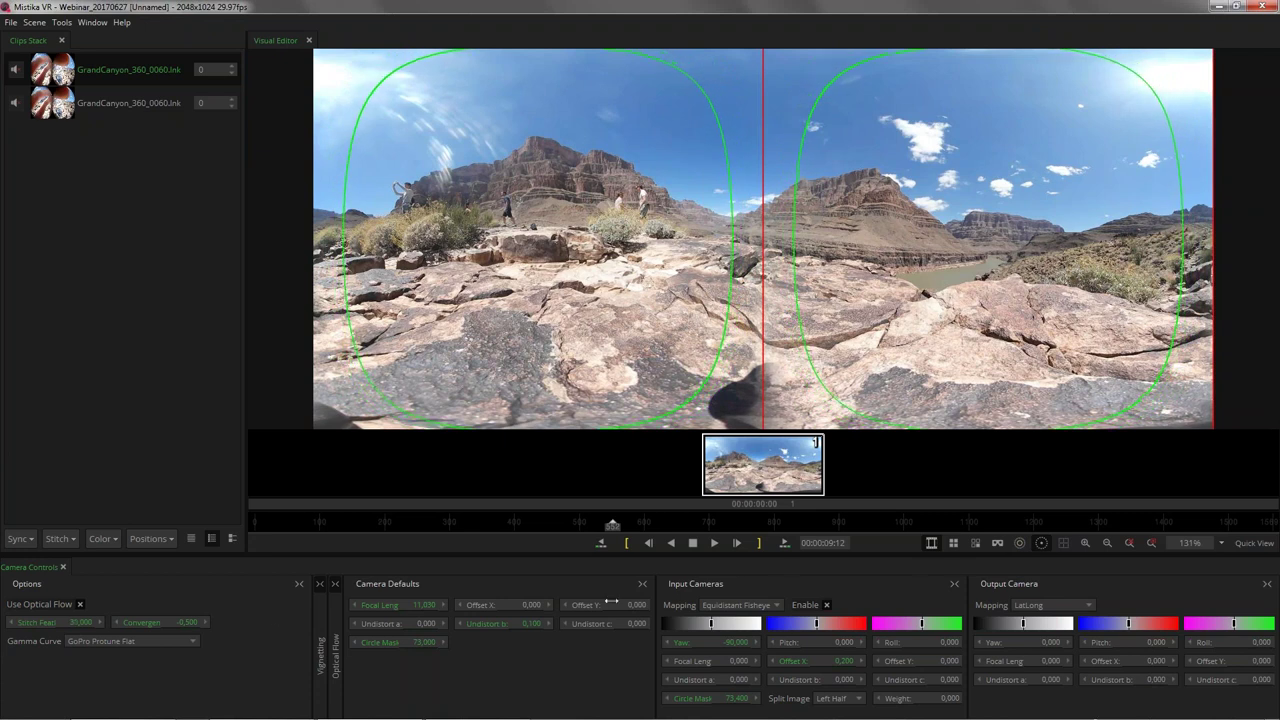
drag(80, 626, 340, 622)
mouse_move(119, 638)
mouse_down()
mouse_move(77, 626)
mouse_move(120, 627)
mouse_up()
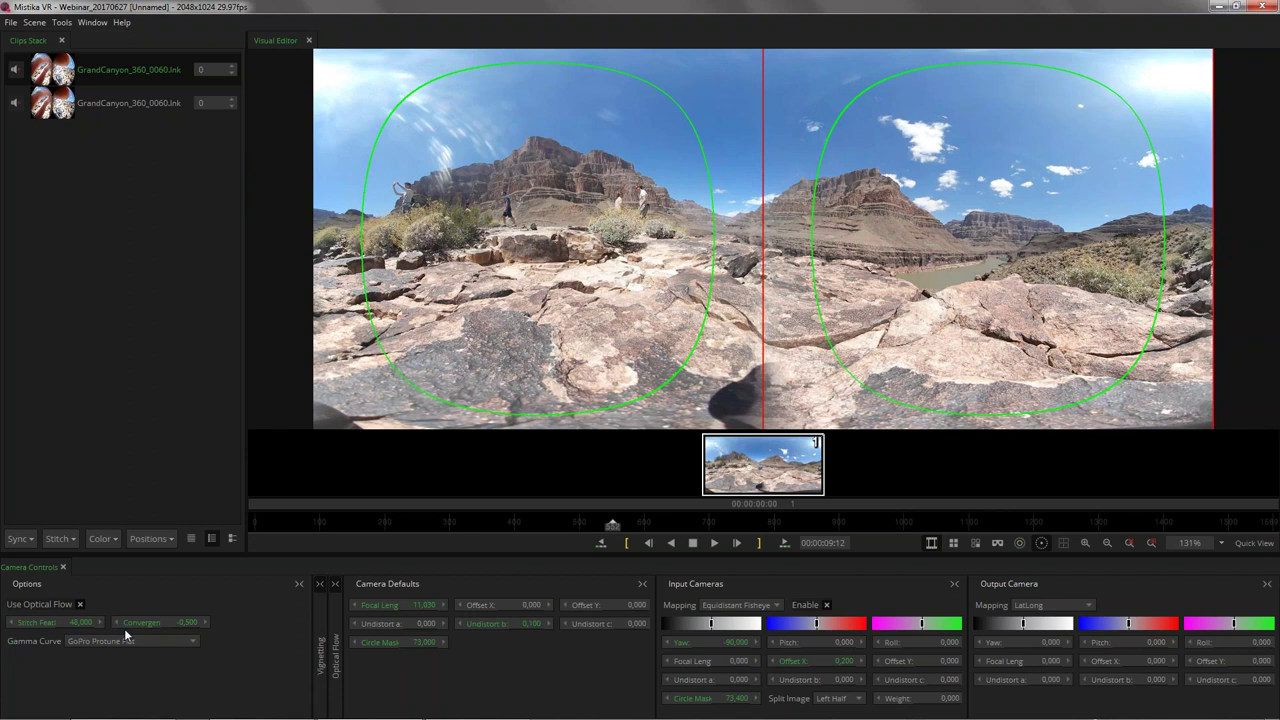
drag(86, 623, 146, 622)
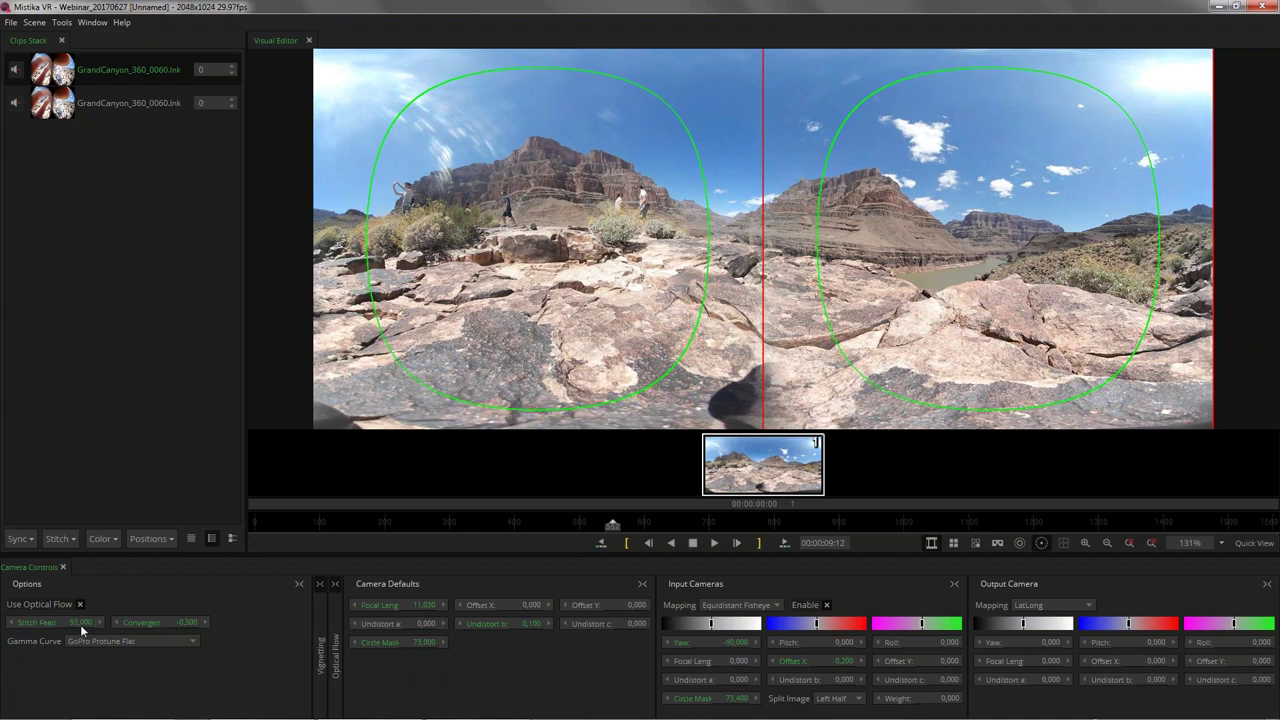
mouse_move(76, 622)
mouse_down()
mouse_move(88, 632)
mouse_move(54, 634)
mouse_up()
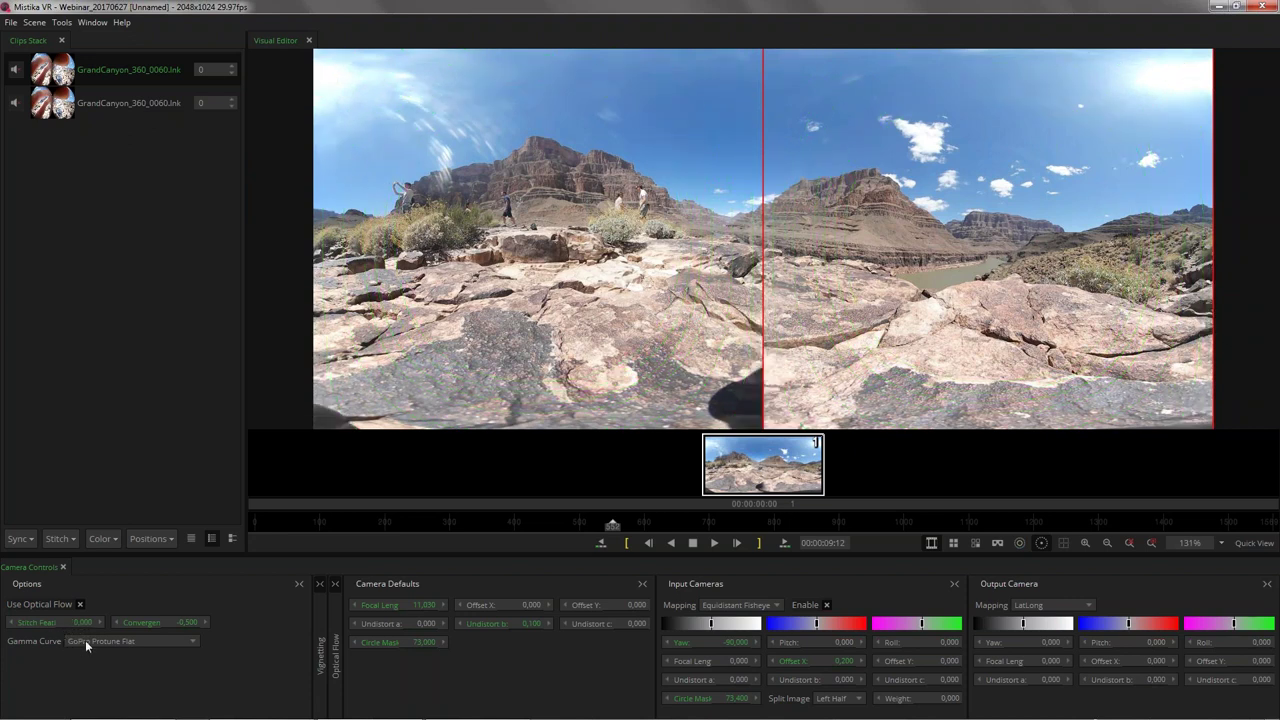
Step: Tweak Stitch Feather near 0.9, reset it to its 2.000 default, then widen it to 17
drag(86, 626, 83, 622)
mouse_move(72, 623)
mouse_down()
mouse_move(157, 626)
mouse_move(97, 628)
mouse_up()
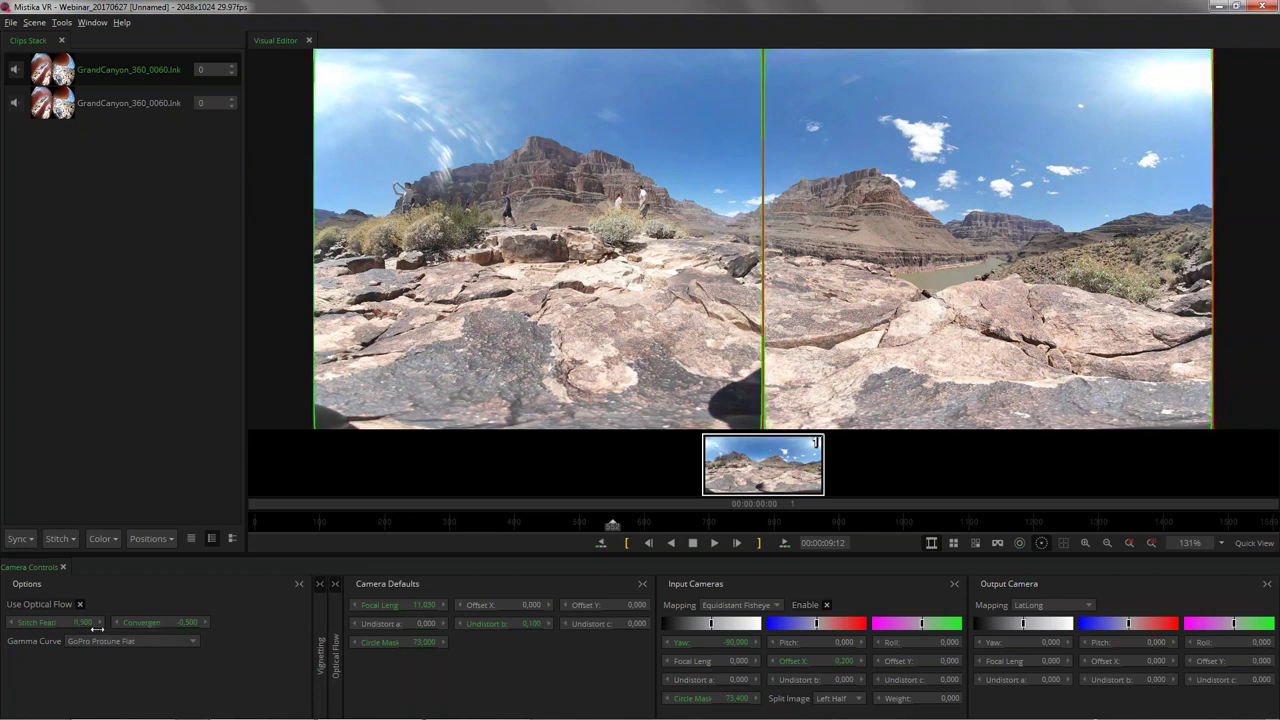
mouse_move(97, 628)
mouse_down()
mouse_move(129, 623)
mouse_move(28, 628)
mouse_move(140, 634)
mouse_move(83, 629)
mouse_up()
right_click(78, 622)
click(122, 672)
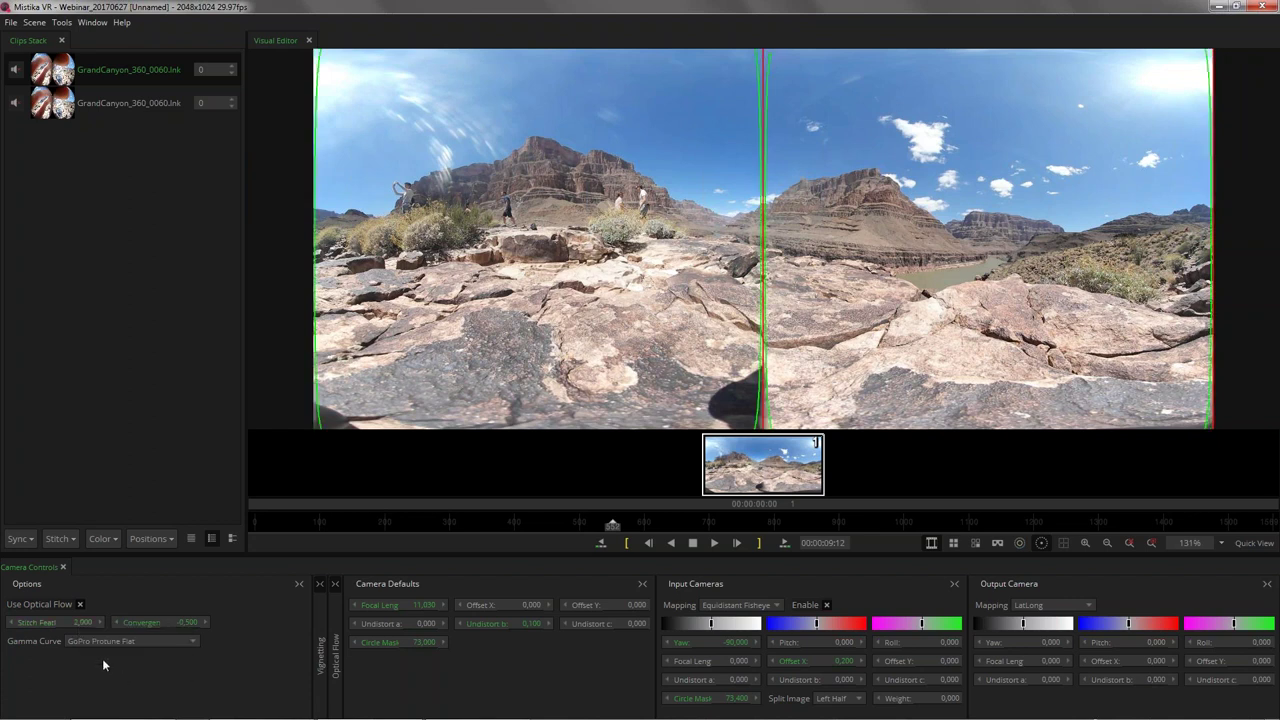
drag(83, 626, 212, 624)
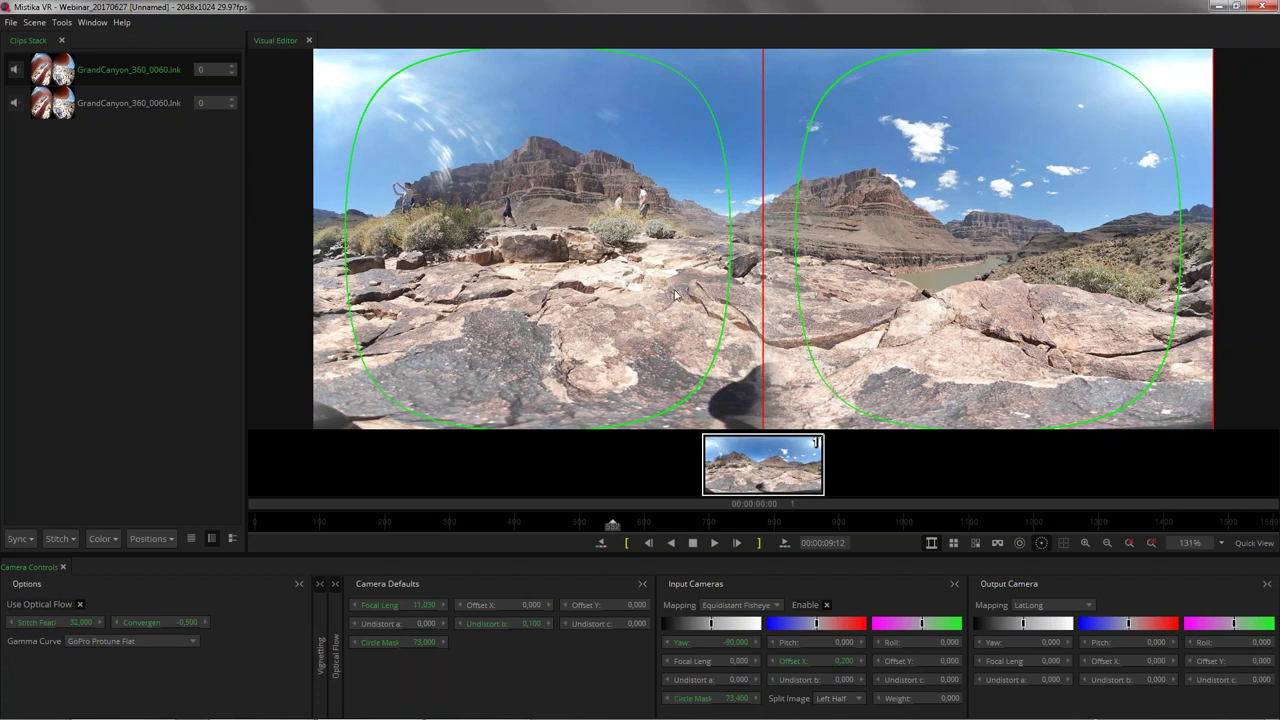
Step: Drag the panel splitters left to enlarge the Input Cameras area, then open Windows Explorer
scroll(676, 296, down, 1)
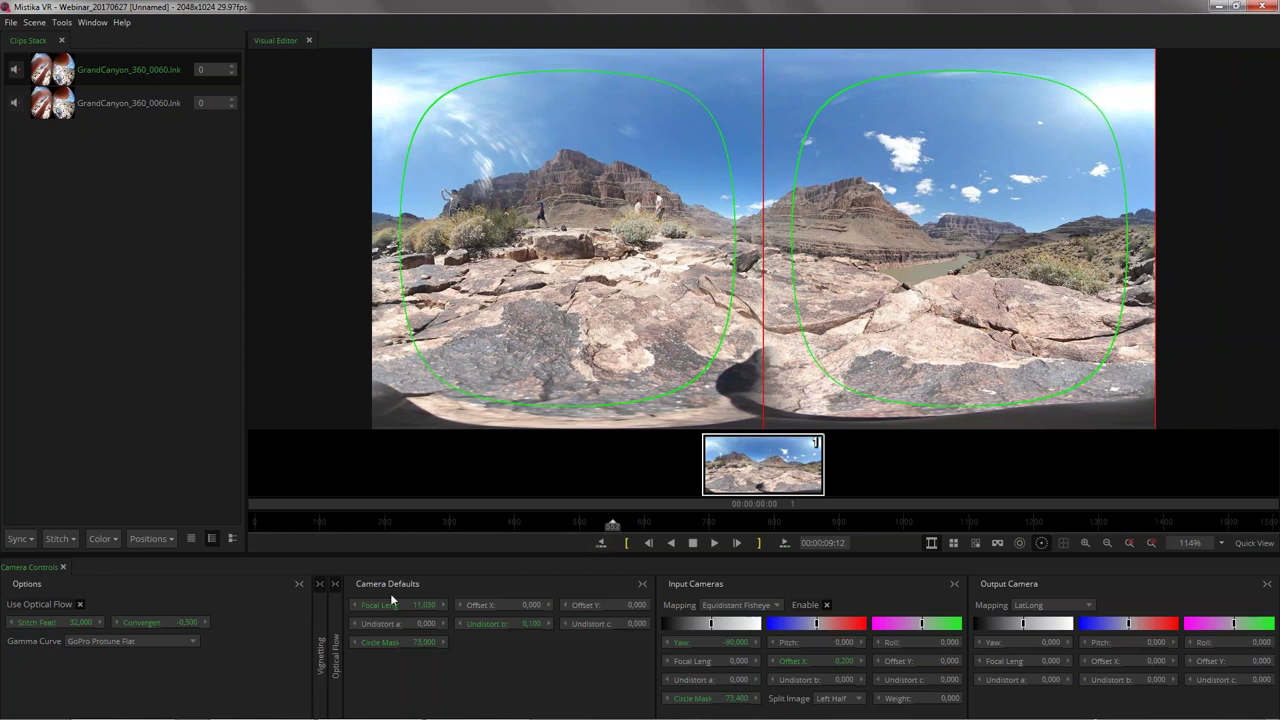
drag(342, 584, 306, 583)
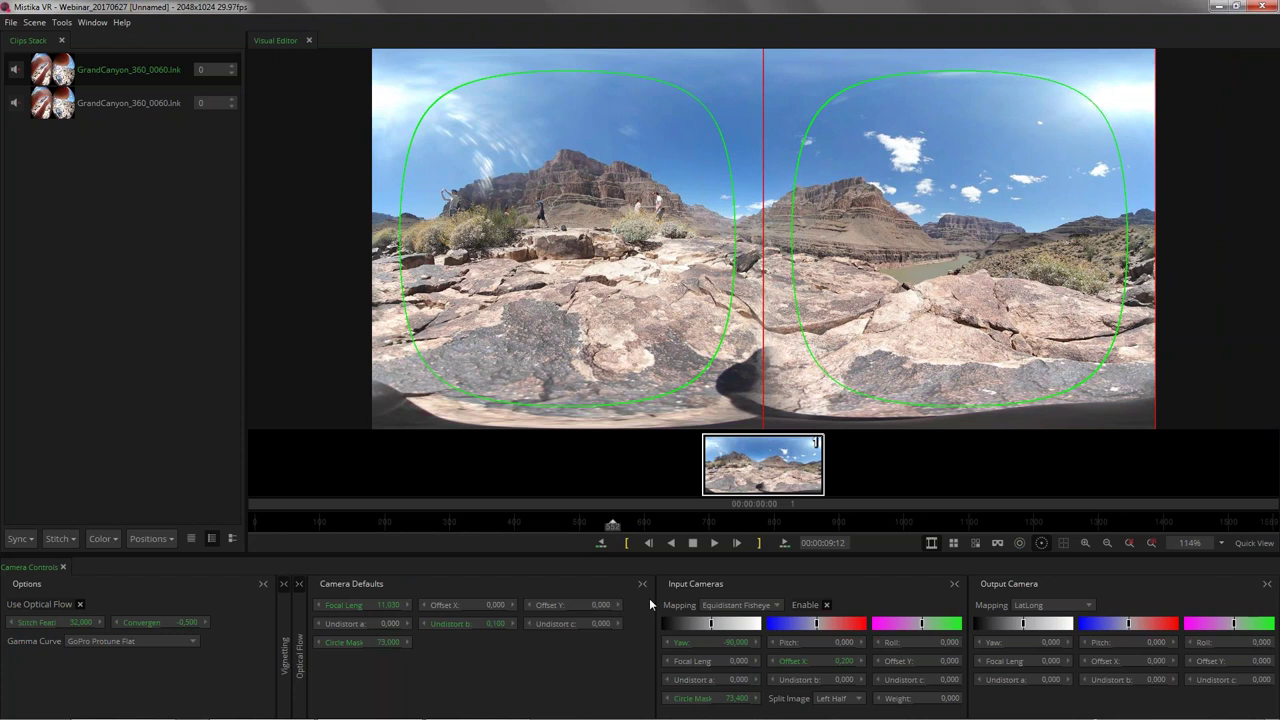
drag(653, 594, 639, 595)
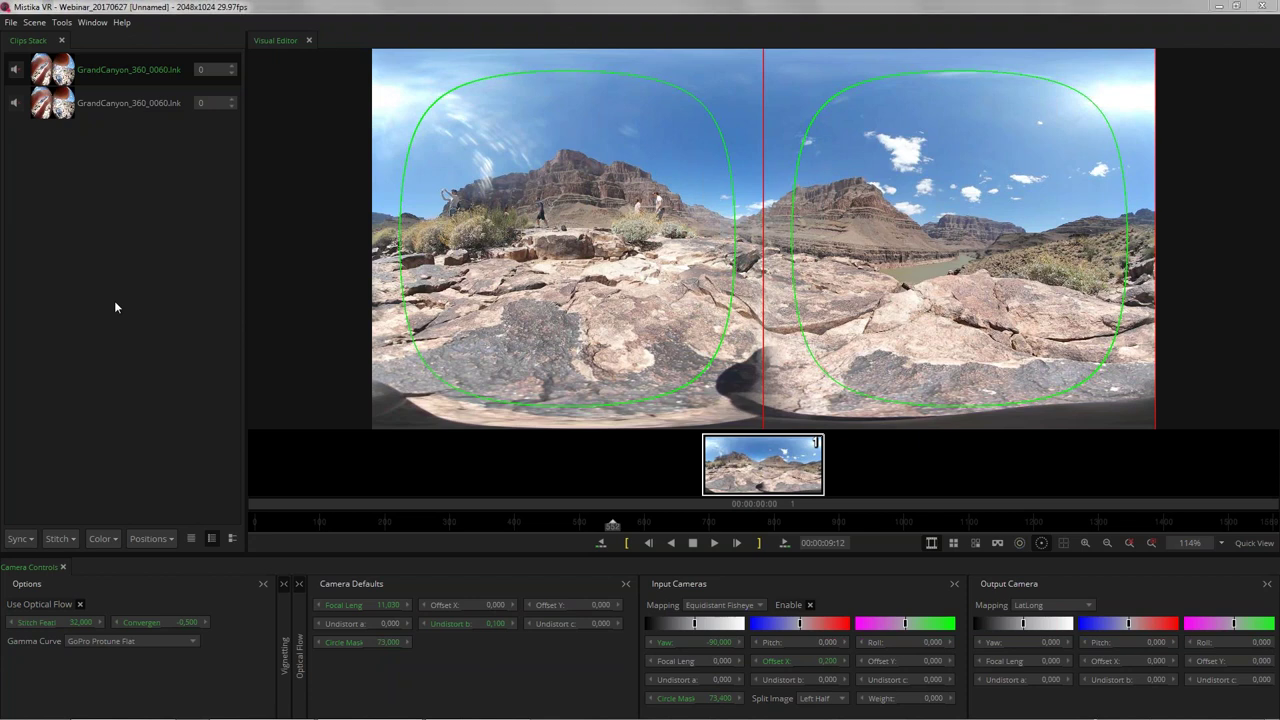
key(super+e)
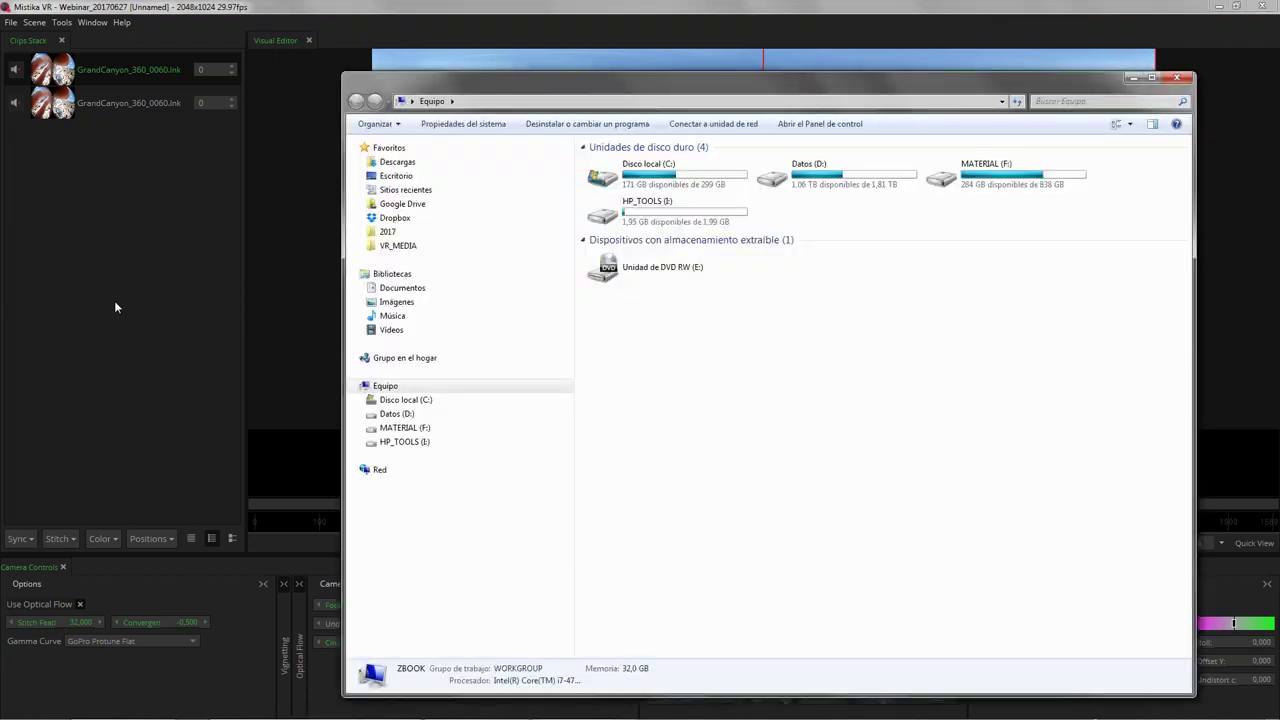
Step: Browse to VR_MEDIA\Freedom360\NewHorizonsVR\CANARIAS_Haima and select the six GOPR MP4 clips
click(422, 248)
double_click(622, 163)
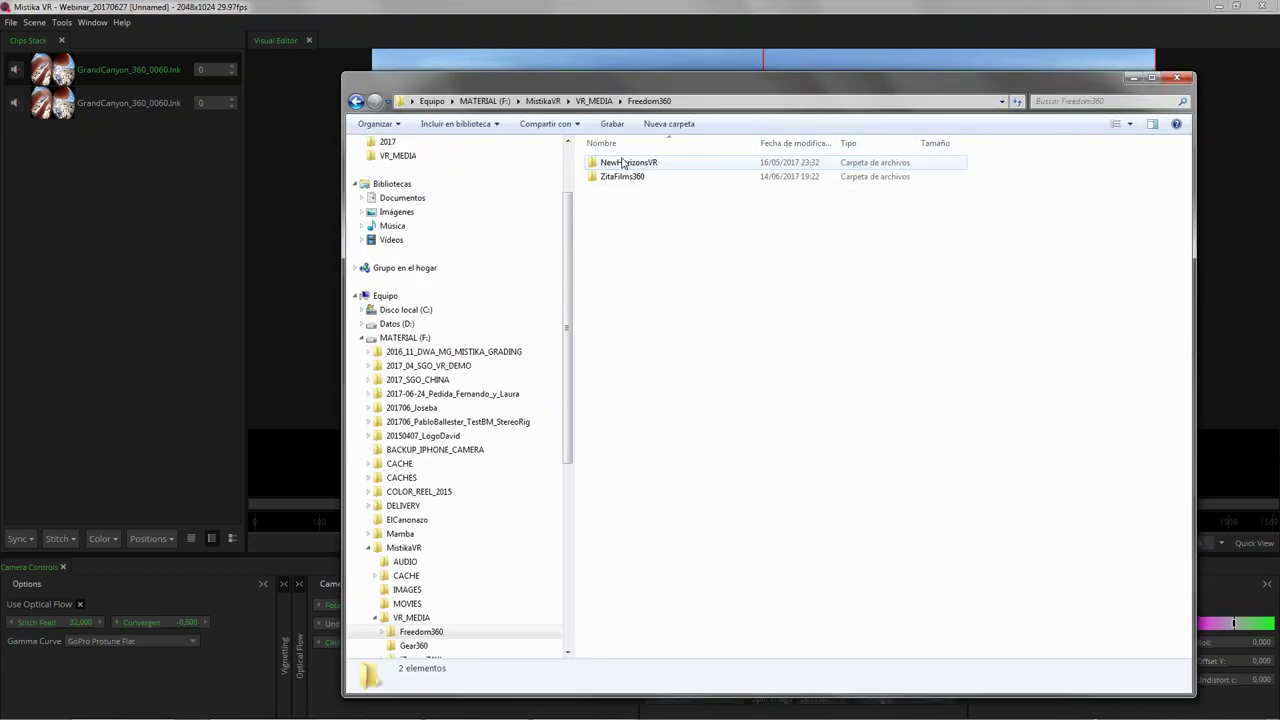
click(636, 168)
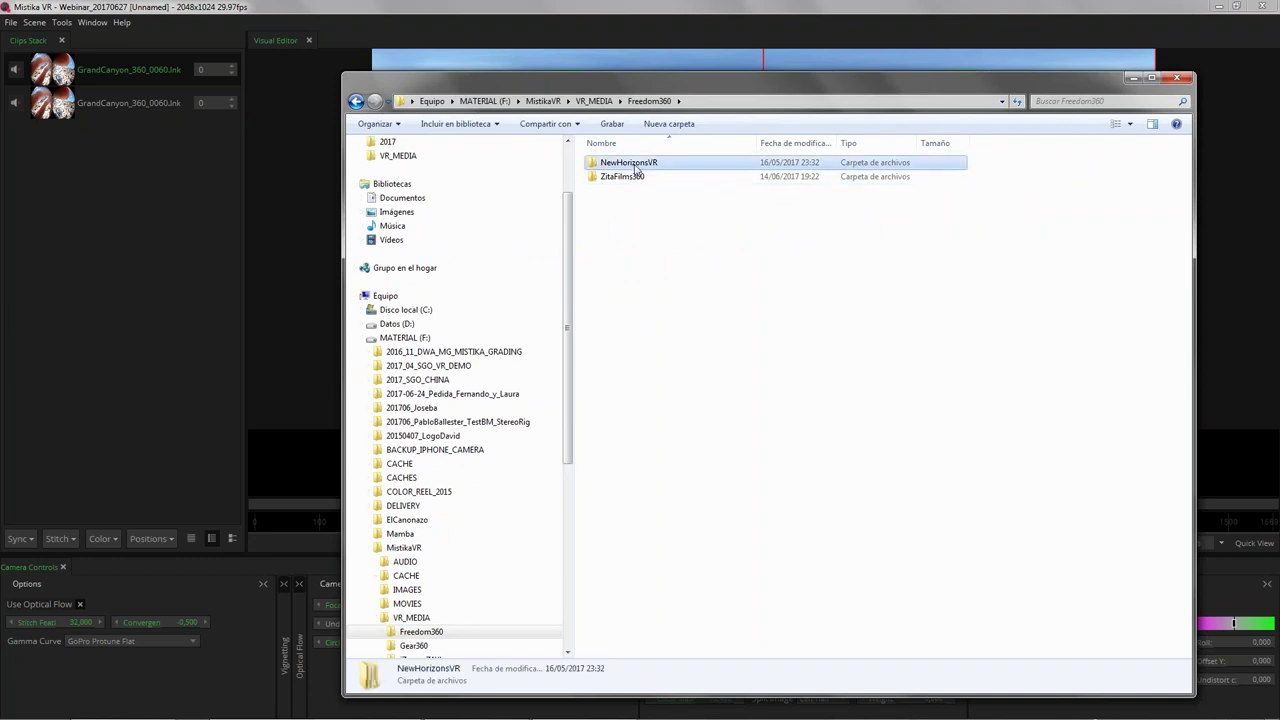
double_click(636, 166)
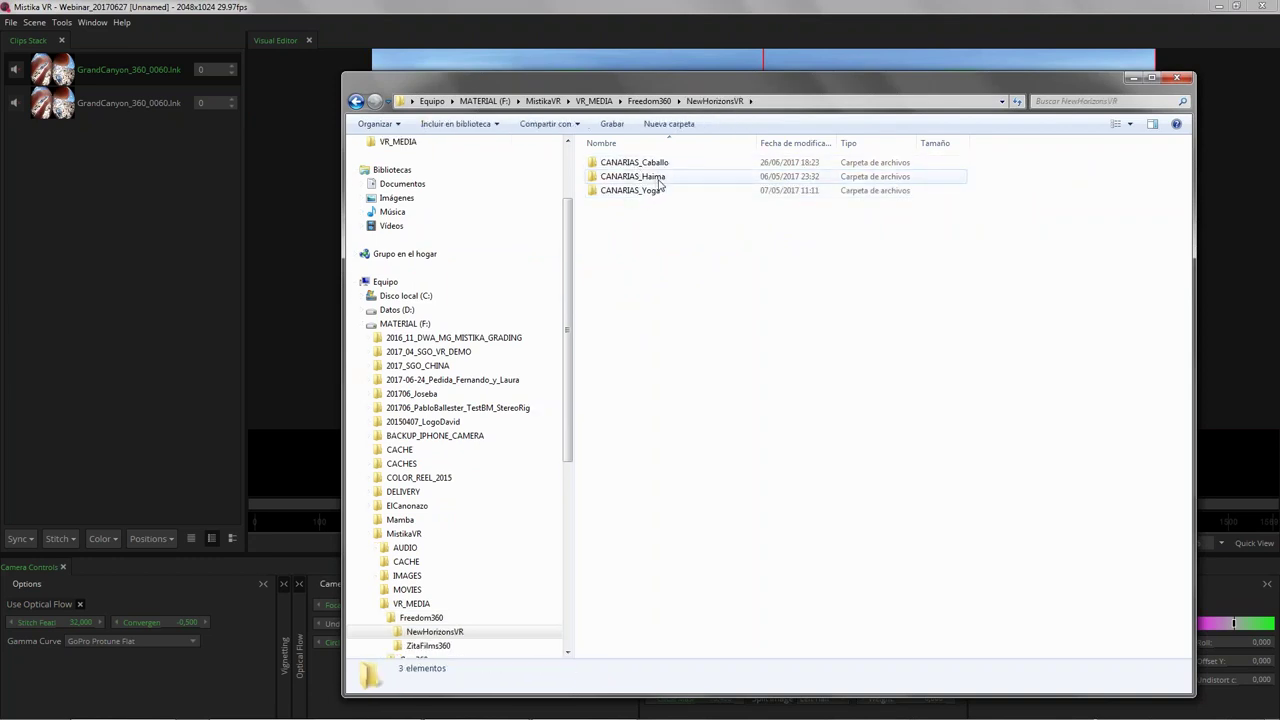
double_click(660, 180)
drag(1022, 246, 584, 137)
Step: Drop the six GOPR clips below the viewer as a new clip stack and minimize Explorer
drag(674, 88, 996, 150)
drag(940, 240, 498, 234)
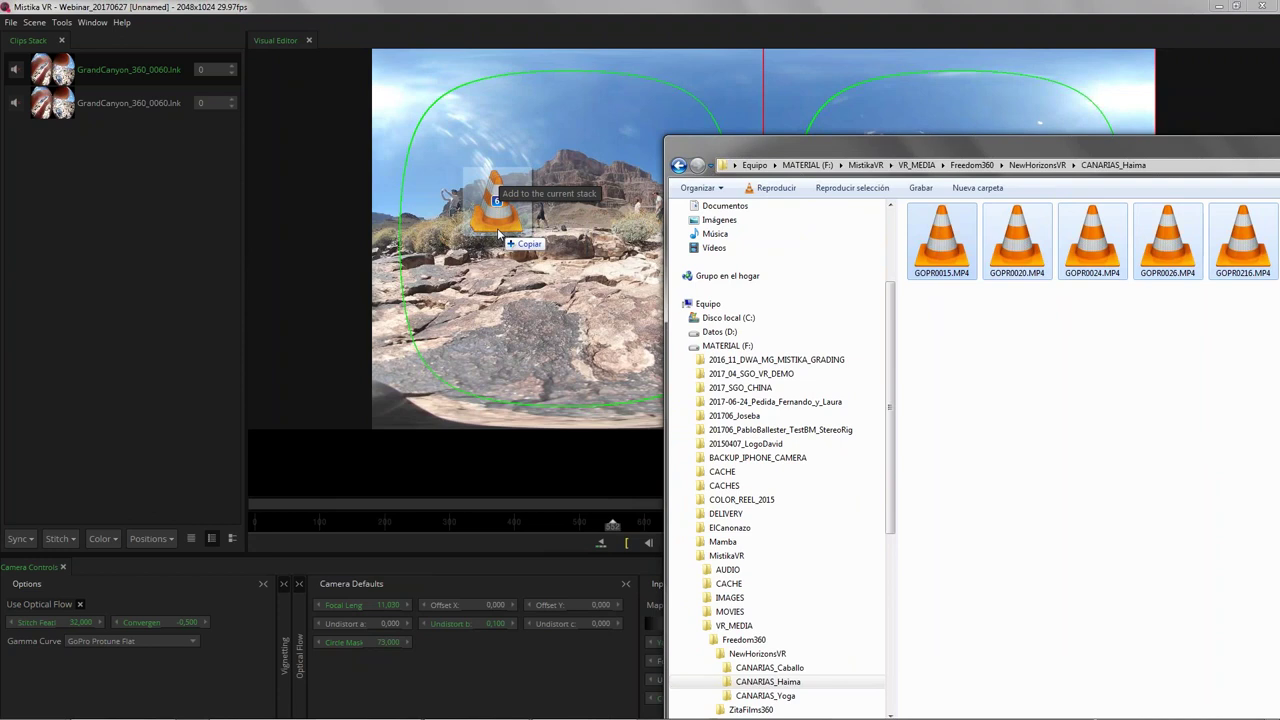
drag(498, 234, 478, 475)
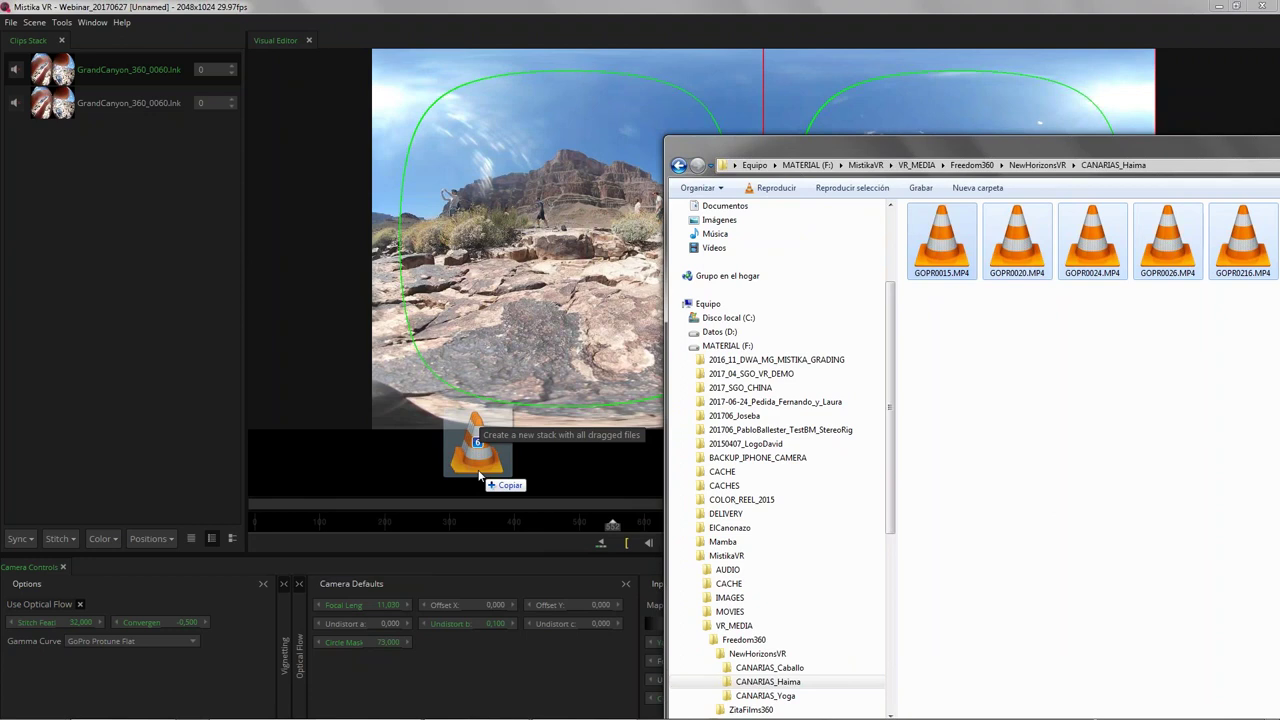
drag(478, 475, 478, 475)
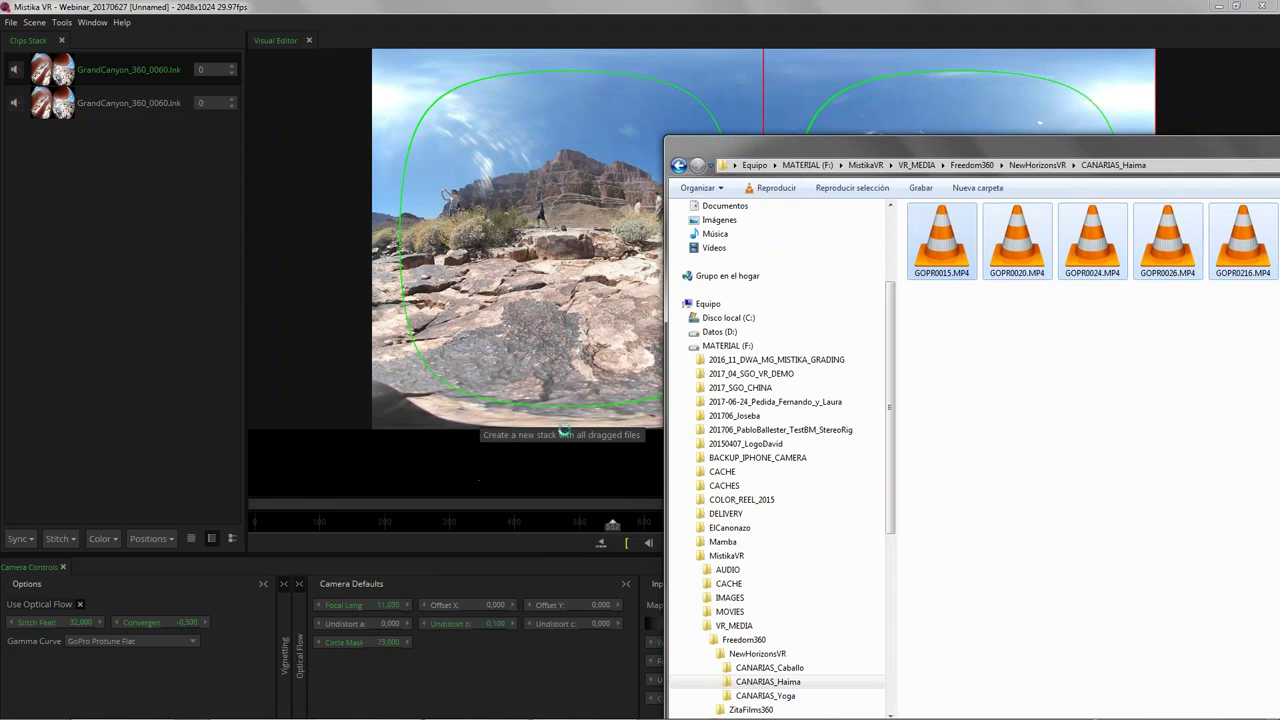
drag(1149, 142, 846, 147)
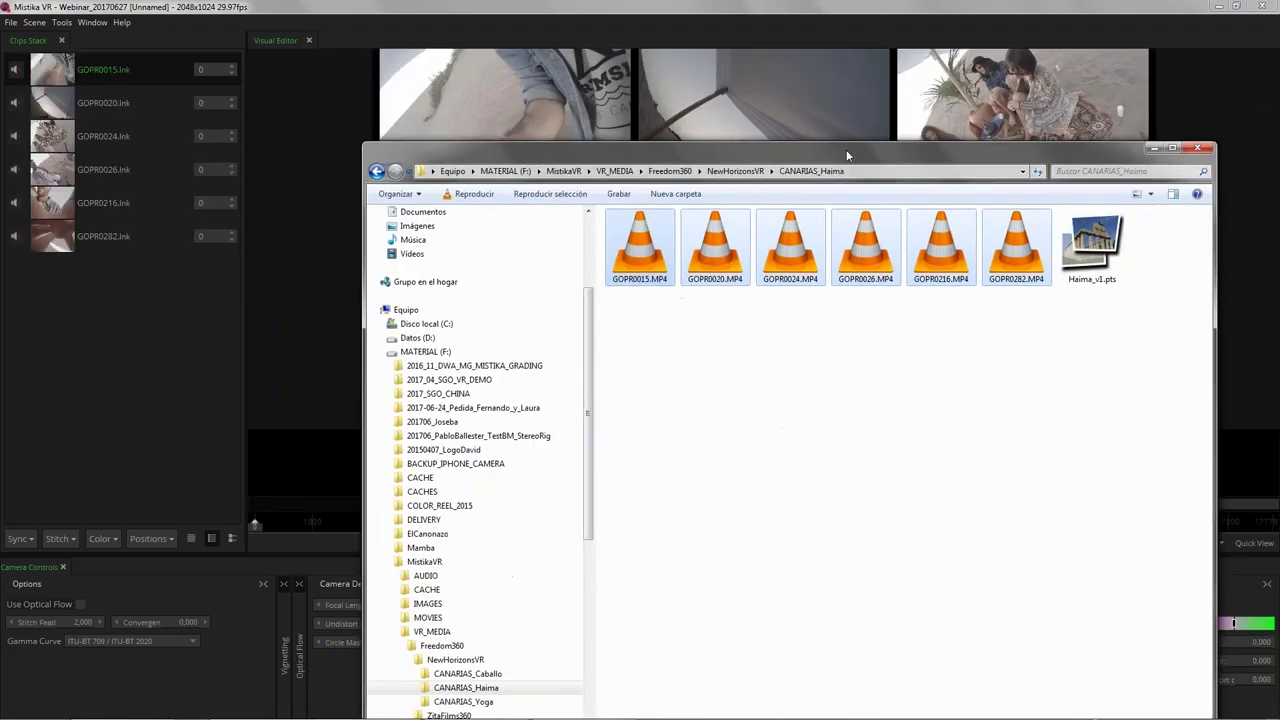
double_click(898, 155)
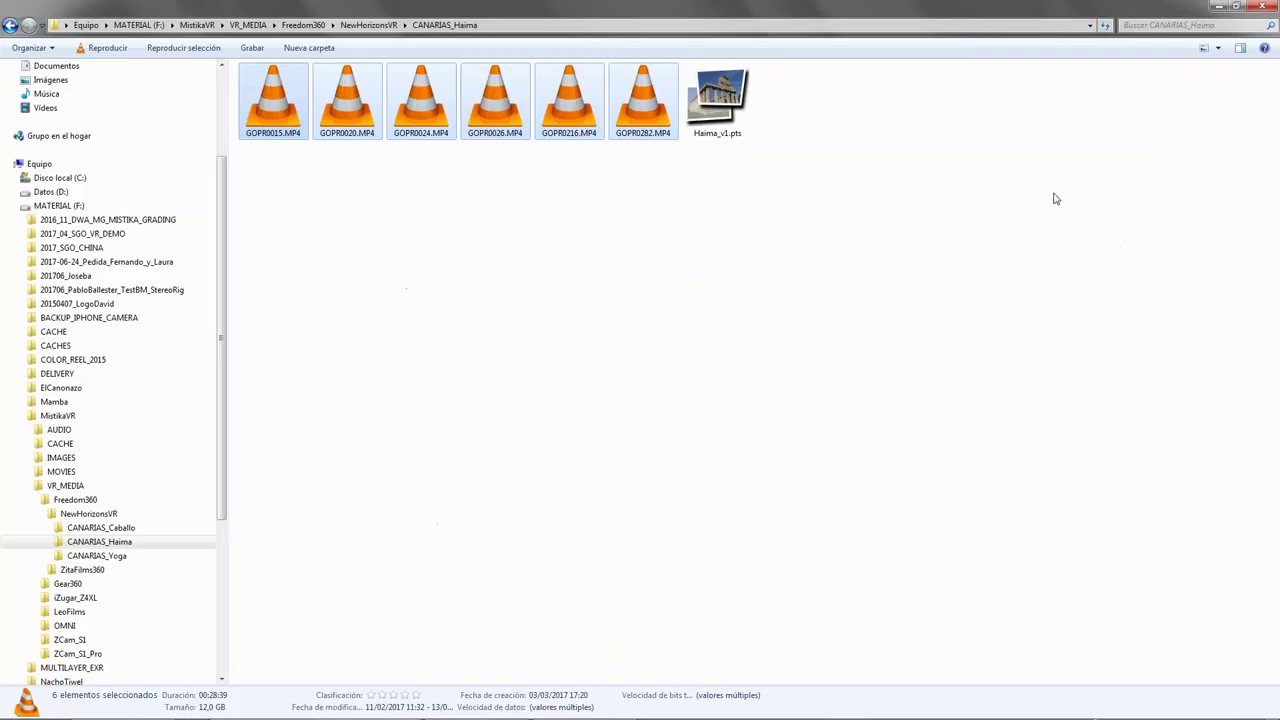
click(1219, 6)
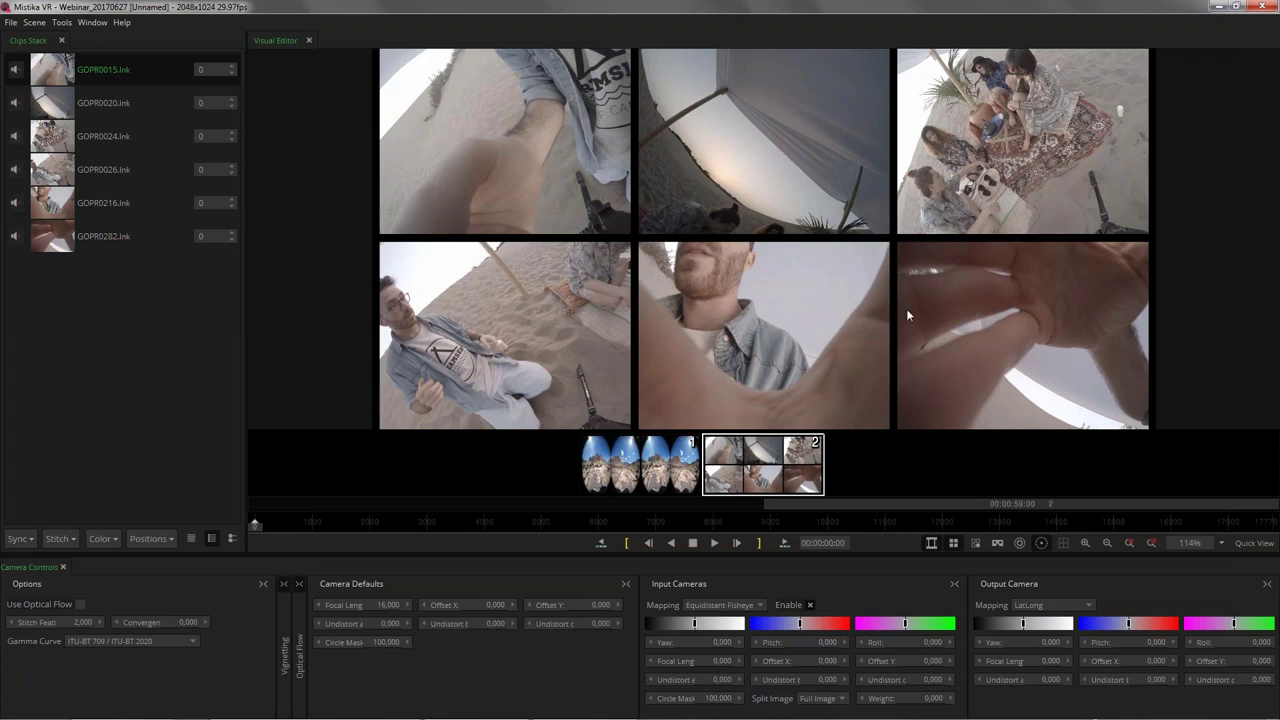
Step: Park the six clips at 00:00:16:30 and bring up the Sync choices
click(312, 525)
drag(299, 529, 298, 530)
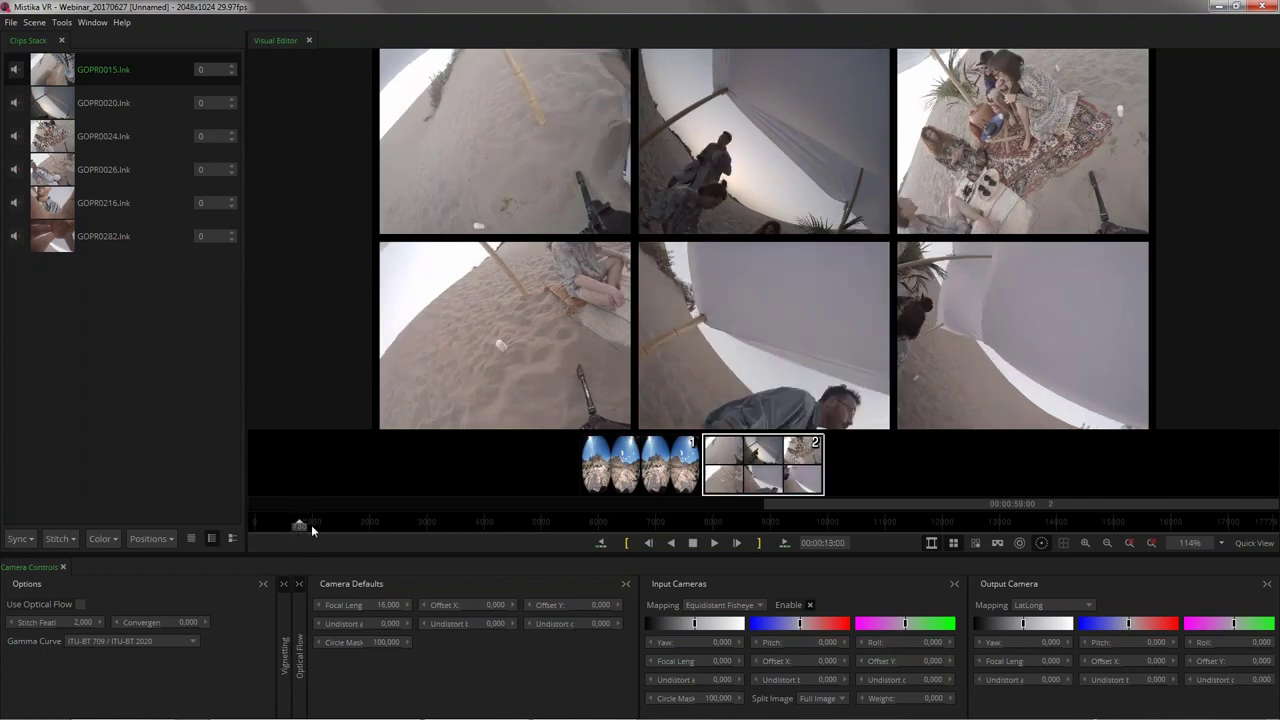
click(312, 523)
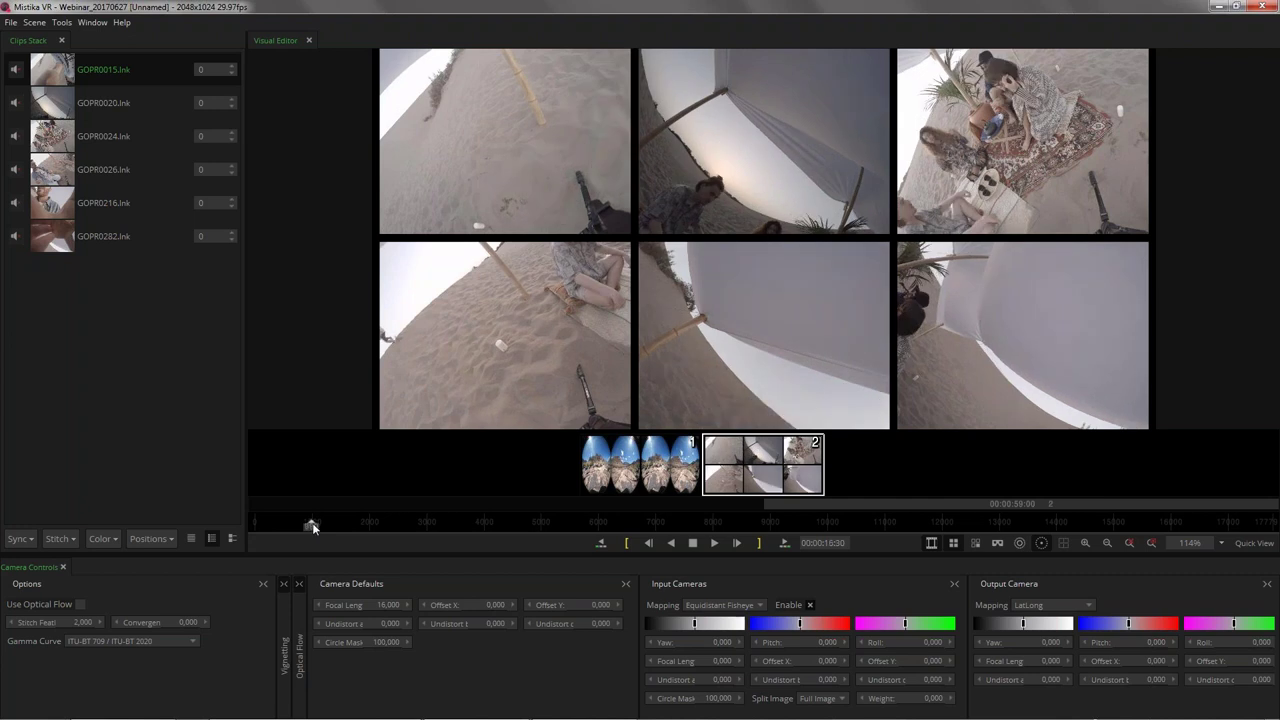
click(19, 539)
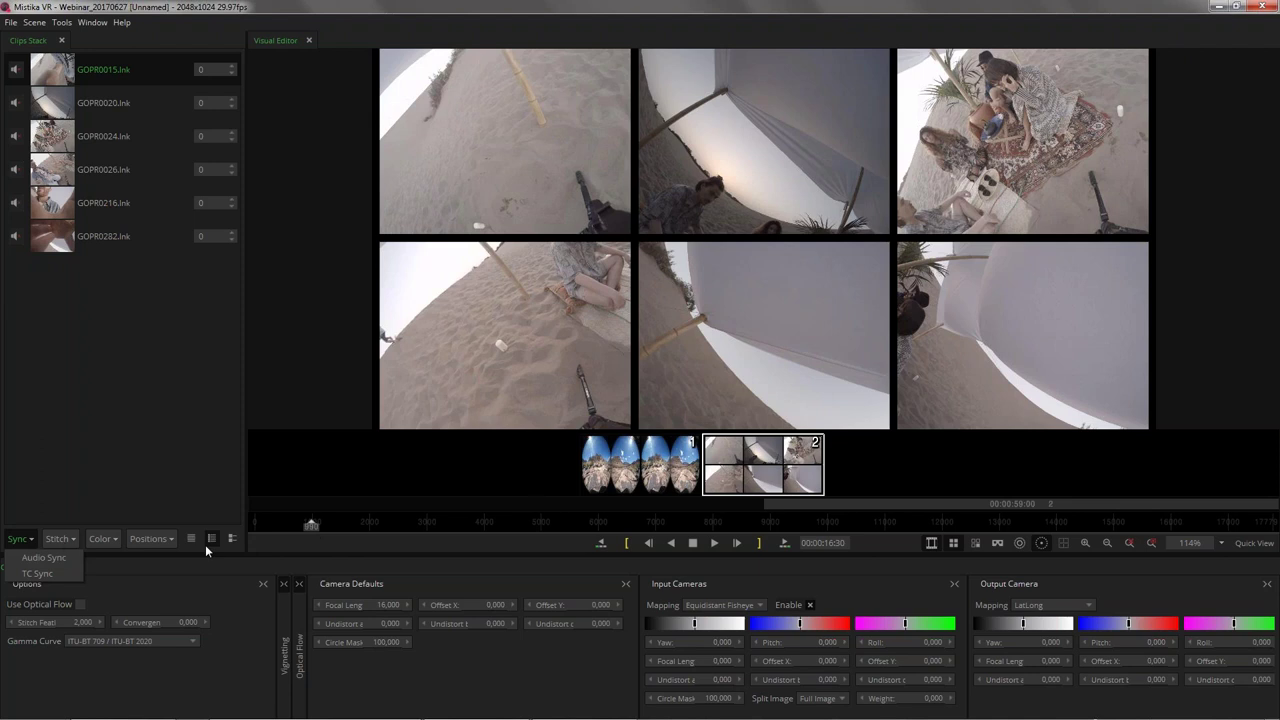
Step: Audio-sync the clips with range 1000, applying offsets -390, -208, -386, -25 and -231
click(44, 556)
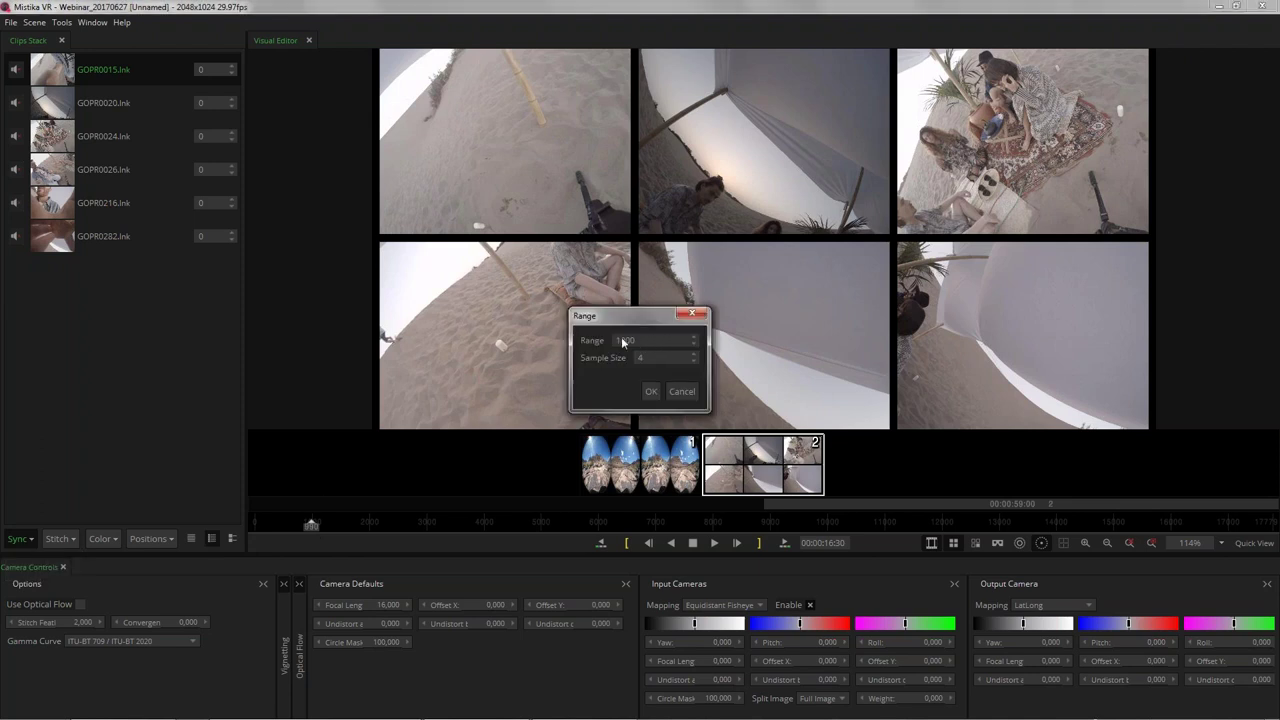
click(652, 392)
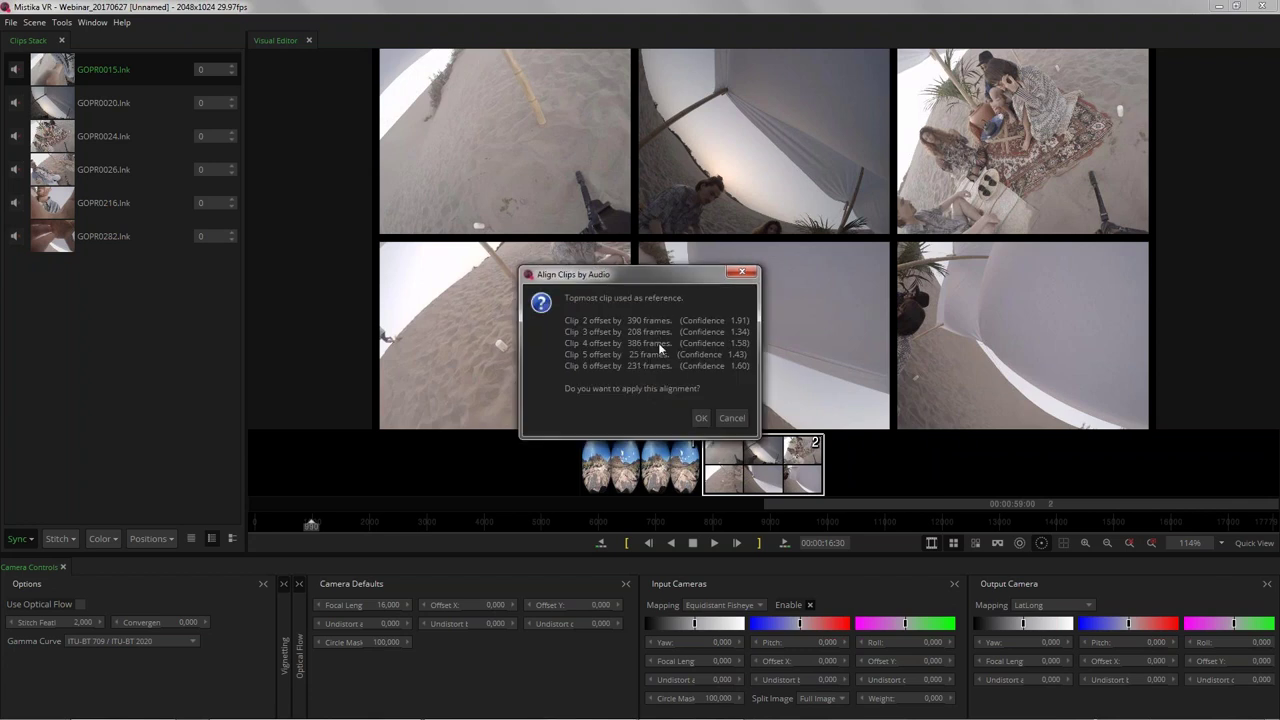
click(701, 418)
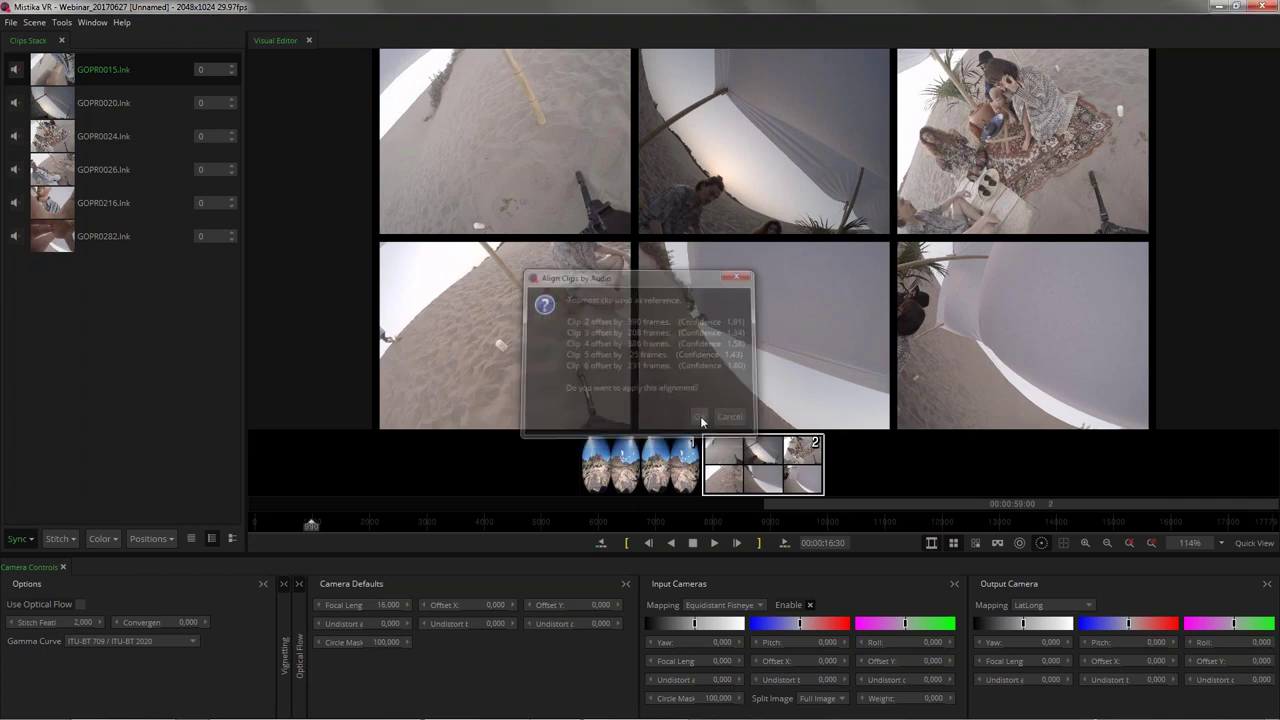
Step: Play back the synced clips to check them, then move to around 1:22
click(716, 544)
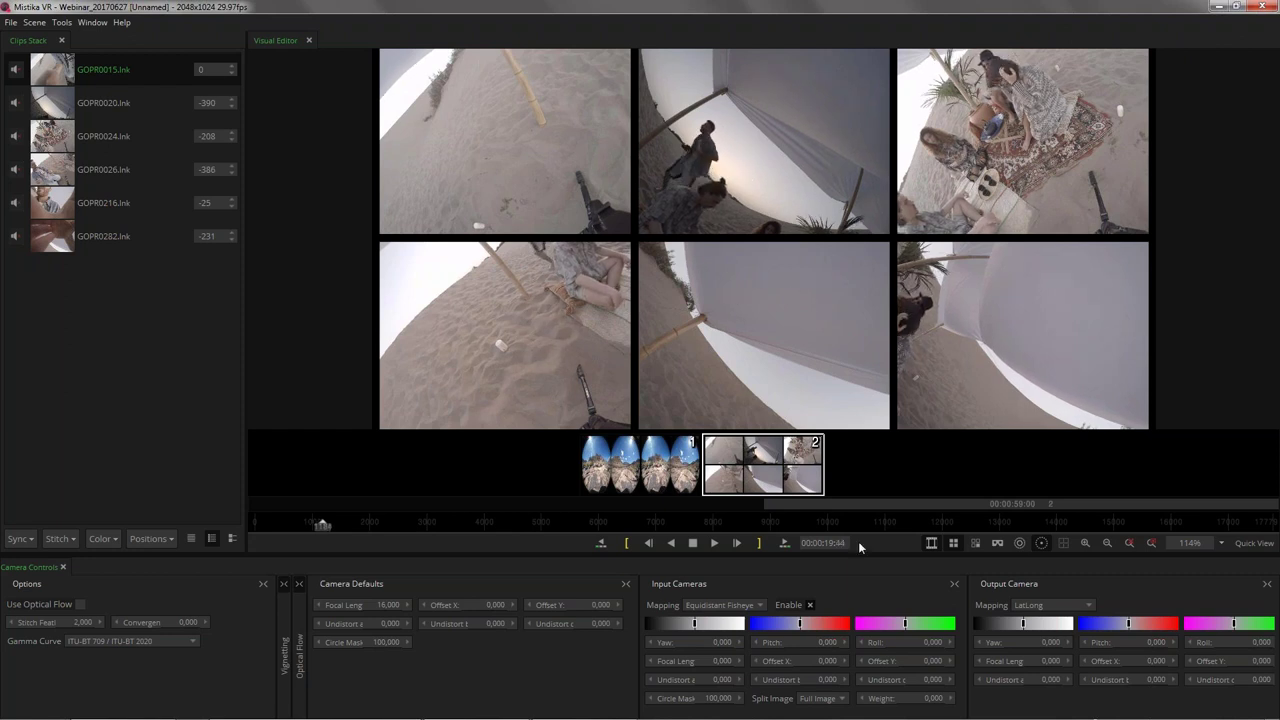
click(692, 543)
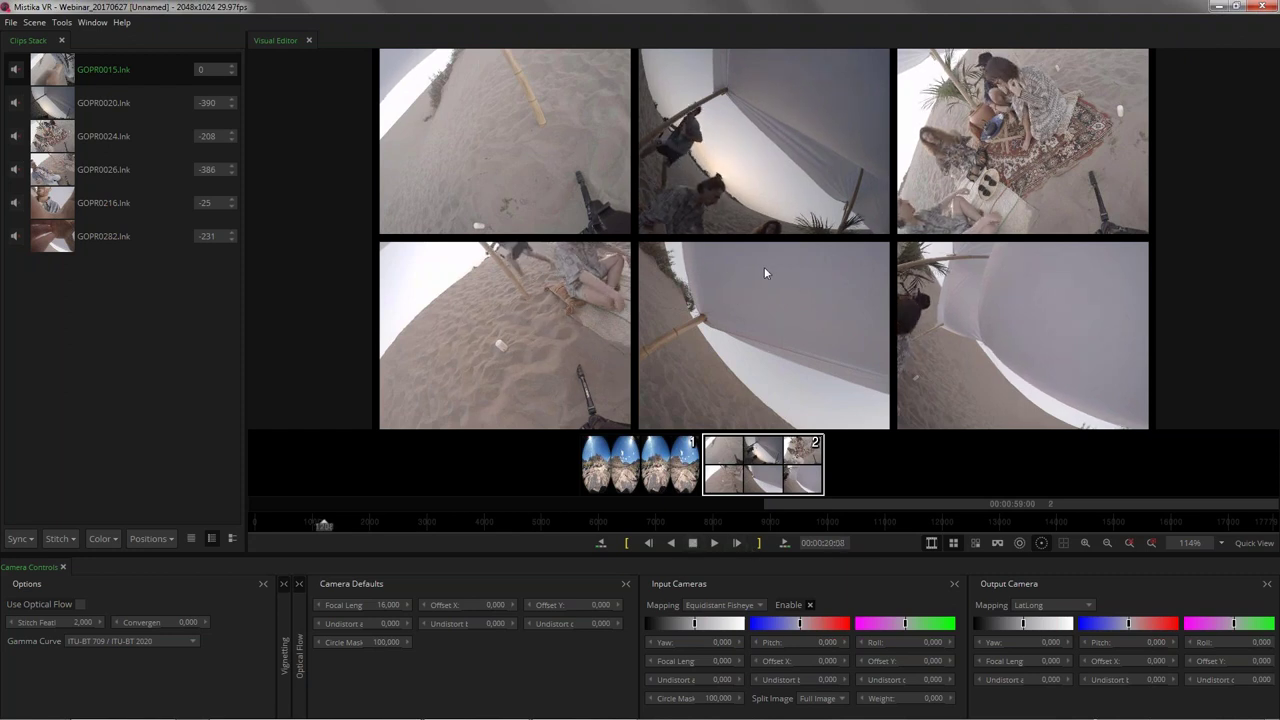
click(622, 542)
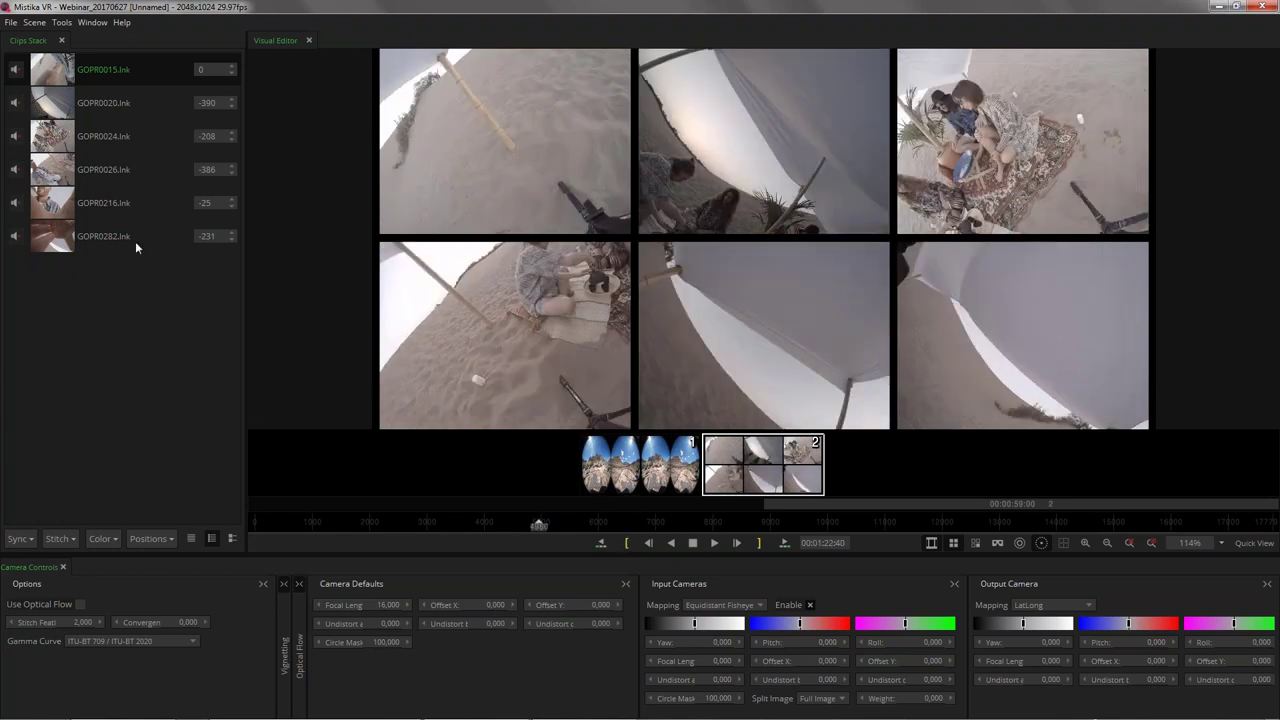
Step: Load the GoProFreedom360.grp camera preset onto the Clips Stack to stitch the panorama
right_click(100, 318)
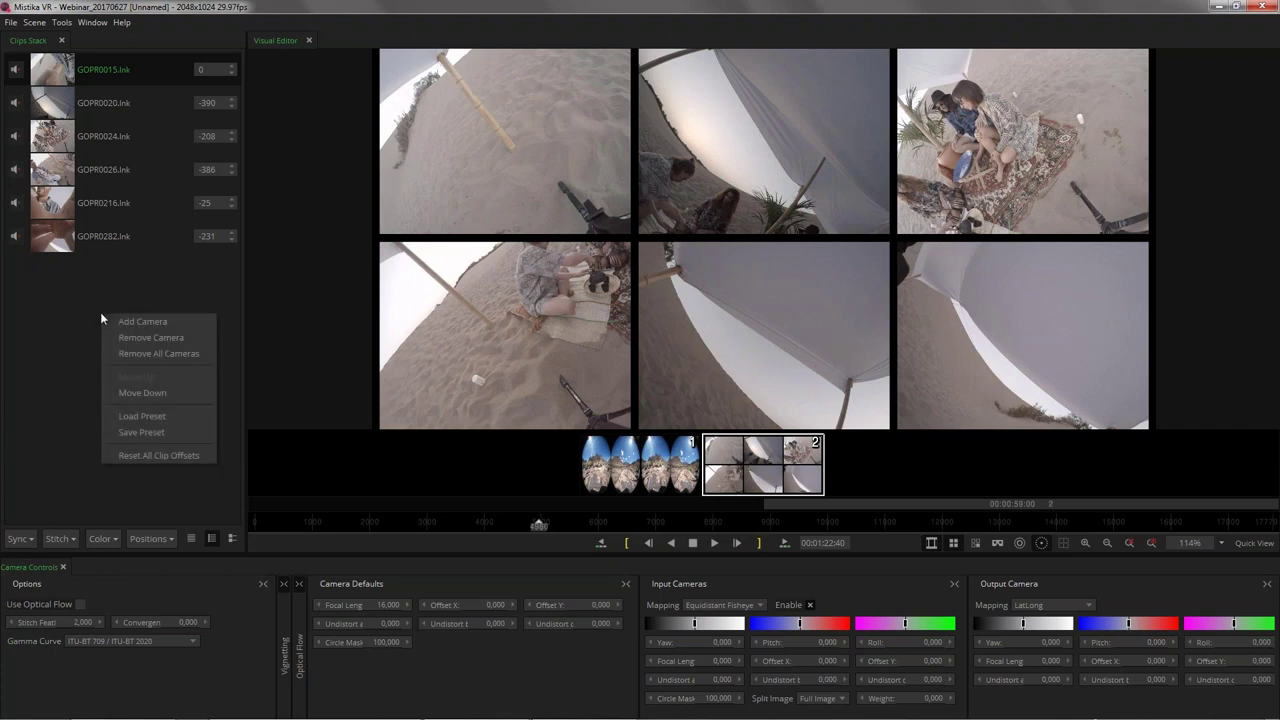
click(157, 418)
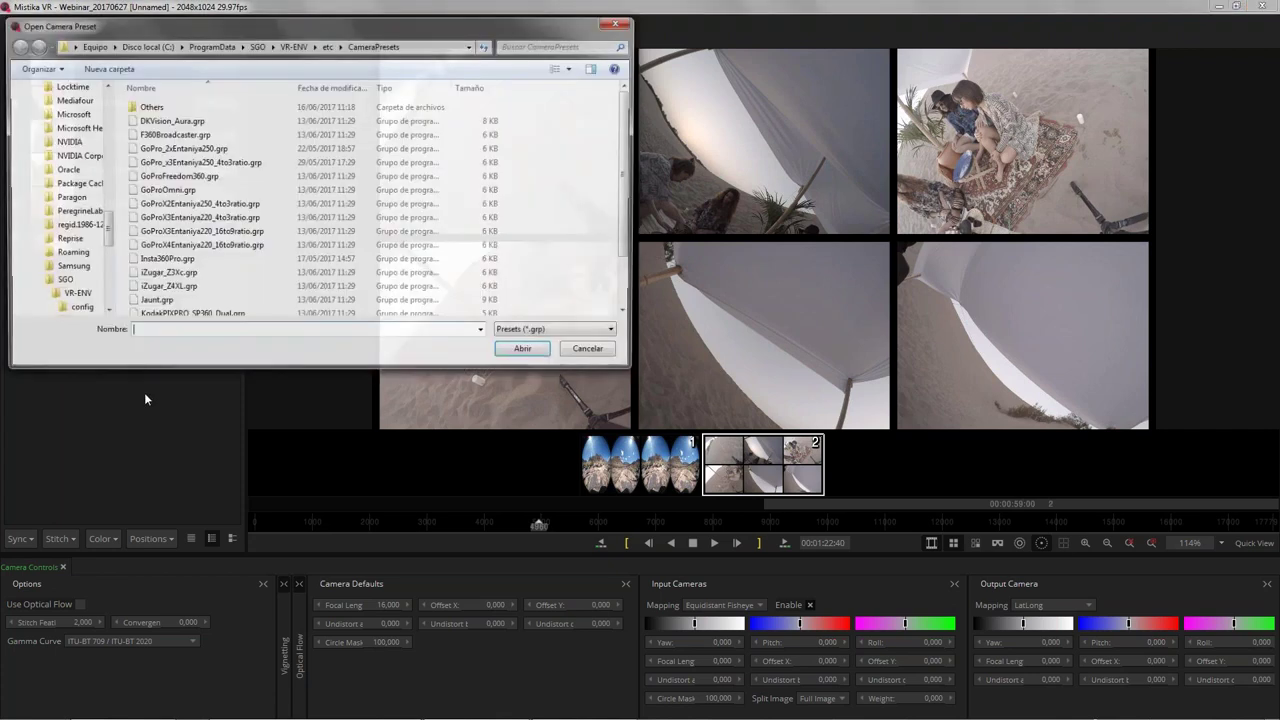
click(179, 178)
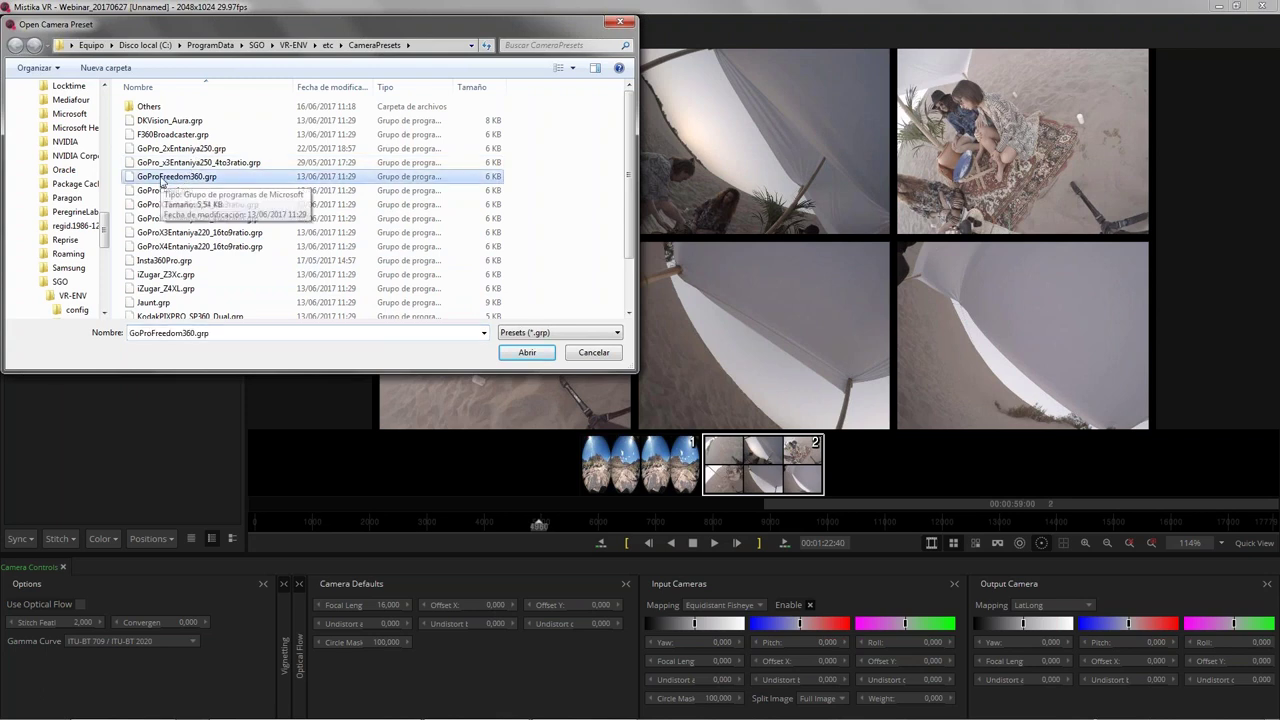
click(527, 352)
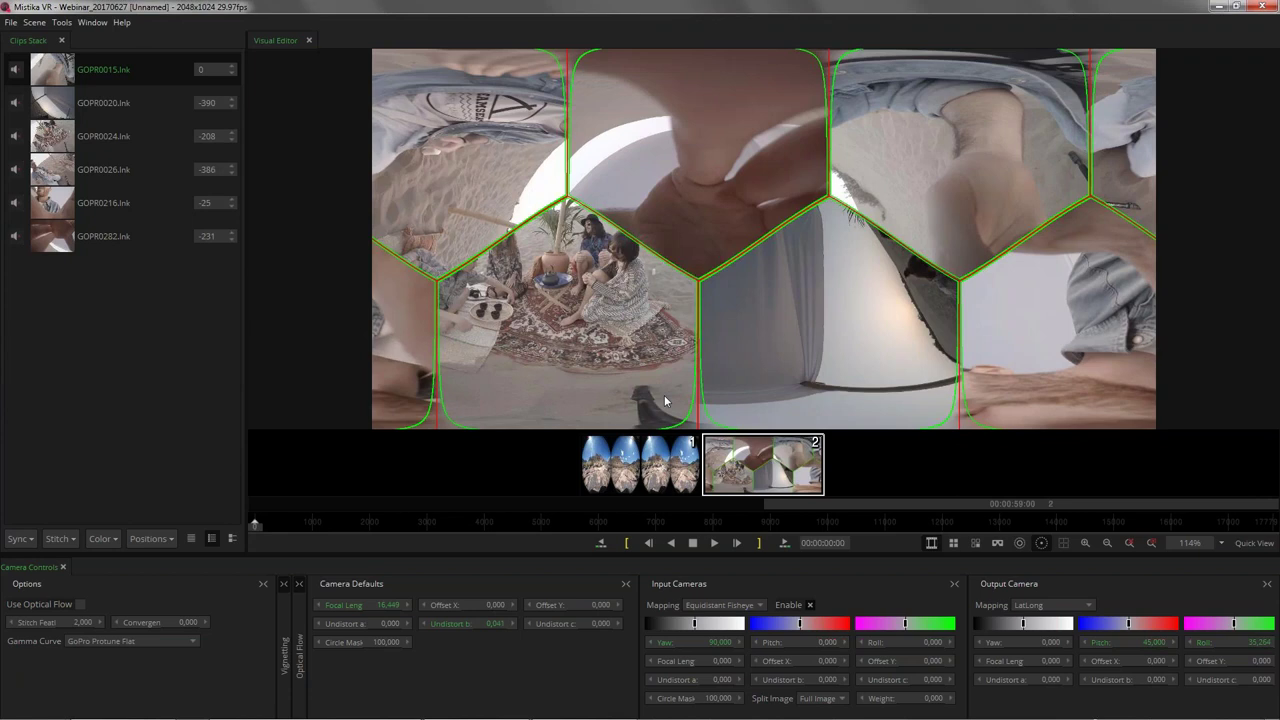
Step: Go to 00:01:23:15, show the C1–C6 camera markers and hide the seam lines
click(595, 530)
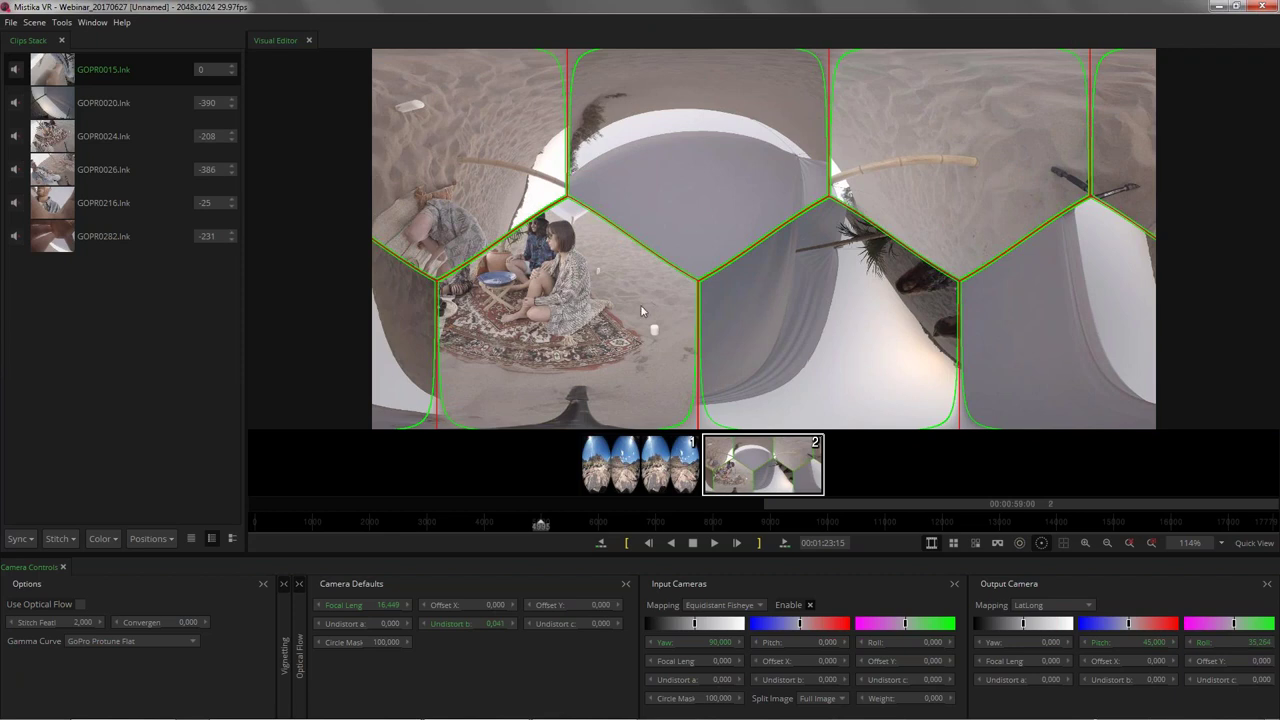
click(1019, 545)
click(1042, 543)
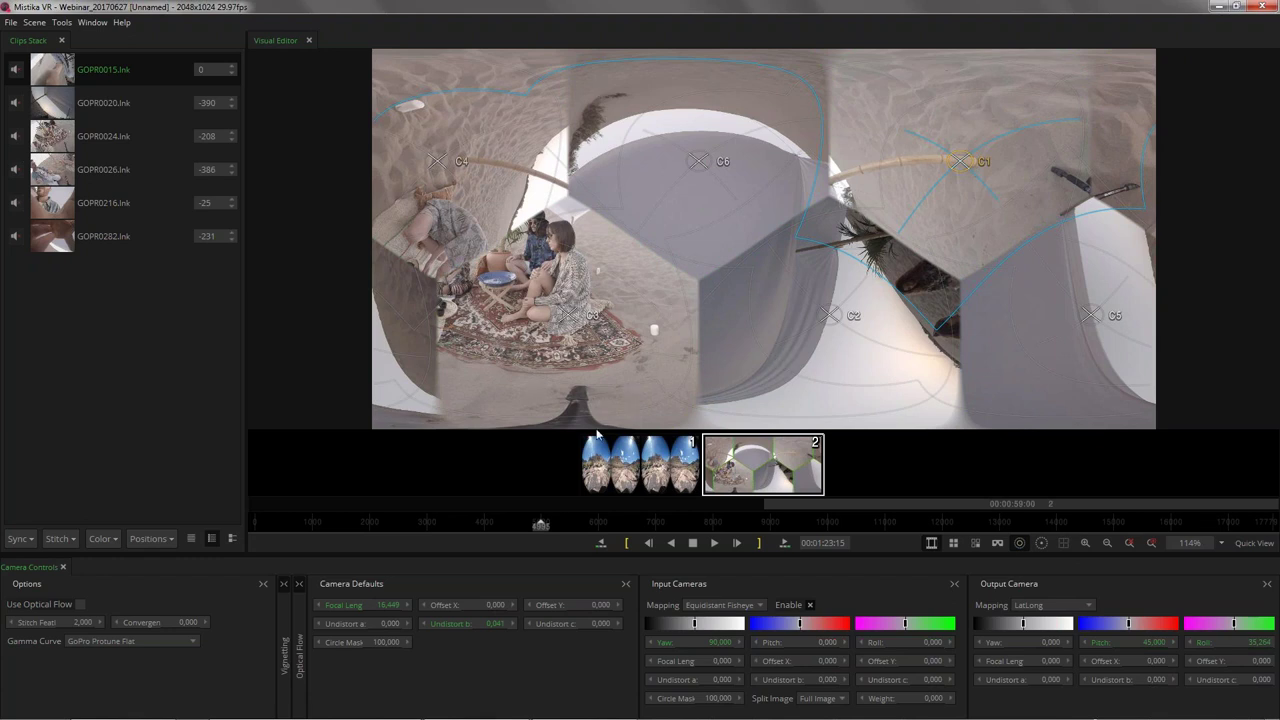
Step: Reorder the GOPR clips, swapping GOPR0024/GOPR0216 and the C6/C2 camera clips
click(570, 318)
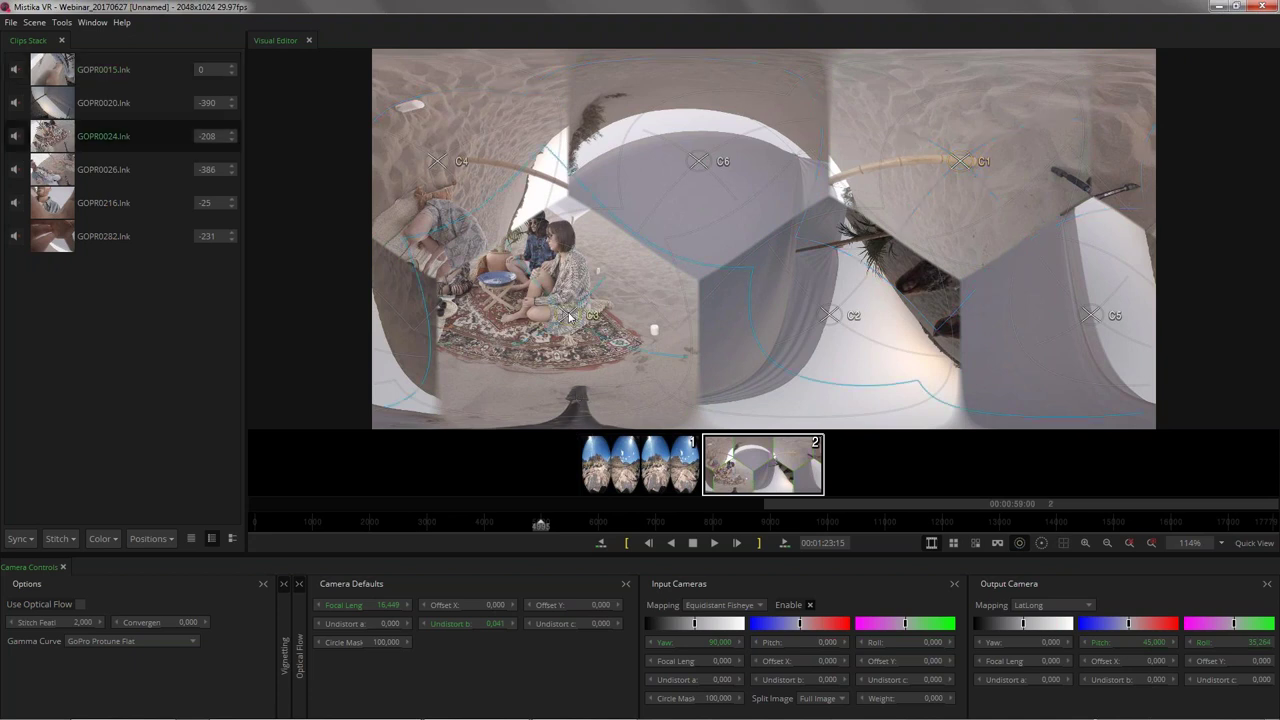
click(1095, 316)
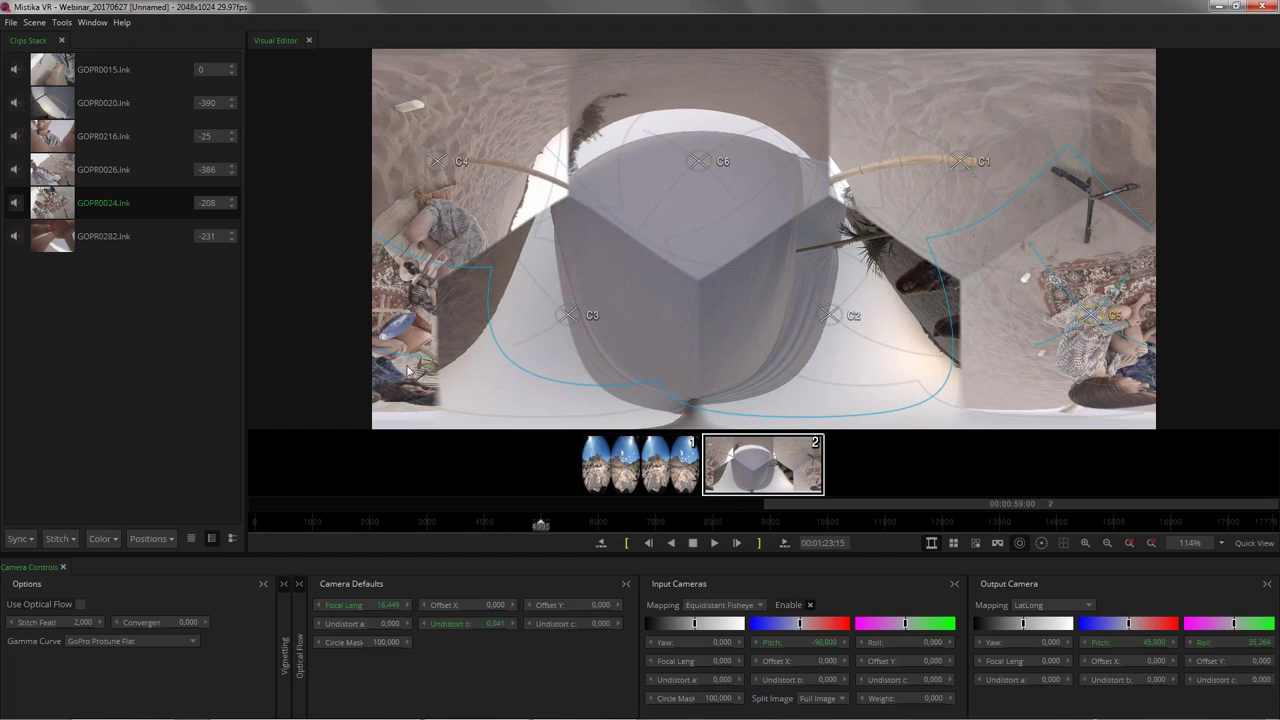
drag(826, 316, 557, 313)
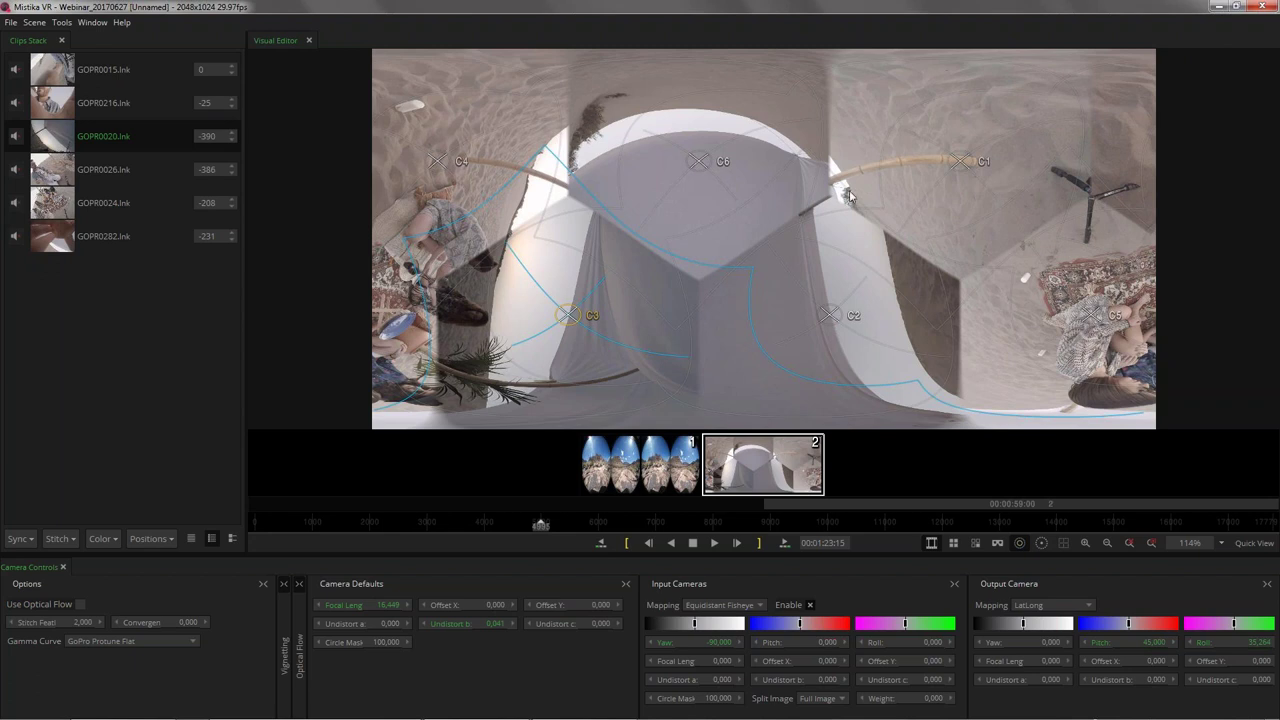
mouse_move(702, 158)
mouse_down()
mouse_move(766, 214)
mouse_move(830, 317)
mouse_up()
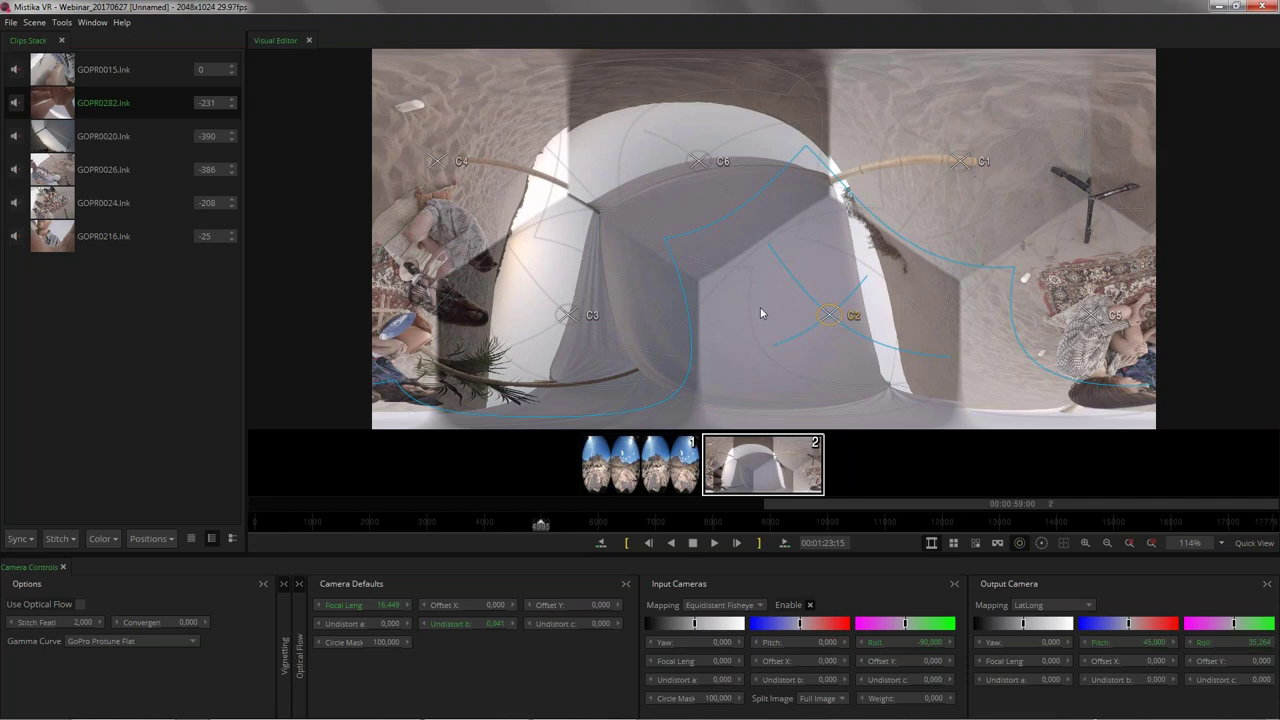
Step: Level the panorama view and match colours across all cameras
drag(815, 343, 816, 297)
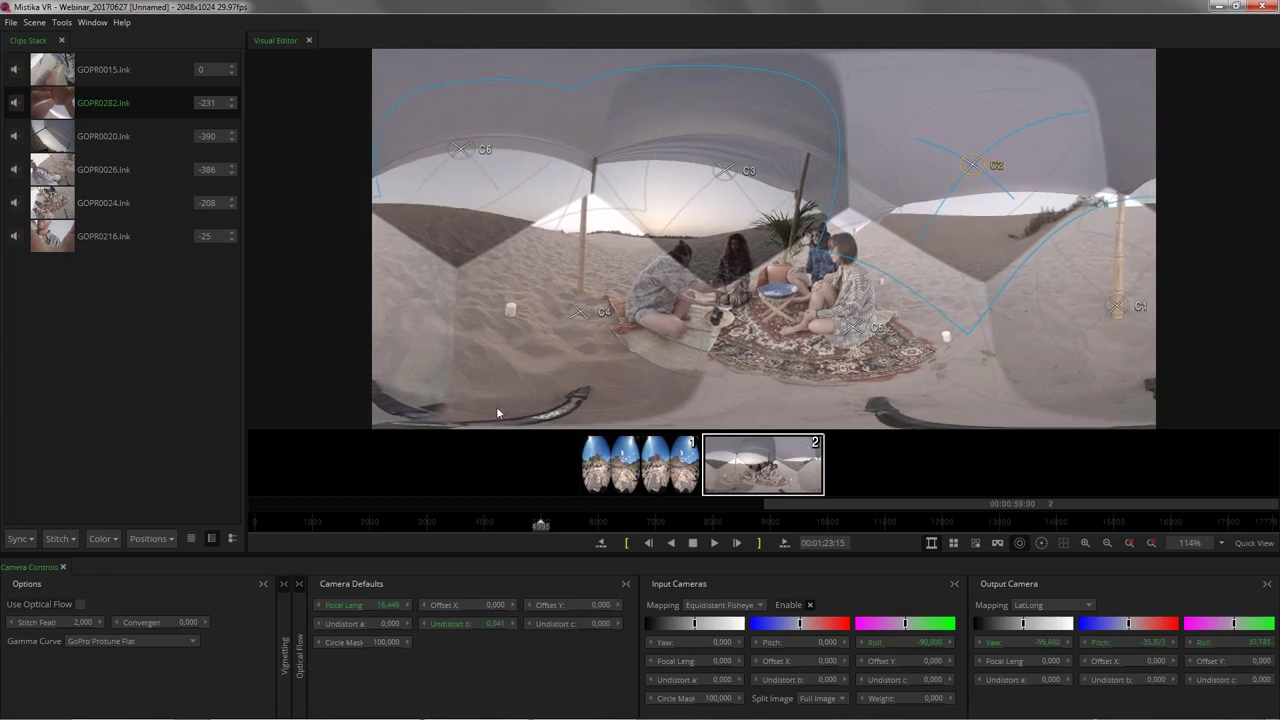
click(100, 539)
click(120, 556)
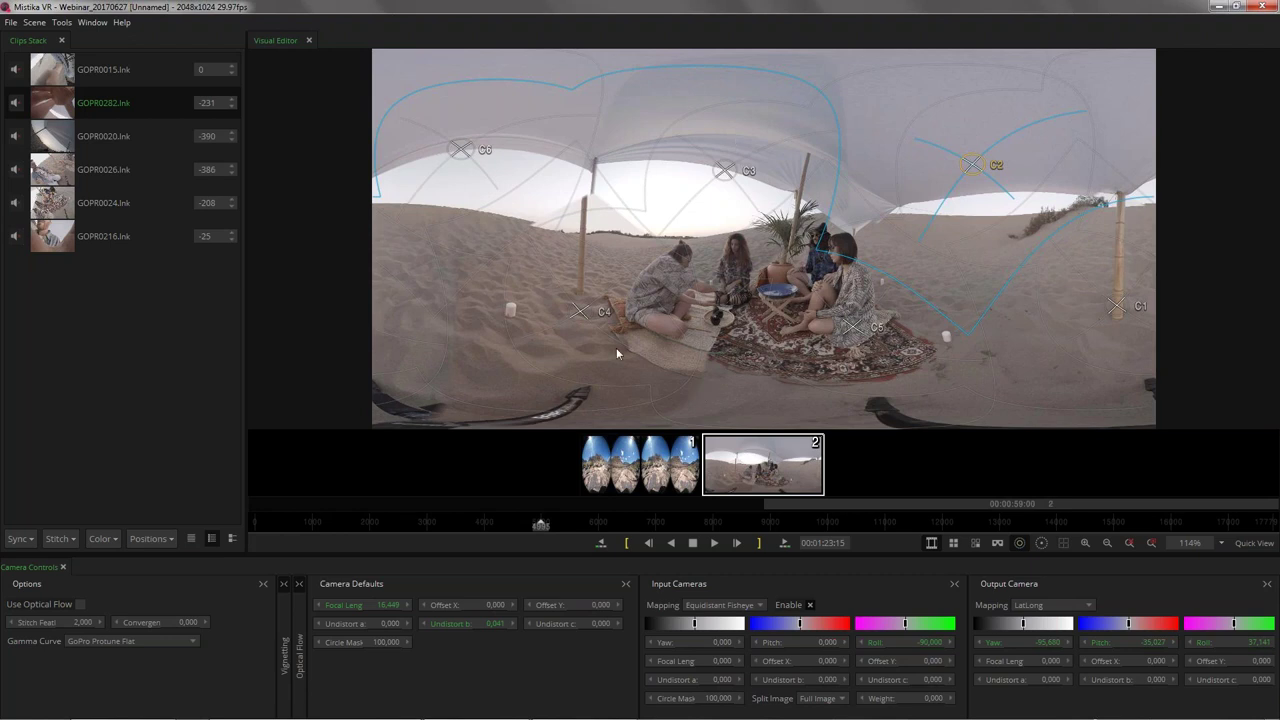
Step: Keep GoPro Protune Flat as the gamma curve
click(102, 641)
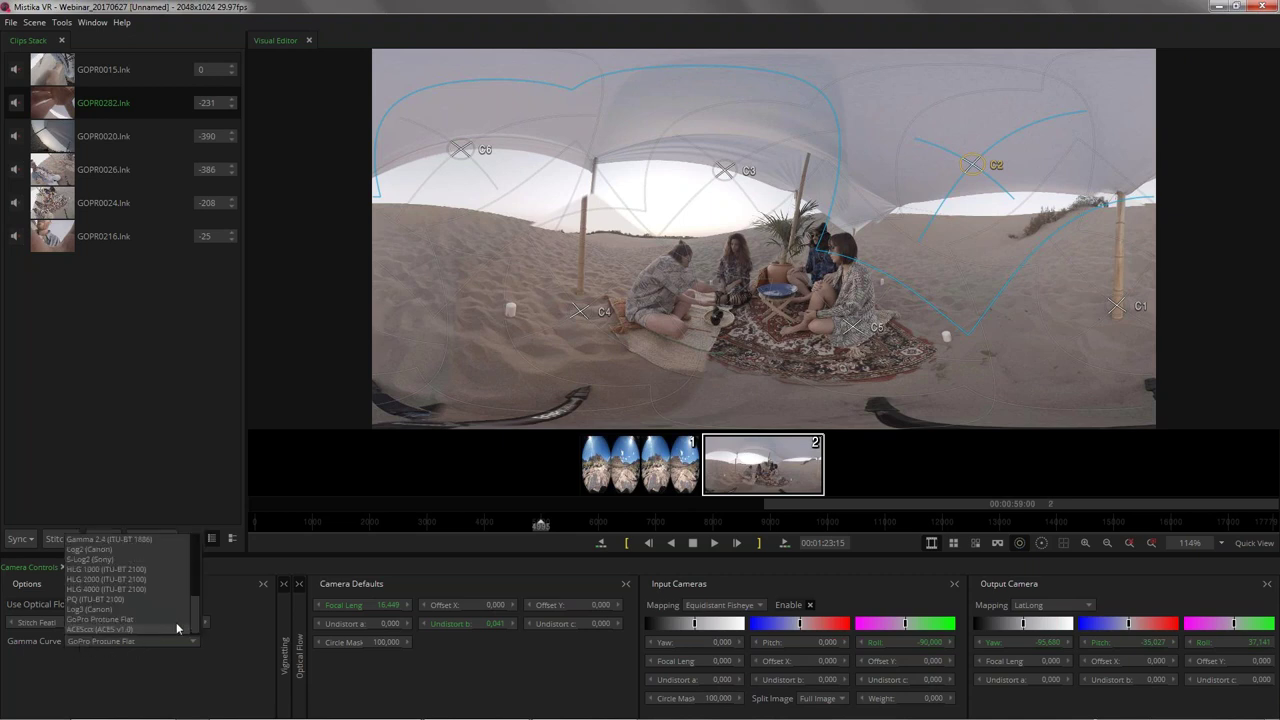
mouse_move(198, 614)
mouse_down()
mouse_move(196, 555)
mouse_move(194, 620)
mouse_up()
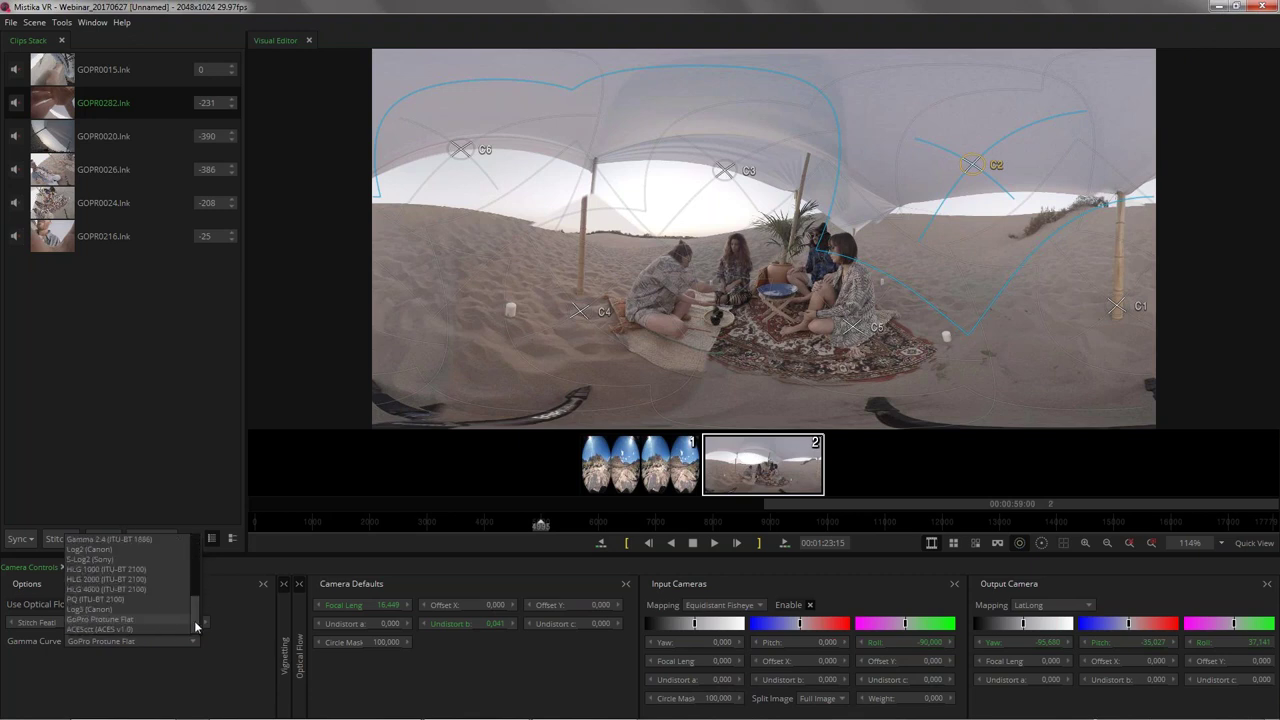
click(150, 672)
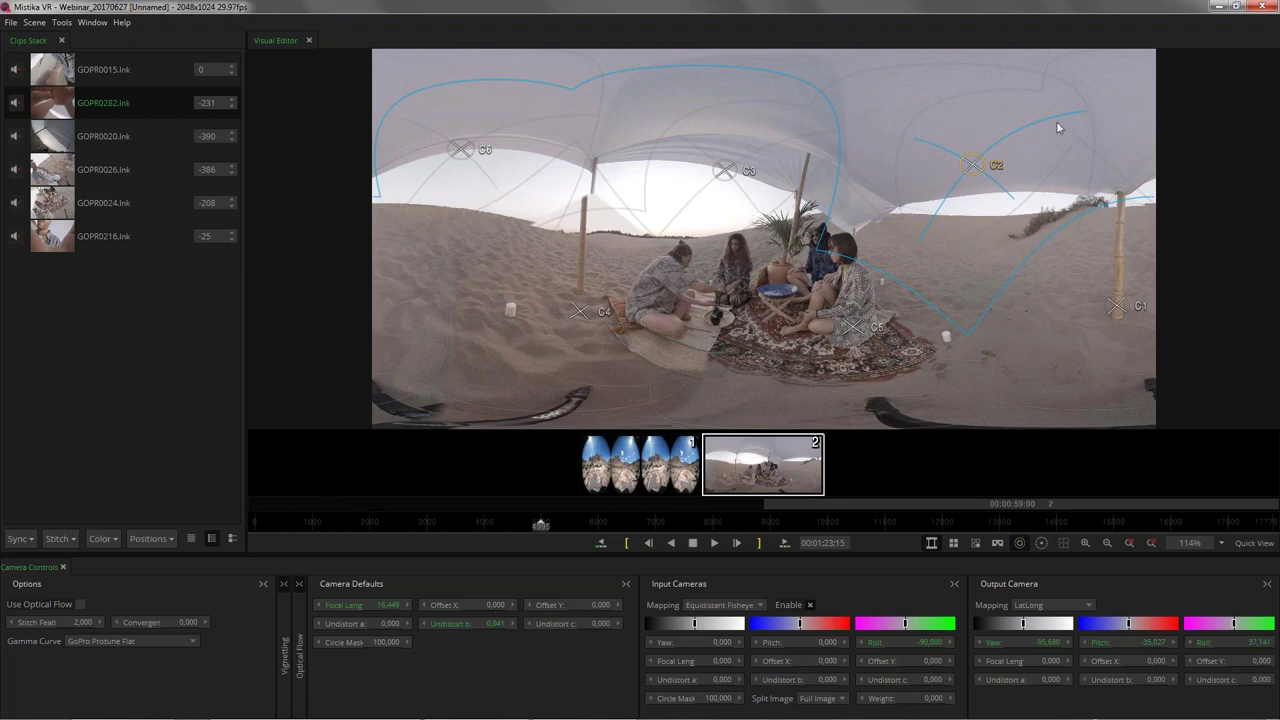
Step: Zoom into the doubled tent pole seam and bring up the Positions menu
click(1266, 30)
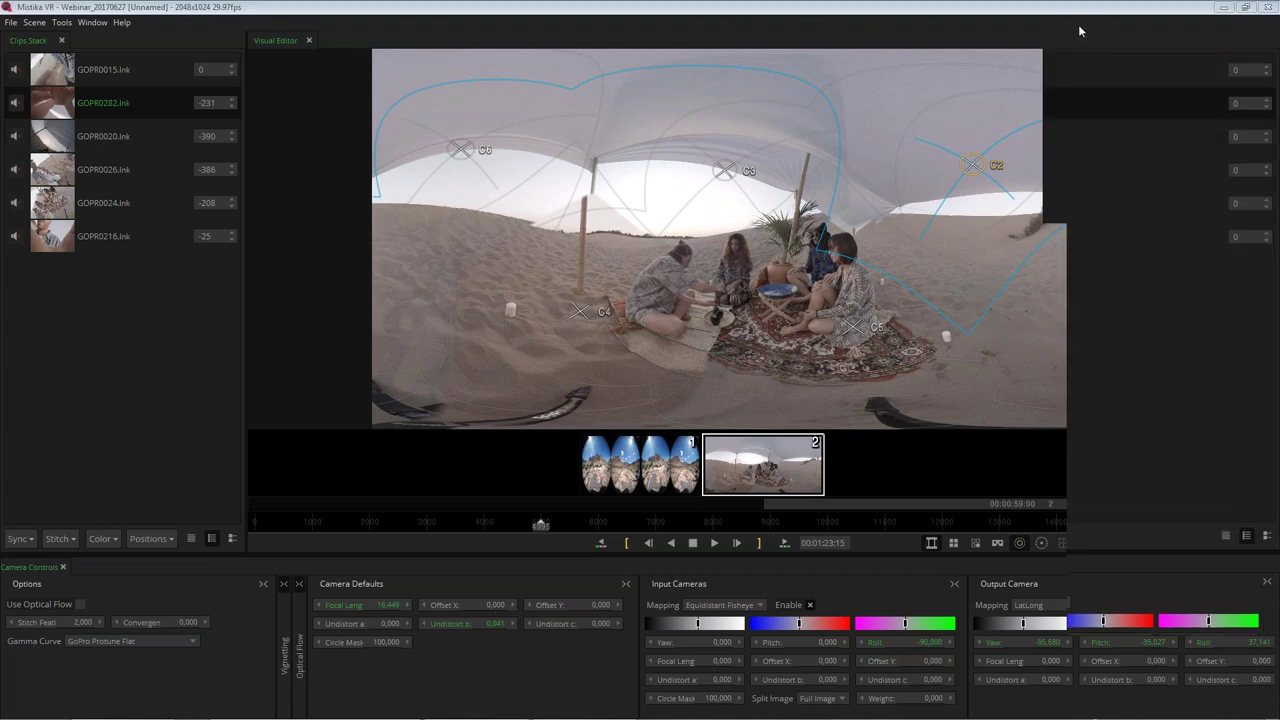
scroll(763, 289, up, 6)
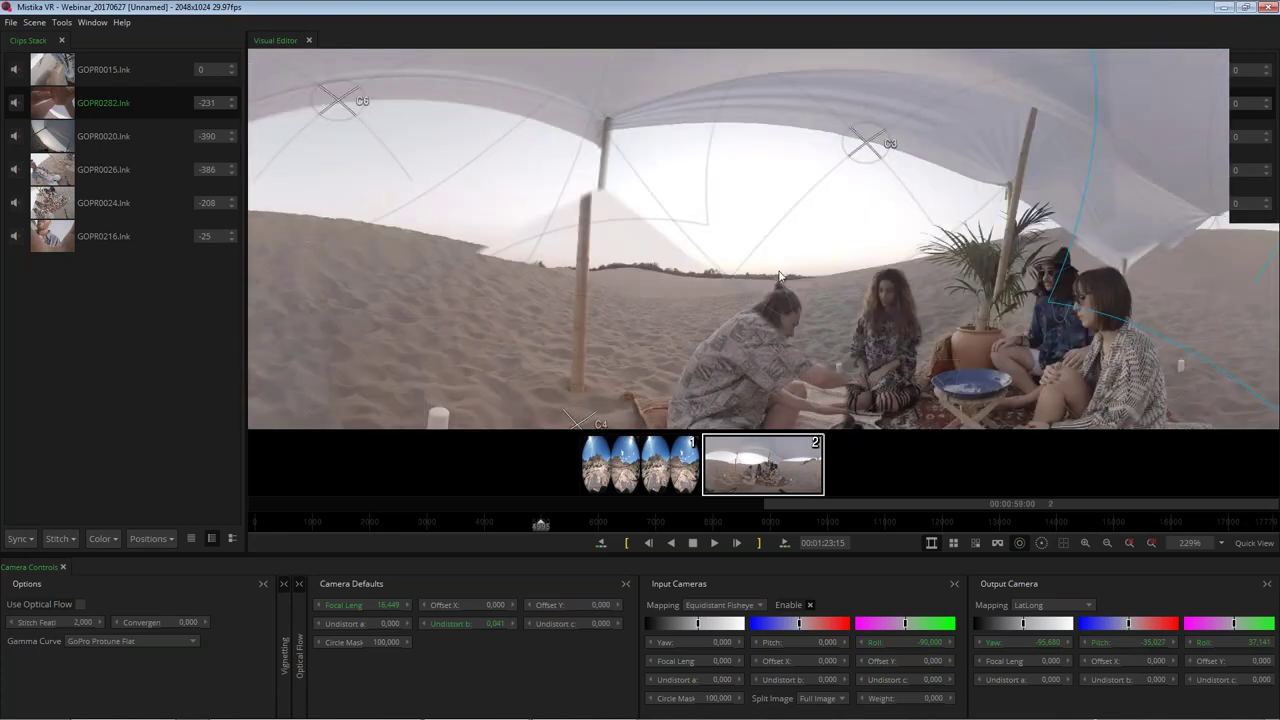
drag(757, 289, 751, 251)
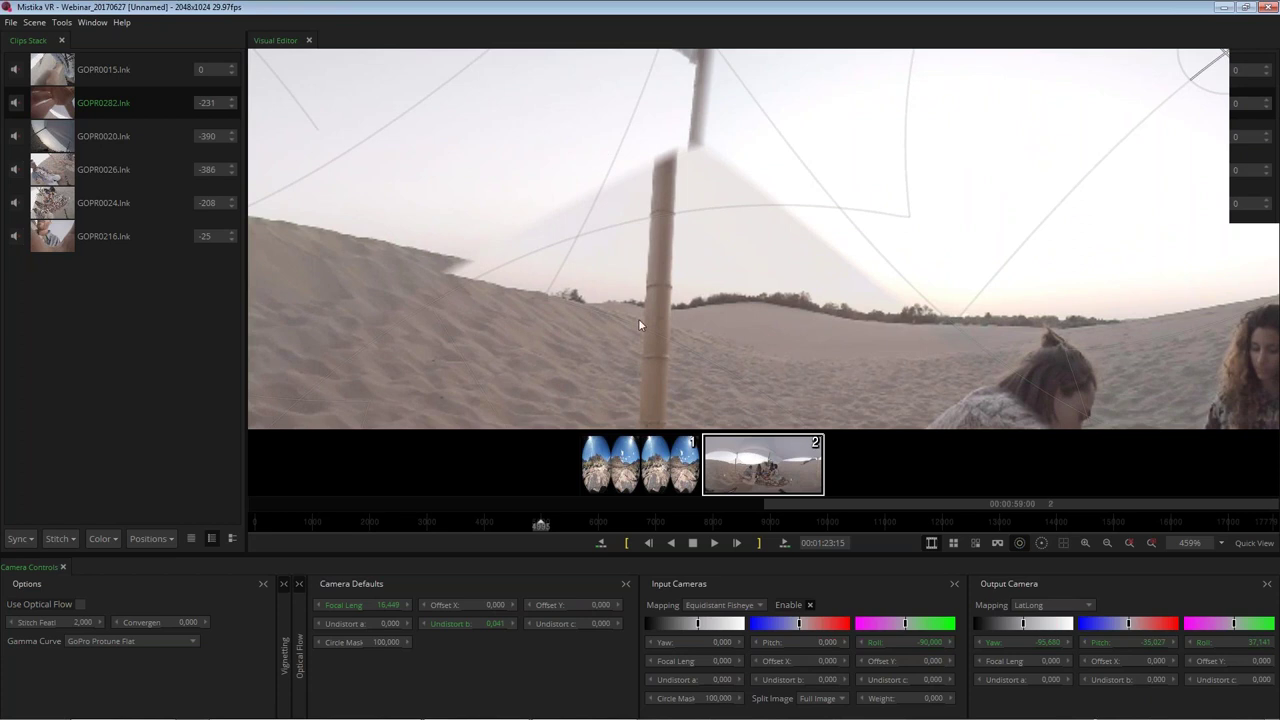
click(156, 538)
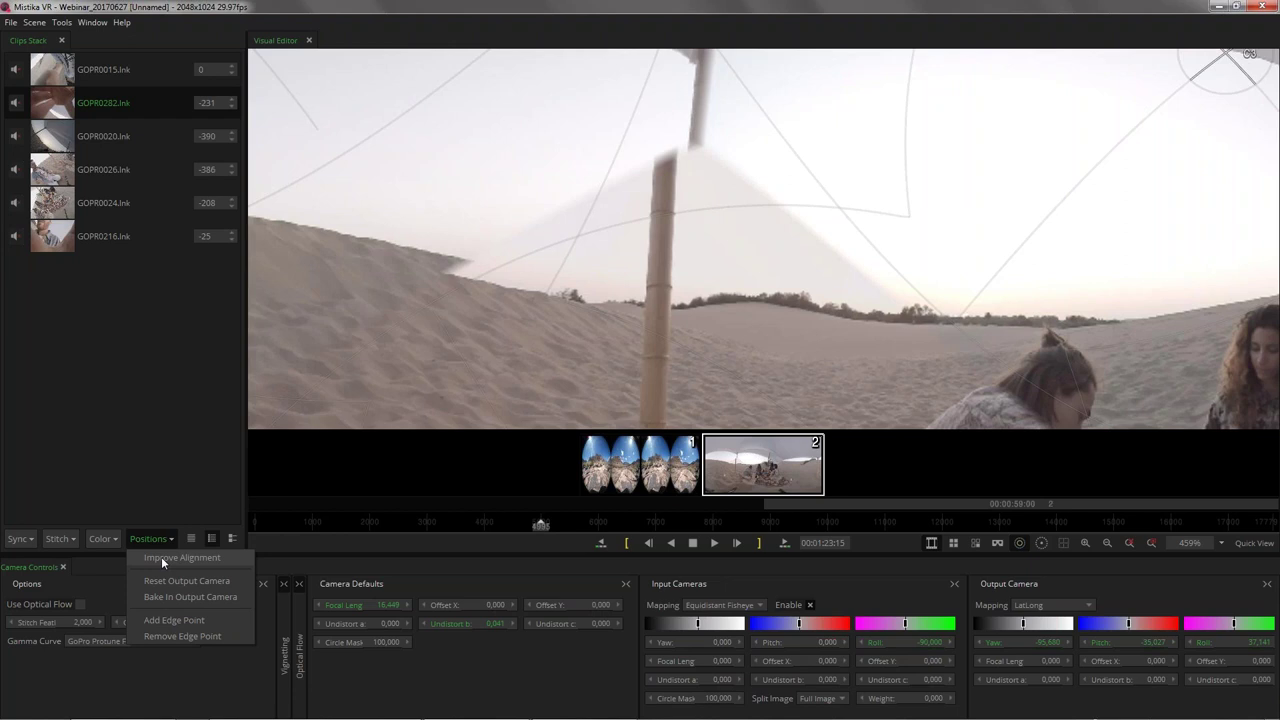
Step: Run Improve Alignment to refine camera positions, check the restitched panorama, and open Color
click(161, 556)
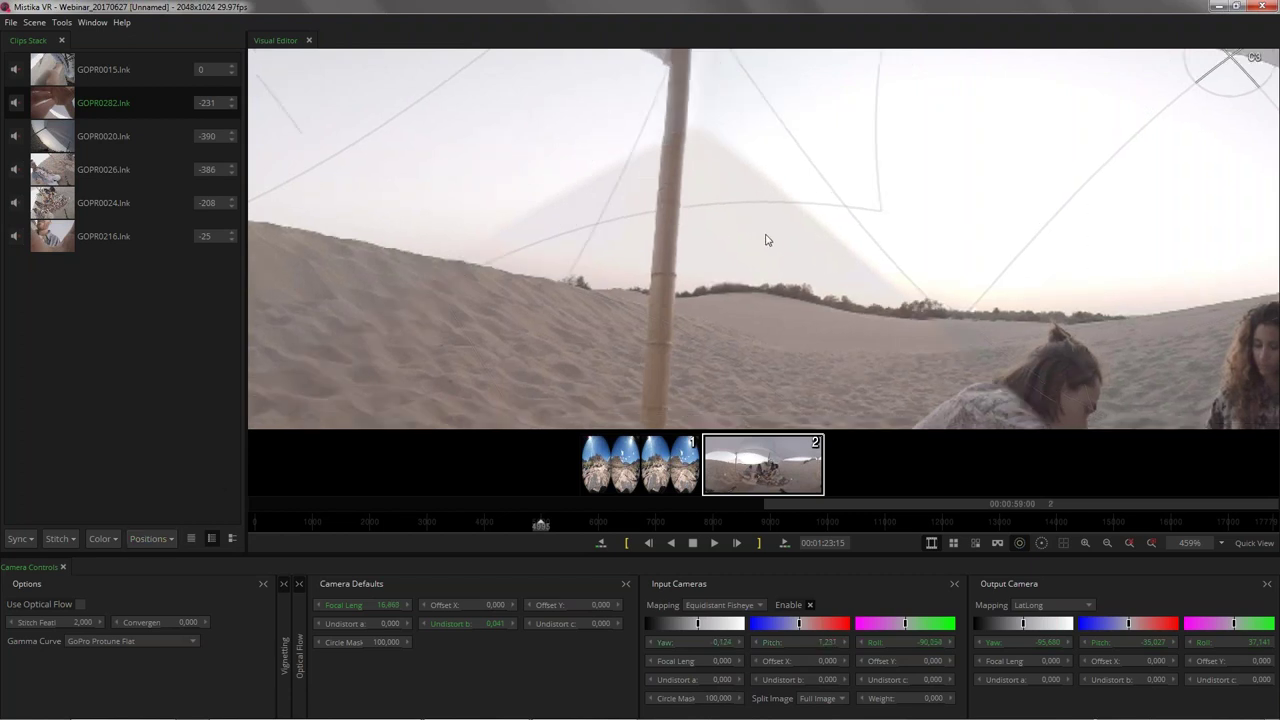
scroll(766, 240, down, 5)
scroll(766, 289, down, 4)
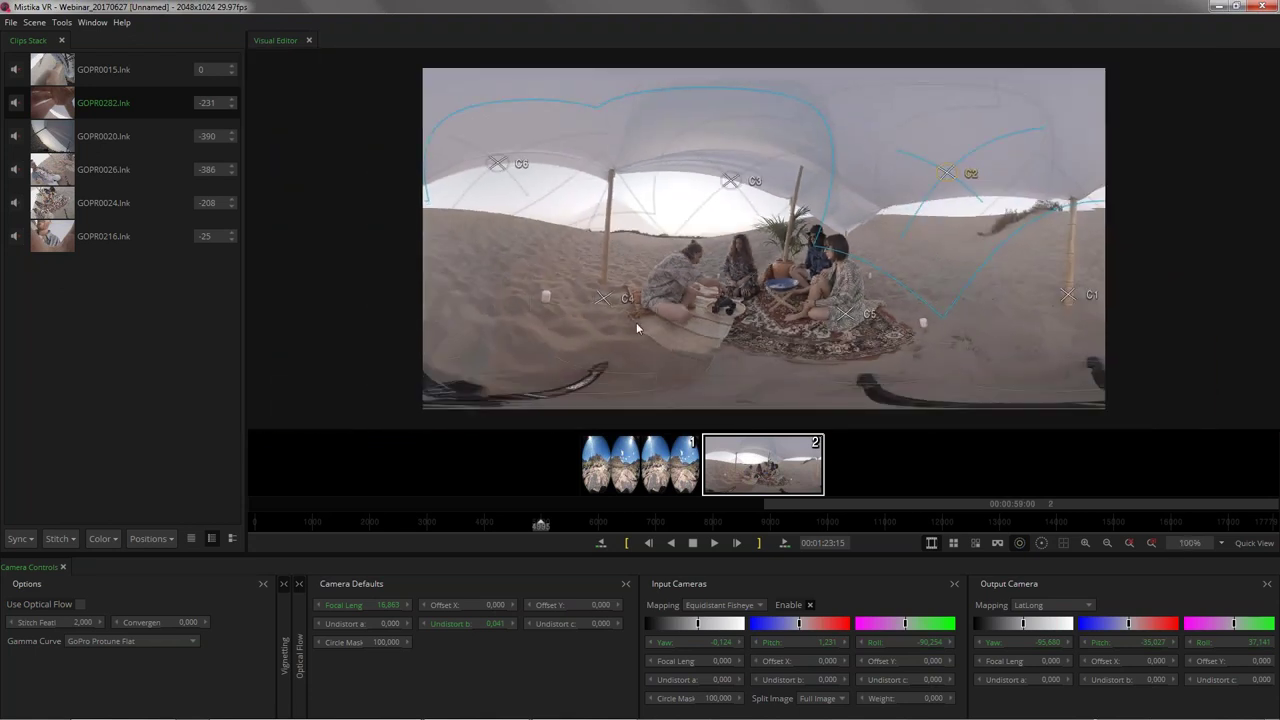
scroll(690, 270, up, 2)
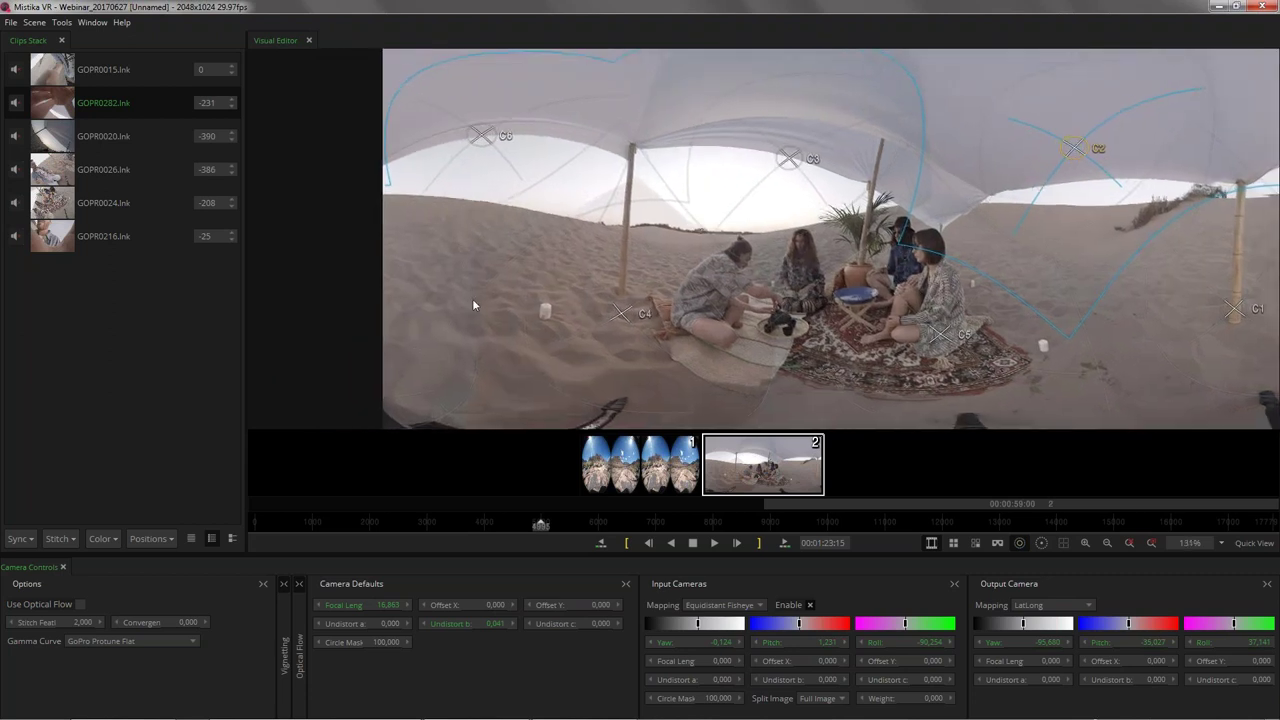
click(102, 540)
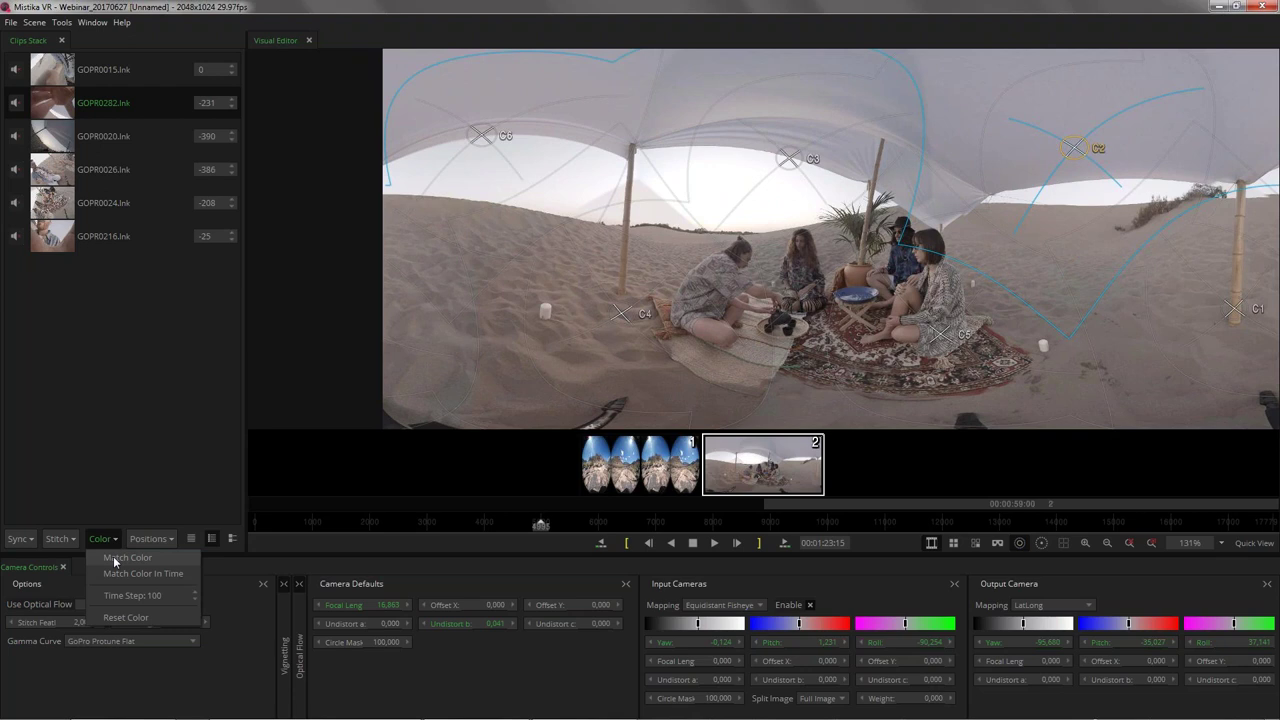
Step: Rematch colours across the cameras and inspect the sand seam by the tent pole
click(113, 556)
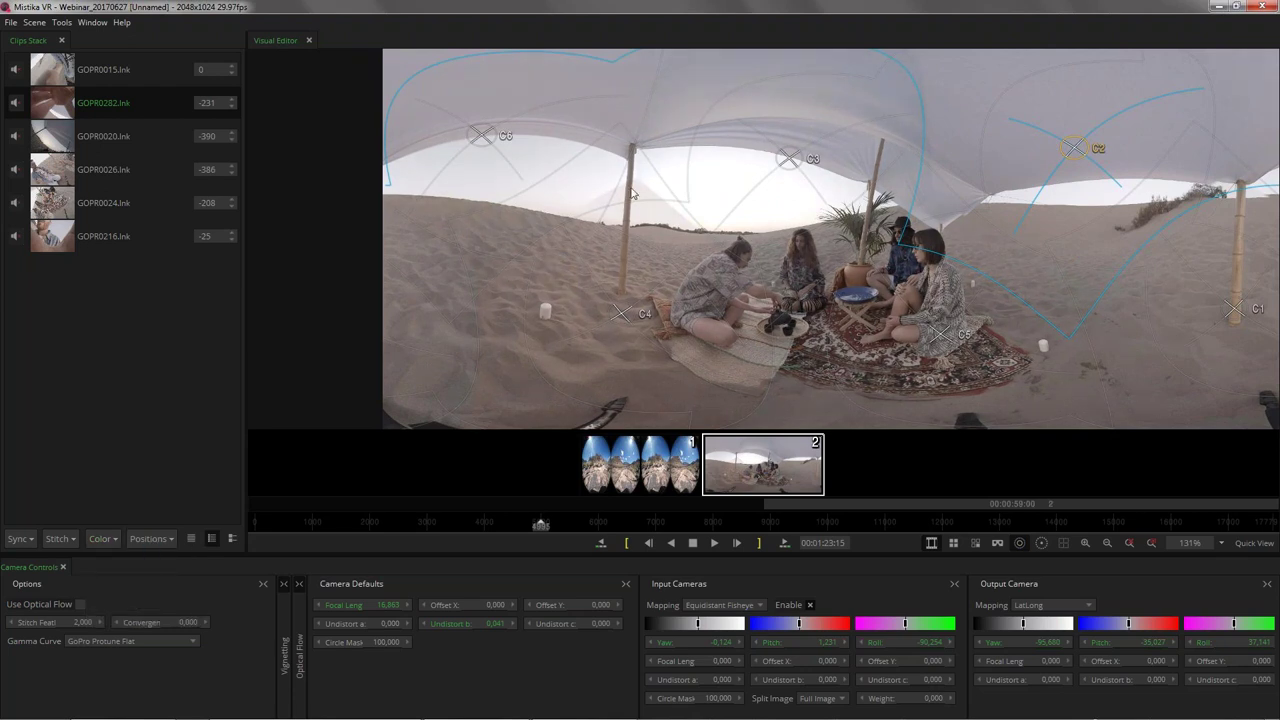
scroll(897, 268, up, 2)
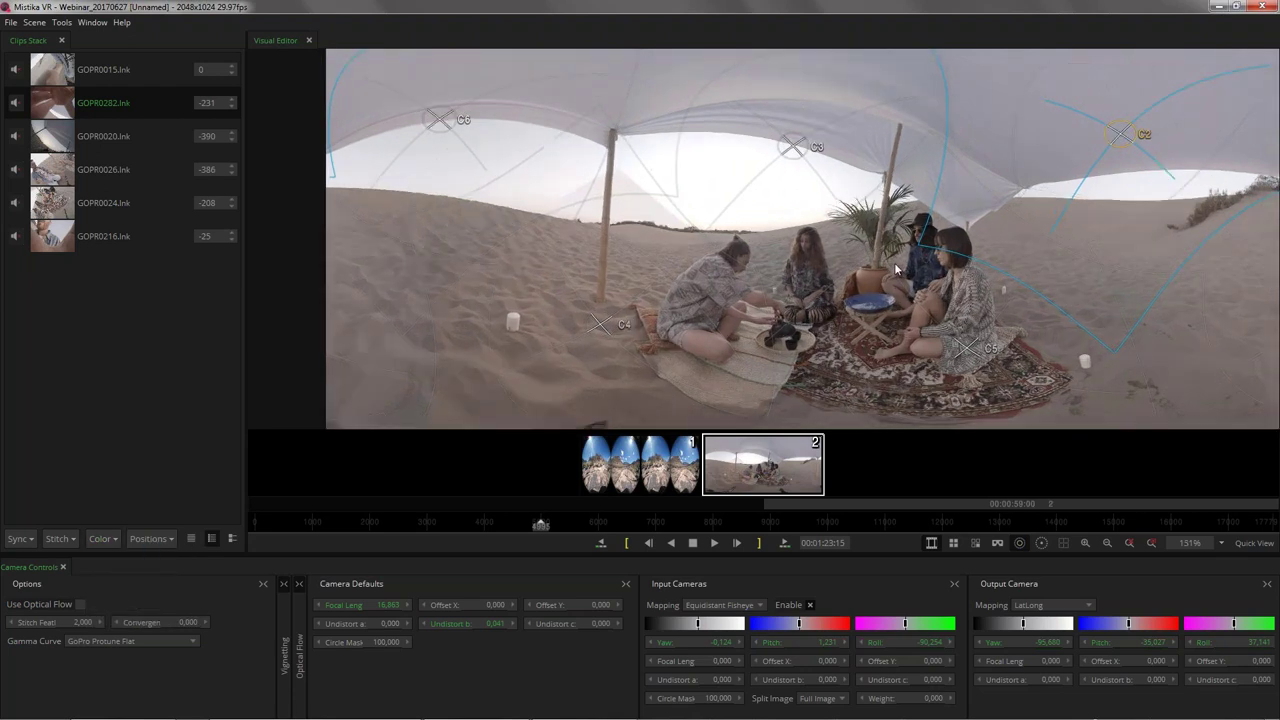
drag(506, 266, 628, 249)
scroll(631, 249, up, 3)
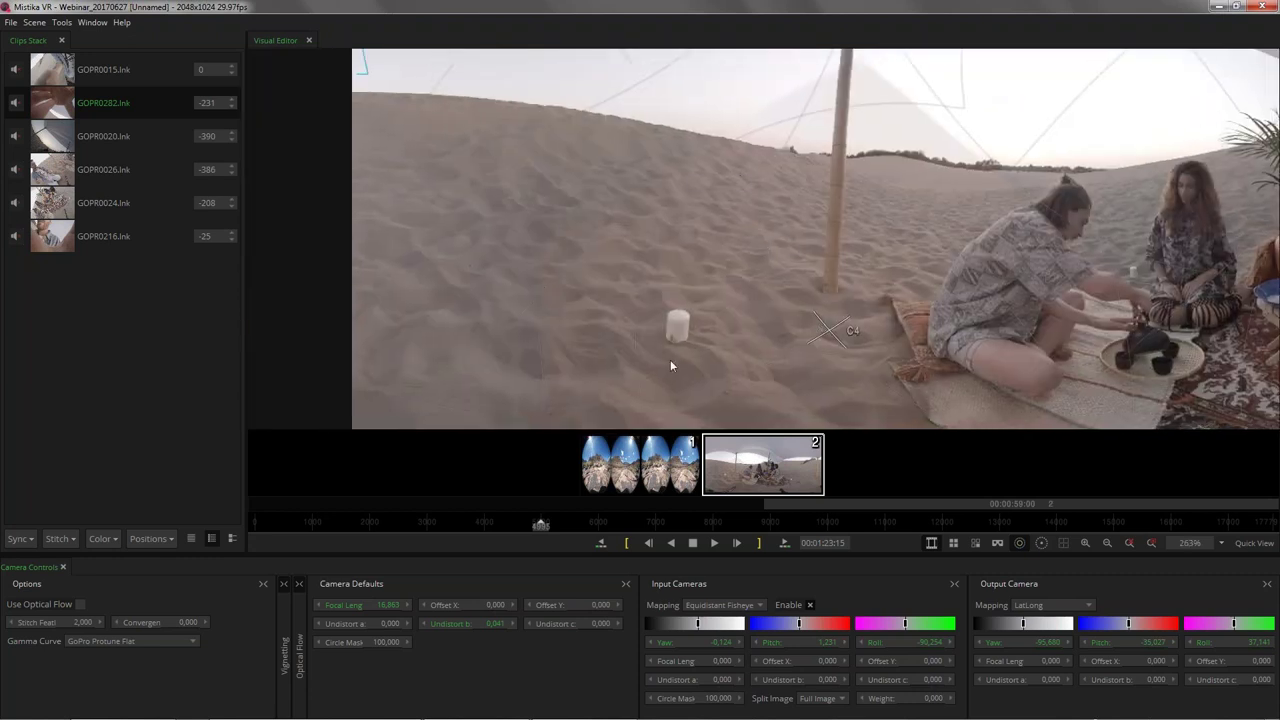
Step: Change Stitch Feather from 2.000 to 0.000 while following the seam in the view
mouse_move(100, 622)
mouse_down()
mouse_move(231, 623)
mouse_move(80, 630)
mouse_up()
scroll(792, 188, up, 2)
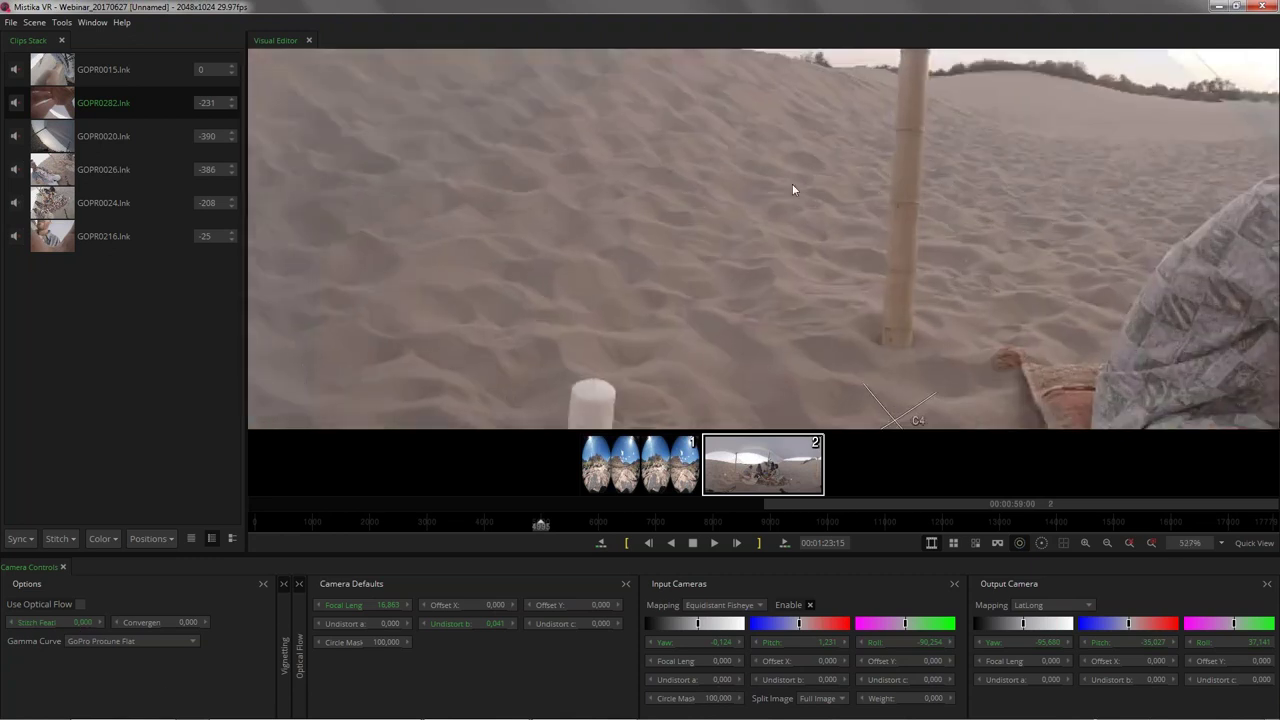
drag(792, 188, 969, 356)
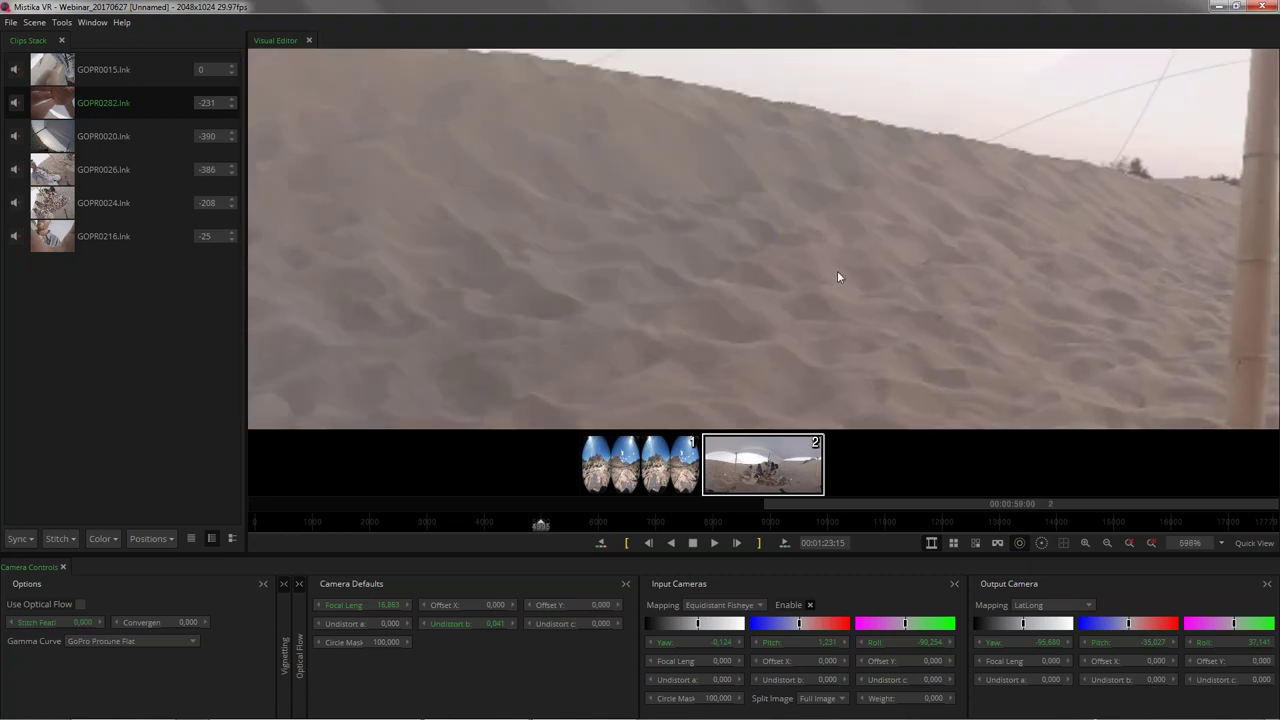
scroll(838, 277, down, 4)
Step: Select camera C4 (GOPR0026) and zoom to the sand seam near it
click(857, 330)
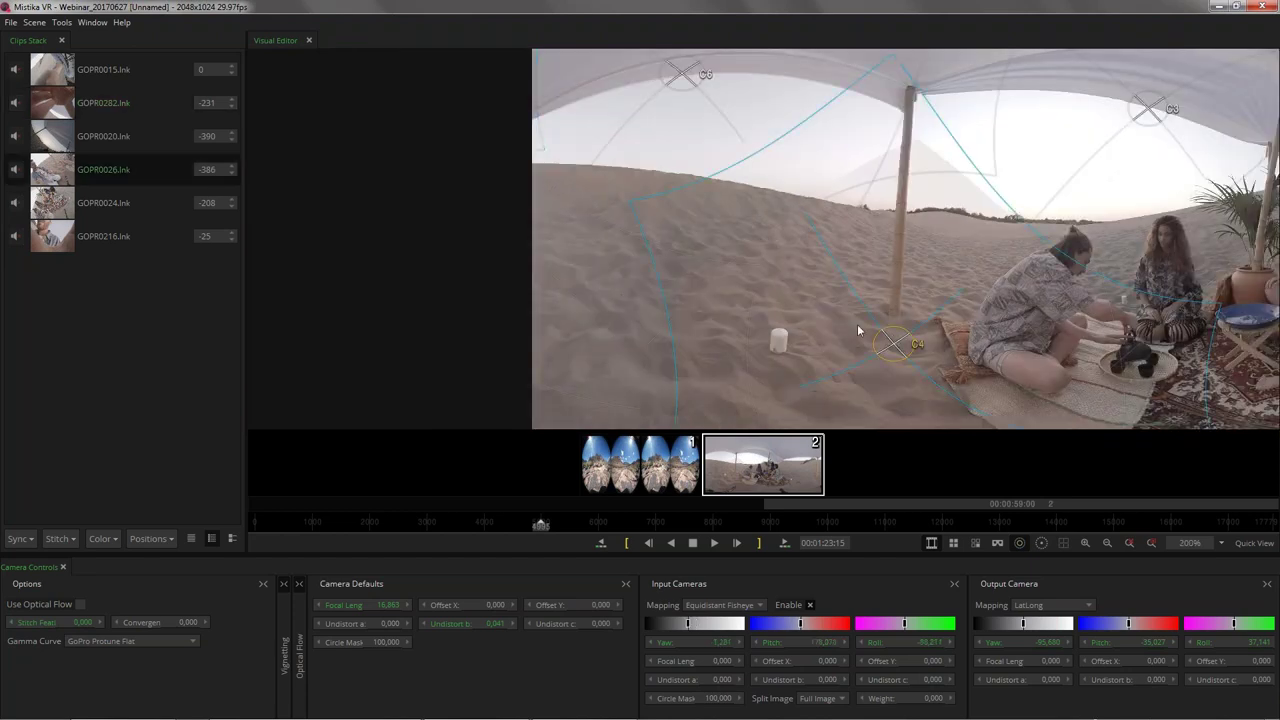
scroll(857, 330, up, 3)
drag(857, 330, 814, 283)
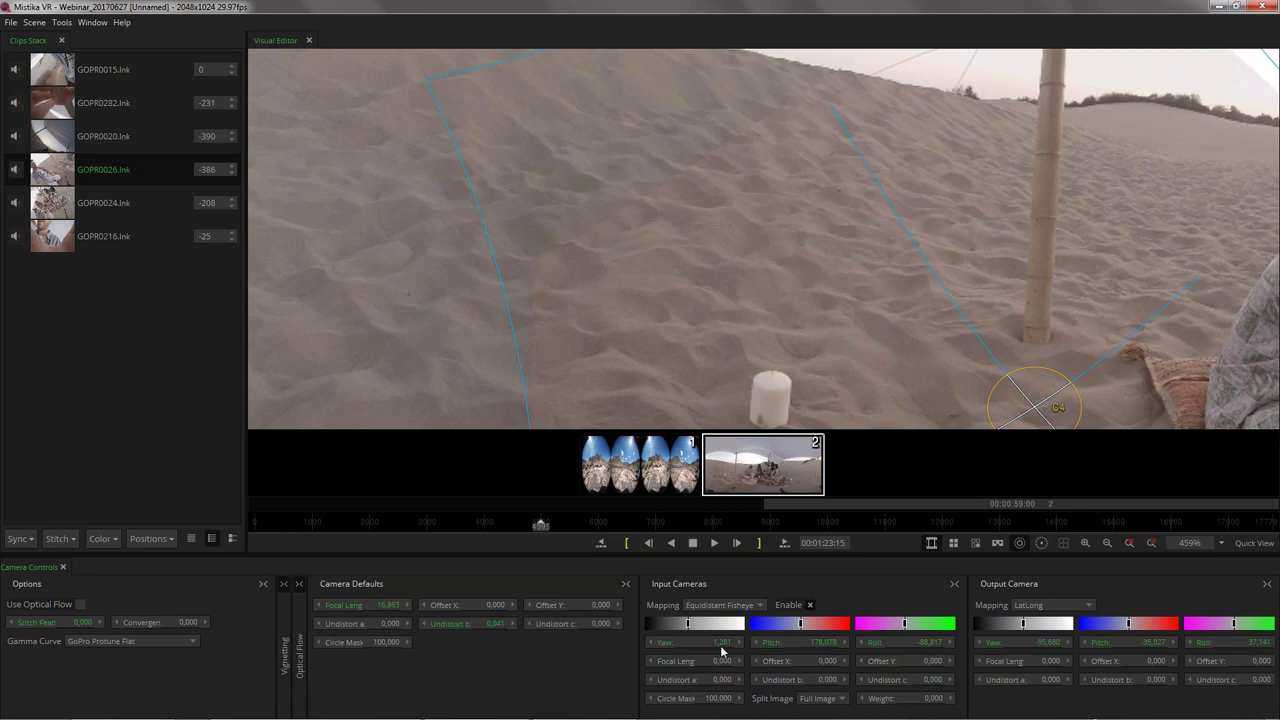
Step: Make camera C4 slightly cooler and darker with small temperature and gain reductions
mouse_move(801, 625)
drag(801, 625, 798, 625)
mouse_move(904, 625)
mouse_move(690, 627)
drag(688, 625, 685, 625)
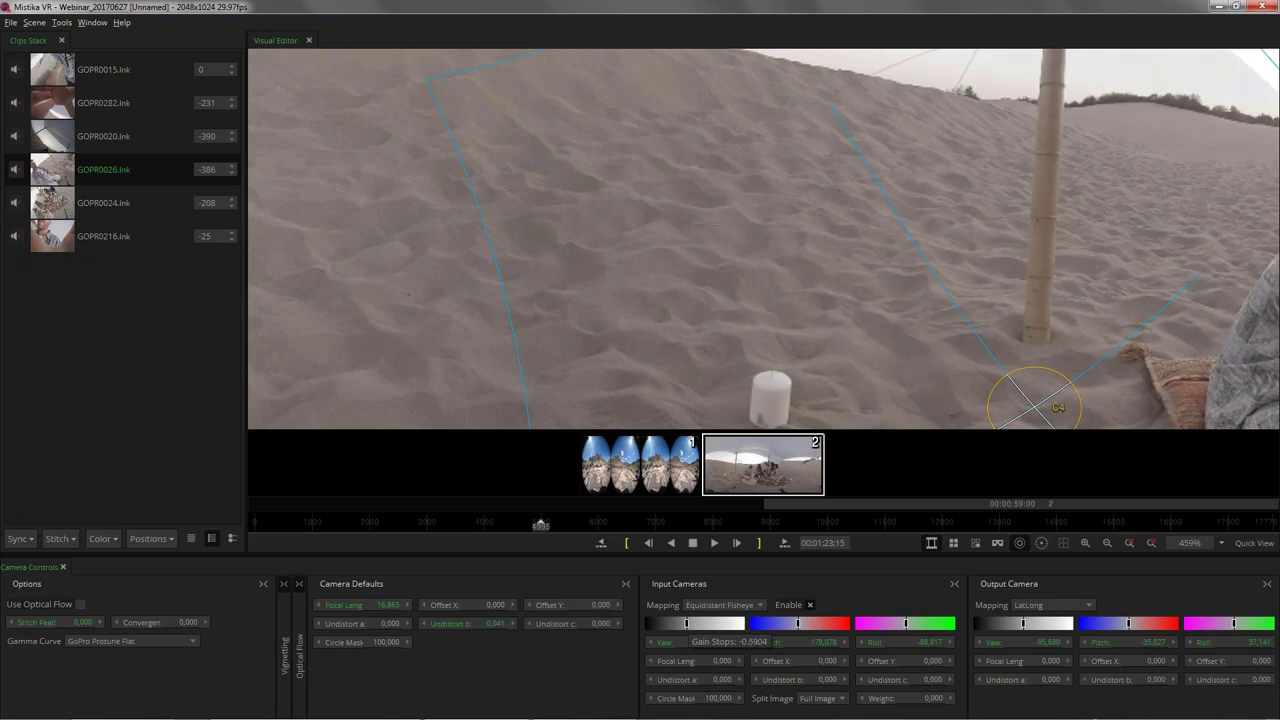
scroll(843, 237, down, 10)
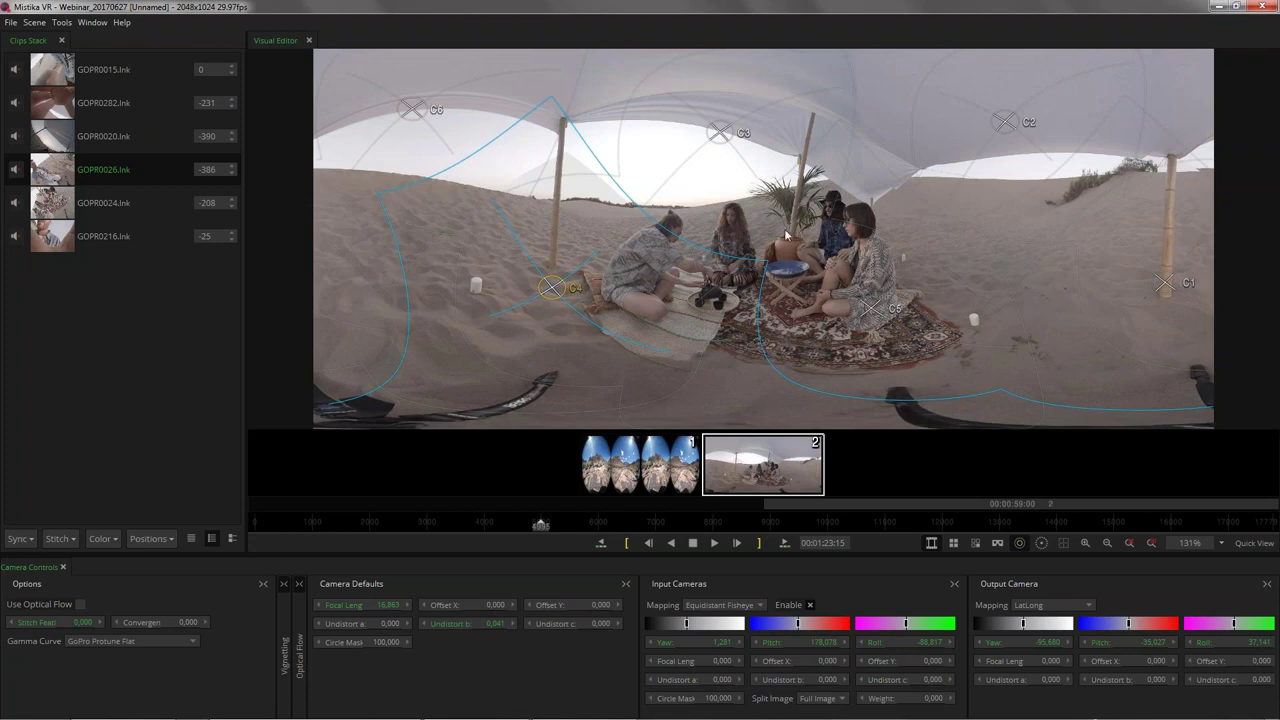
Step: Switch to the perspective VR preview and look up toward the tent pole
scroll(590, 267, up, 3)
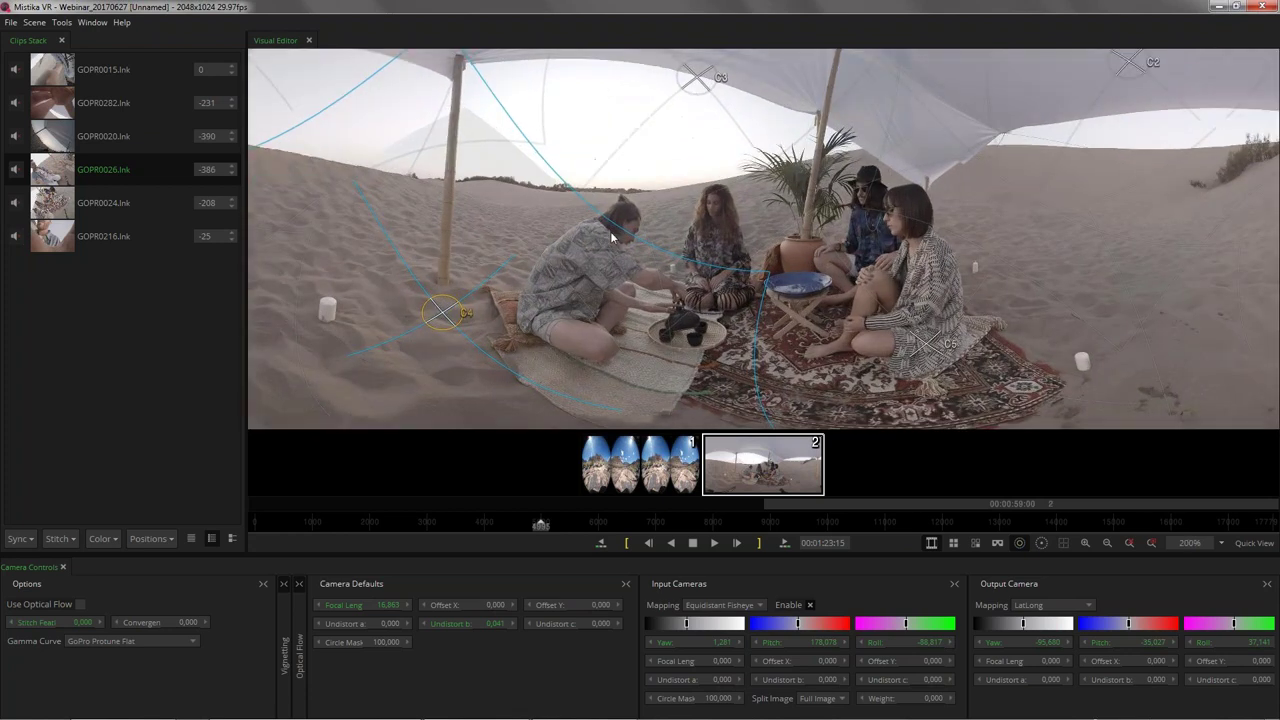
drag(872, 260, 1022, 260)
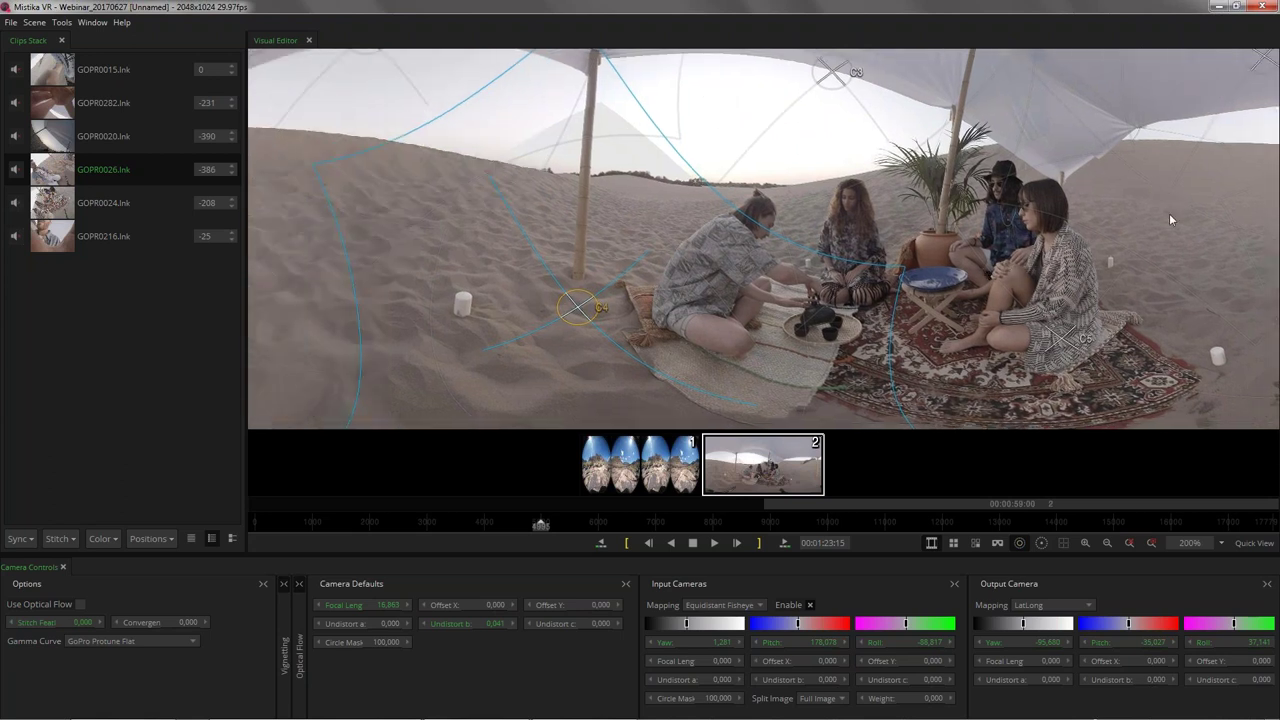
scroll(752, 235, down, 3)
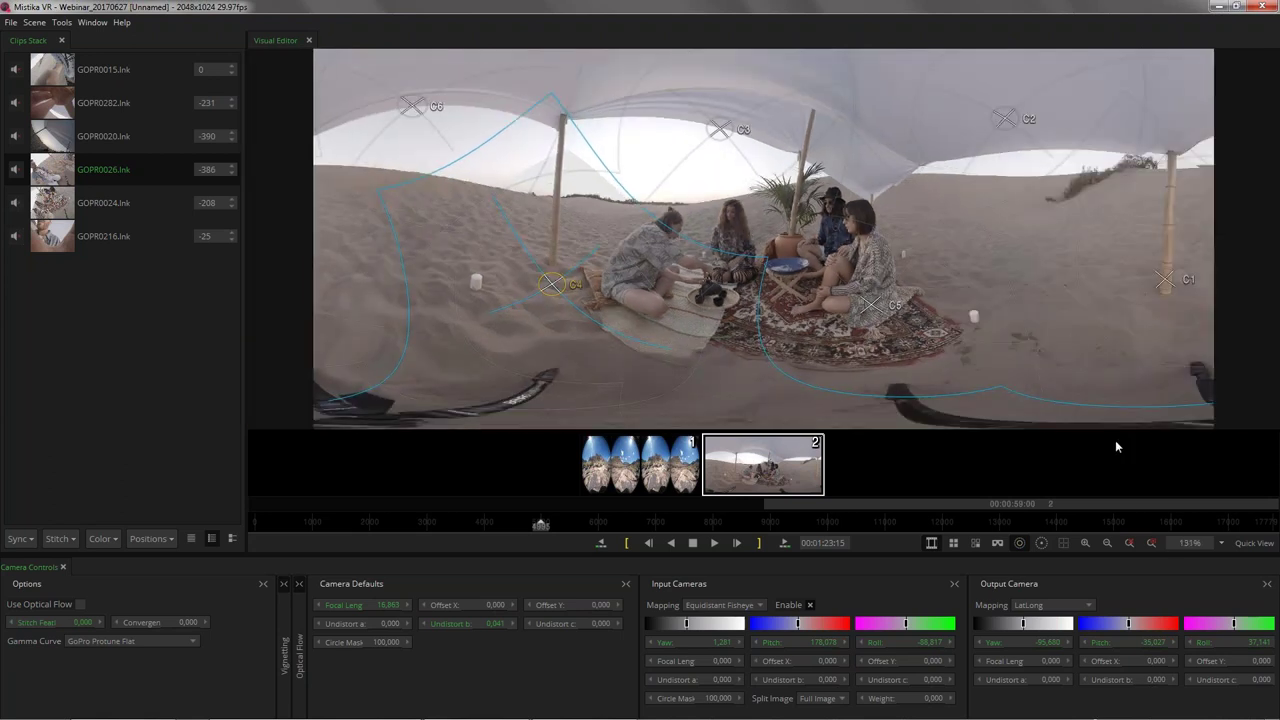
click(997, 543)
drag(1125, 87, 1105, 68)
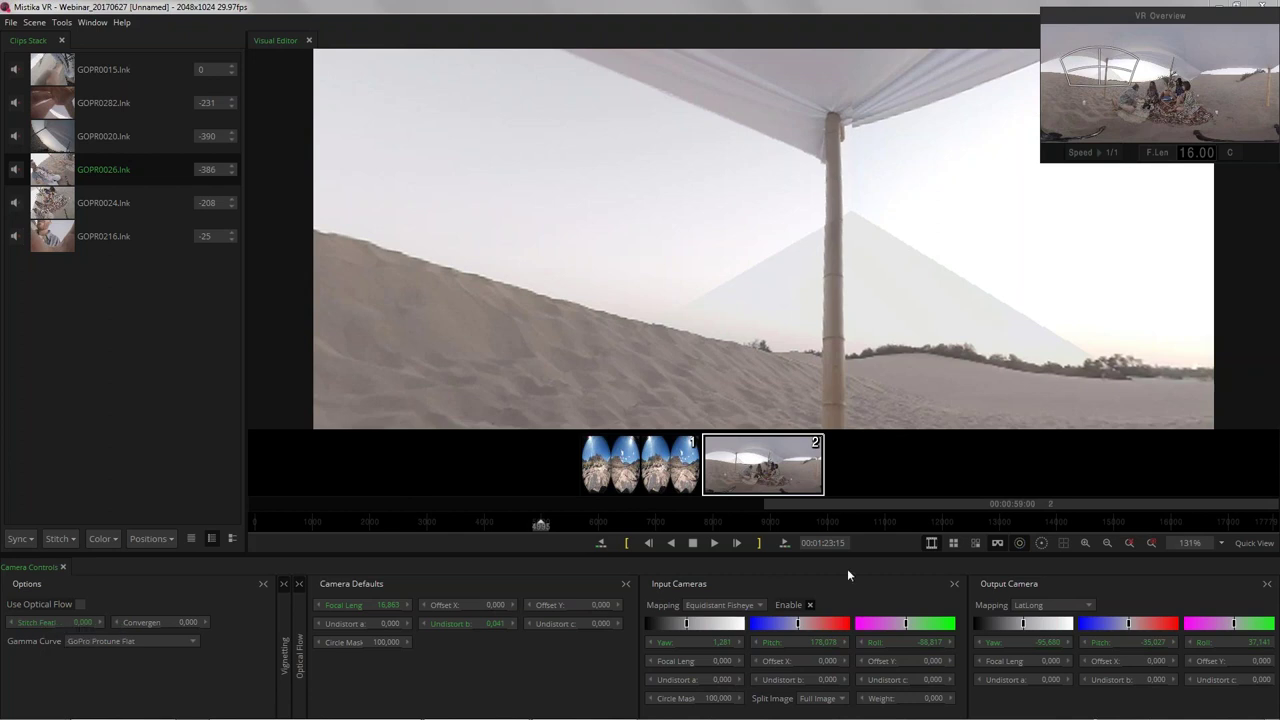
Step: Widen Stitch Feather to 50.000 and return to the flat lat-long panorama
drag(73, 622, 155, 637)
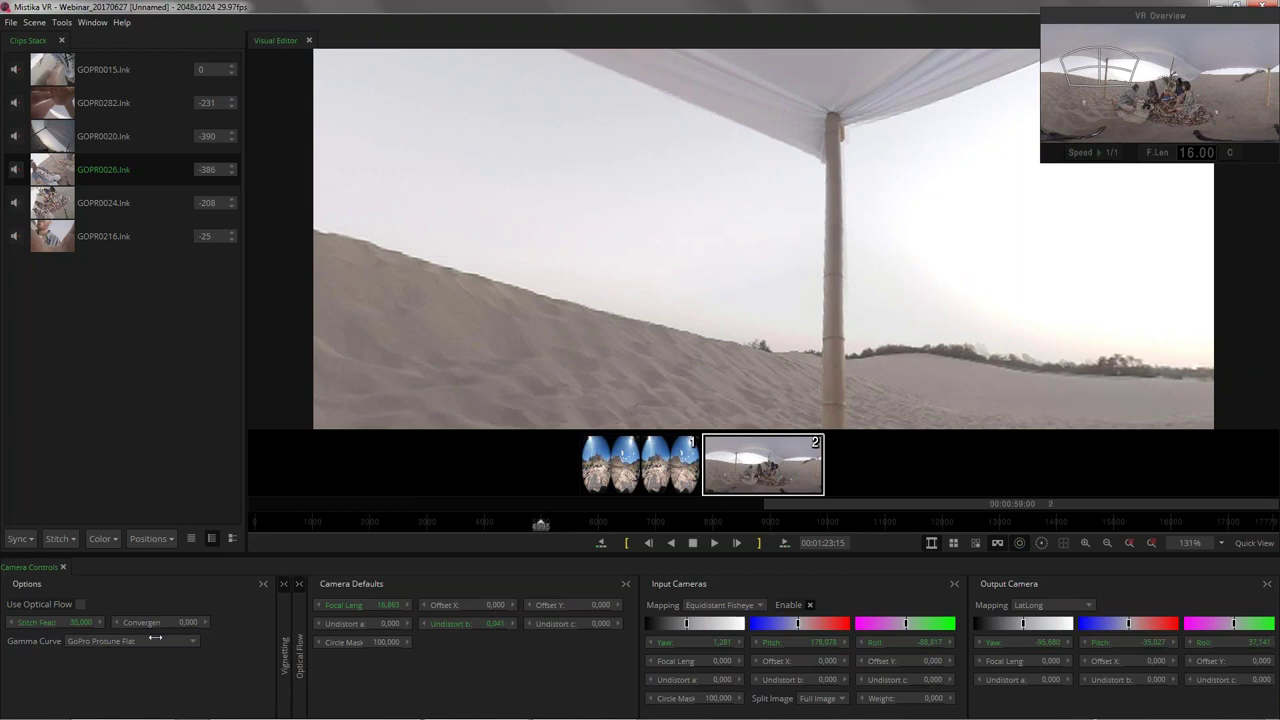
scroll(950, 160, down, 2)
scroll(936, 173, up, 1)
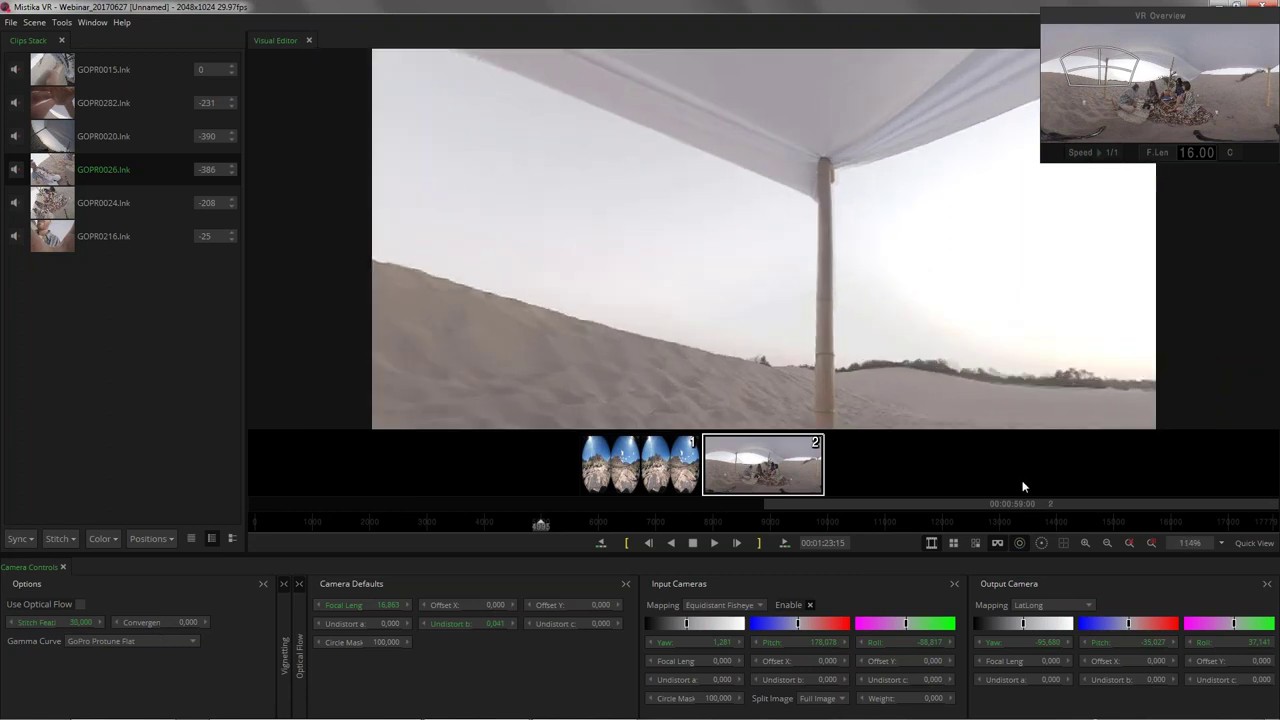
click(998, 543)
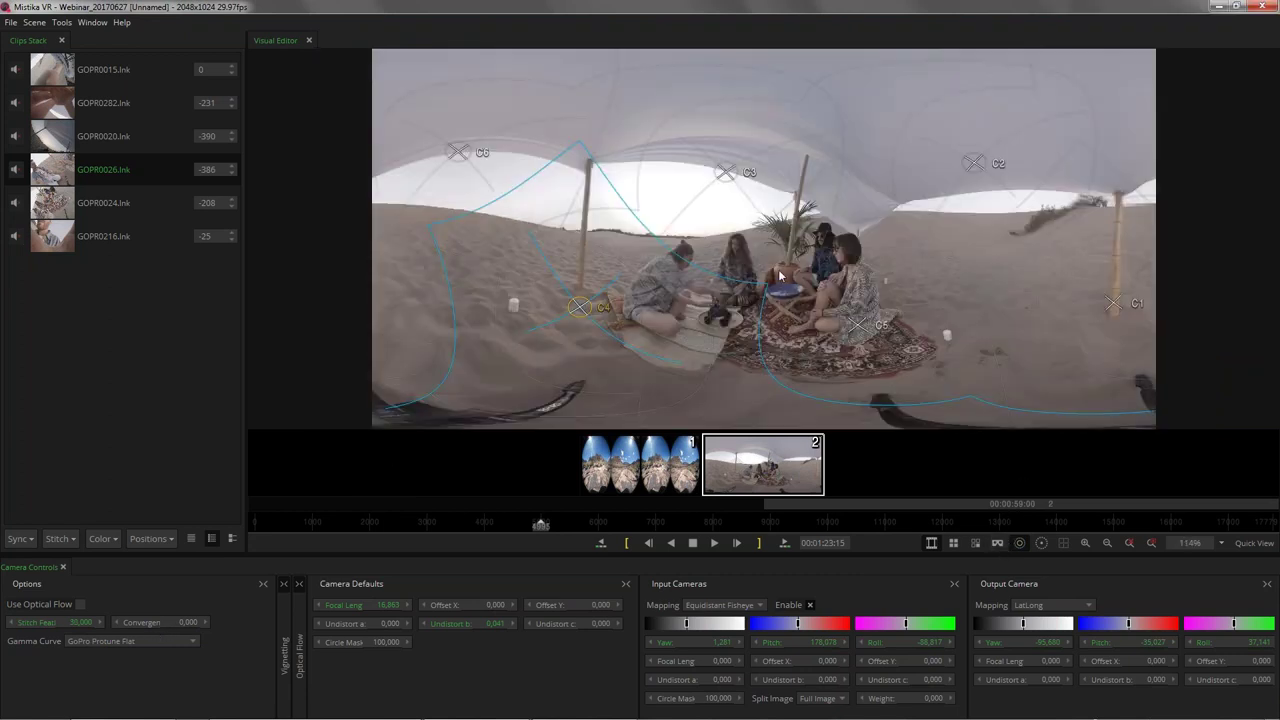
Step: Level the panorama's horizon using the levelling guide
scroll(779, 275, up, 5)
scroll(707, 252, up, 3)
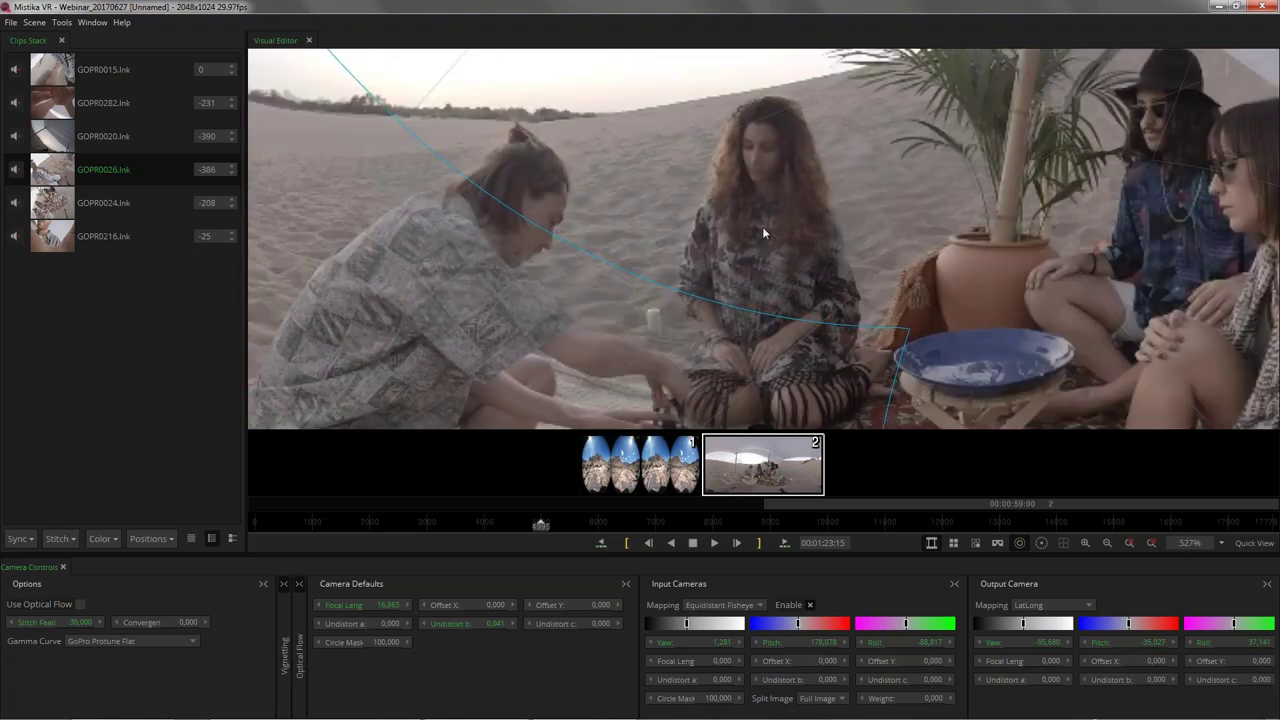
scroll(756, 277, up, 1)
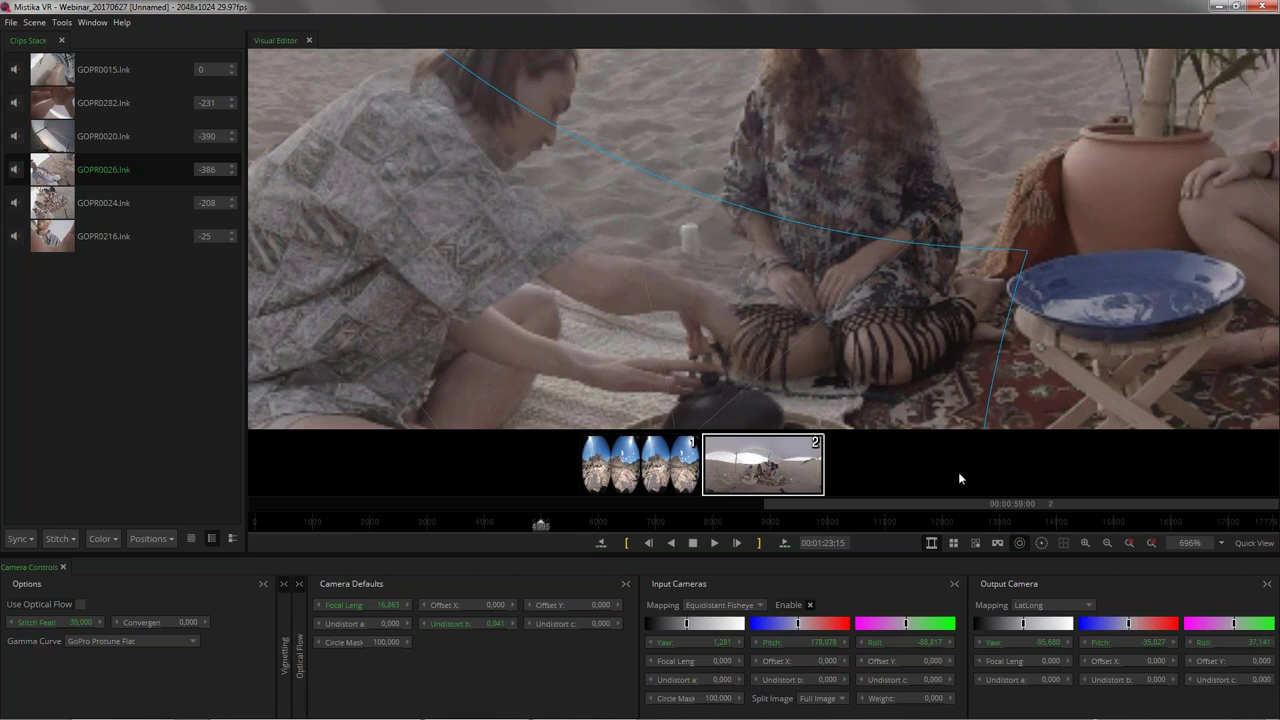
click(1041, 543)
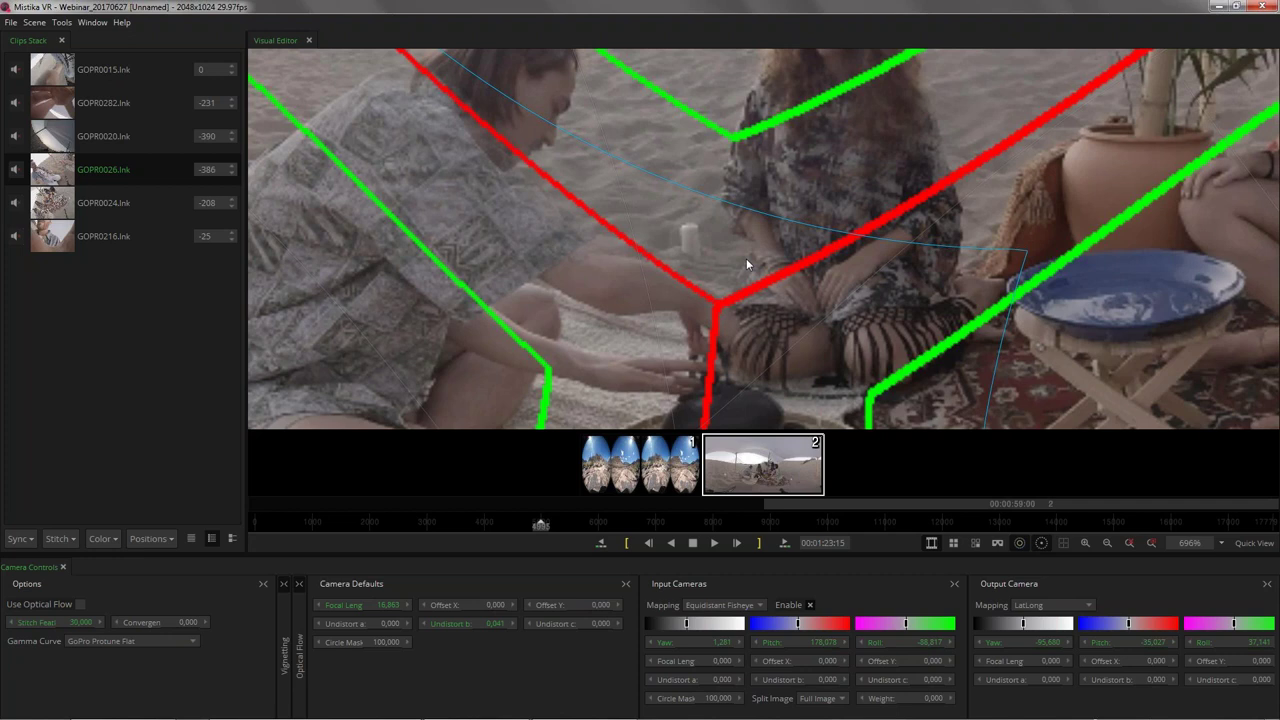
drag(594, 185, 577, 244)
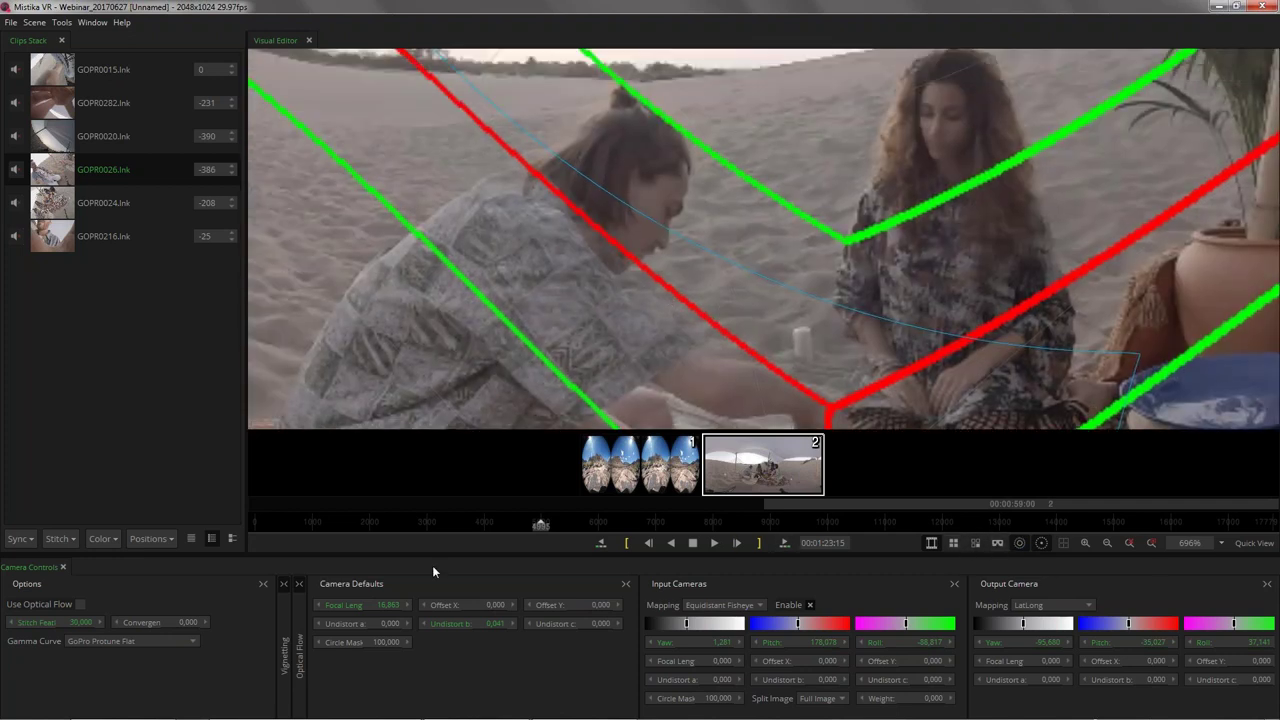
Step: Enable Use Optical Flow, comparing the seams around the man with it off and on
click(1039, 545)
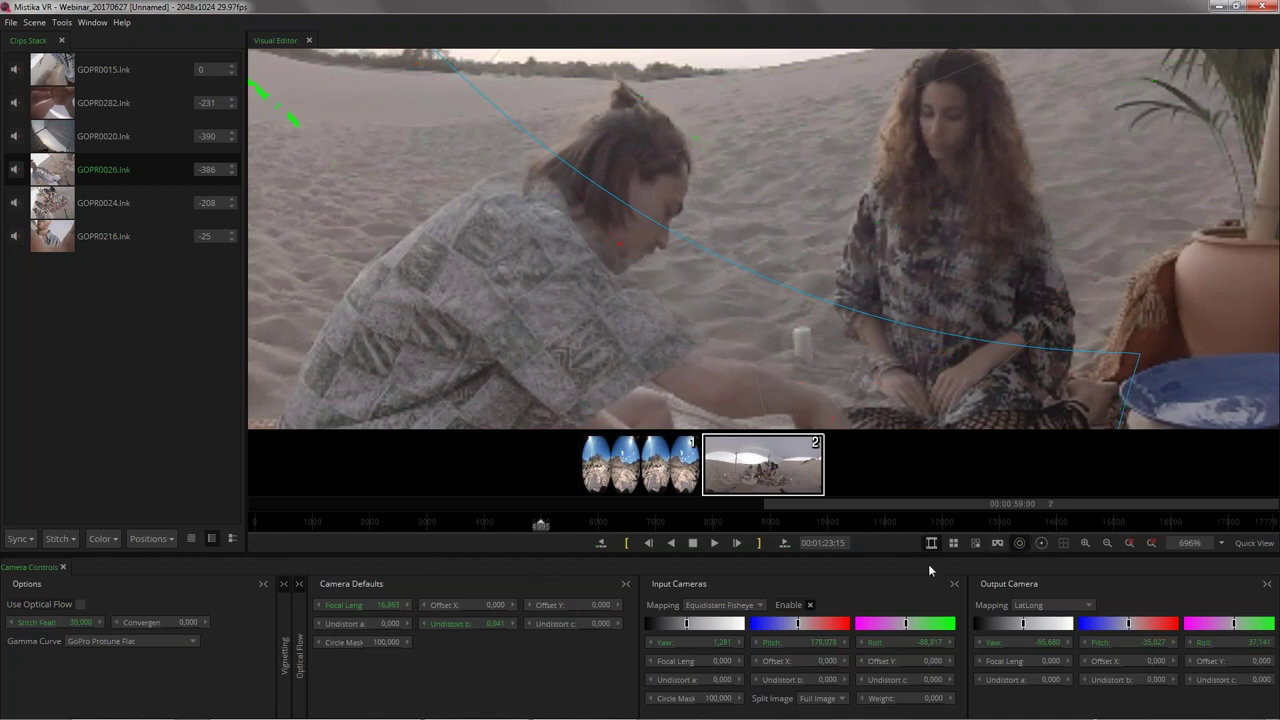
click(80, 604)
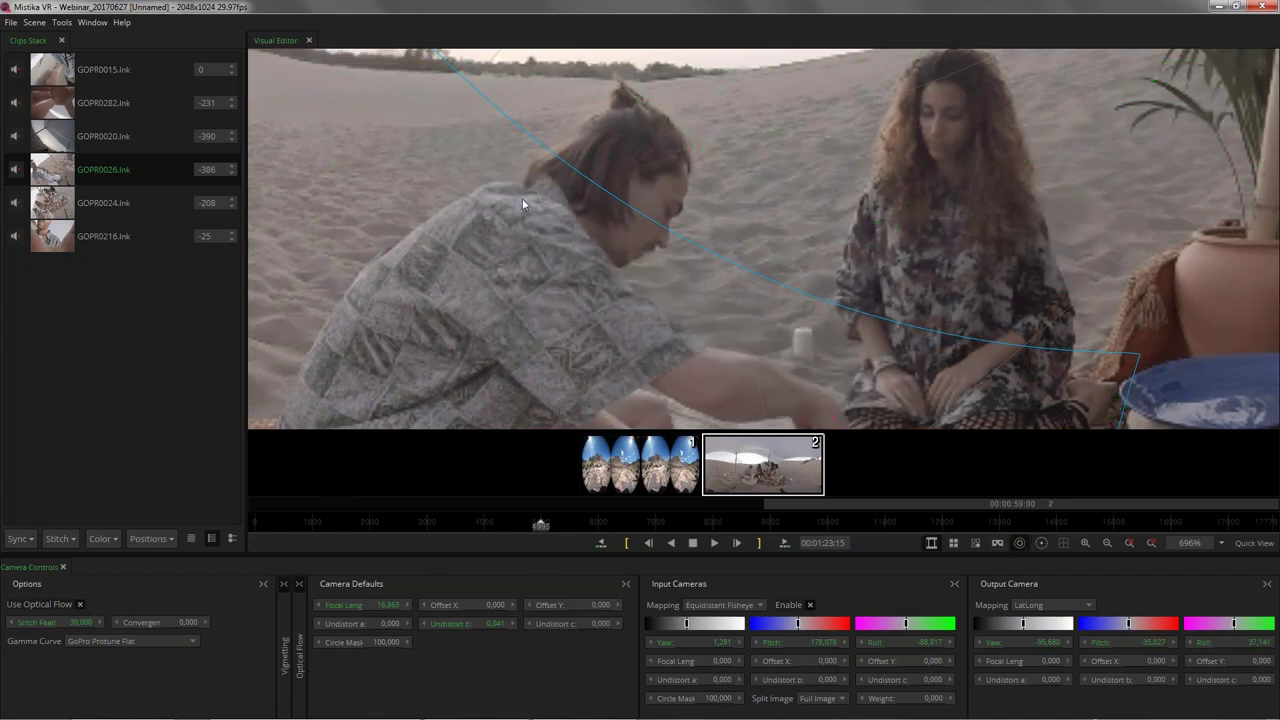
drag(678, 358, 540, 110)
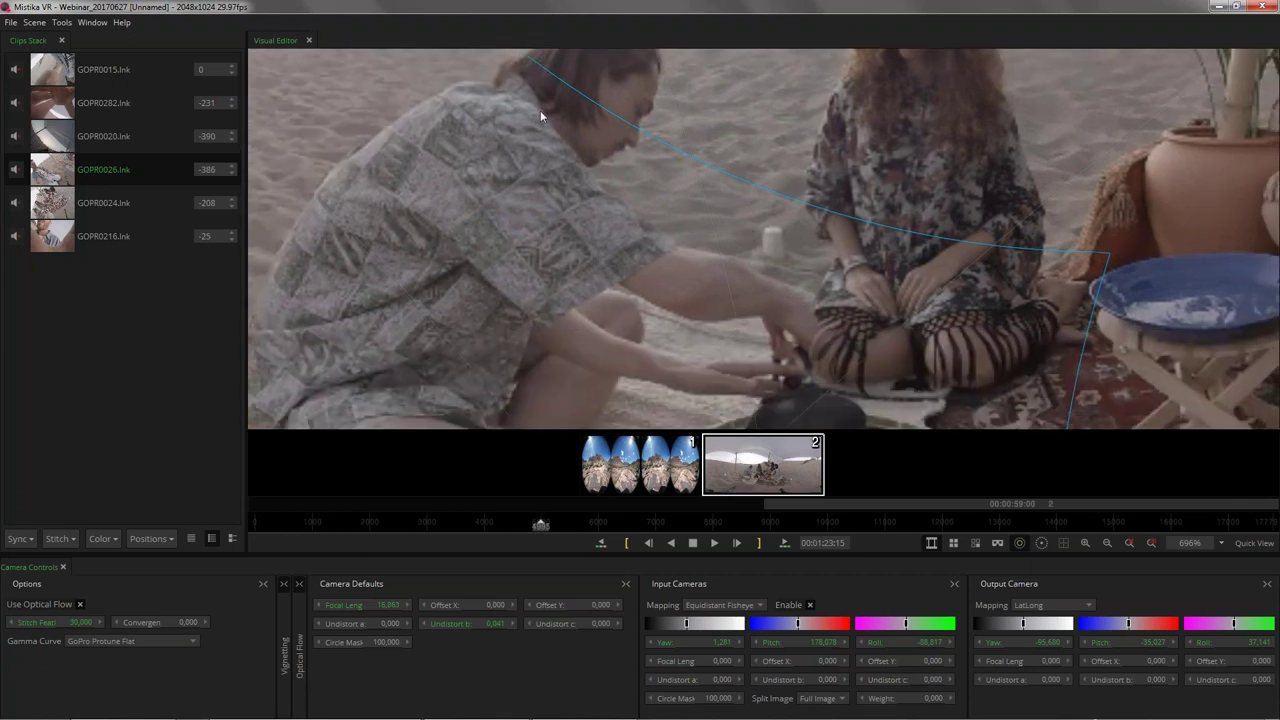
drag(725, 267, 644, 317)
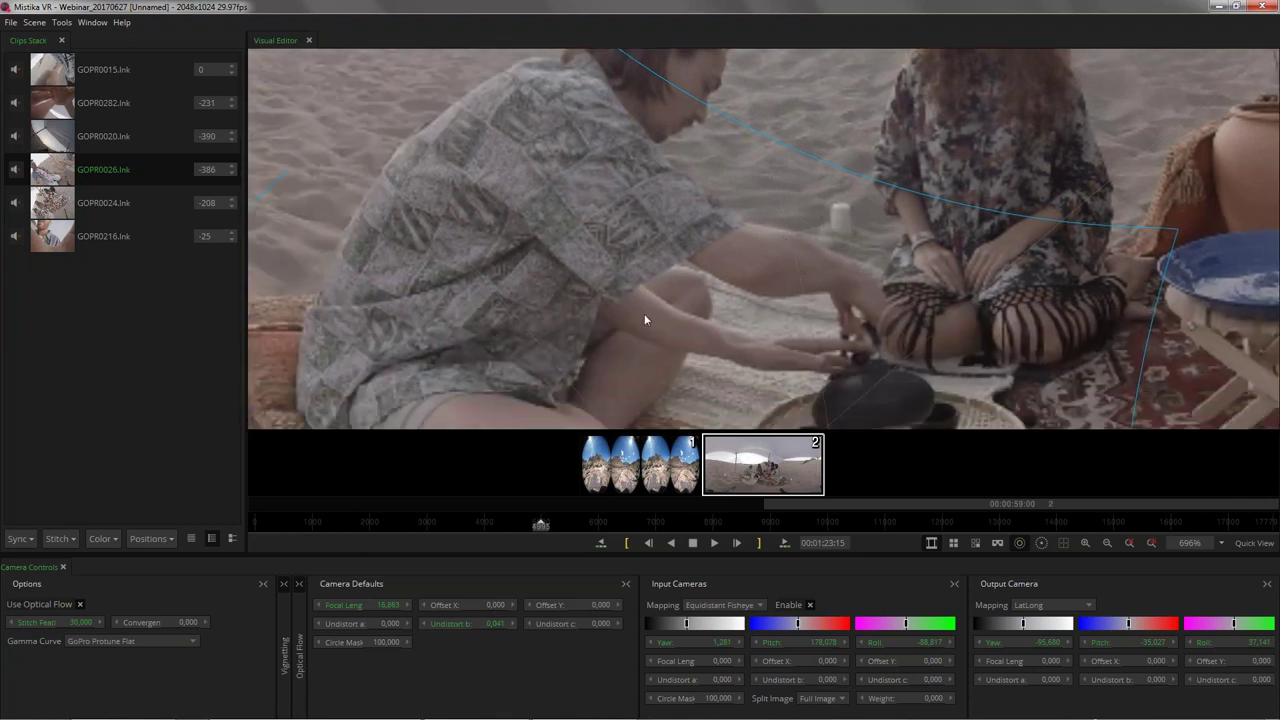
click(80, 605)
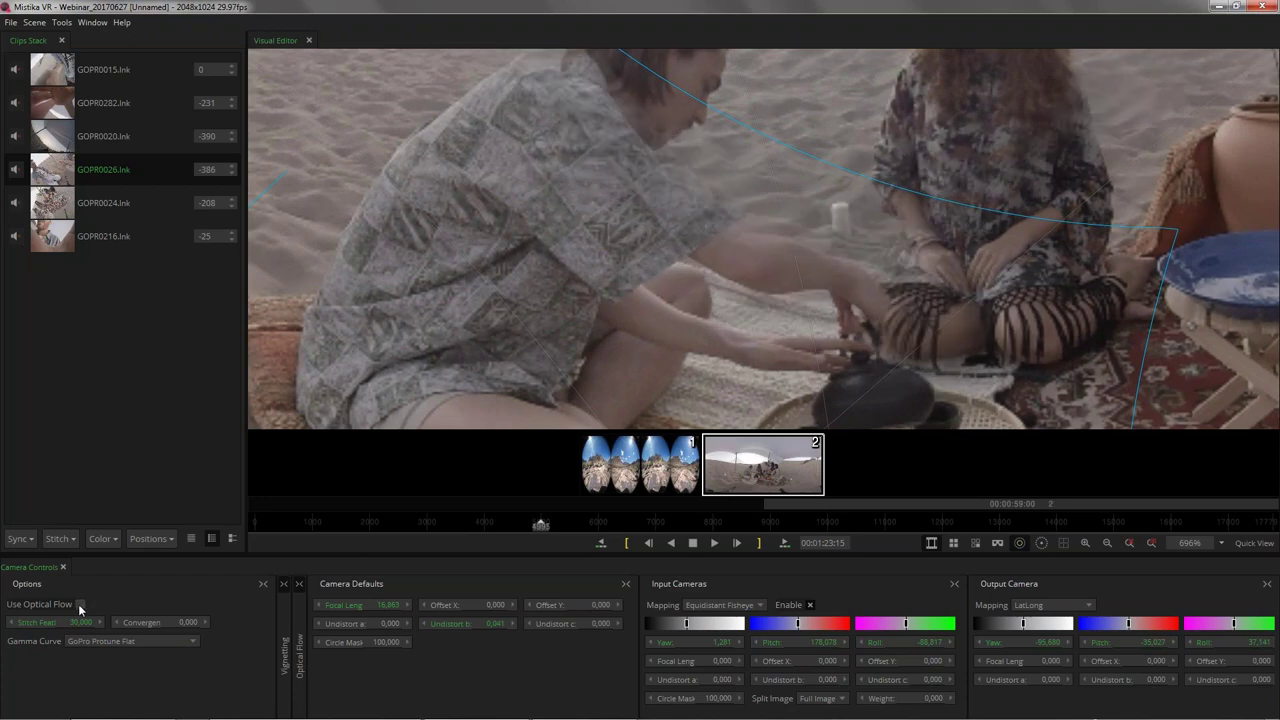
click(80, 605)
Step: Zoom out and scrub the clip, checking the stitch around 00:01:15 and 00:02:03
scroll(1014, 254, down, 3)
scroll(1008, 259, down, 5)
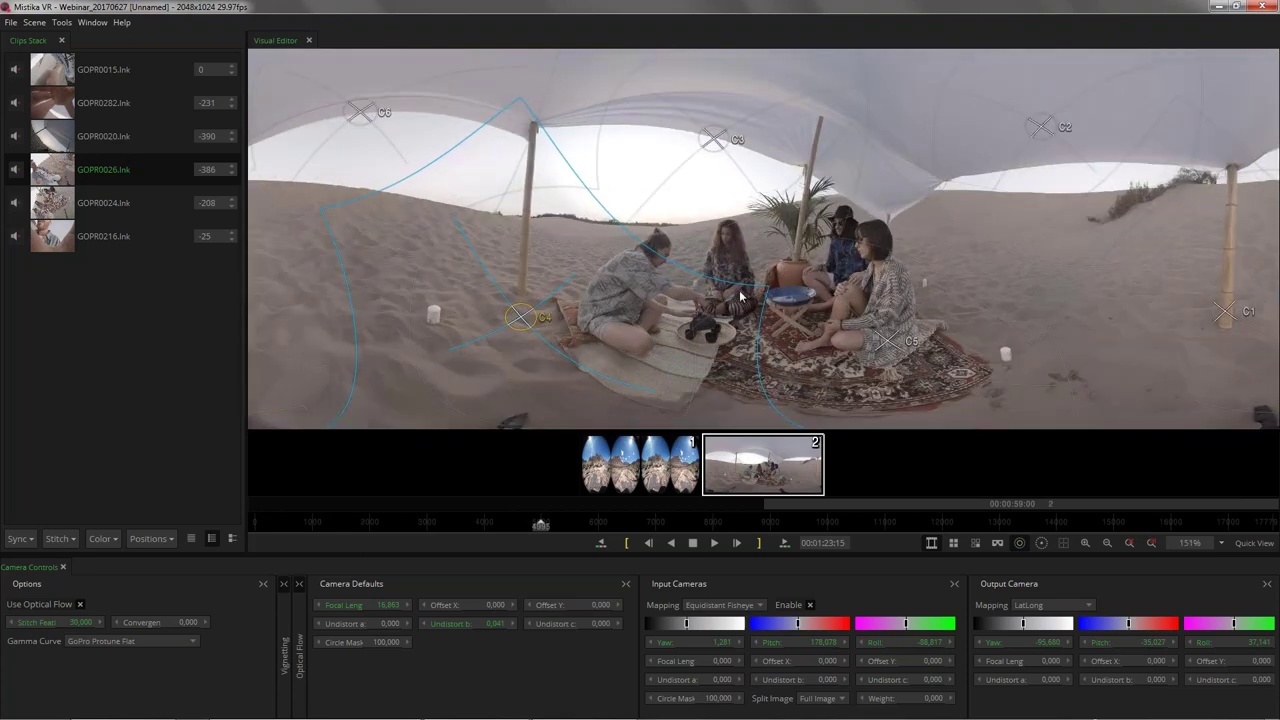
scroll(745, 290, down, 2)
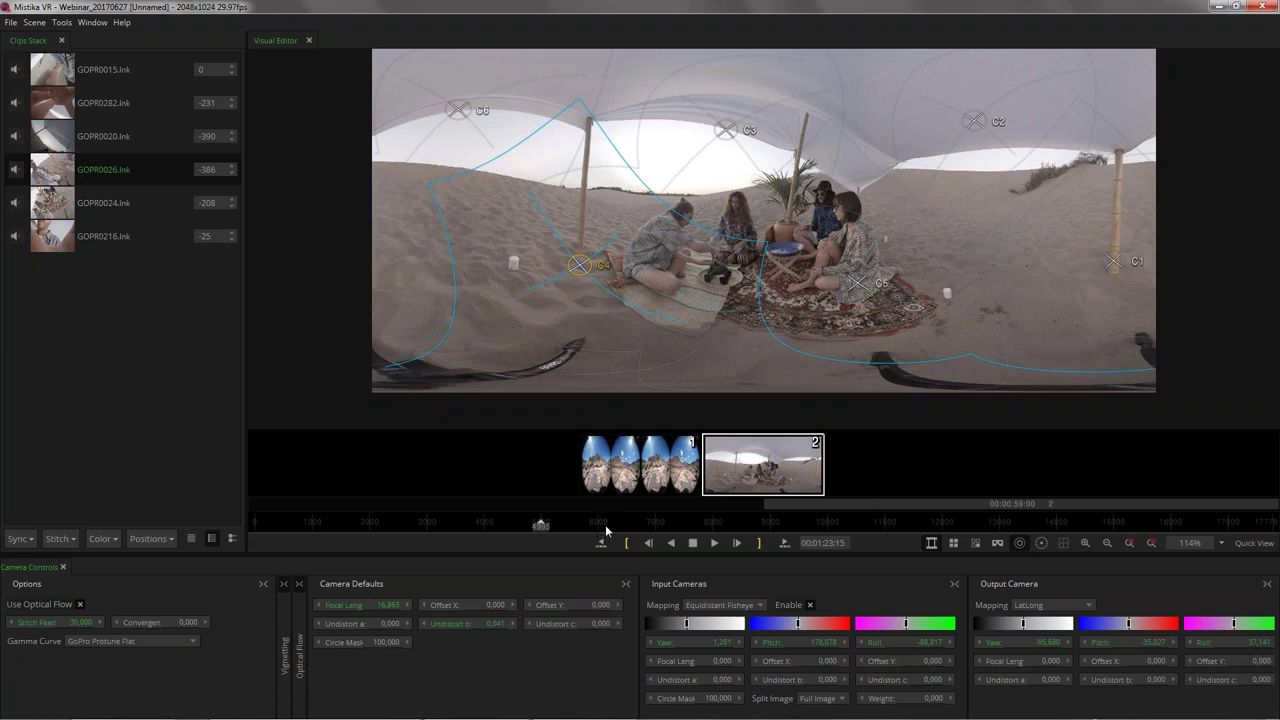
key(Left)
key(Left)
key(Left)
key(Left)
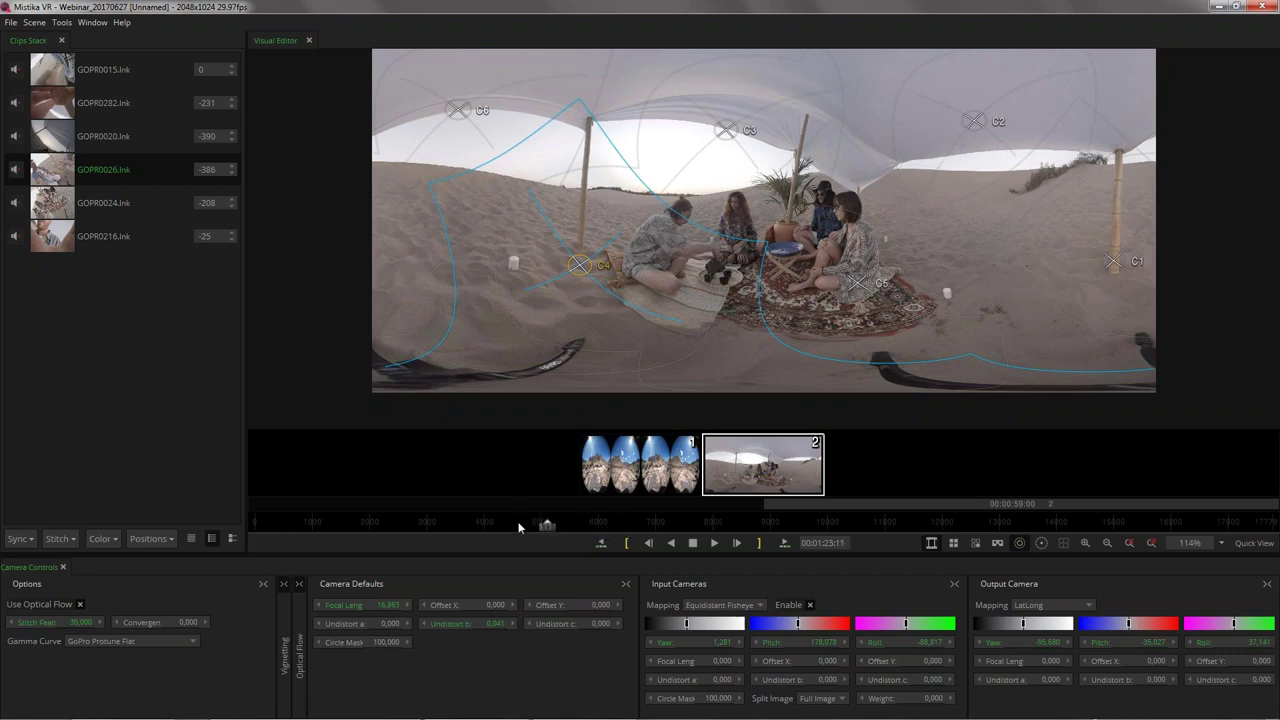
key(Up)
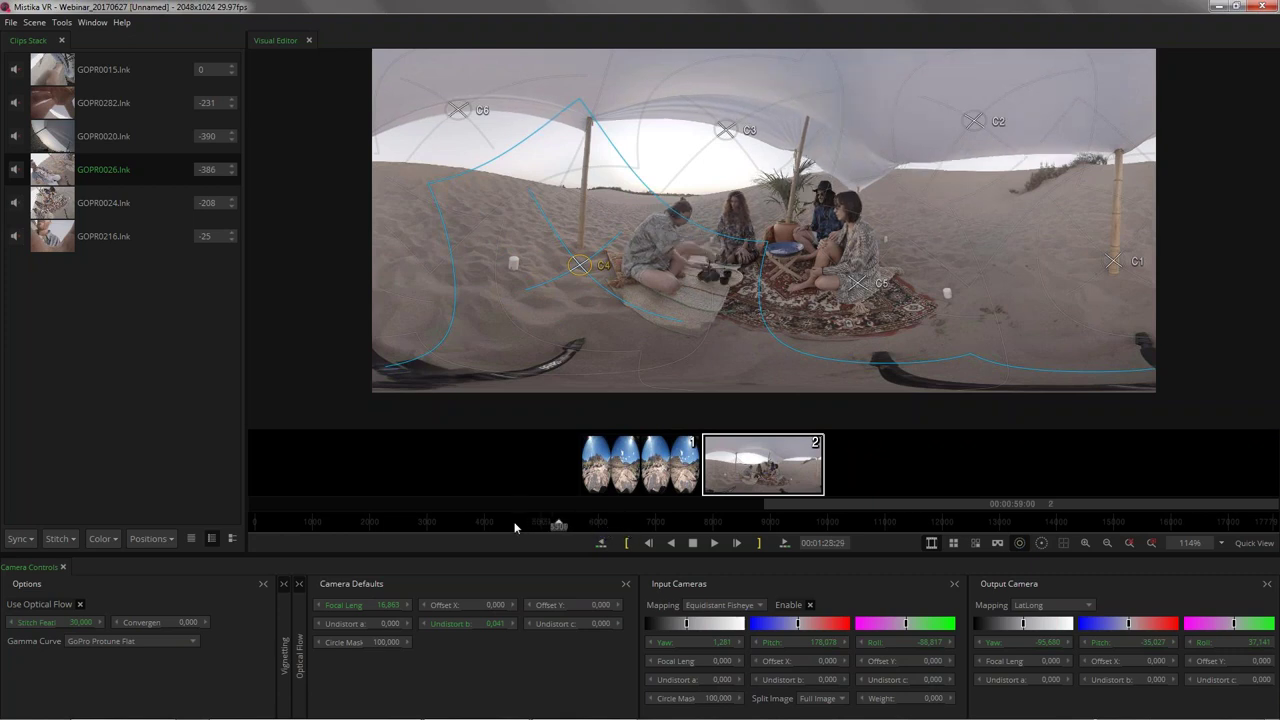
key(Up)
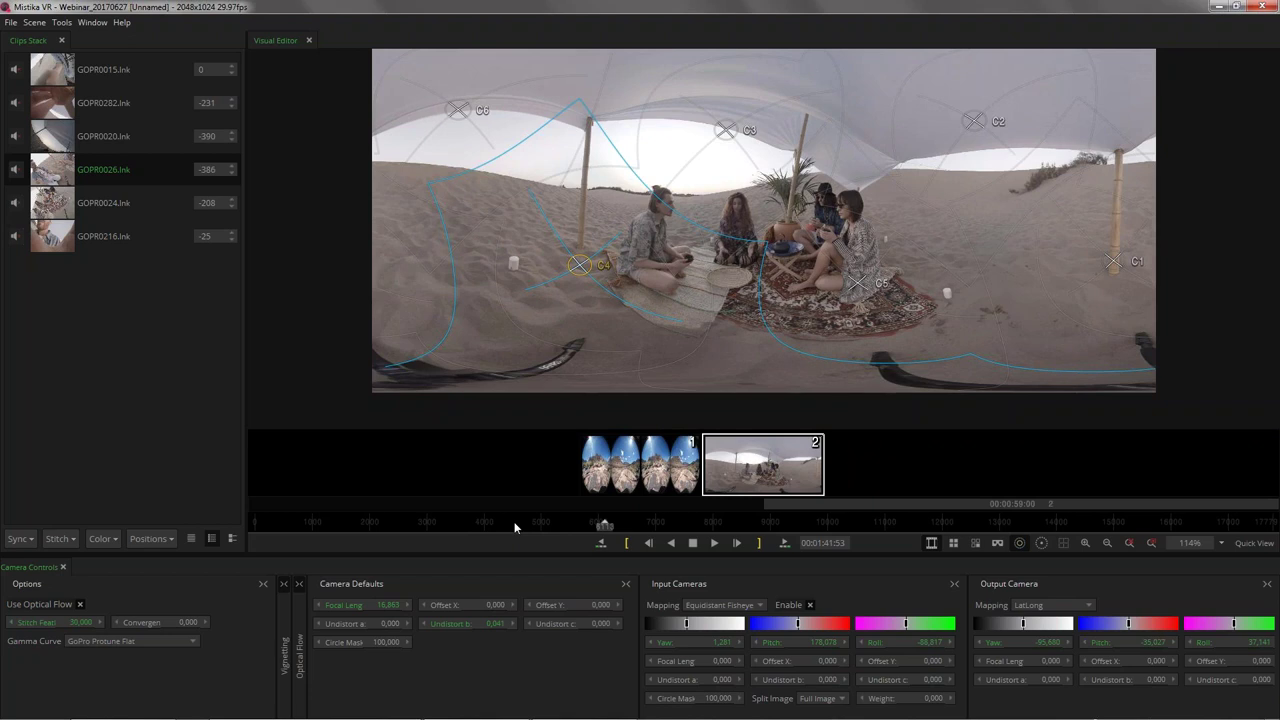
click(515, 524)
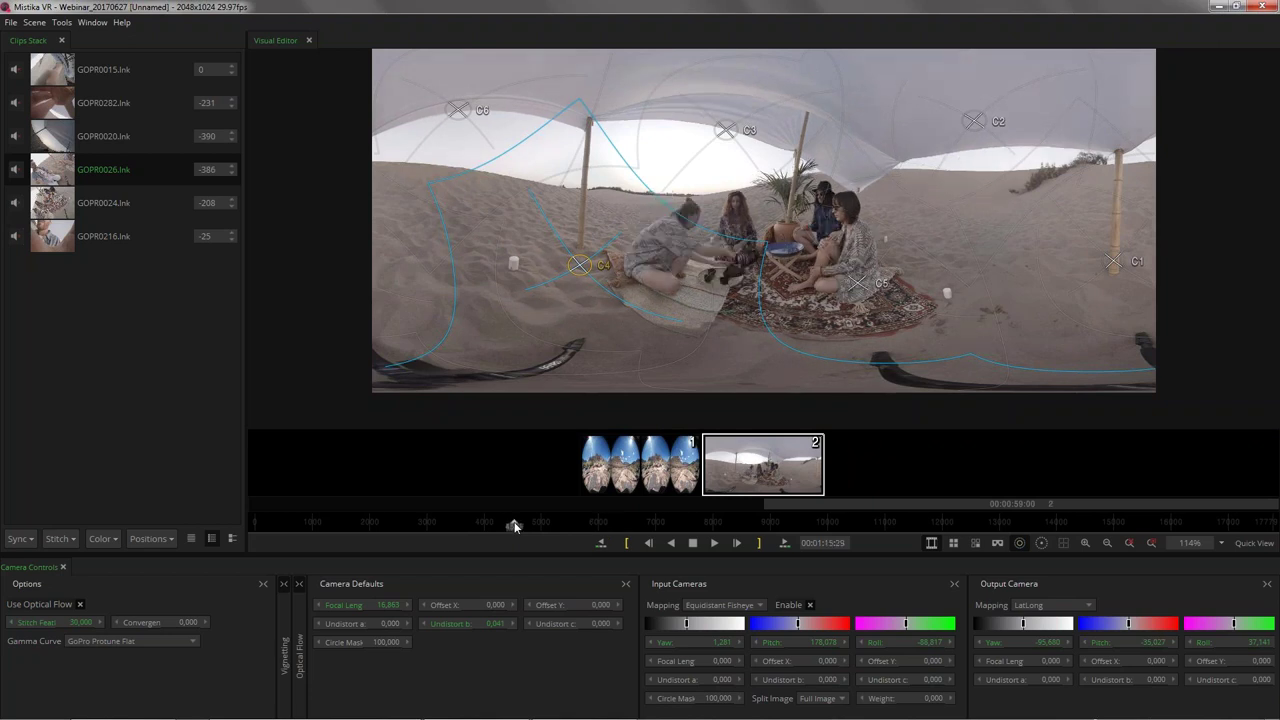
click(678, 528)
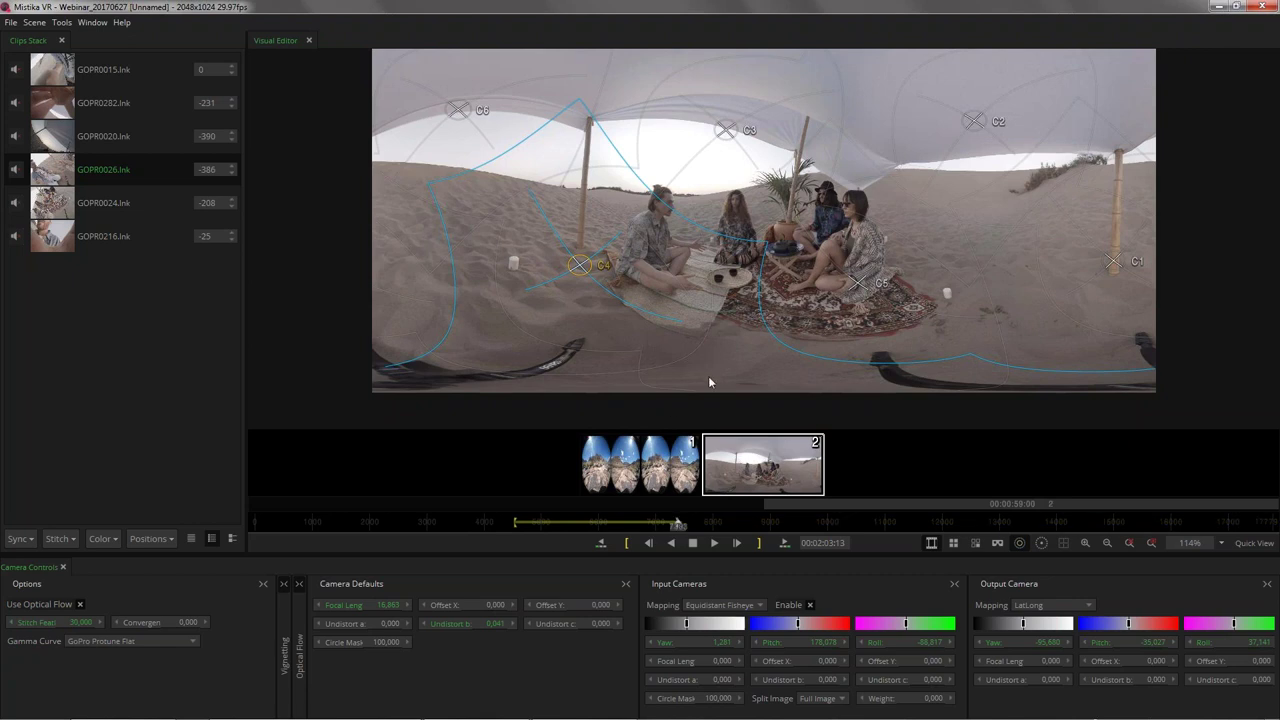
Step: Inspect all camera sources and a single camera, then return to the 360 panorama
click(954, 543)
click(975, 543)
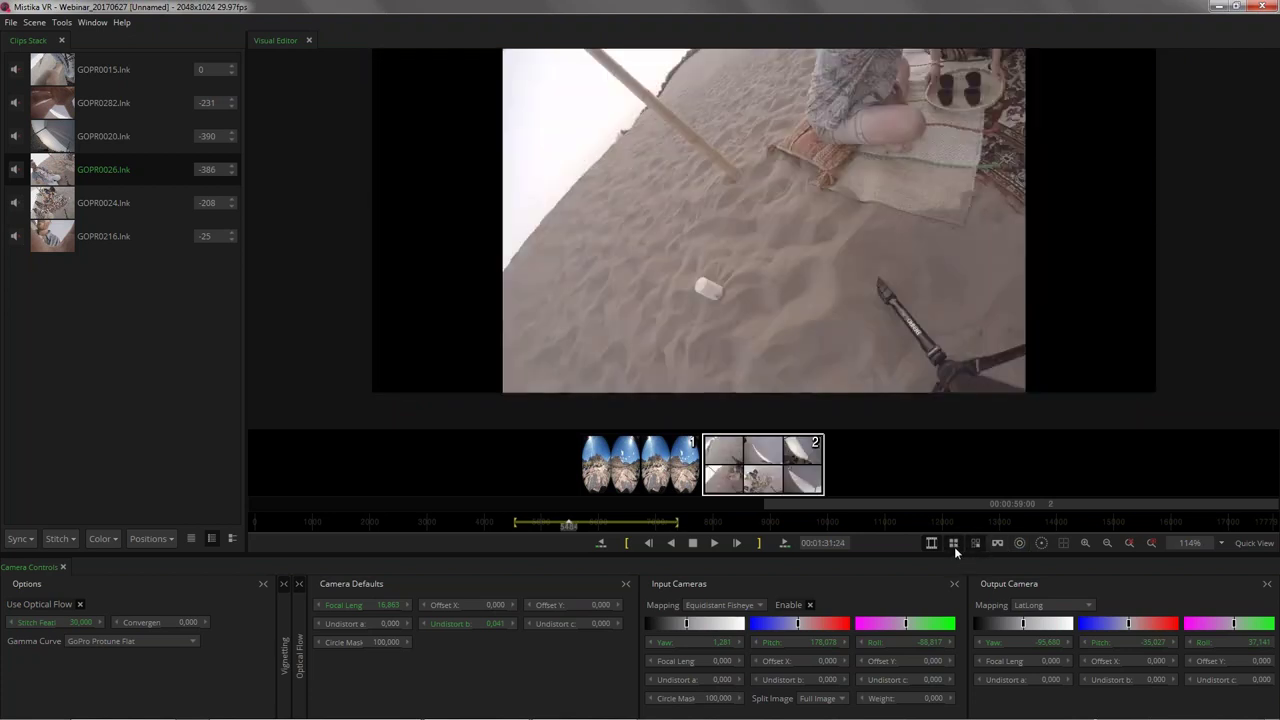
click(975, 543)
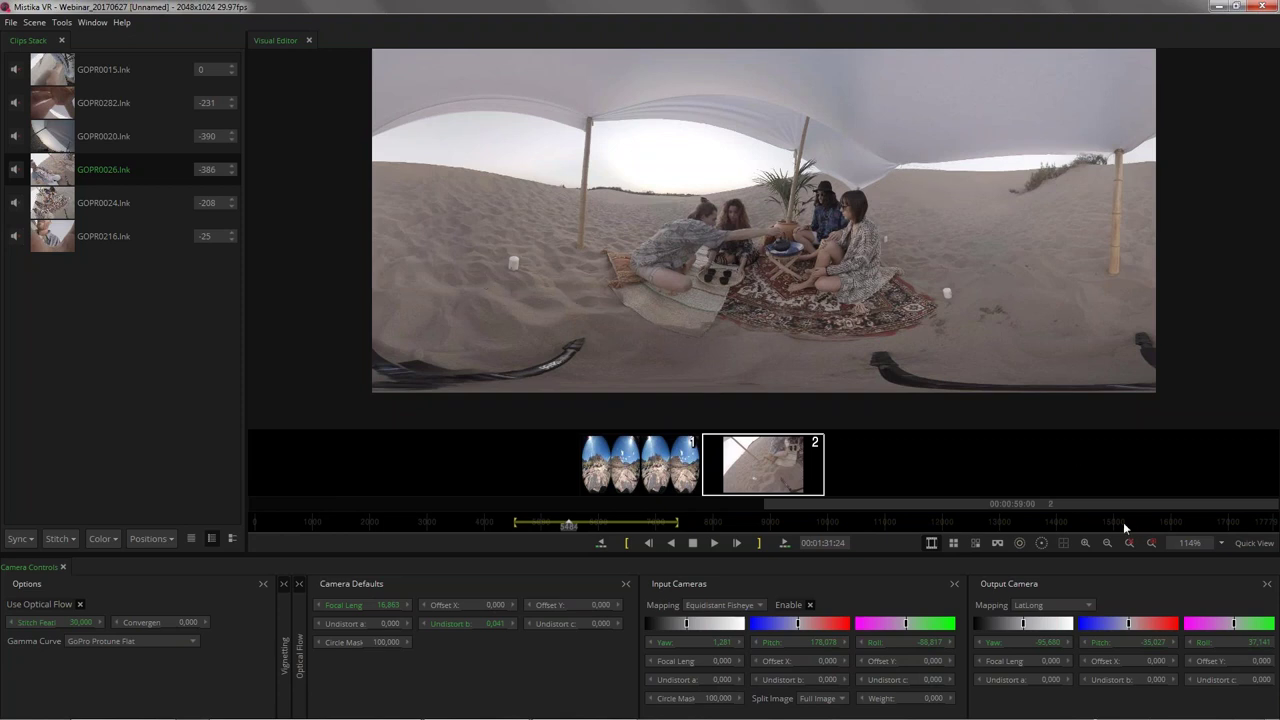
Step: Show the seam lines, go to 00:02:05:45 and set Stitch Feather to 20
click(1041, 543)
scroll(790, 285, up, 1)
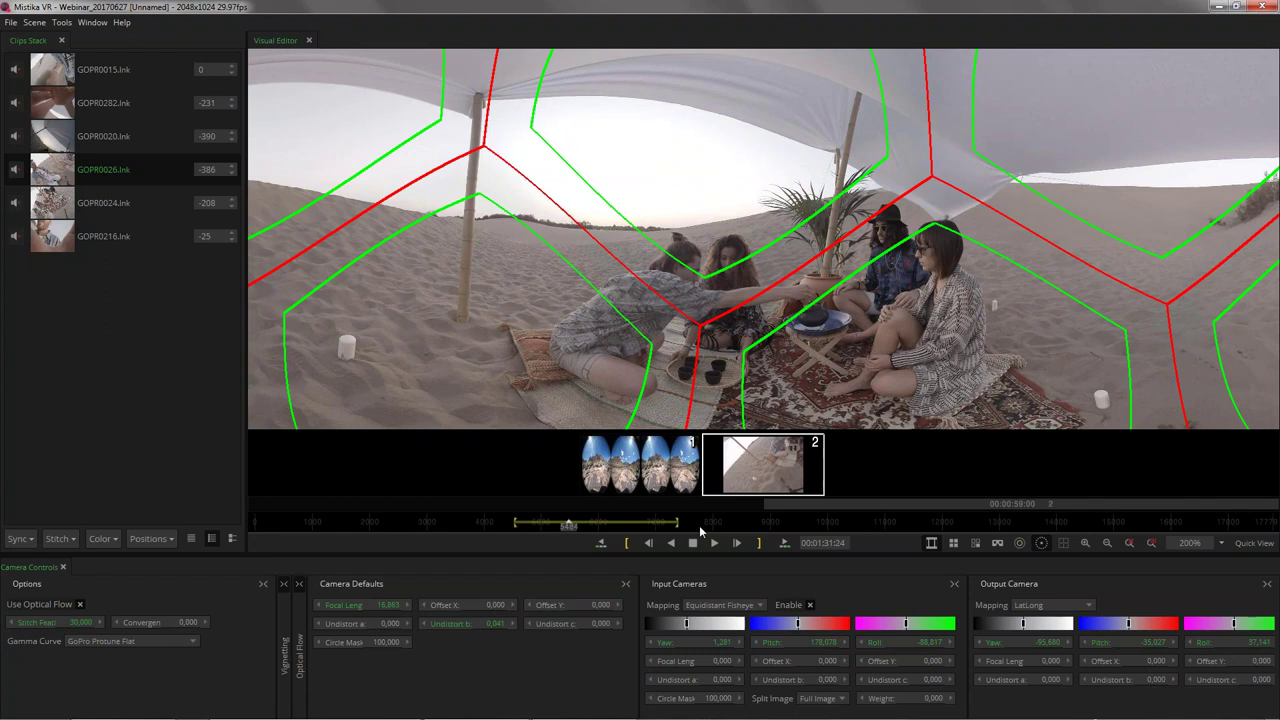
click(699, 525)
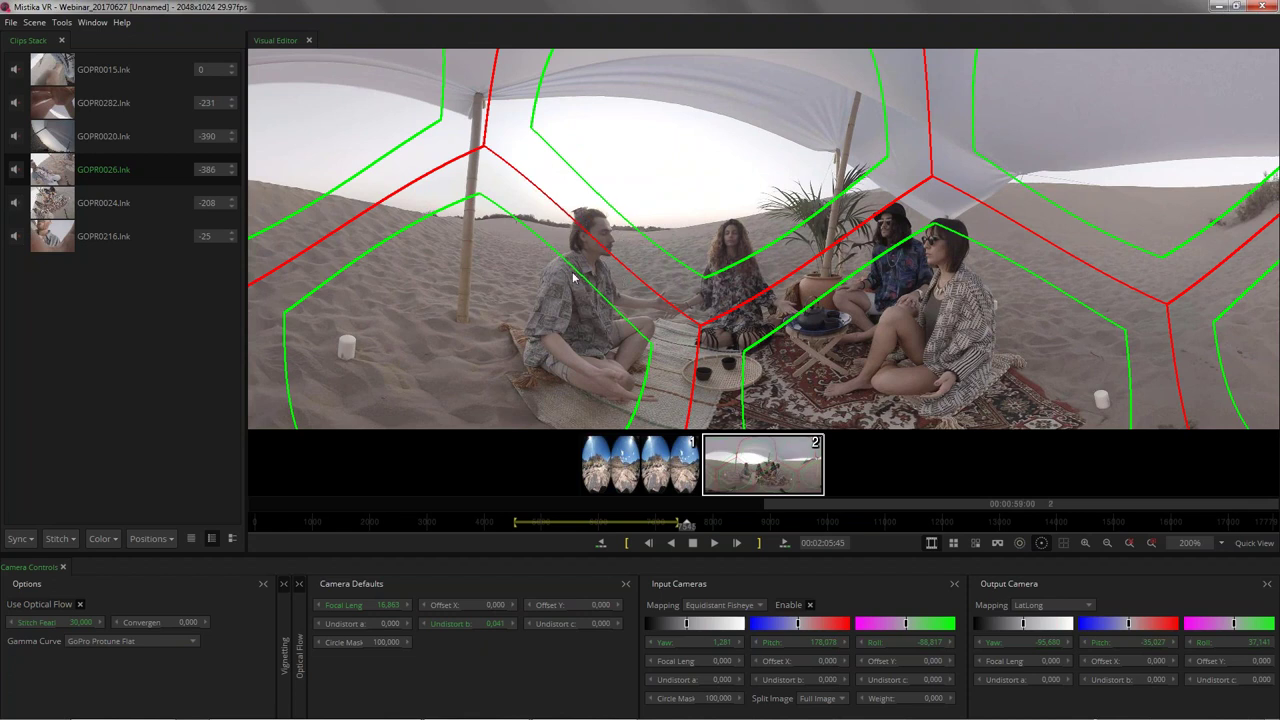
double_click(76, 623)
text(20)
key(Return)
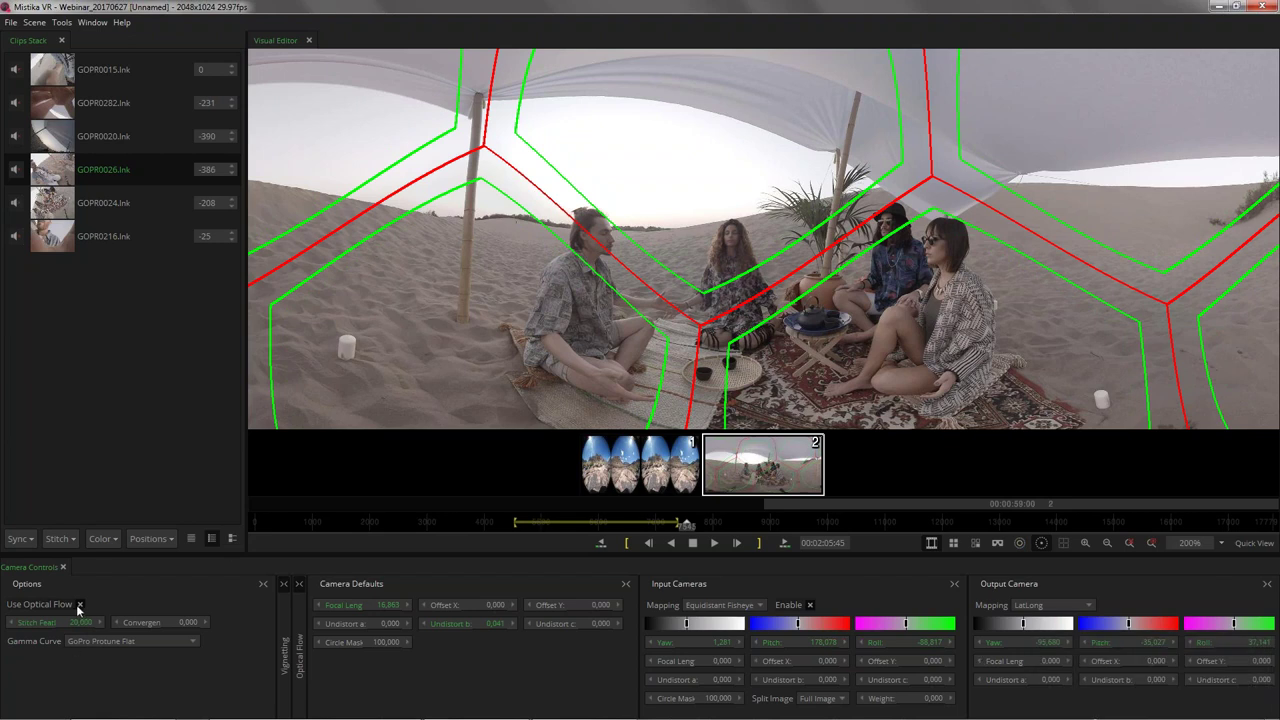
scroll(722, 184, down, 2)
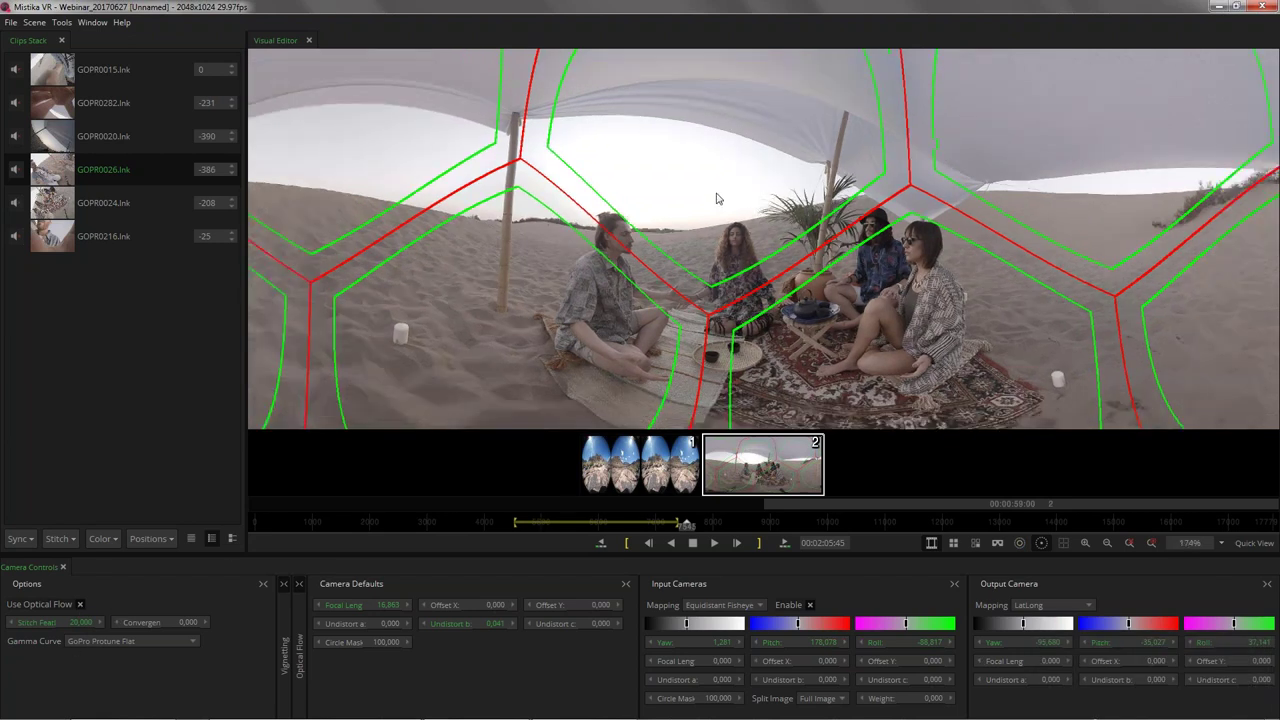
Step: Show camera markers and add an edge point for camera C3 on the seated man's head
click(1019, 543)
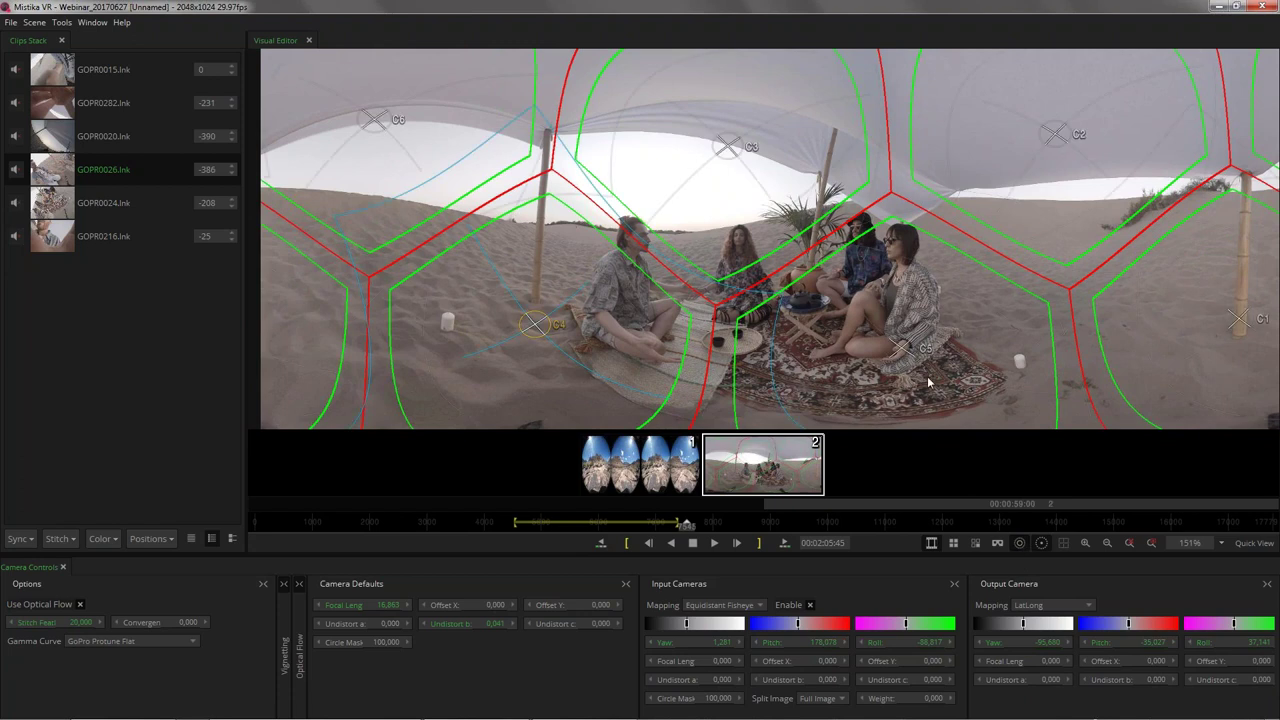
click(731, 150)
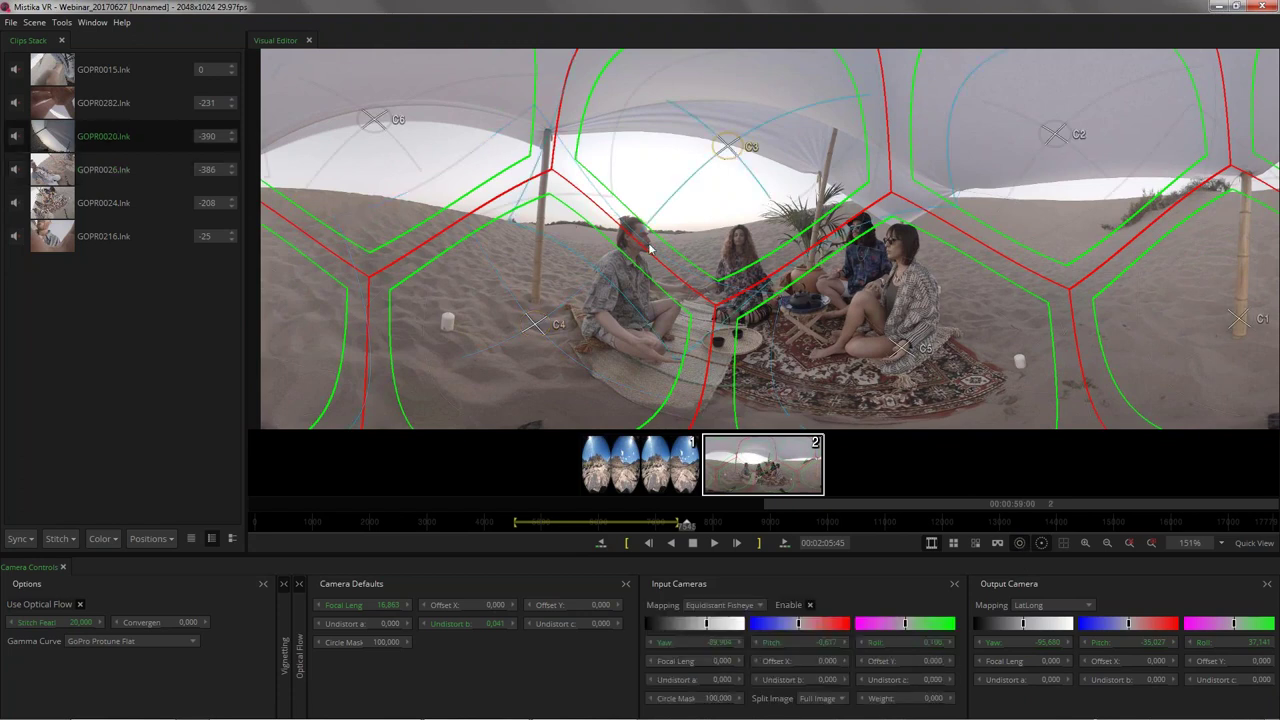
click(154, 542)
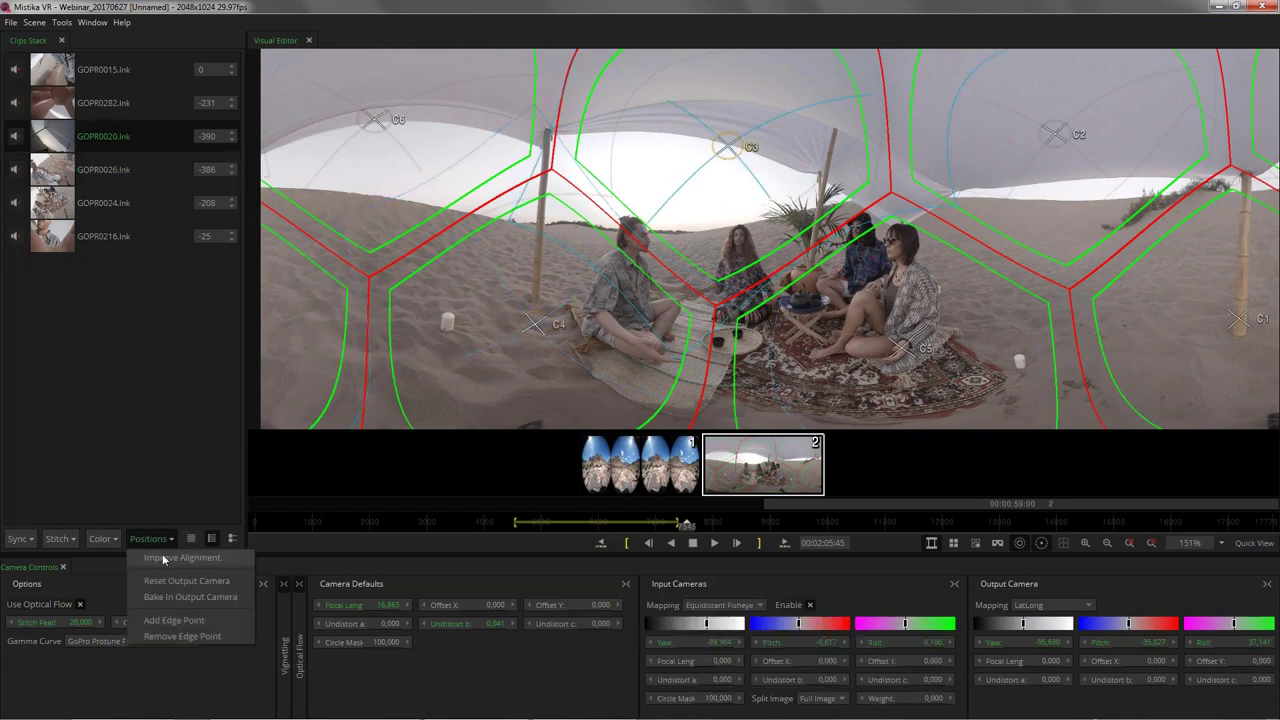
click(180, 620)
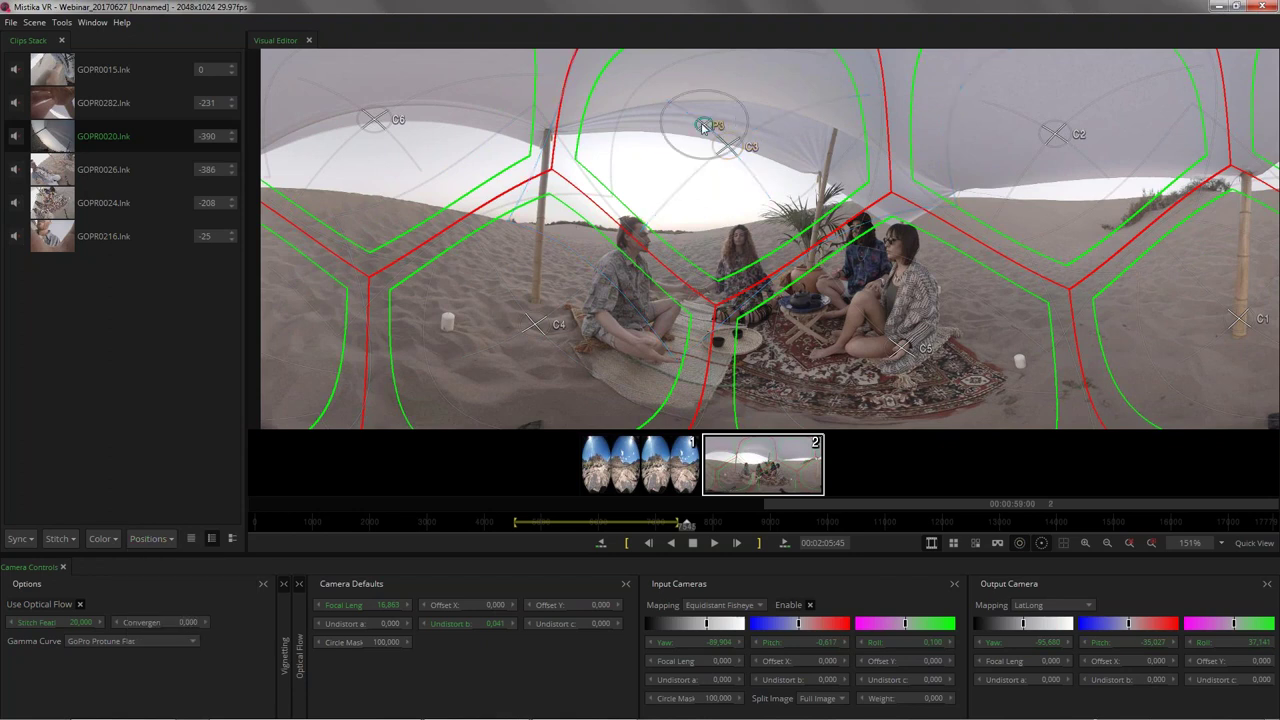
drag(697, 113, 659, 138)
drag(669, 189, 648, 234)
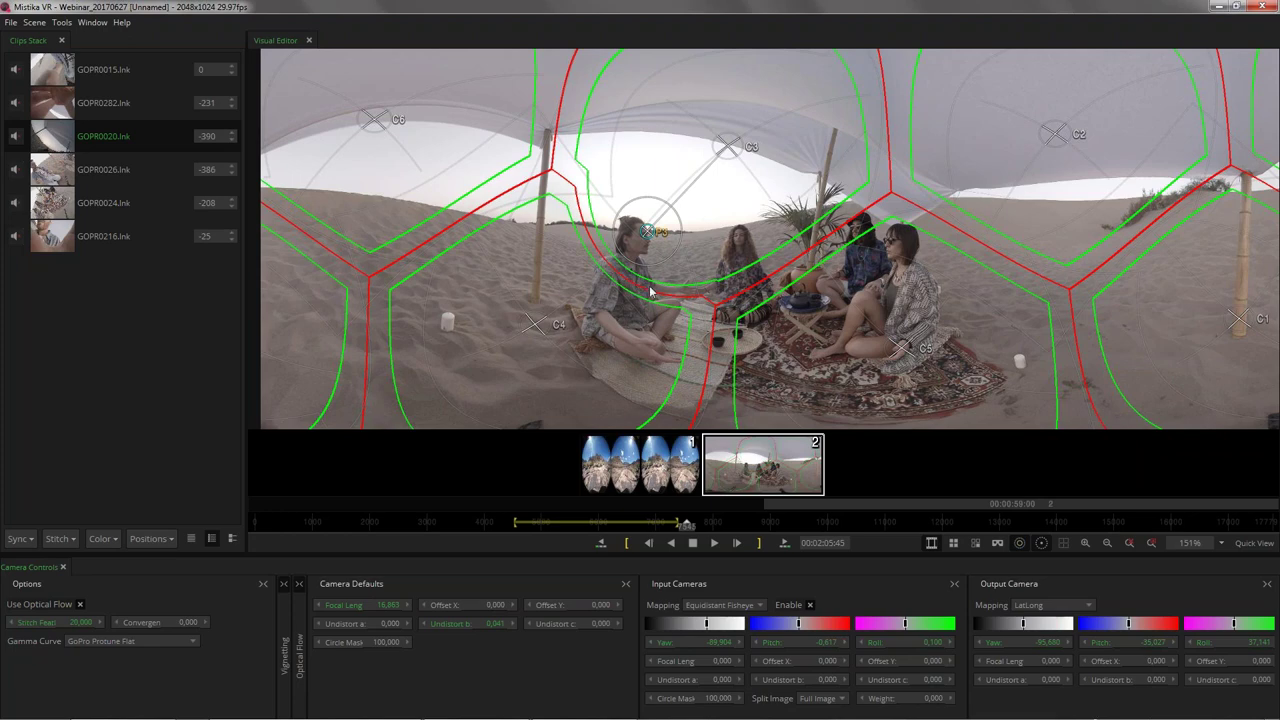
Step: Turn off optical flow and adjust the edge point's radius around the seated man
scroll(673, 248, up, 3)
mouse_move(673, 248)
mouse_down()
mouse_move(620, 258)
mouse_move(693, 250)
mouse_up()
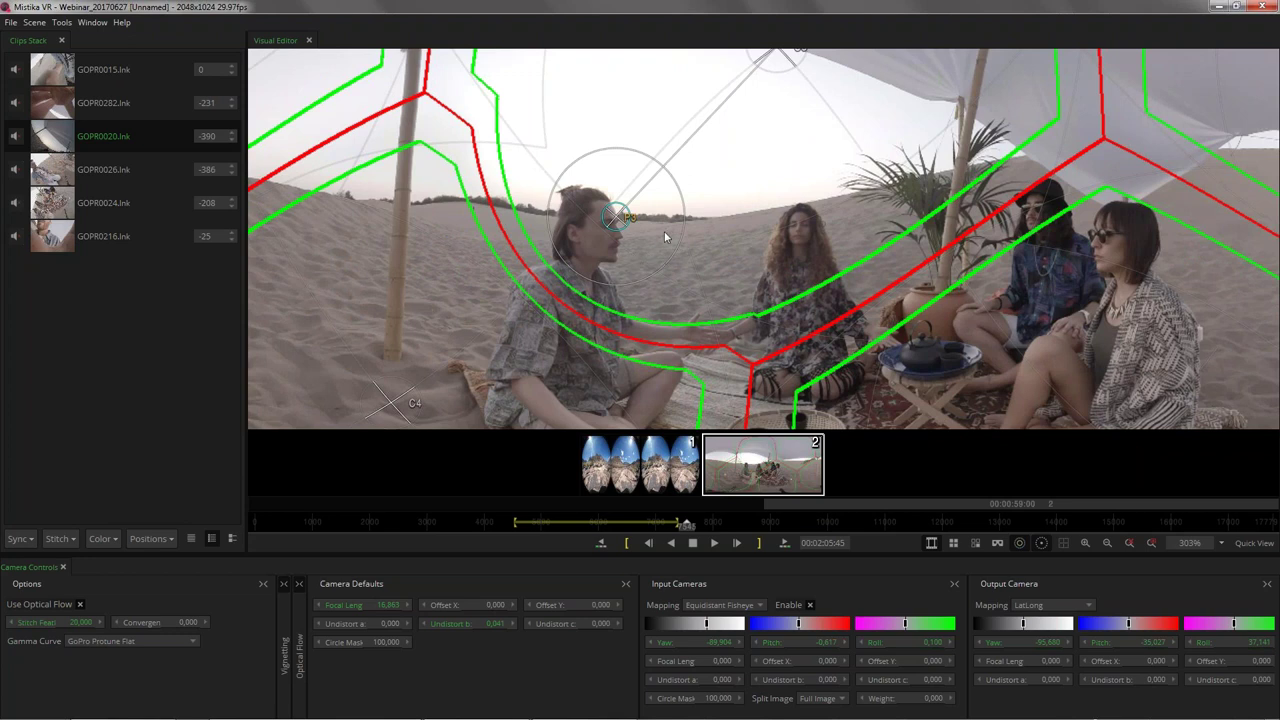
click(80, 605)
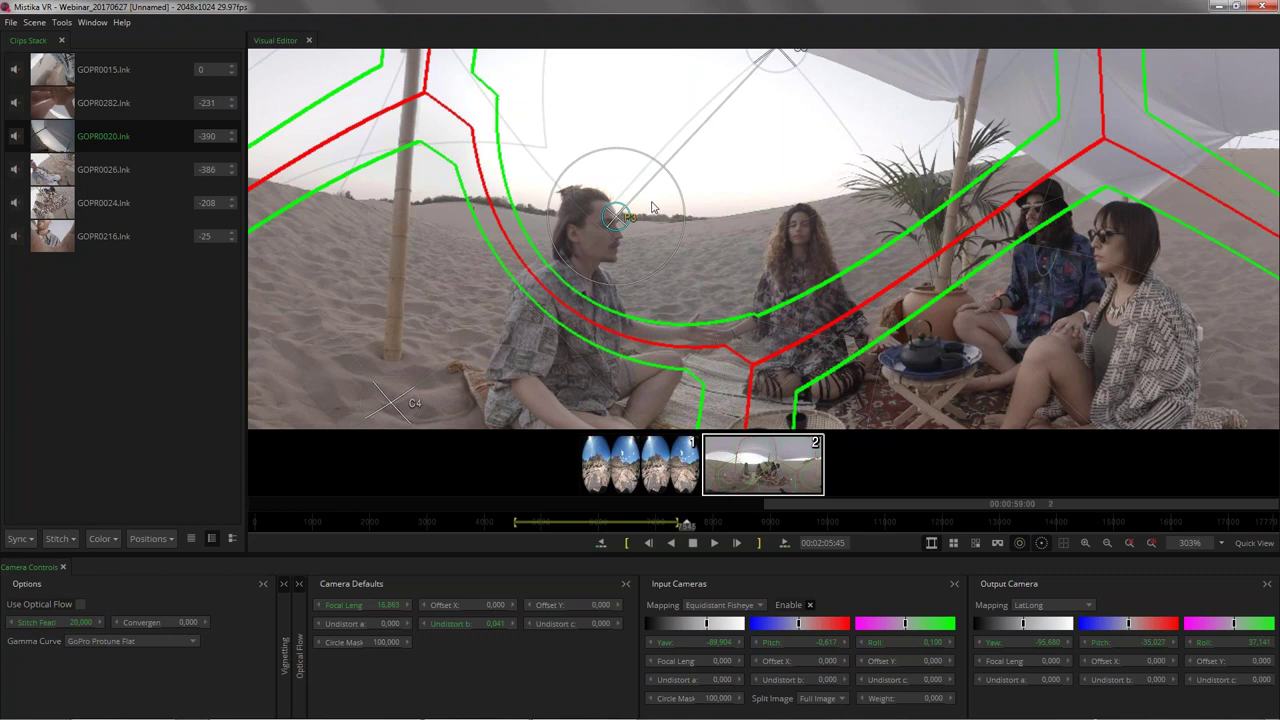
scroll(655, 198, up, 3)
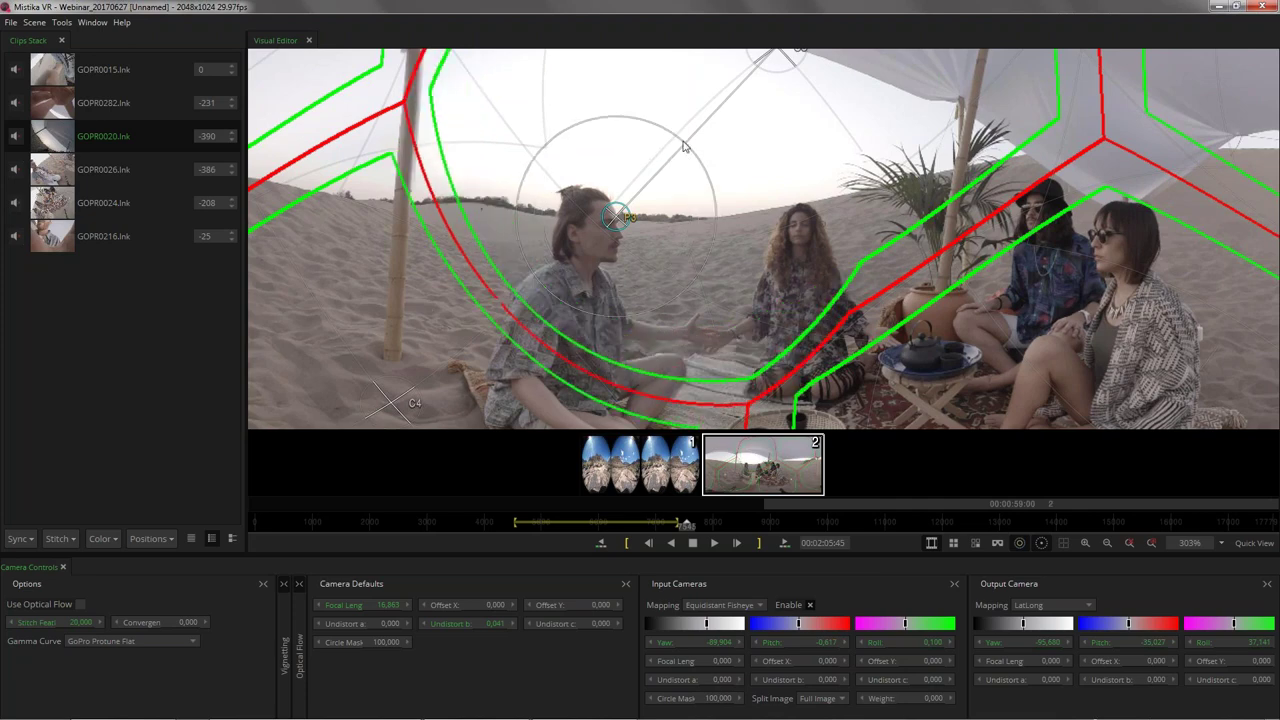
scroll(655, 198, up, 2)
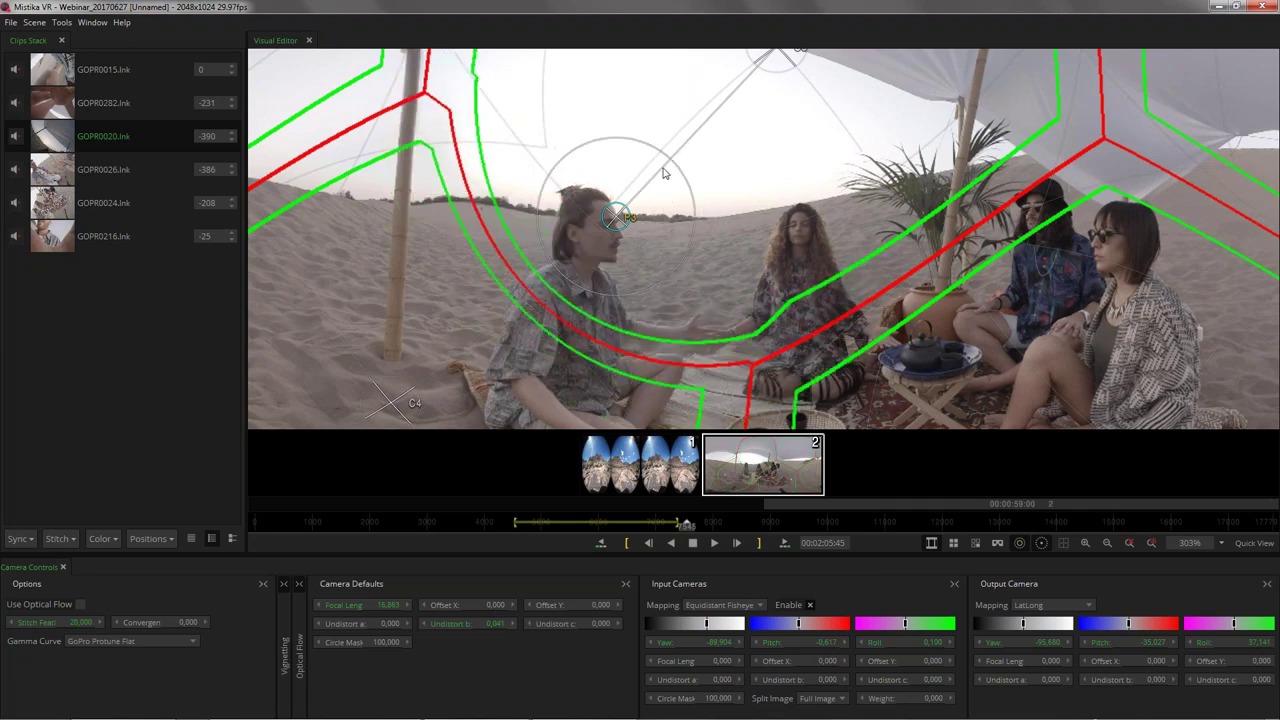
scroll(663, 170, down, 3)
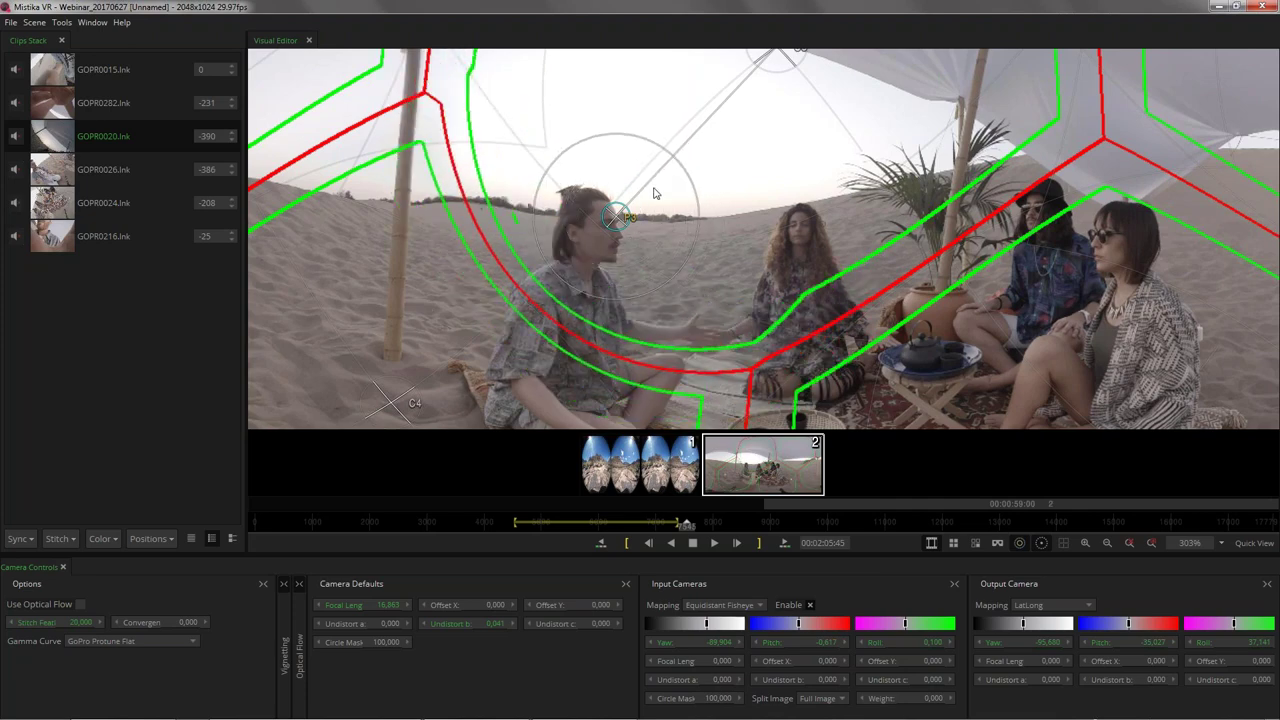
scroll(645, 208, up, 3)
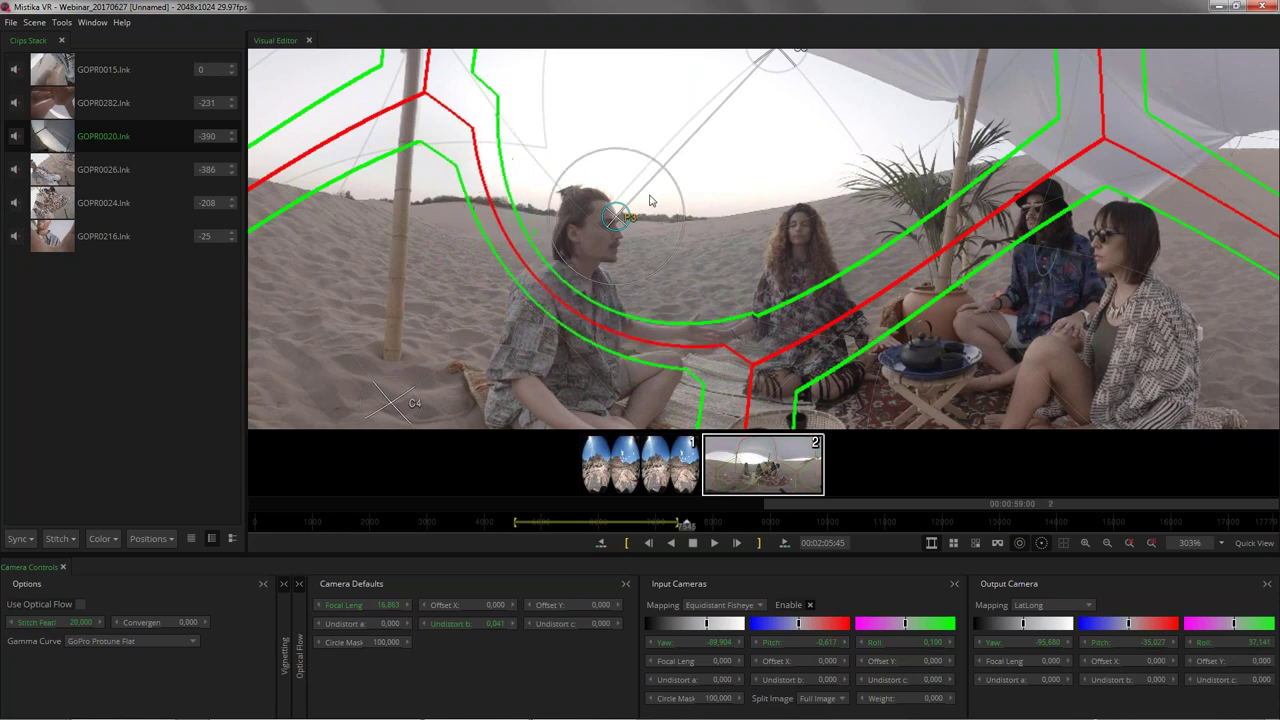
scroll(751, 183, down, 3)
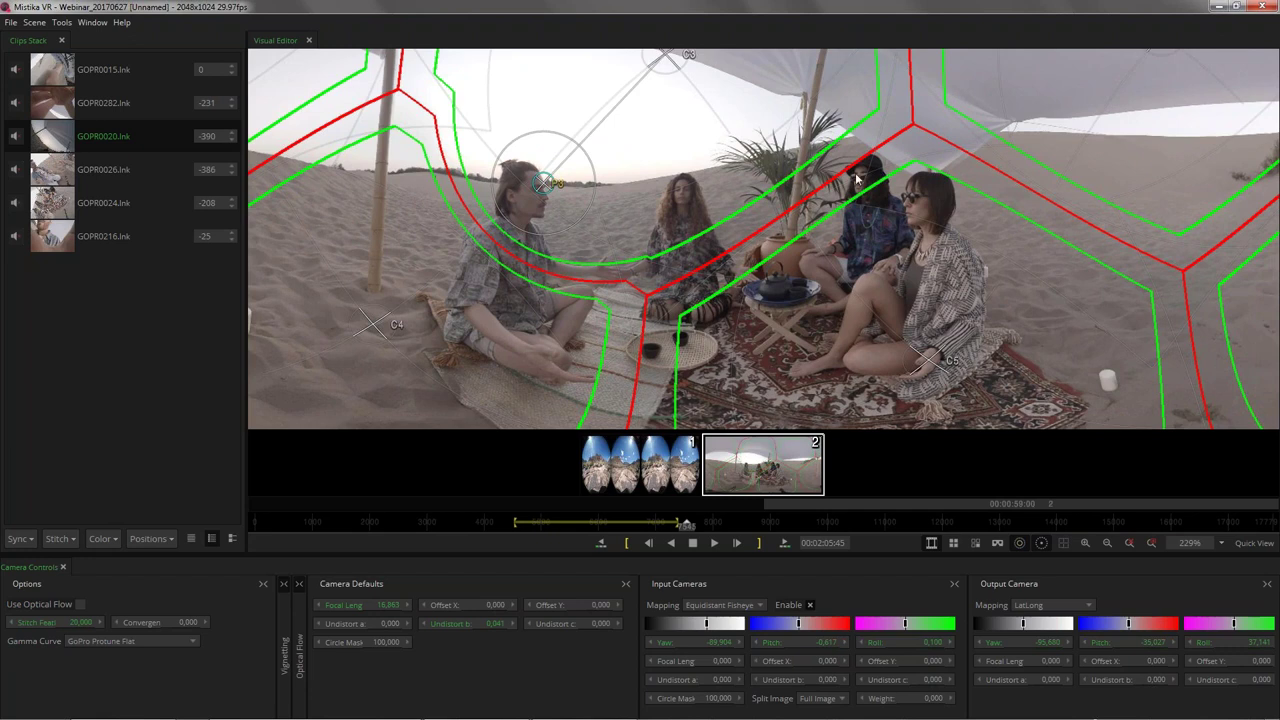
Step: Add an edge point for camera C5 on the capped person's head, then re-enable optical flow
drag(857, 179, 830, 165)
click(879, 297)
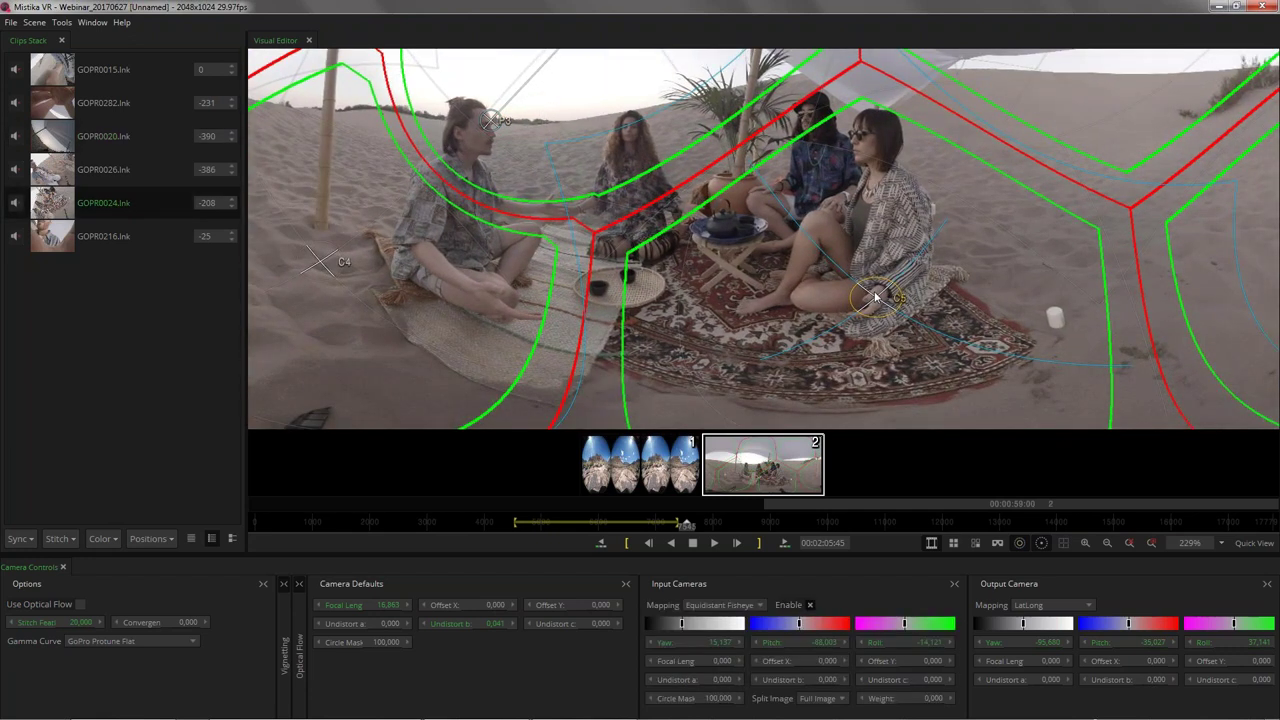
drag(868, 215, 860, 236)
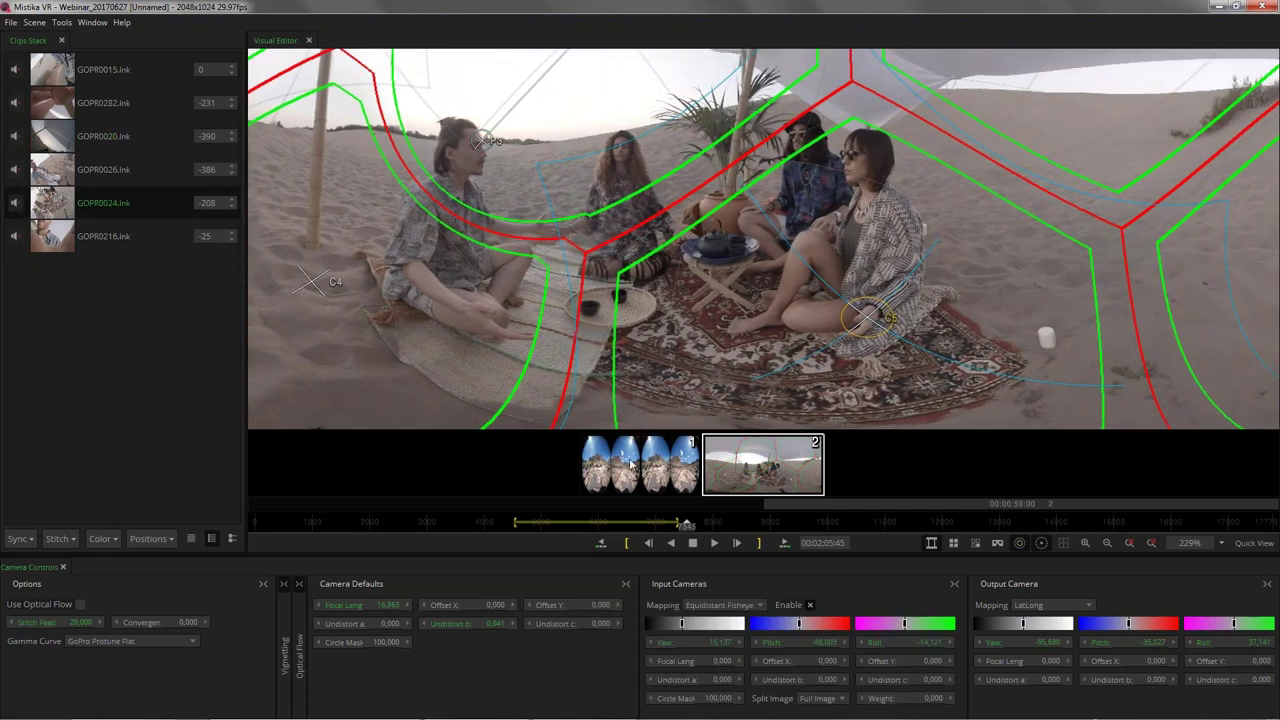
click(165, 540)
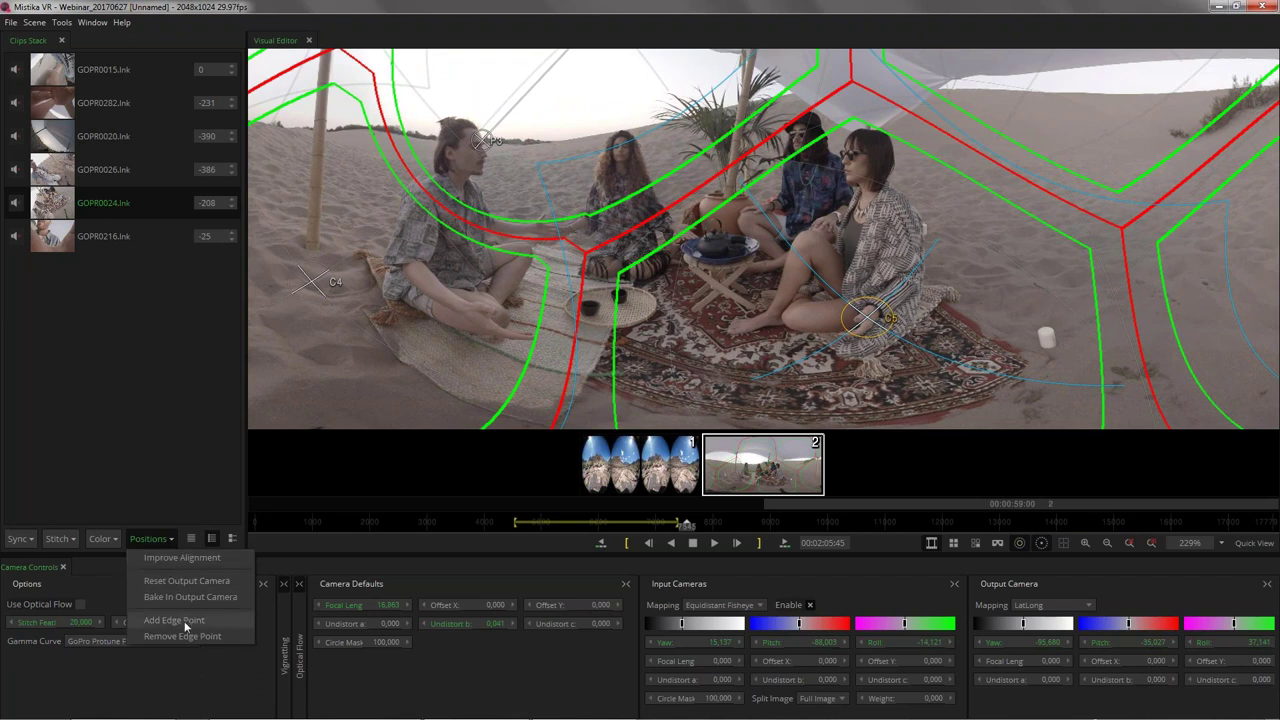
click(182, 621)
drag(905, 288, 808, 129)
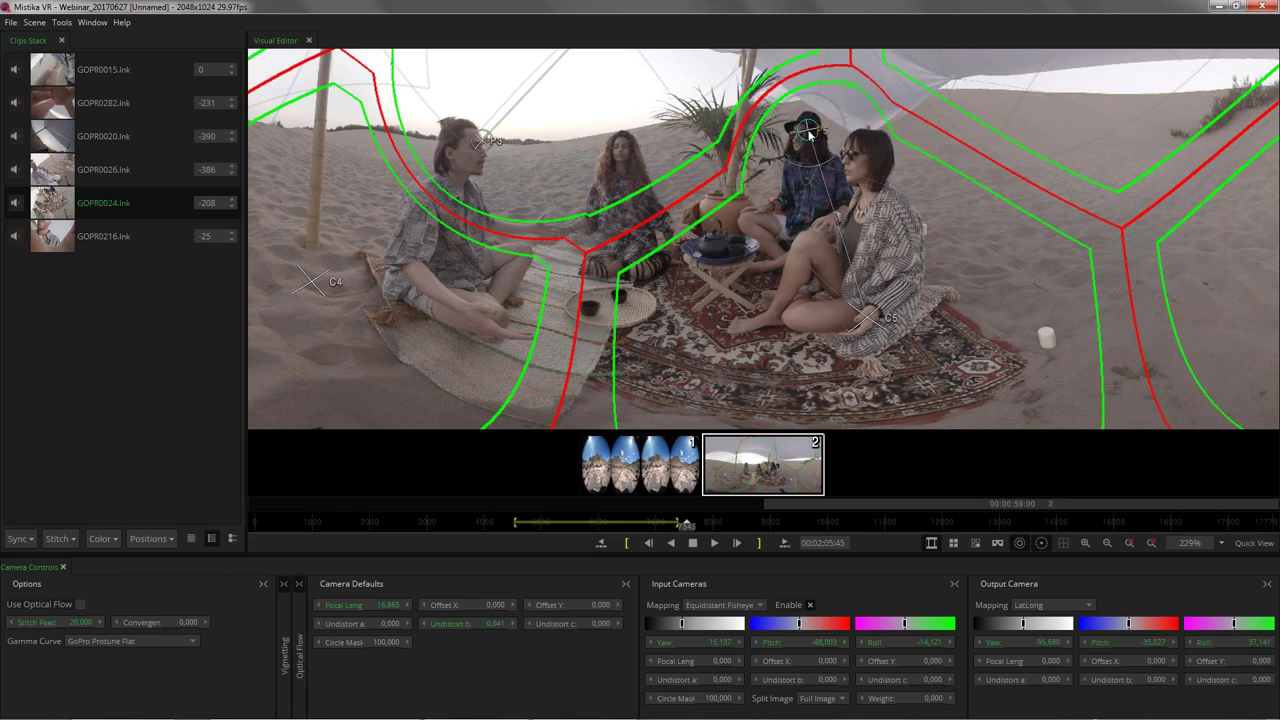
click(80, 605)
scroll(735, 240, down, 8)
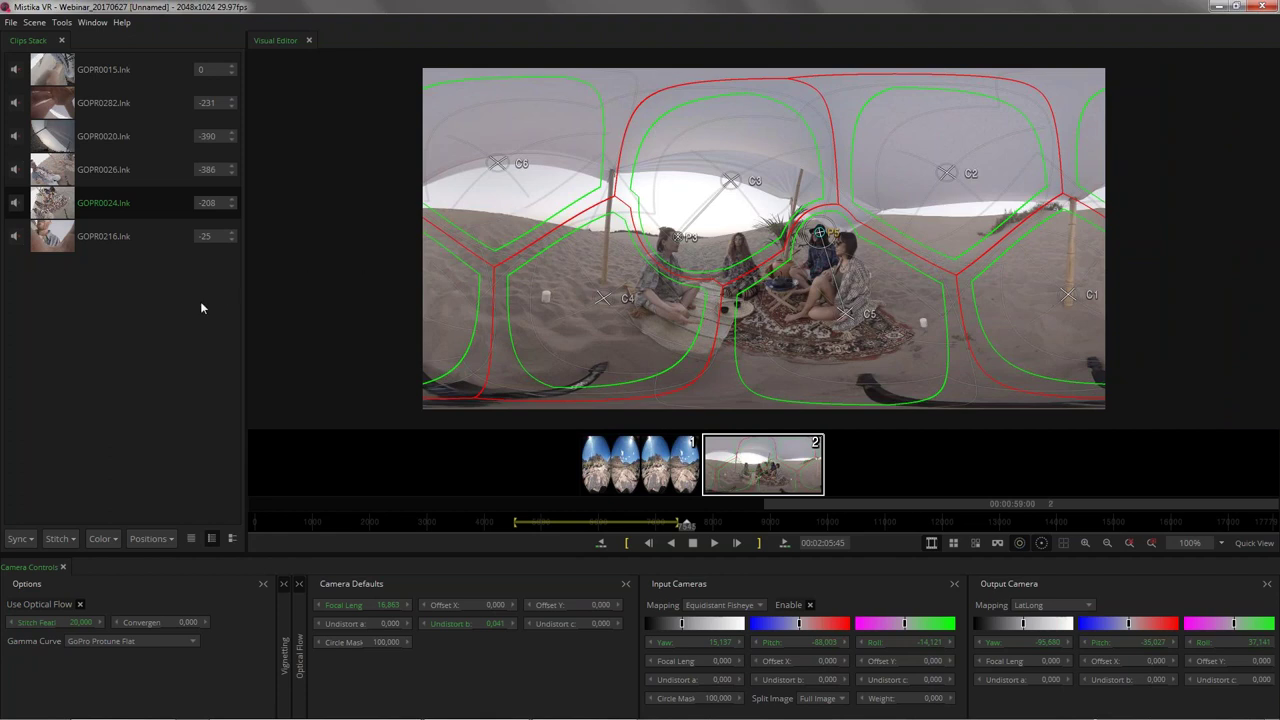
Step: Browse to VR_MEDIA > OMNI > NewHorizonsVR > Timelapse_OPEN_MADRID > MULTI-SHOT 2 > CAM1 > 0
key(super+e)
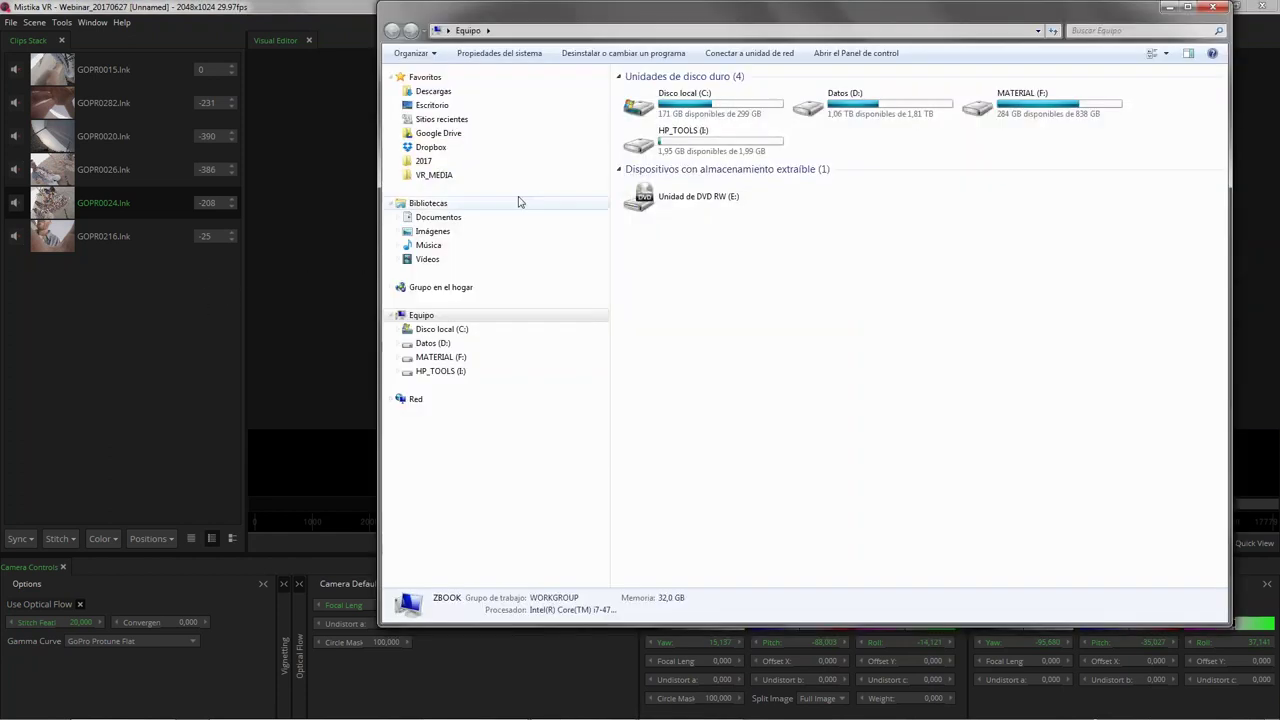
click(447, 176)
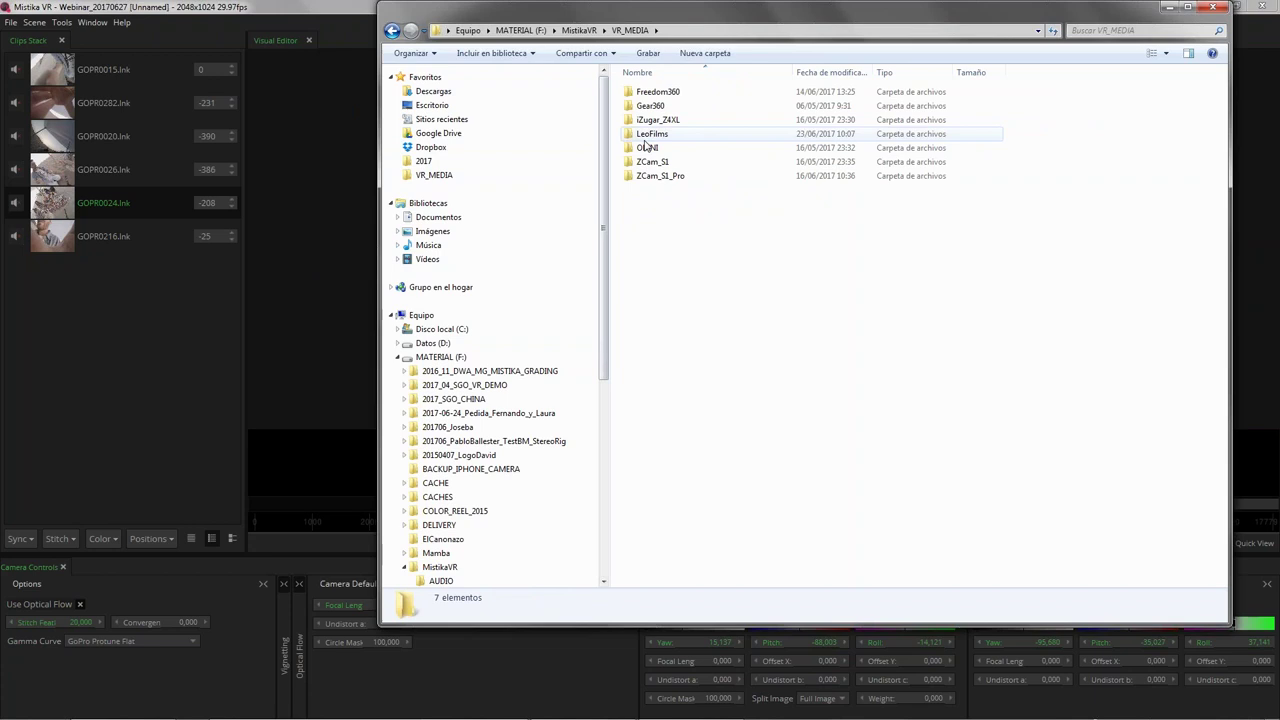
double_click(650, 148)
double_click(660, 92)
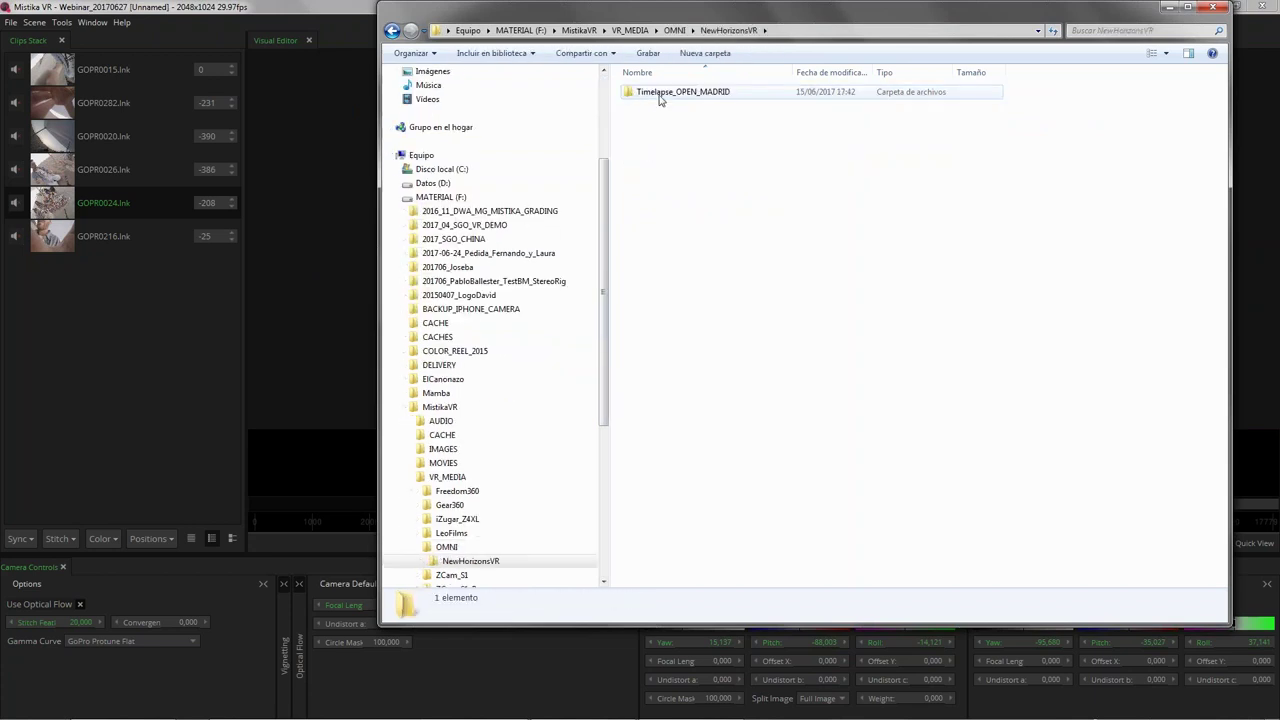
double_click(668, 93)
double_click(667, 92)
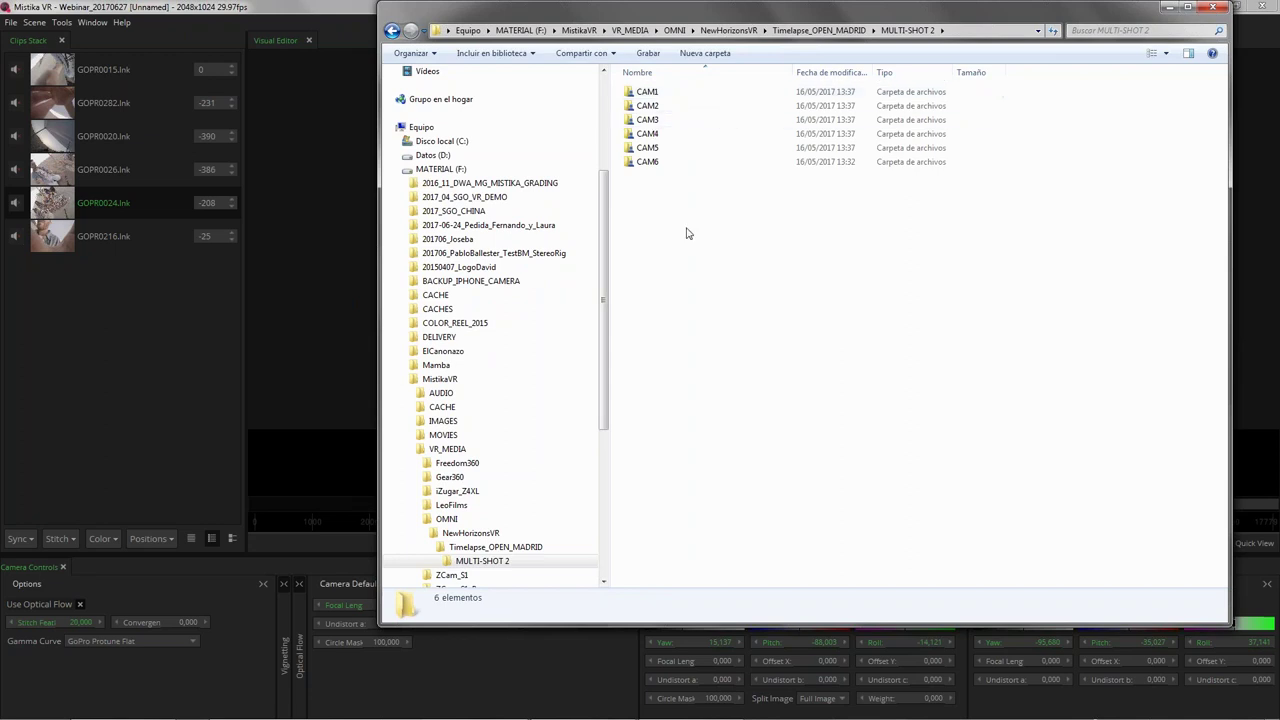
double_click(650, 93)
double_click(645, 92)
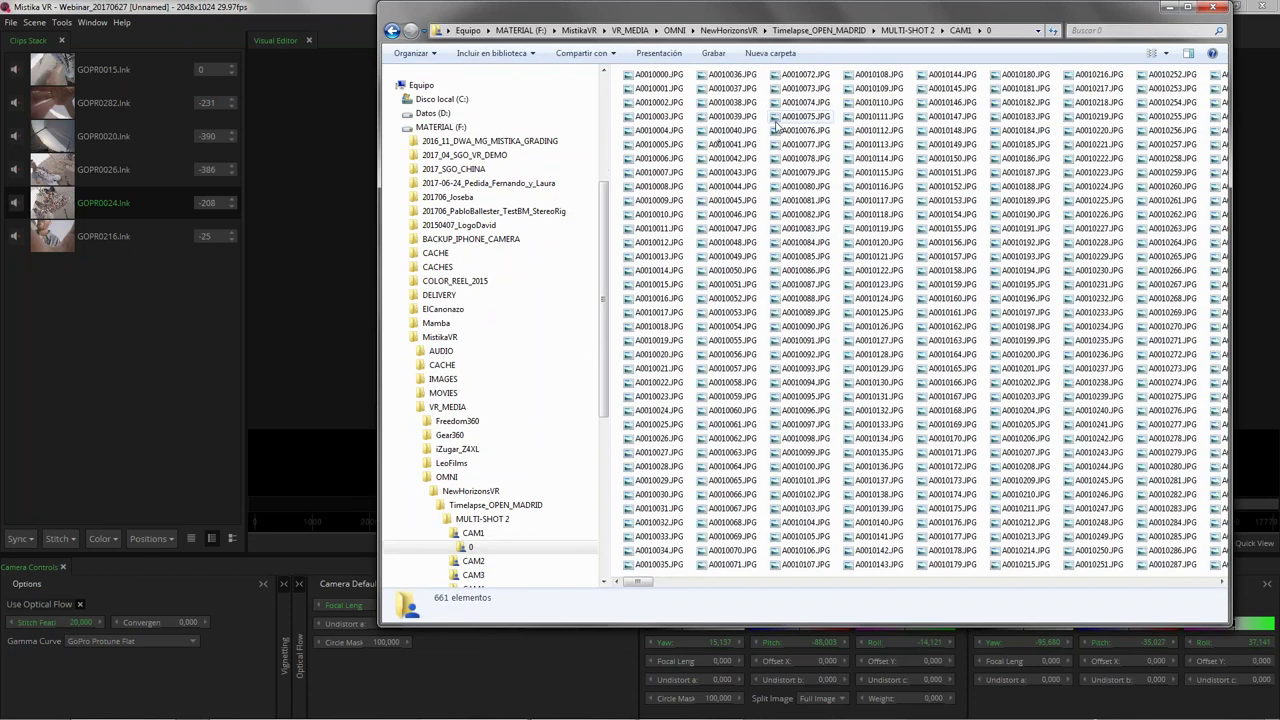
Step: Drag the first JPG of CAM1, CAM2 and CAM3 into a new Clips Stack
drag(826, 22, 1279, 245)
drag(918, 78, 485, 478)
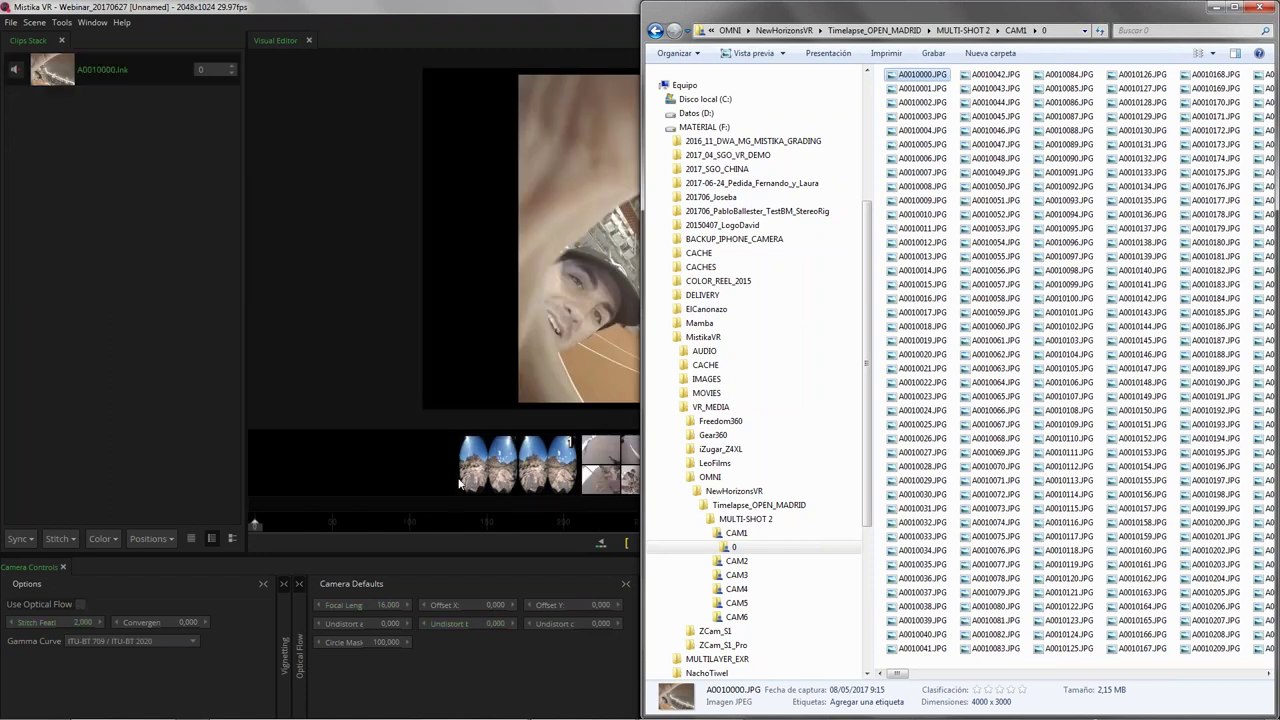
click(708, 562)
click(733, 575)
drag(918, 97, 130, 232)
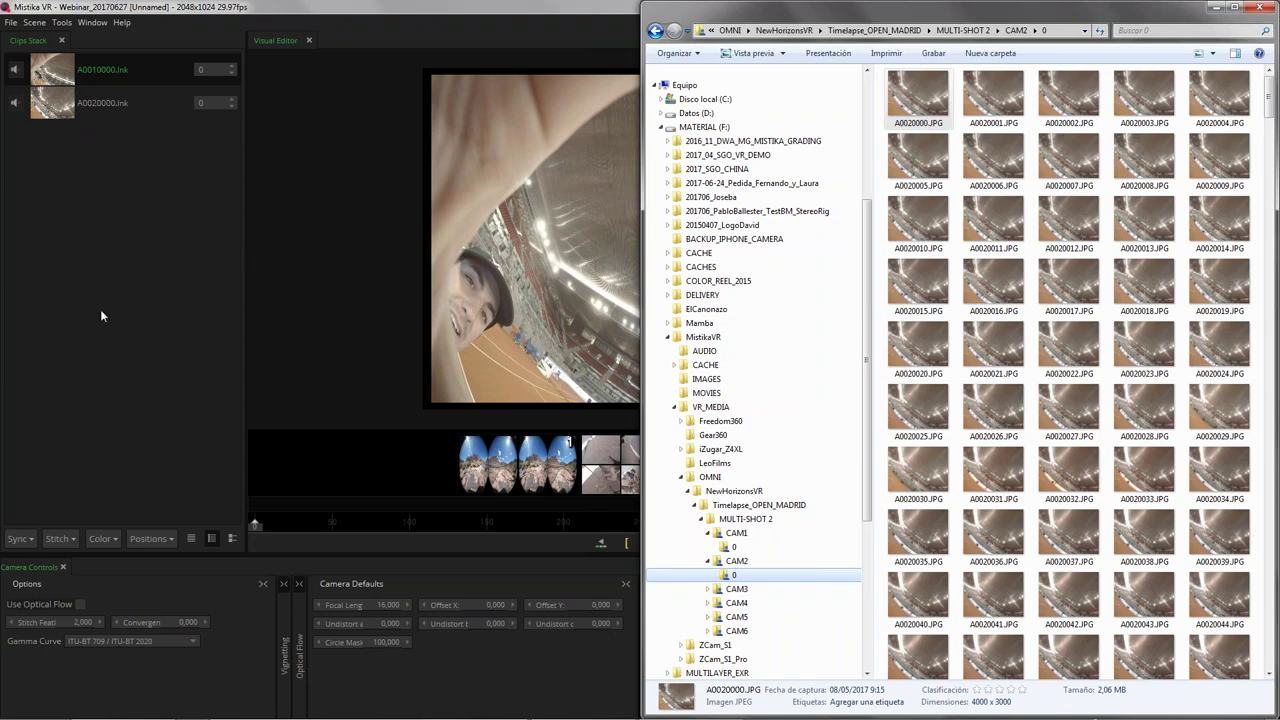
click(734, 590)
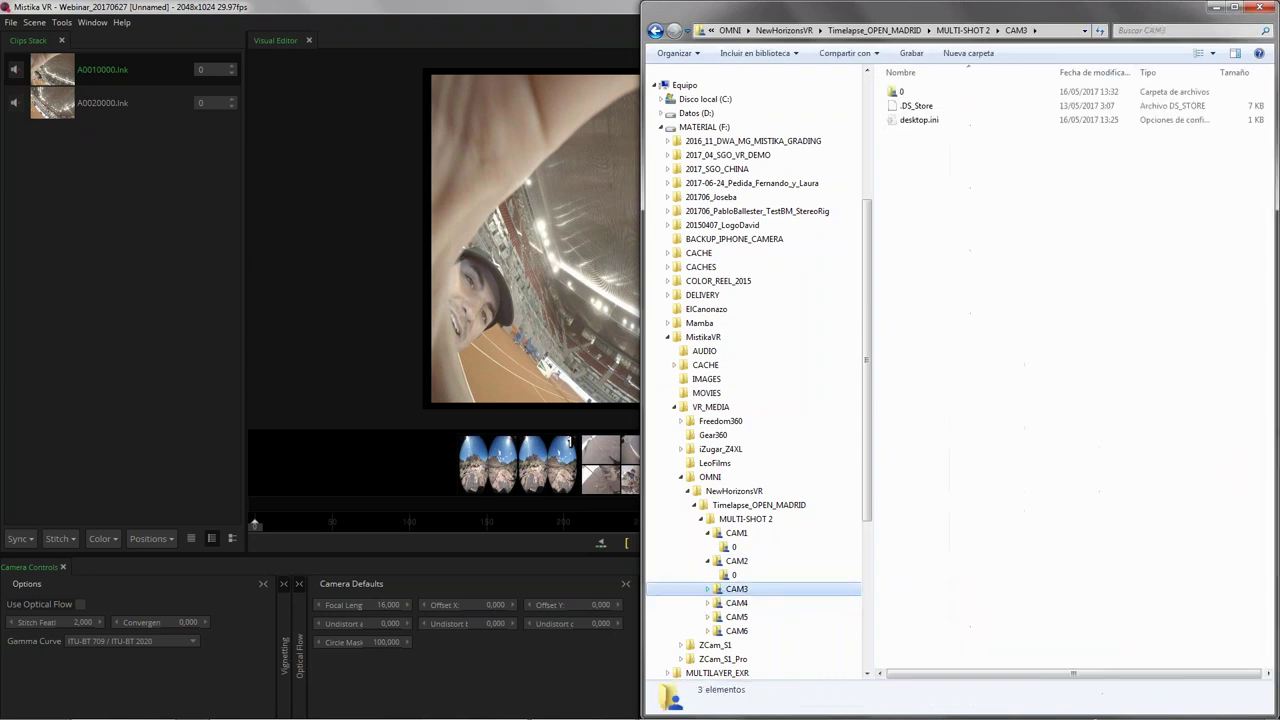
click(732, 660)
drag(915, 100, 140, 285)
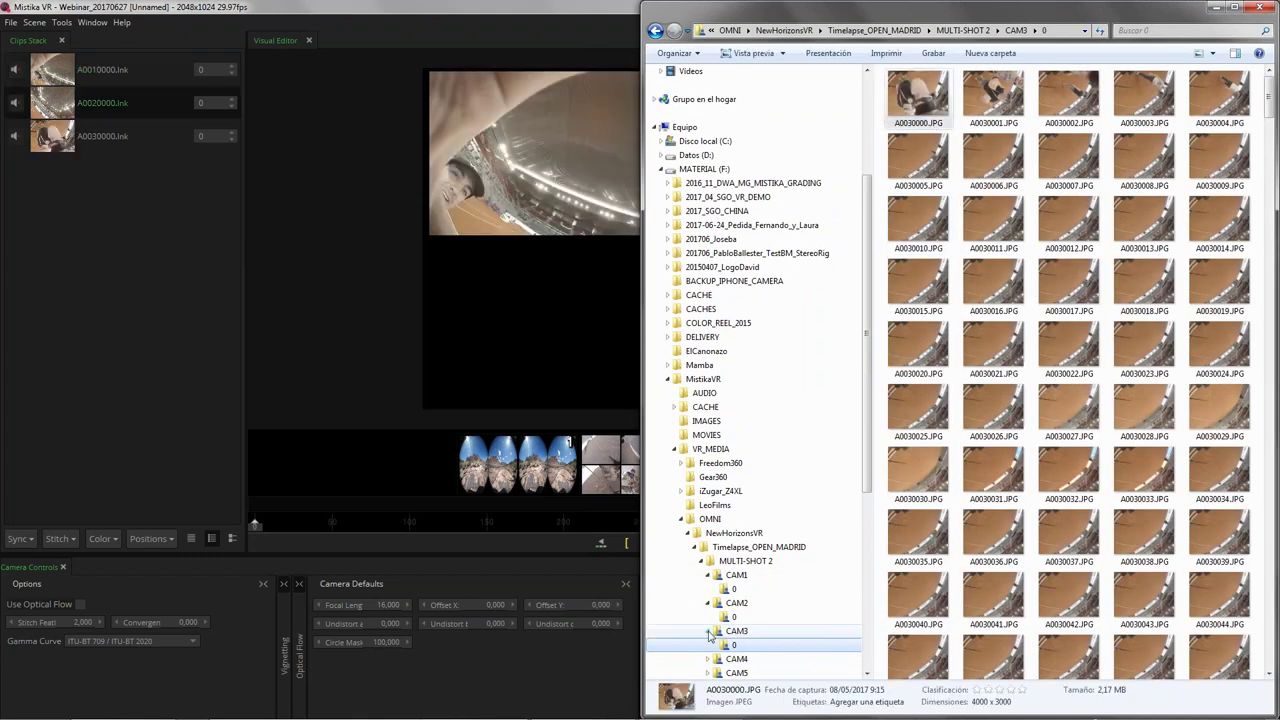
Step: Add the CAM4, CAM5 and CAM6 sequences, completing the six-clip stack
click(738, 660)
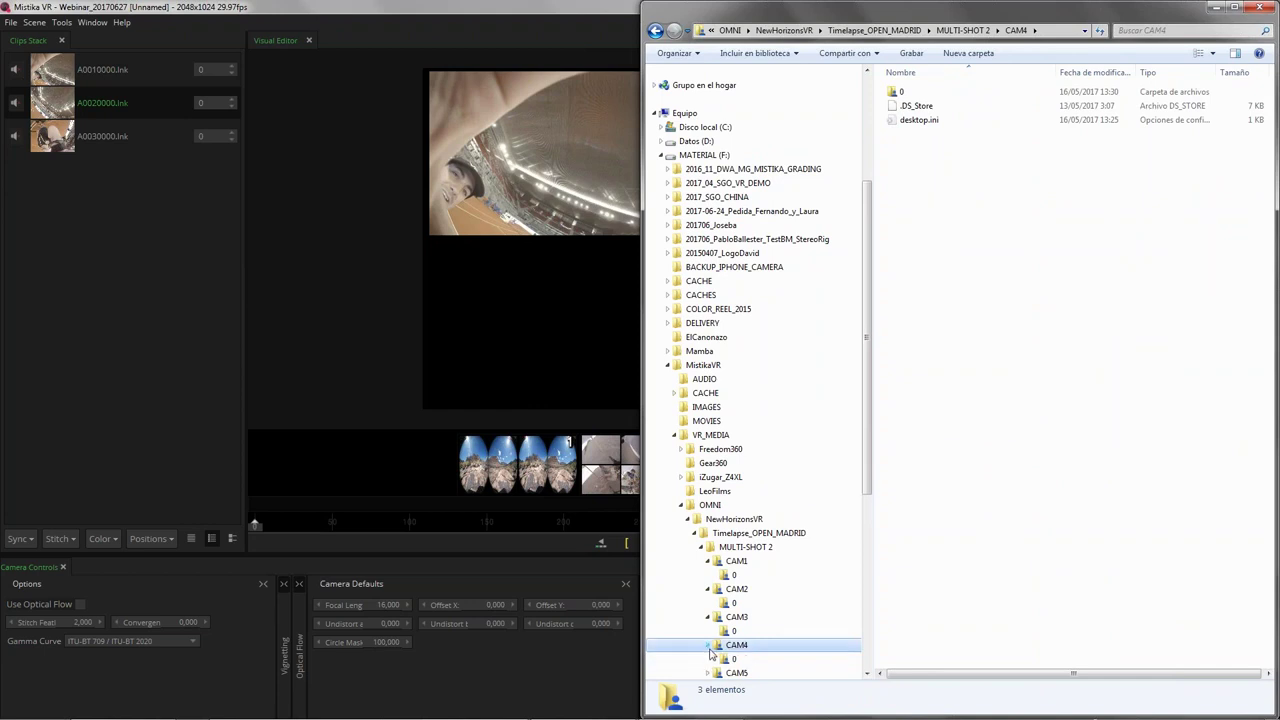
click(731, 661)
drag(915, 100, 134, 291)
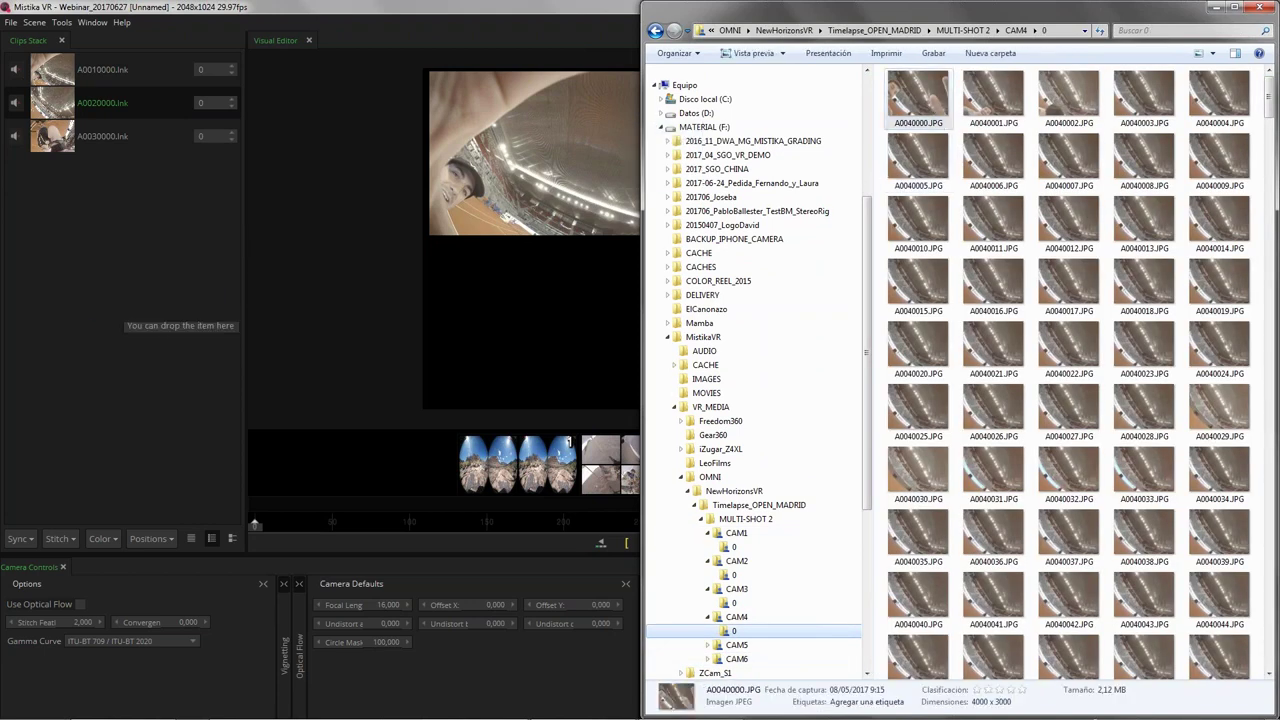
click(736, 645)
drag(915, 98, 57, 333)
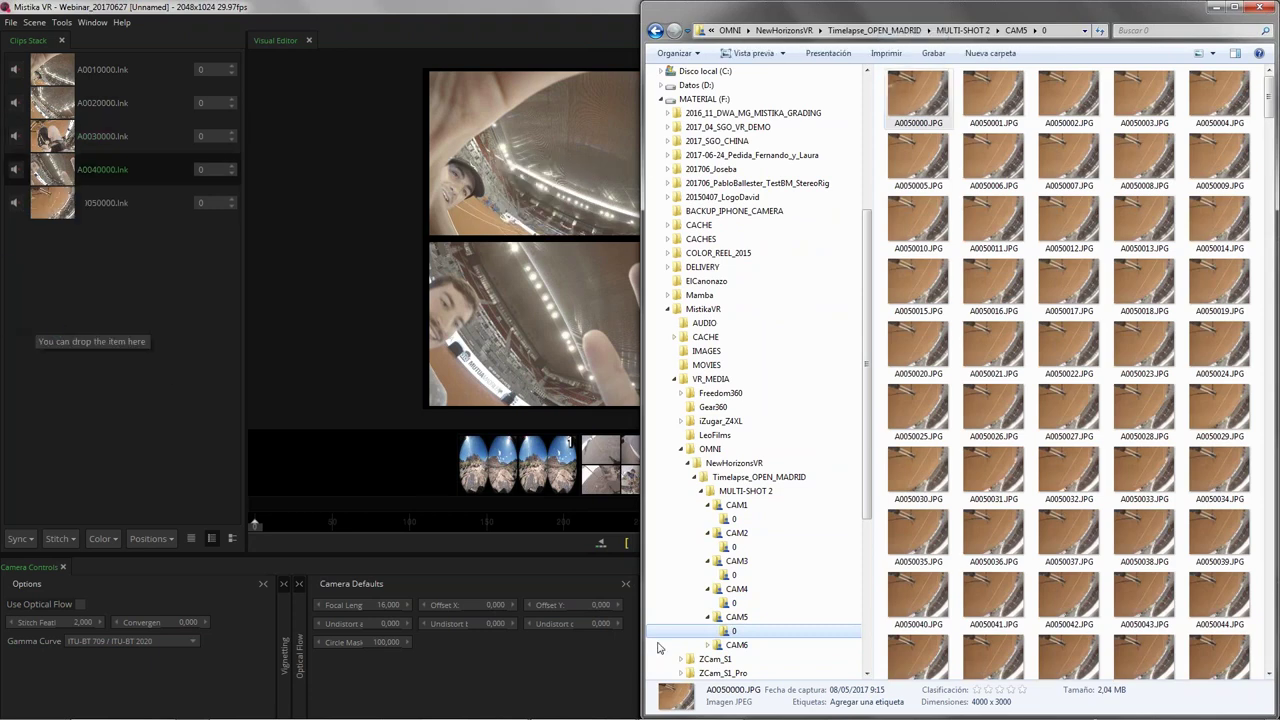
click(708, 645)
click(733, 645)
drag(915, 100, 178, 328)
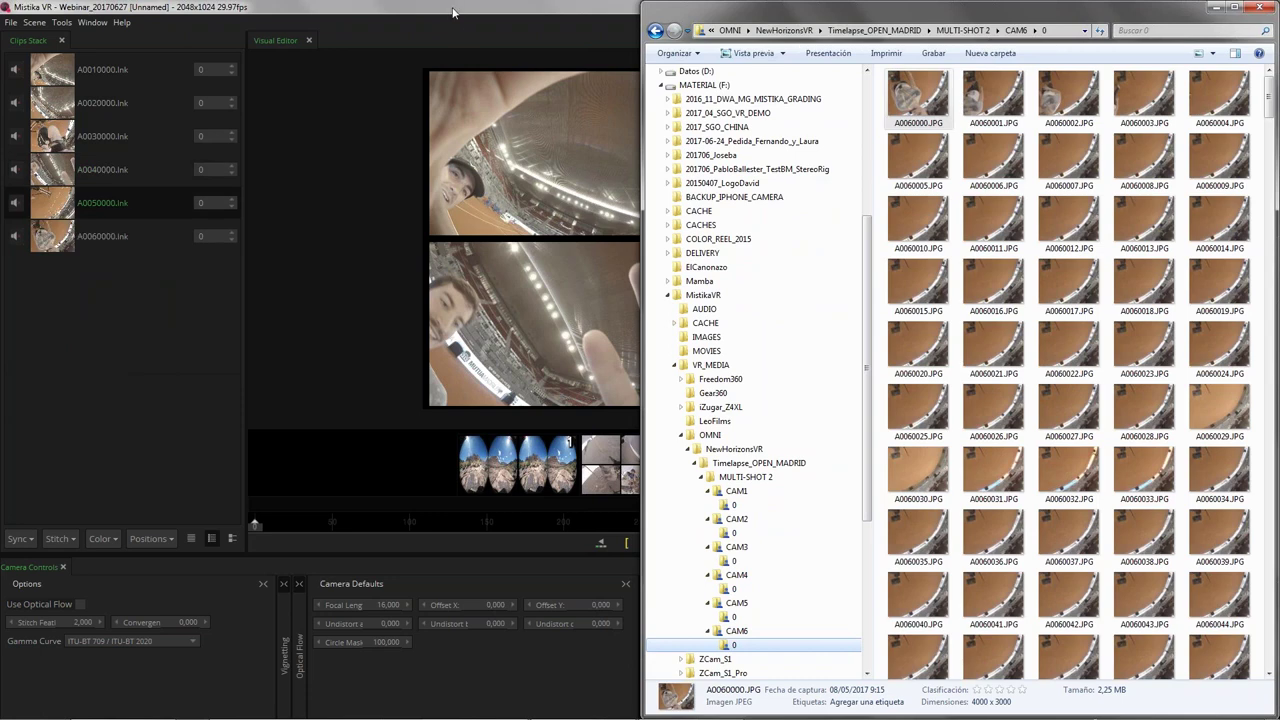
click(180, 364)
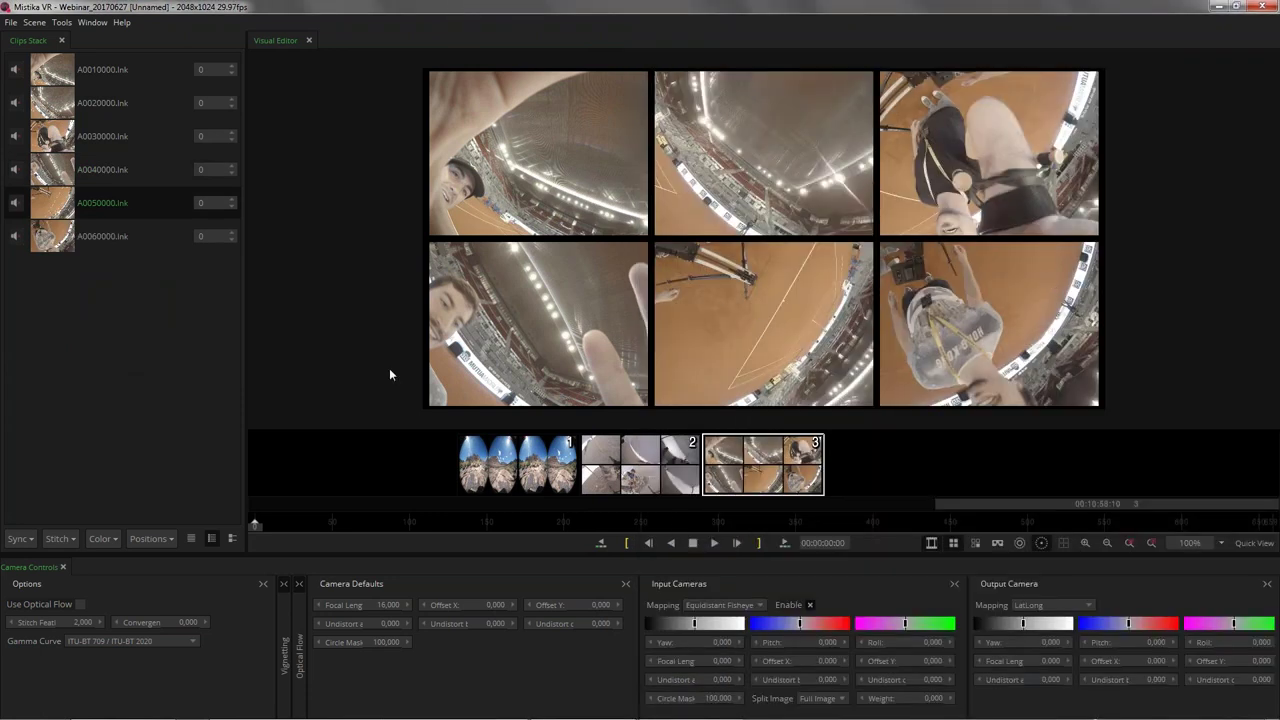
Step: Load the GoProOmni.grp camera preset onto the six-clip stack
right_click(114, 319)
click(165, 429)
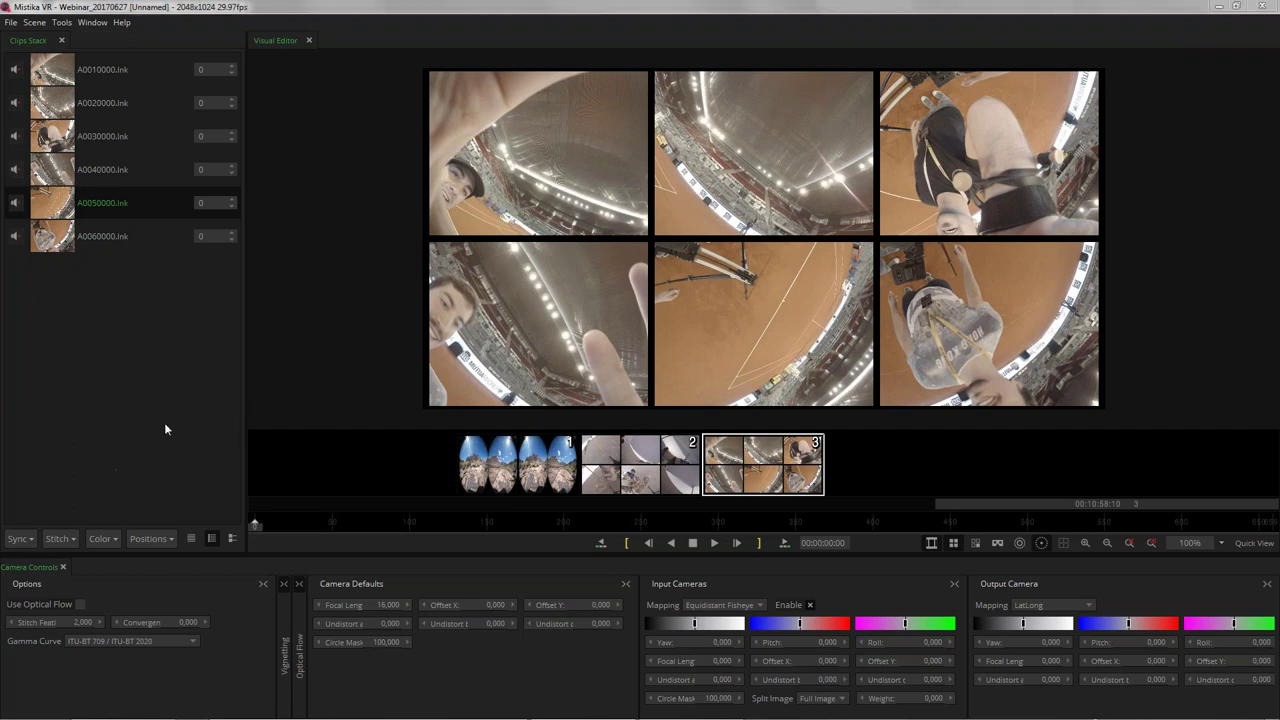
click(205, 218)
scroll(180, 220, down, 2)
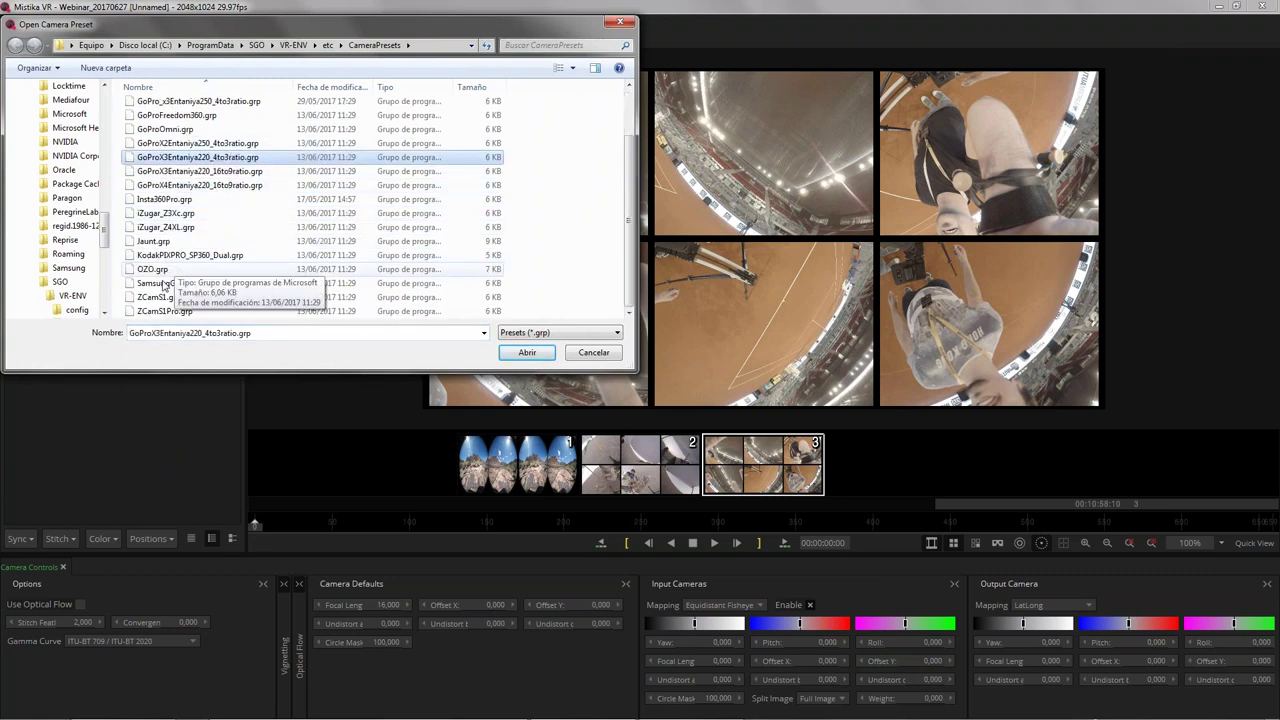
click(171, 131)
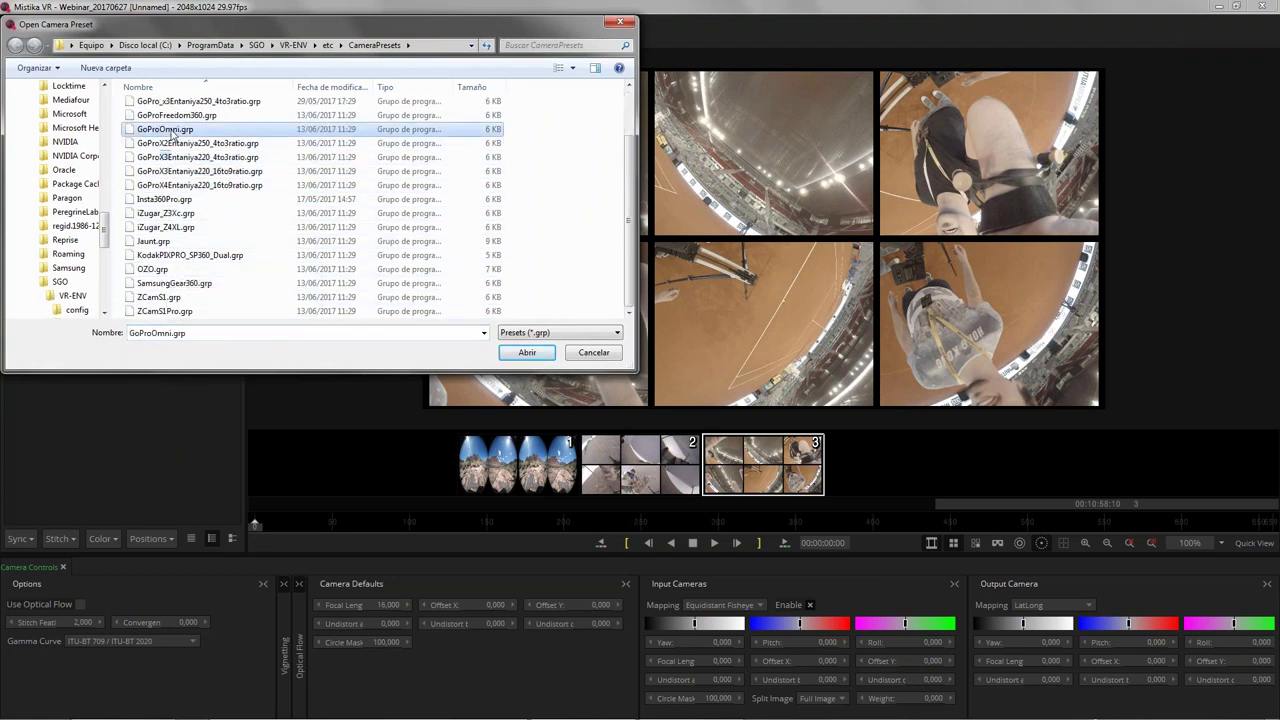
click(540, 355)
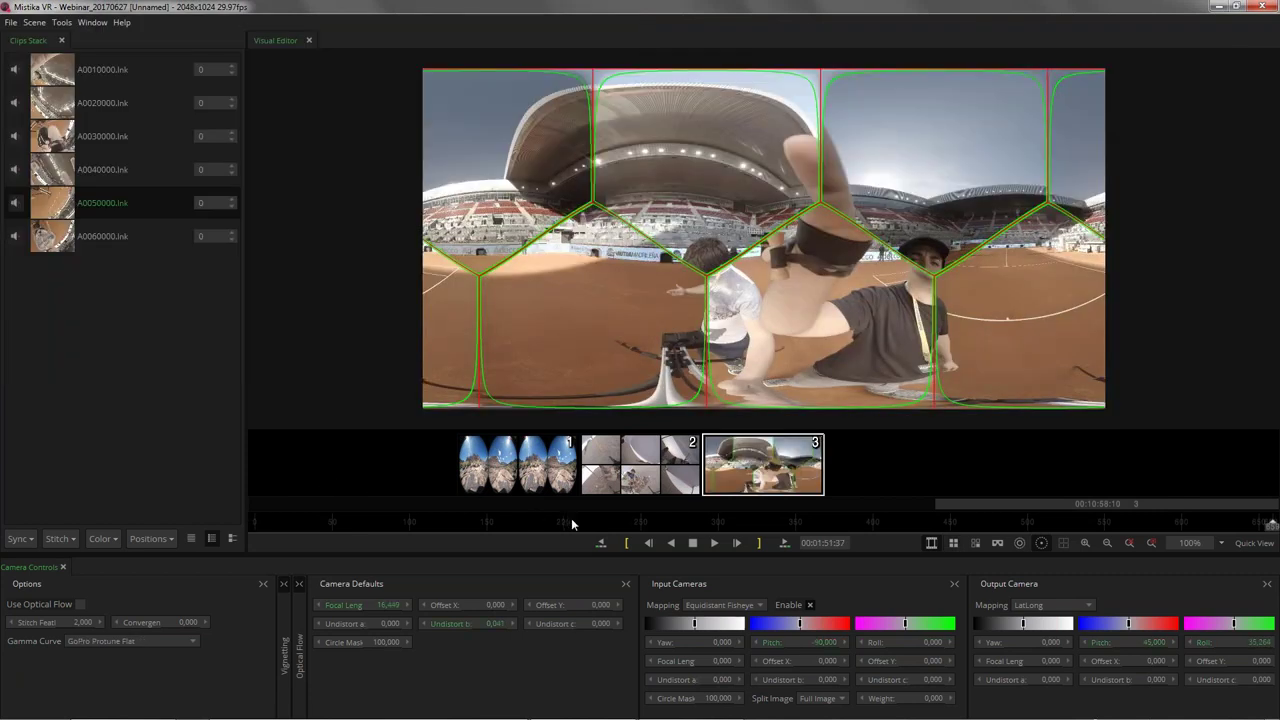
Step: At 00:00:04:10 with seams hidden, run Color > Match Color across the six cameras
click(642, 528)
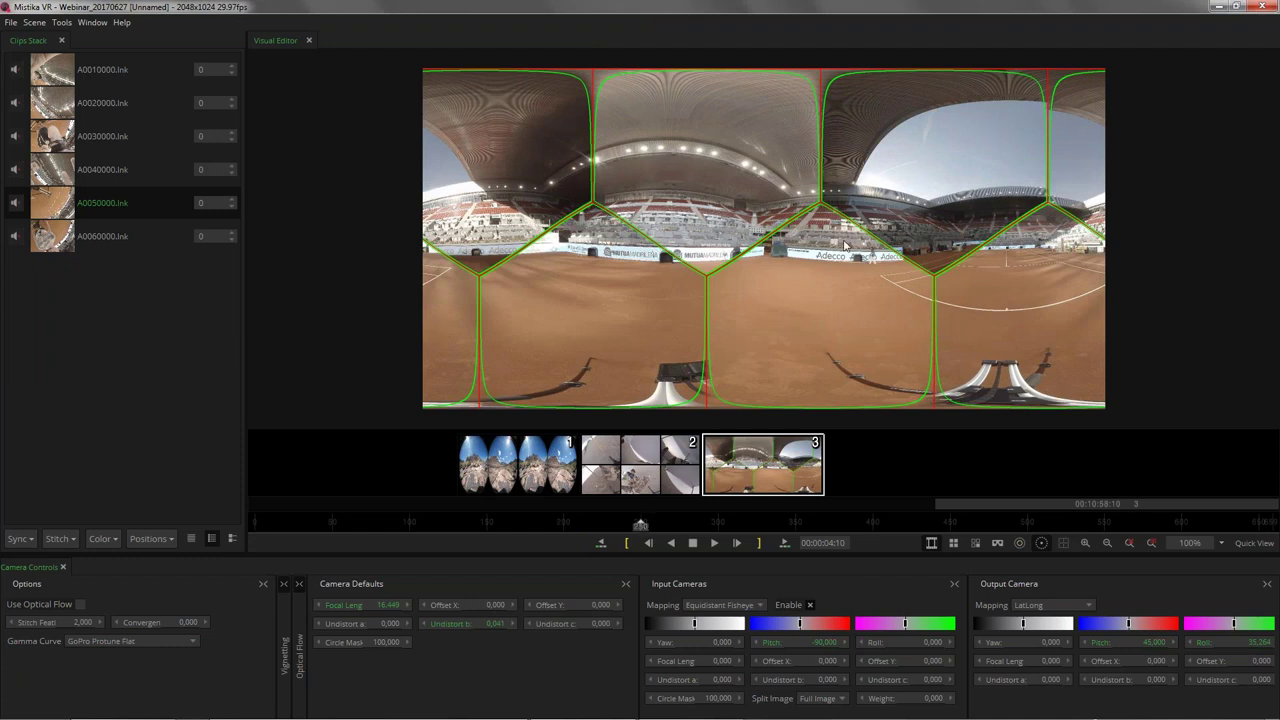
click(1040, 543)
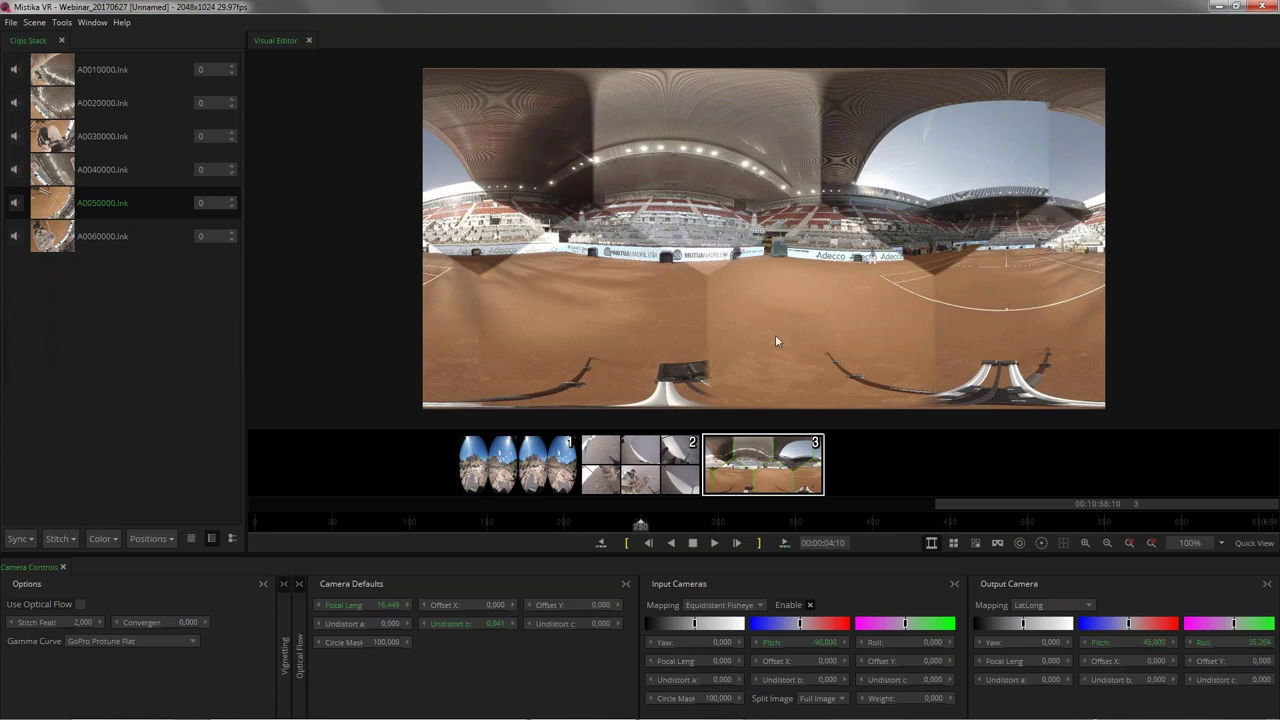
click(106, 539)
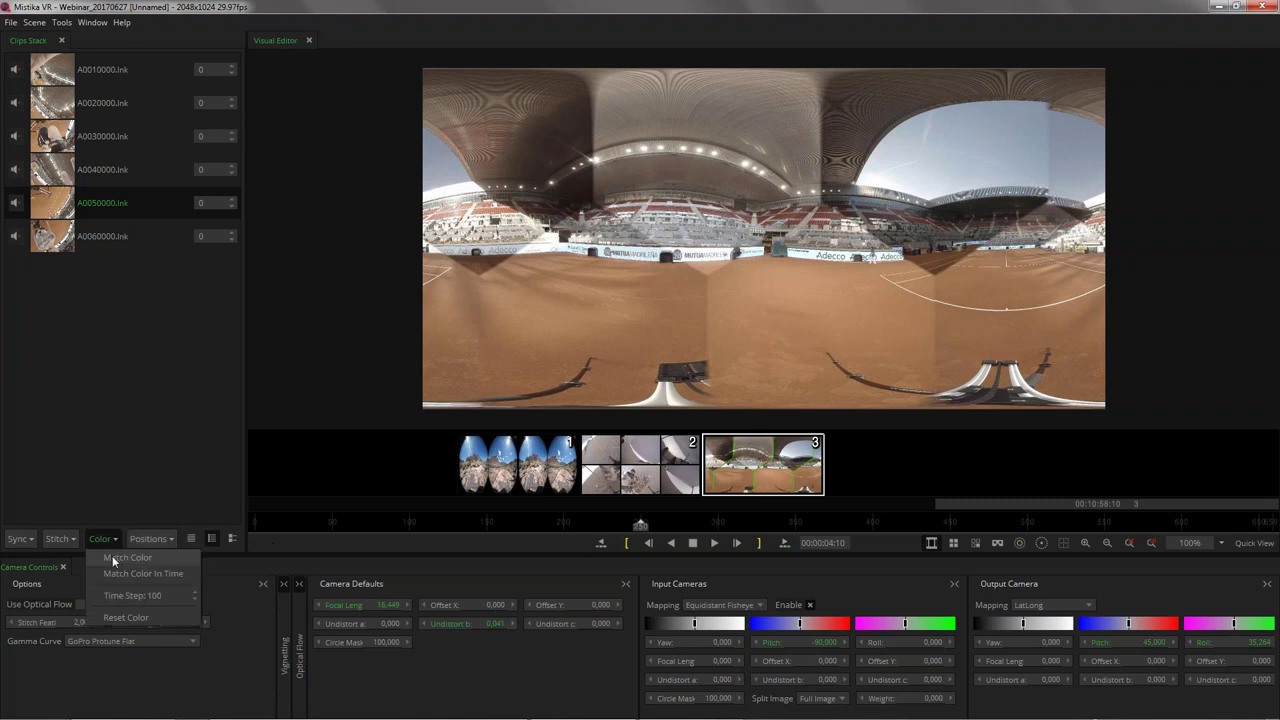
click(113, 558)
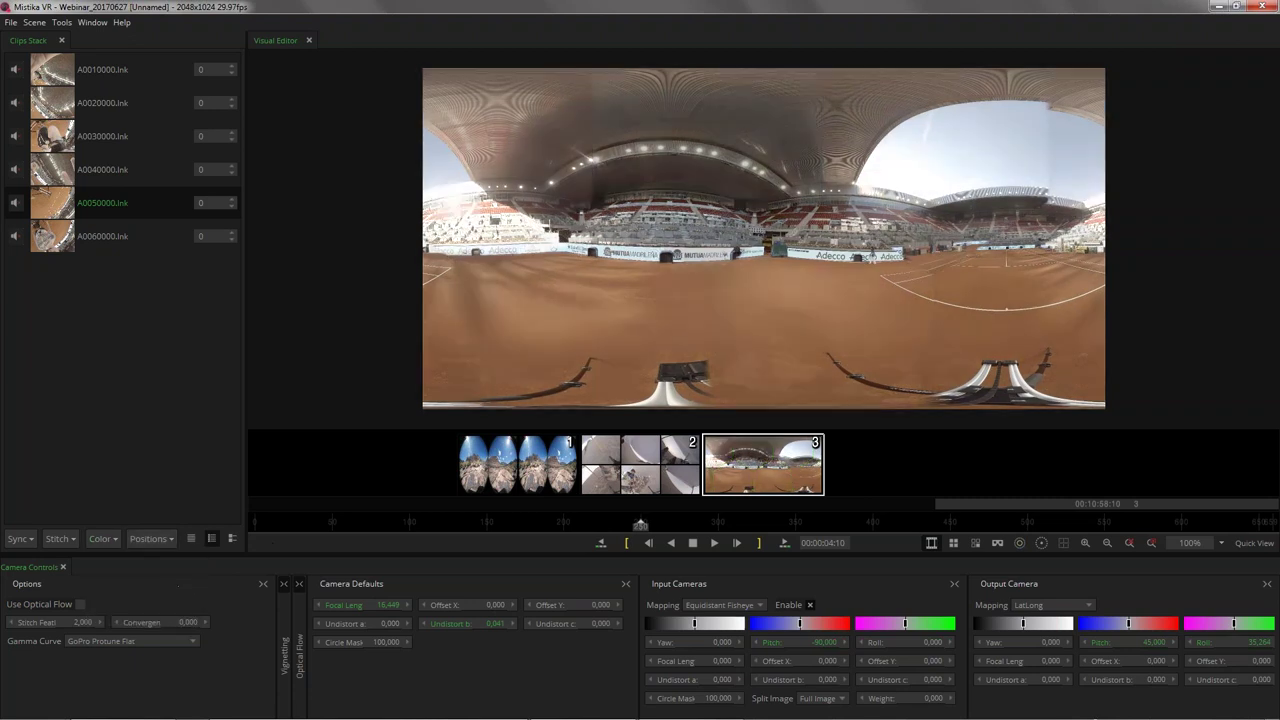
click(171, 541)
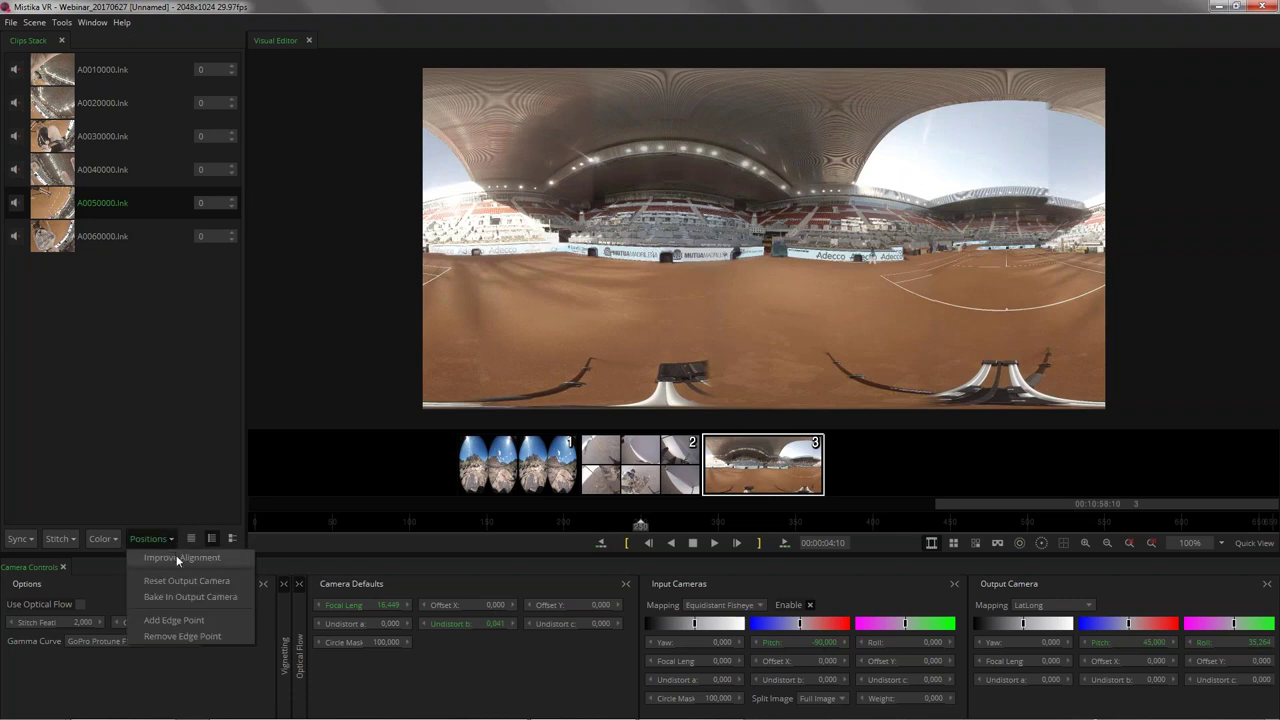
Step: Improve alignment and level the panorama to yaw -78.069, pitch 52.114, roll -24.867
click(180, 554)
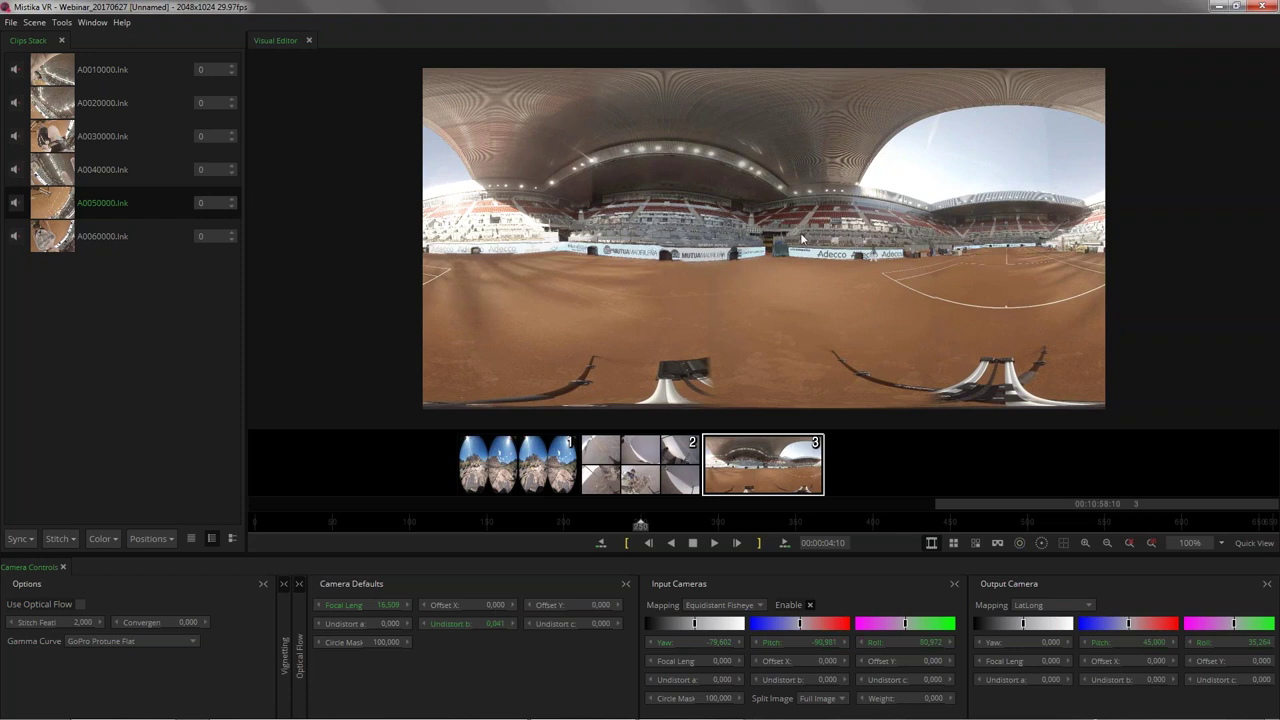
drag(713, 230, 805, 263)
click(1063, 542)
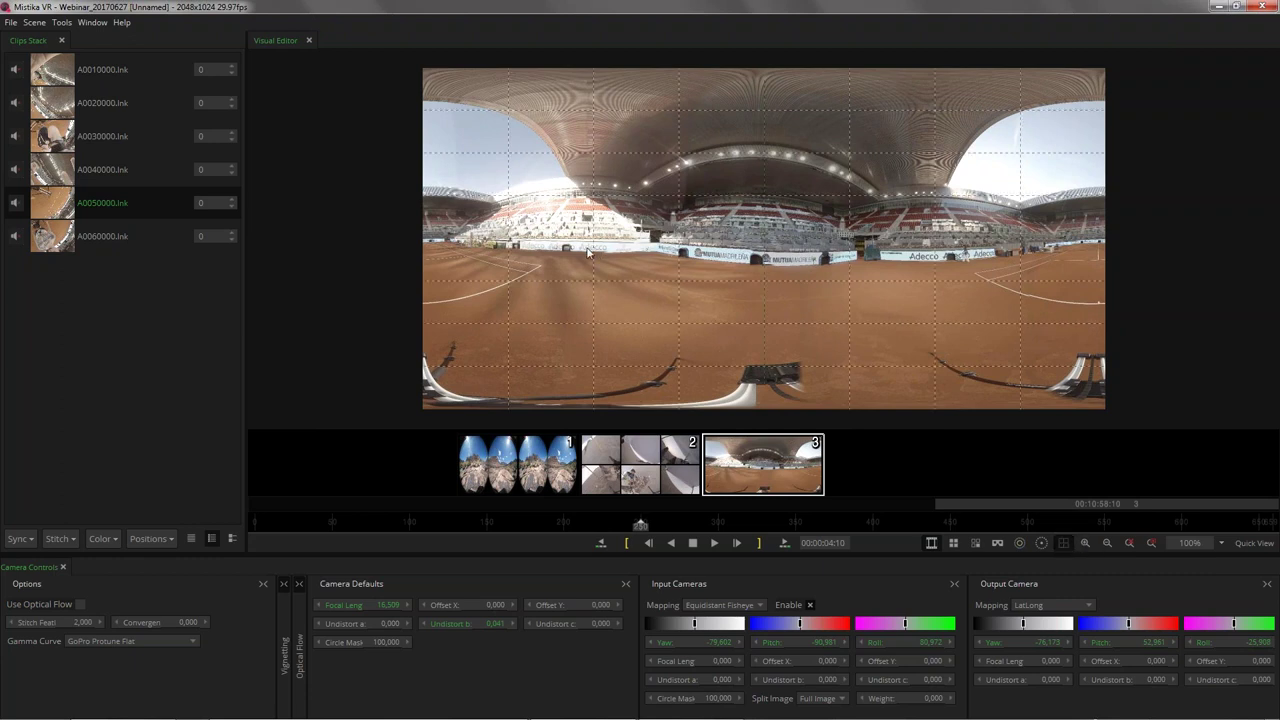
drag(584, 256, 585, 257)
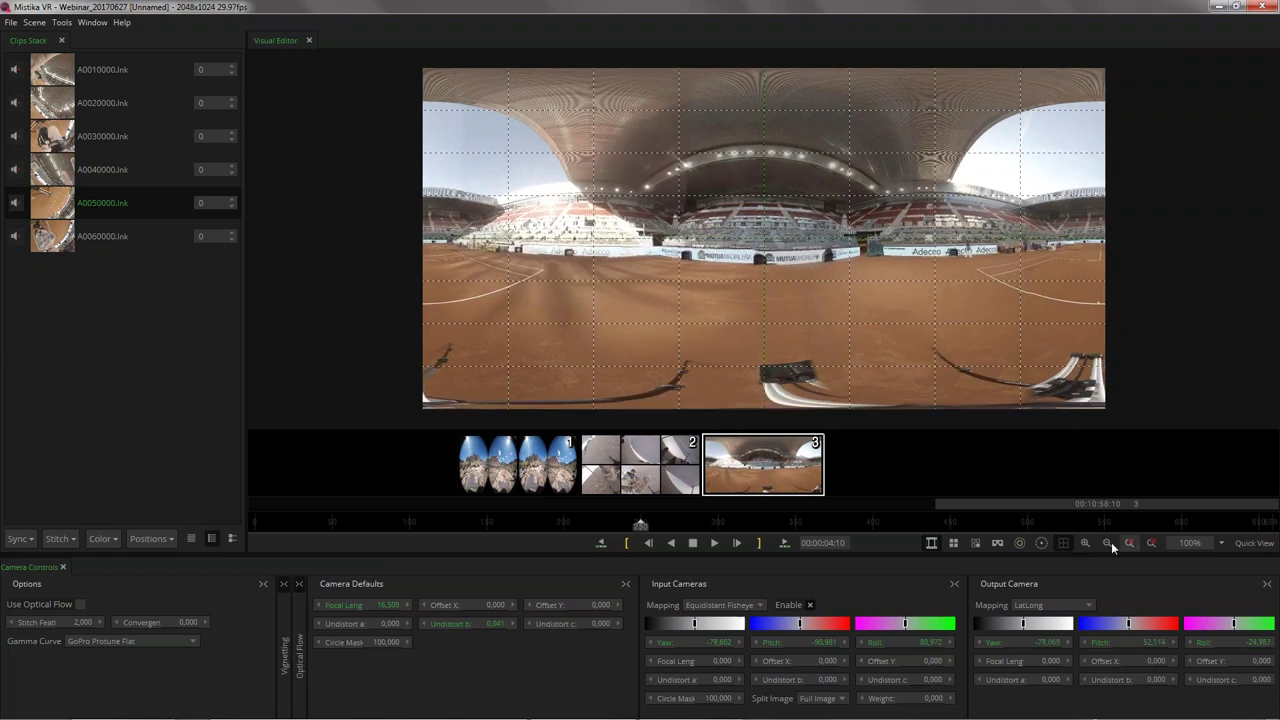
click(1062, 543)
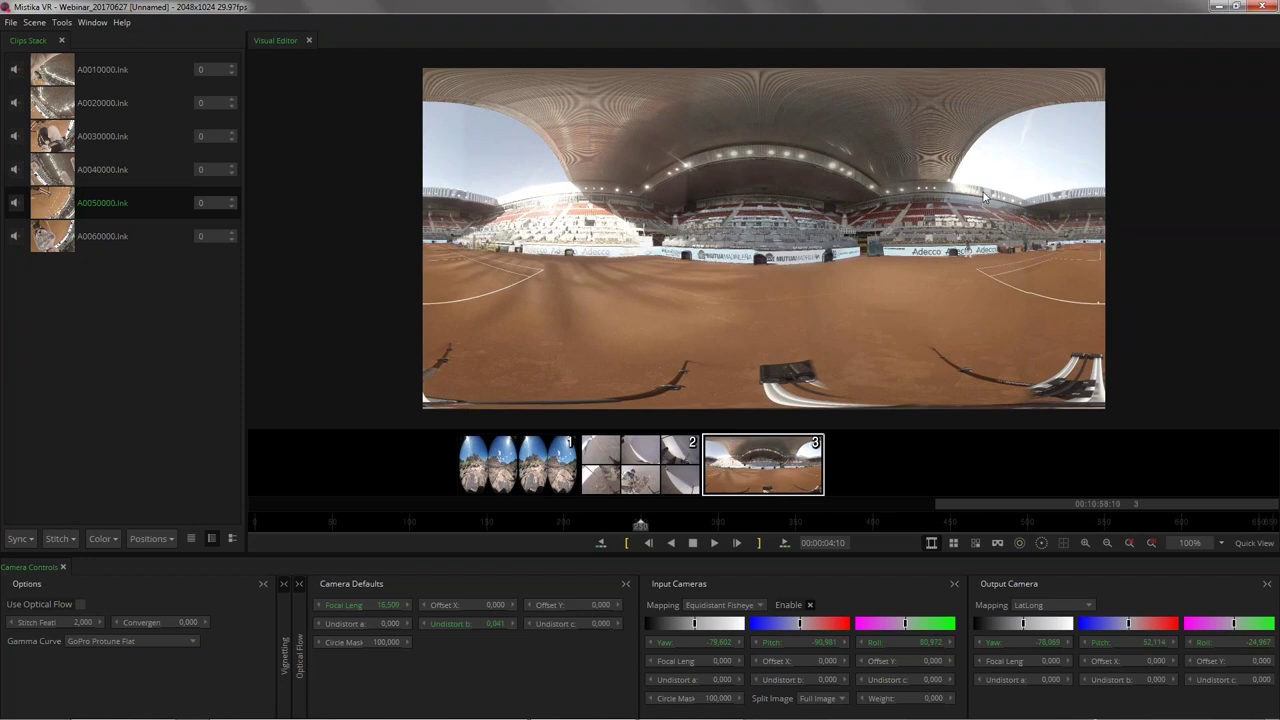
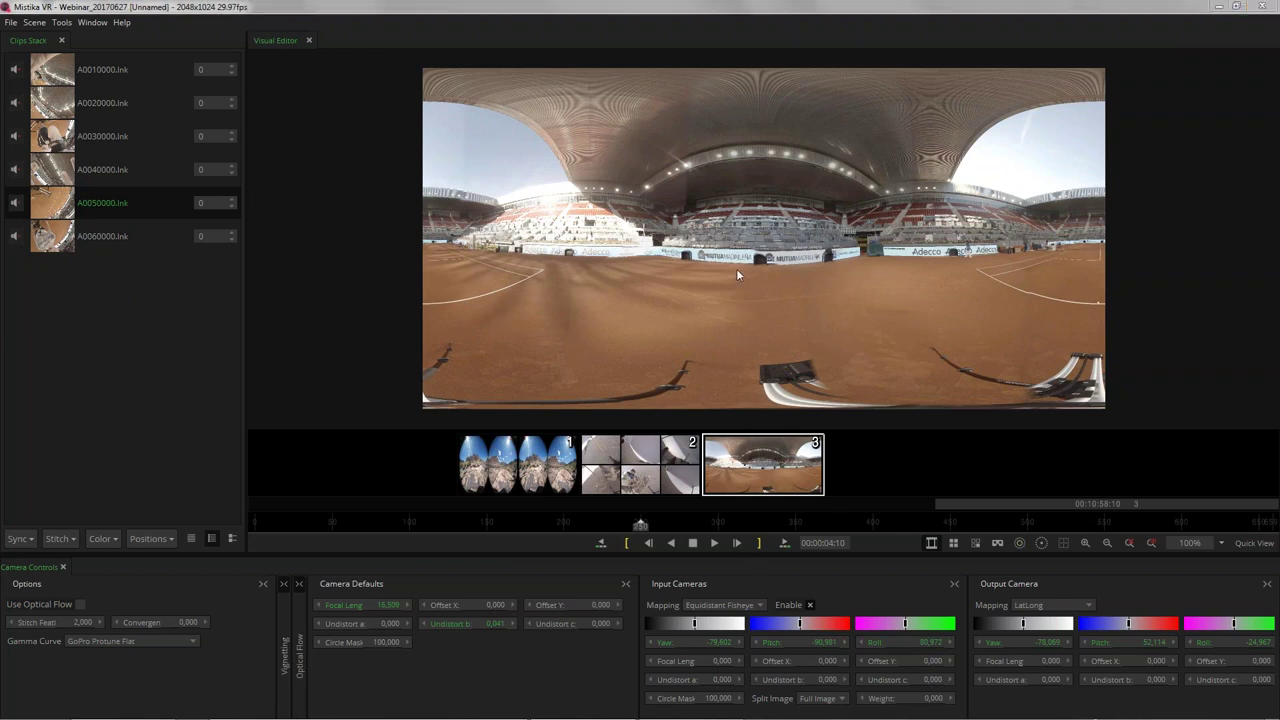
Step: Drag the six Seq9 camera MP4s from the ZitaFilms360 folder into Mistika VR's clip stack
key(super+e)
click(451, 192)
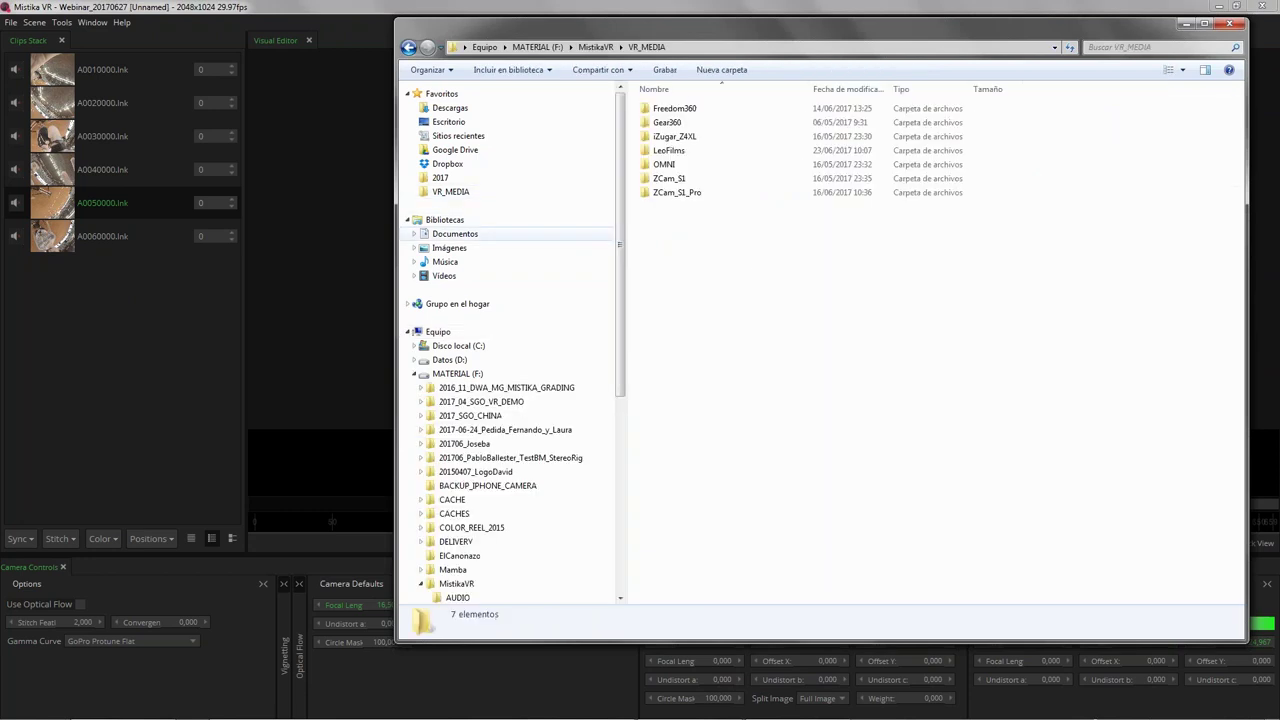
double_click(675, 108)
double_click(680, 122)
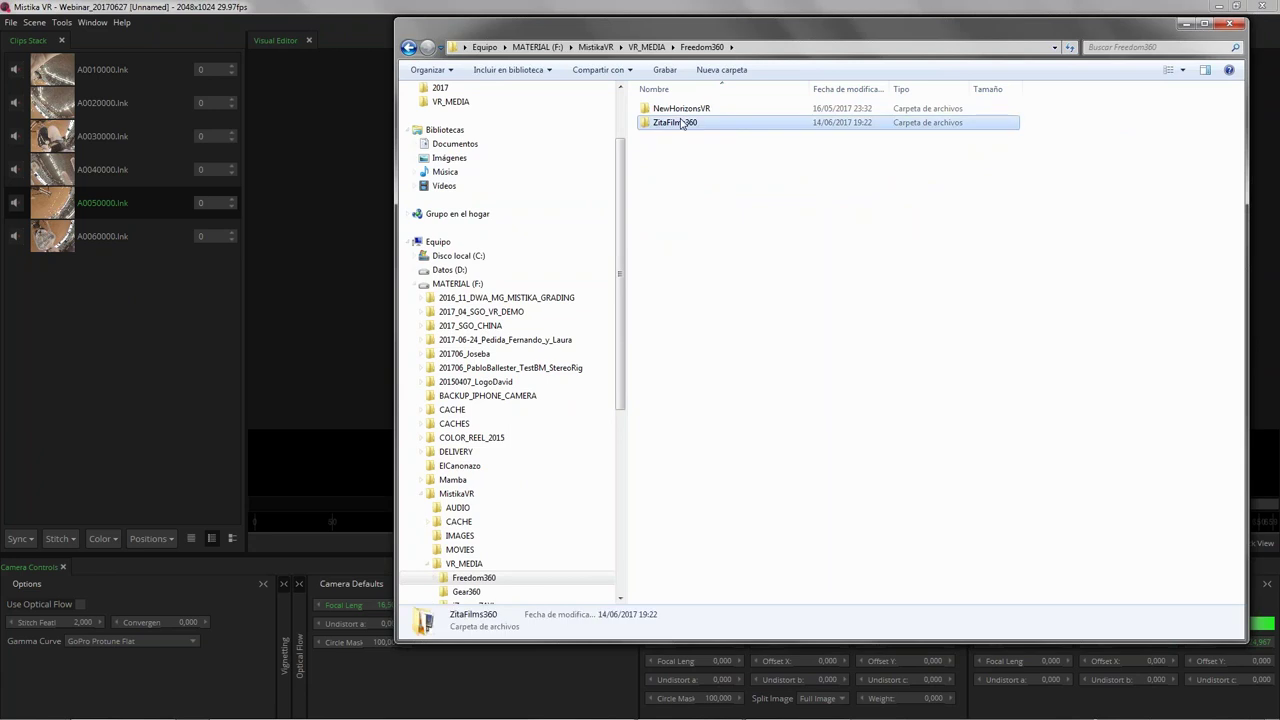
drag(1150, 204, 370, 472)
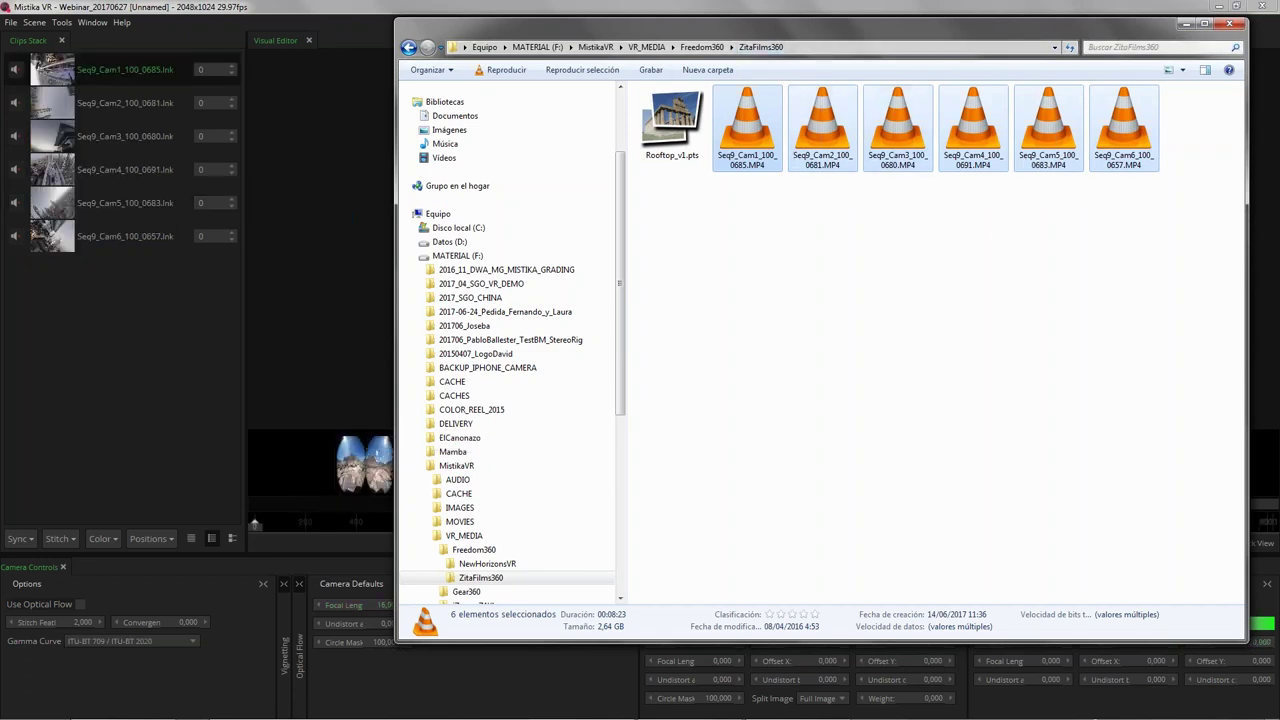
drag(1132, 24, 1108, 67)
key(alt+F4)
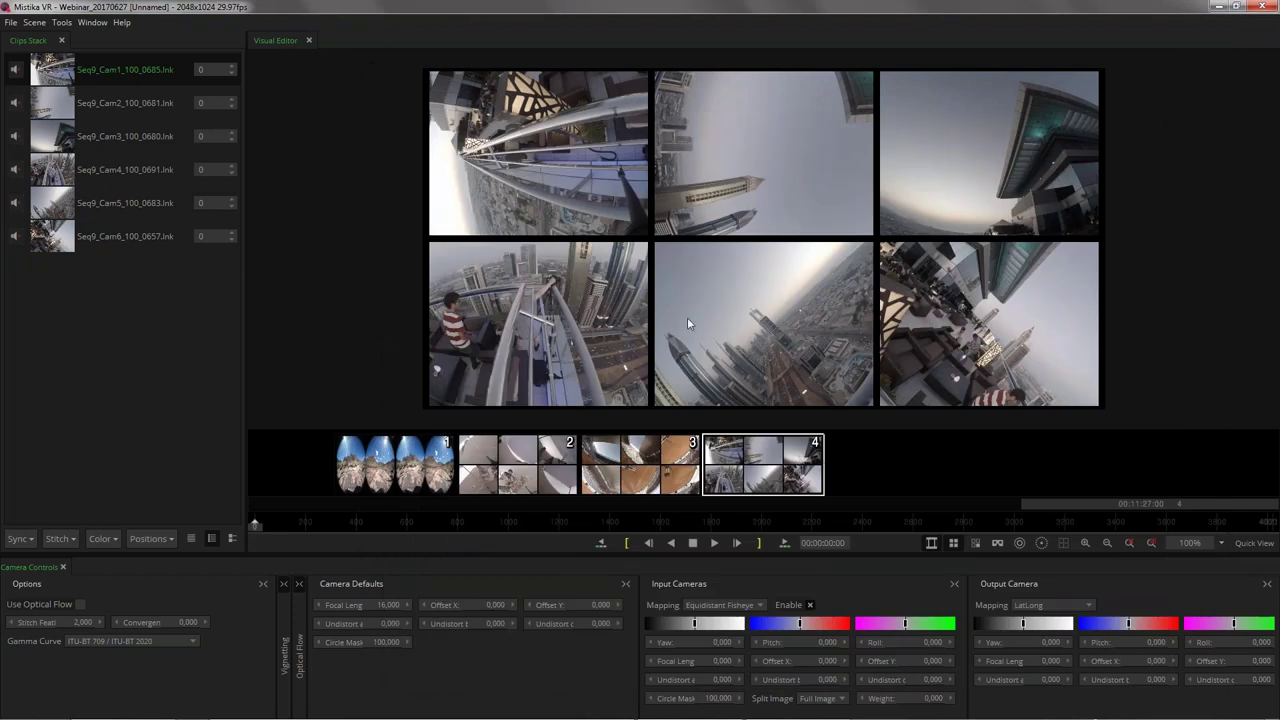
Step: Apply the GoProFreedom360.grp rig preset, show the camera outlines, and select camera C3
right_click(113, 337)
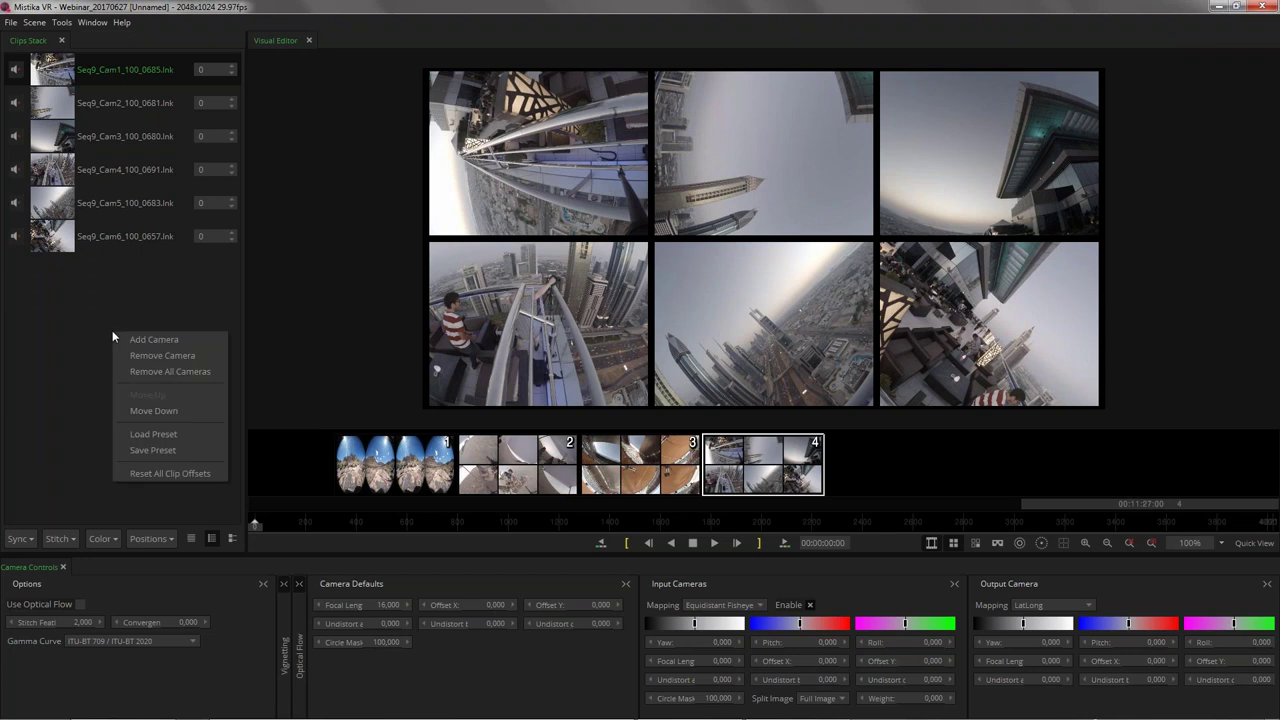
right_click(93, 320)
right_click(93, 305)
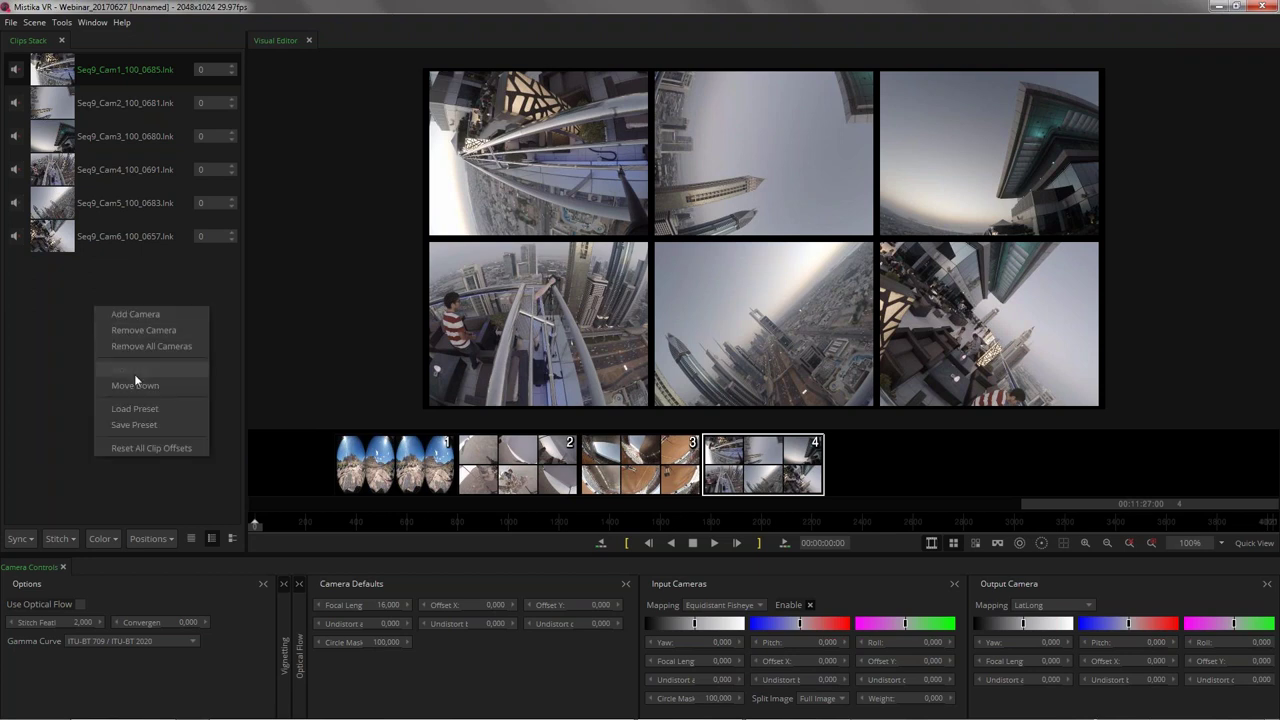
click(153, 410)
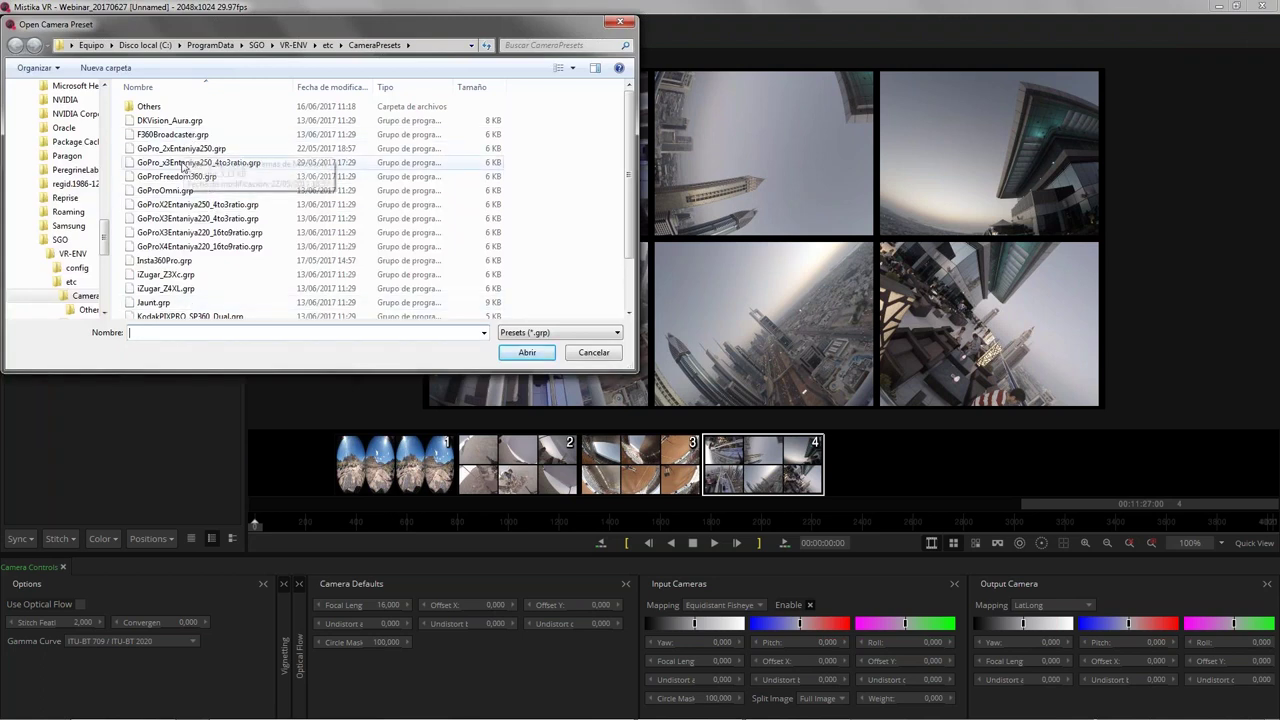
double_click(182, 176)
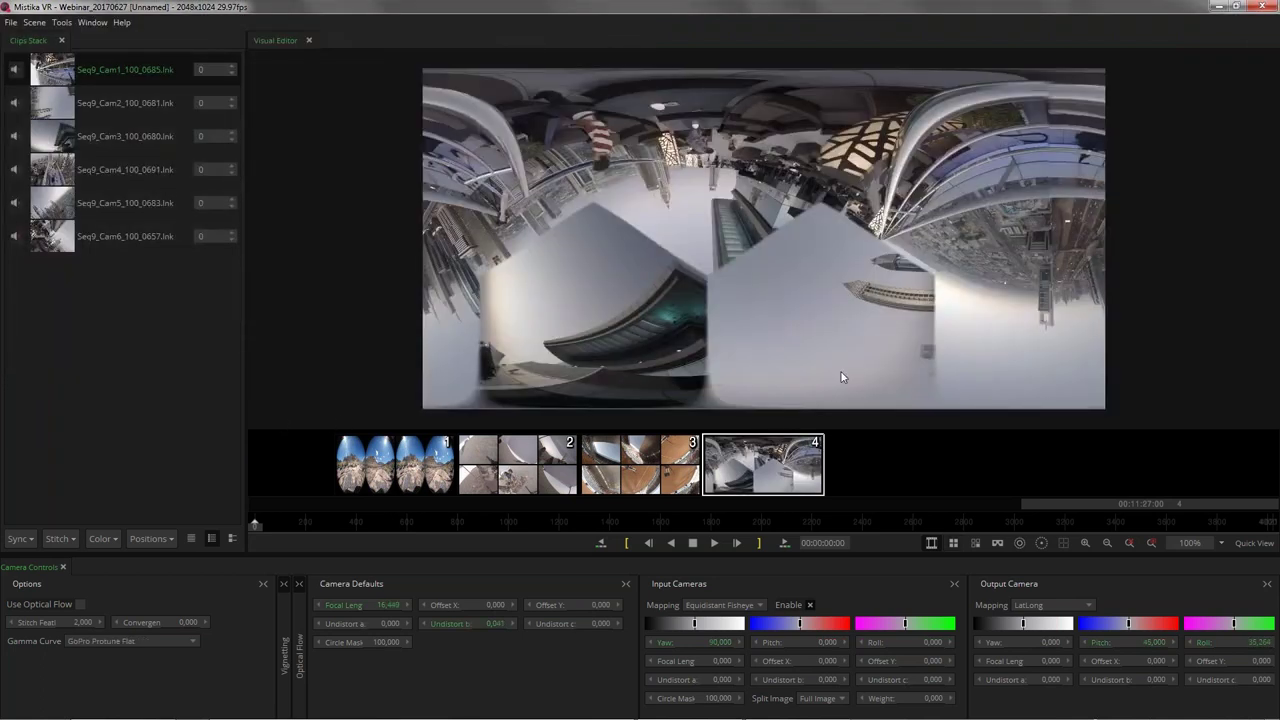
click(1019, 544)
click(614, 315)
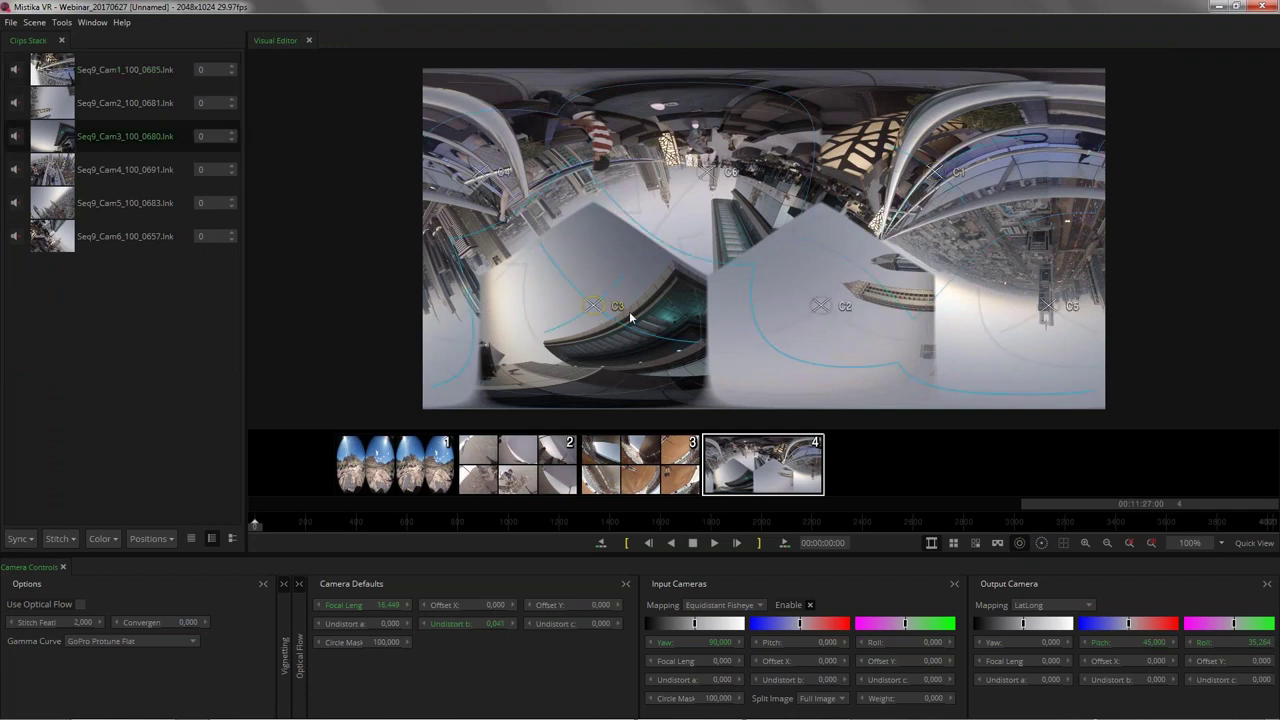
Step: Layer Cam3 above Cam2, rotate the panorama, and run Positions > Improve Alignment
click(821, 308)
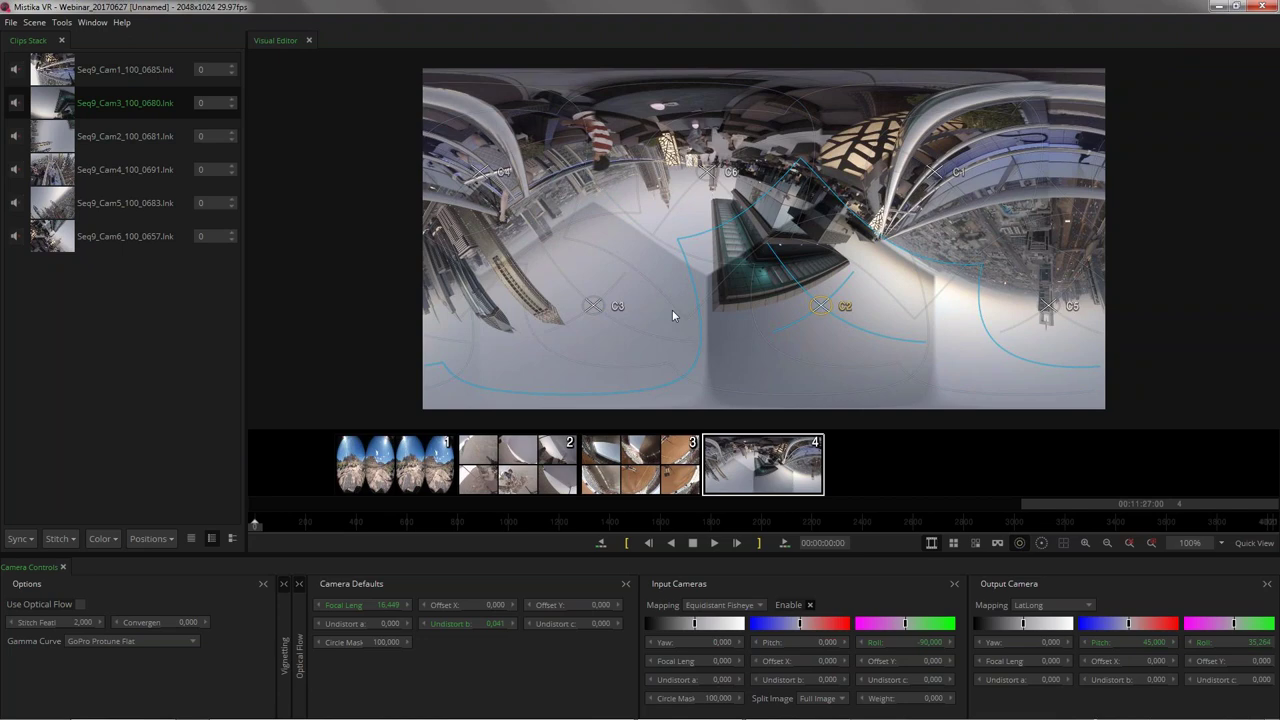
drag(659, 298, 540, 259)
click(103, 539)
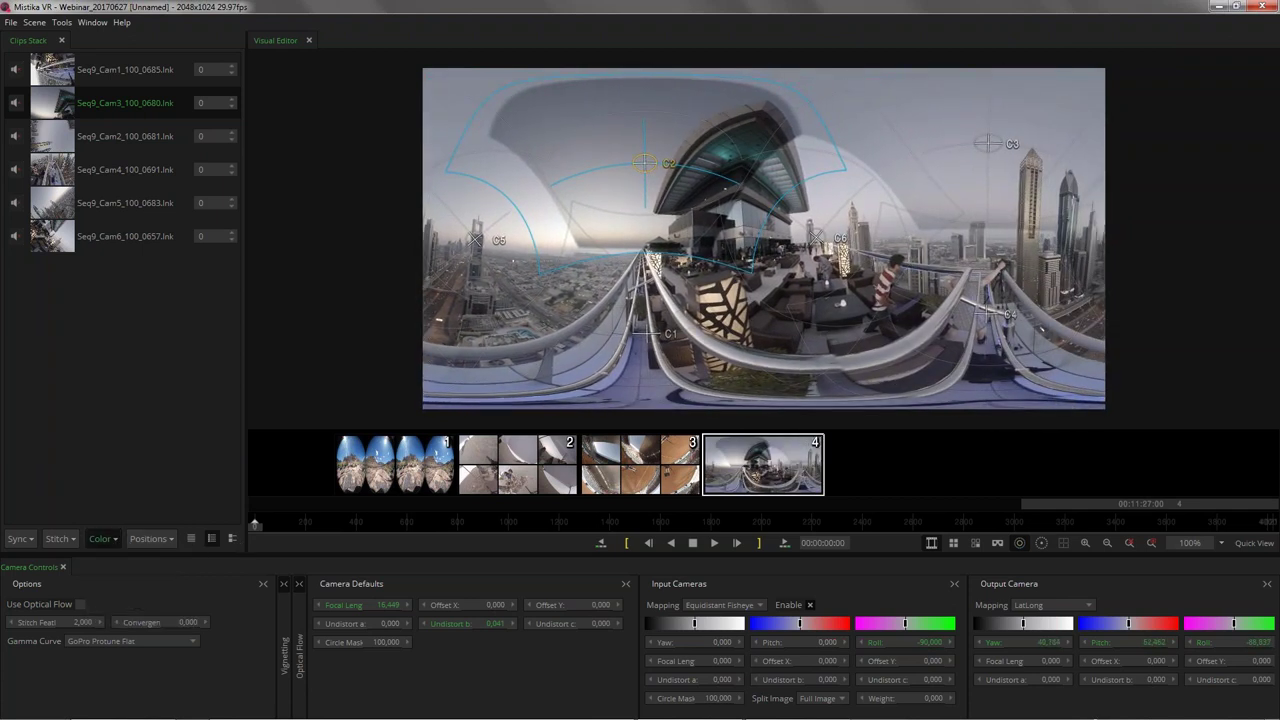
click(162, 545)
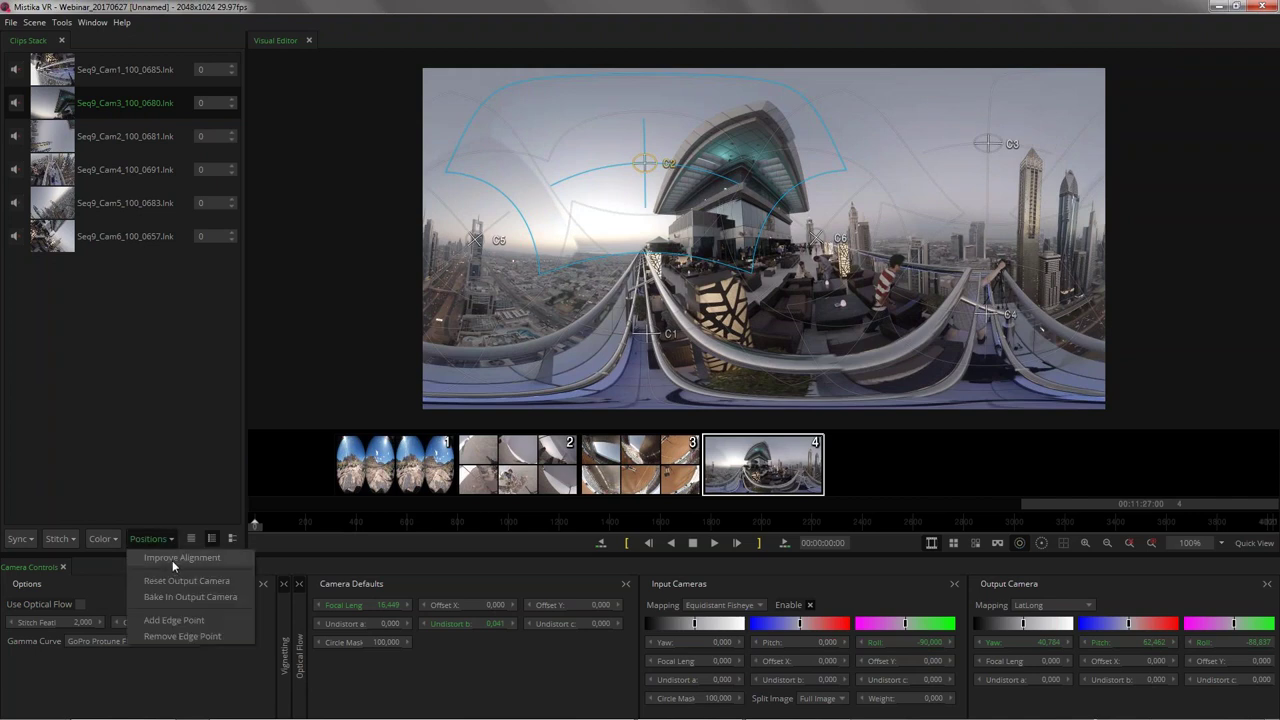
click(172, 560)
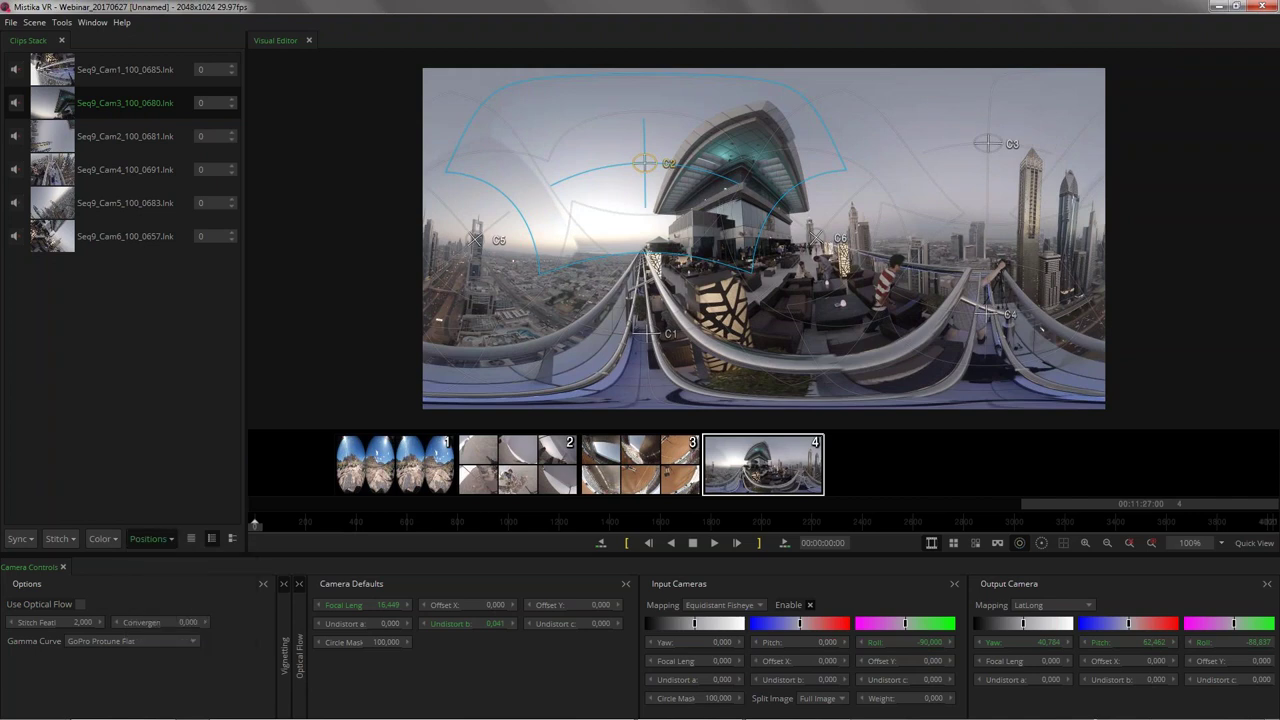
click(103, 539)
click(126, 553)
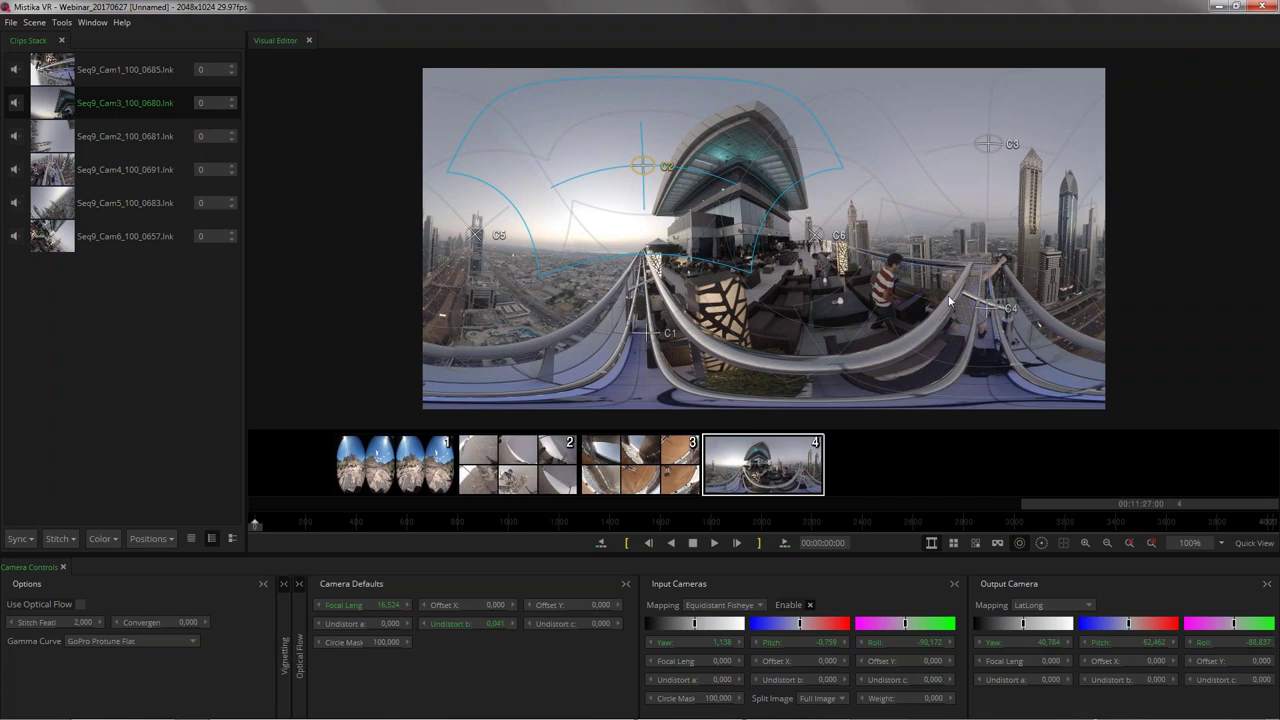
Step: Try optical flow on and off, leaving it off, and set the stitch feather to 0
scroll(944, 308, up, 5)
drag(964, 284, 712, 251)
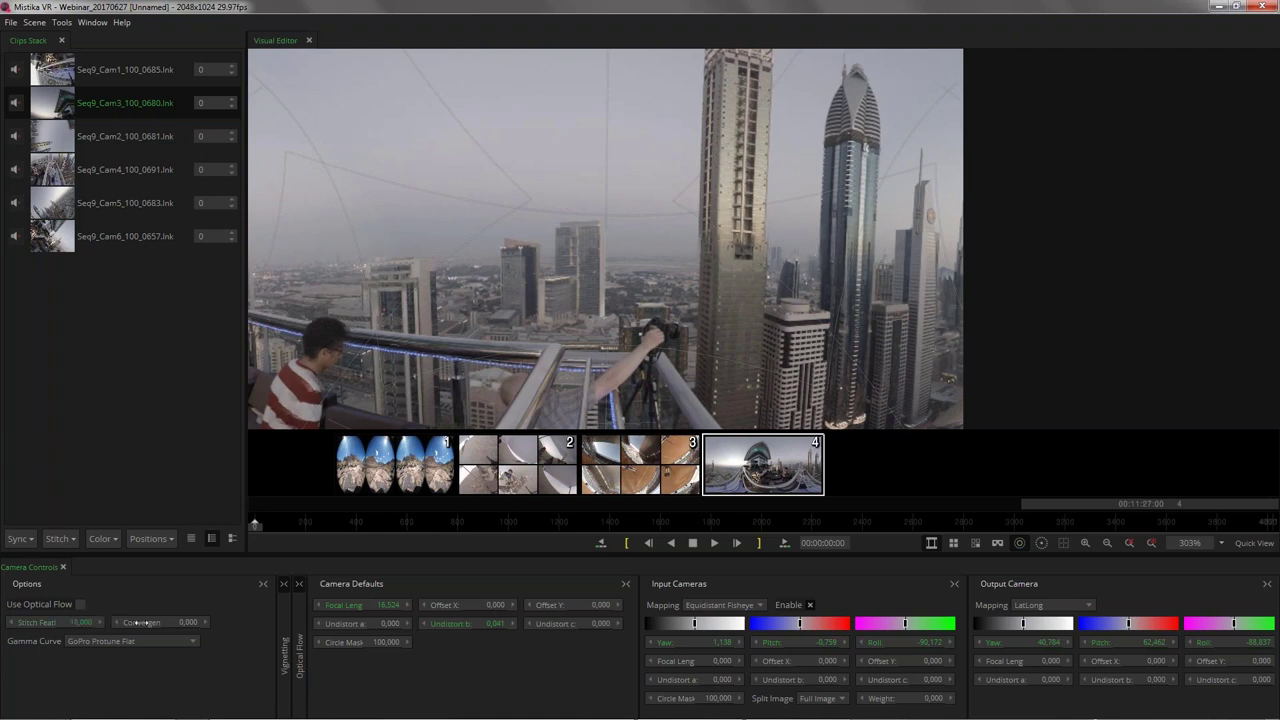
click(79, 604)
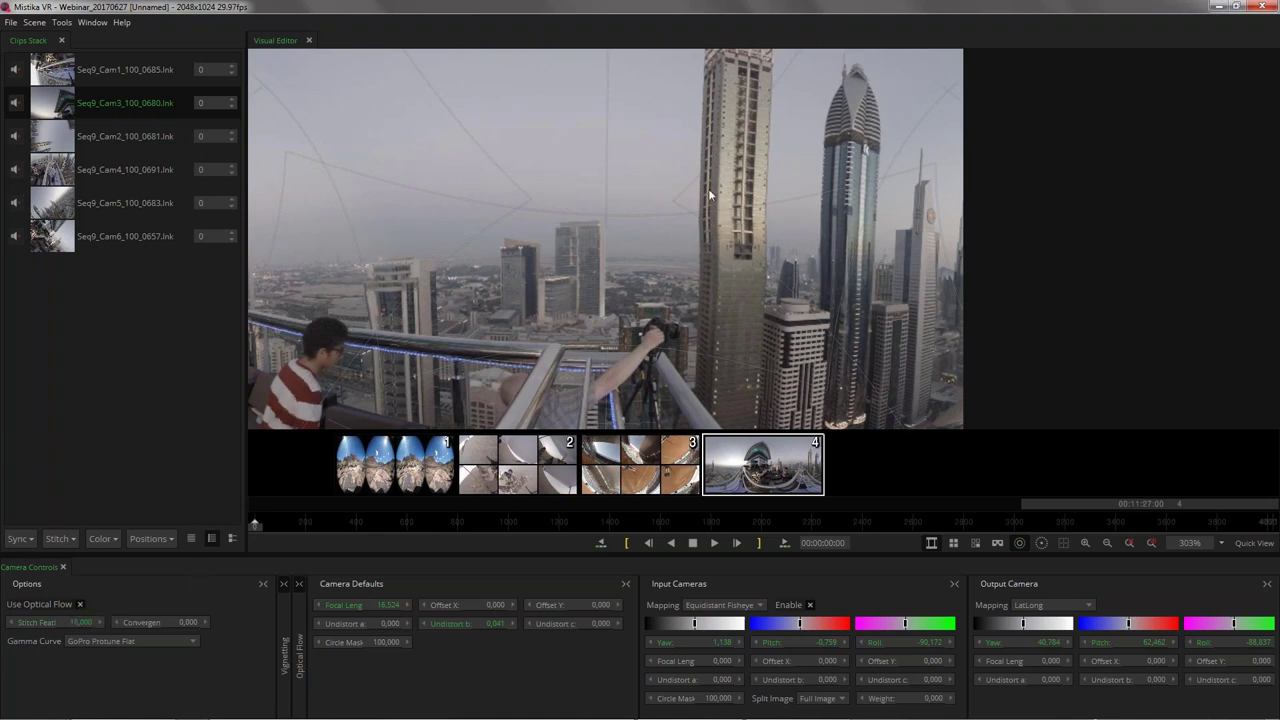
click(80, 604)
drag(737, 276, 779, 268)
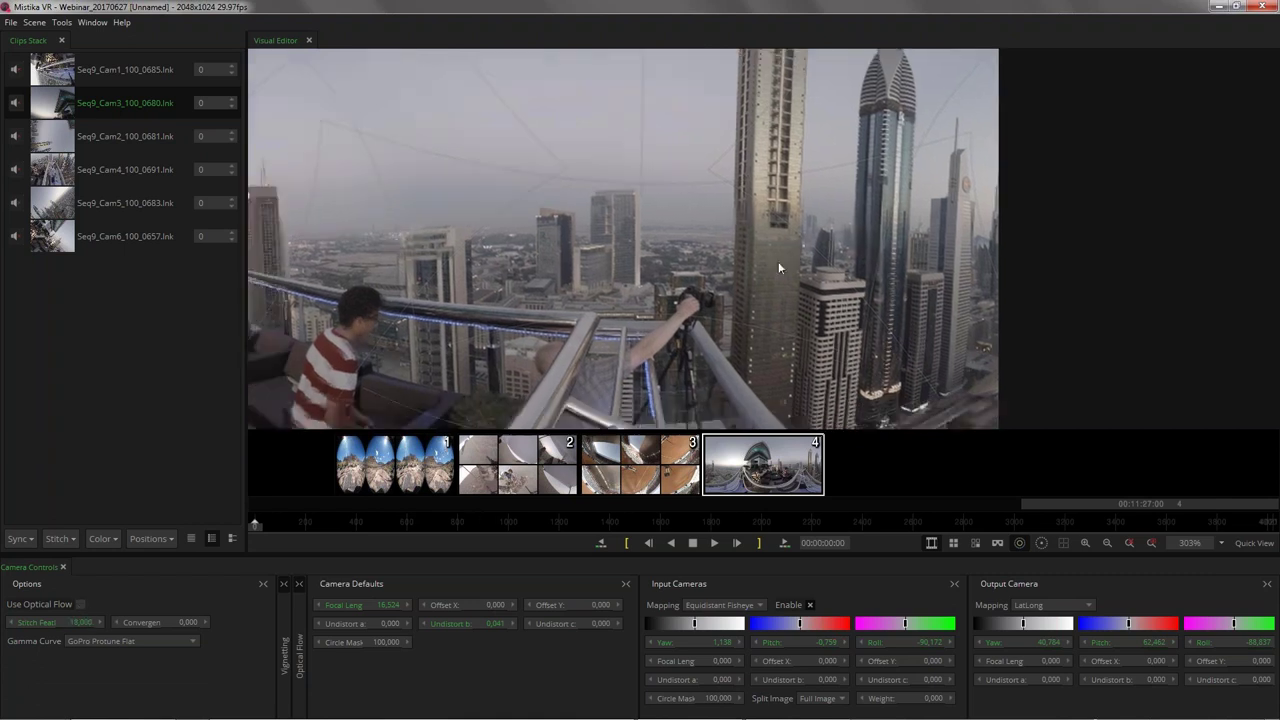
drag(83, 624, 50, 632)
scroll(789, 220, down, 5)
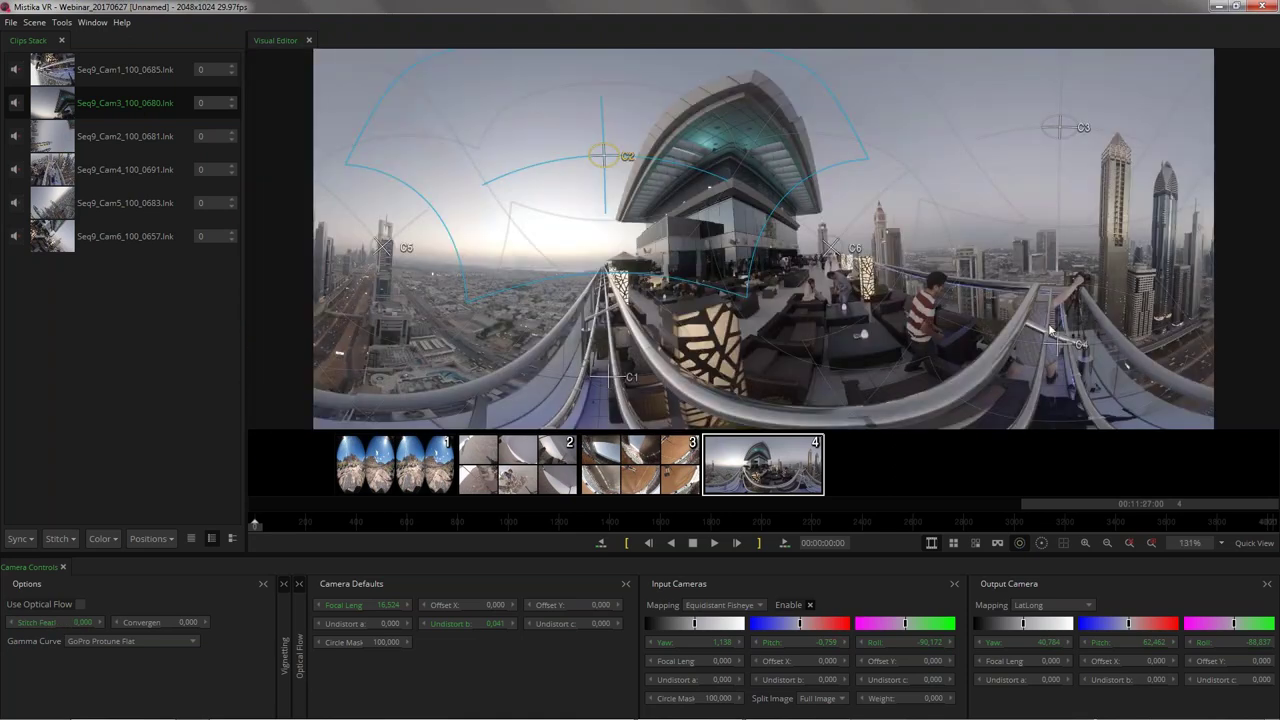
Step: Select camera C4 and slightly adjust its pitch and yaw to clean the seam
click(1062, 348)
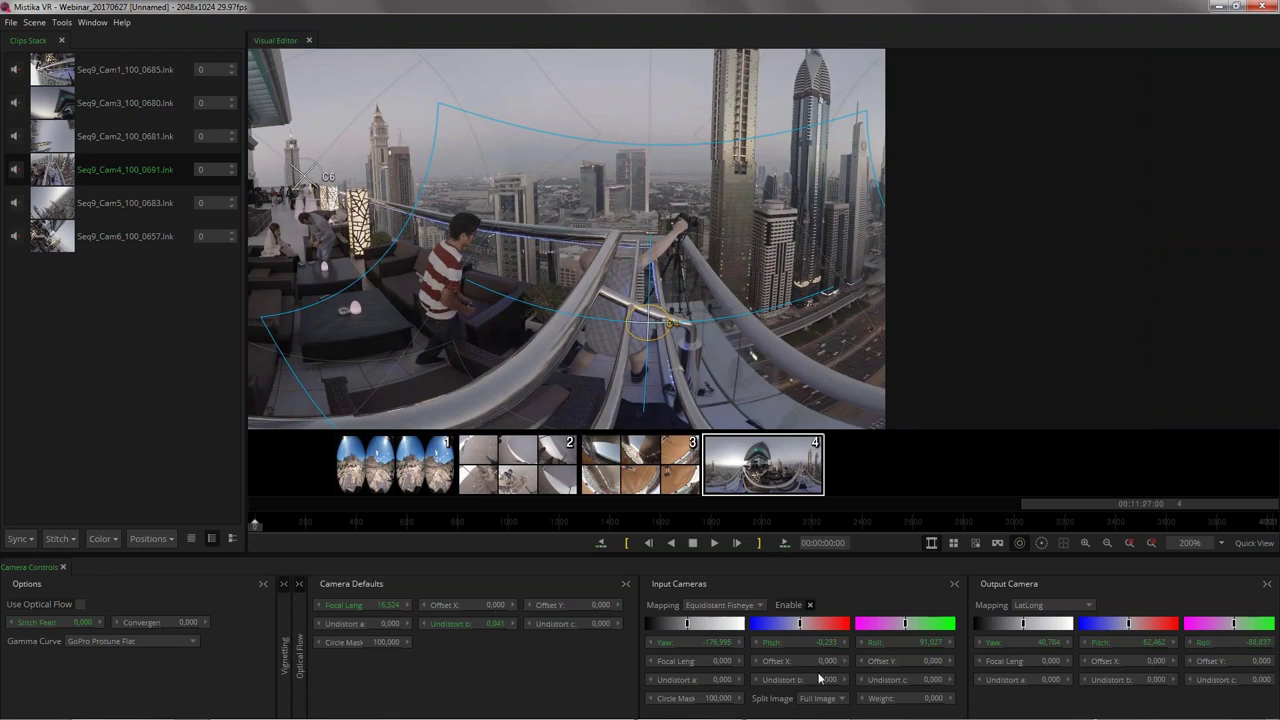
drag(821, 642, 847, 643)
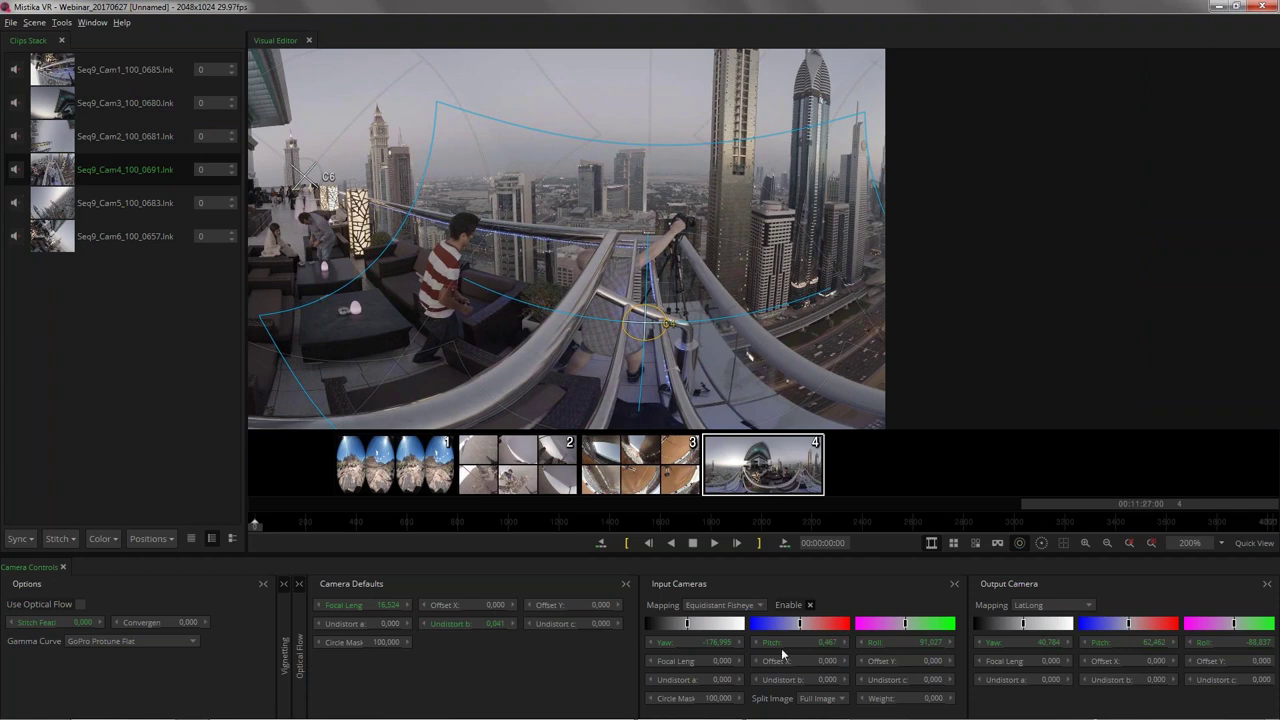
drag(724, 644, 726, 642)
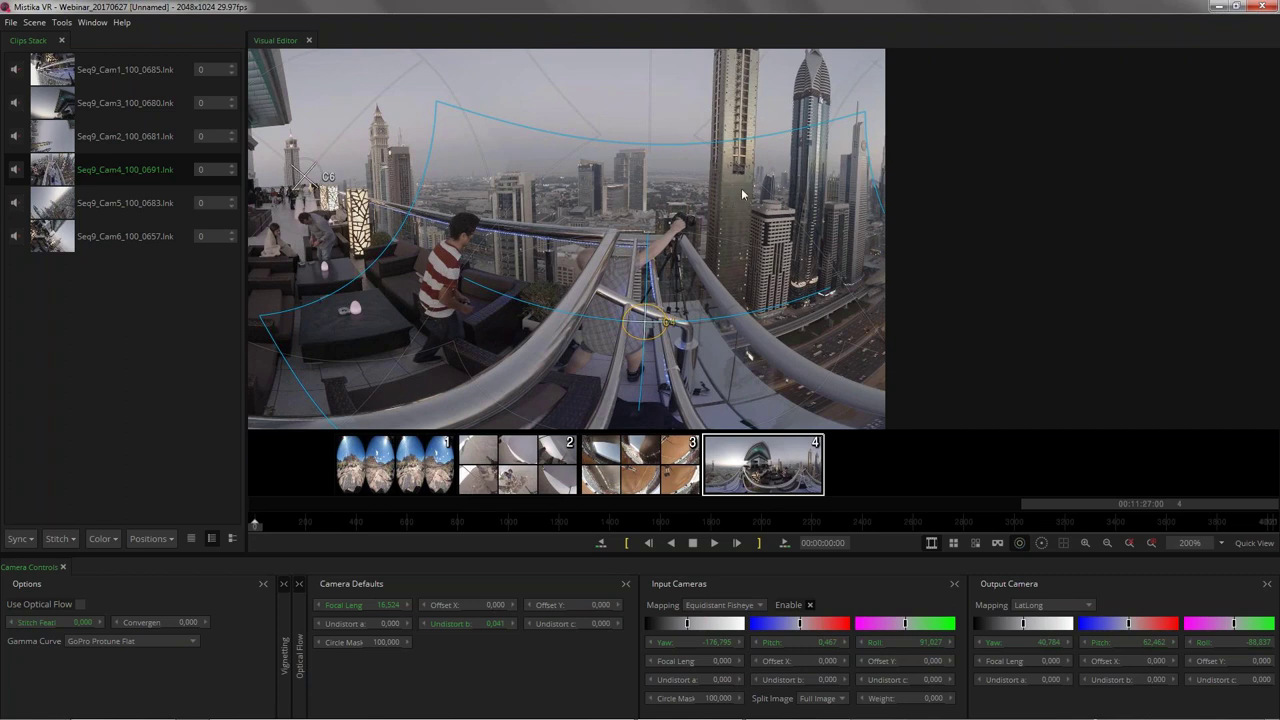
scroll(741, 188, down, 1)
scroll(780, 266, down, 1)
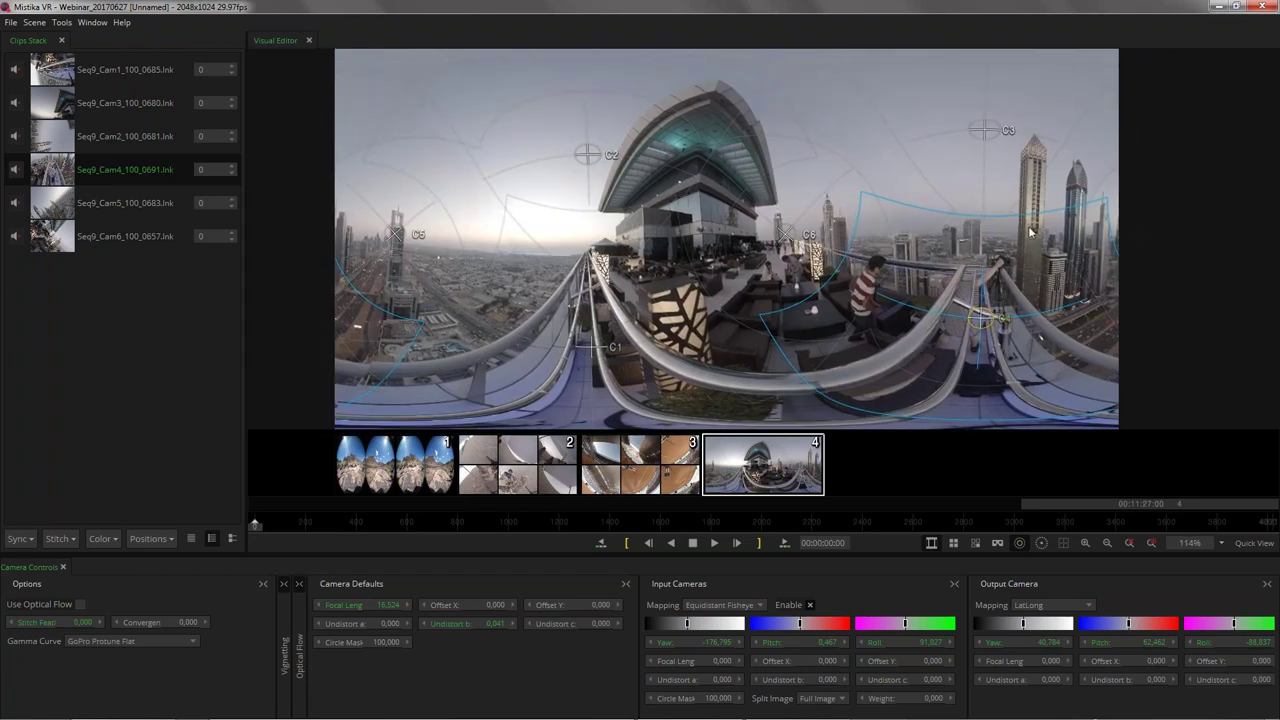
Step: Hide the camera outlines and briefly toggle the alignment grid on and off
click(1041, 543)
click(1063, 543)
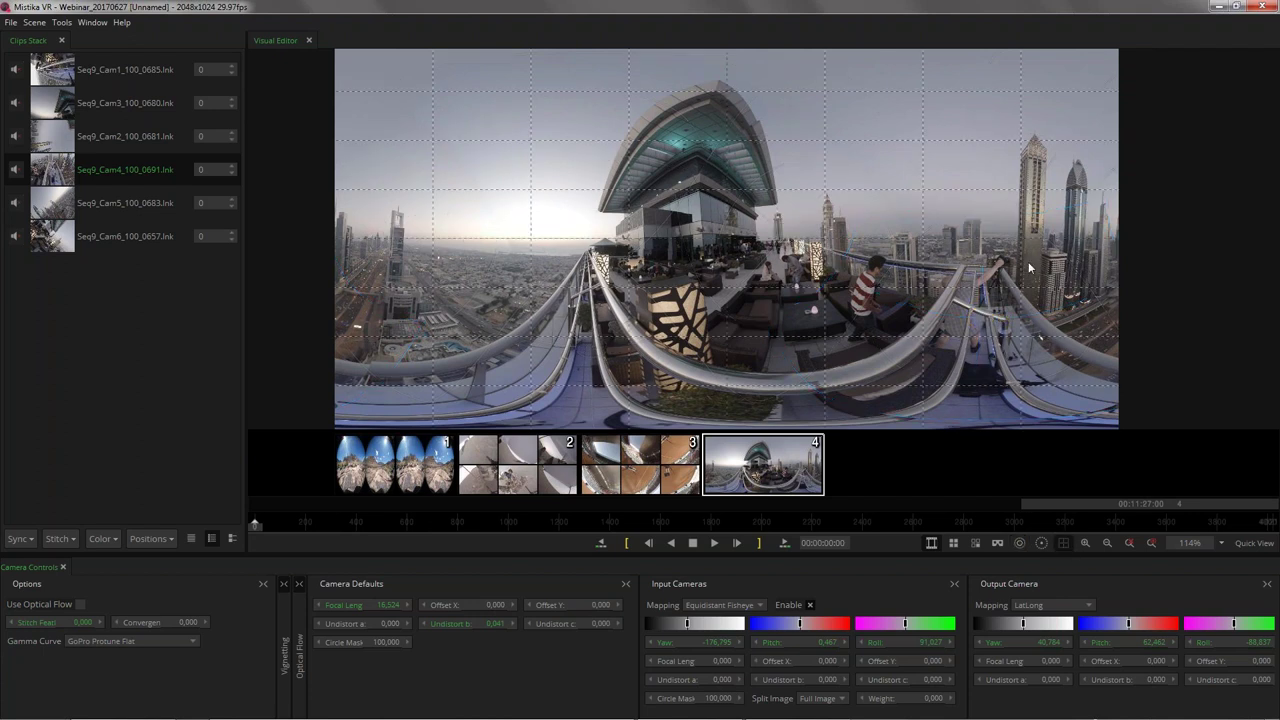
click(1065, 546)
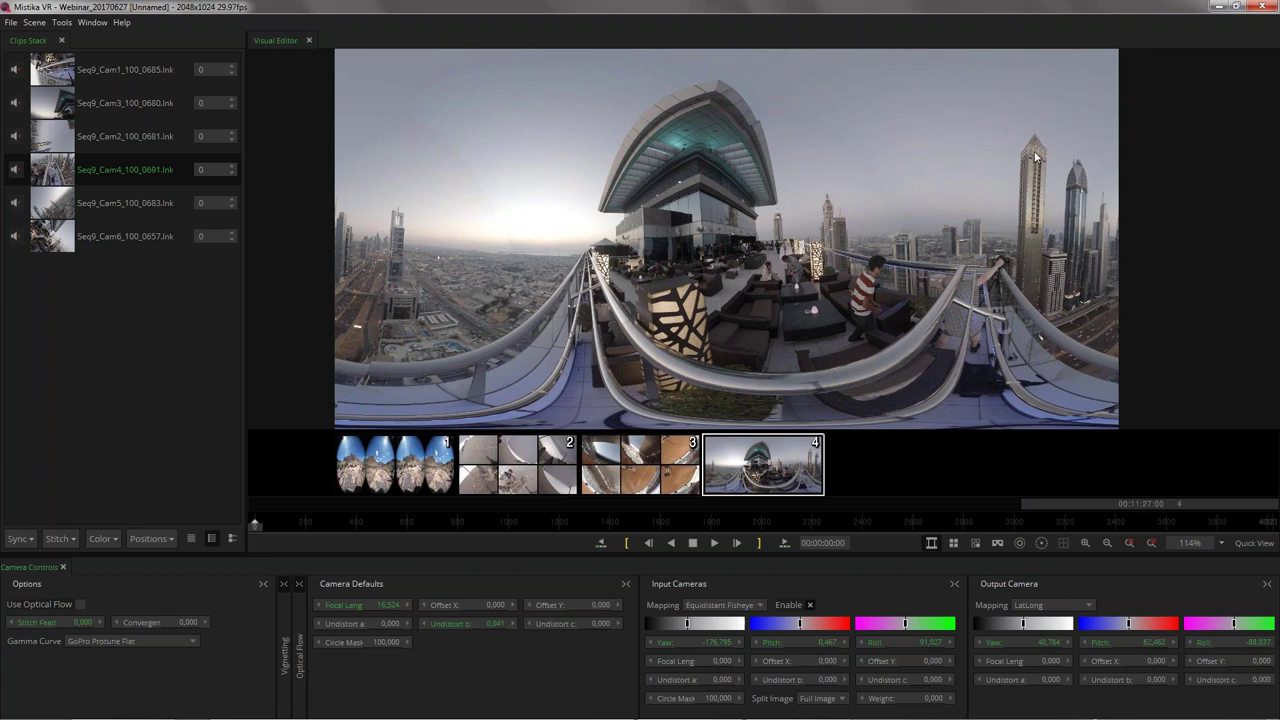
Step: Reorient the output camera to yaw 44.635, pitch 62.304, roll -89.399 to level the horizon
drag(1034, 151, 1035, 139)
scroll(1034, 136, up, 4)
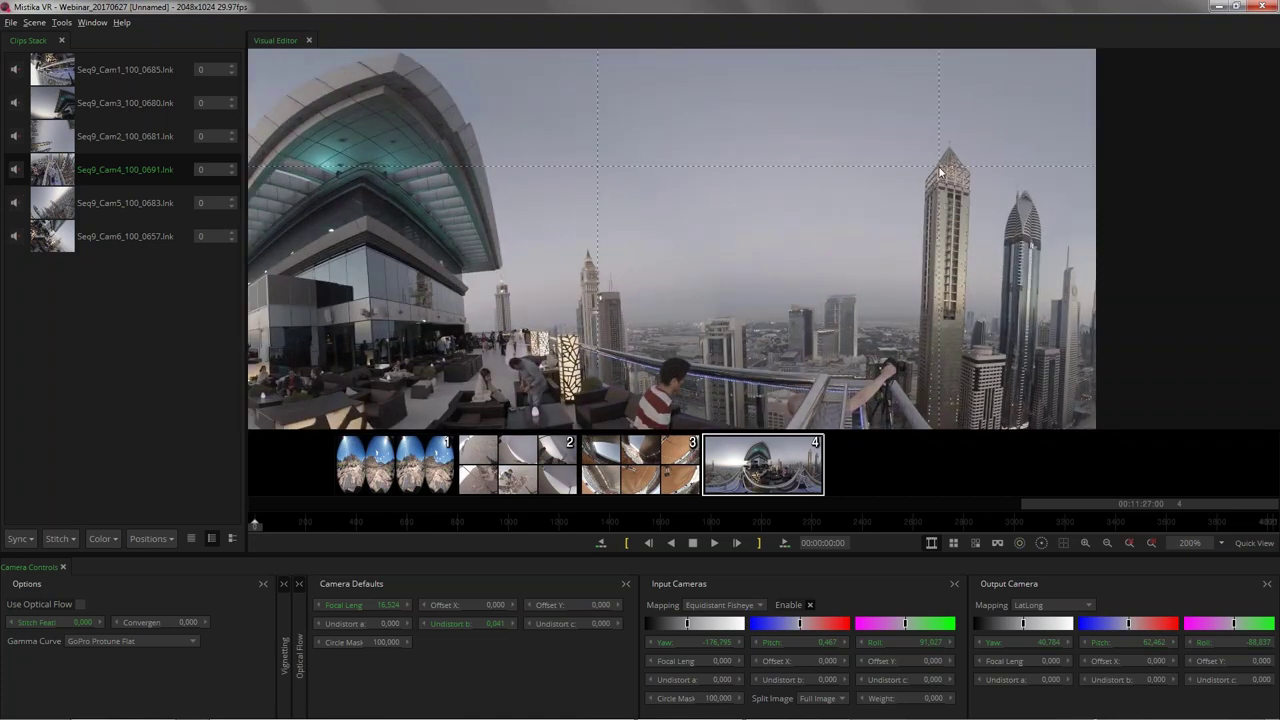
drag(950, 173, 932, 173)
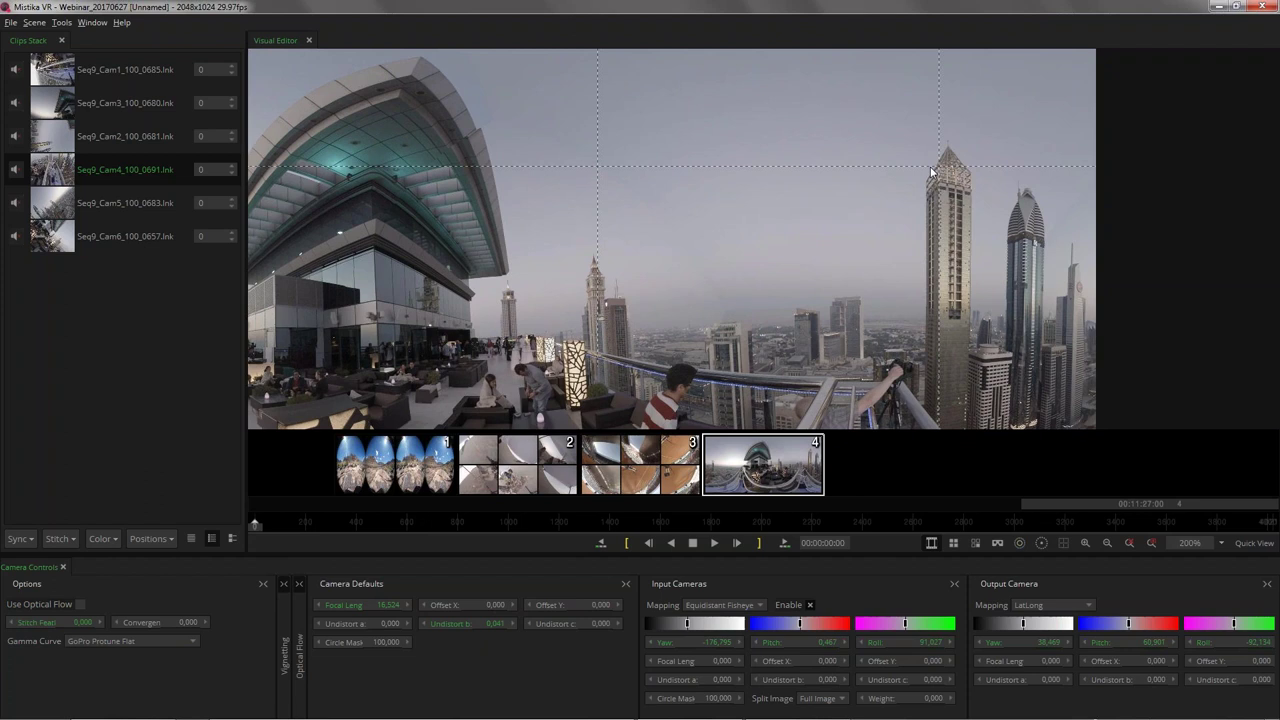
drag(930, 172, 930, 172)
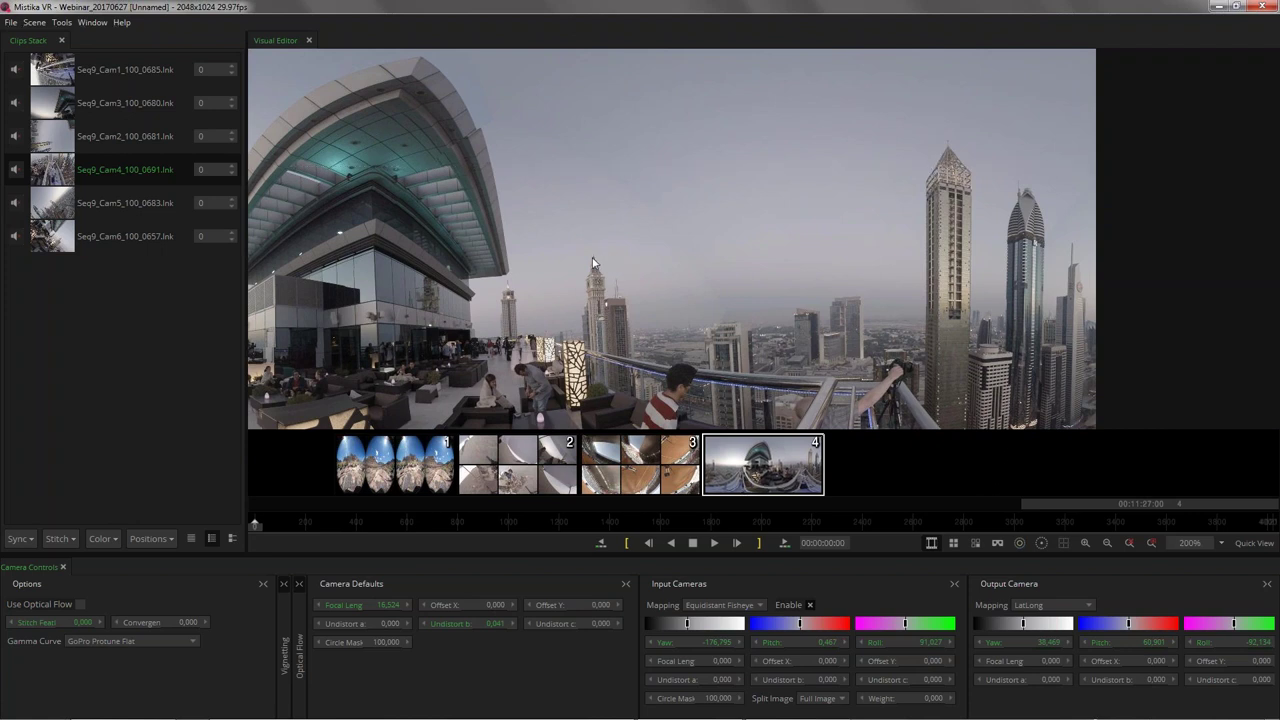
drag(594, 263, 610, 261)
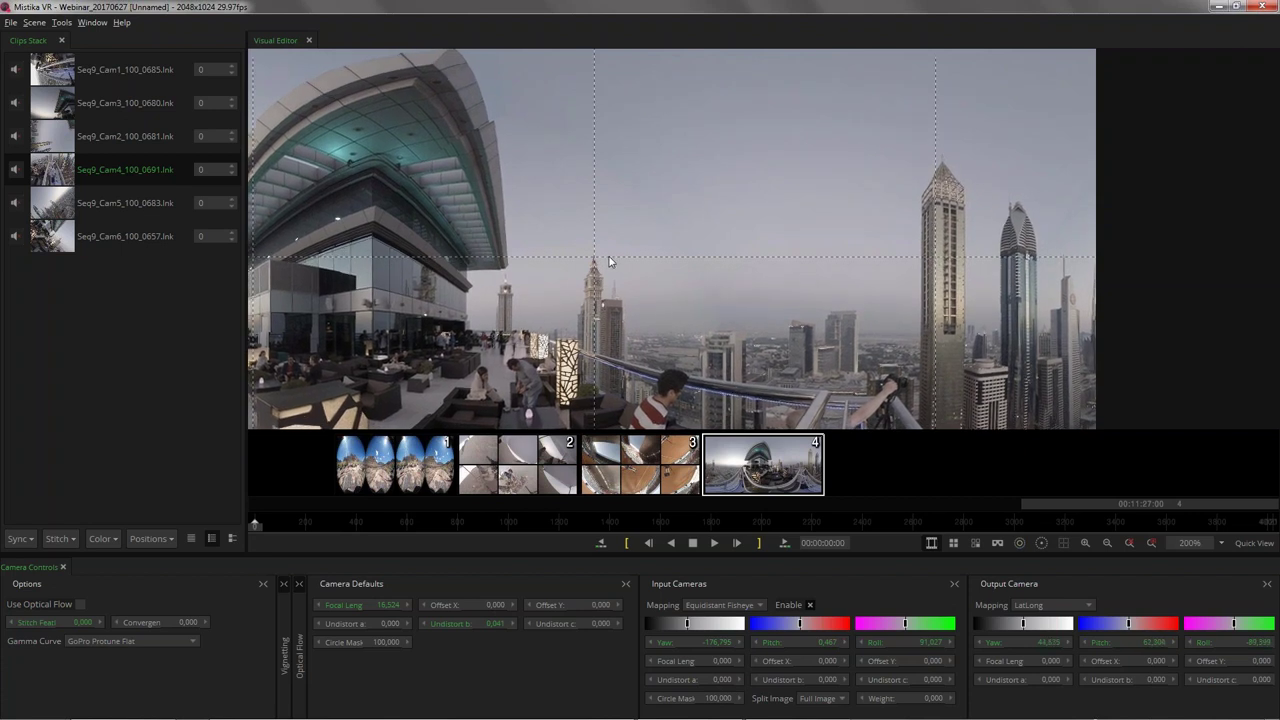
drag(610, 261, 610, 261)
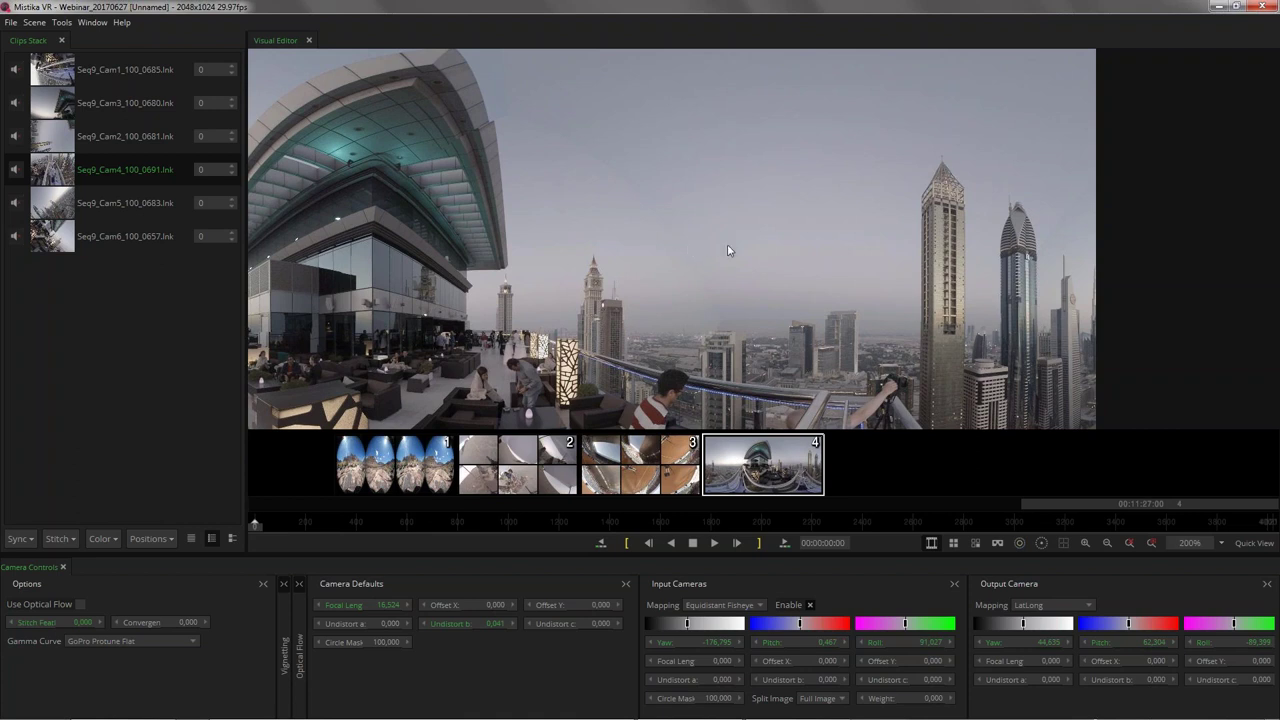
scroll(657, 245, down, 3)
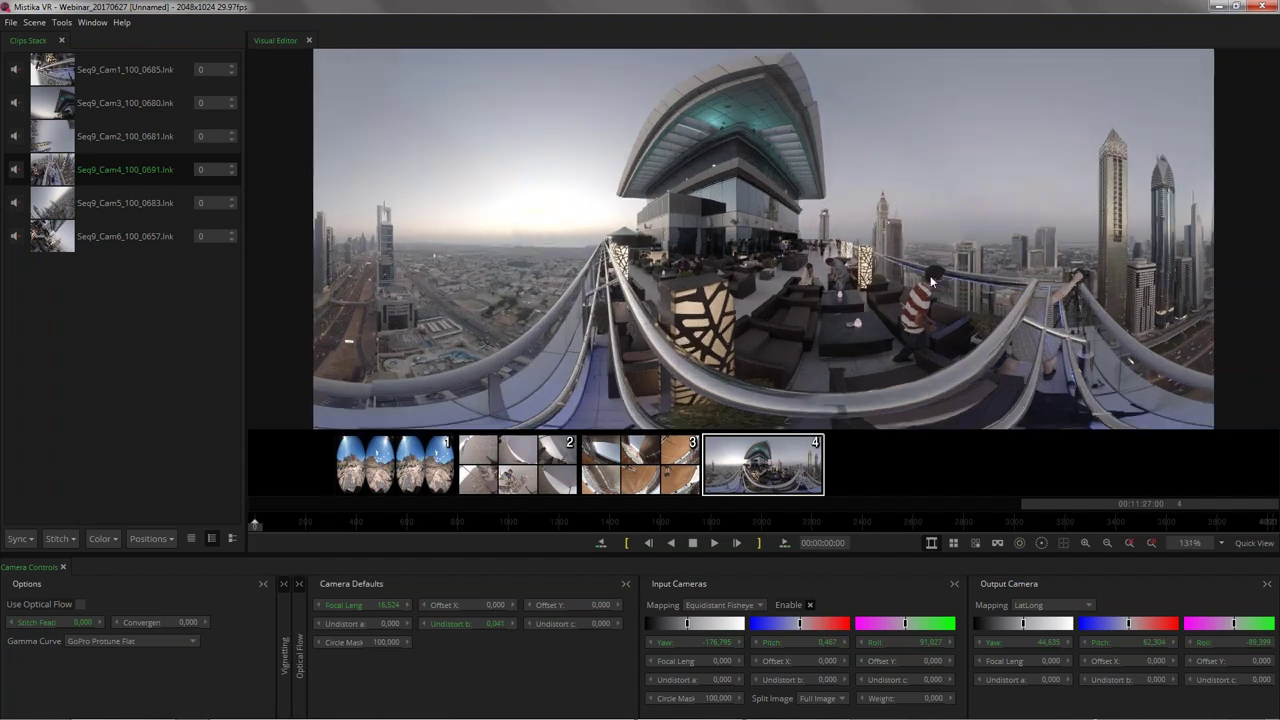
Step: Reposition the panorama and raise the stitch feather to 22
drag(840, 236, 866, 258)
scroll(884, 258, down, 1)
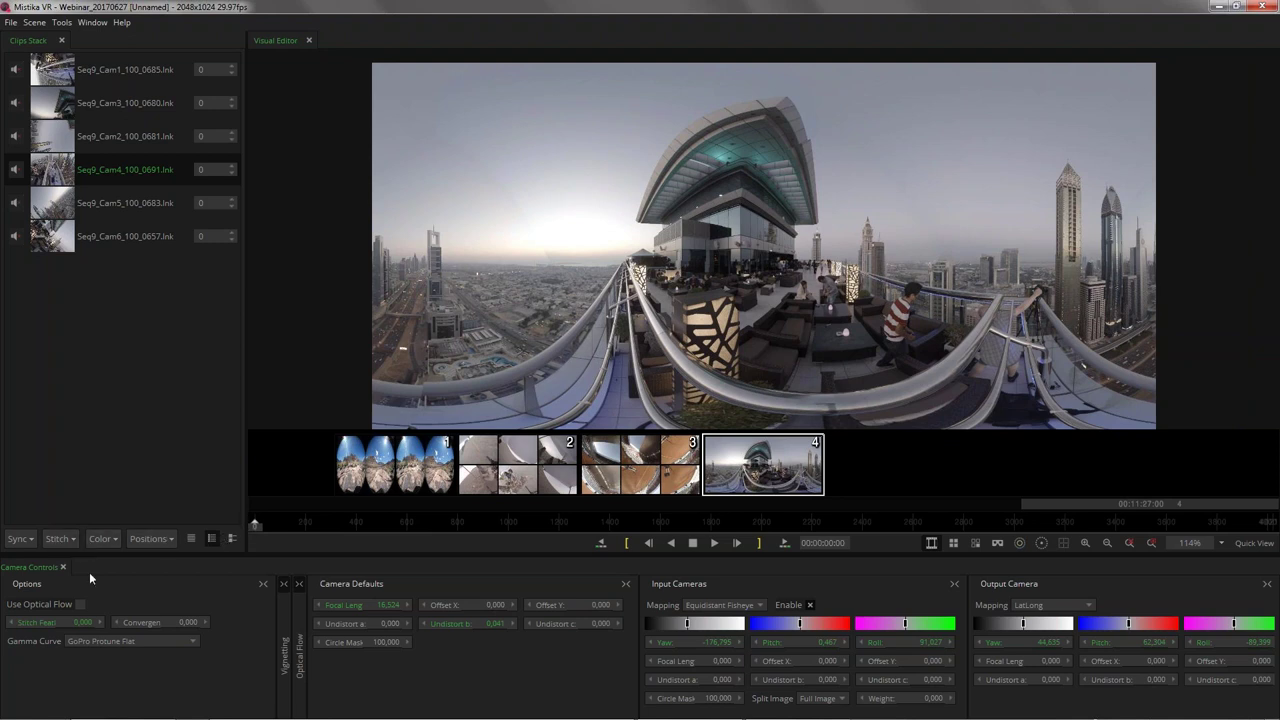
drag(82, 622, 162, 622)
scroll(757, 156, up, 5)
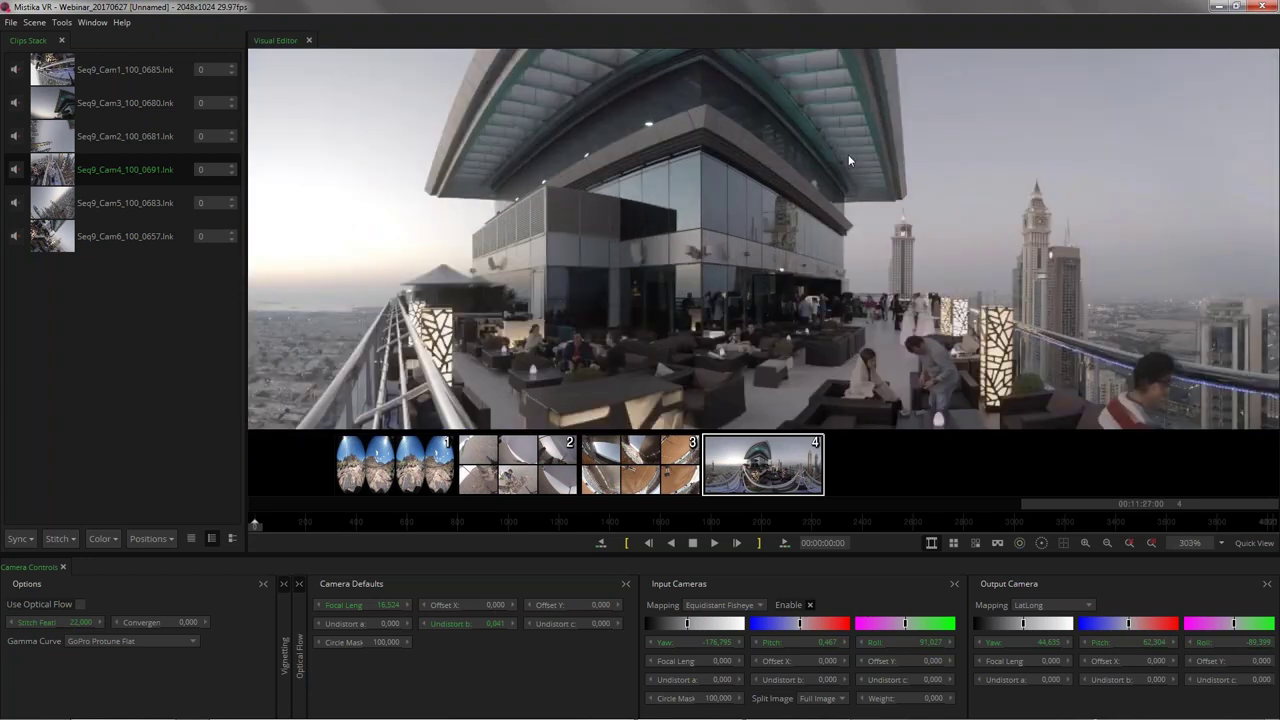
scroll(848, 154, up, 3)
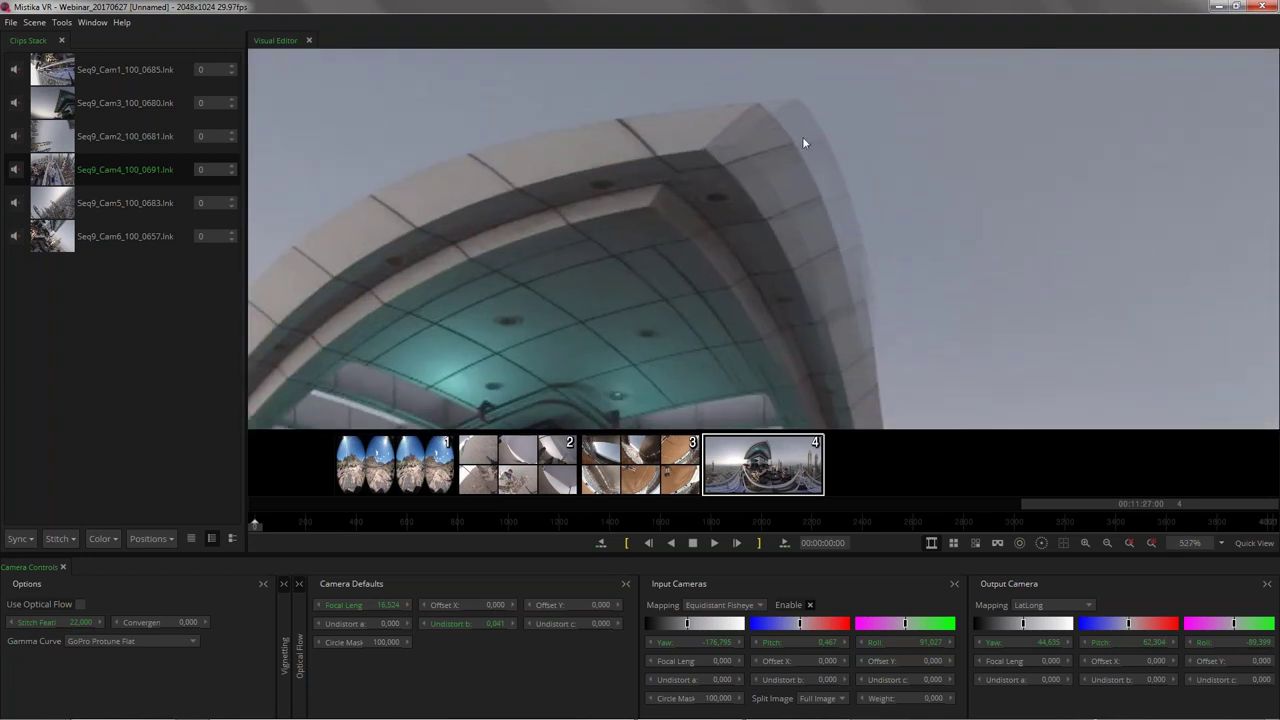
Step: Toggle optical flow repeatedly to compare the rooftop seams, ending with it switched off
click(79, 604)
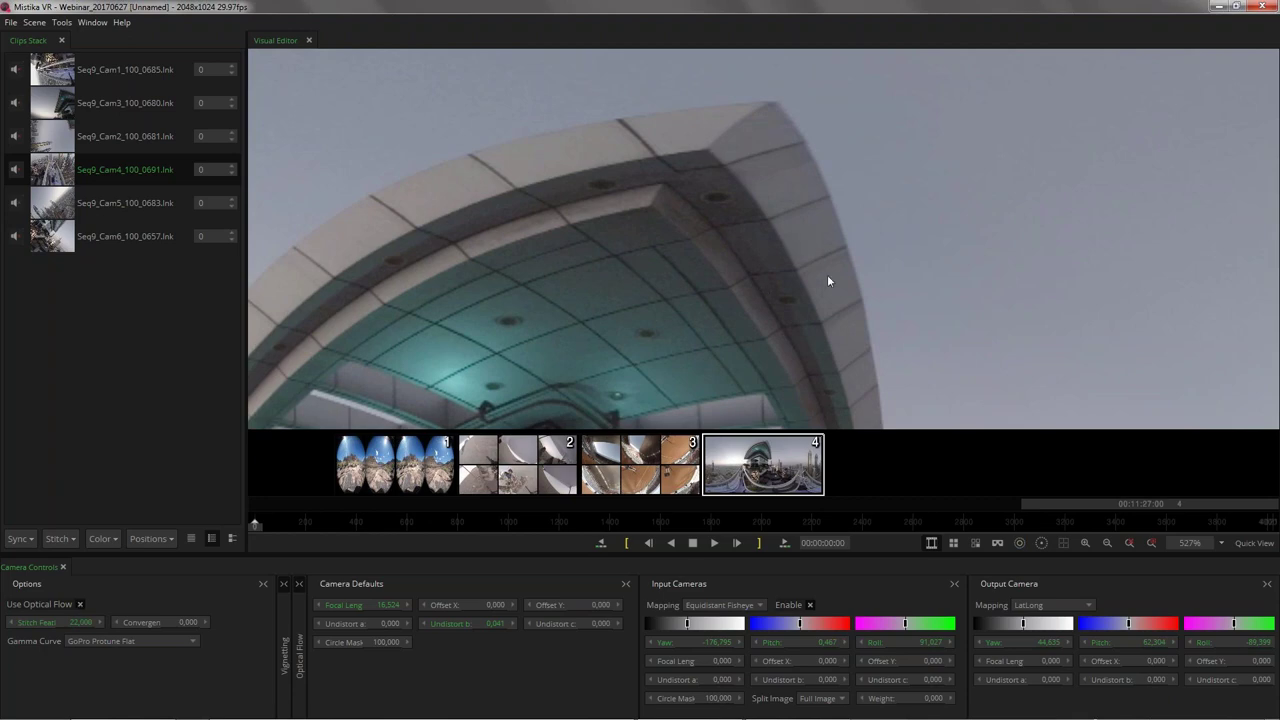
scroll(826, 272, down, 2)
drag(826, 272, 676, 306)
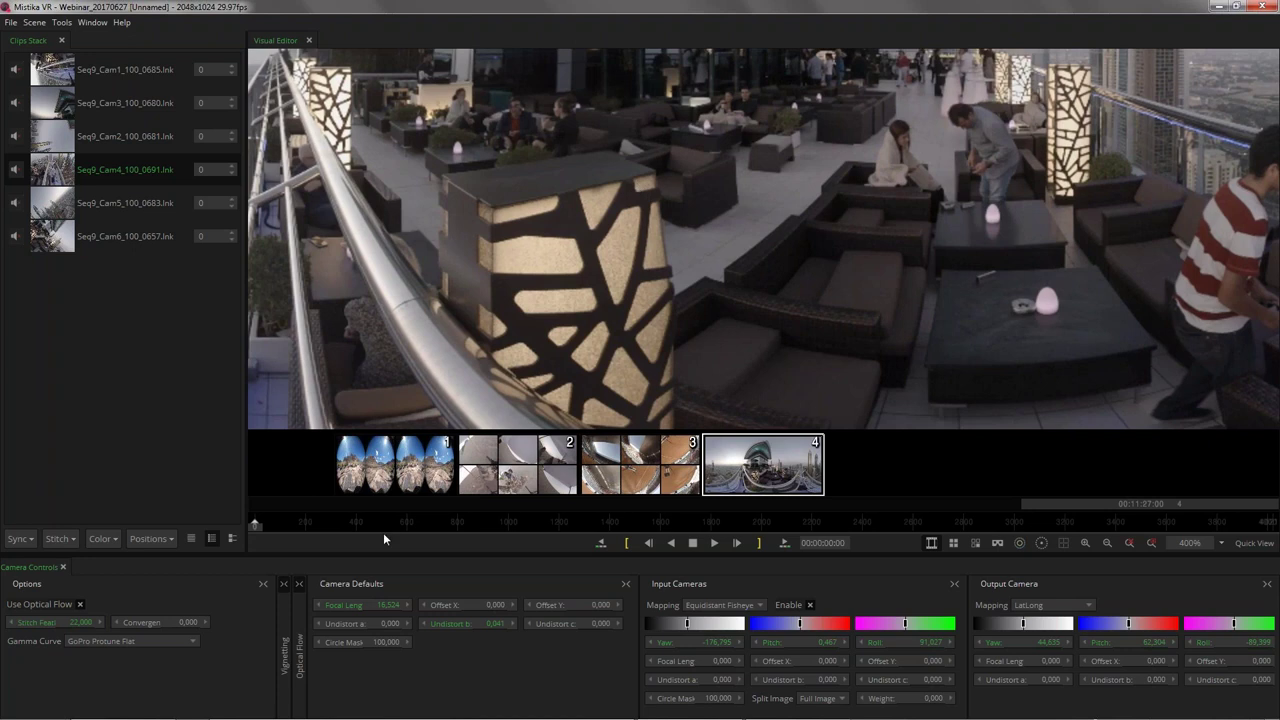
click(81, 604)
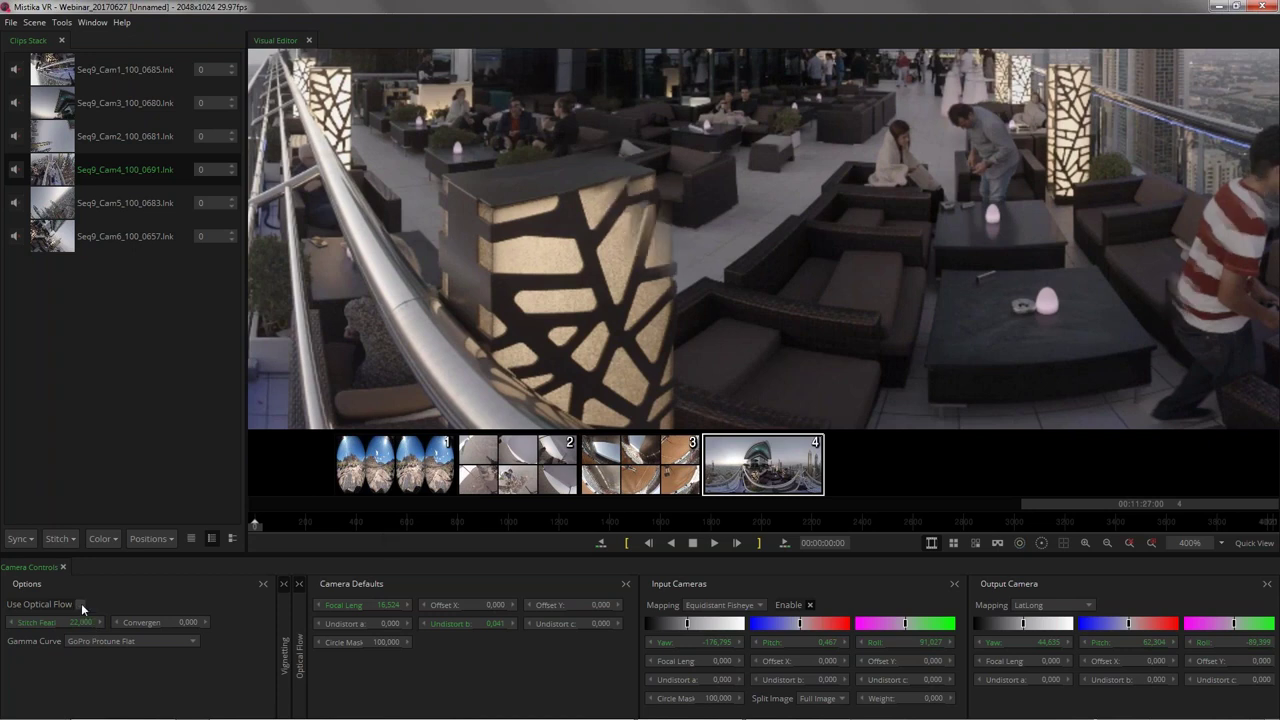
click(81, 604)
click(81, 604)
click(81, 604)
click(81, 604)
click(81, 604)
drag(1126, 323, 800, 323)
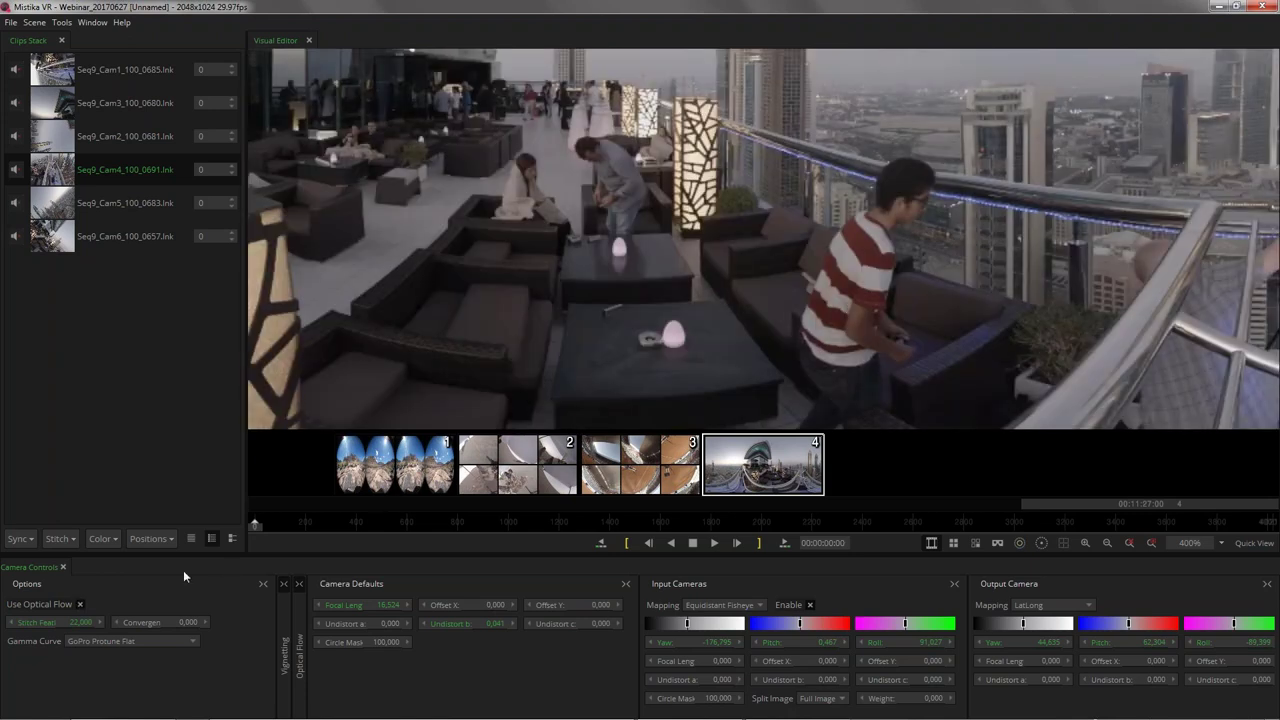
click(80, 604)
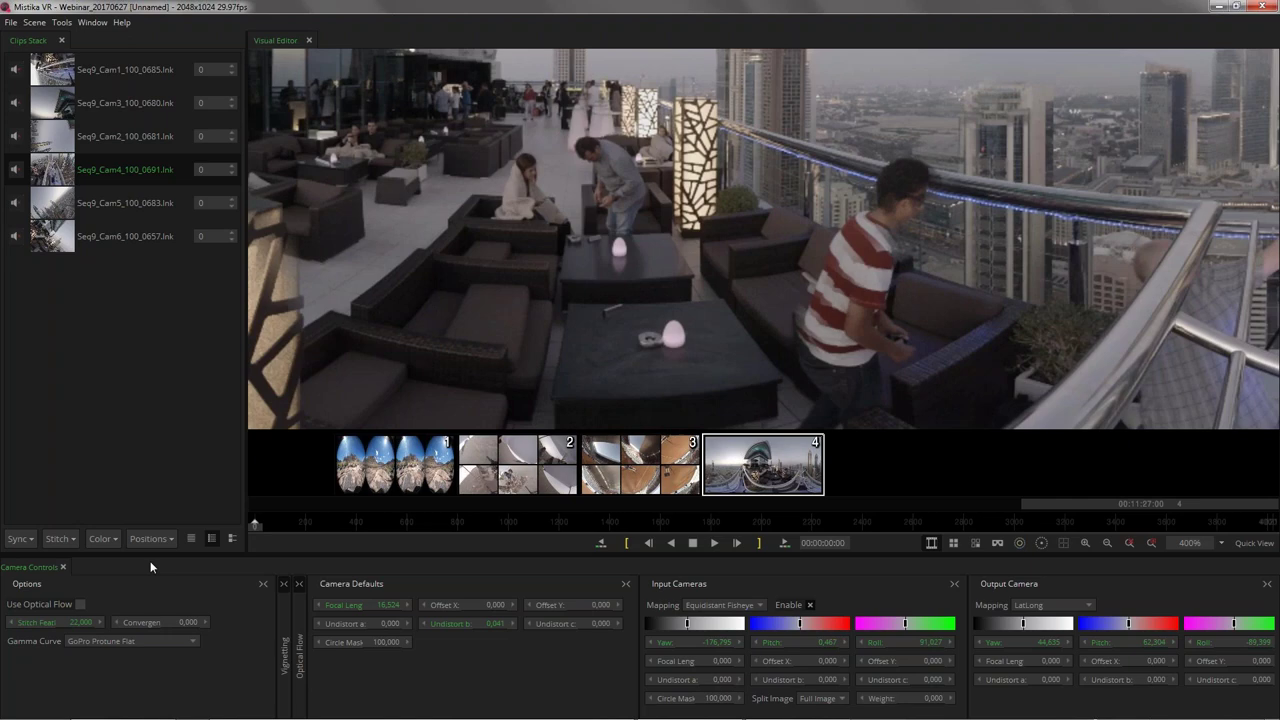
scroll(940, 282, down, 5)
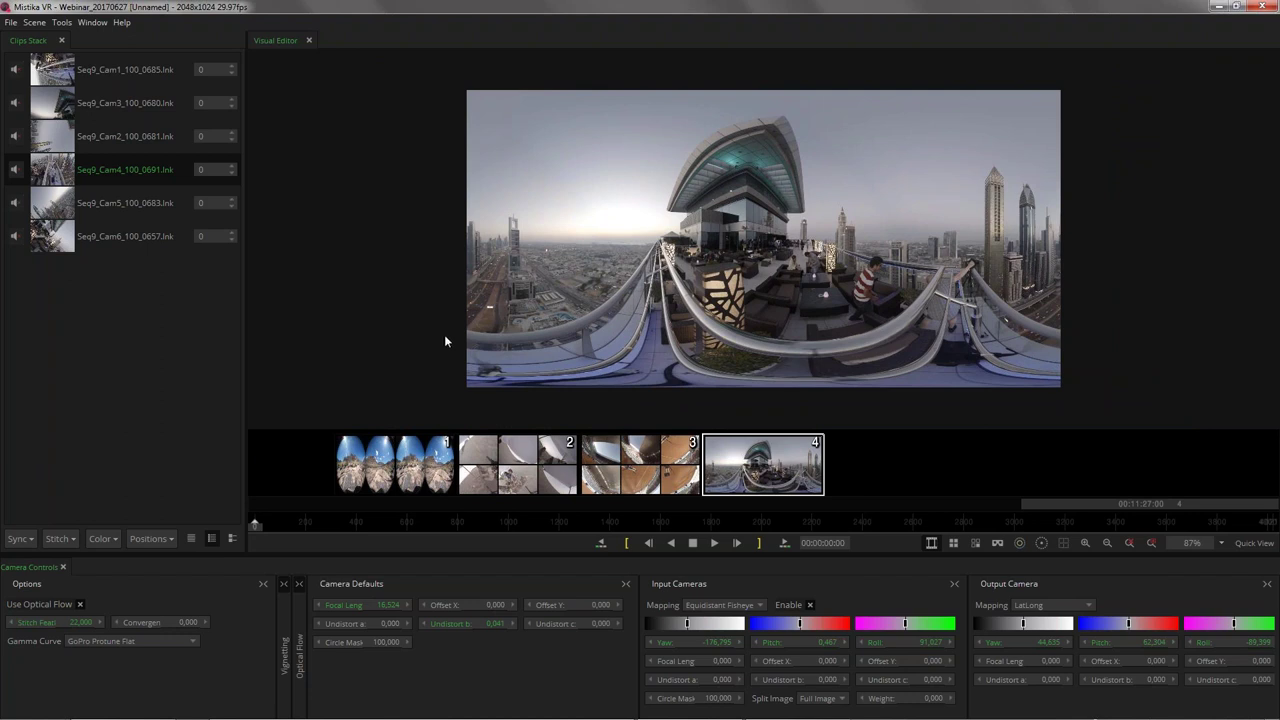
Step: Drag the four ZCAM0584 MOV clips from the ZCam_S1 folder into Mistika VR as a fifth stack
key(super+e)
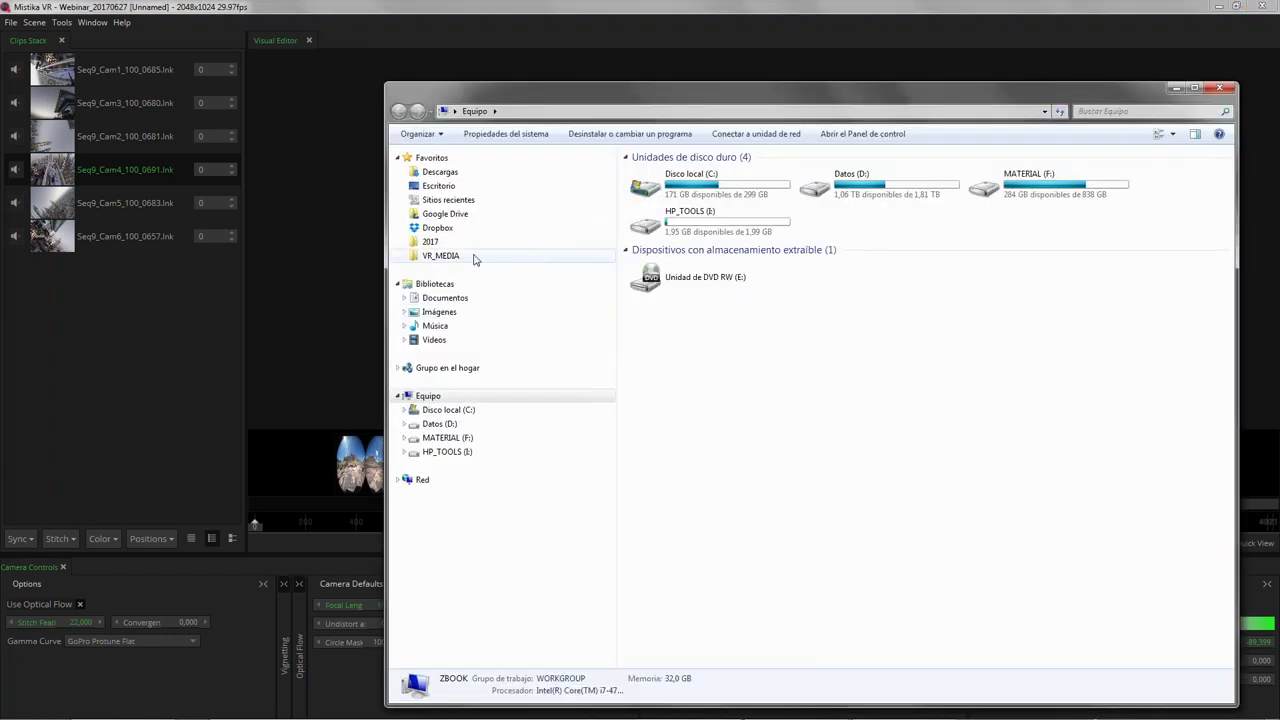
click(474, 259)
double_click(680, 244)
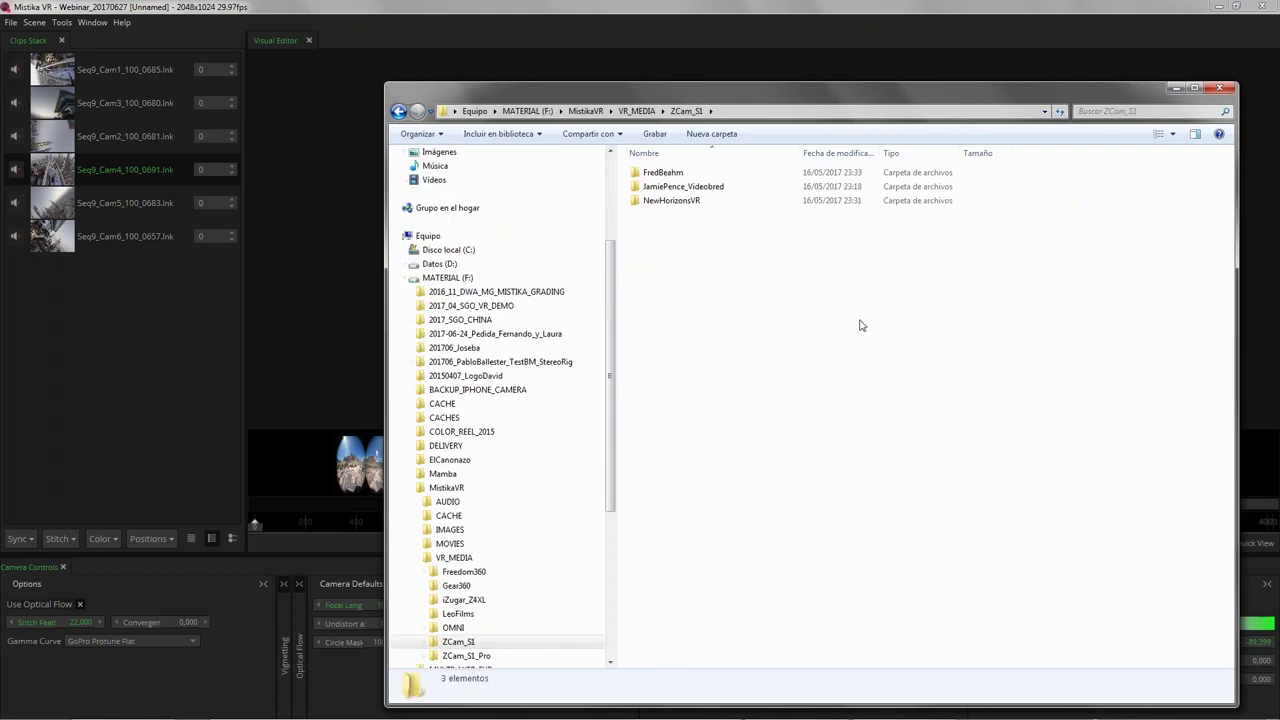
double_click(679, 187)
drag(960, 278, 627, 150)
drag(661, 190, 315, 475)
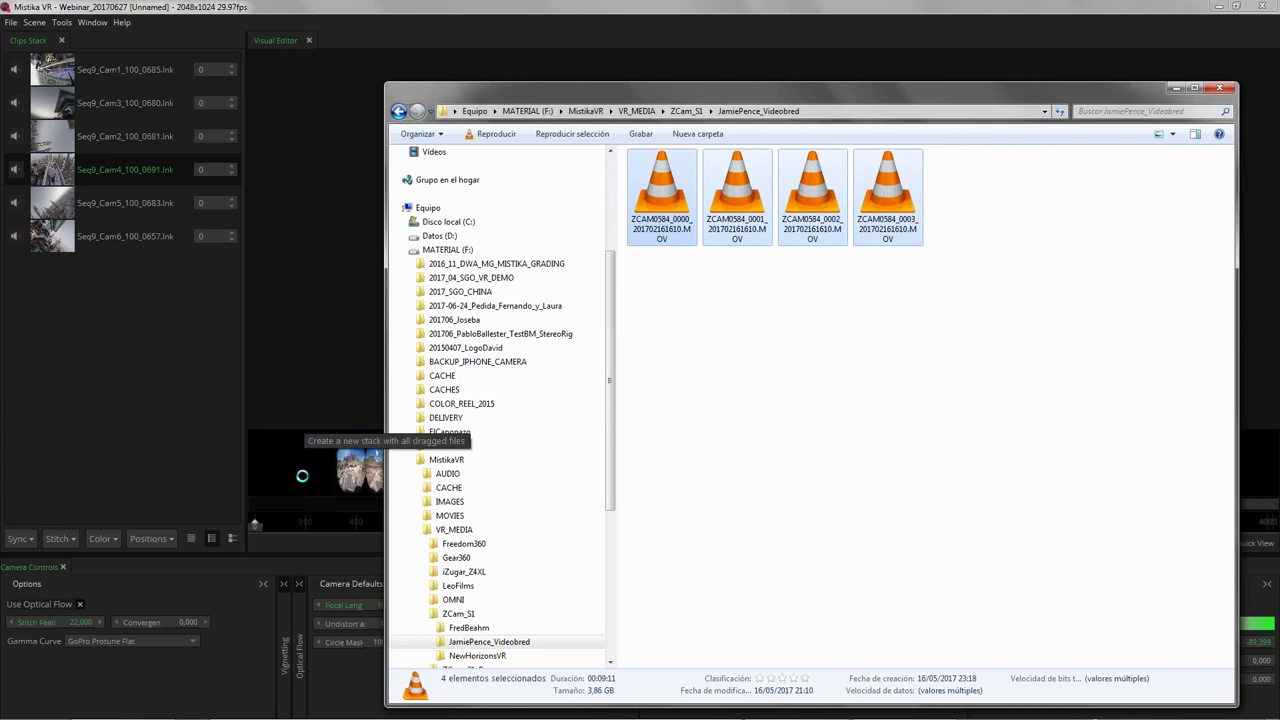
click(1176, 88)
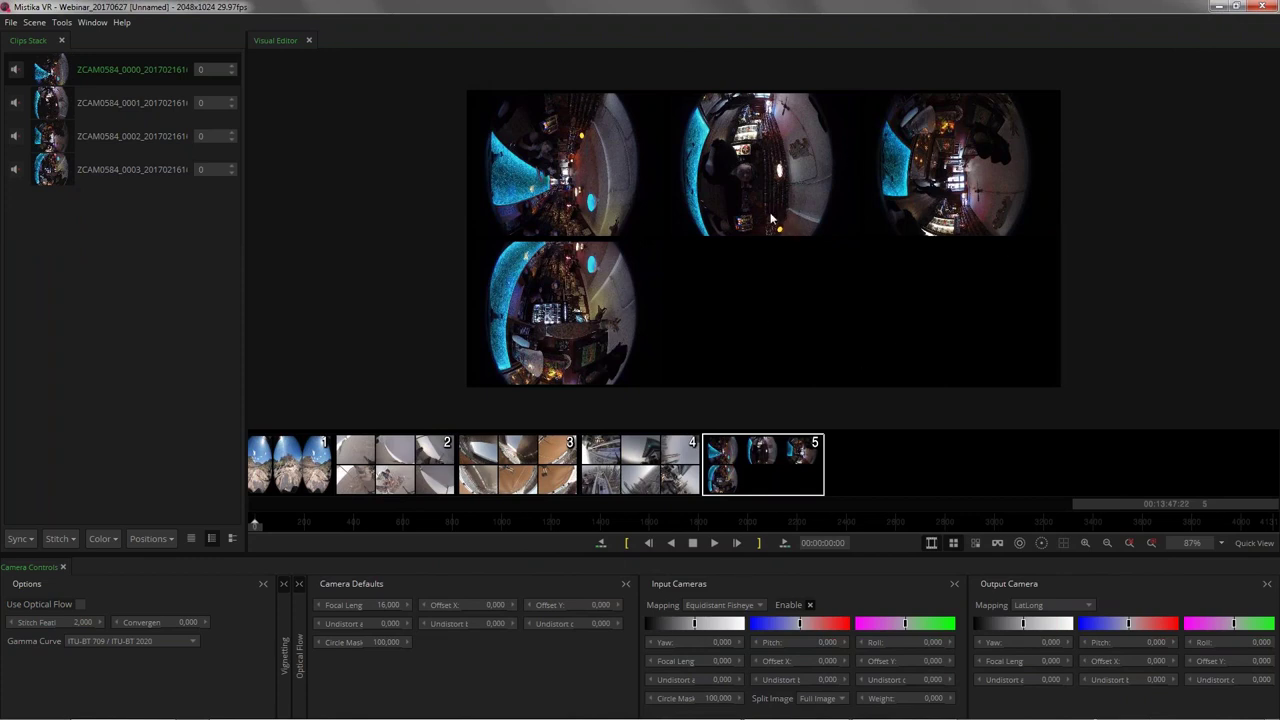
right_click(121, 291)
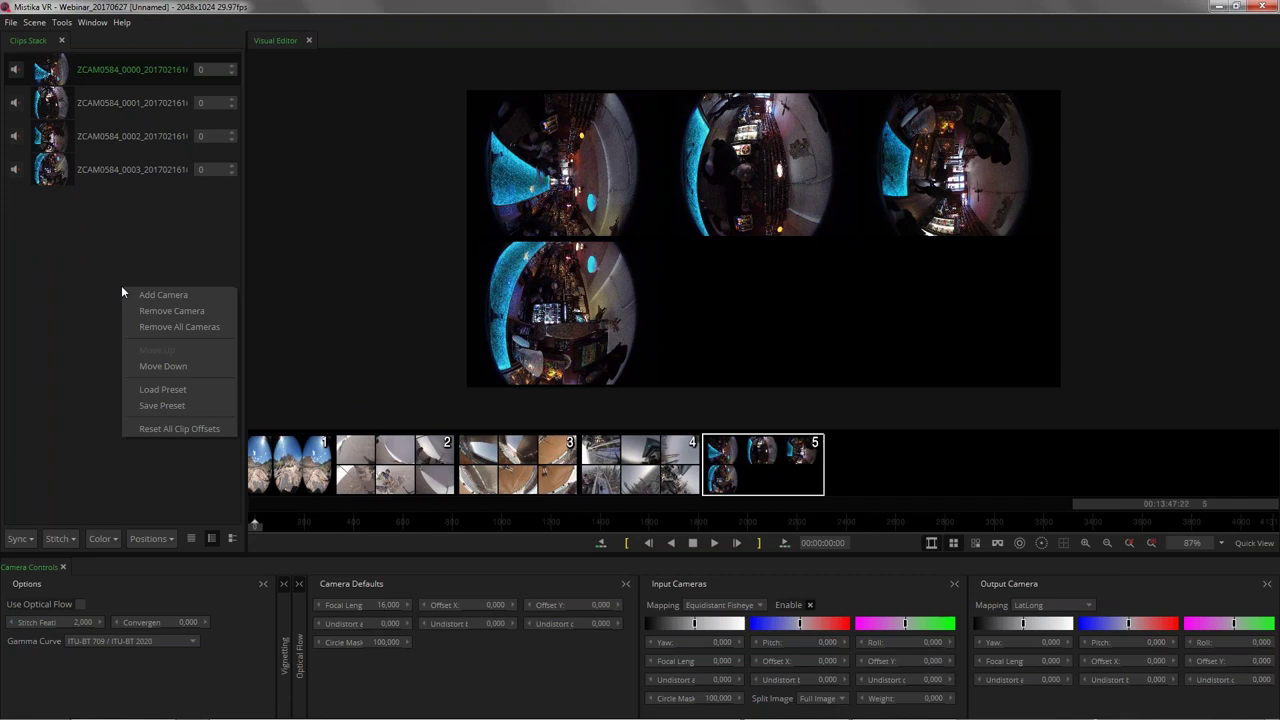
Step: Load the ZCamS1.grp camera preset from the CameraPresets folder onto the new stack
click(171, 389)
click(247, 250)
scroll(220, 250, down, 2)
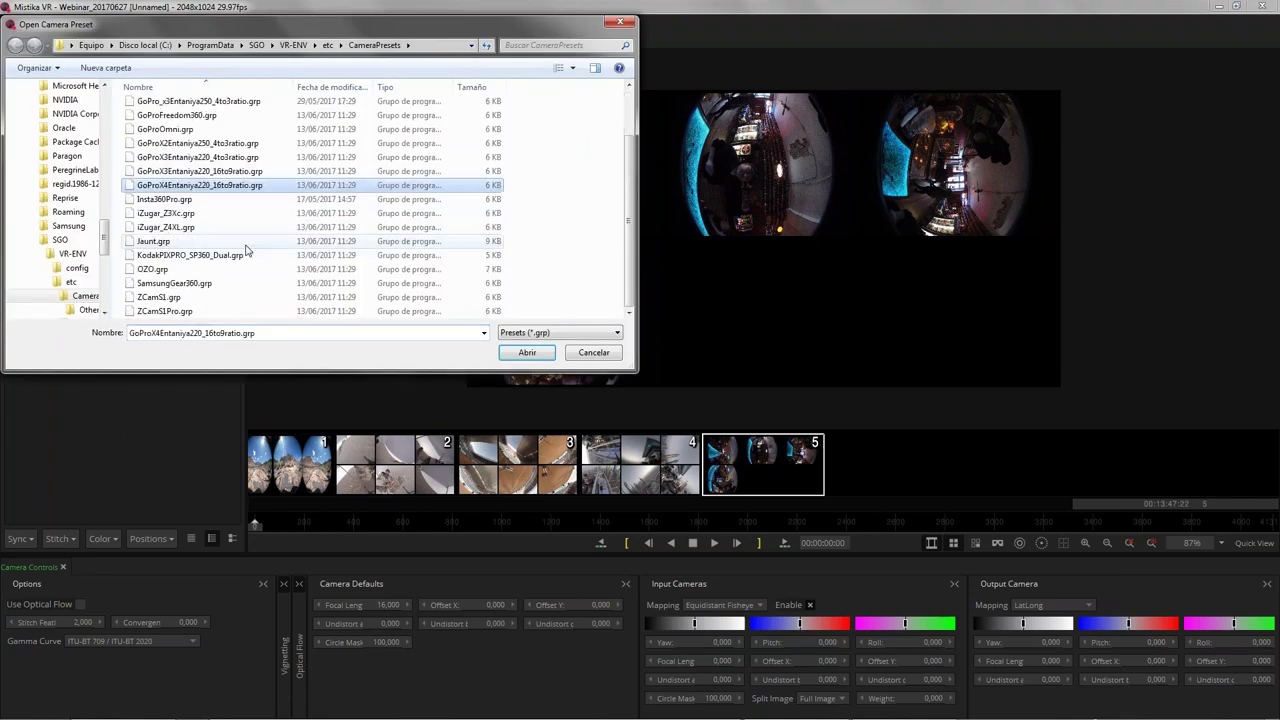
click(160, 297)
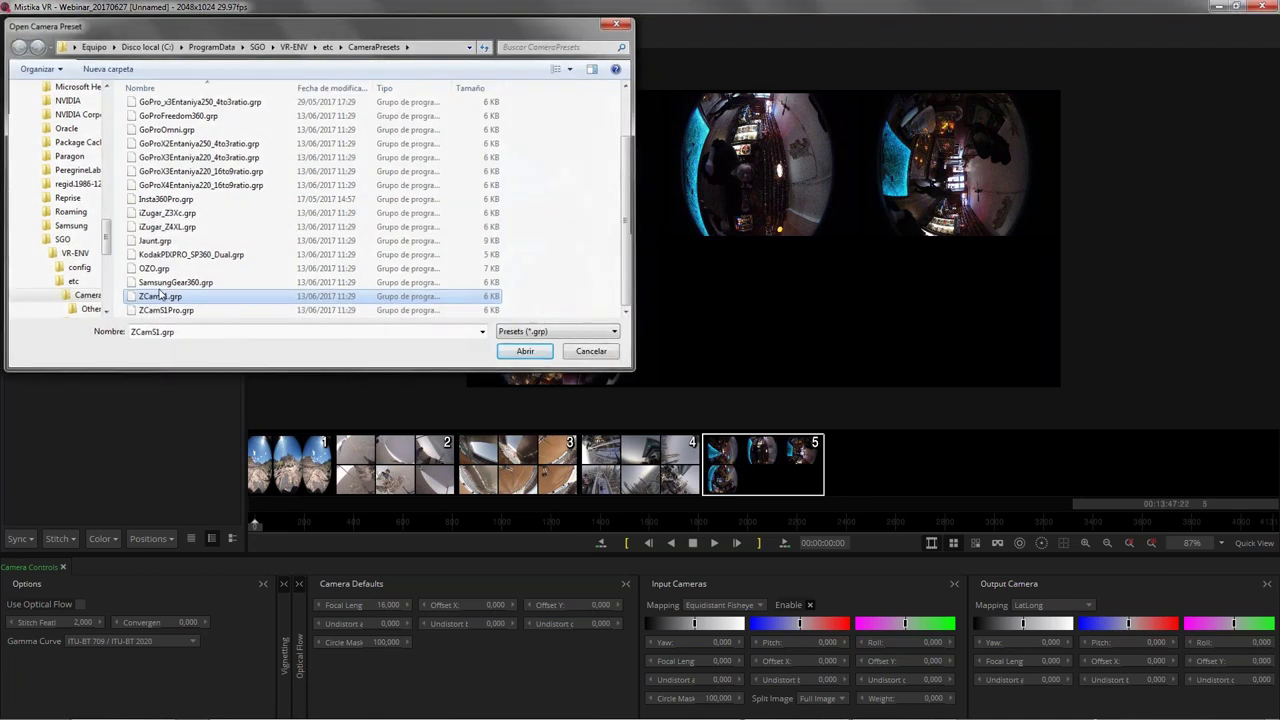
double_click(158, 297)
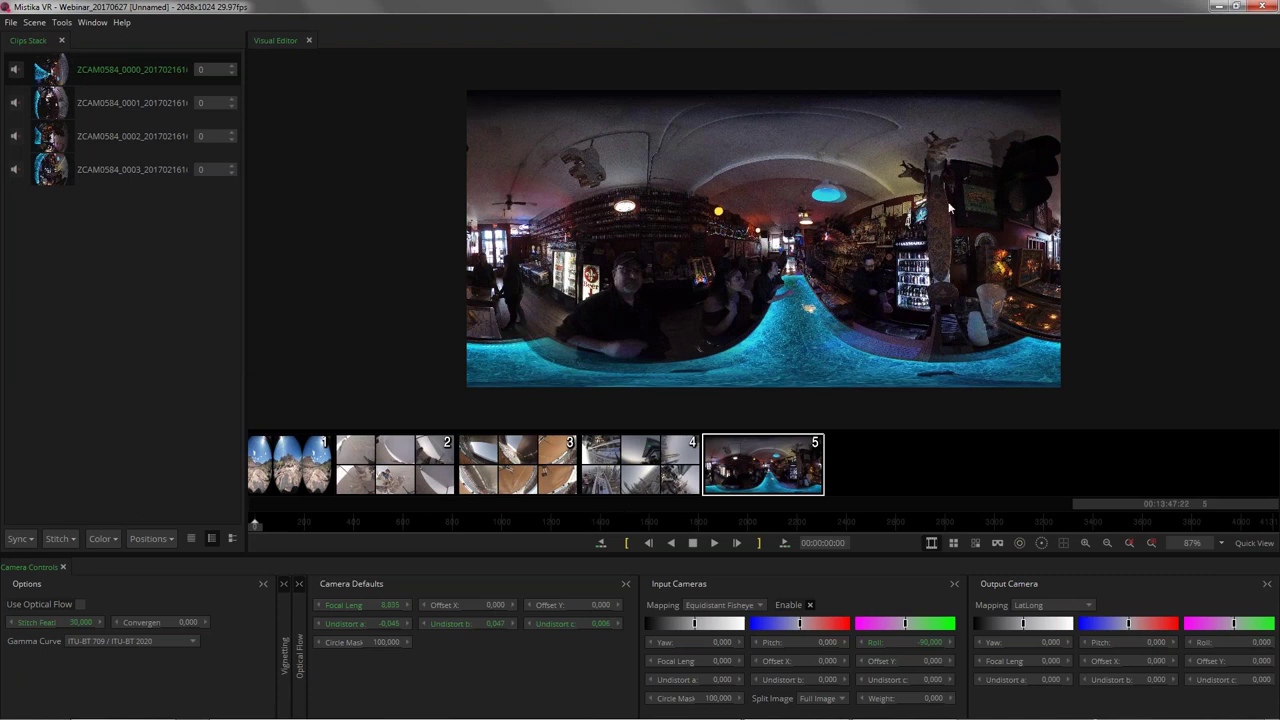
Step: At frame 00:00:22:54, set the stitch feather to 0 and pan the panorama to inspect seams
click(633, 521)
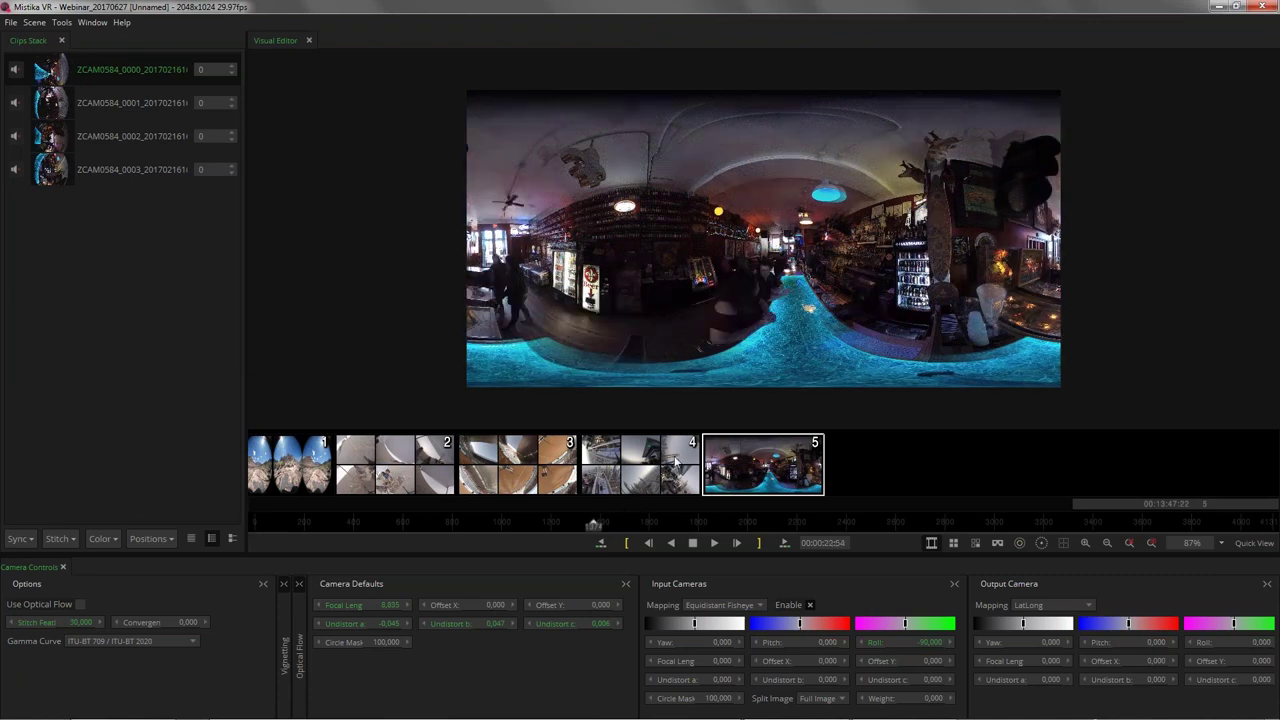
click(976, 543)
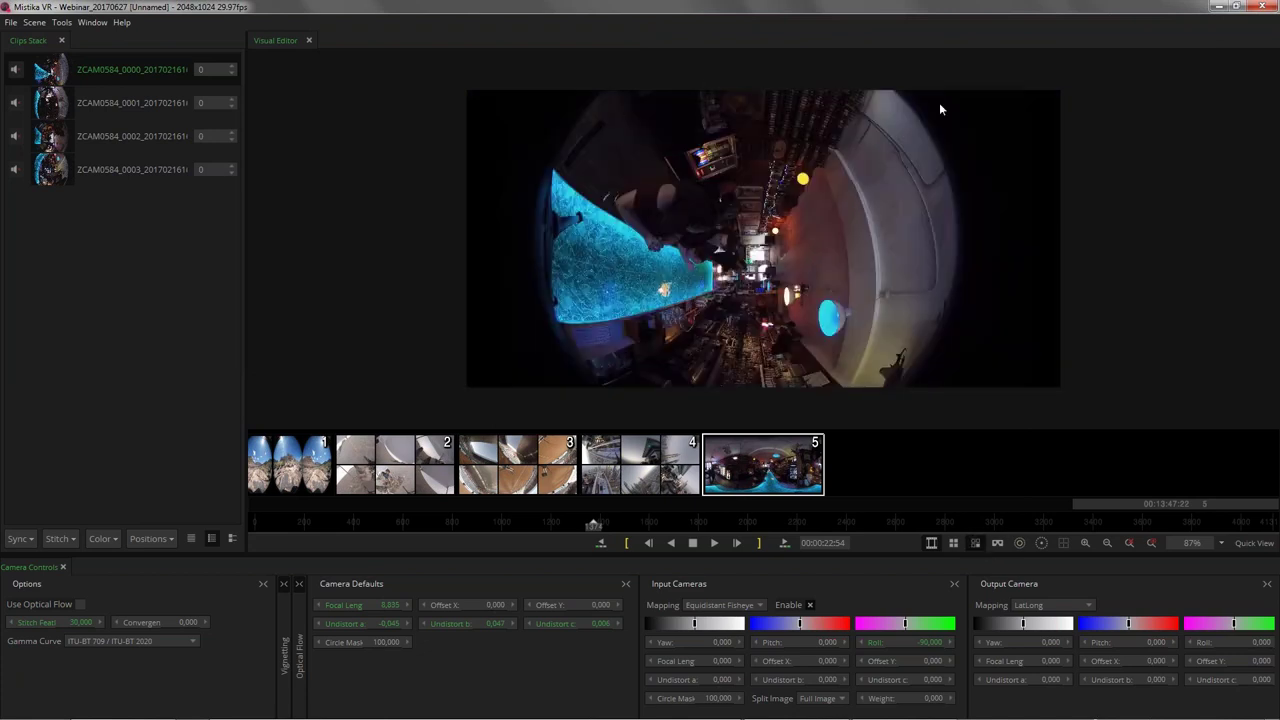
click(976, 545)
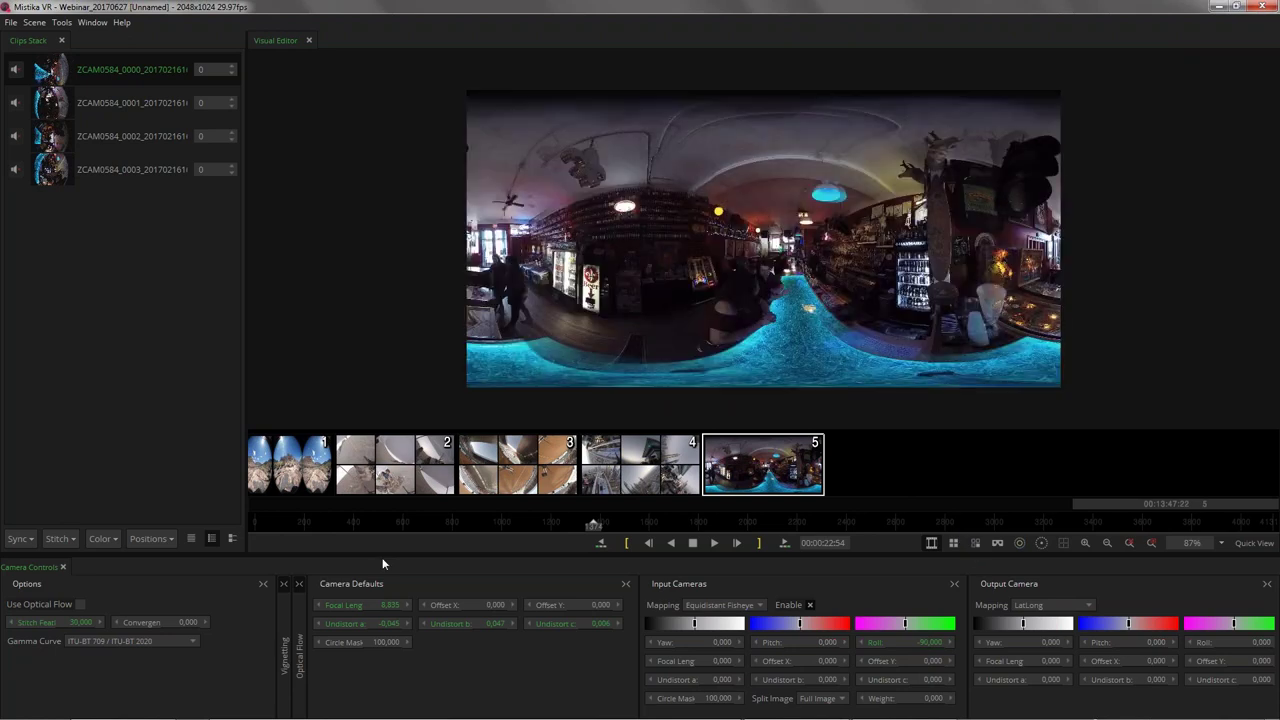
click(87, 622)
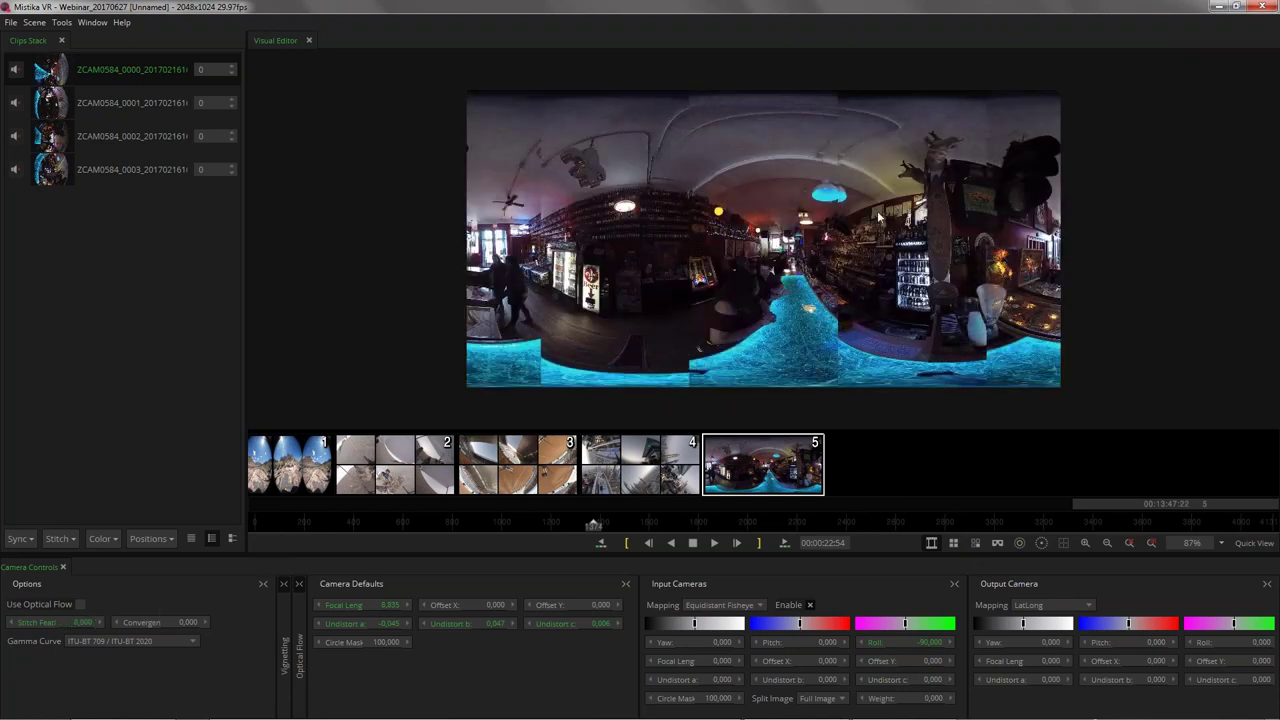
scroll(826, 258, up, 5)
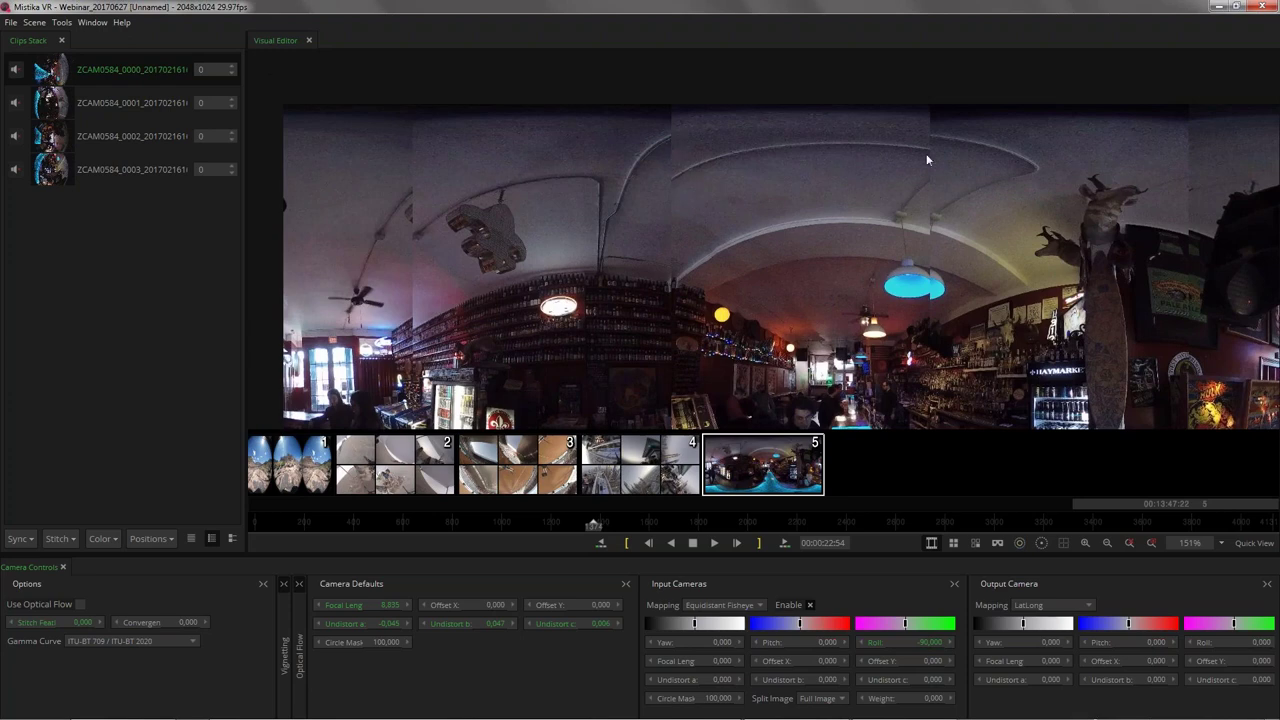
drag(972, 199, 700, 140)
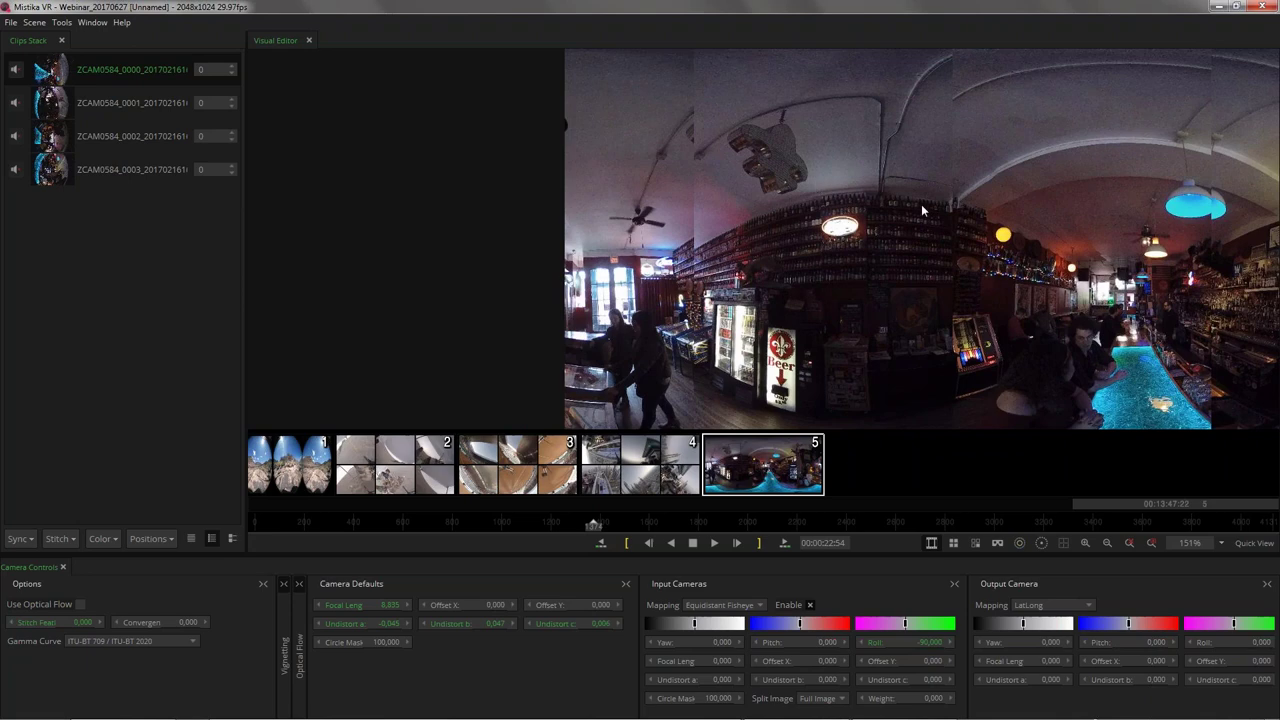
drag(921, 204, 869, 205)
scroll(869, 205, down, 3)
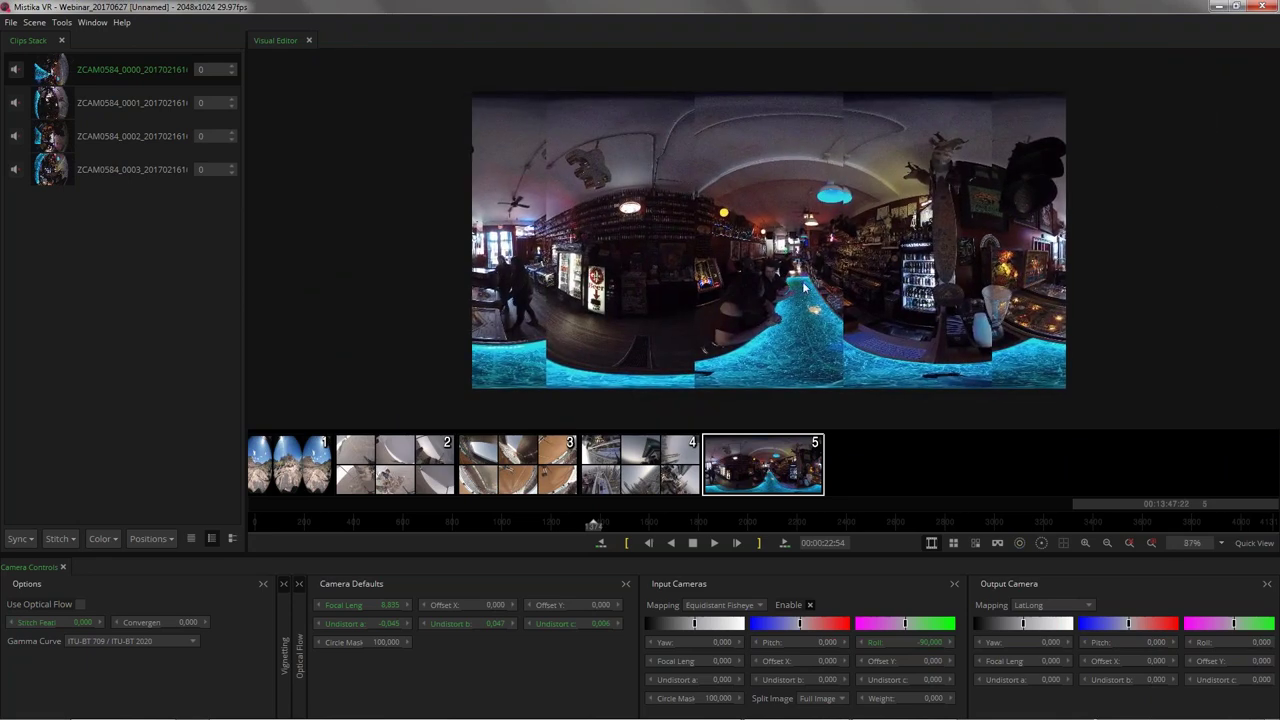
Step: In input camera view, shrink the circle mask to about 66.6 and nudge the first camera's offset
click(975, 545)
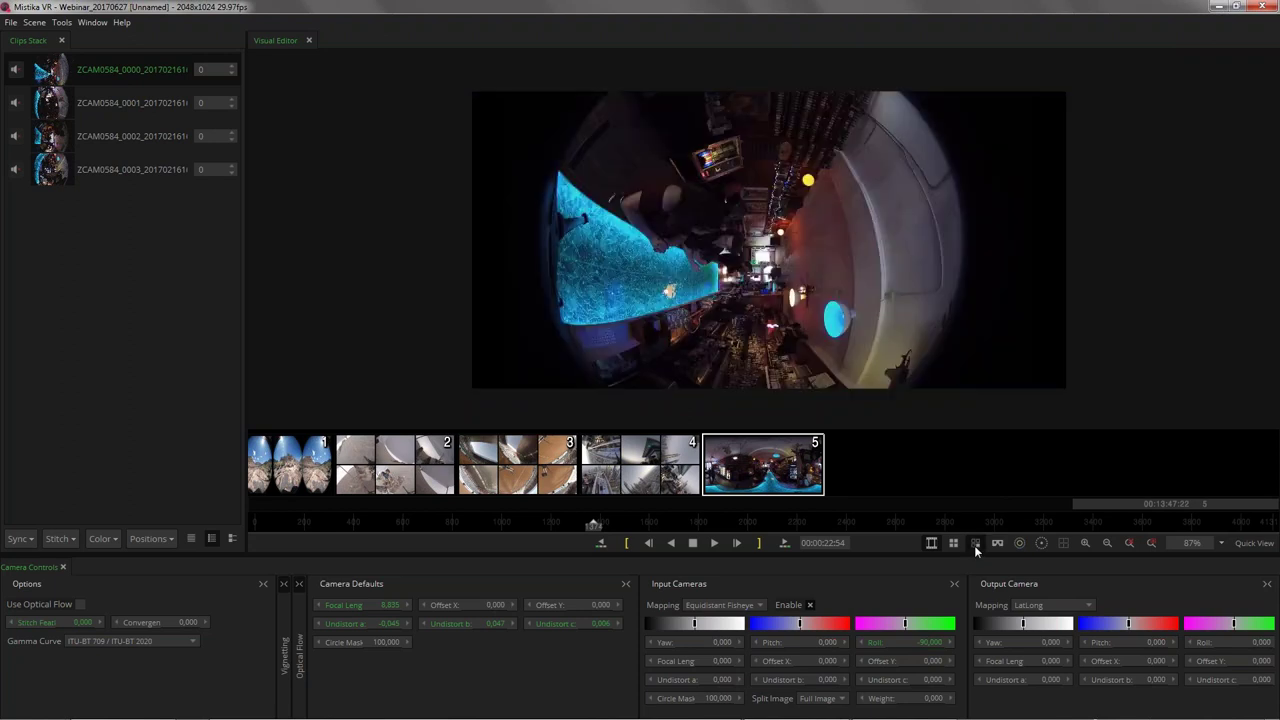
click(1019, 543)
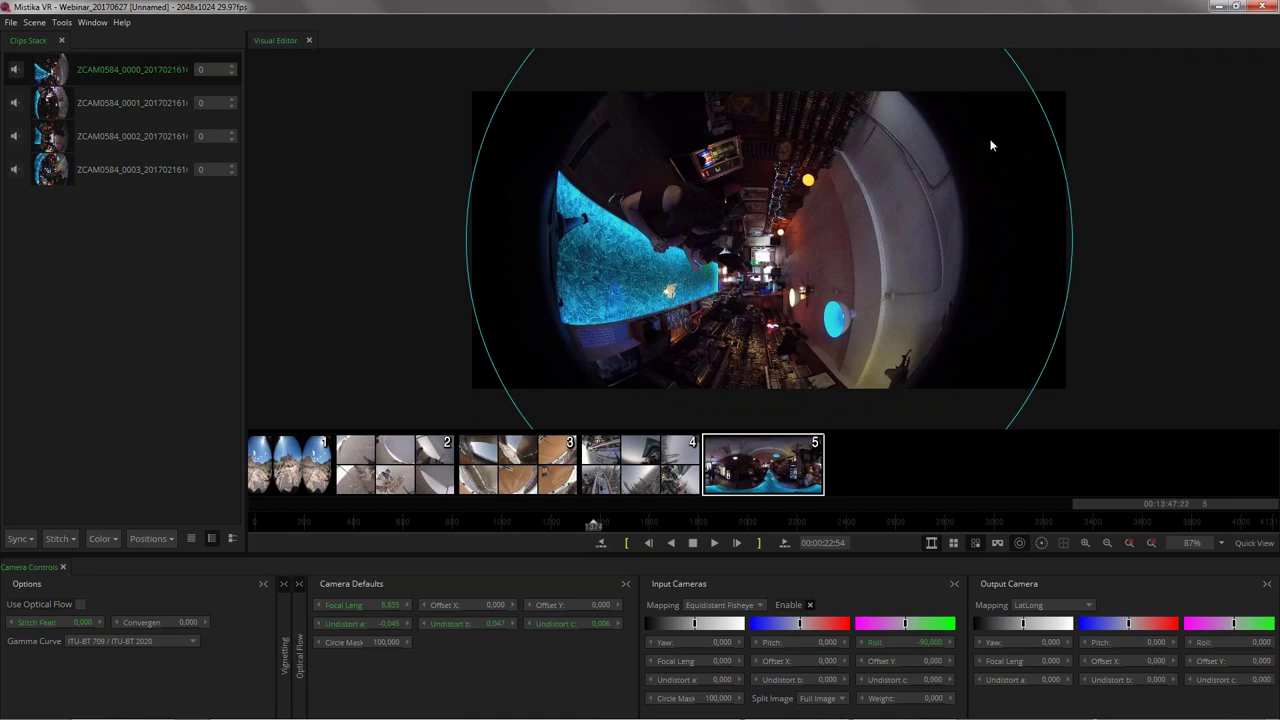
drag(985, 144, 746, 218)
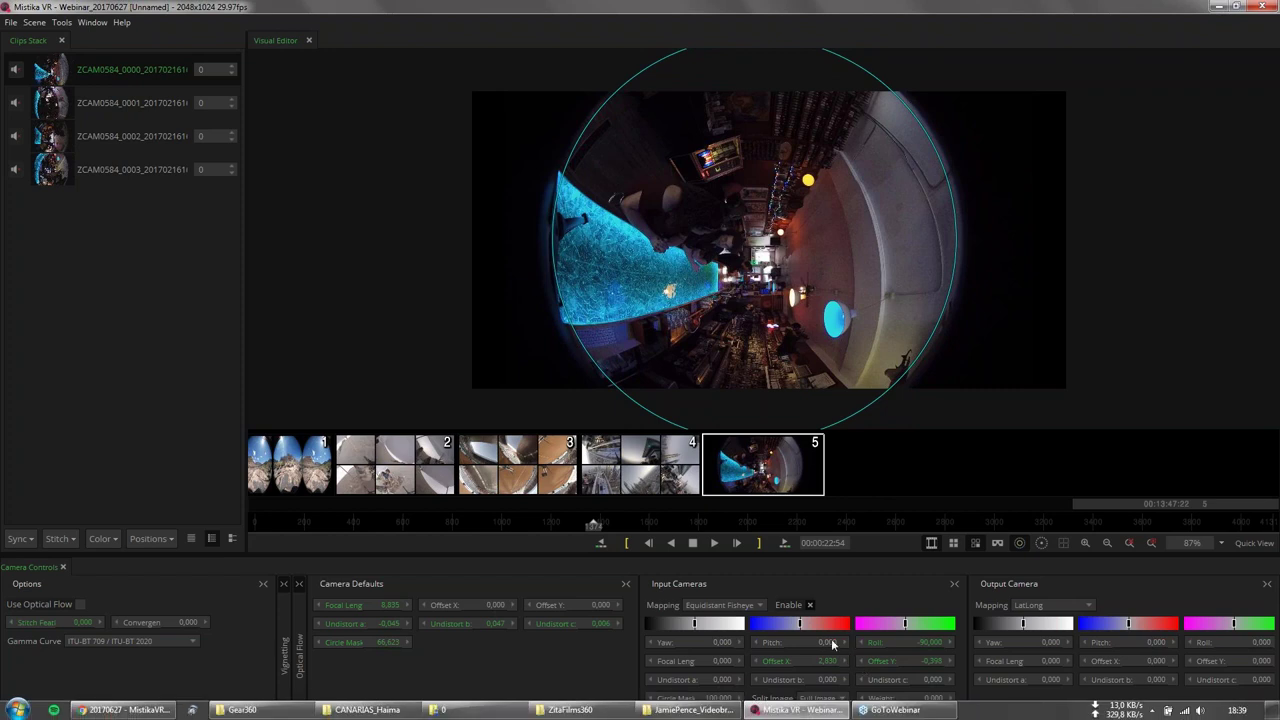
mouse_move(778, 253)
mouse_down()
mouse_move(755, 248)
mouse_move(771, 253)
mouse_up()
Step: Recentre the fisheye offsets of cameras two to four, then return to the LatLong panorama
click(146, 102)
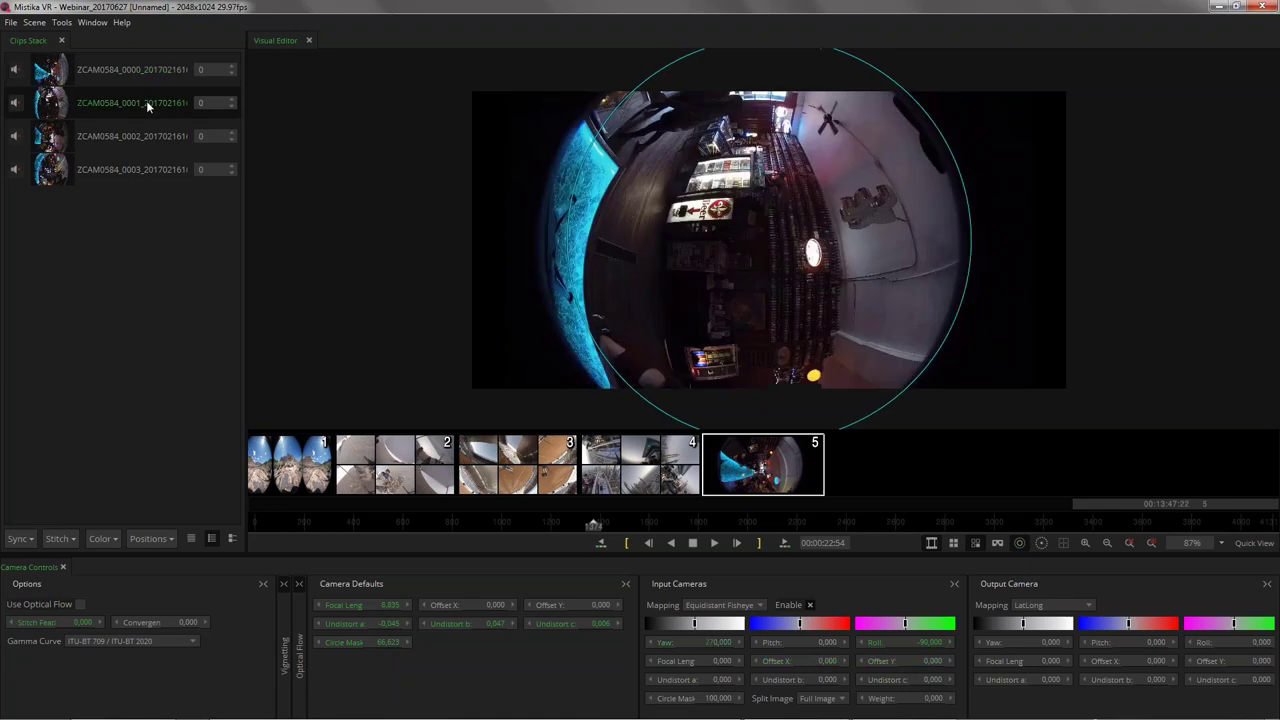
drag(906, 203, 700, 267)
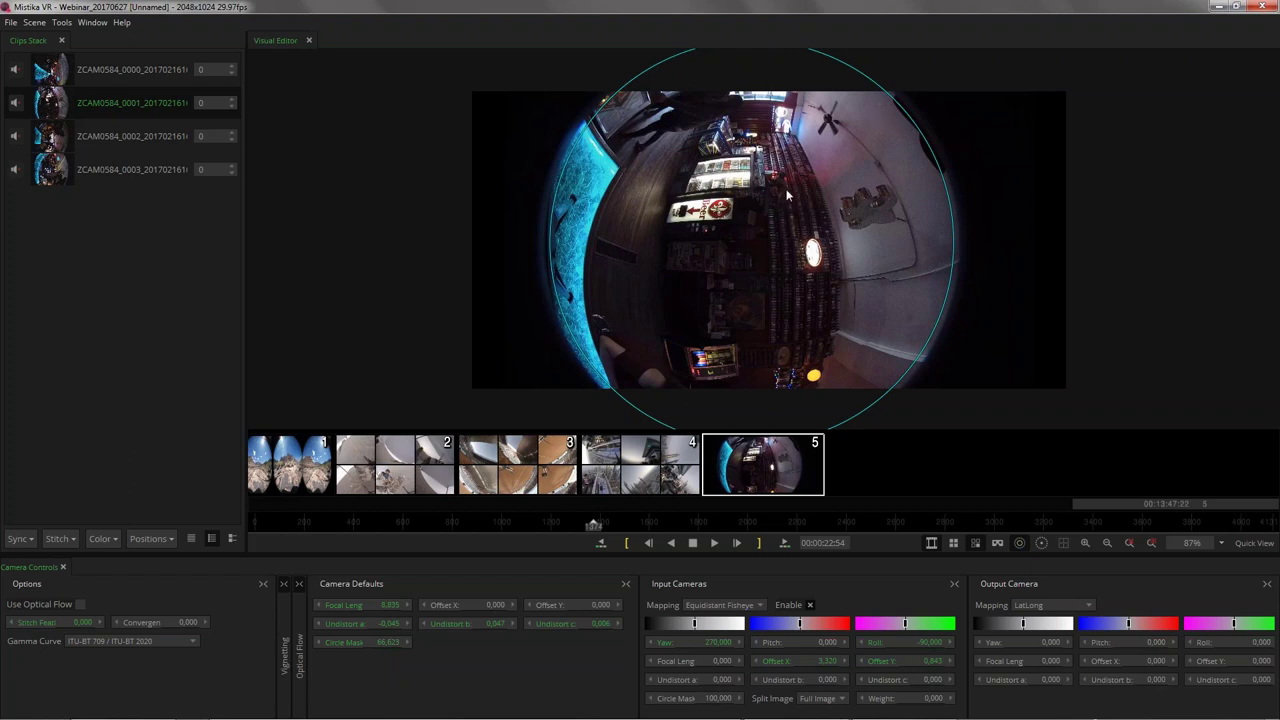
click(136, 137)
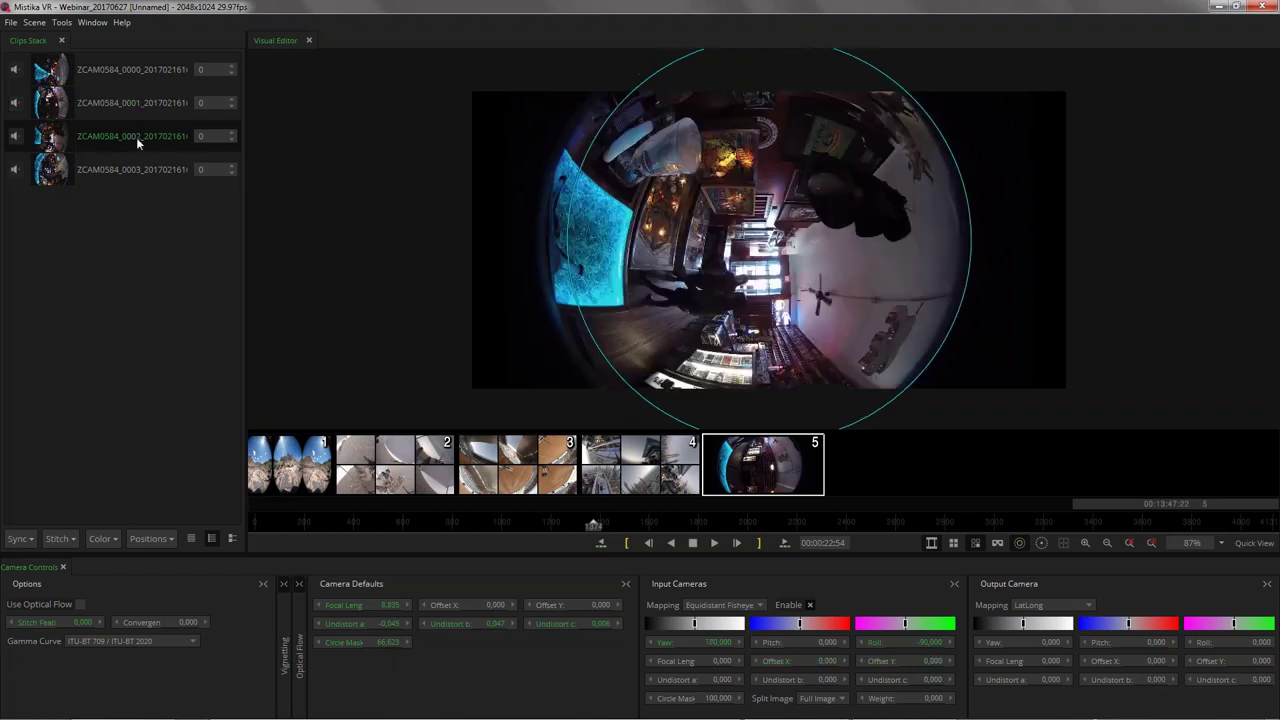
drag(597, 229, 549, 222)
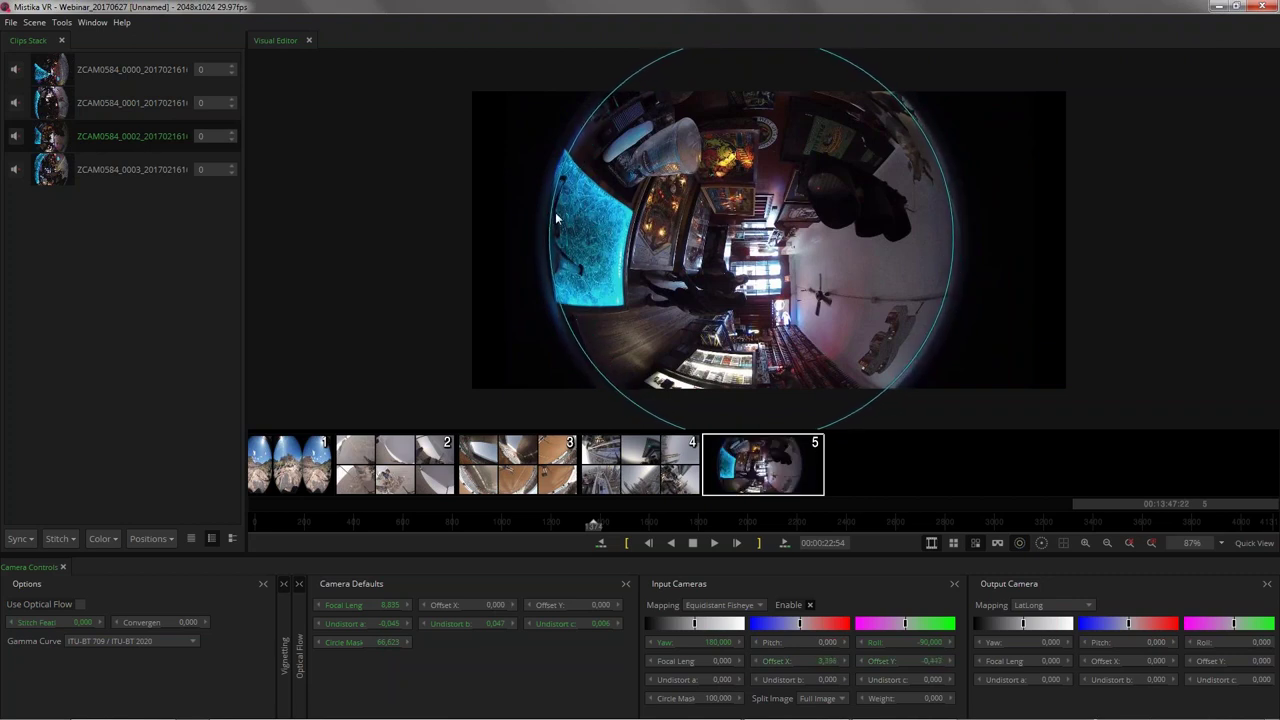
click(186, 178)
drag(776, 236, 594, 232)
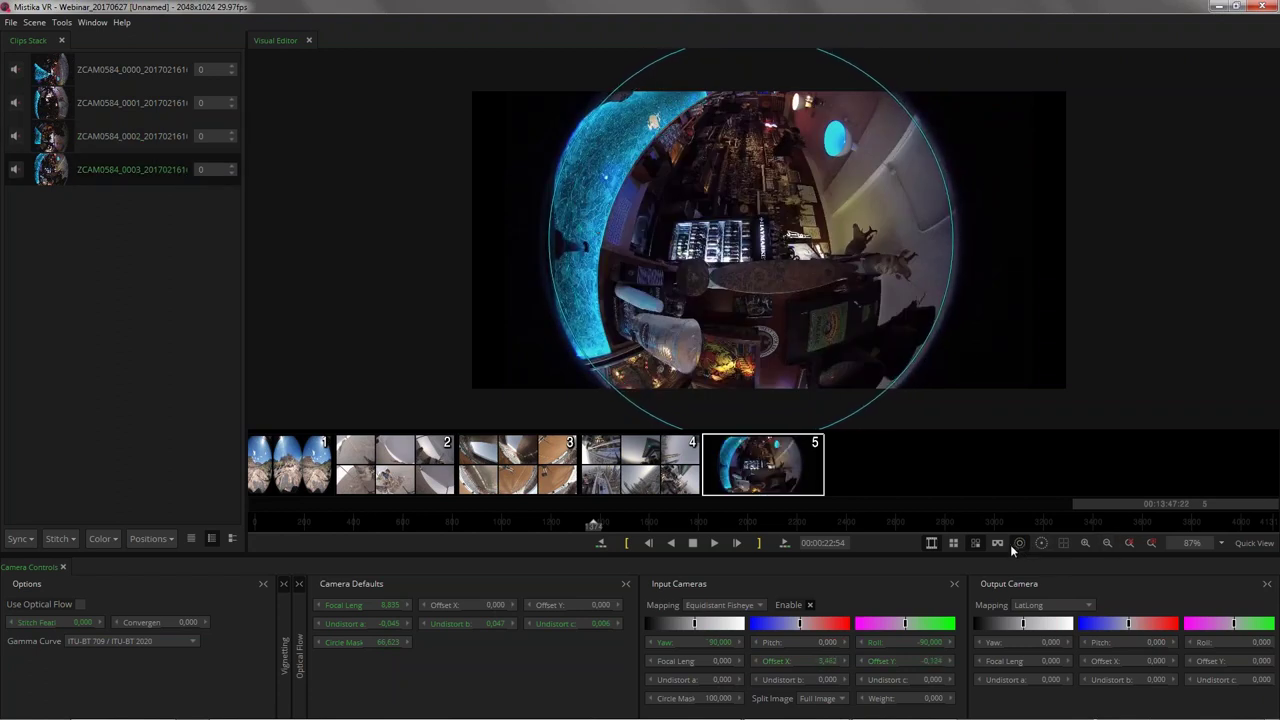
click(976, 544)
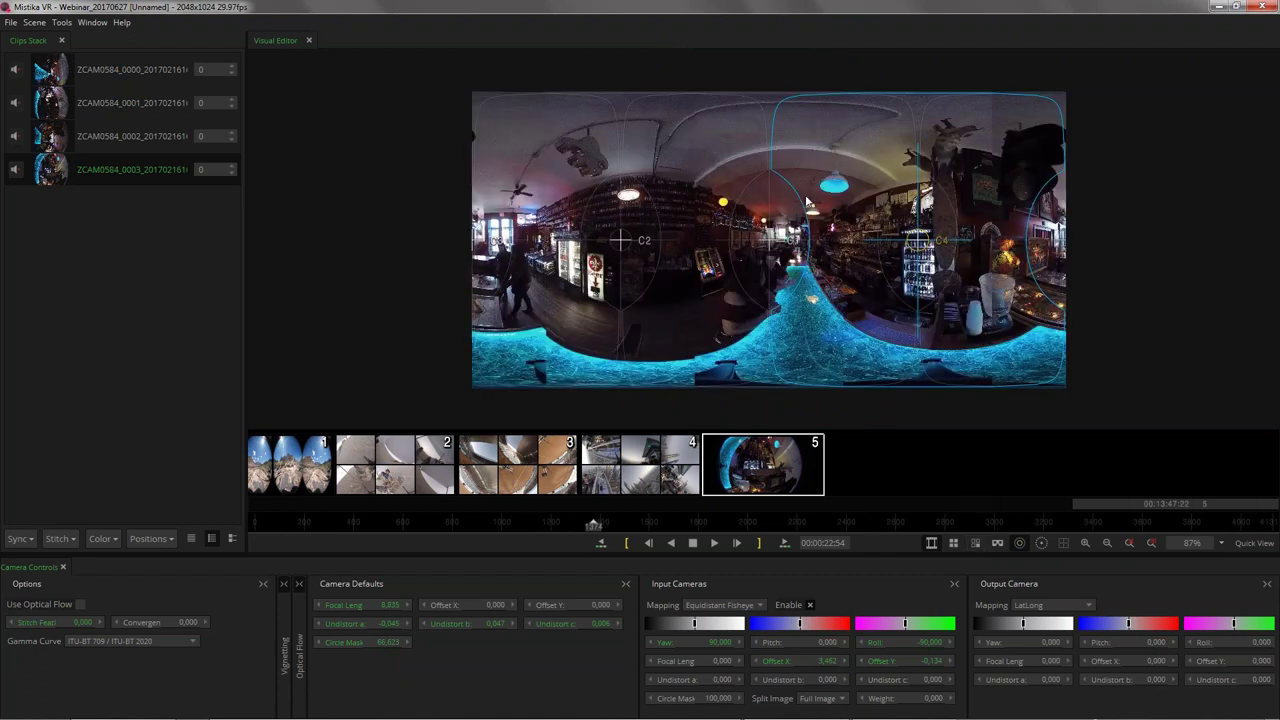
scroll(808, 202, up, 8)
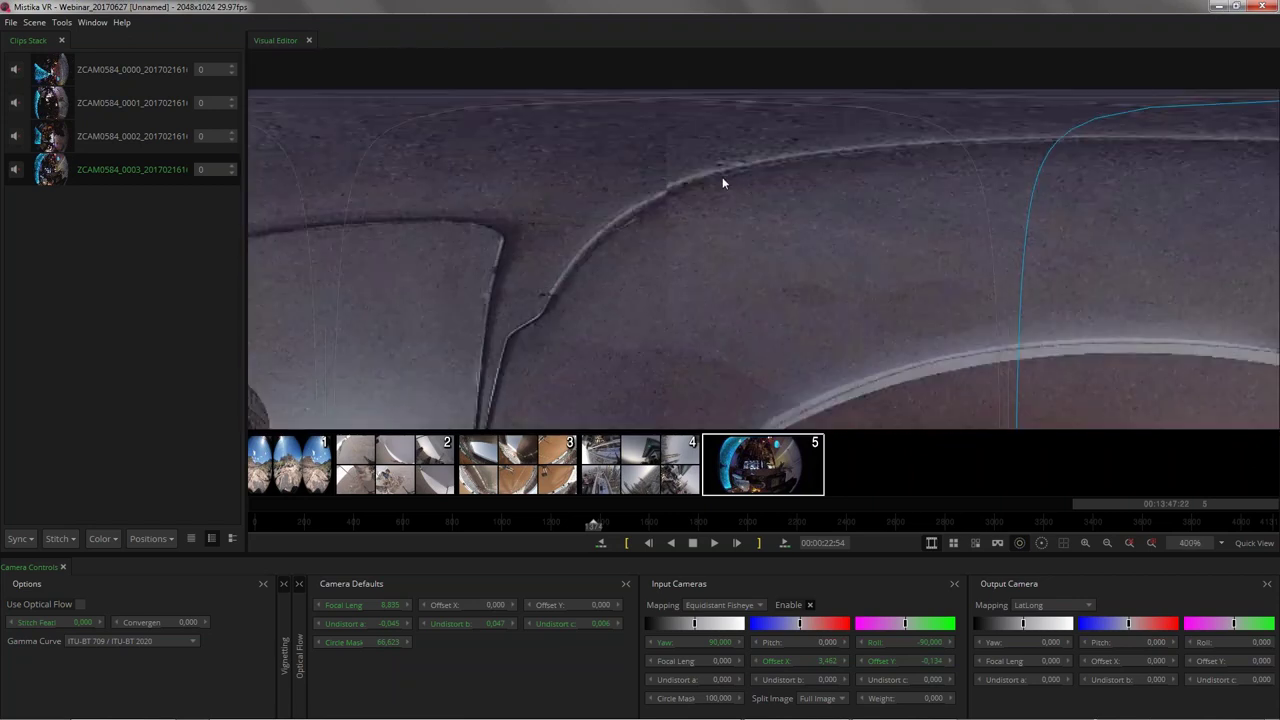
drag(615, 258, 1097, 248)
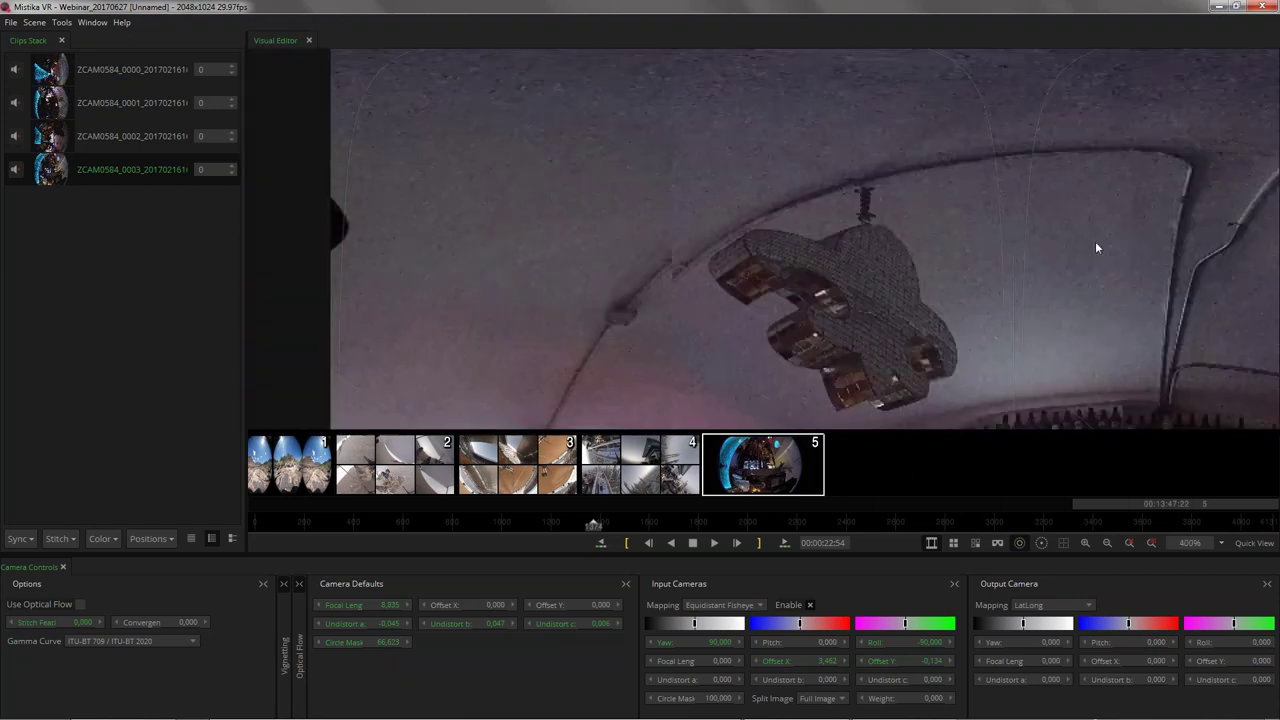
drag(724, 290, 866, 224)
scroll(846, 267, down, 5)
drag(1019, 211, 968, 247)
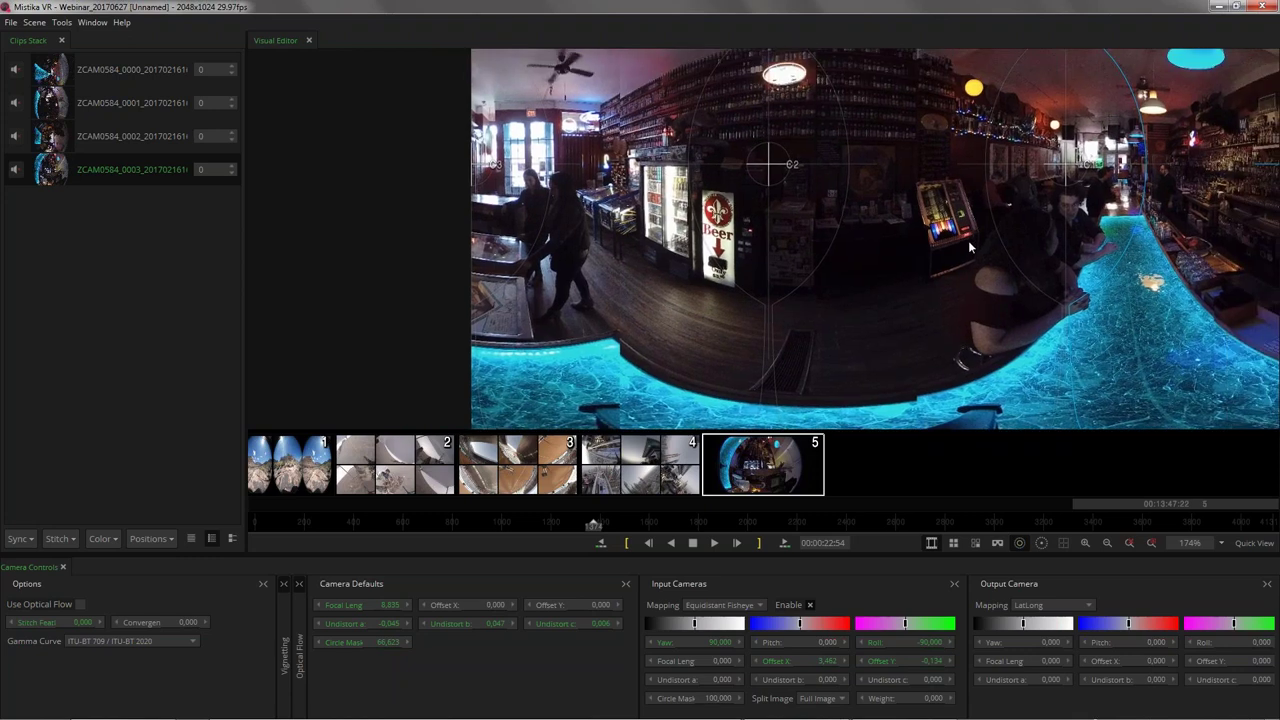
scroll(966, 234, down, 3)
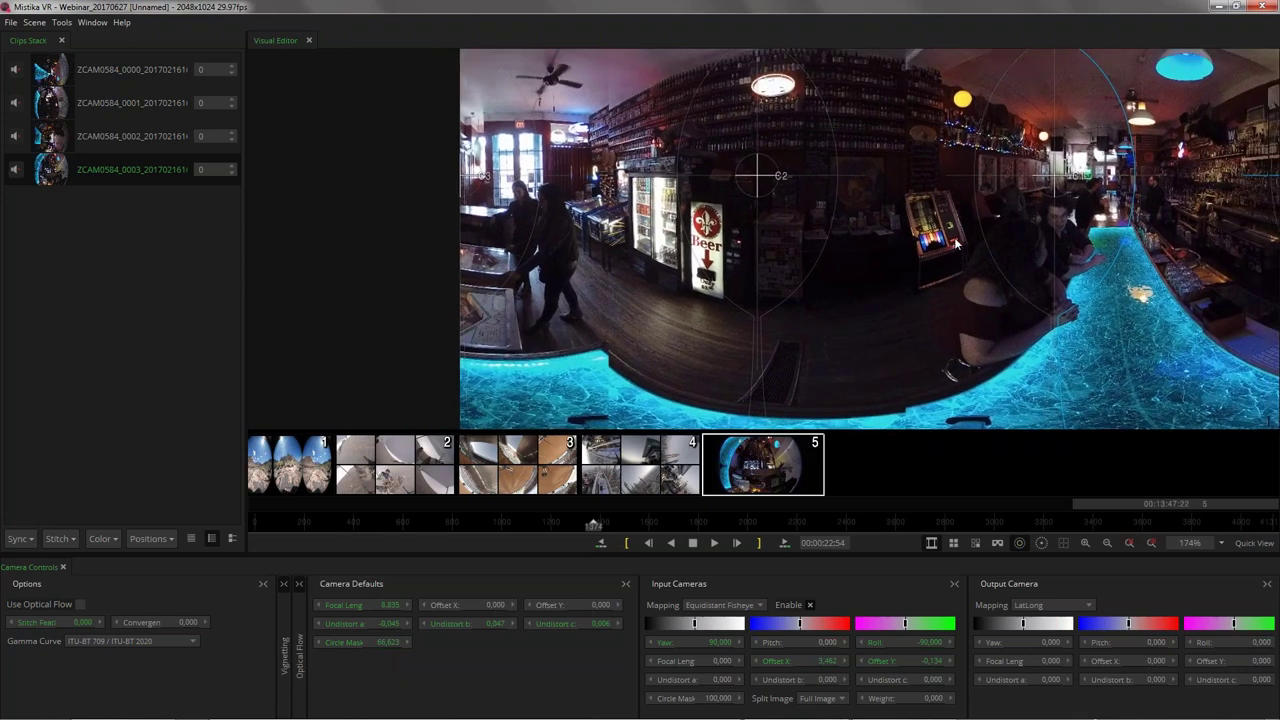
drag(818, 214, 834, 212)
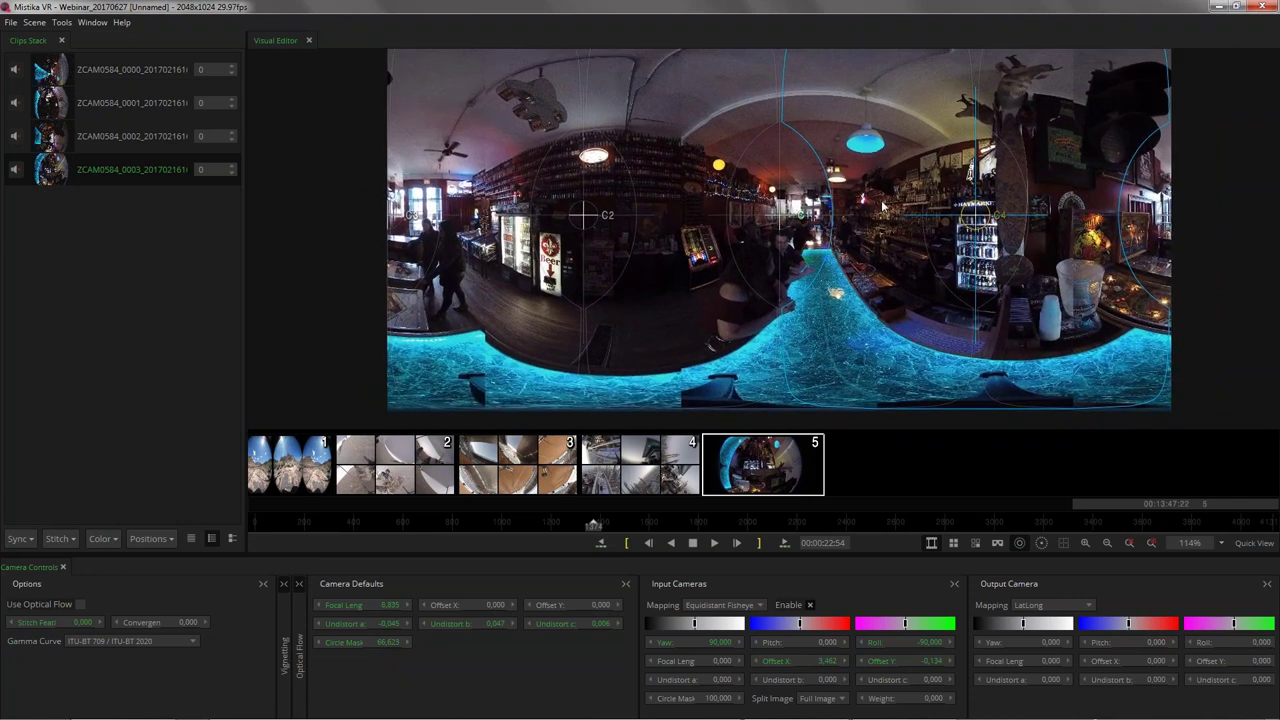
drag(802, 186, 620, 340)
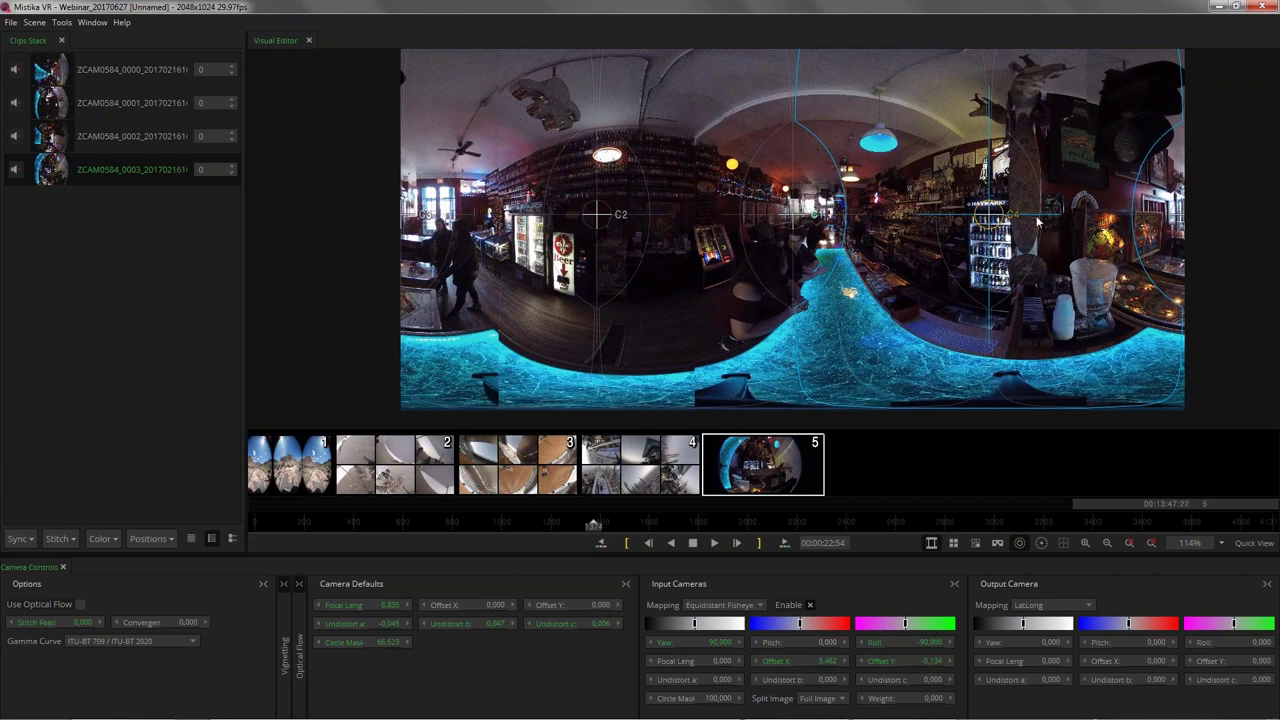
Step: Run Positions > Improve Alignment to refine the bar panorama's camera alignment
click(150, 540)
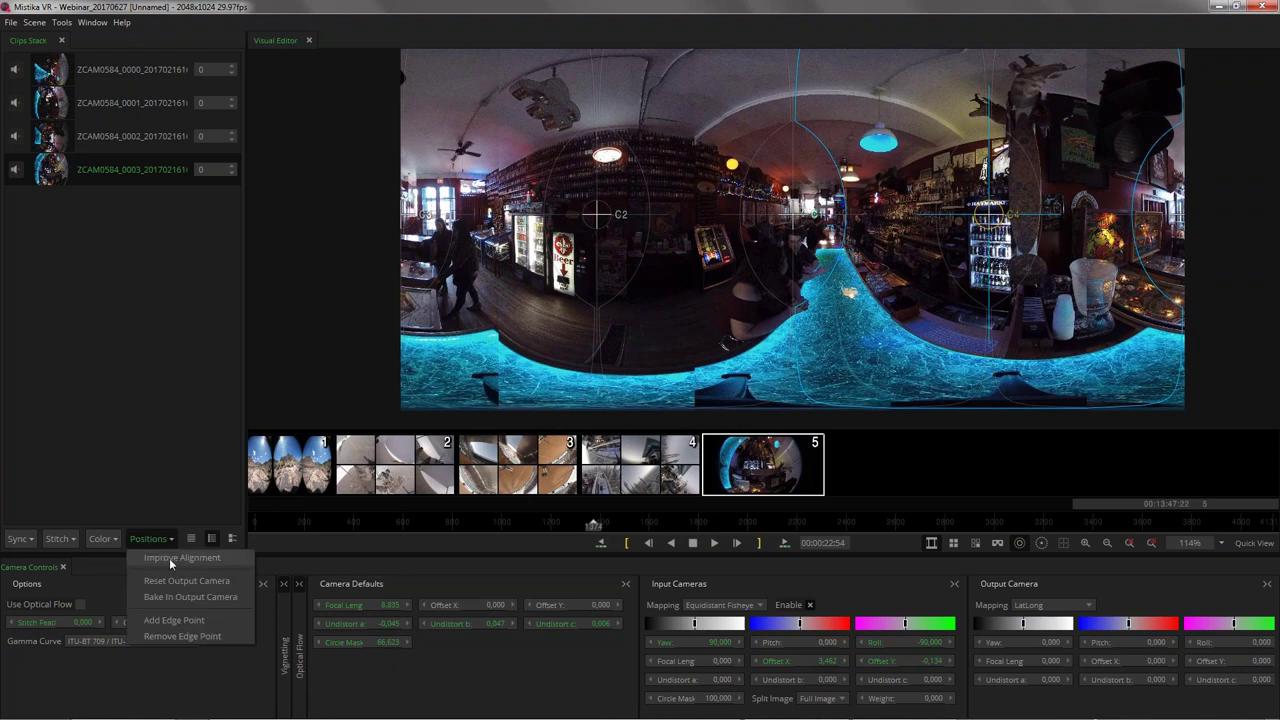
click(169, 558)
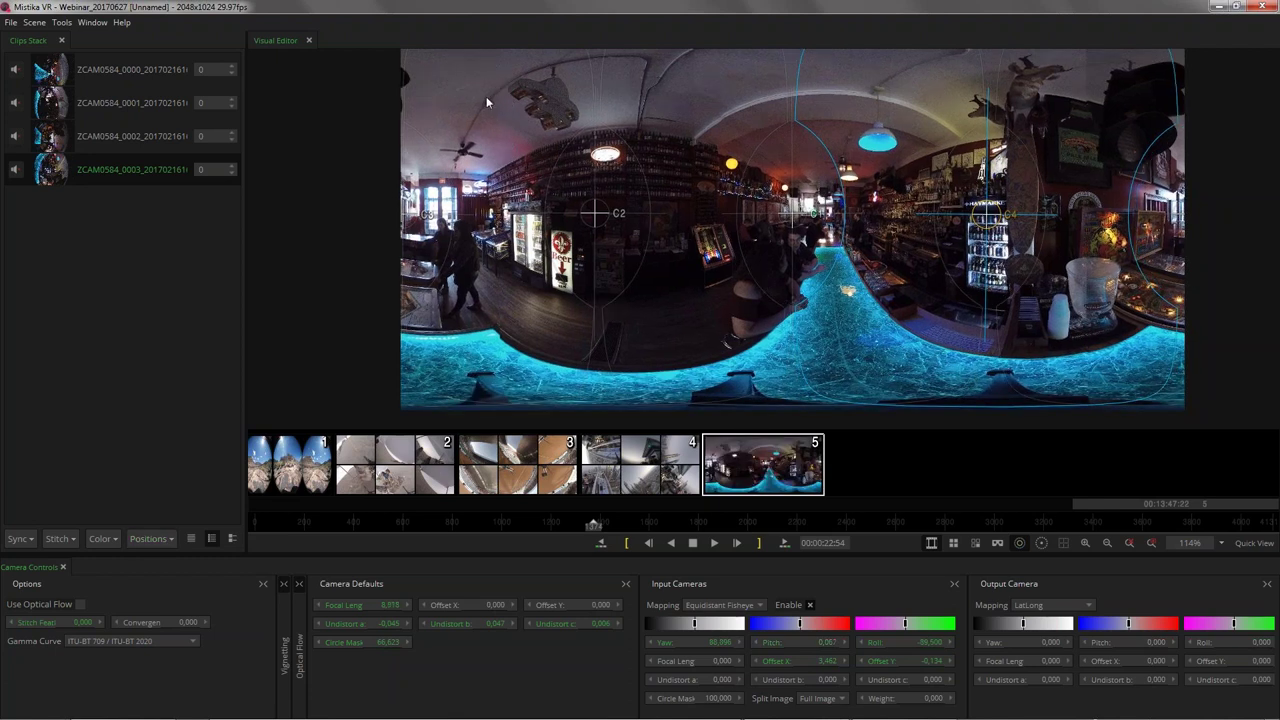
scroll(491, 95, up, 5)
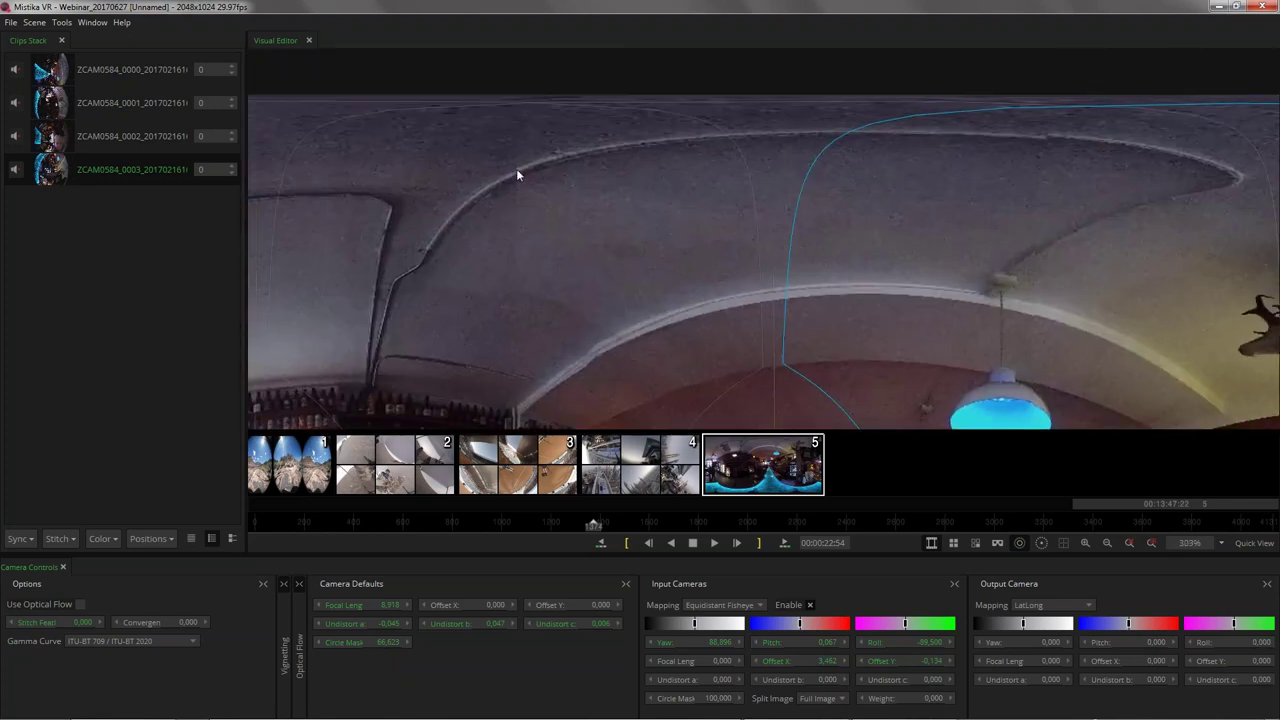
Step: Inspect the ceiling seams around the lamp, stuffed deer and Pale Ale sign, then recentre the panorama
drag(880, 236, 509, 231)
drag(794, 242, 690, 210)
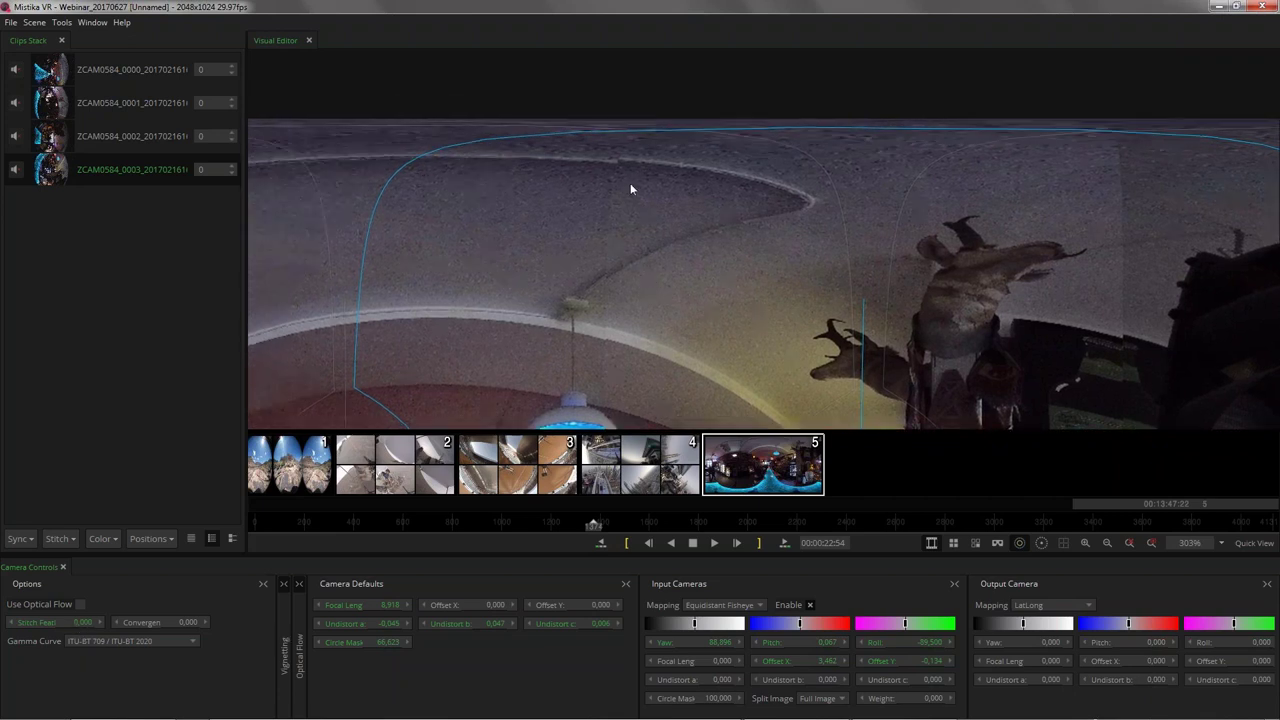
drag(616, 302, 623, 209)
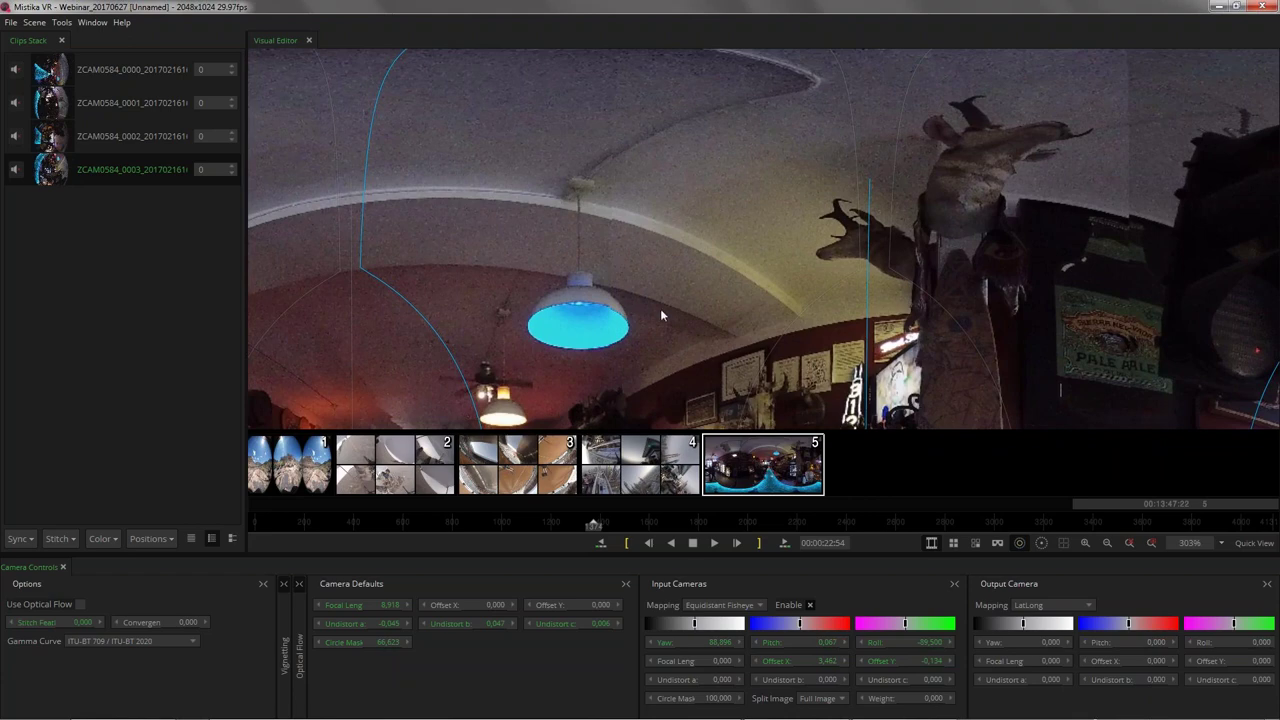
drag(660, 316, 961, 272)
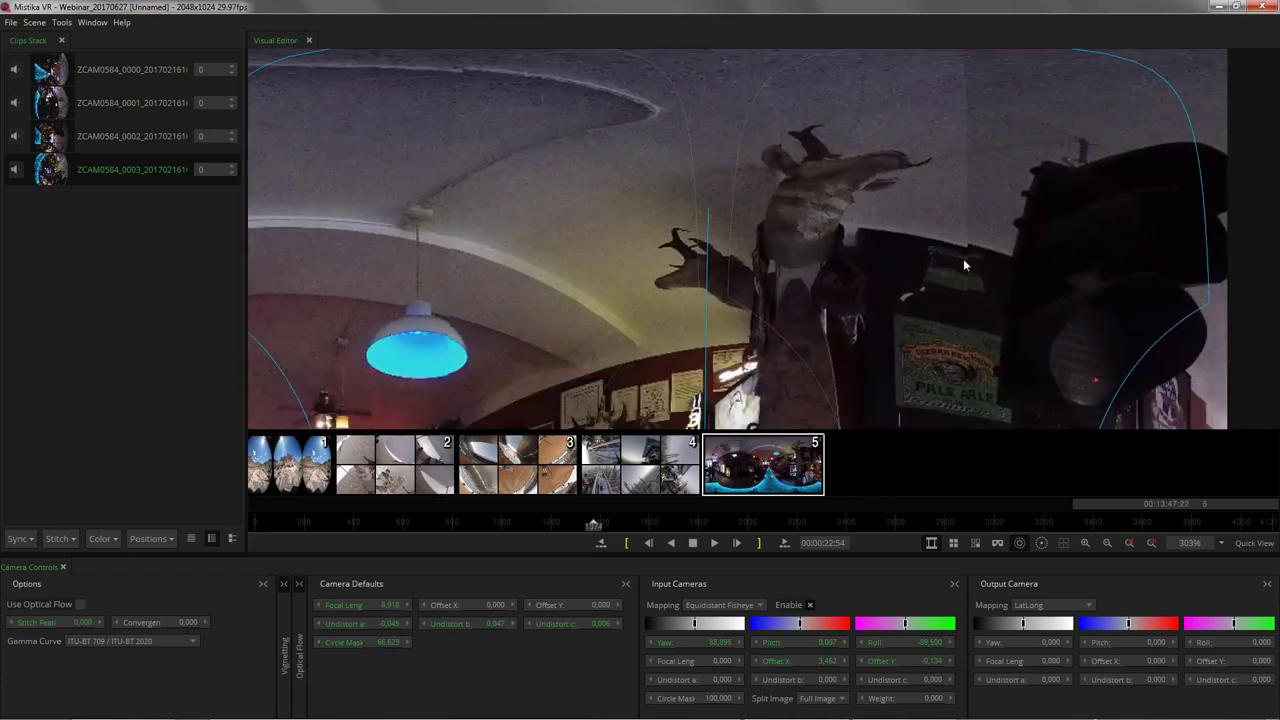
scroll(966, 252, down, 5)
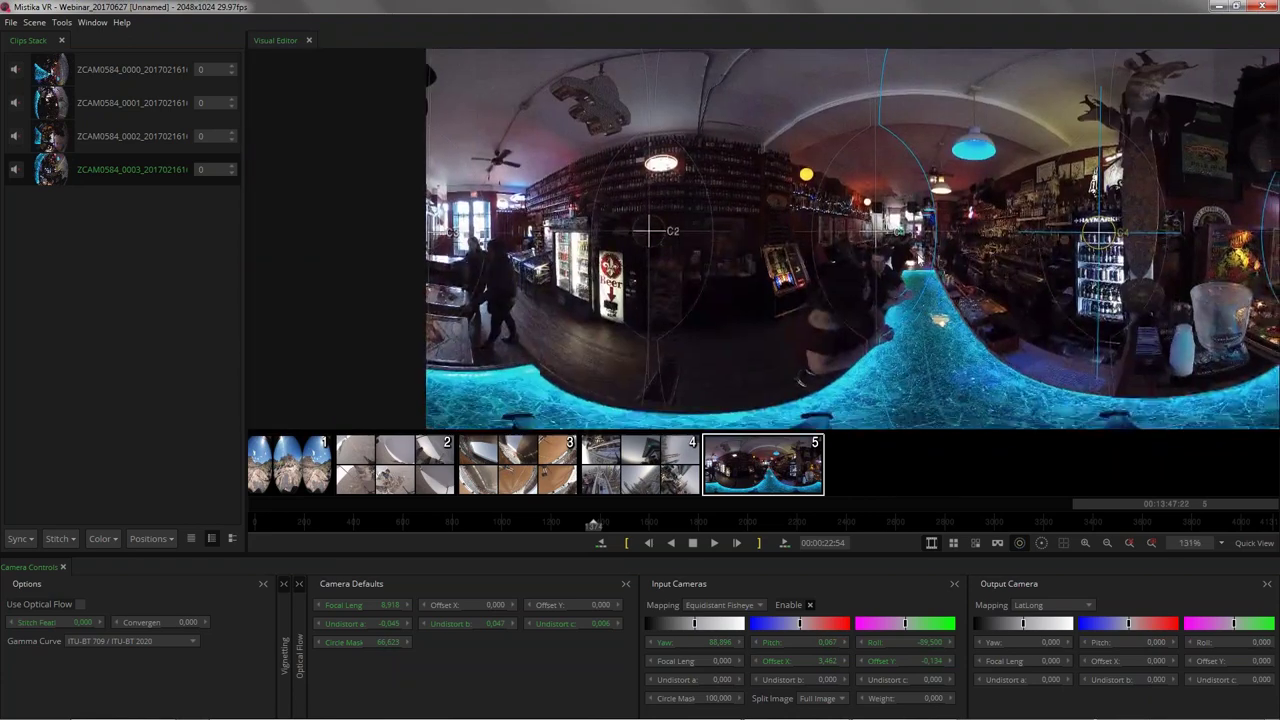
drag(733, 404, 636, 366)
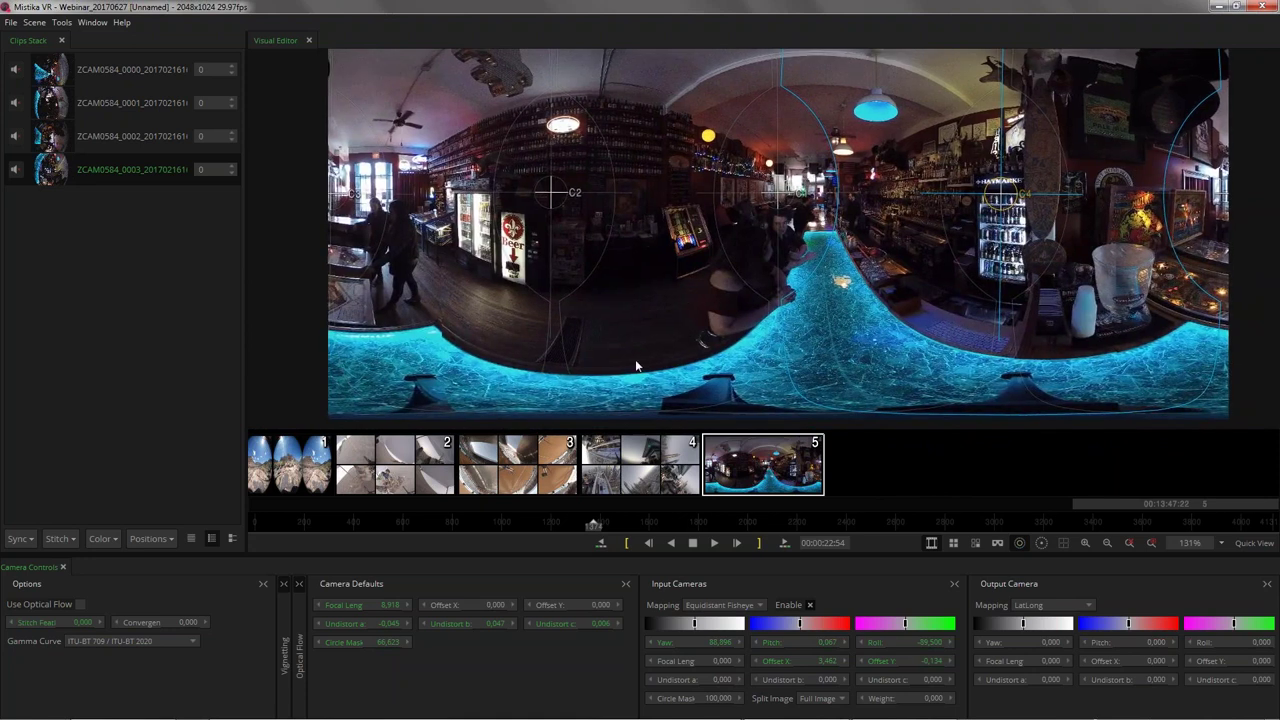
Step: Set Stitch Feather to 20 and tick Use Optical Flow for the bar panorama
click(103, 620)
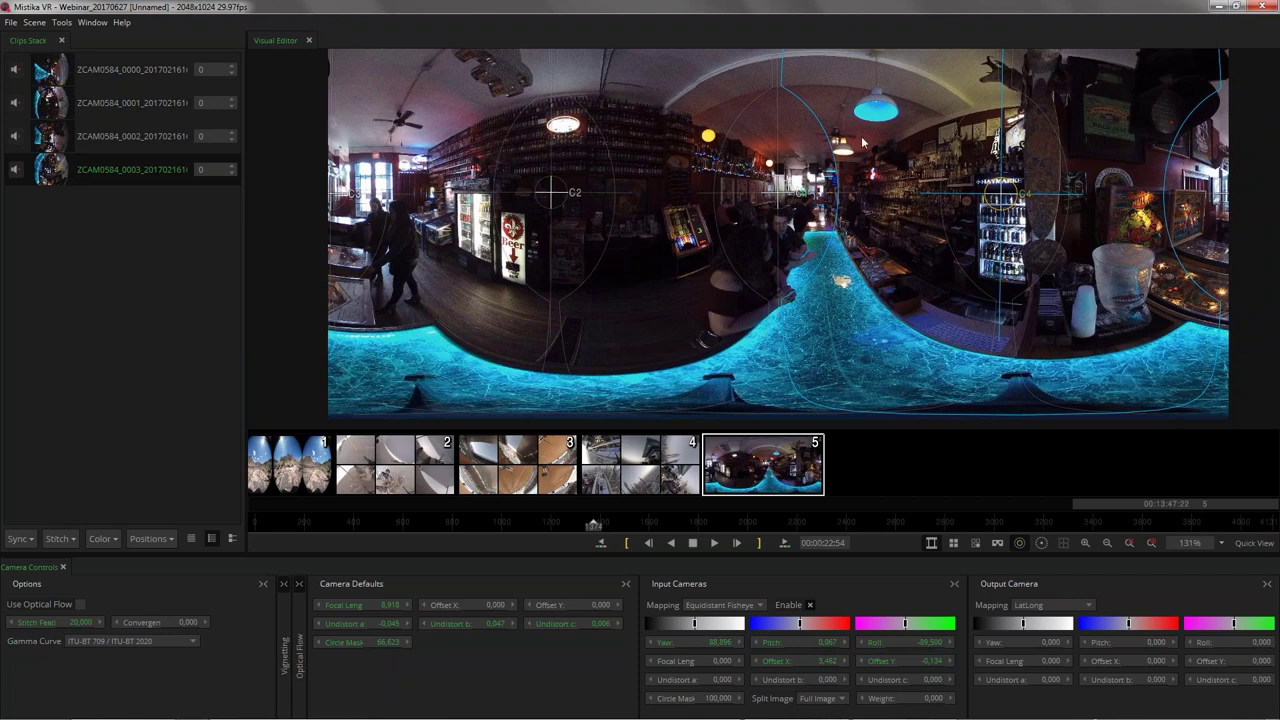
drag(862, 143, 806, 266)
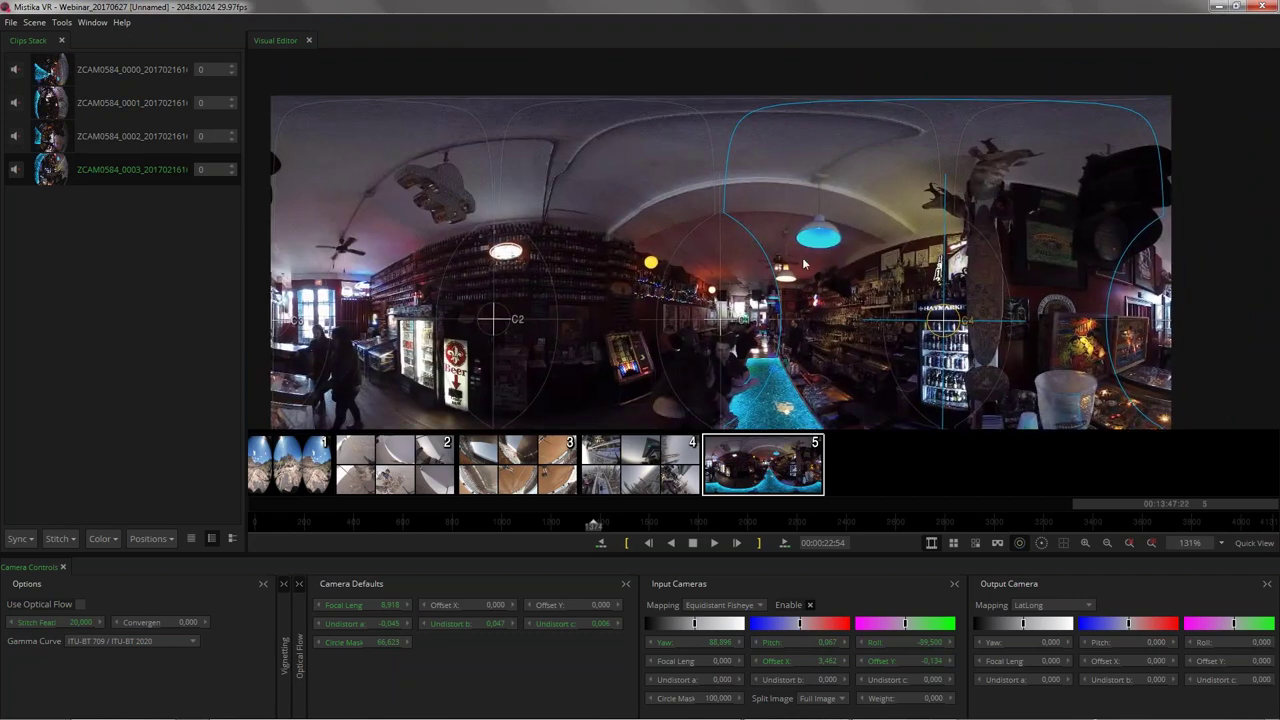
click(80, 607)
scroll(942, 283, down, 2)
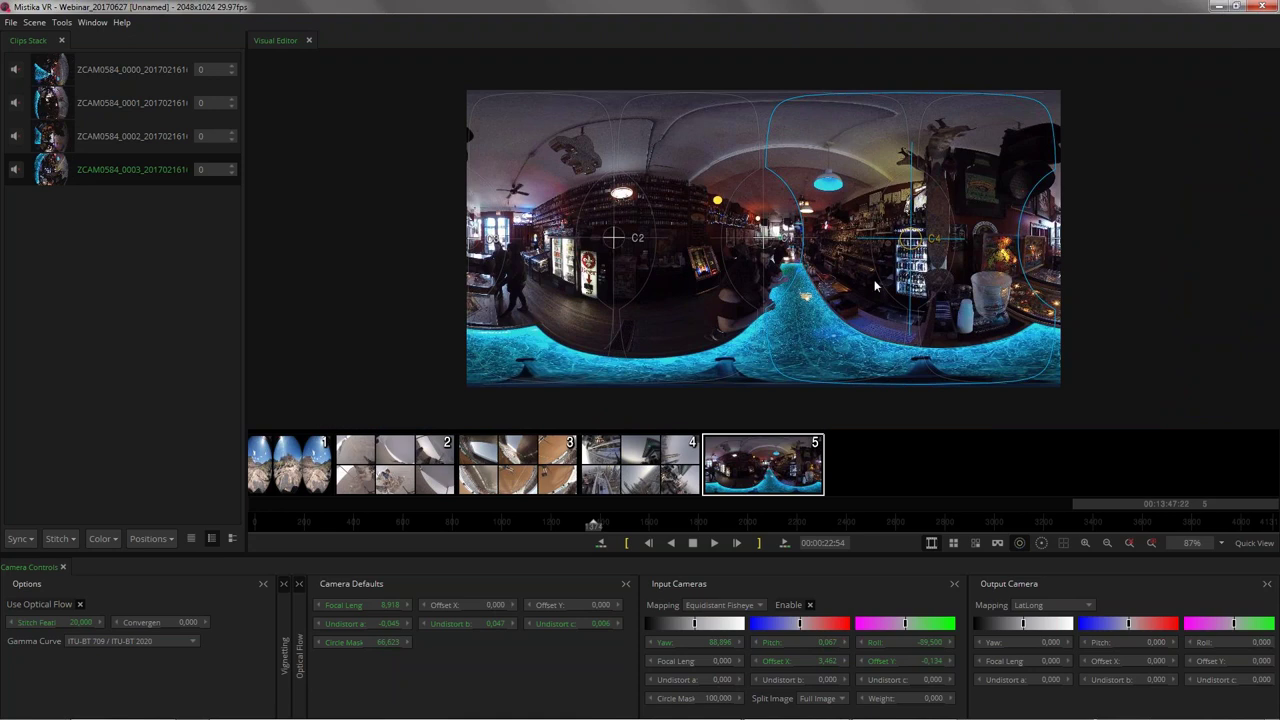
Step: Preview the bar panorama as an immersive VR view, looking around toward the lit fridge
click(999, 545)
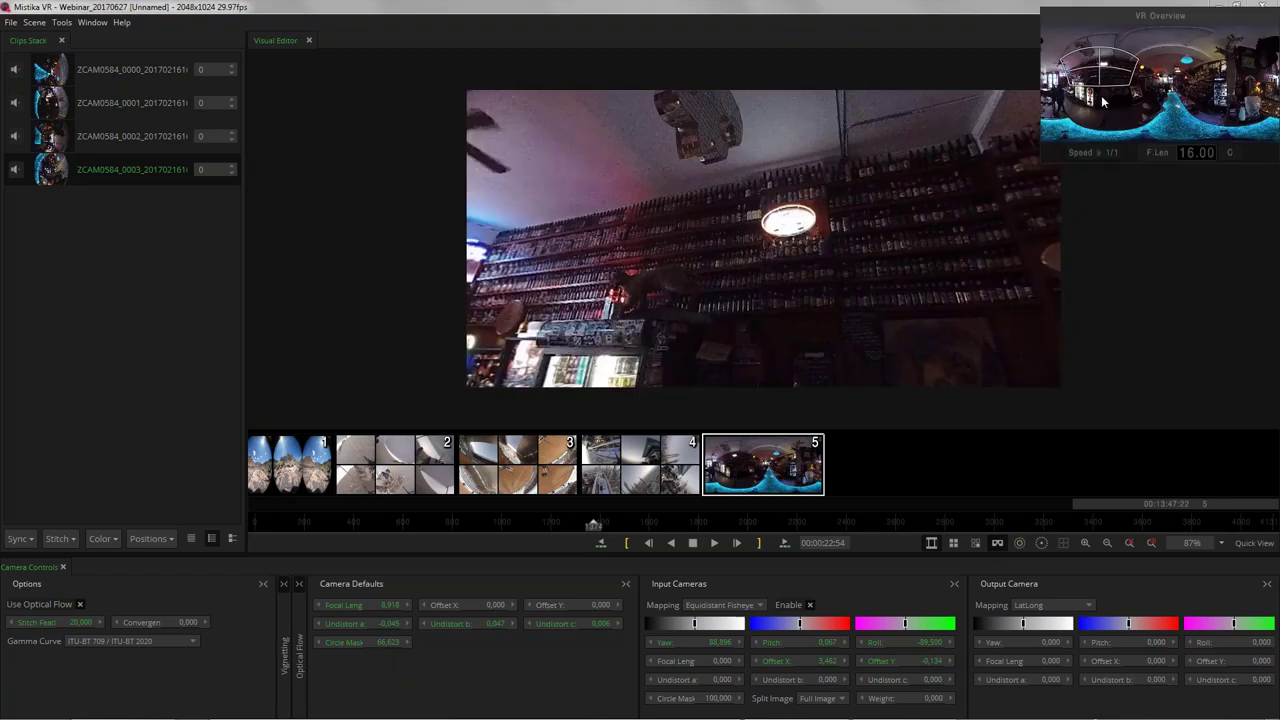
drag(1102, 82, 1133, 93)
click(977, 543)
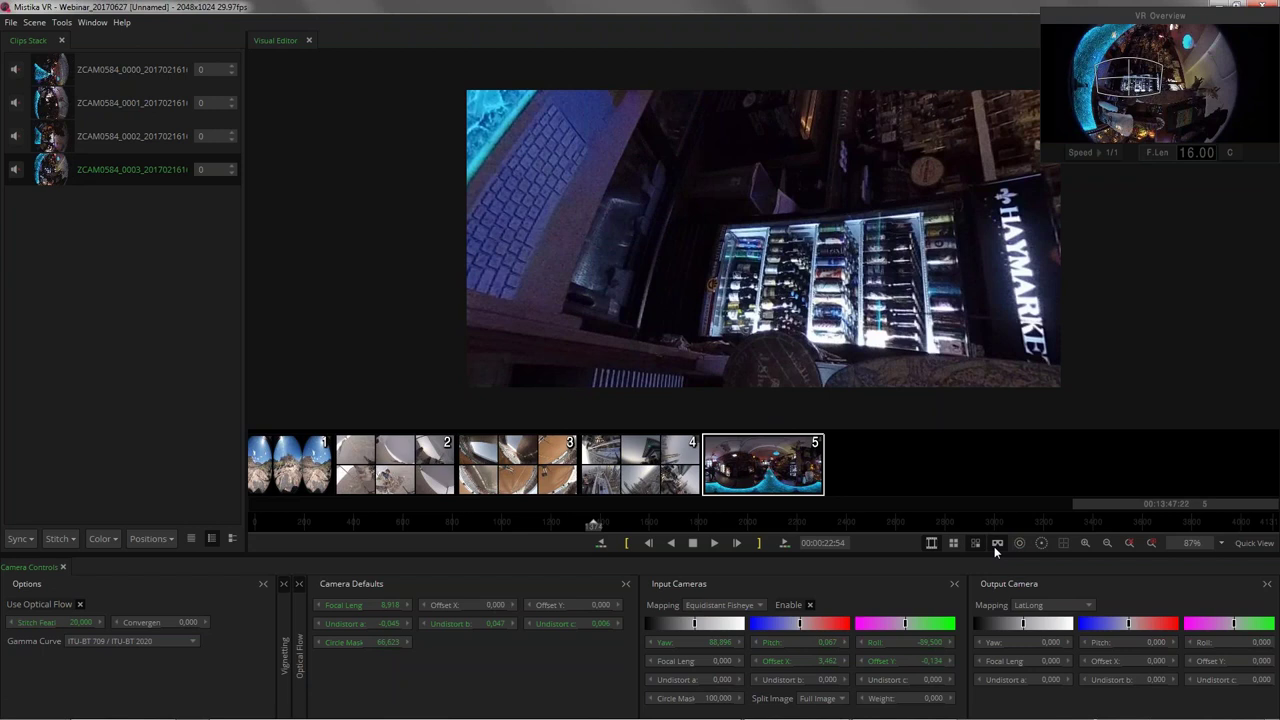
Step: Check the raw fisheye input, return to the 360 view at 00:00:11:49, and open File Explorer
click(994, 546)
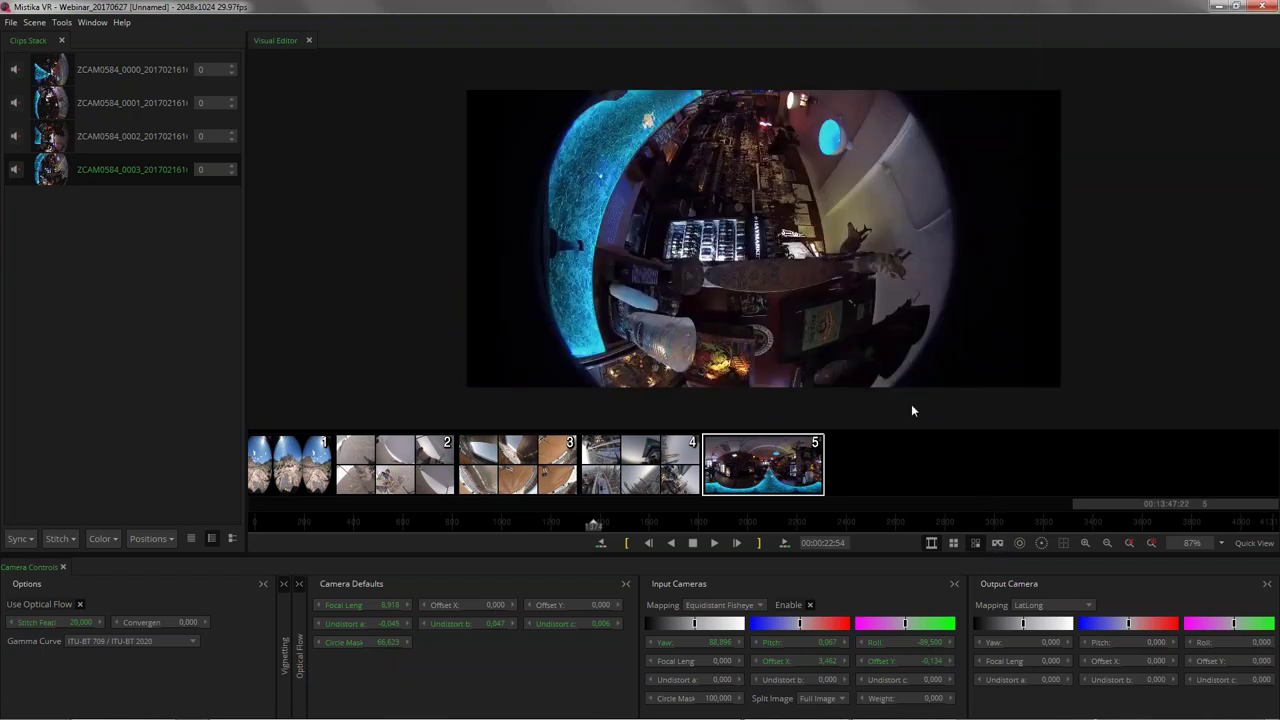
click(975, 544)
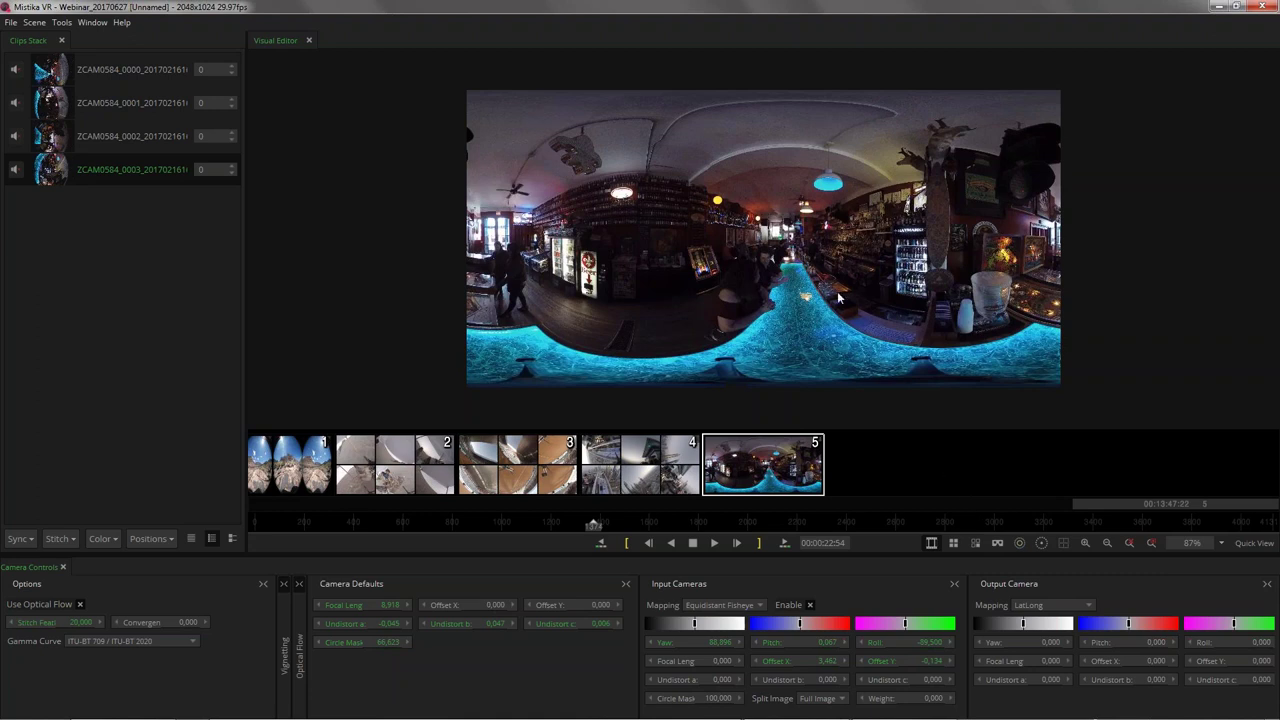
click(427, 526)
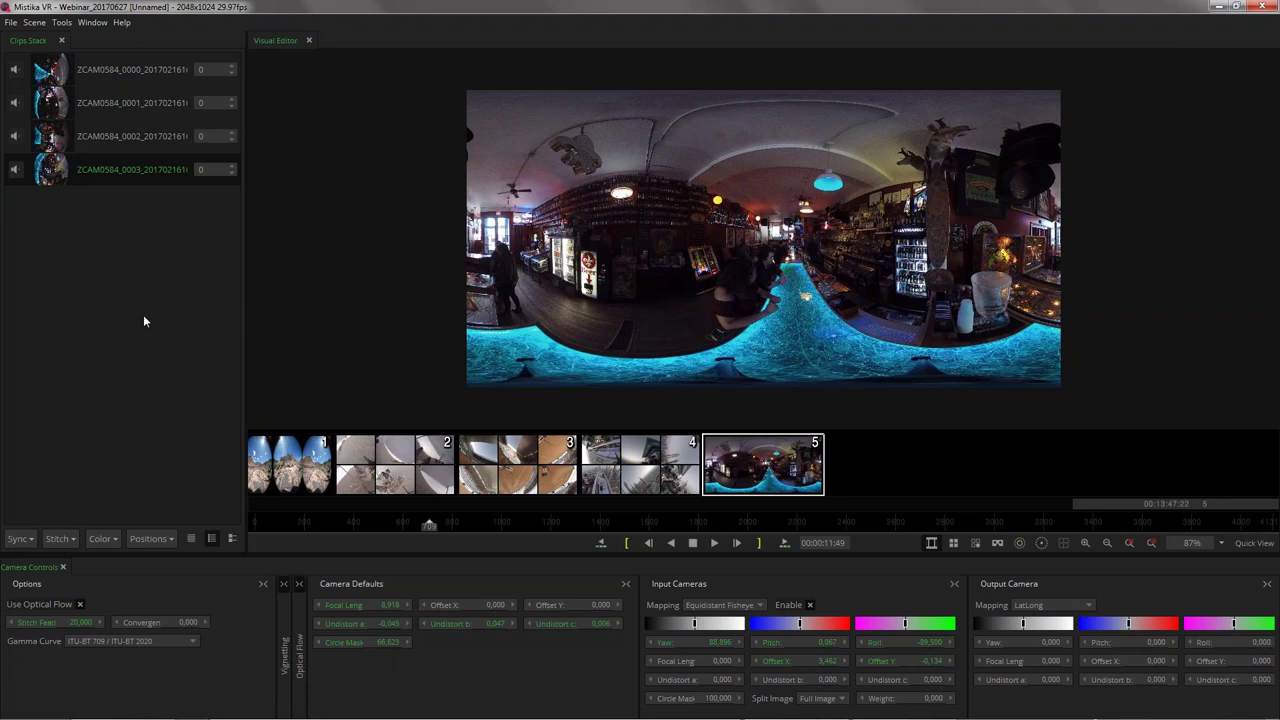
key(super+e)
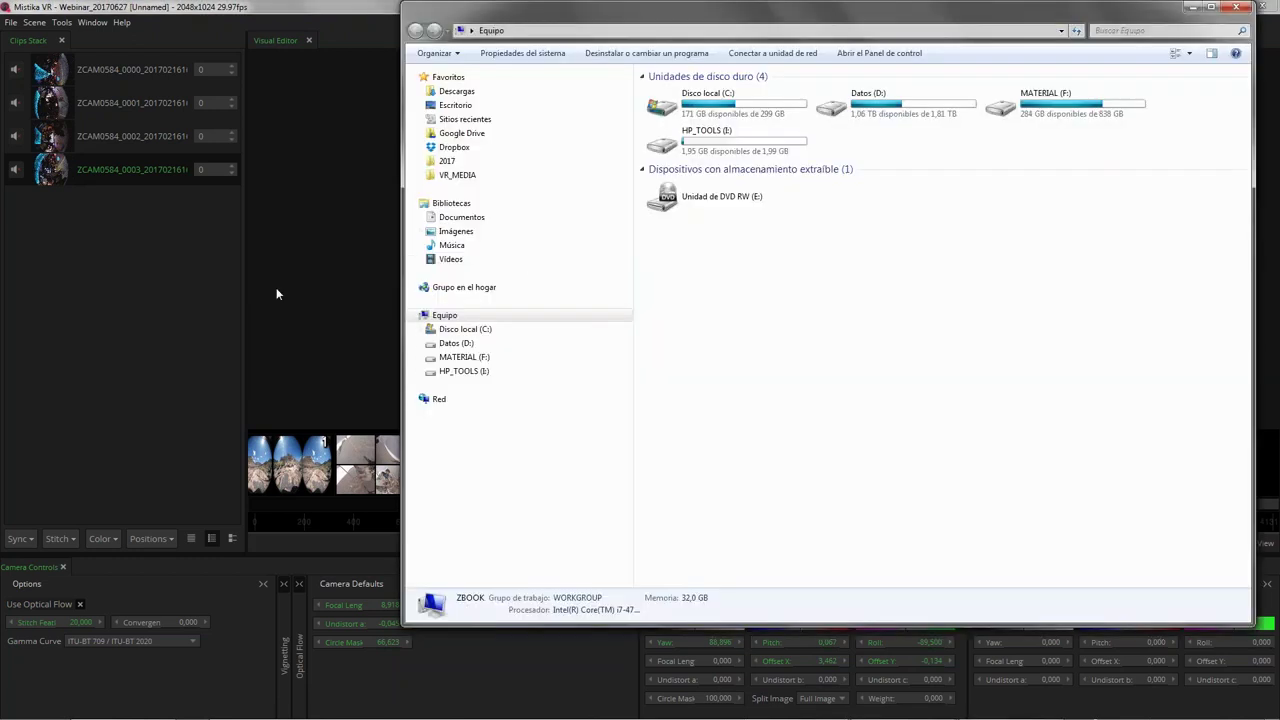
Step: Drag clips 001–0011.mp4 from F:\MistikaVR\VR_MEDIA\LeoFilms into Mistika VR as a new stack
click(467, 175)
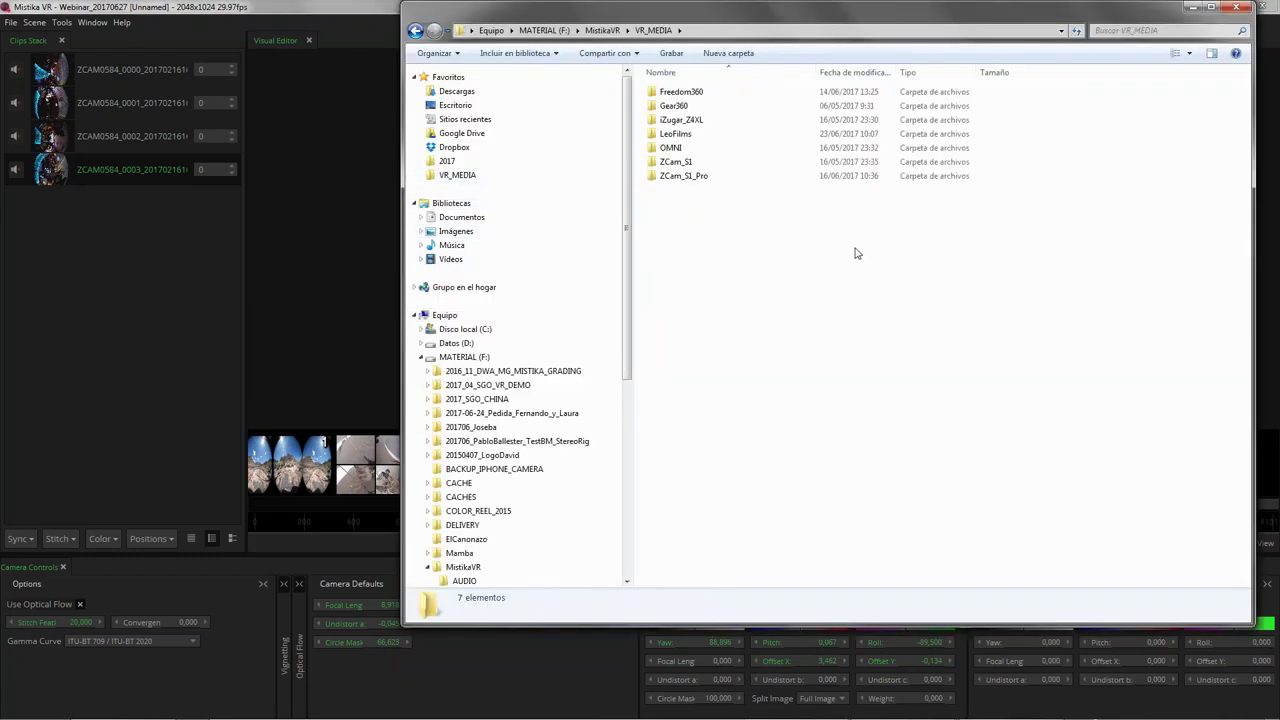
double_click(683, 136)
drag(734, 280, 352, 470)
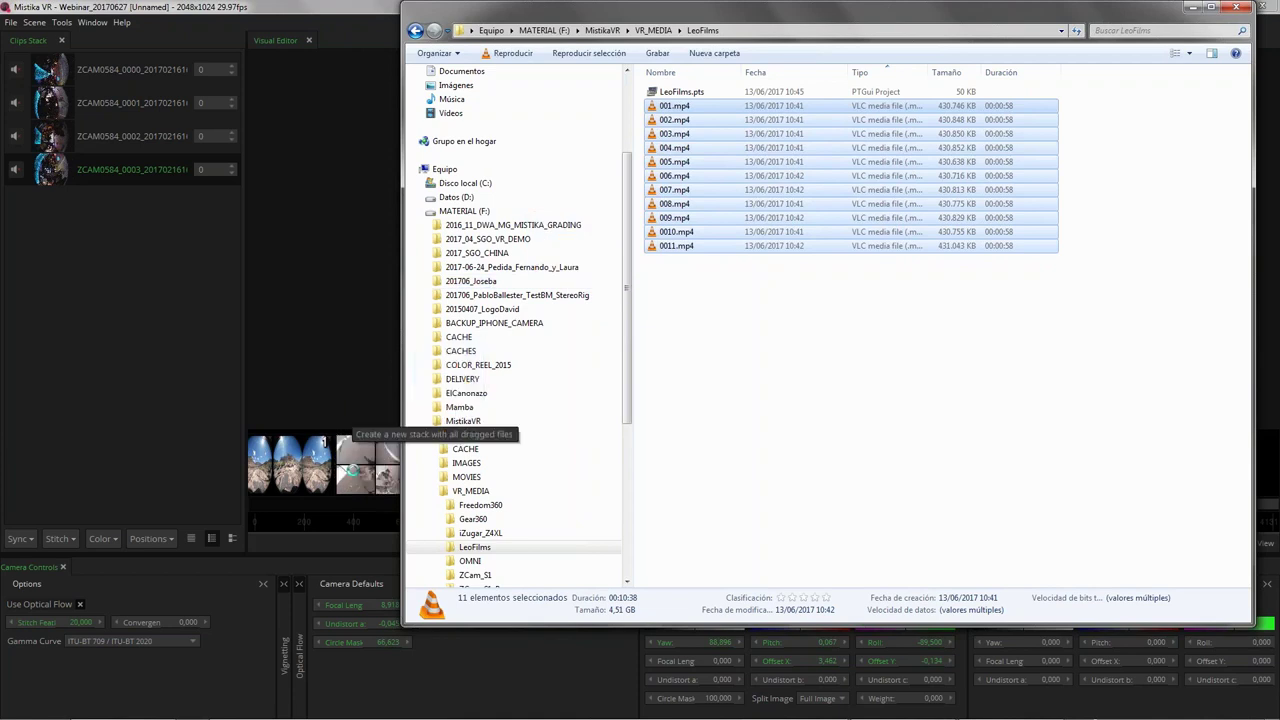
drag(352, 470, 352, 470)
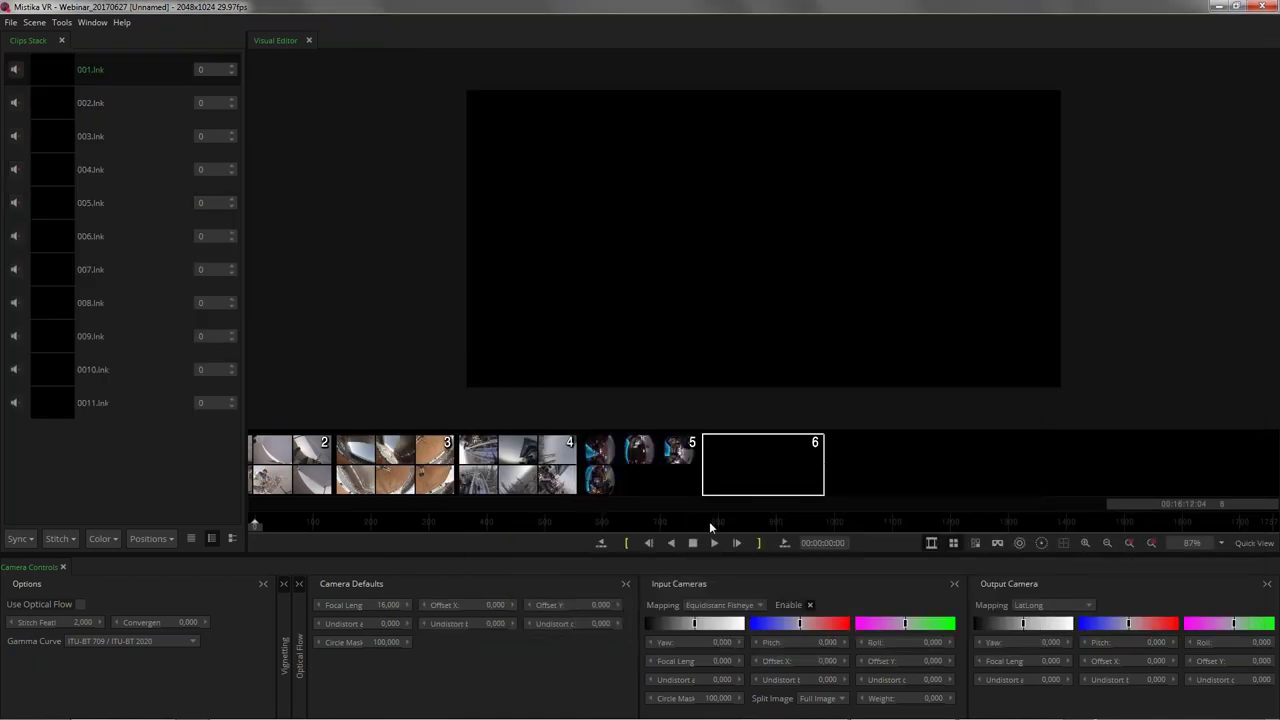
click(605, 523)
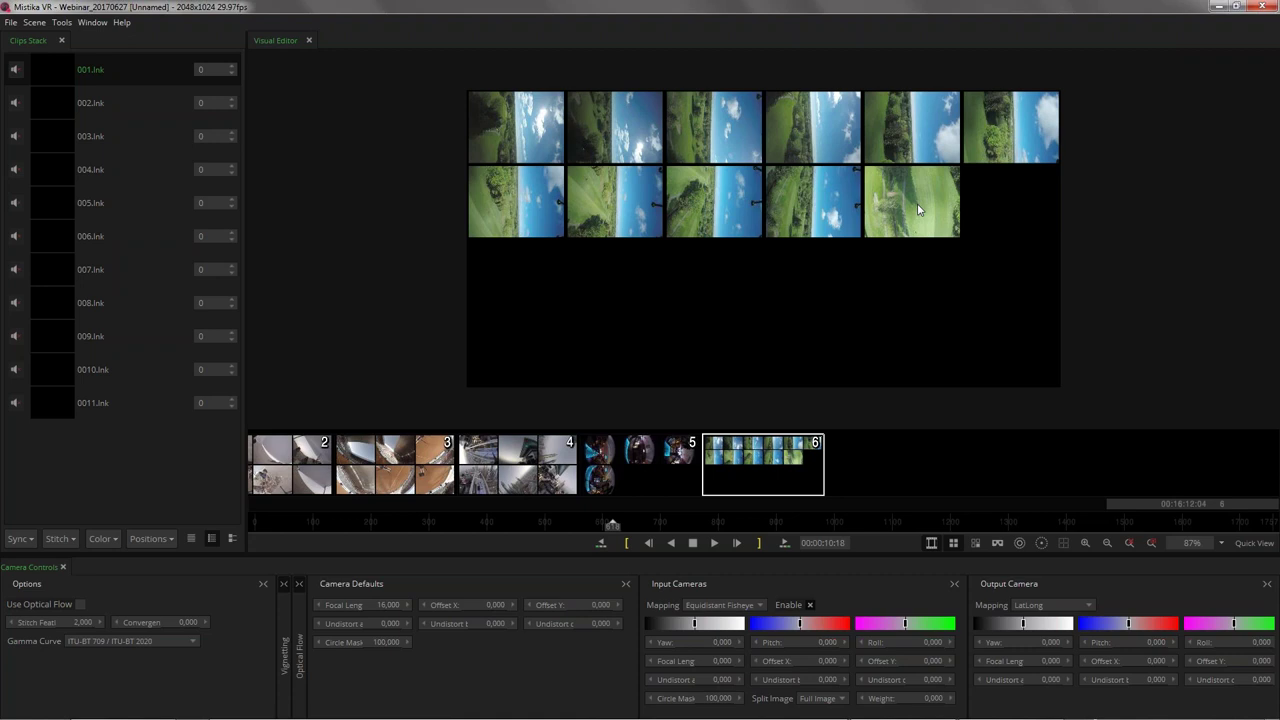
Step: Run Stitch > External Stitch, using PTGui to calculate the eleven-camera stack's initial stitch
click(70, 540)
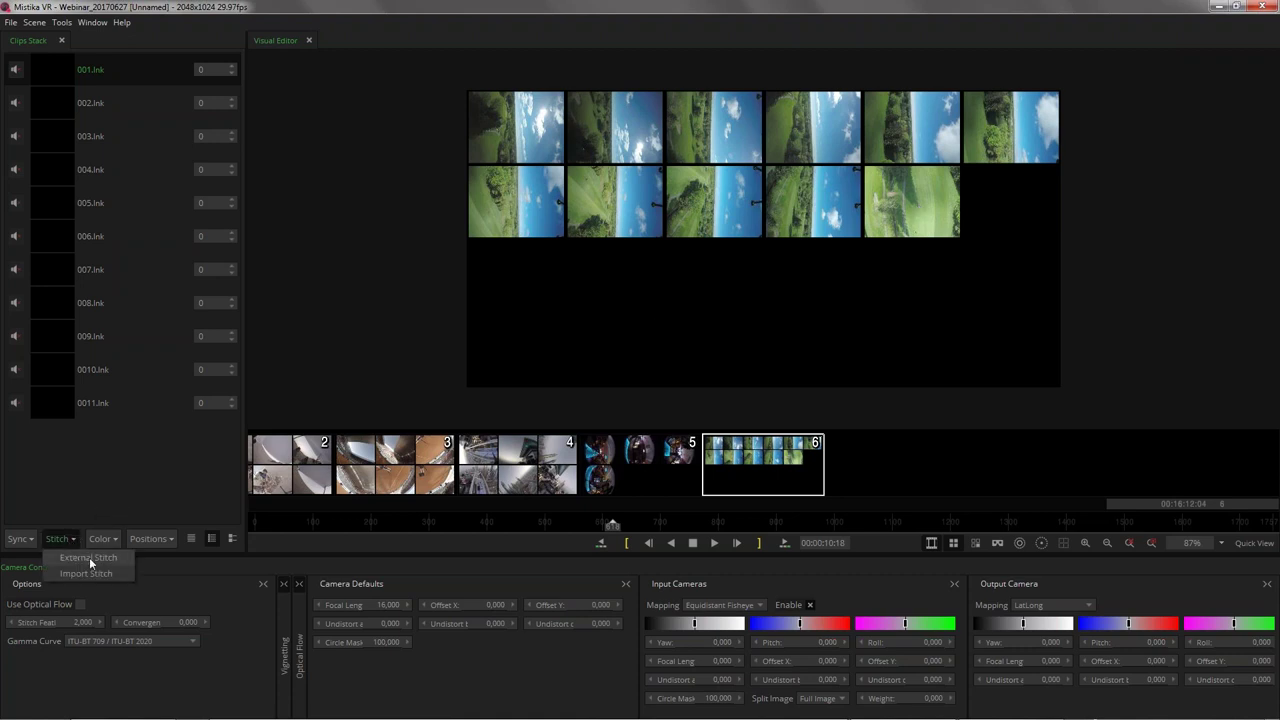
click(89, 557)
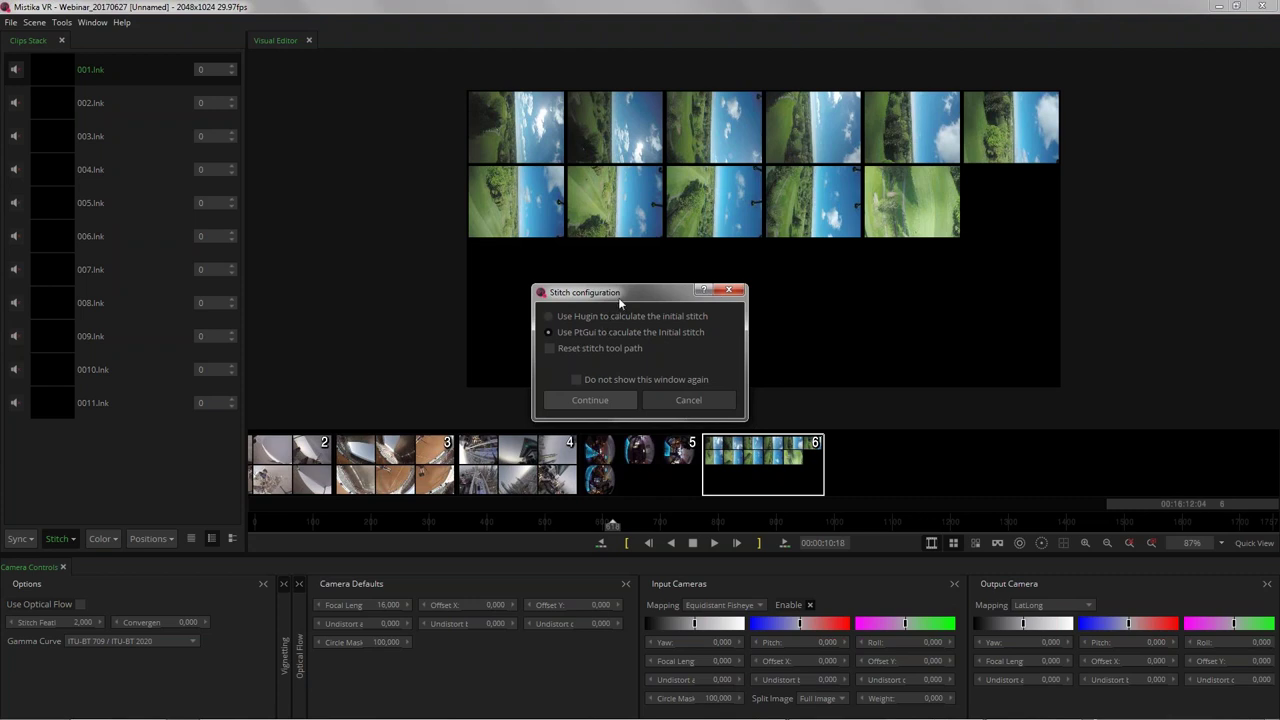
drag(619, 299, 632, 289)
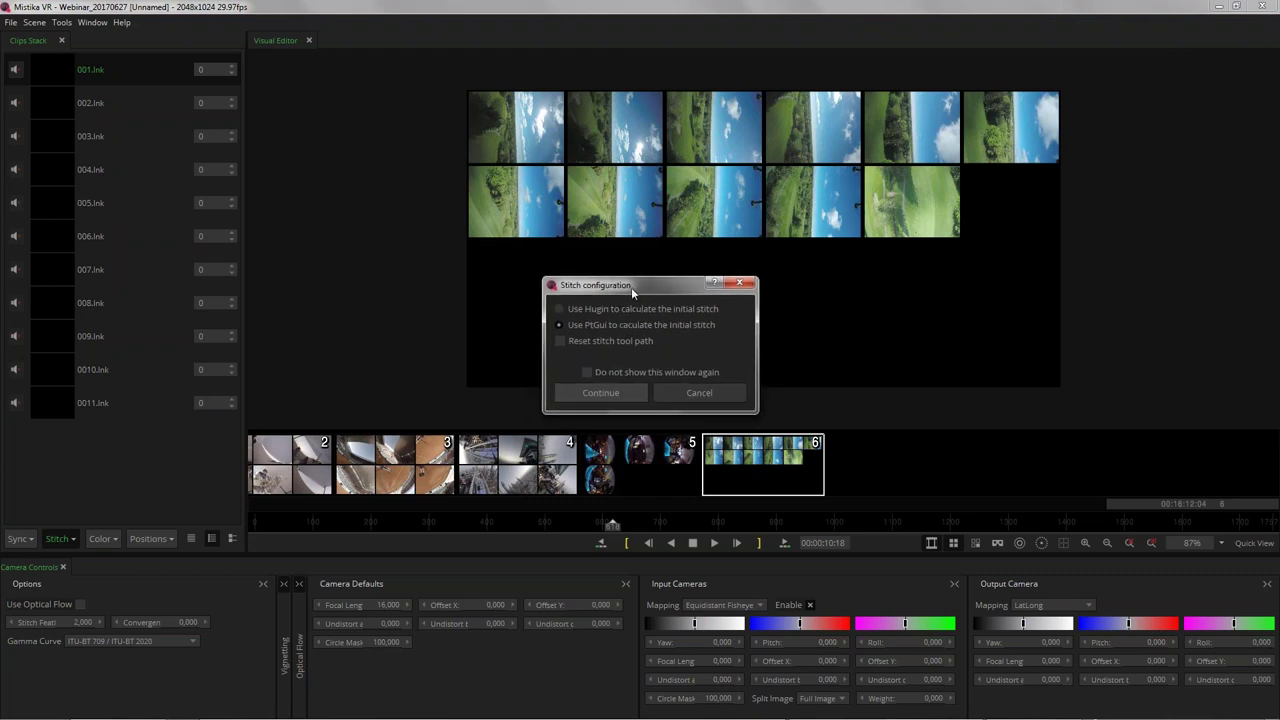
click(601, 393)
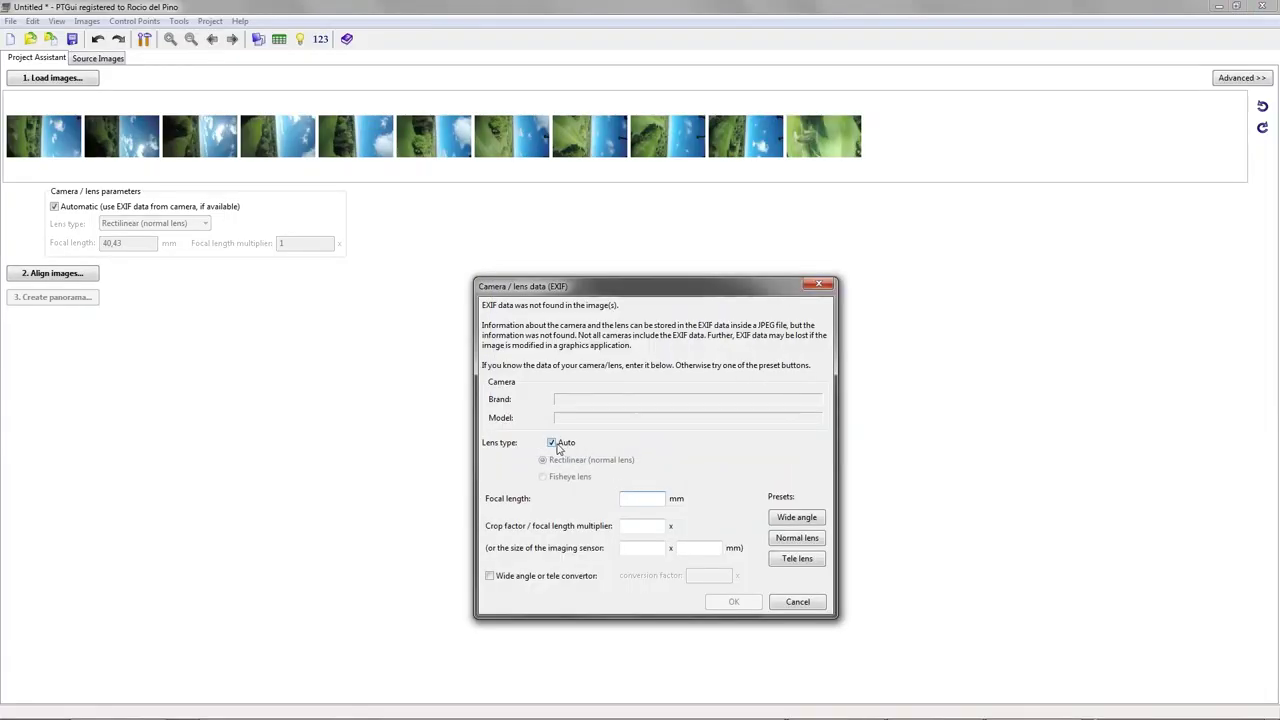
Step: Enter PTGui lens data: fisheye lens, 16 mm focal length, crop factor 1
click(553, 444)
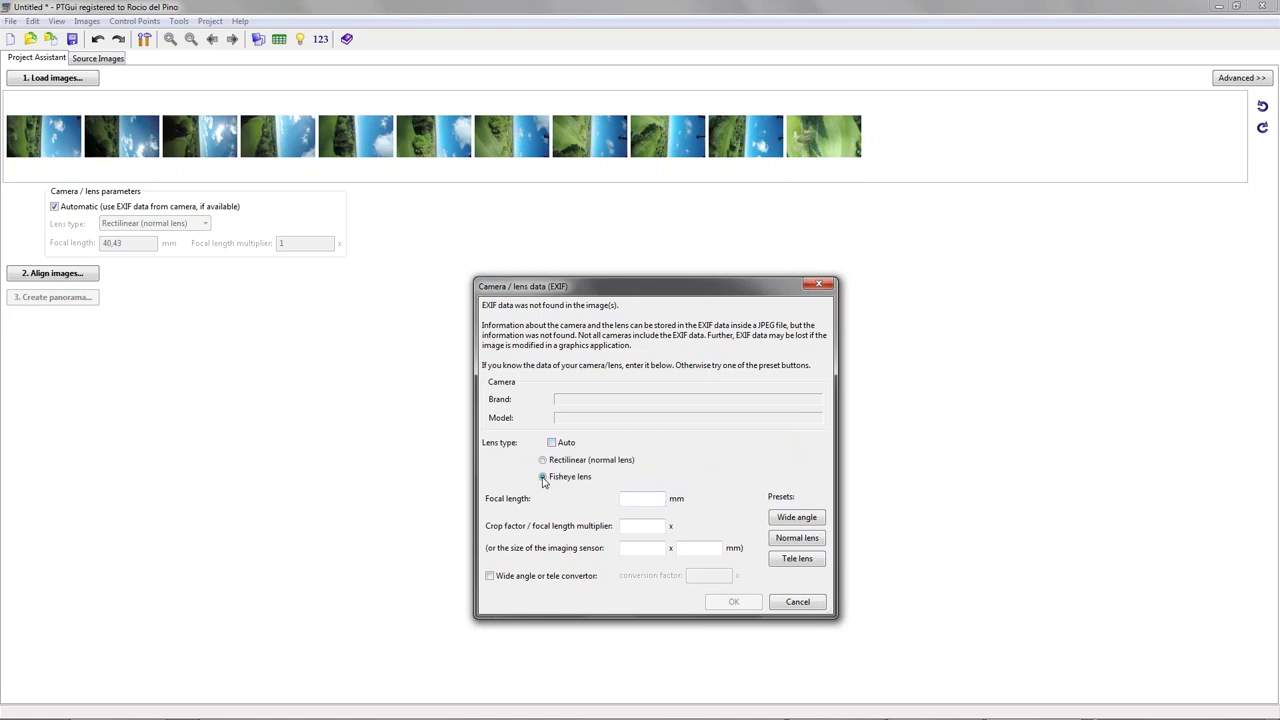
click(543, 478)
click(638, 501)
text(16)
key(Tab)
text(1)
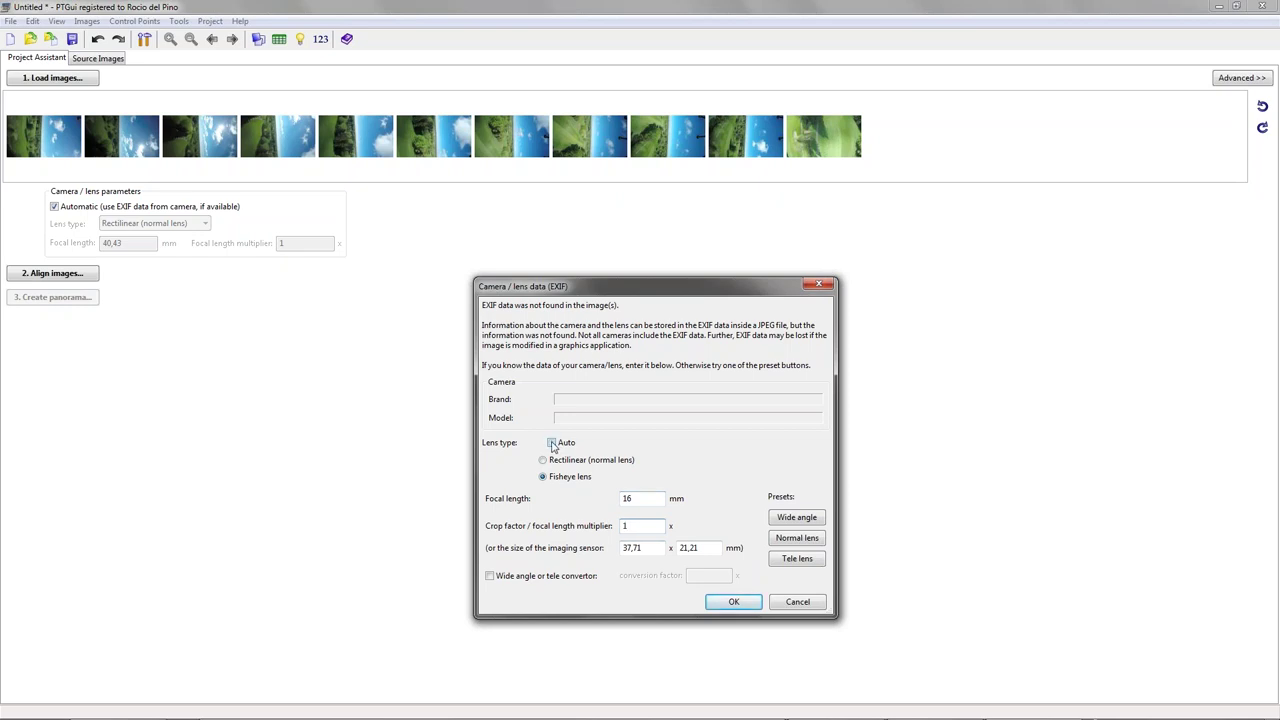
click(734, 603)
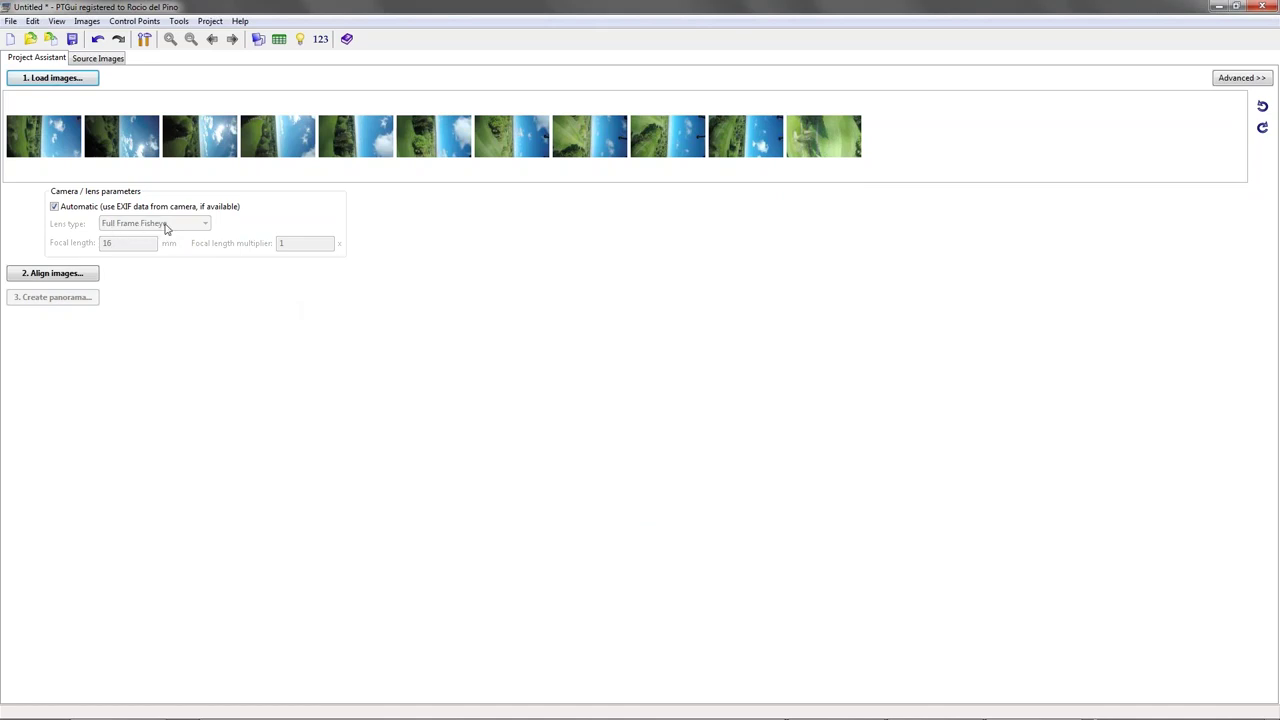
Step: Turn off Automatic, keep Full Frame Fisheye as lens type, and align the eleven images
click(93, 208)
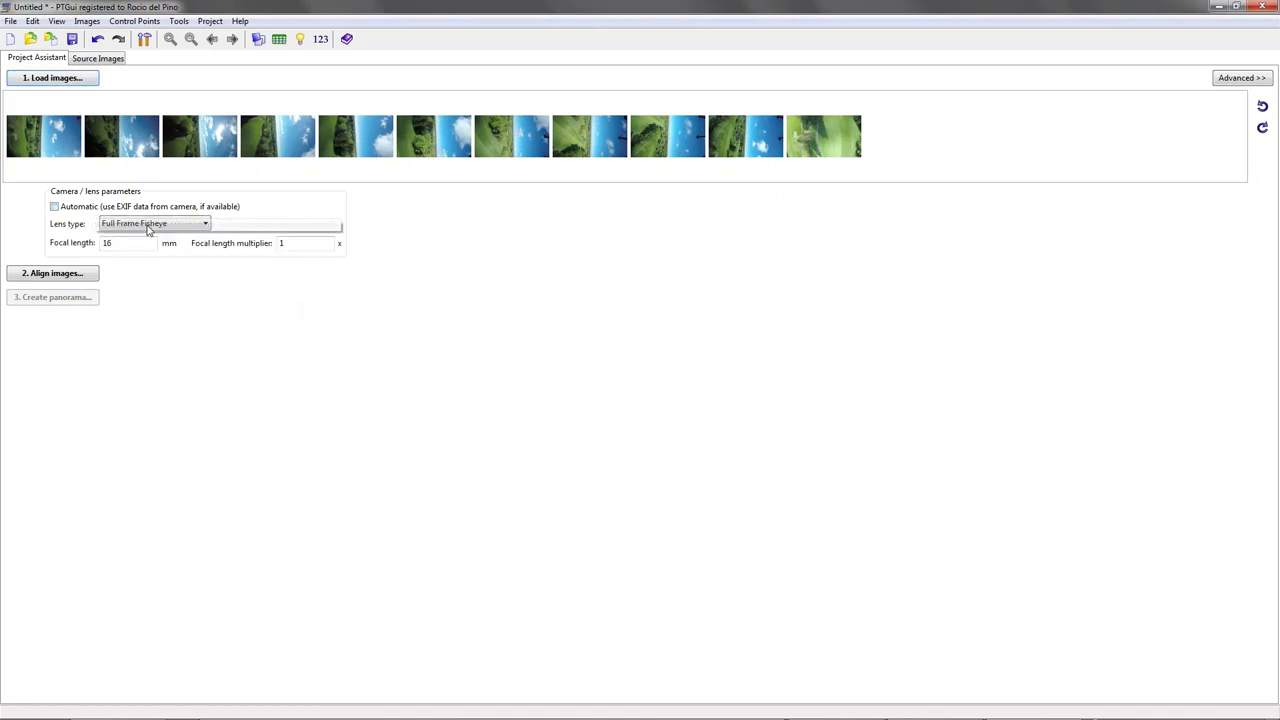
click(140, 223)
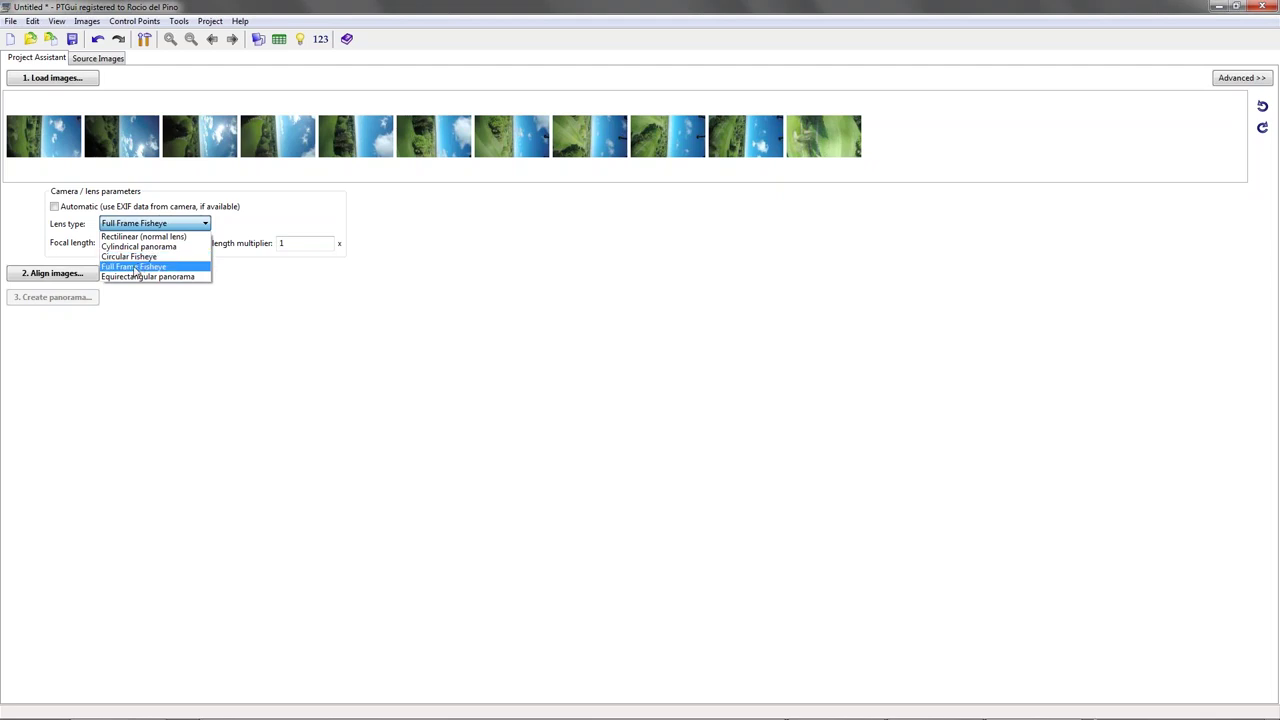
click(135, 270)
click(66, 276)
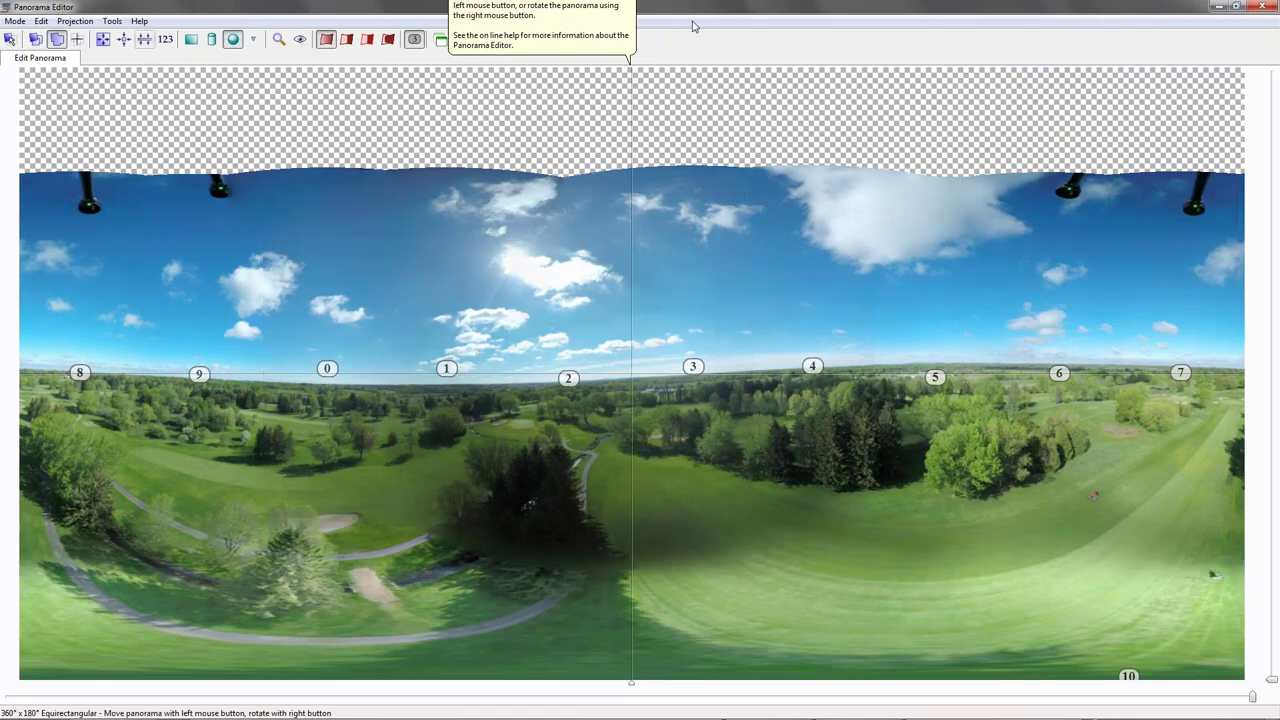
Step: Save the aligned project over LeoFilms.pts in VR_MEDIA\LeoFilms, then close PTGui
click(1260, 6)
click(10, 21)
click(66, 136)
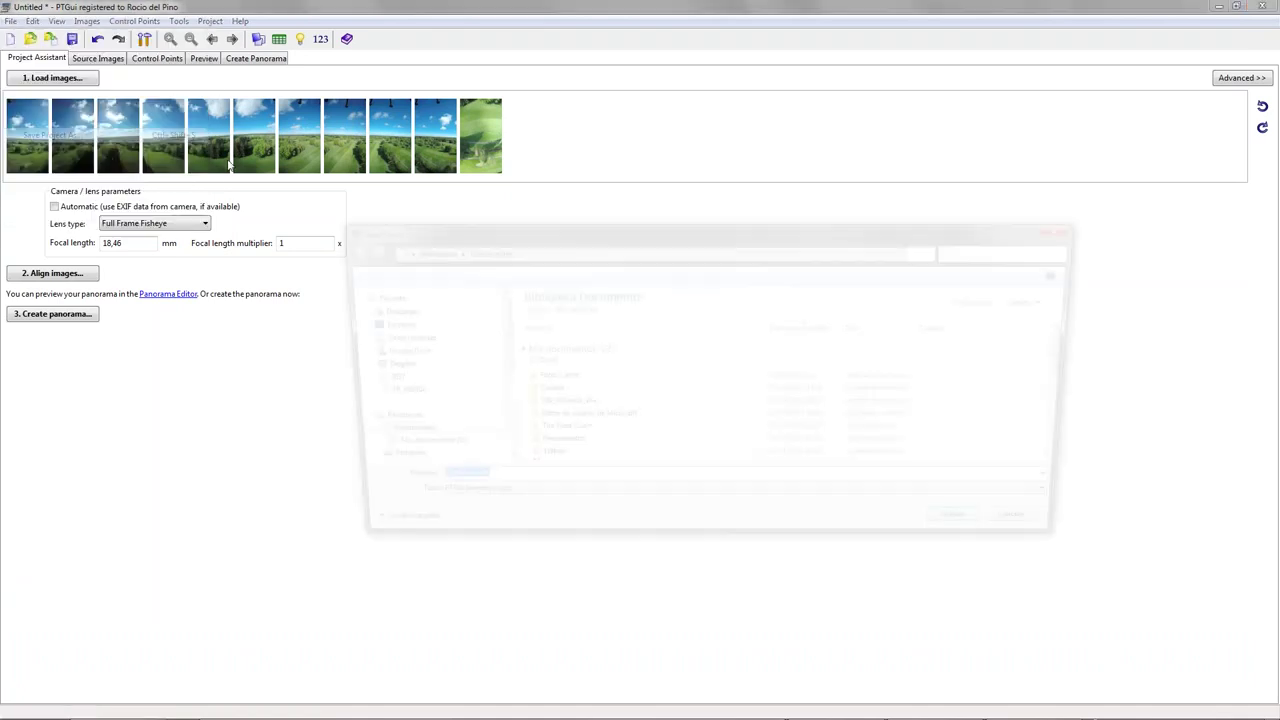
click(380, 394)
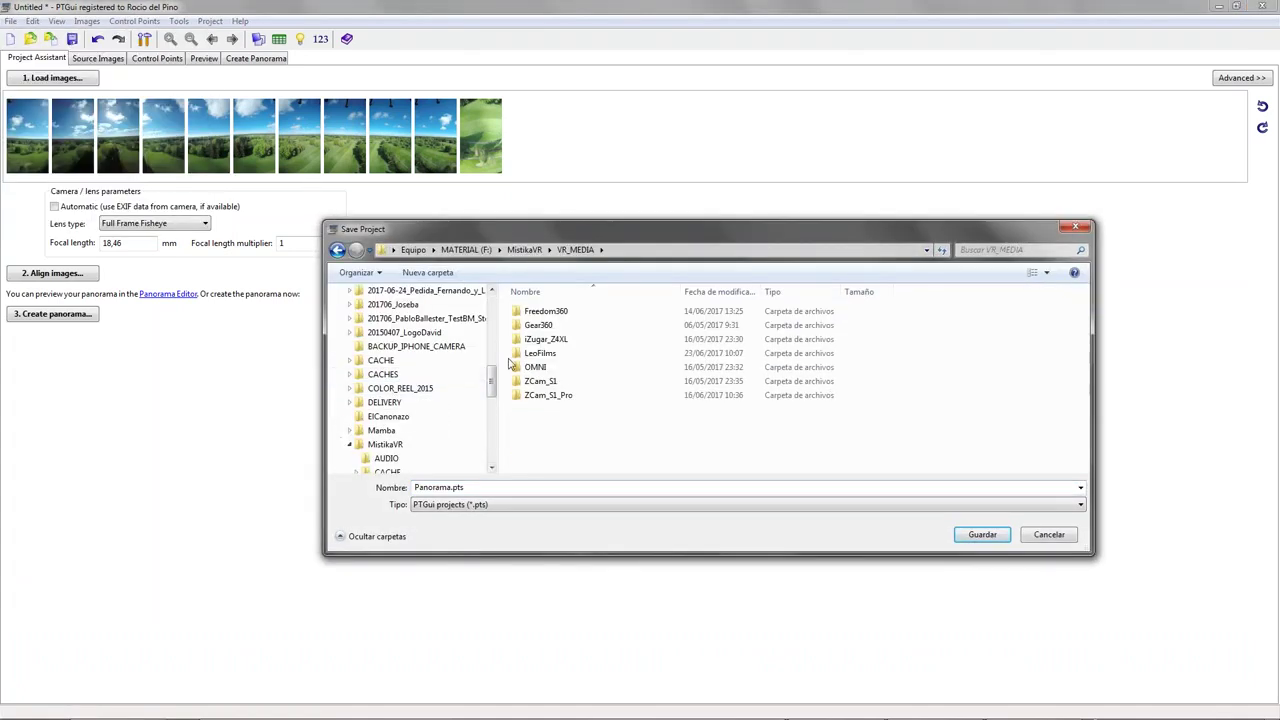
click(543, 359)
double_click(543, 354)
click(560, 335)
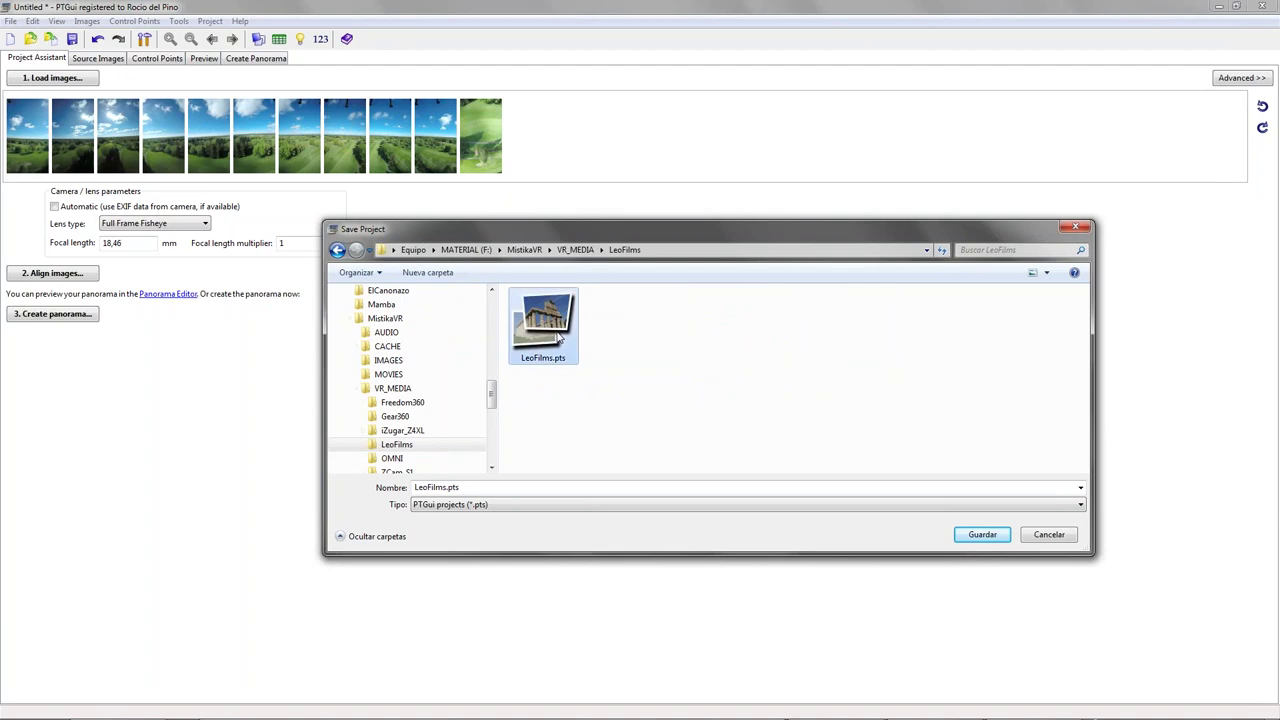
click(982, 534)
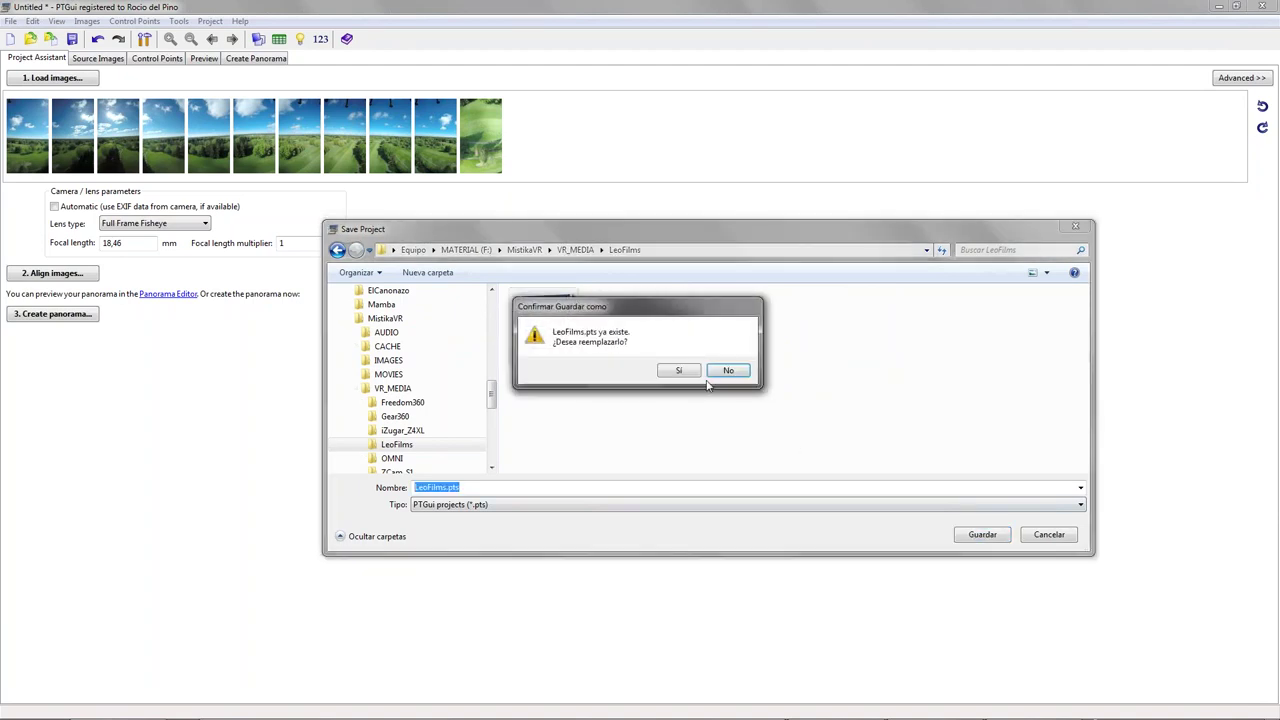
click(676, 371)
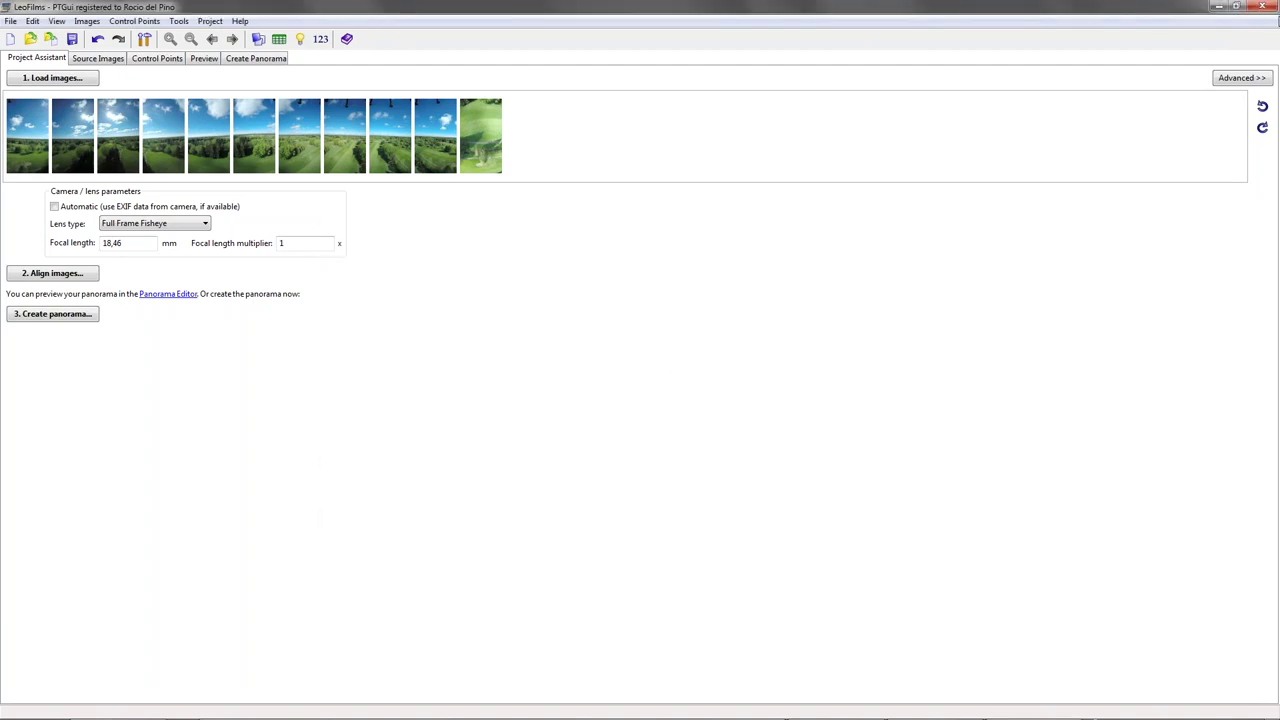
click(1266, 7)
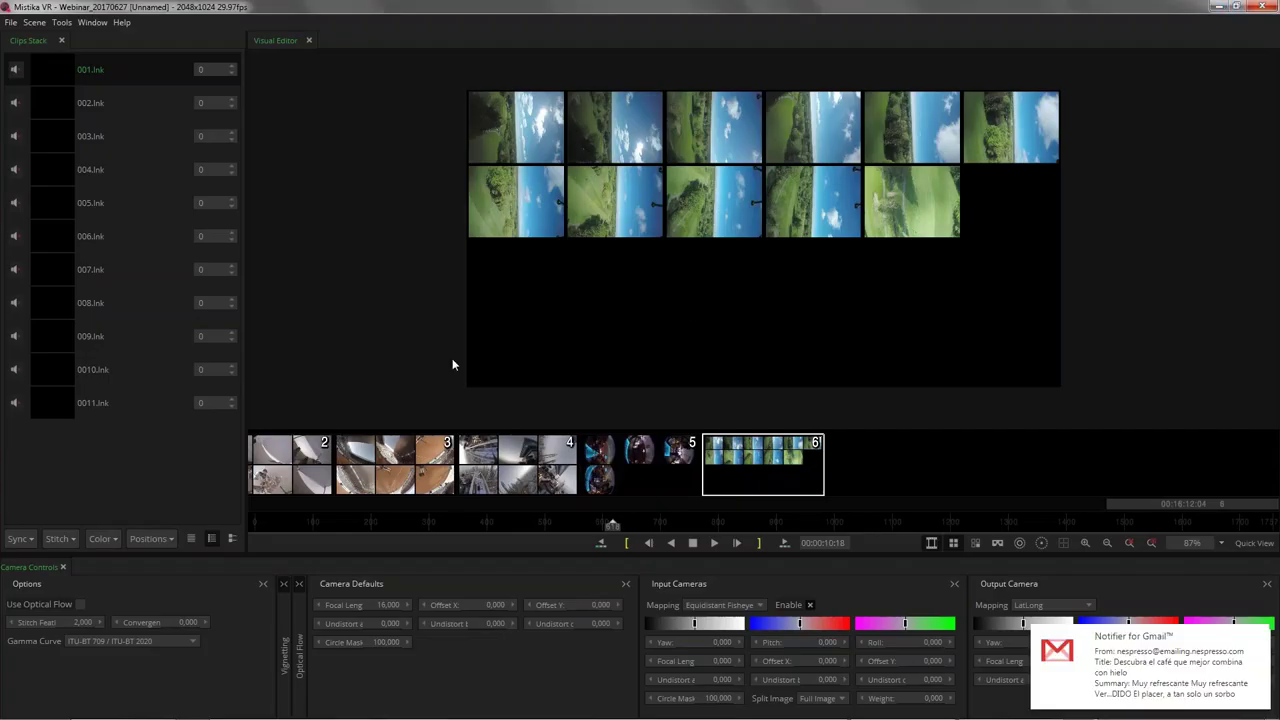
Step: Drag LeoFilms.pts from the LeoFilms Explorer window onto Mistika VR's Visual Editor to stitch the stack
click(1261, 633)
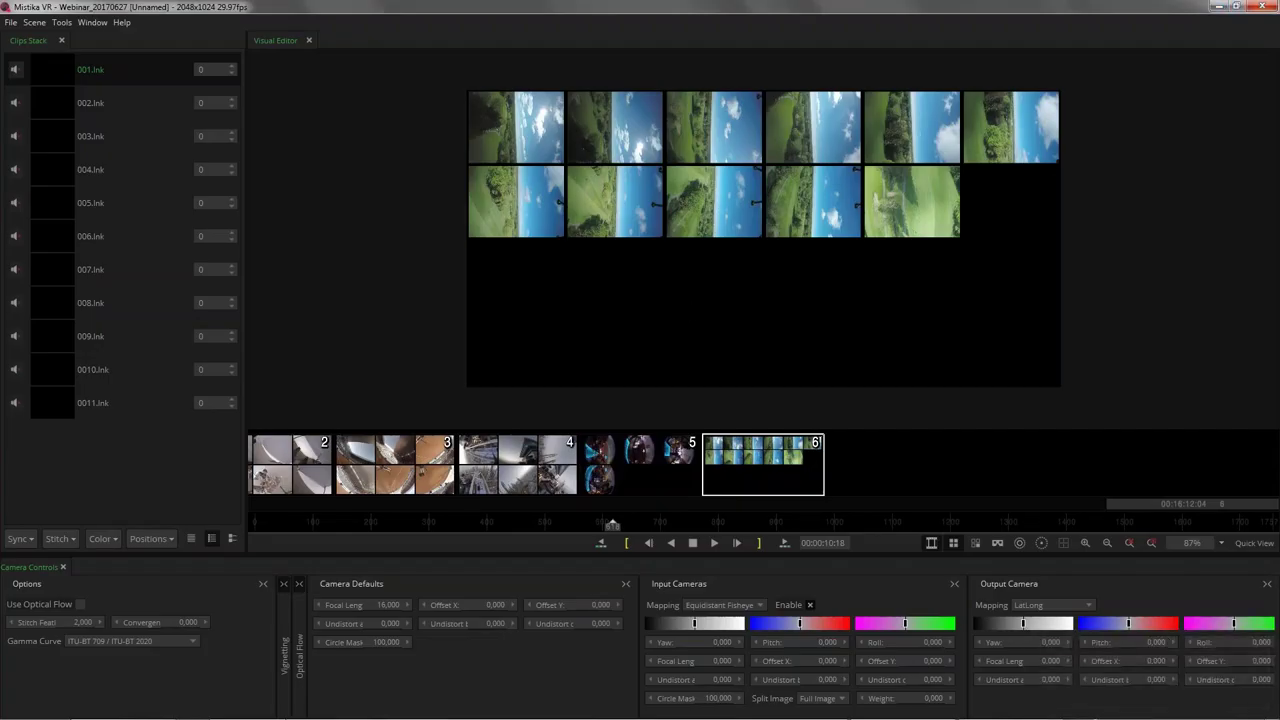
mouse_move(240, 715)
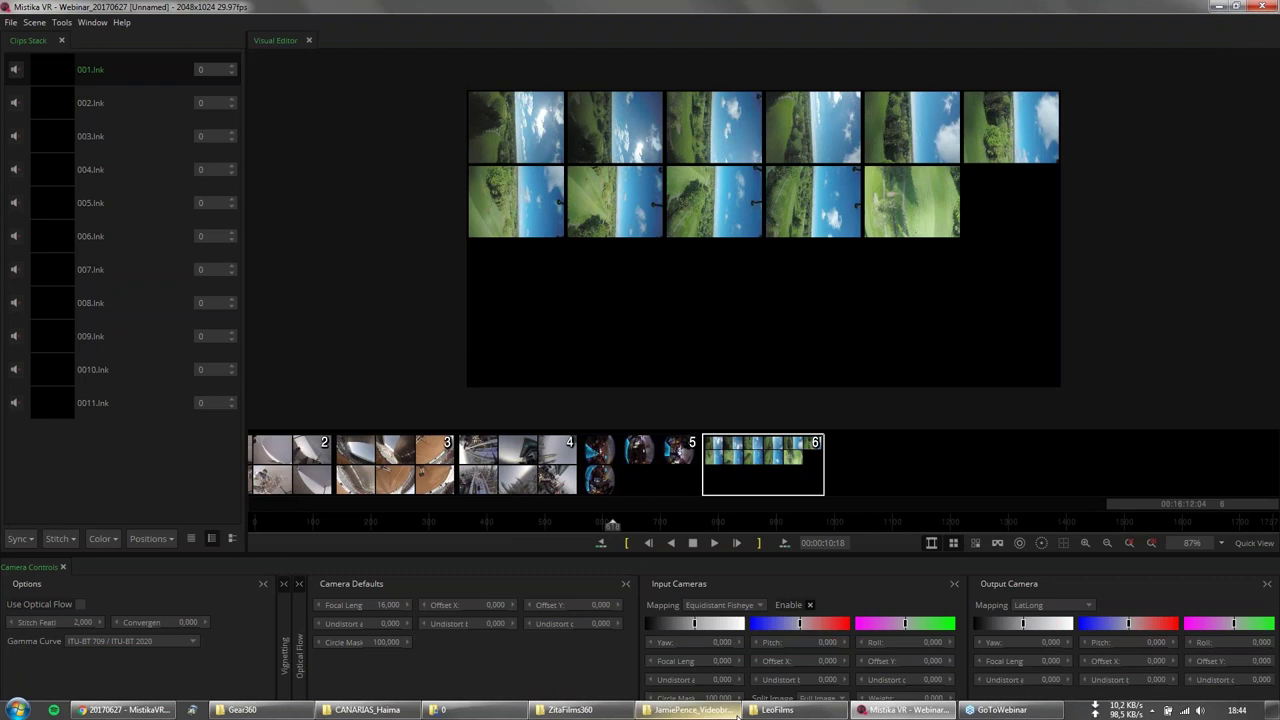
click(786, 712)
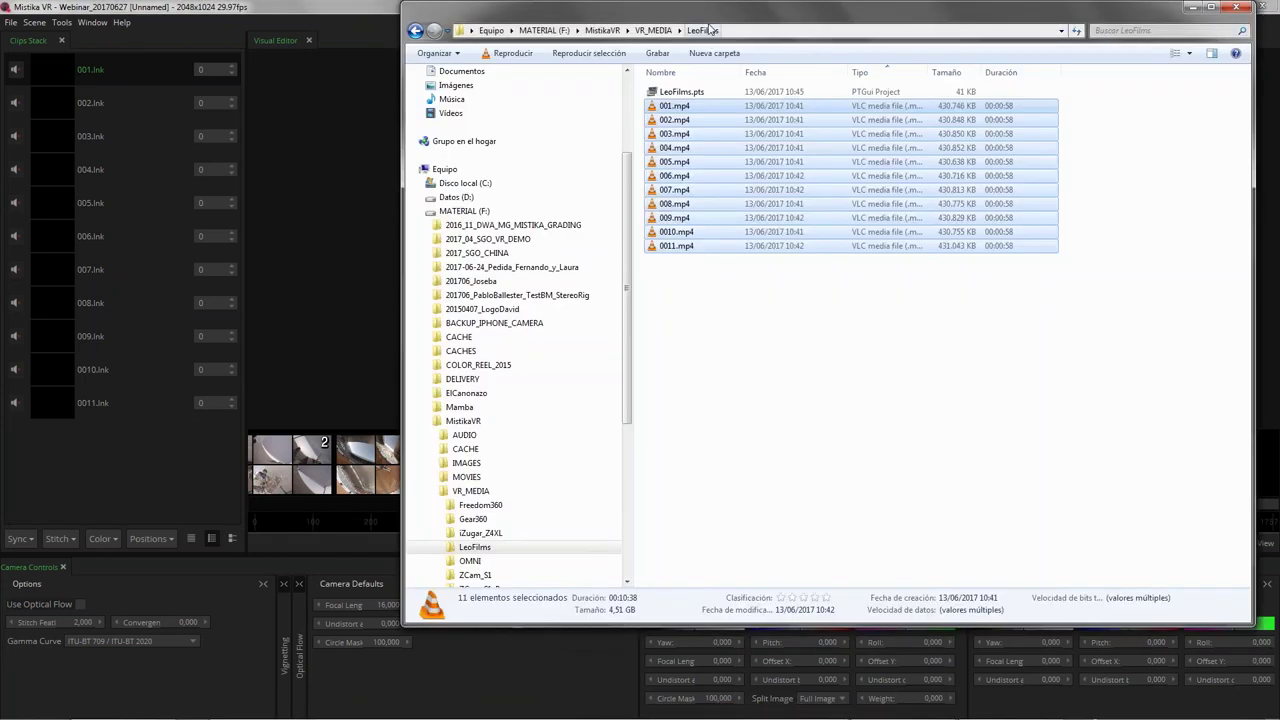
drag(666, 20, 542, 266)
drag(505, 340, 646, 184)
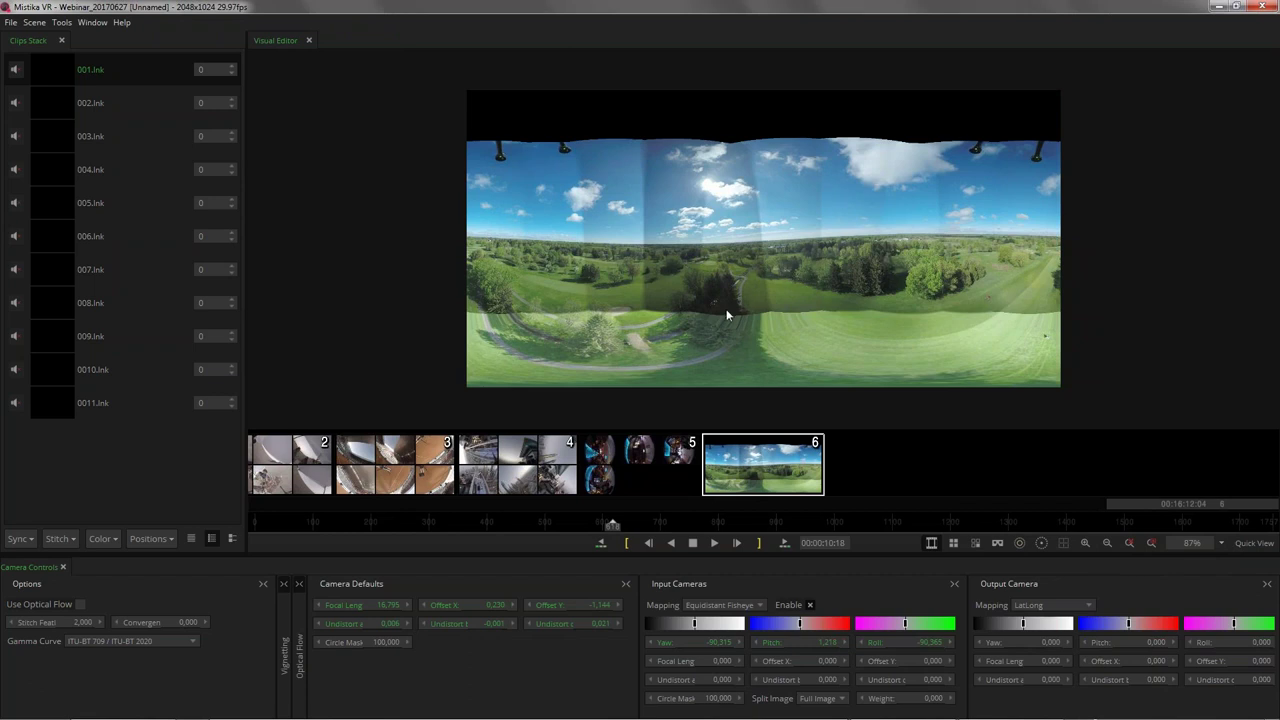
Step: Zoom and pan around the stitched green-landscape panorama to inspect it, then zoom back out
scroll(792, 315, up, 4)
scroll(760, 290, down, 2)
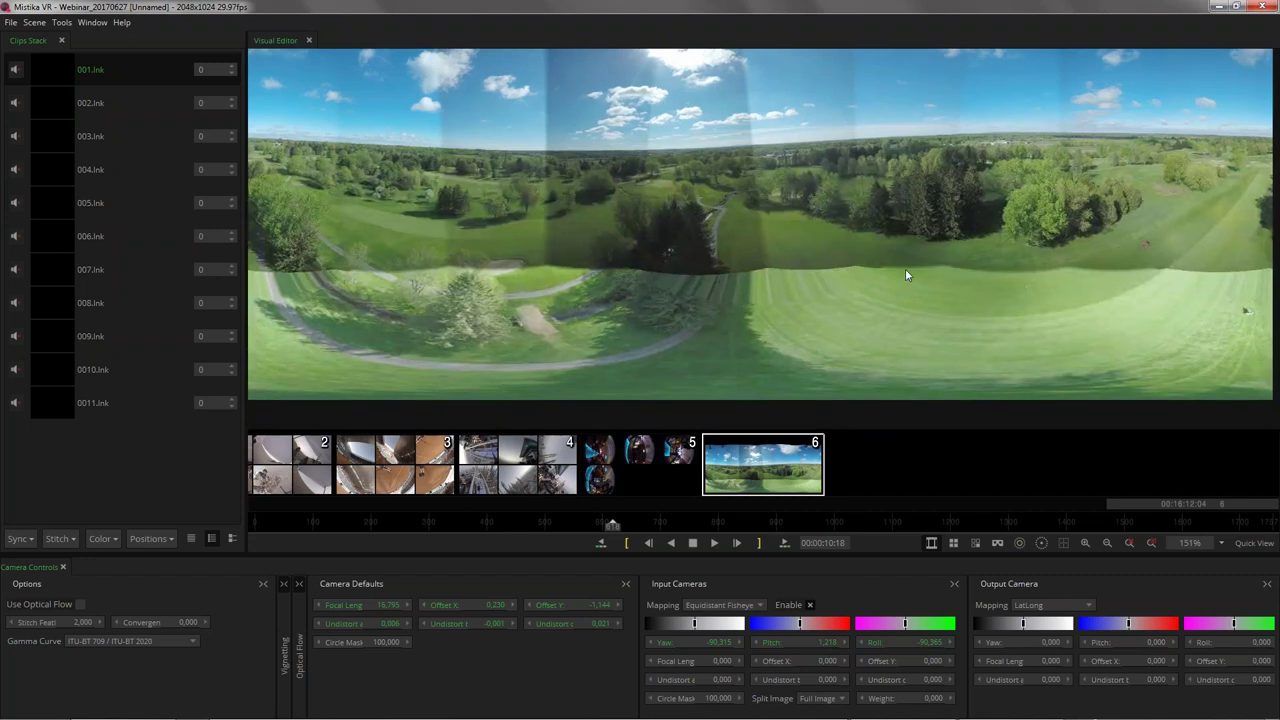
drag(571, 263, 635, 246)
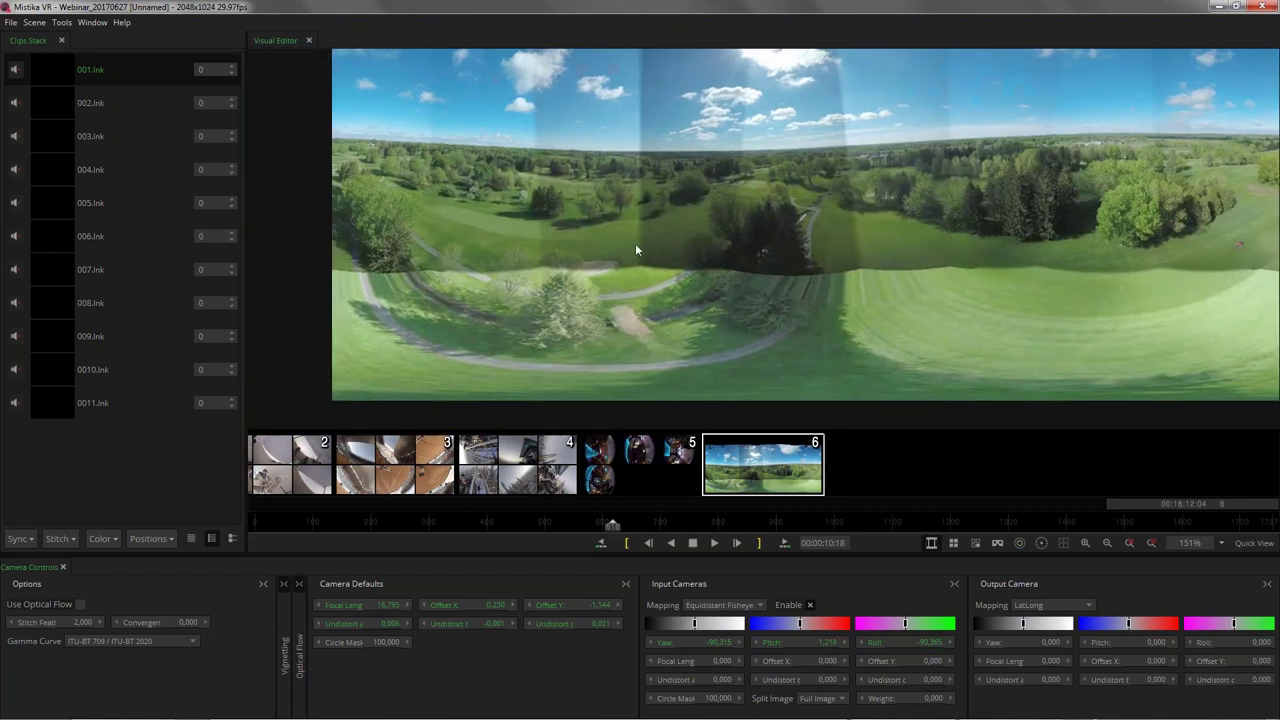
drag(838, 228, 805, 277)
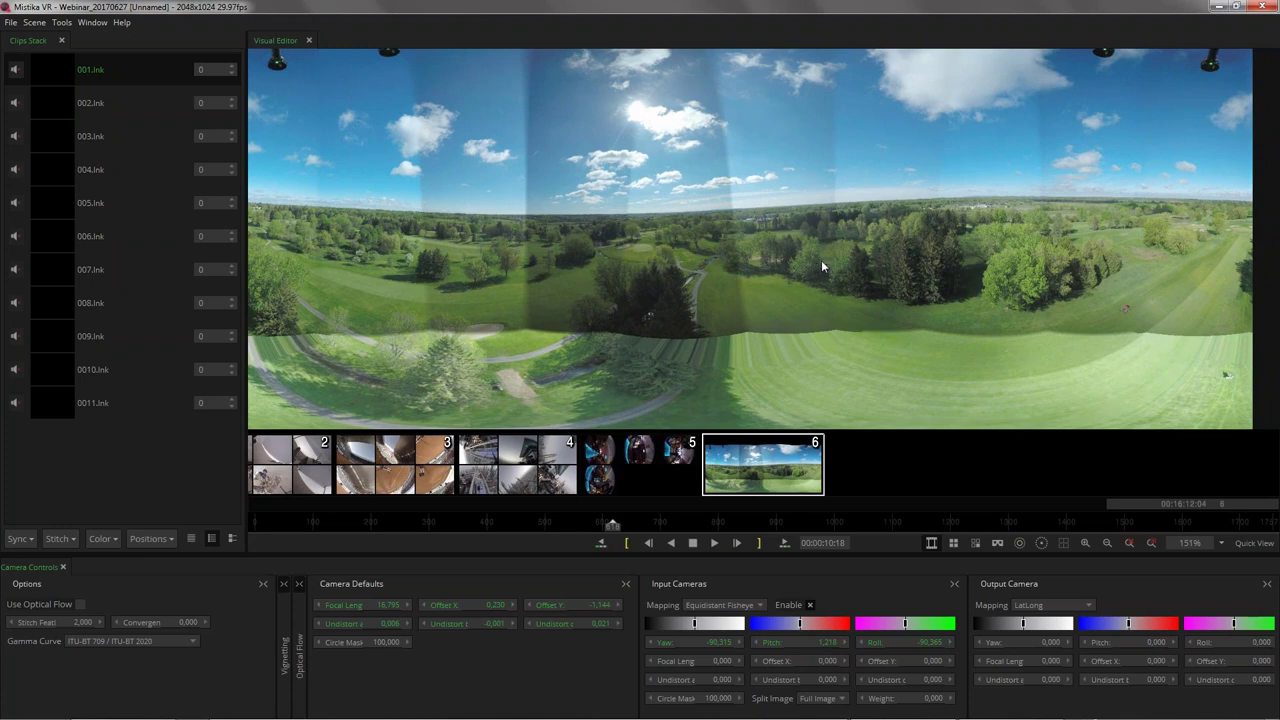
drag(833, 259, 833, 277)
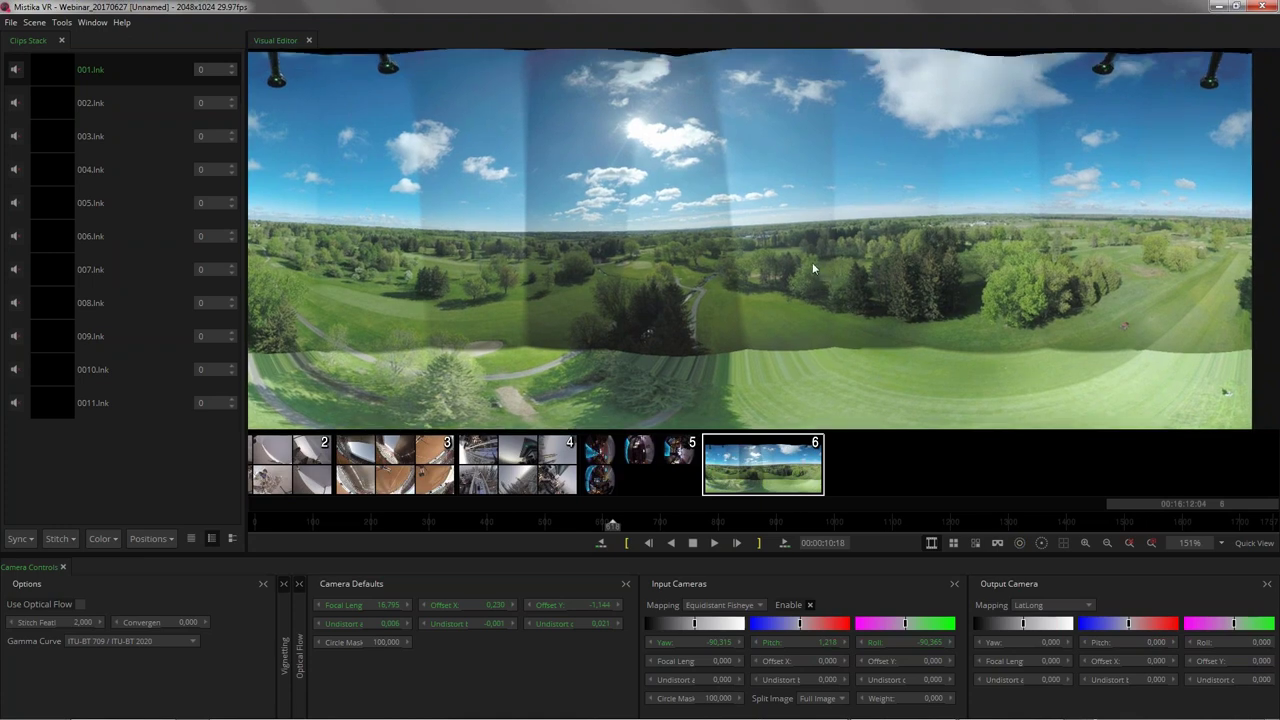
drag(785, 270, 795, 230)
scroll(795, 242, down, 3)
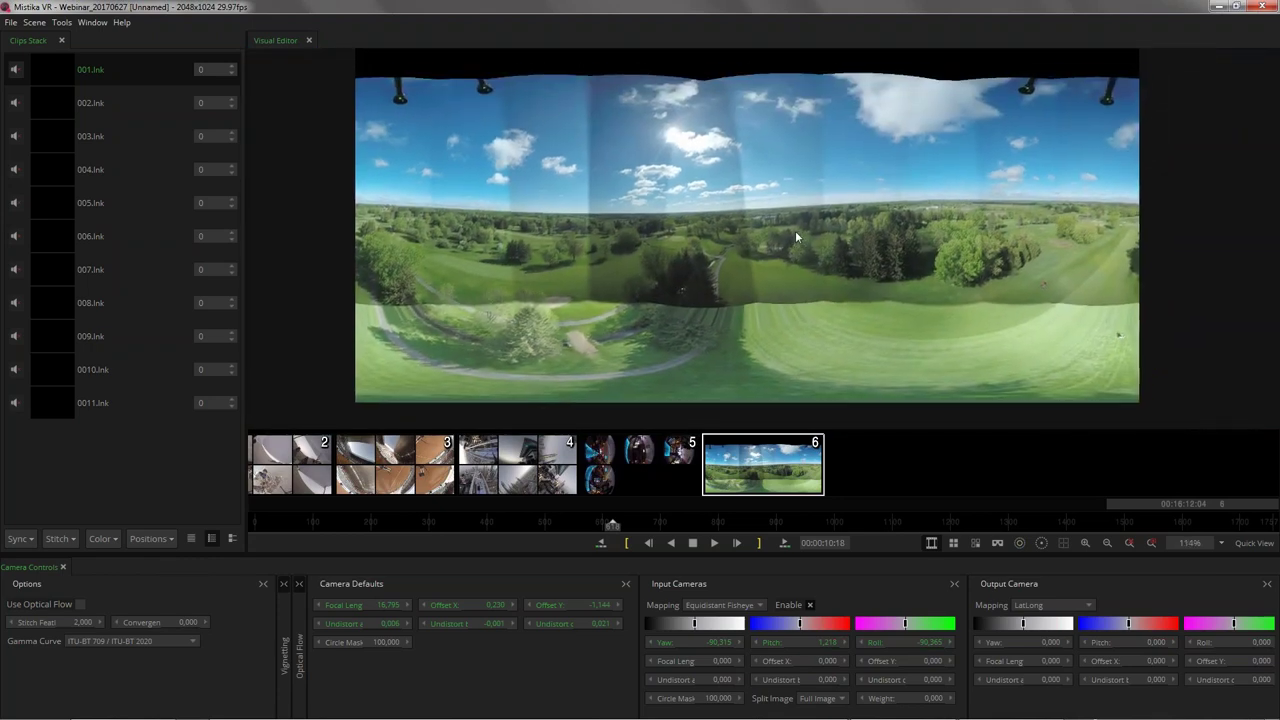
Step: Select bottom camera C11 with the camera markers and seam lines shown over the panorama
click(1019, 544)
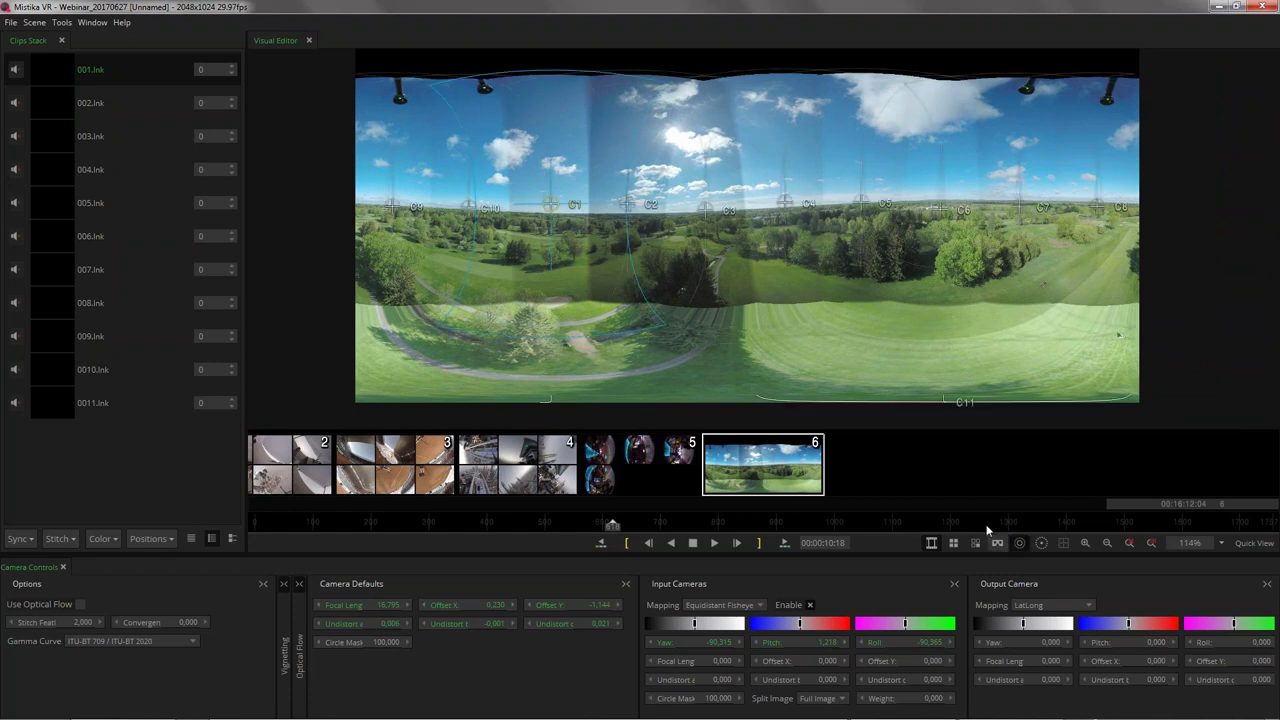
click(940, 403)
scroll(816, 337, up, 4)
drag(816, 337, 1018, 287)
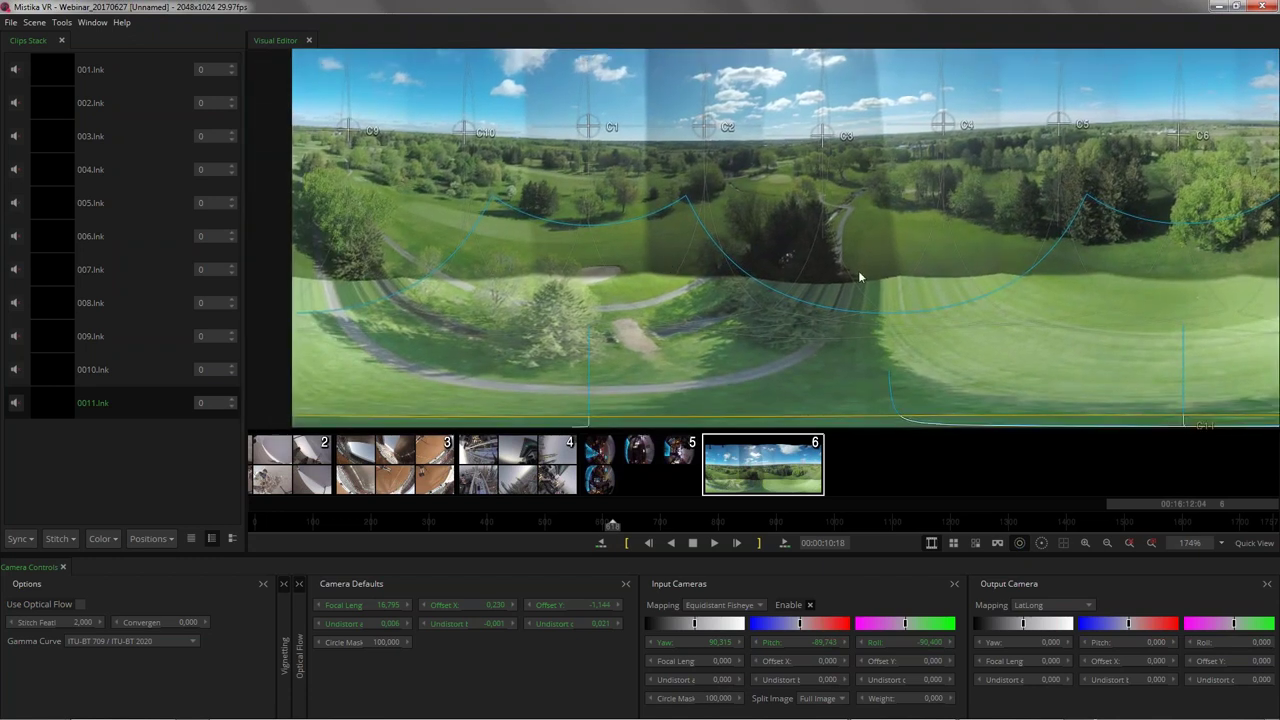
click(1041, 543)
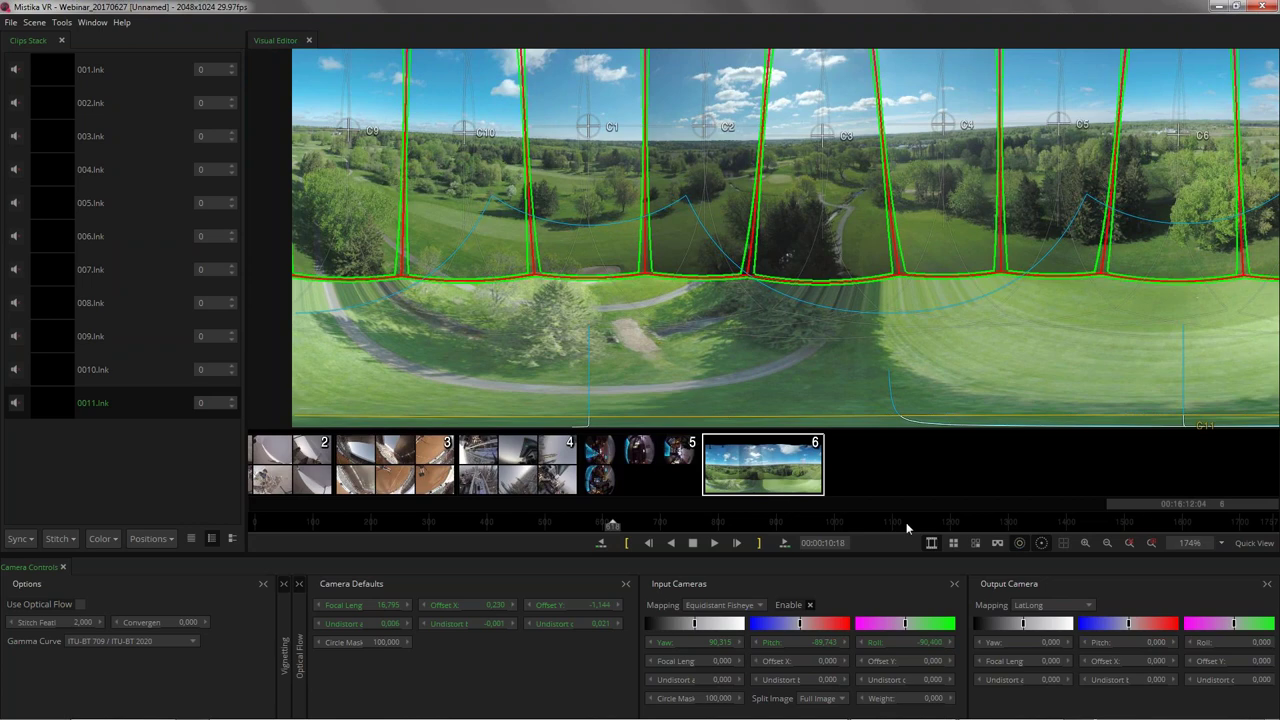
Step: Set C11's Input Cameras Weight to -19 and hide the overlays
double_click(882, 704)
text(1)
key(Return)
drag(893, 698, 833, 699)
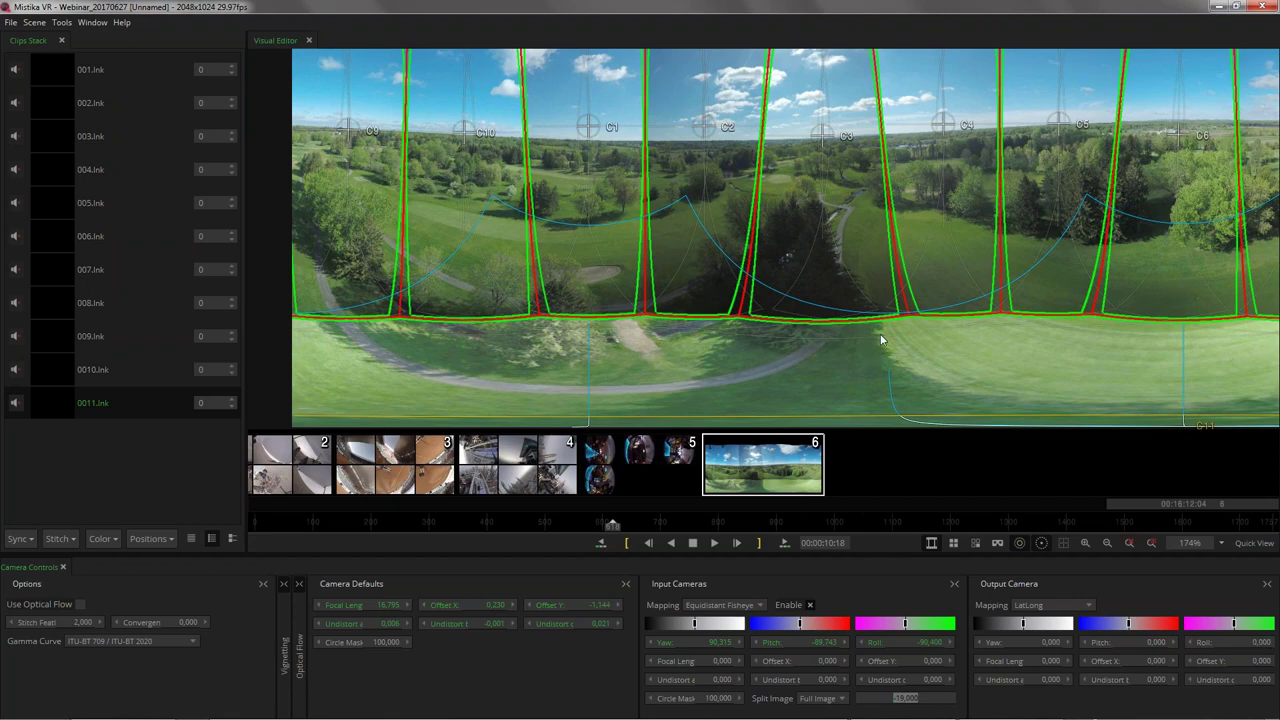
key(Tab)
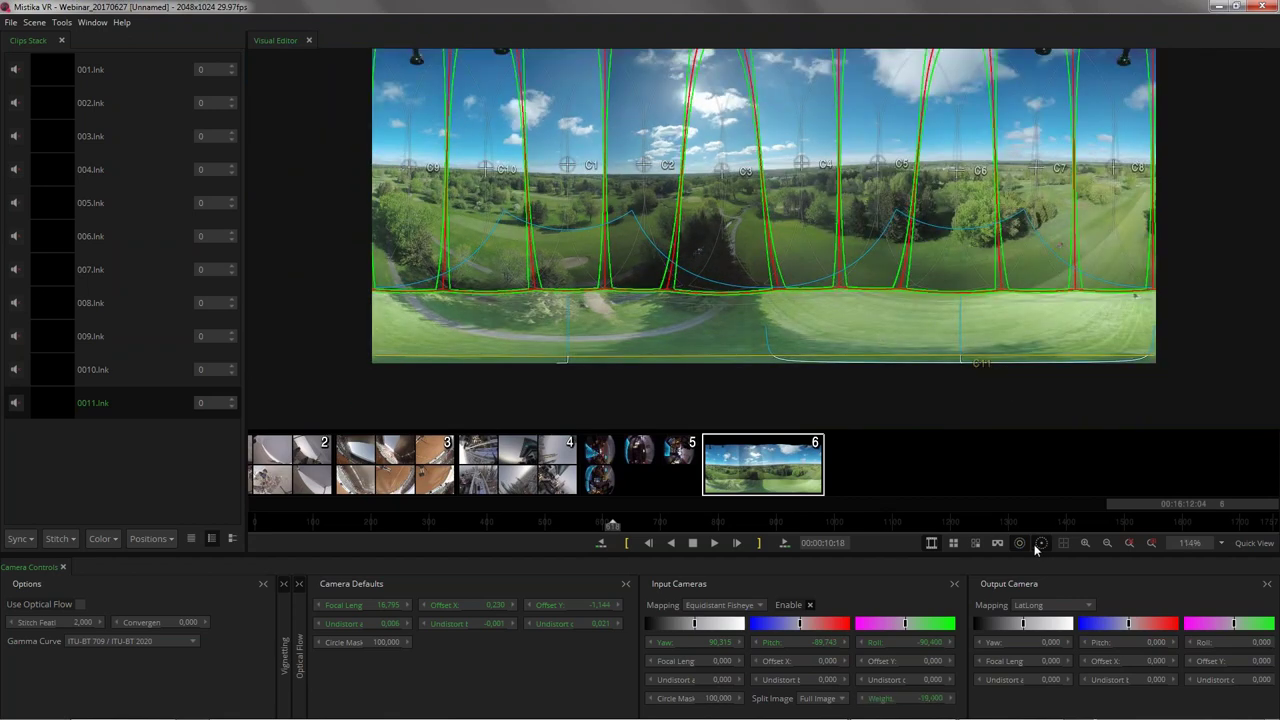
Step: Match colour across all cameras and set the gamma curve to ITU-BT 709 / ITU-BT 2020
scroll(848, 269, down, 1)
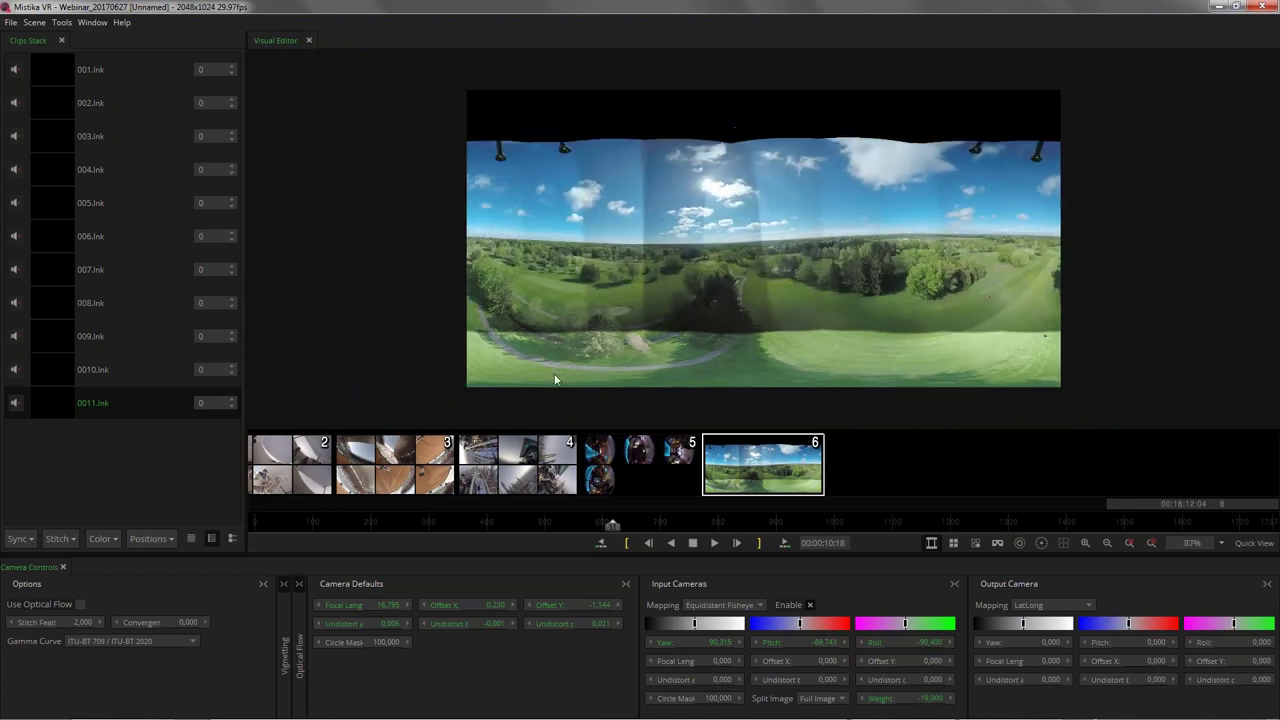
click(104, 541)
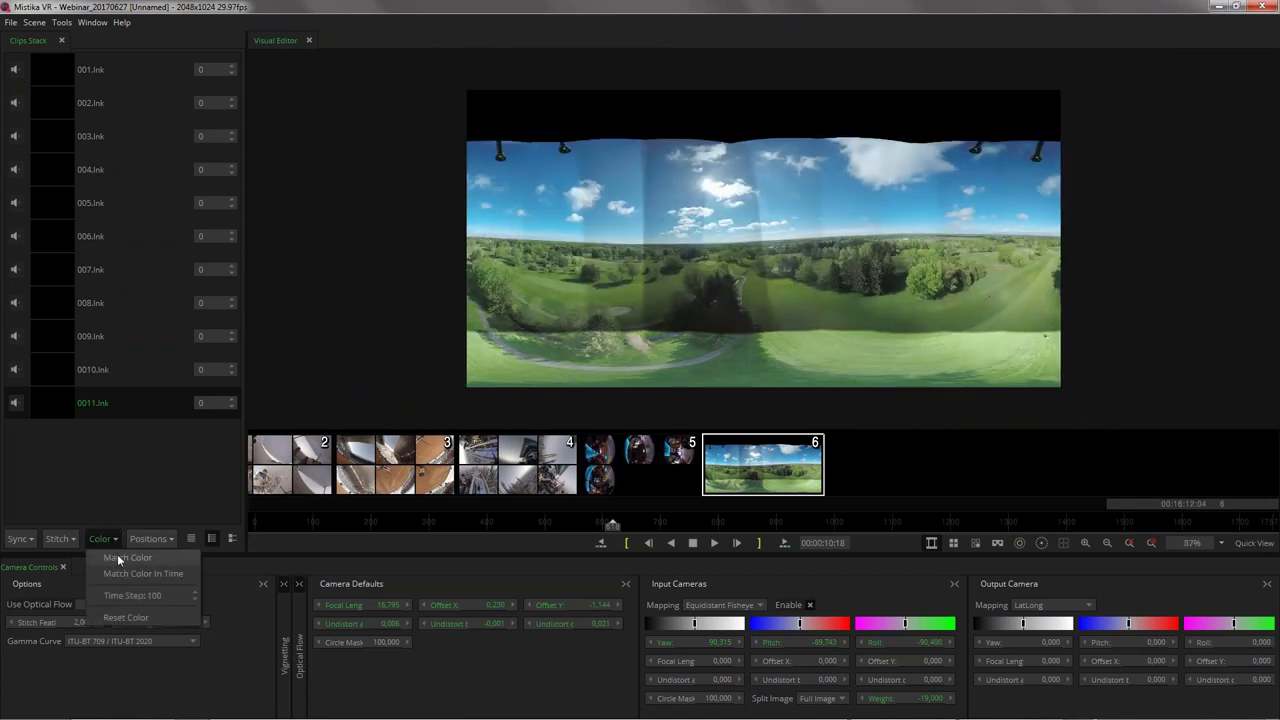
click(118, 559)
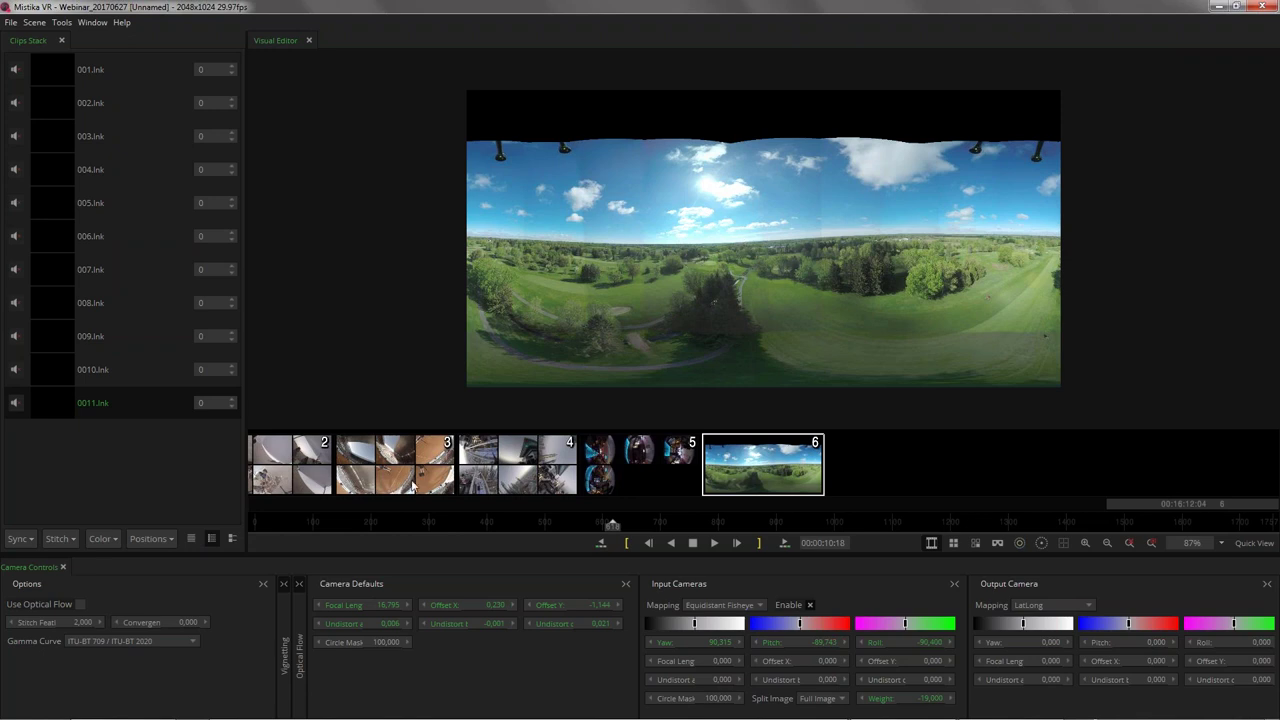
click(127, 642)
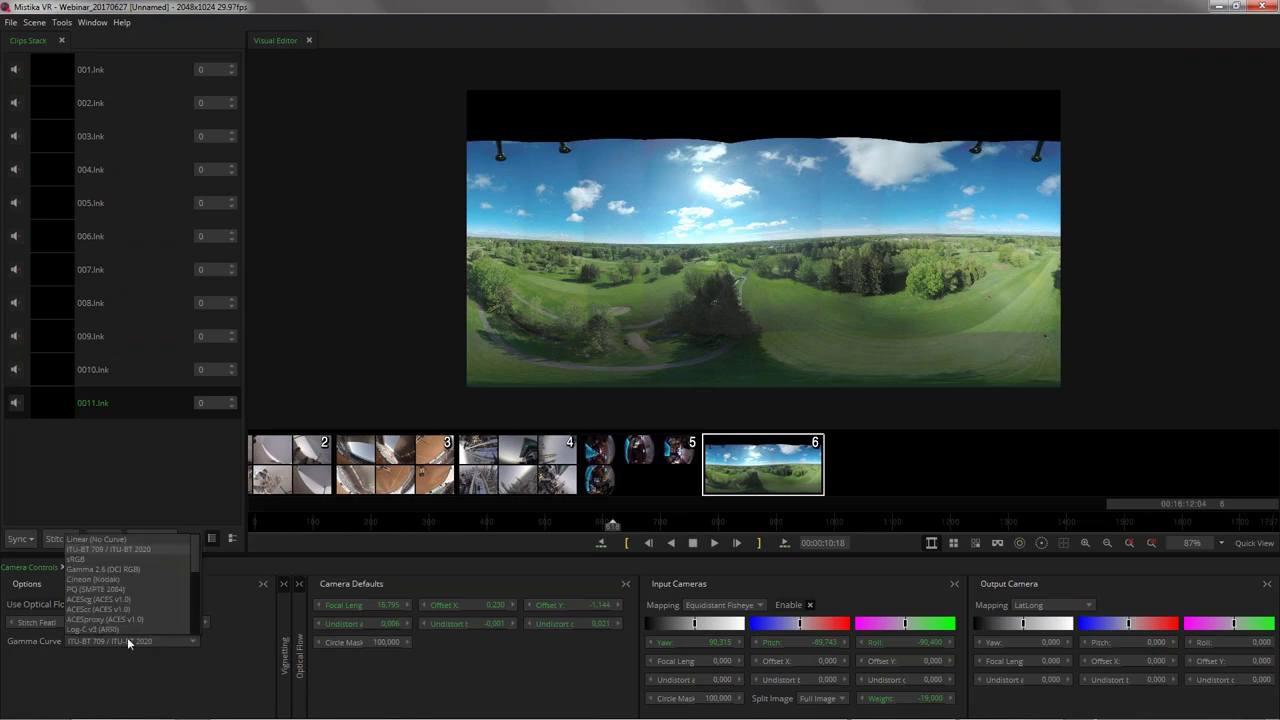
click(87, 563)
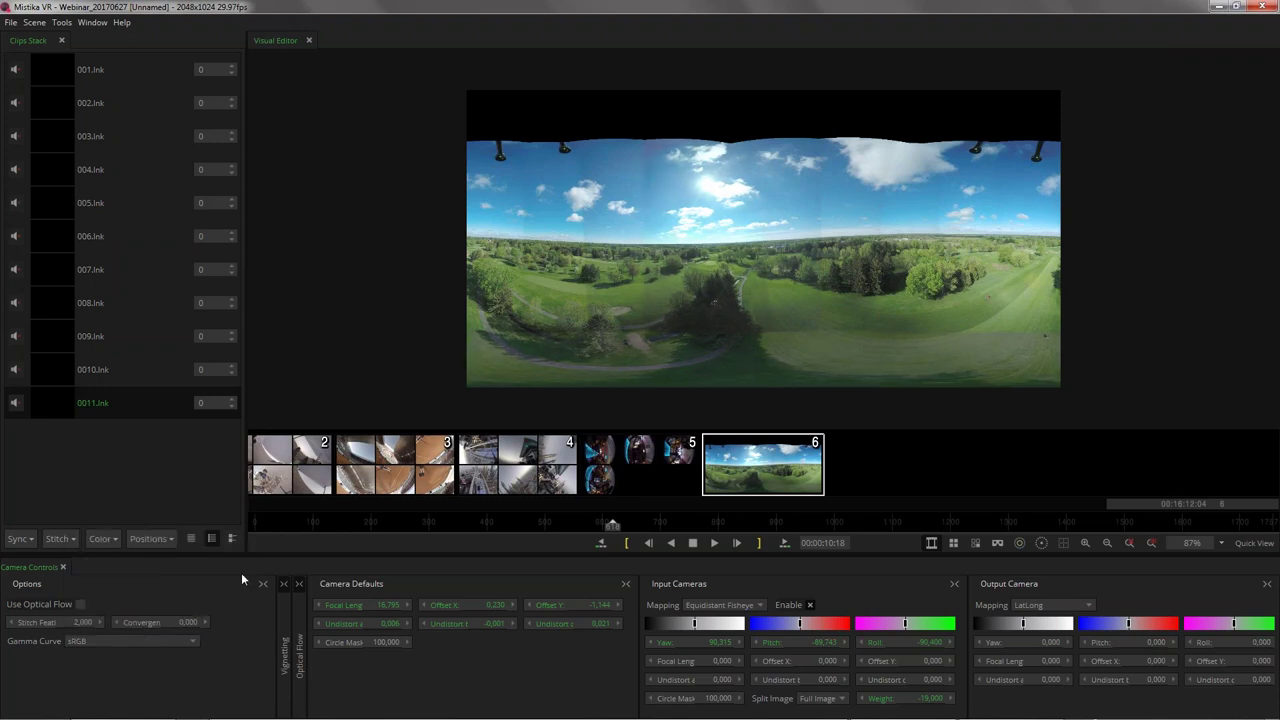
click(107, 642)
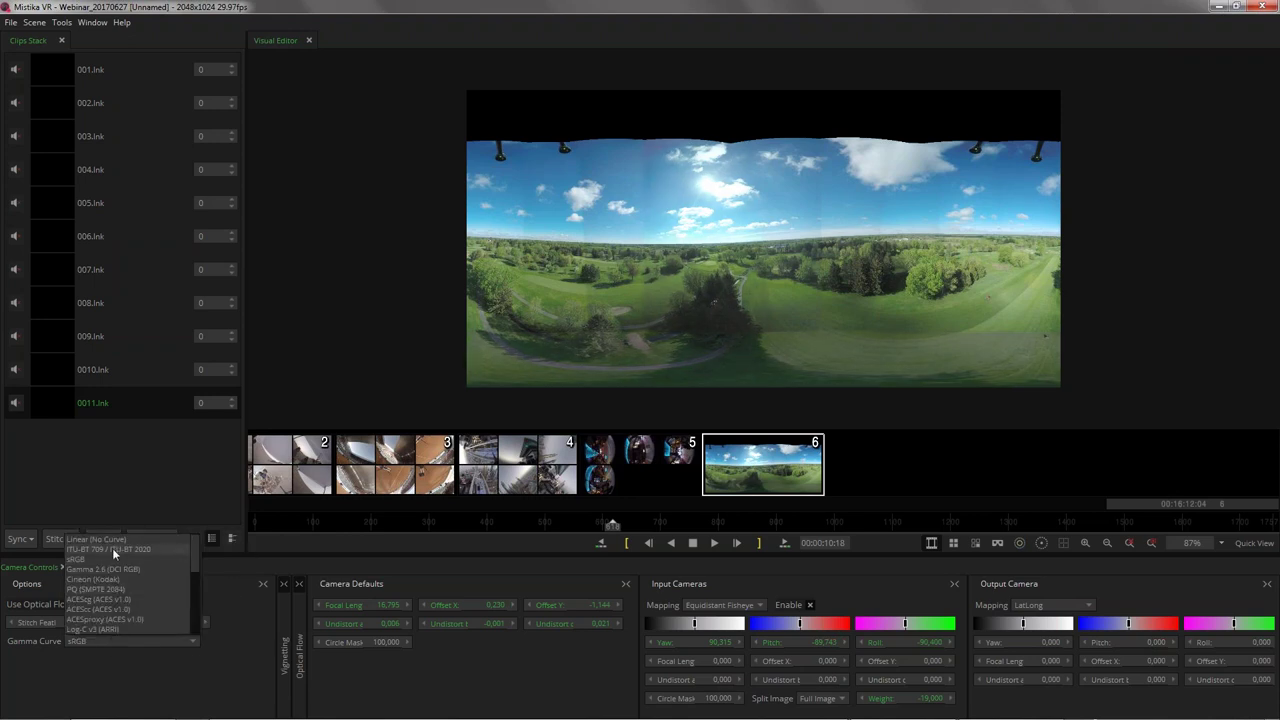
click(112, 548)
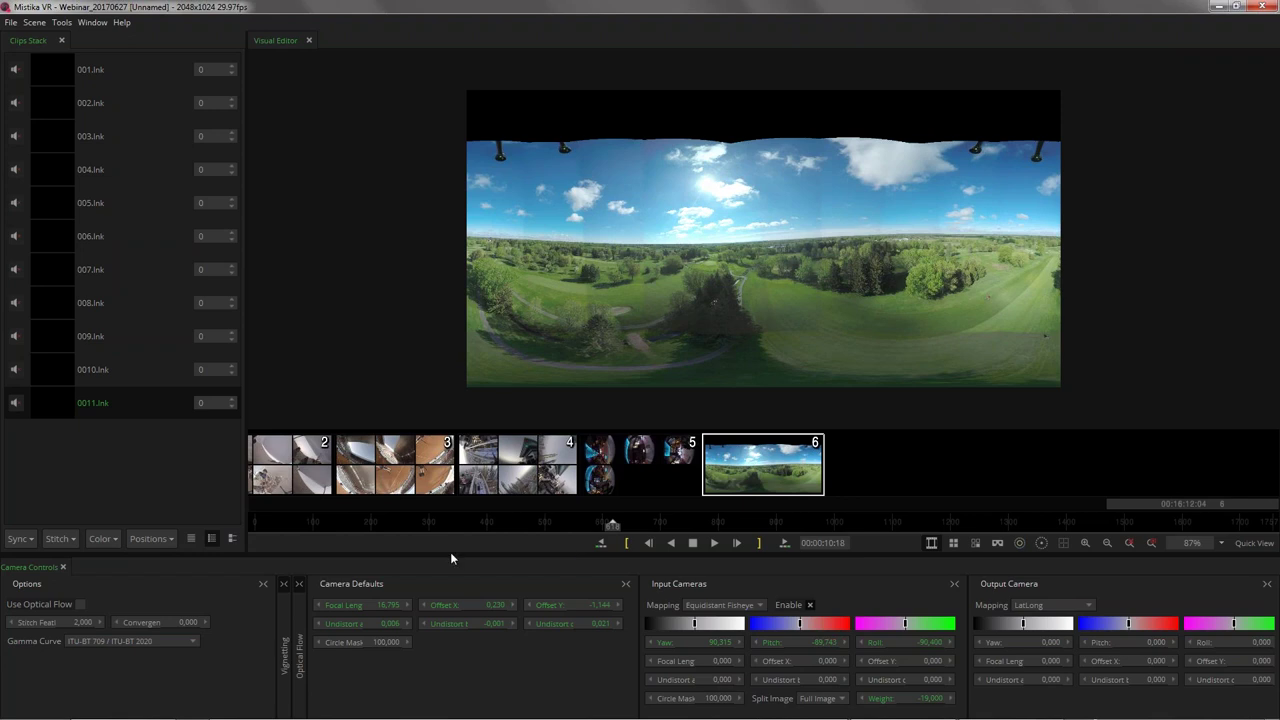
Step: Set Stitch Feather to 20 and turn on Use Optical Flow
click(84, 622)
double_click(84, 622)
key(Return)
click(81, 605)
drag(748, 243, 742, 239)
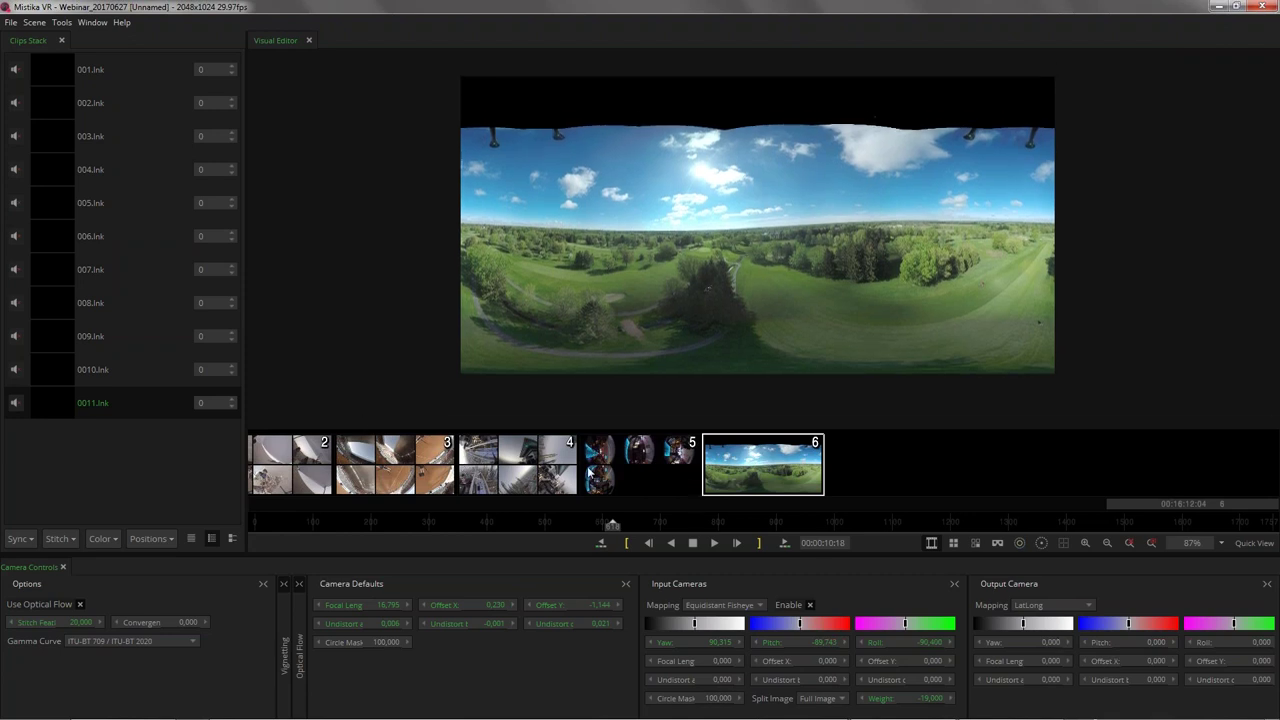
scroll(590, 475, up, 2)
Step: Load camera set 2, the six-GoPro beach footage
right_click(765, 462)
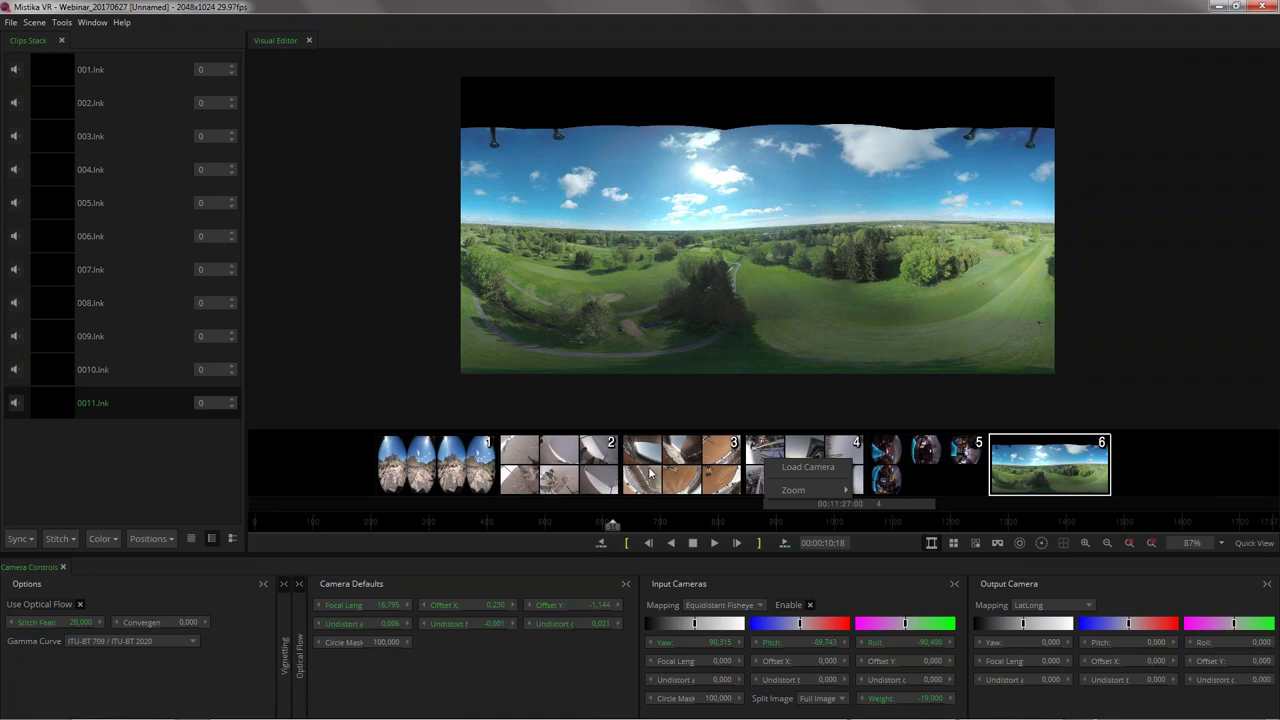
click(1118, 330)
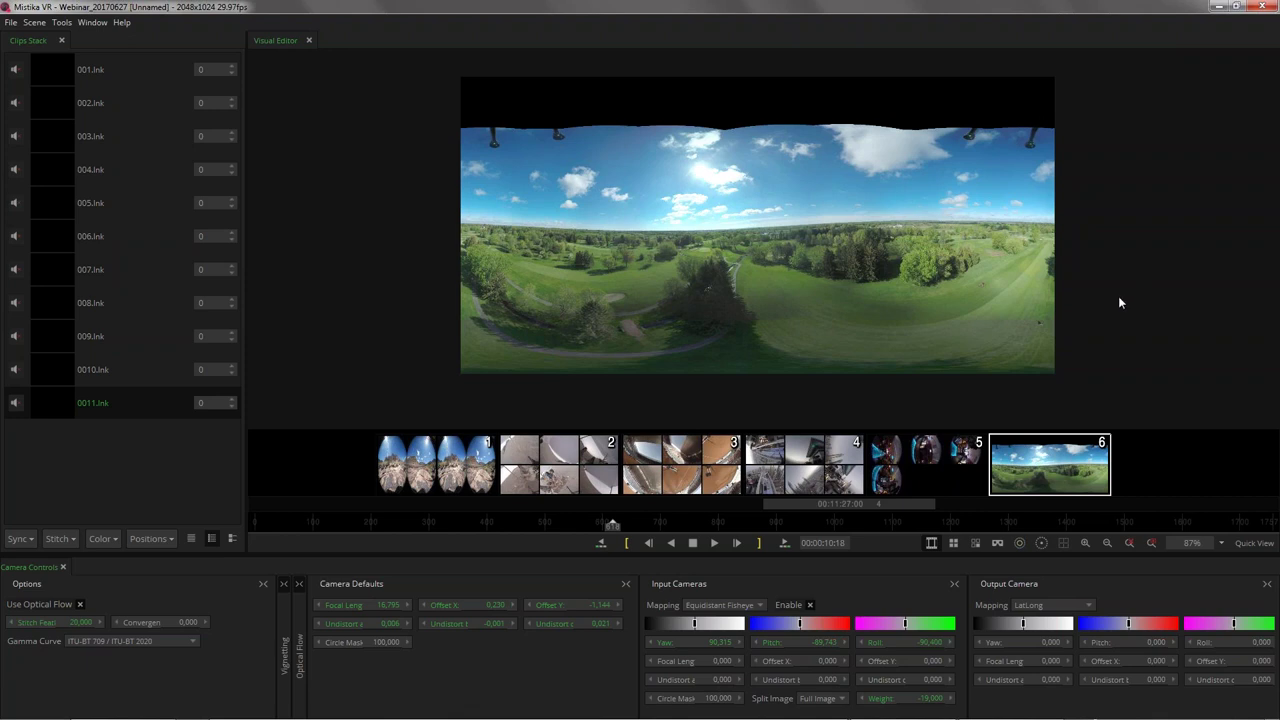
click(560, 478)
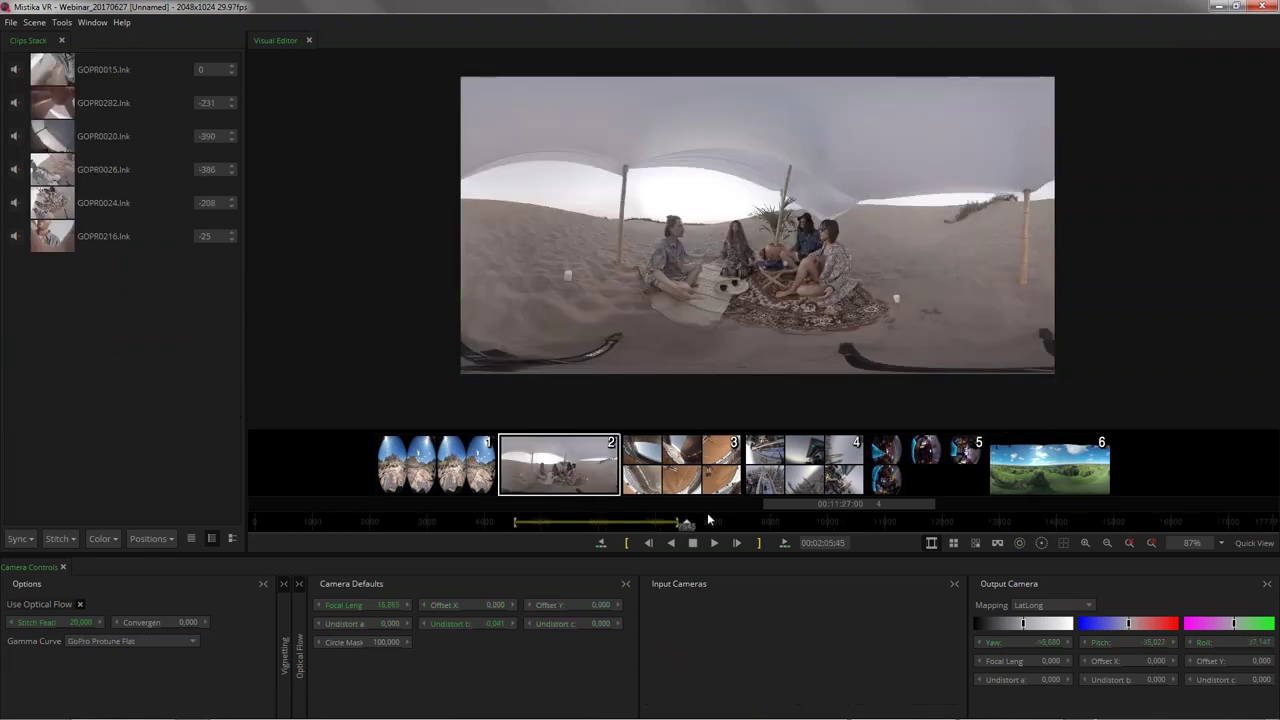
Step: Toggle Use Optical Flow across several beach frames and during playback, ending with it off
click(81, 605)
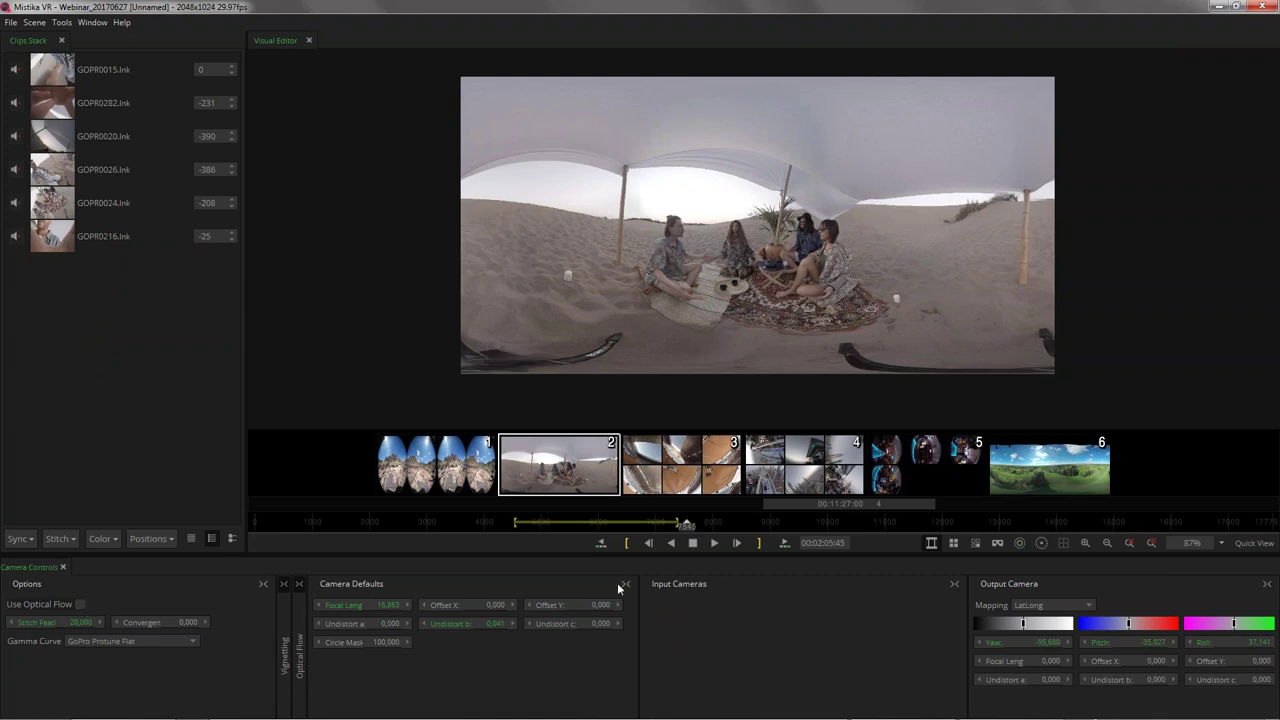
click(938, 530)
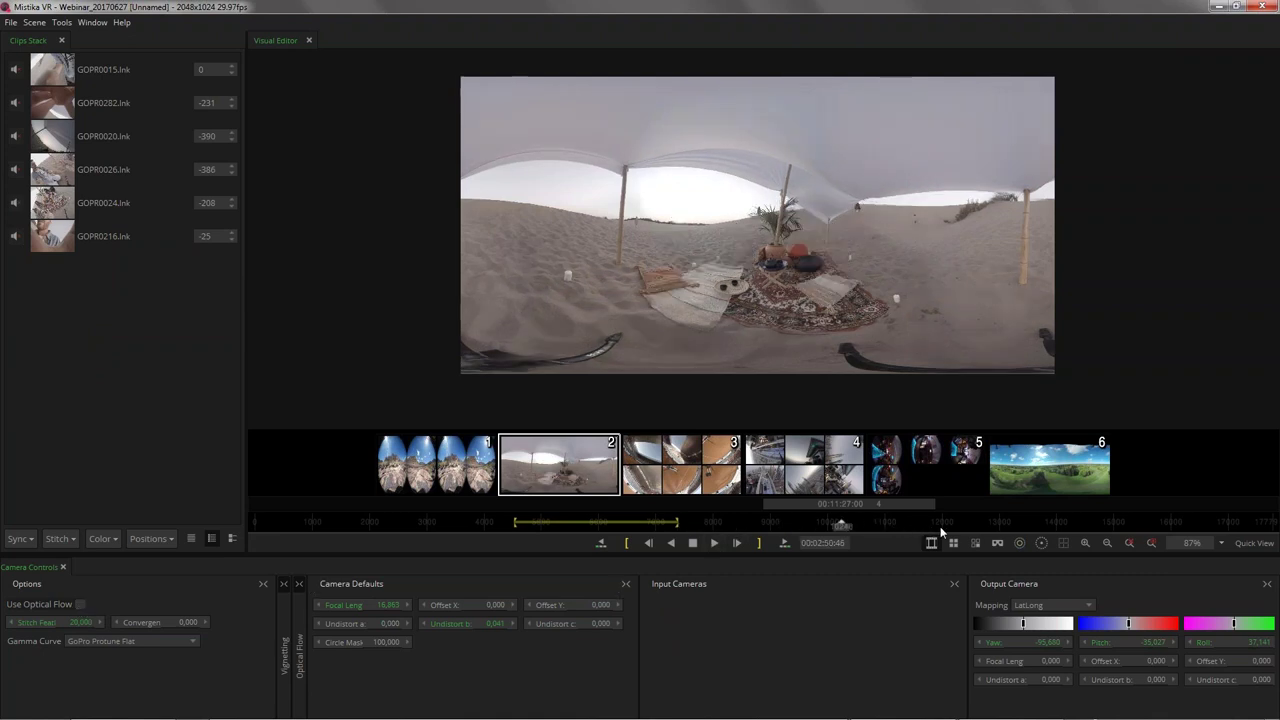
click(81, 605)
click(714, 543)
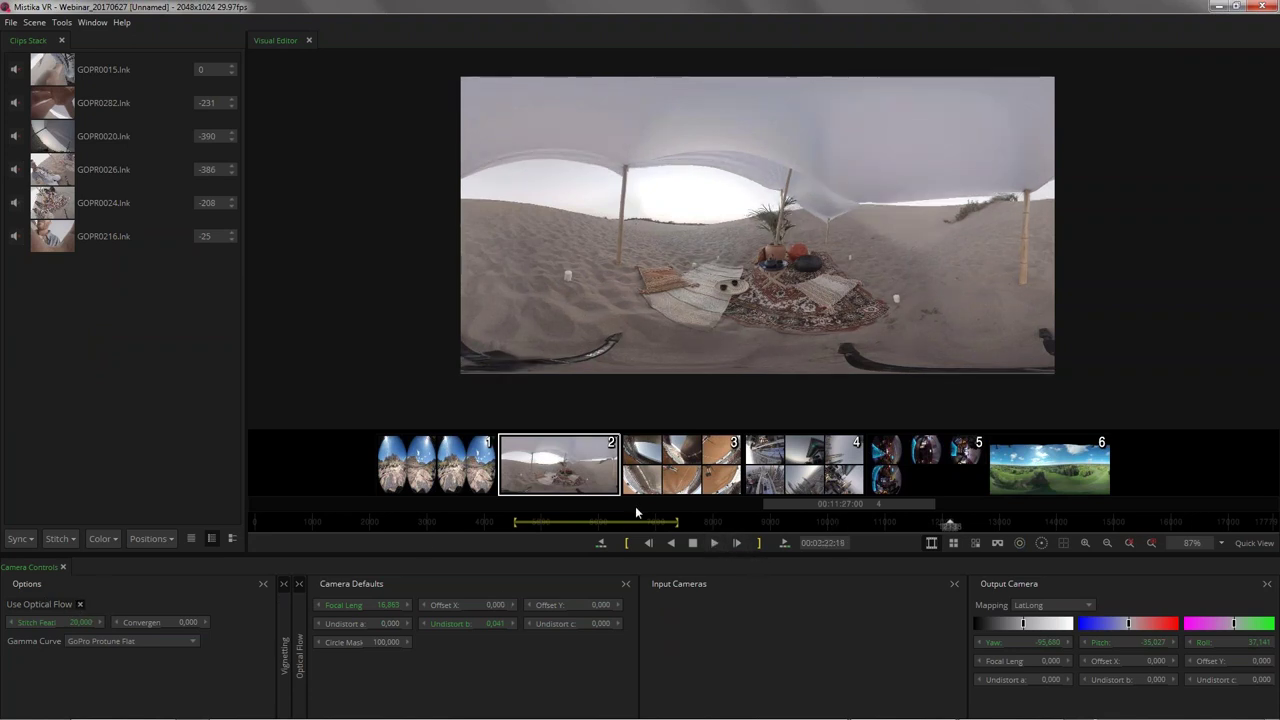
click(81, 605)
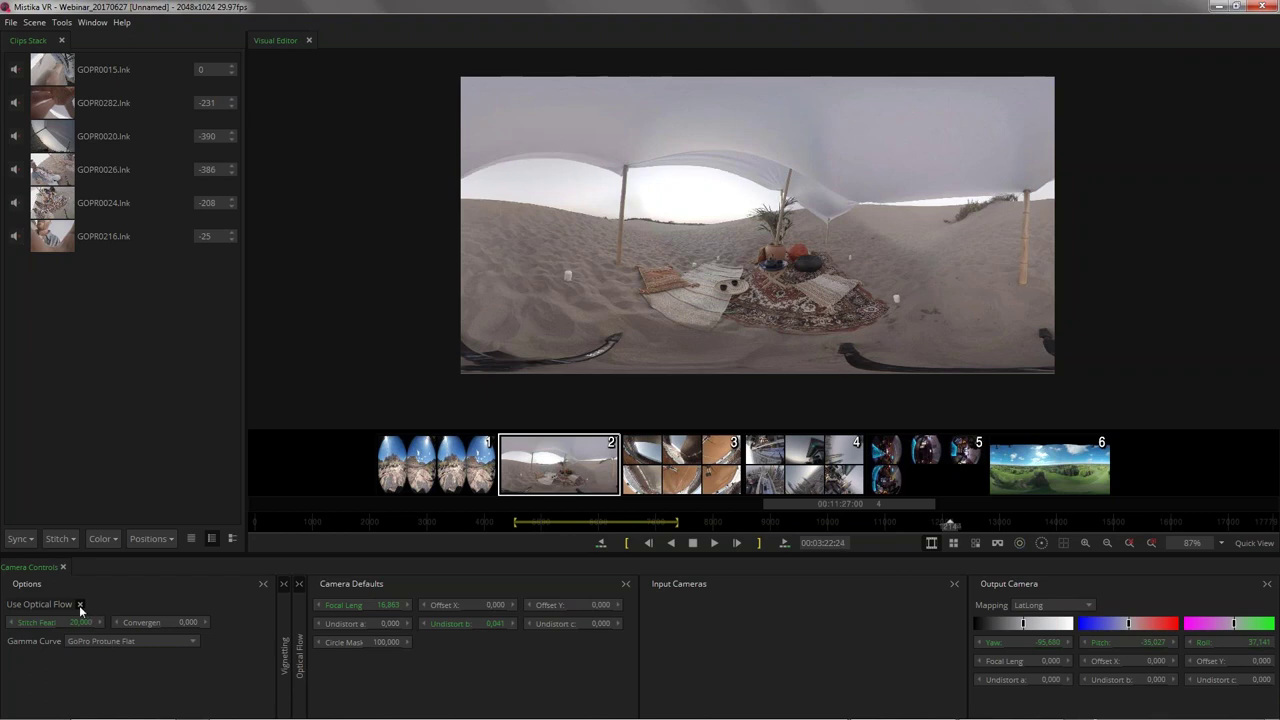
click(693, 543)
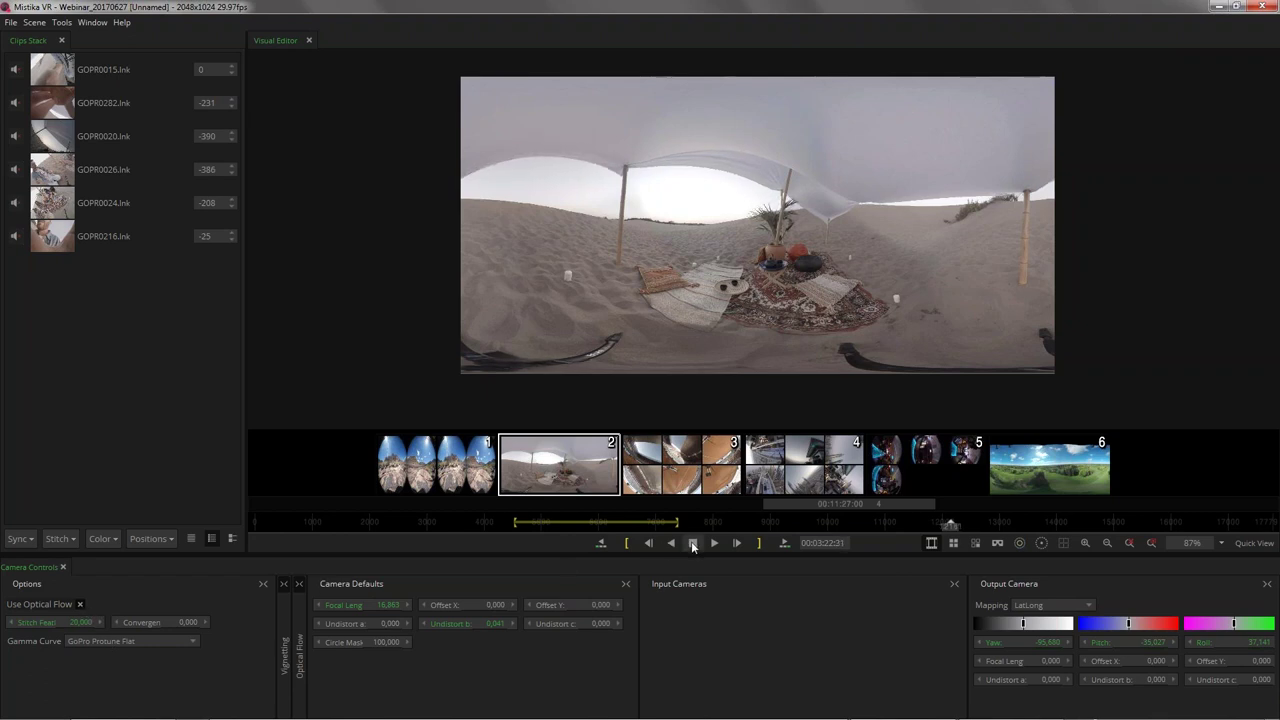
click(81, 605)
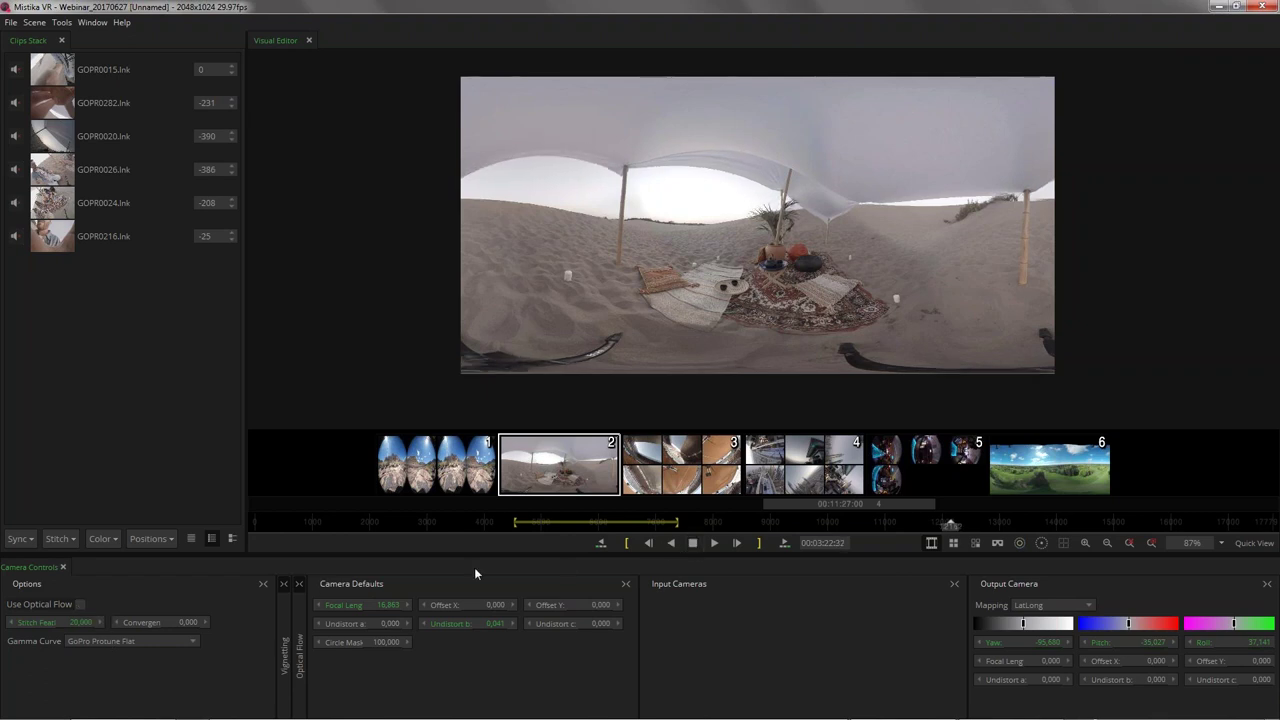
click(443, 524)
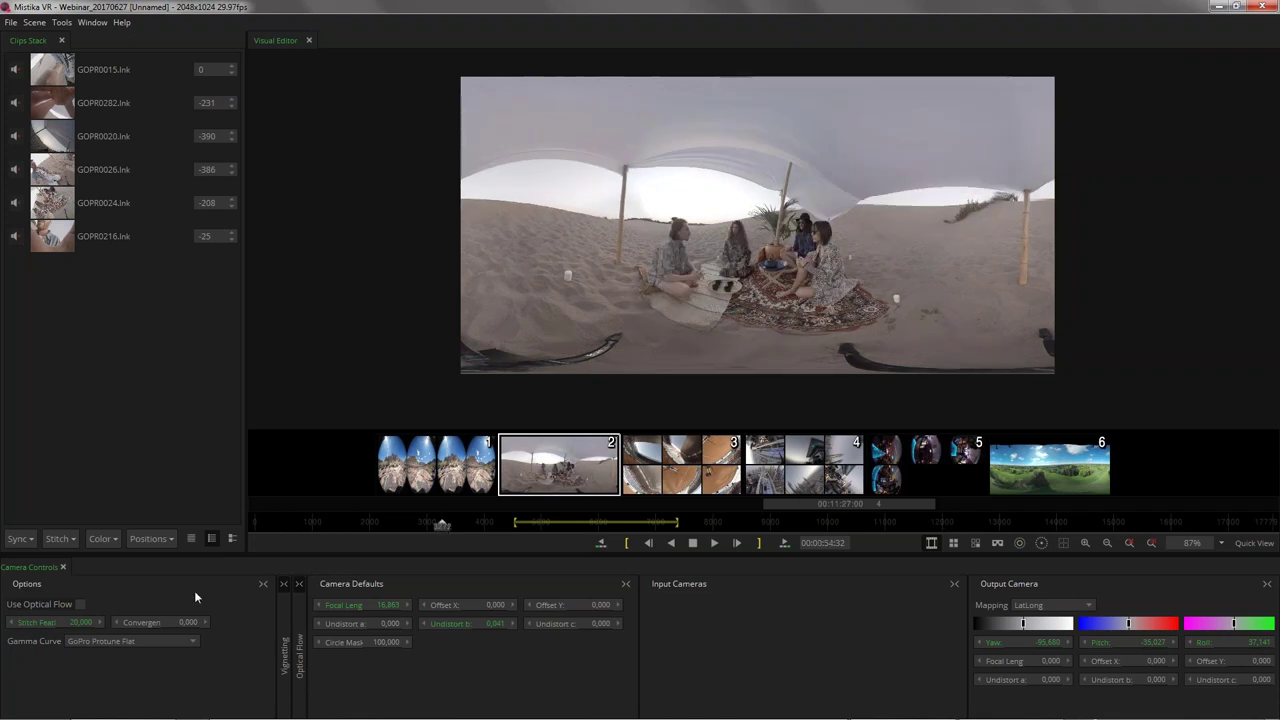
Step: Set the beach shot's stitch feather to 0 and go to the frame where the man leans in
double_click(80, 622)
text(3)
key(Return)
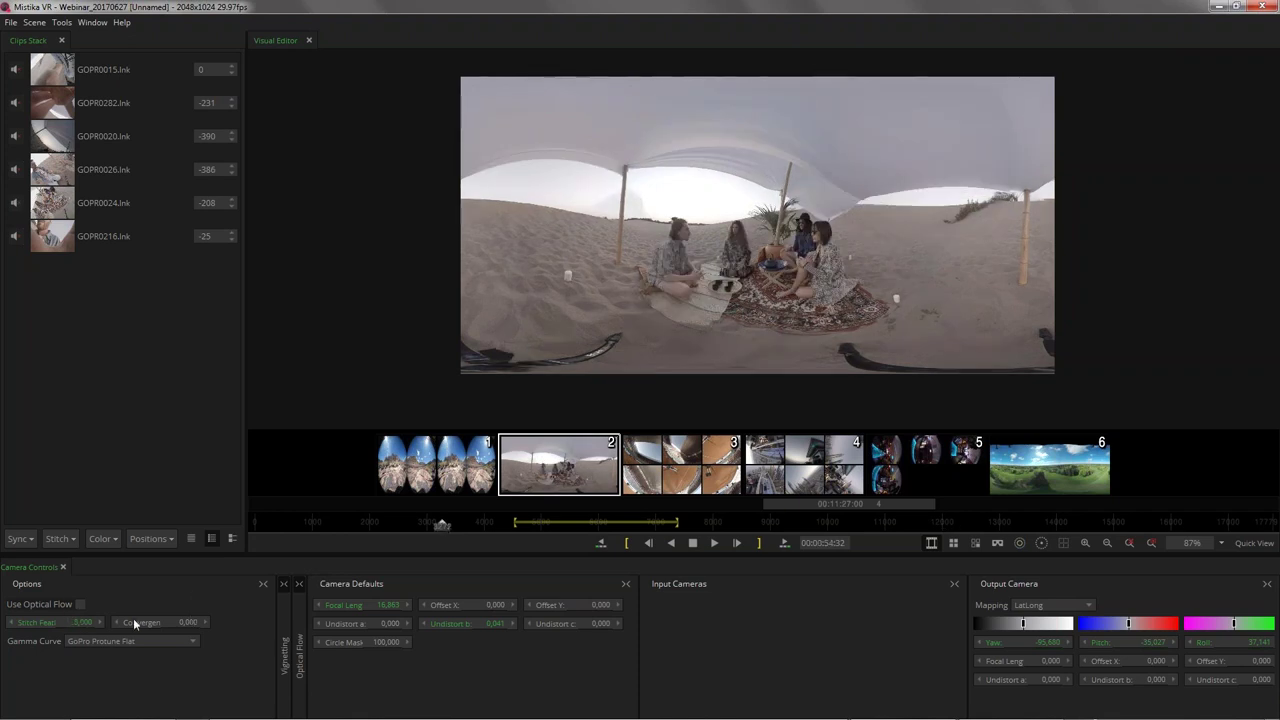
click(386, 524)
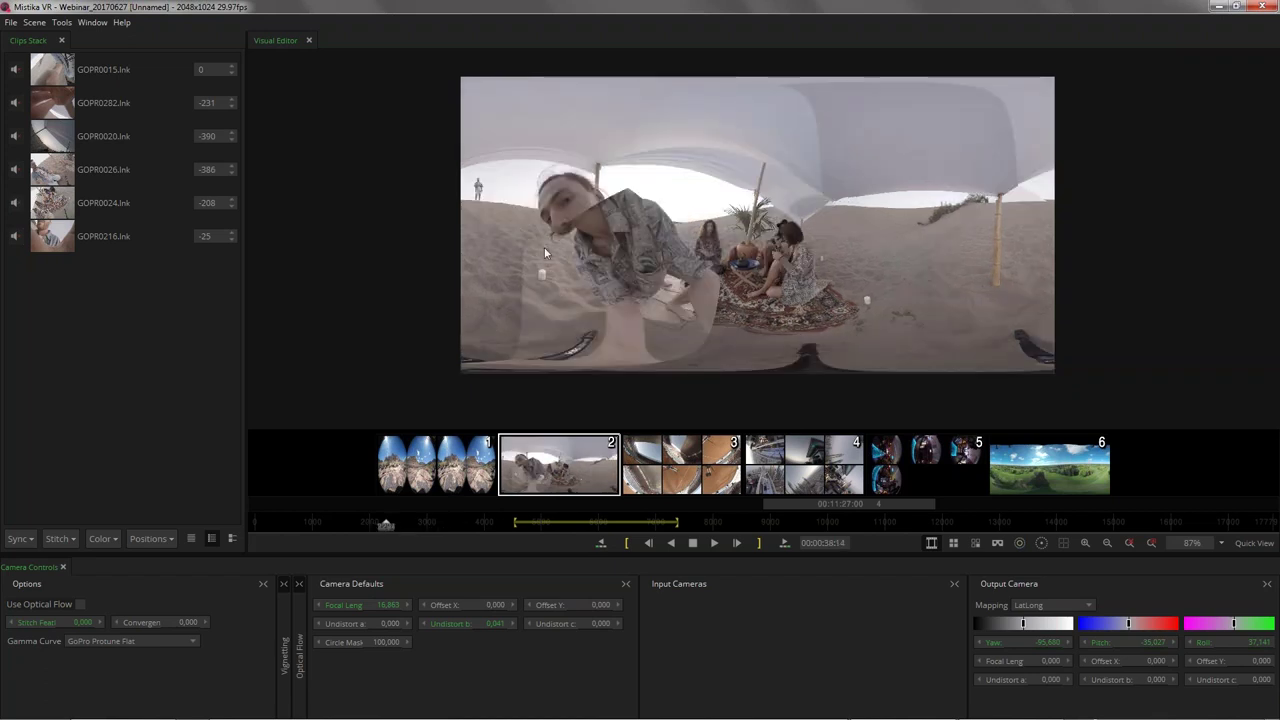
key(Left)
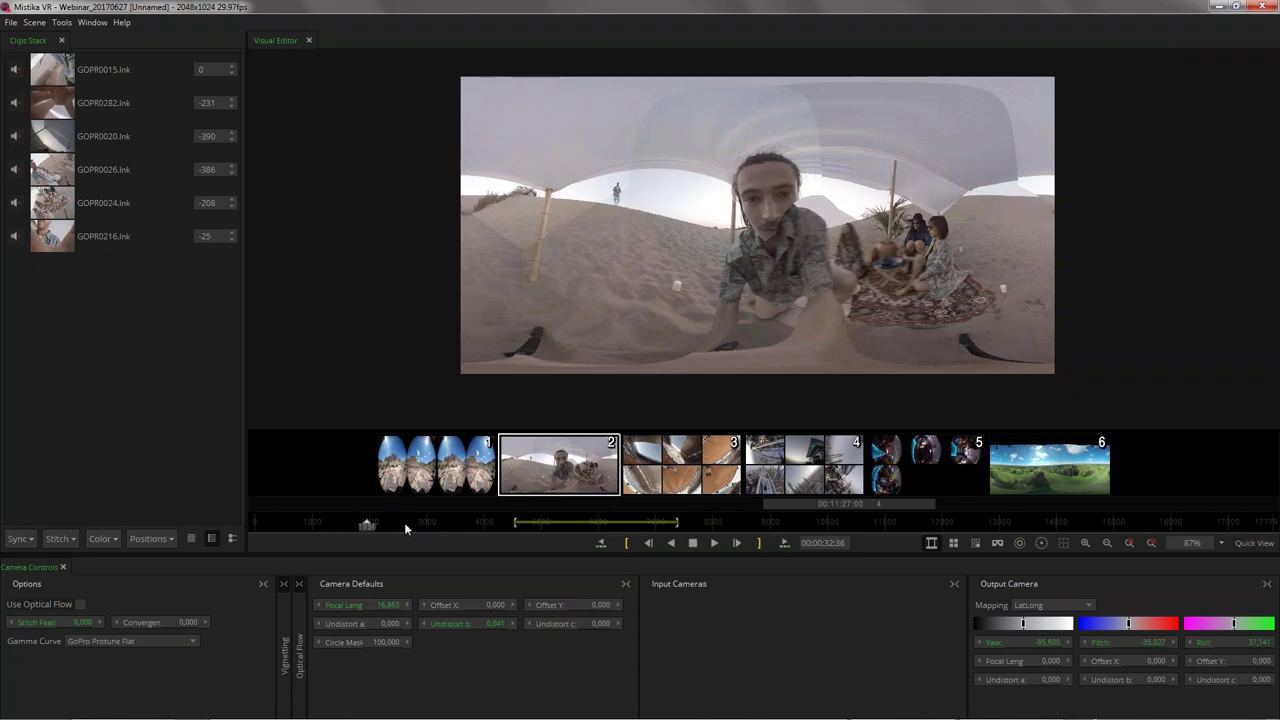
key(Right)
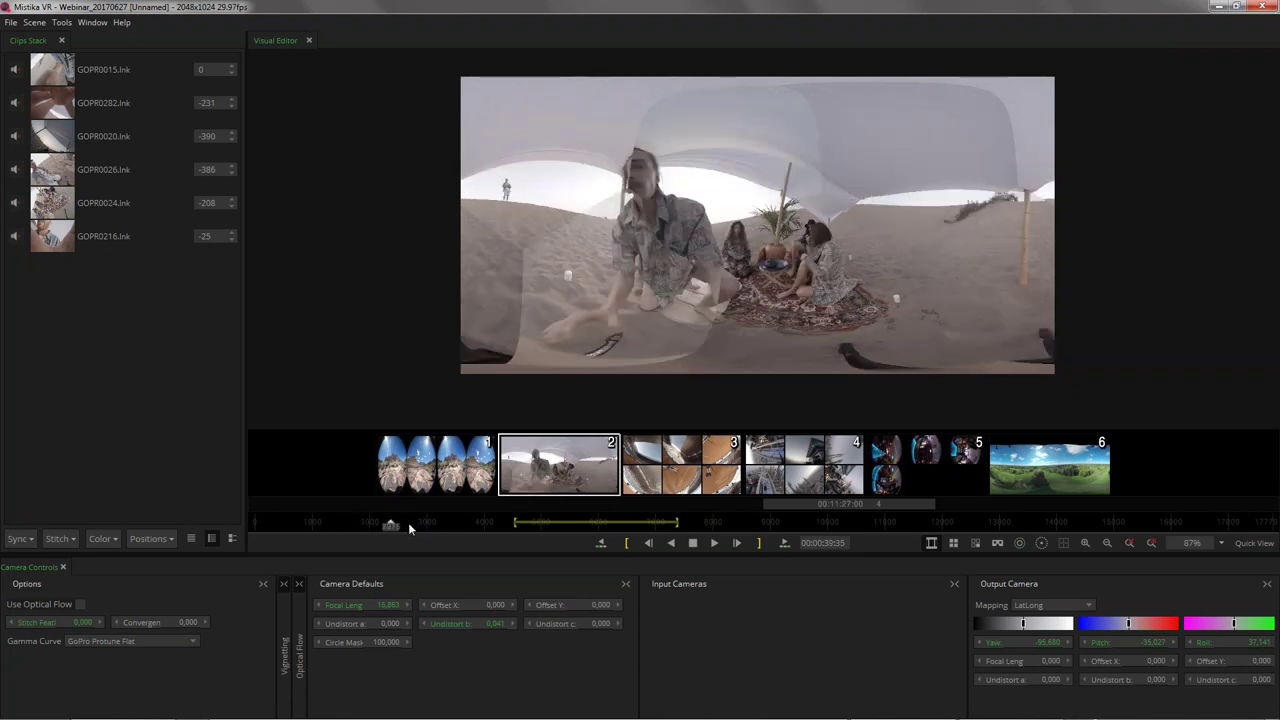
click(105, 539)
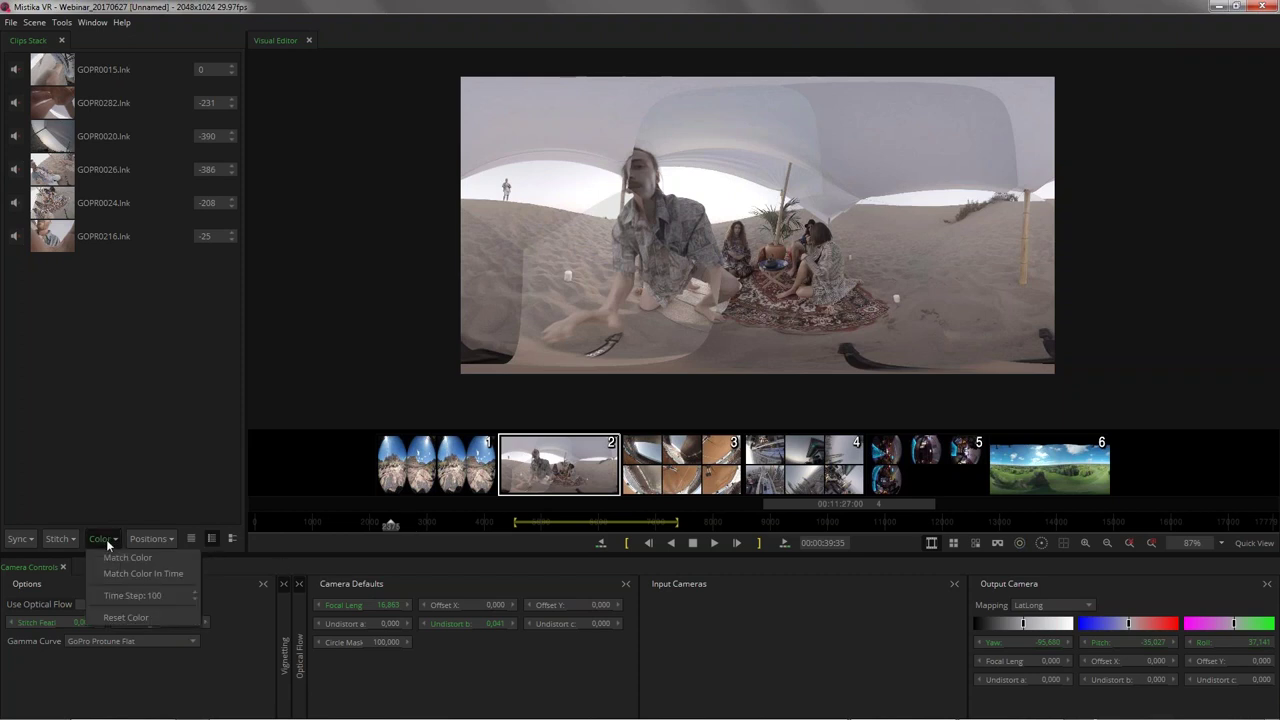
Step: Set Time Step to 100 and run Match Color In Time
click(164, 597)
click(156, 573)
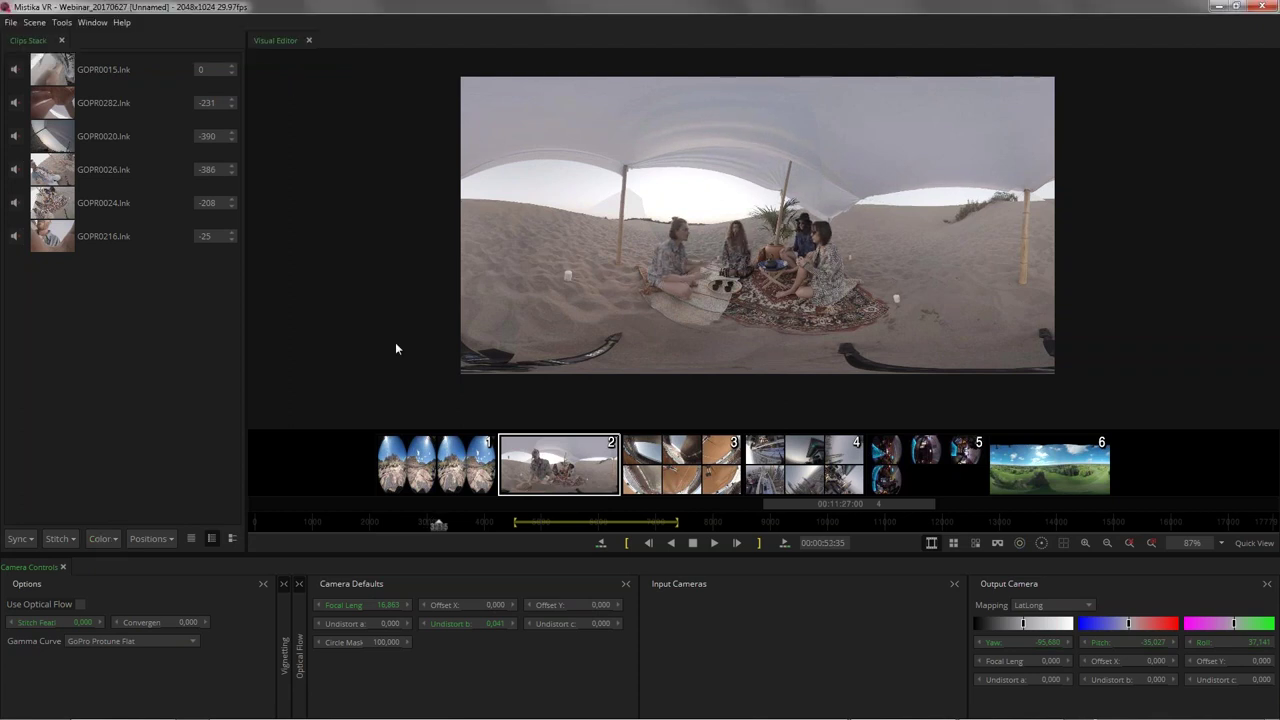
Step: Restore the stitch feather to 20 and widen the Output Camera panel
click(81, 622)
text(20)
key(Return)
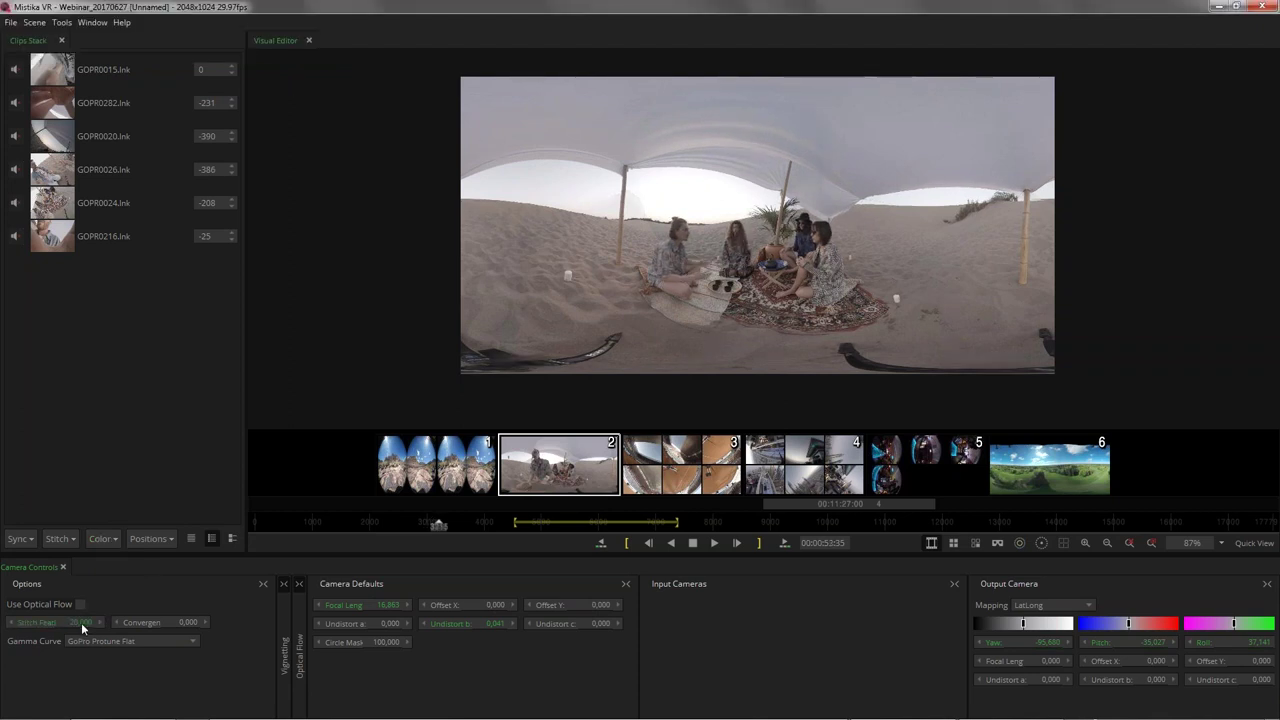
scroll(837, 293, up, 1)
scroll(786, 275, up, 1)
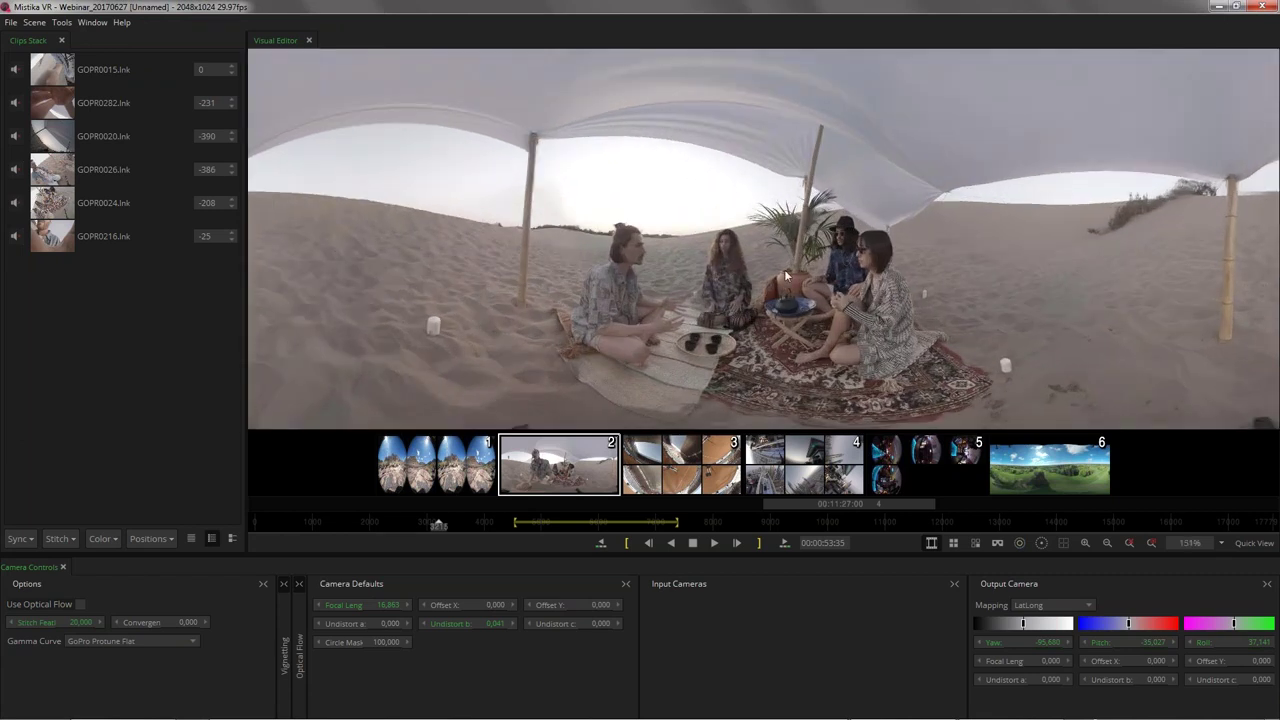
scroll(754, 265, up, 1)
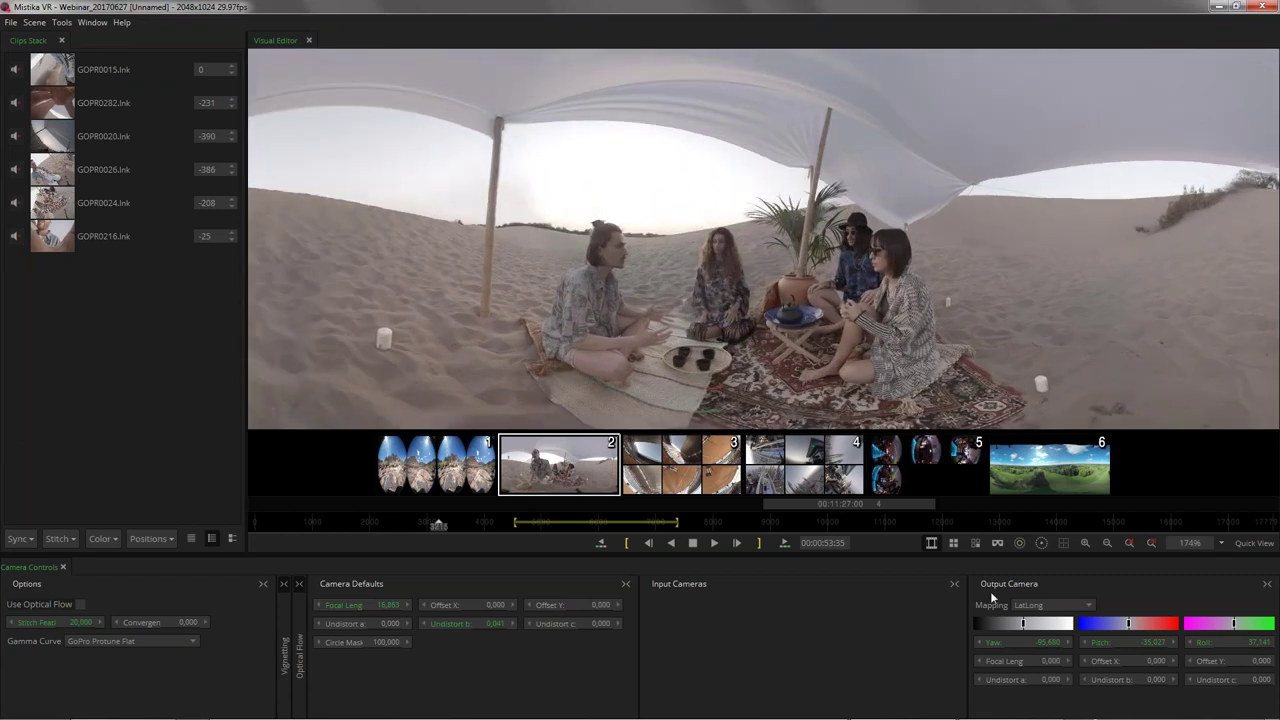
drag(967, 584, 916, 583)
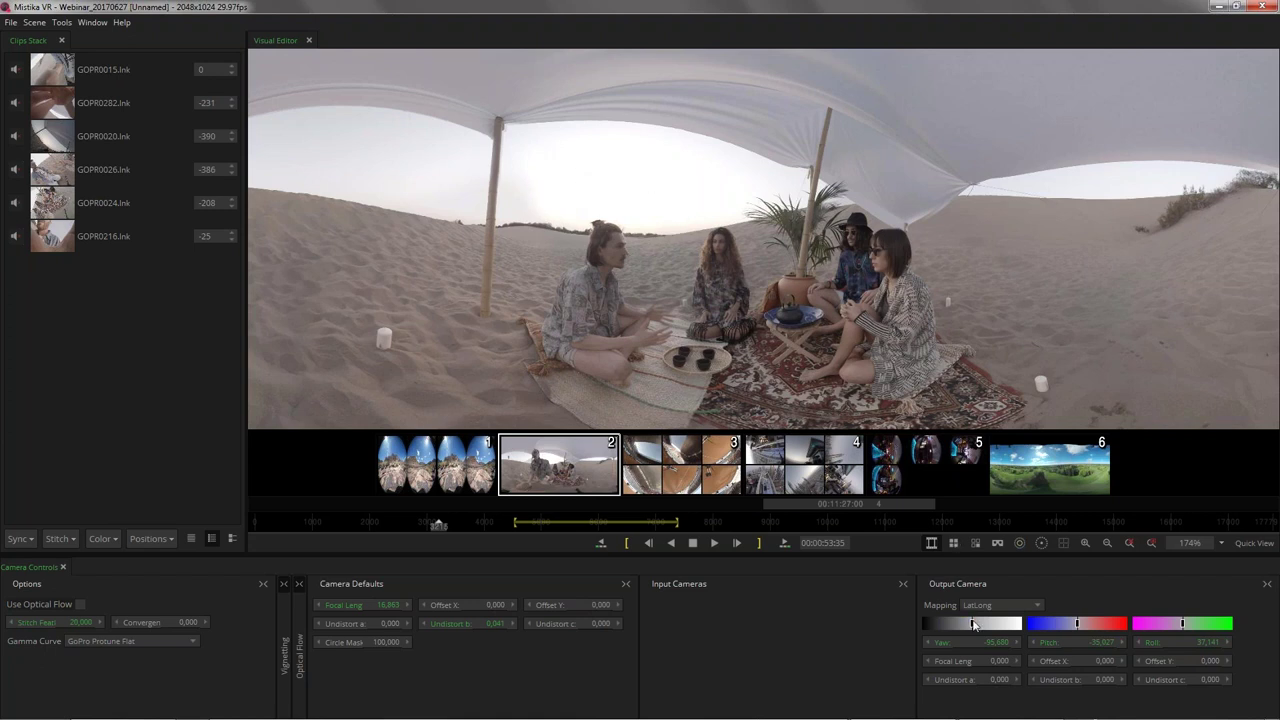
Step: Set the Output Camera gain to about -1.55 stops, then resize the window
drag(972, 623, 956, 623)
scroll(852, 252, down, 4)
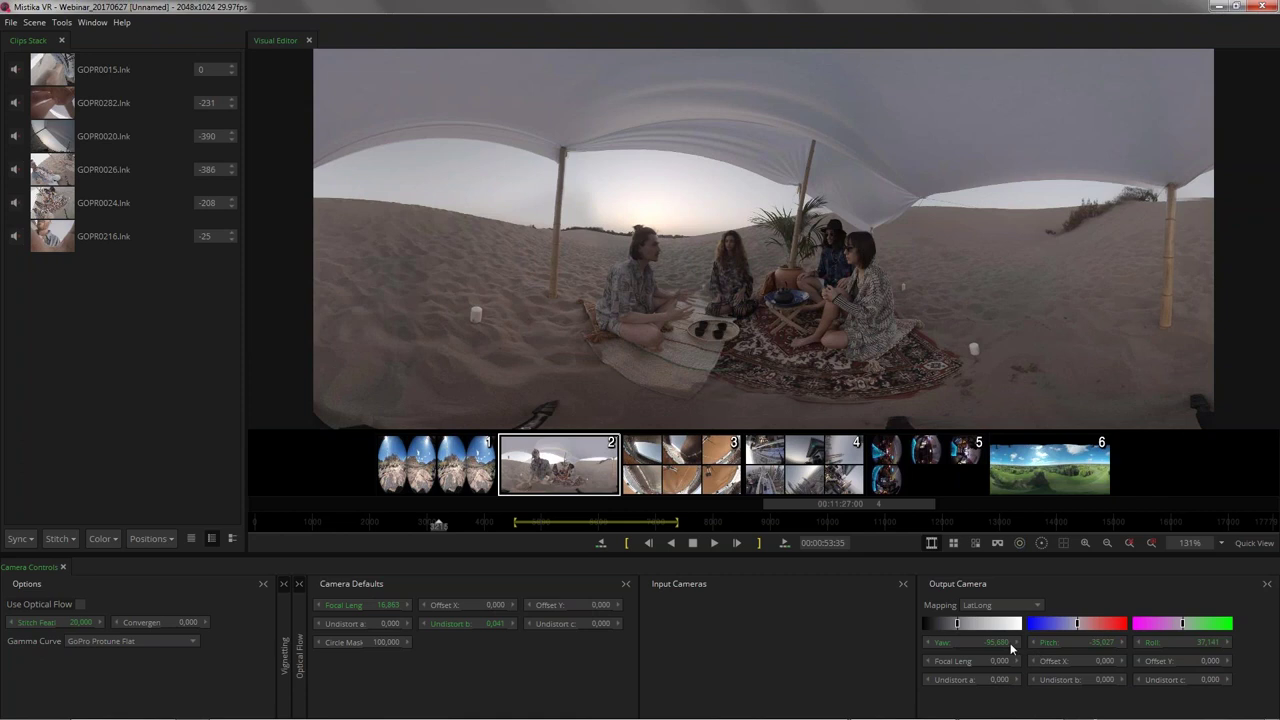
drag(955, 623, 951, 625)
drag(952, 628, 954, 630)
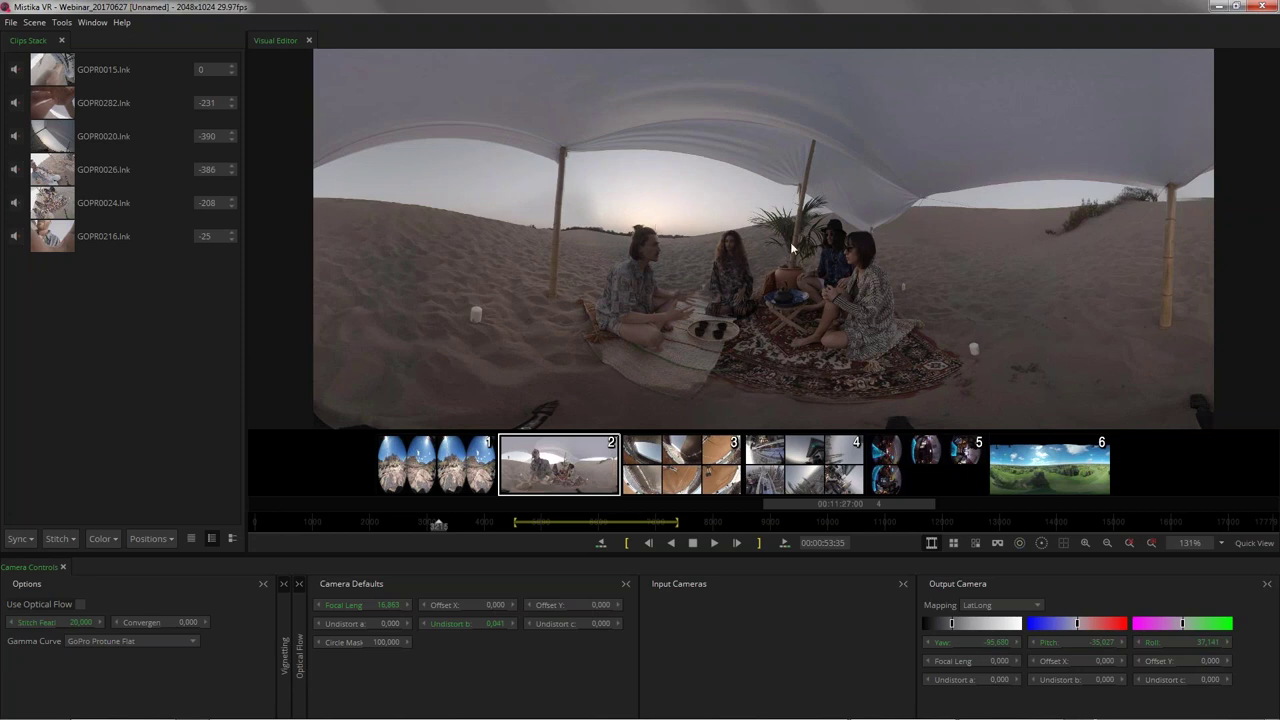
scroll(836, 242, down, 1)
scroll(820, 242, down, 1)
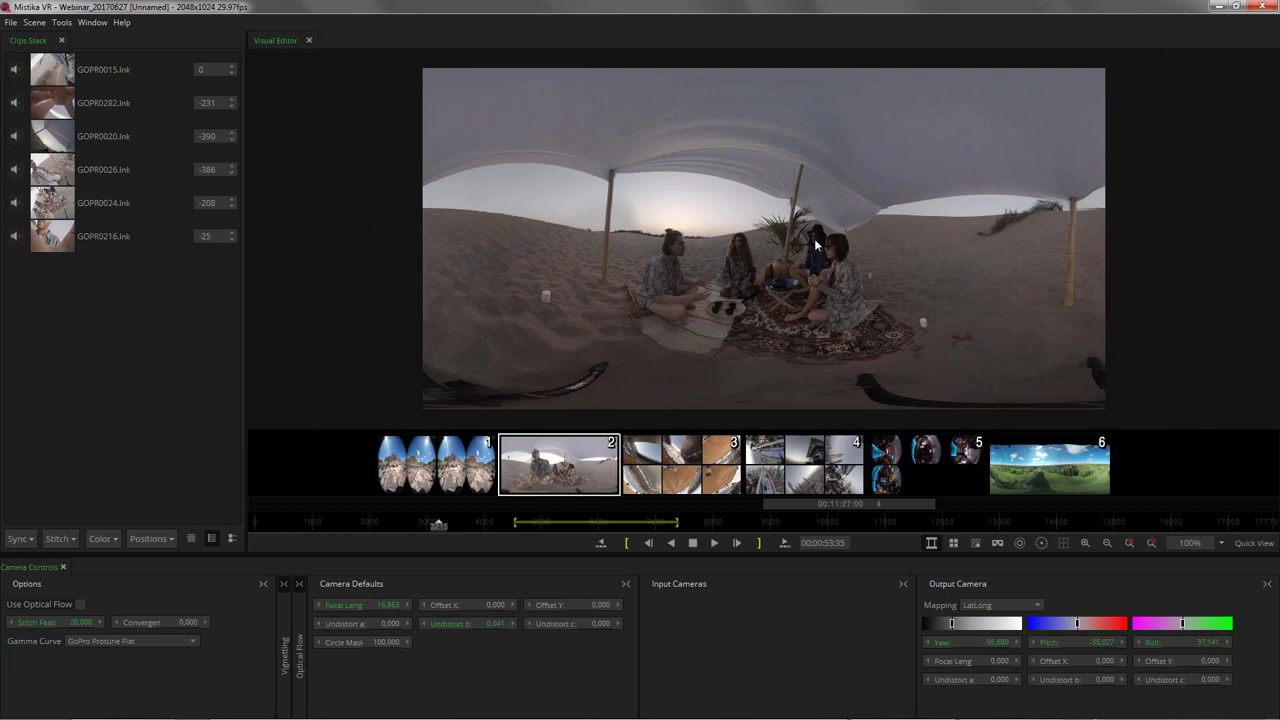
click(1236, 6)
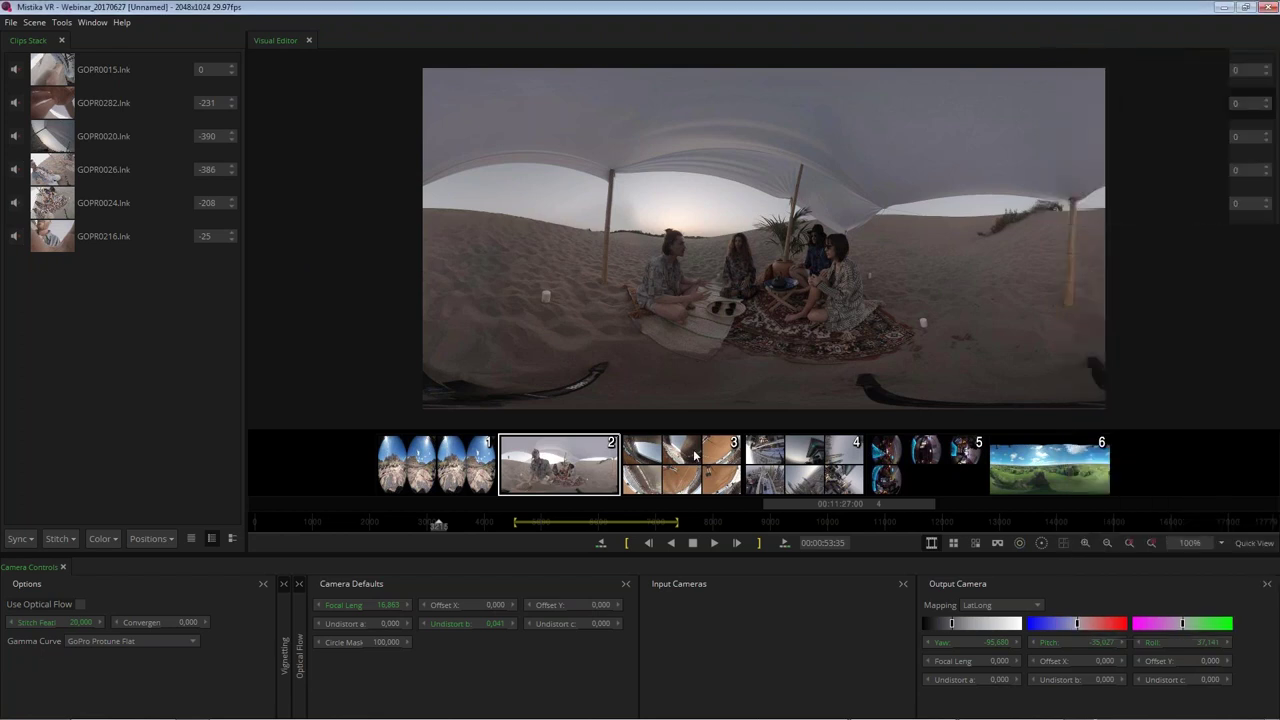
Step: Export all shots as MOV ProRes named Webinar_20170517 to P:/MistikaVR/Movies
click(11, 22)
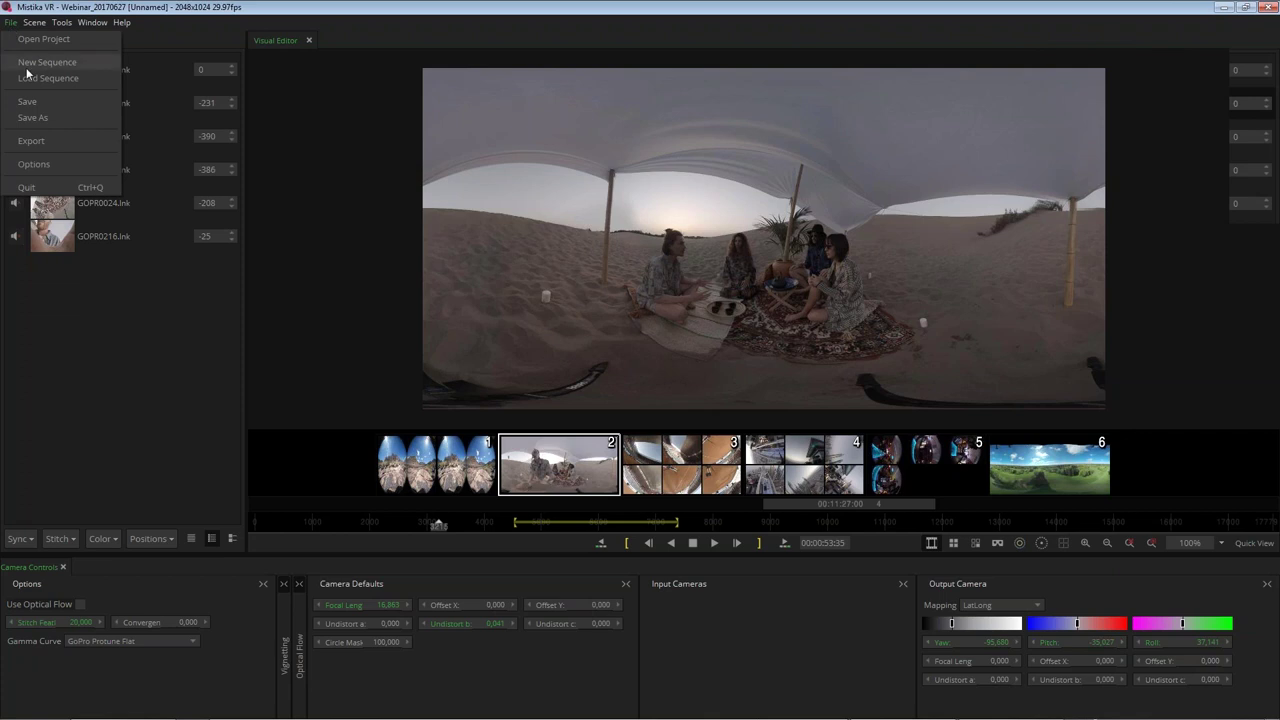
click(32, 141)
drag(738, 183, 427, 141)
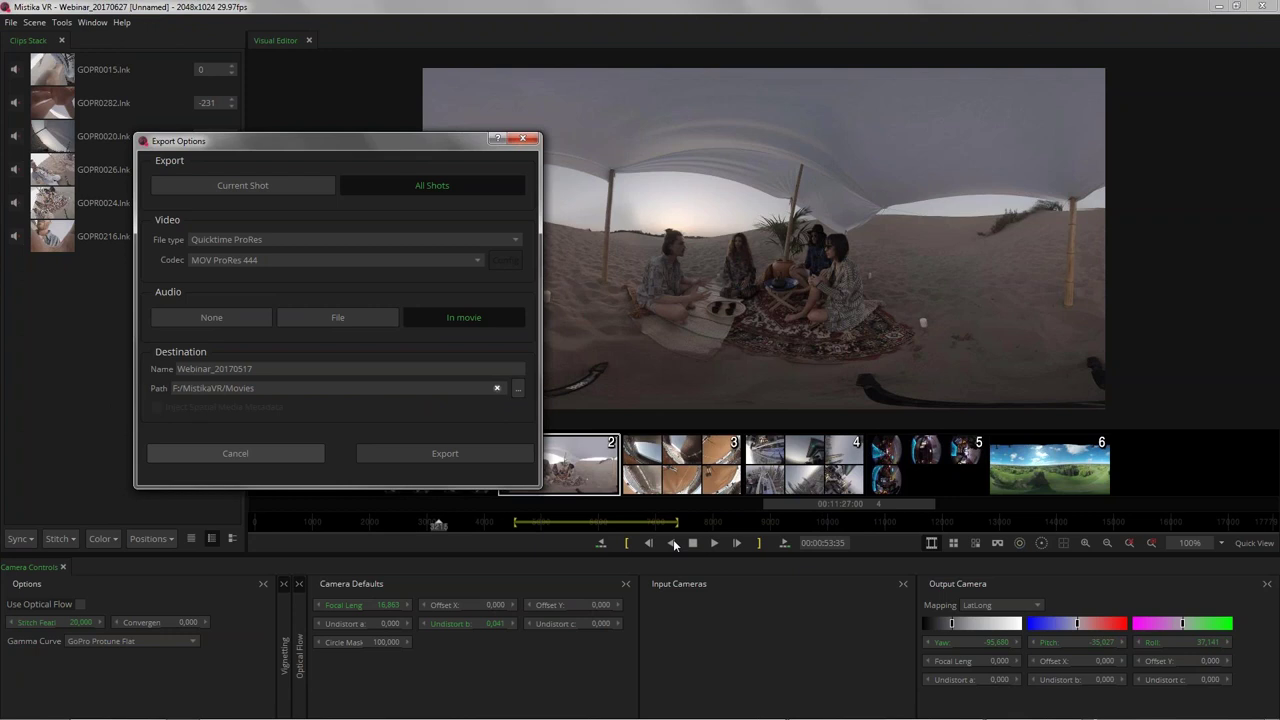
click(268, 260)
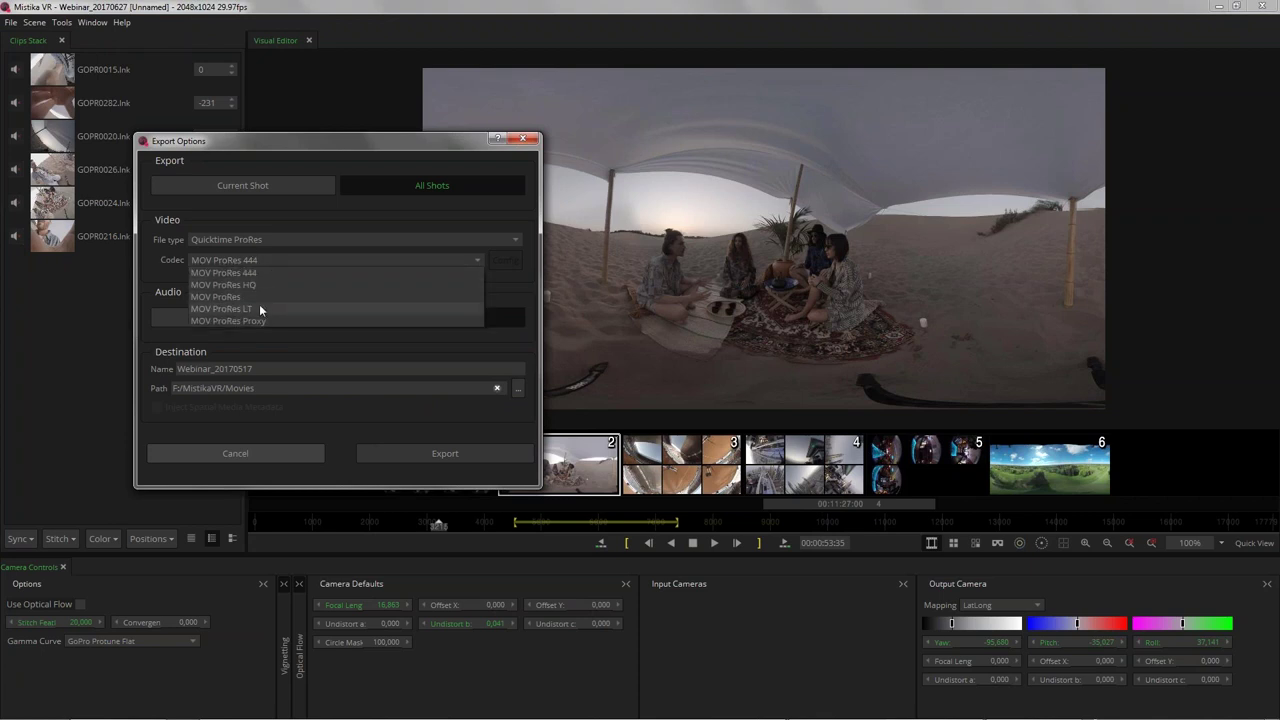
click(235, 298)
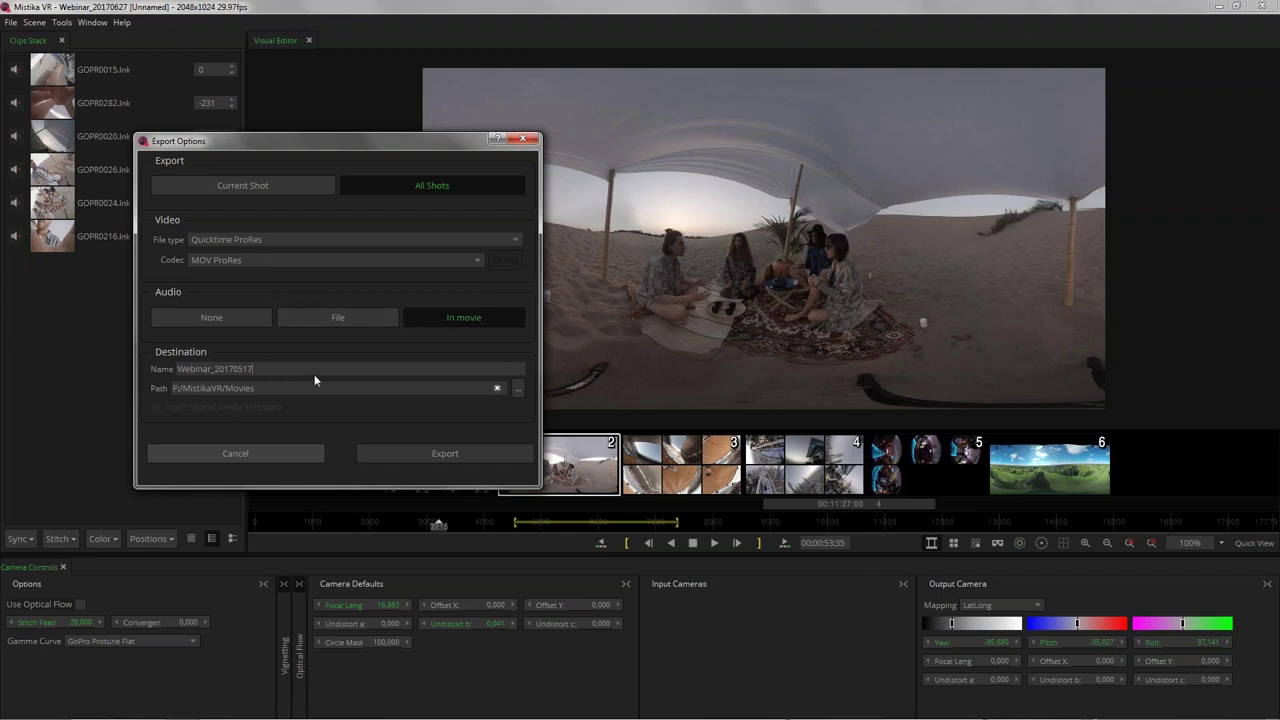
click(467, 452)
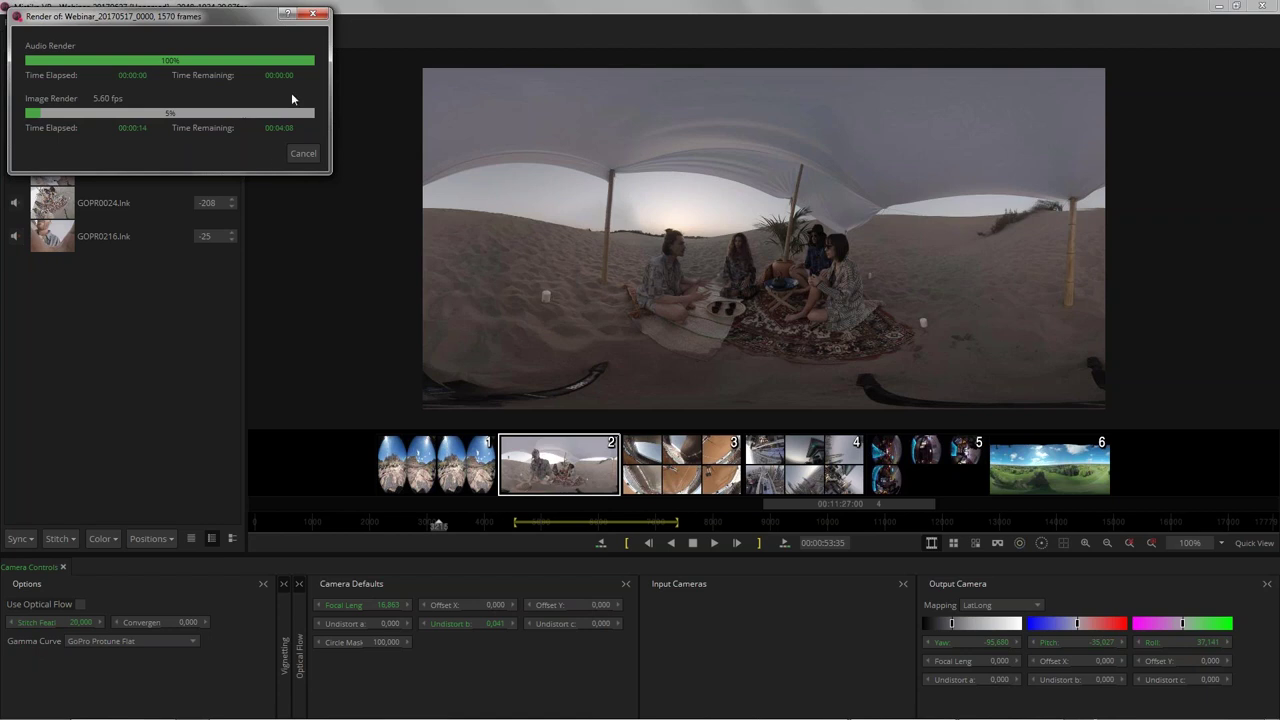
Step: Cancel the running render and confirm Yes at the prompt
click(310, 158)
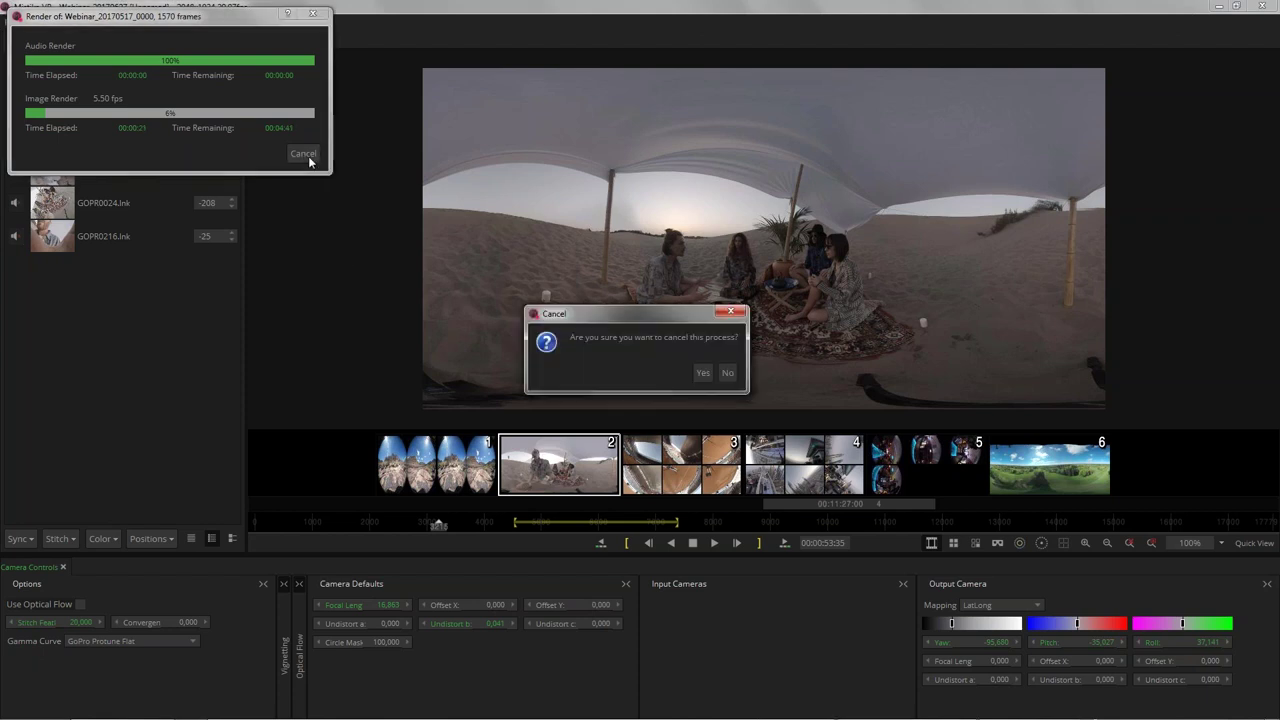
click(703, 373)
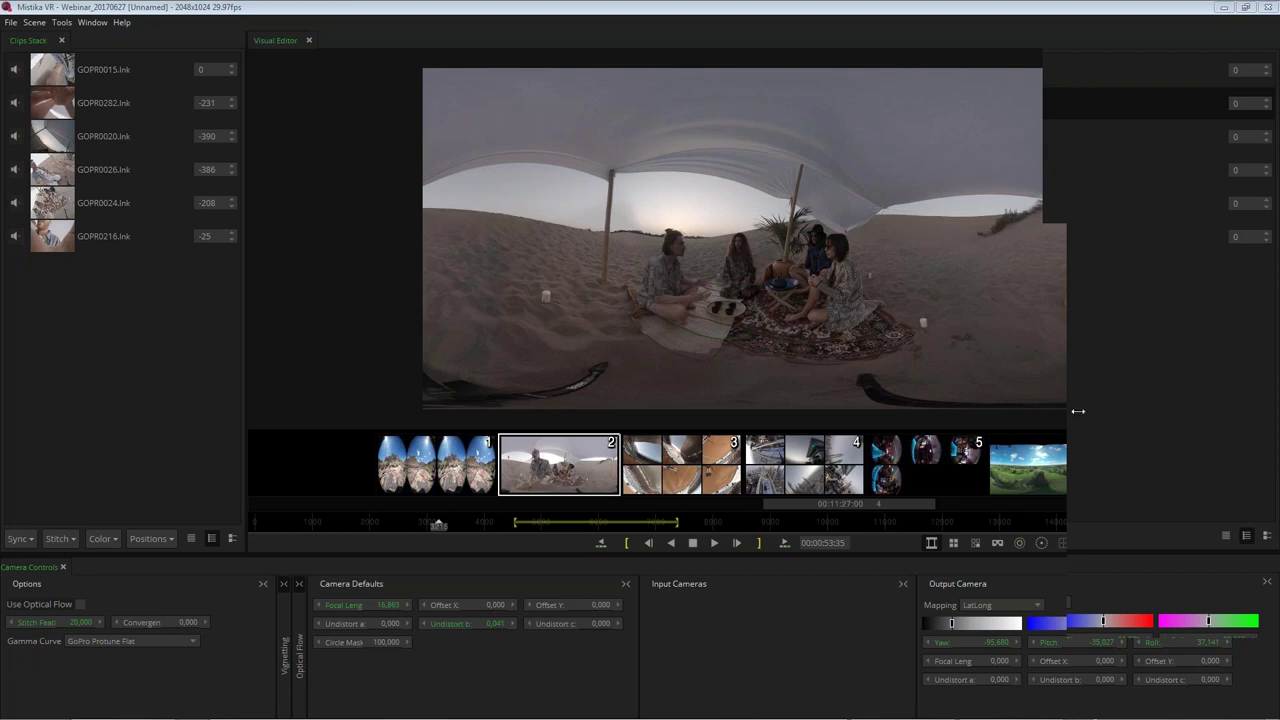
Step: Drag the Visual Editor panel edge back so the viewer and timeline span the full window
drag(1078, 410, 968, 410)
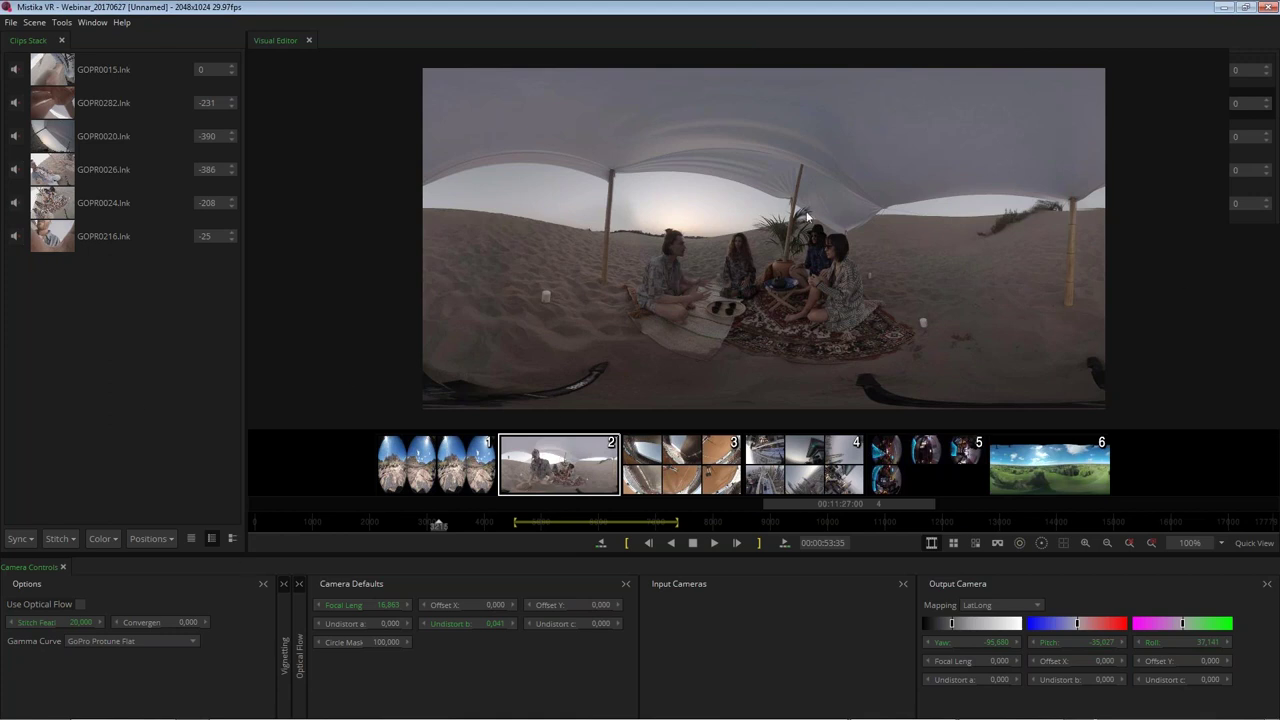
Step: Save the current camera rig as a preset named 01
right_click(100, 332)
click(146, 452)
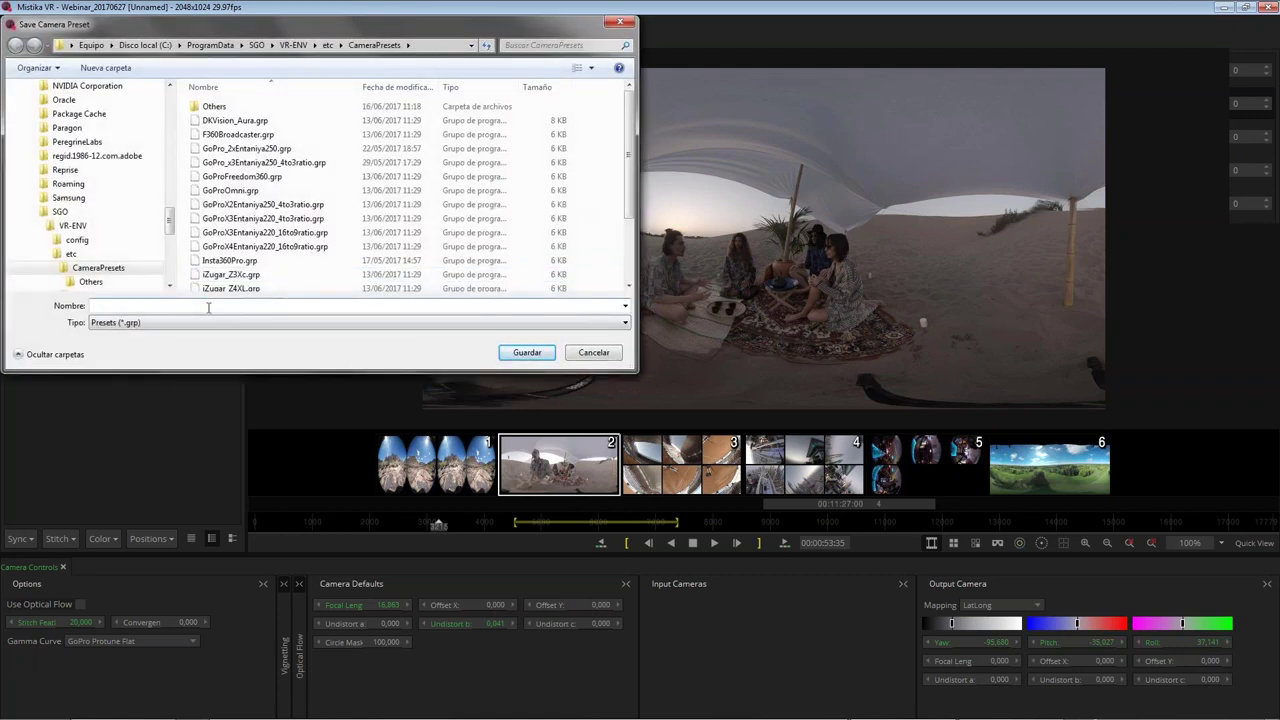
text(01)
click(527, 352)
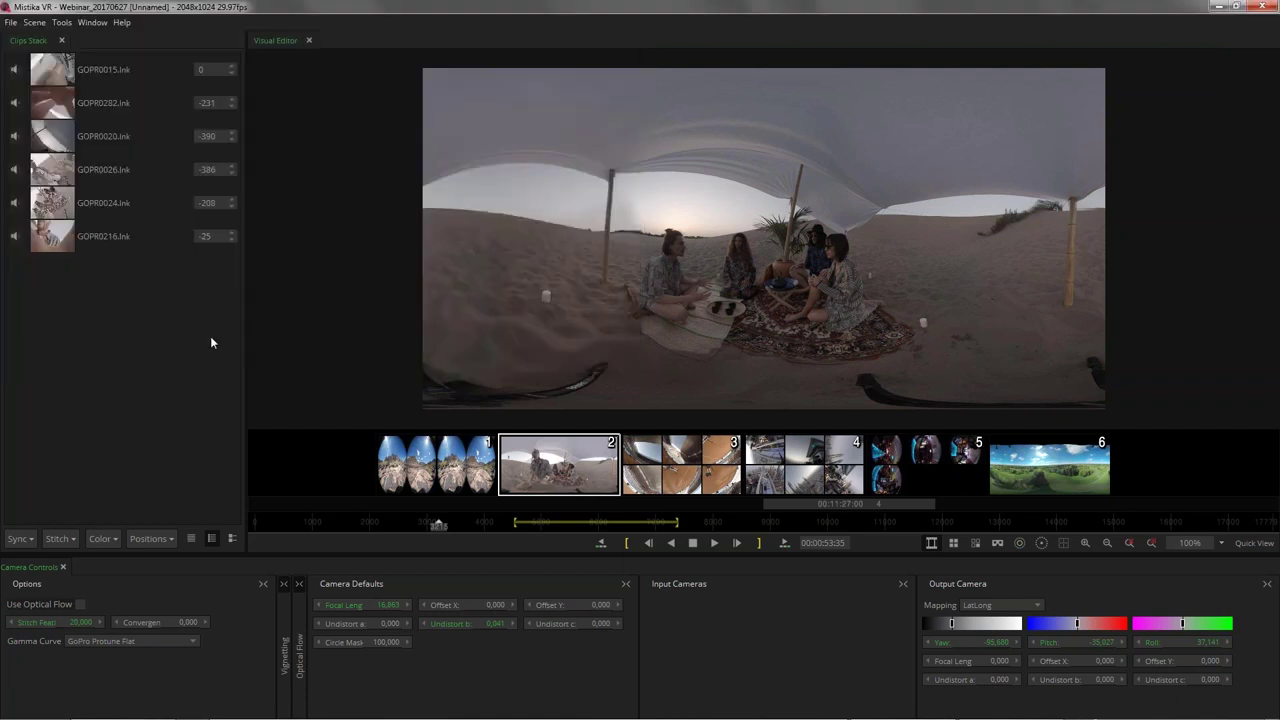
Step: Drag the six GOPR MP4 clips from VR_MEDIA/Freedom360/NewHorizonsVR/CANARIAS_Haima in as a new stack
key(super+e)
click(308, 175)
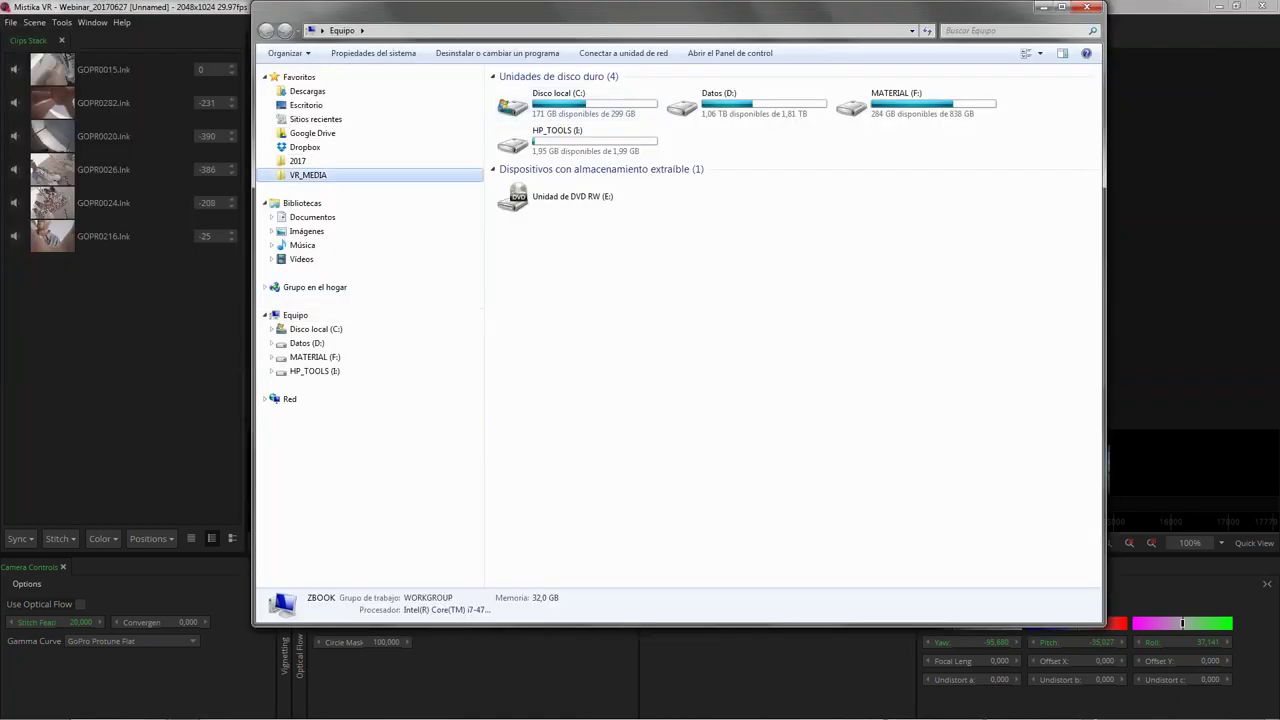
double_click(545, 92)
click(549, 95)
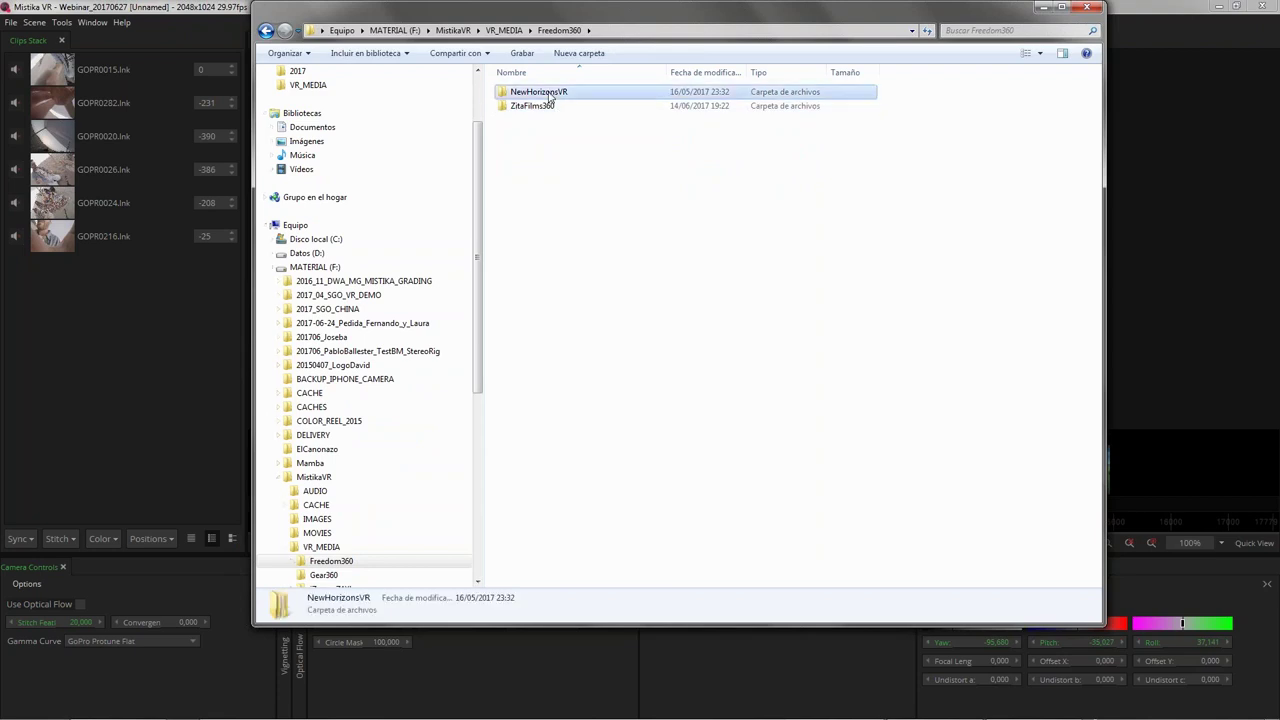
double_click(549, 95)
double_click(545, 106)
drag(529, 170, 1195, 415)
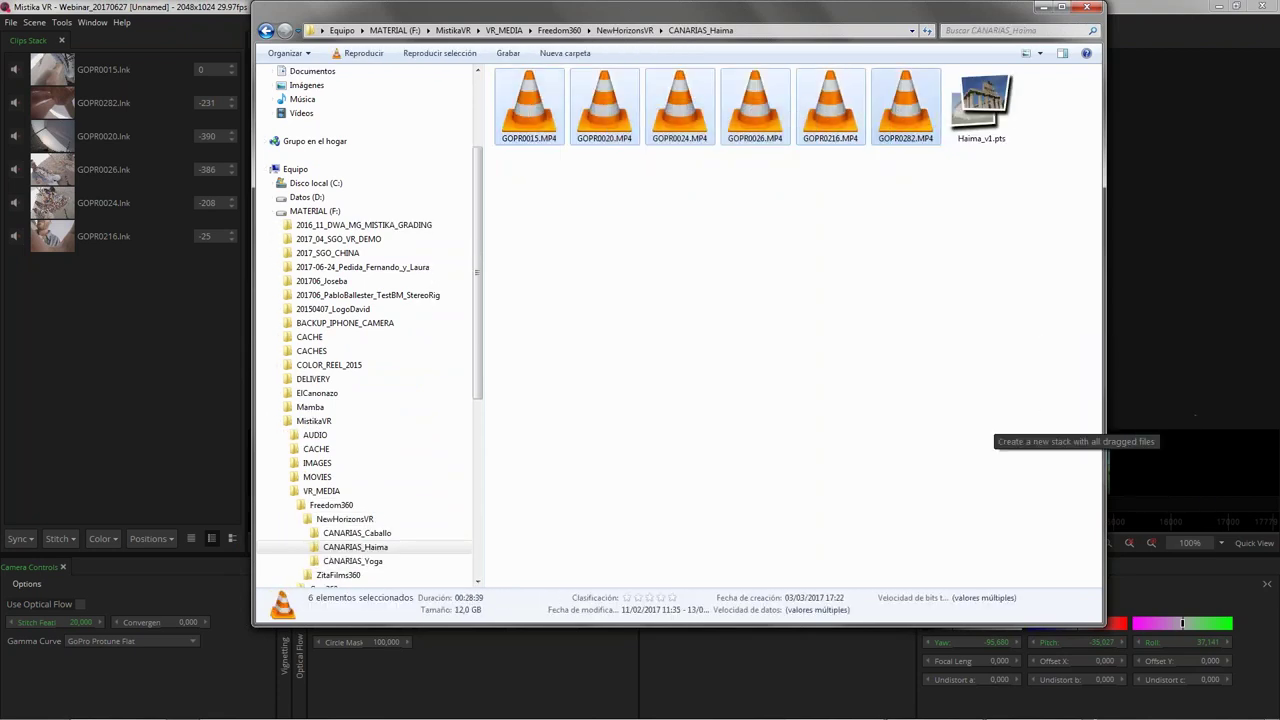
drag(1147, 479, 1147, 479)
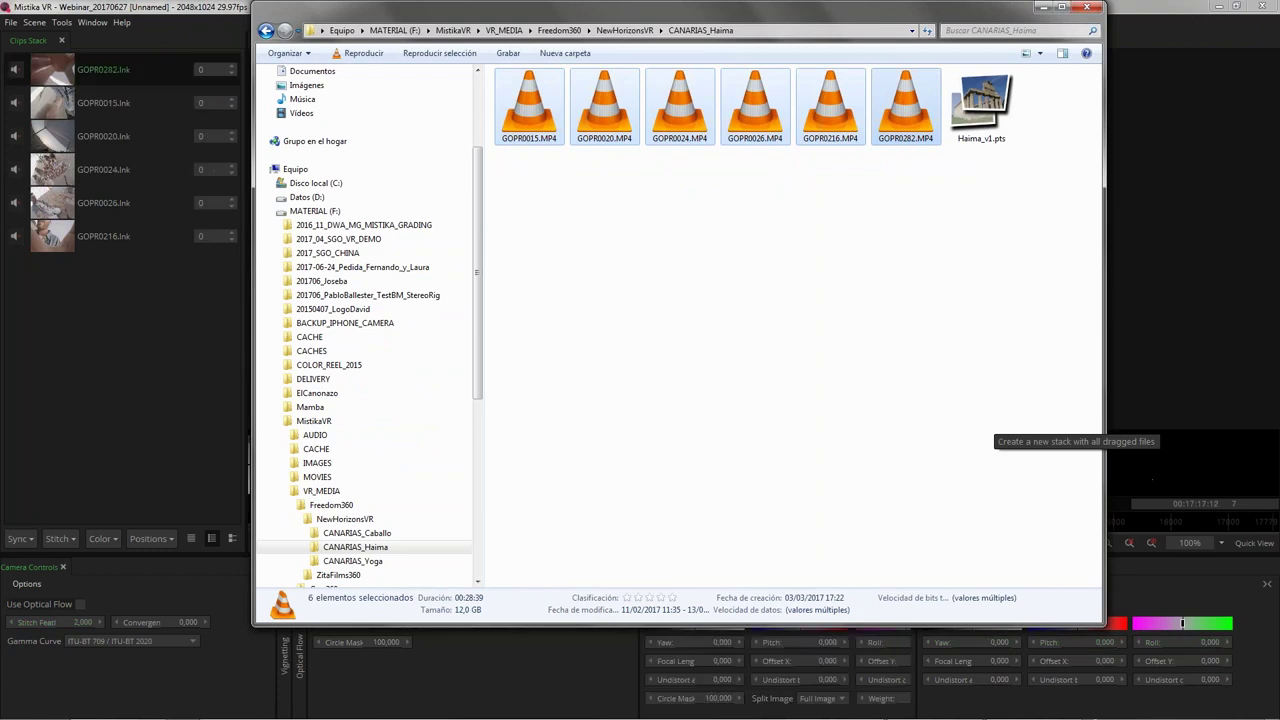
click(1041, 7)
Step: Load the 01.grp camera preset onto the new clip stack
right_click(55, 352)
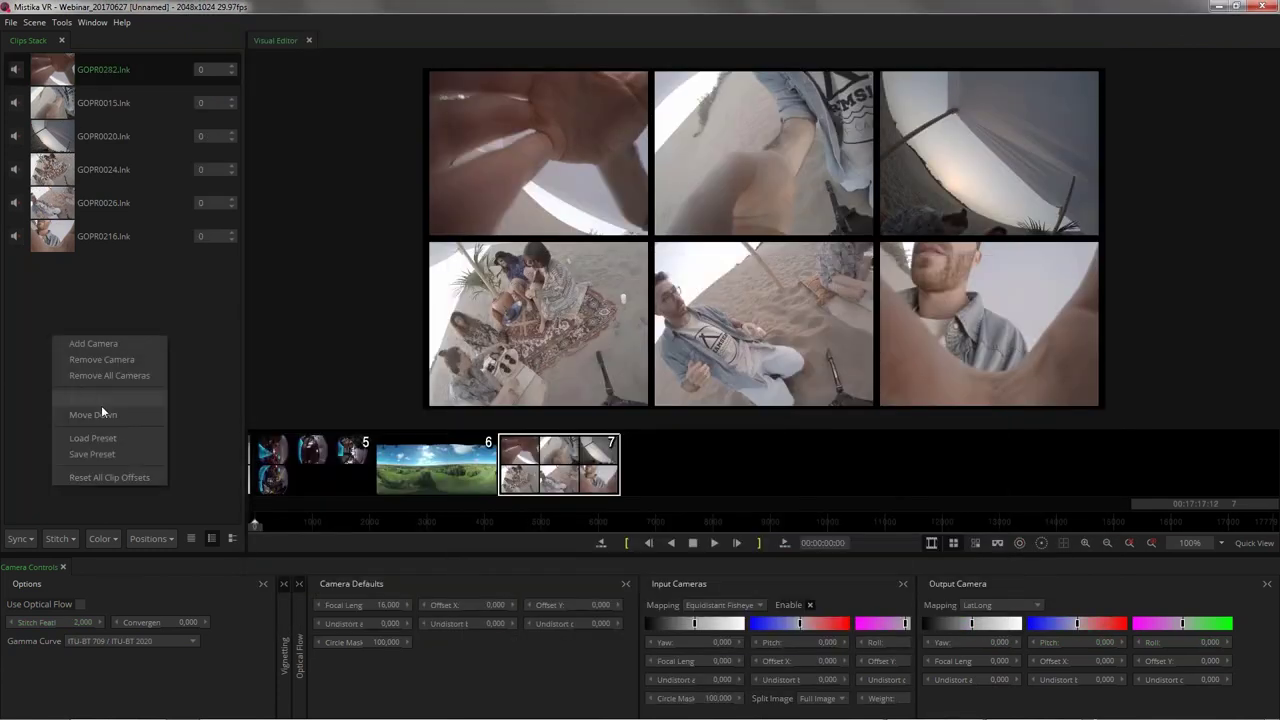
click(105, 436)
click(148, 120)
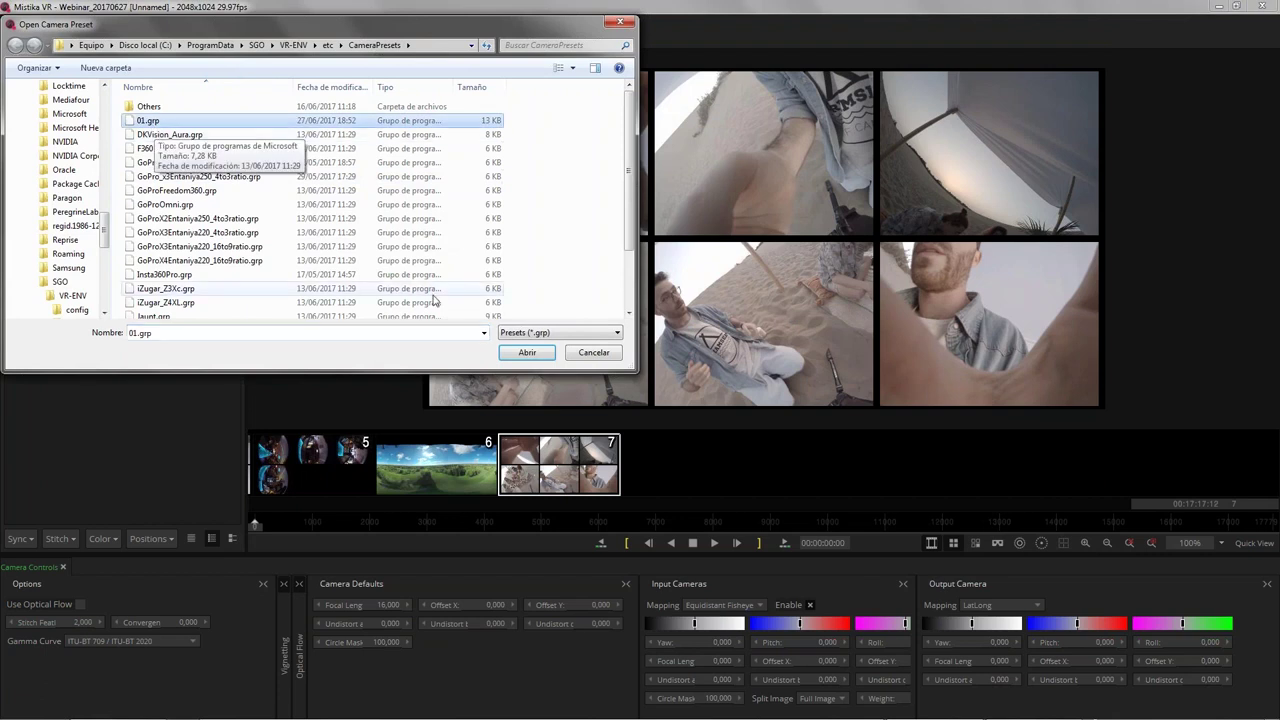
click(527, 352)
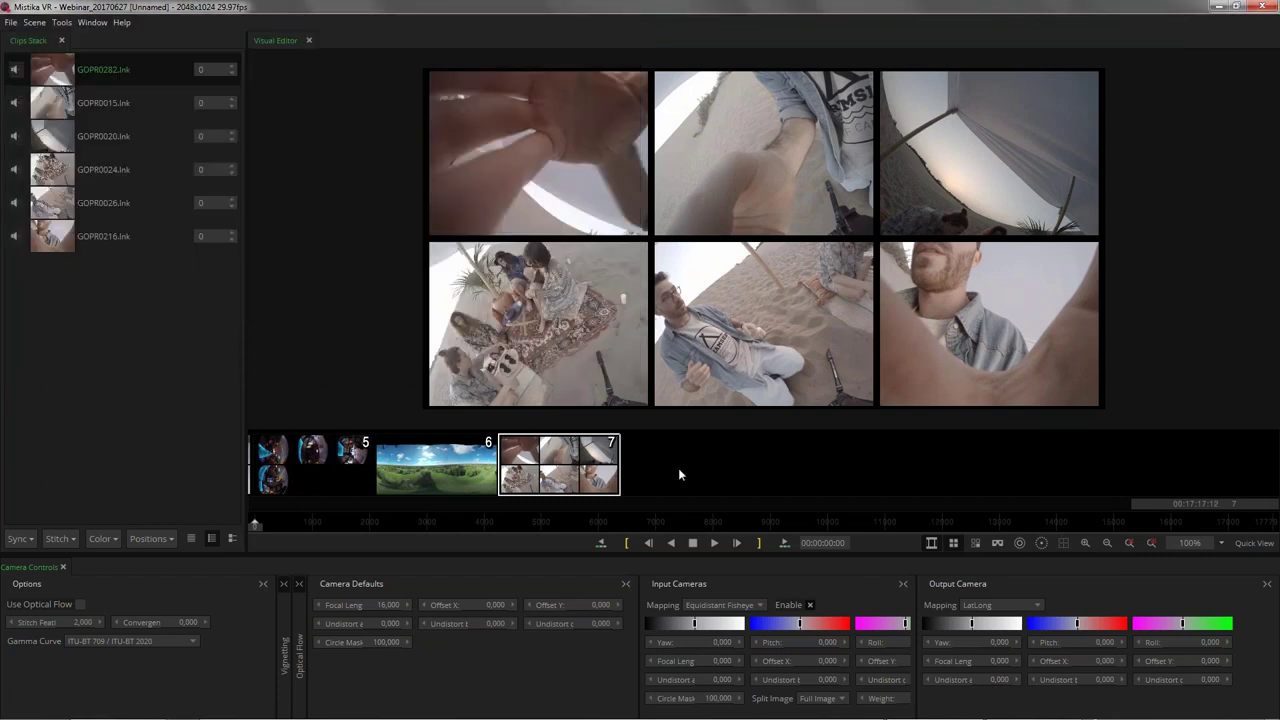
Step: At a later frame, show camera overlays and swap cameras C4 with C5 and C1 with C2
click(536, 522)
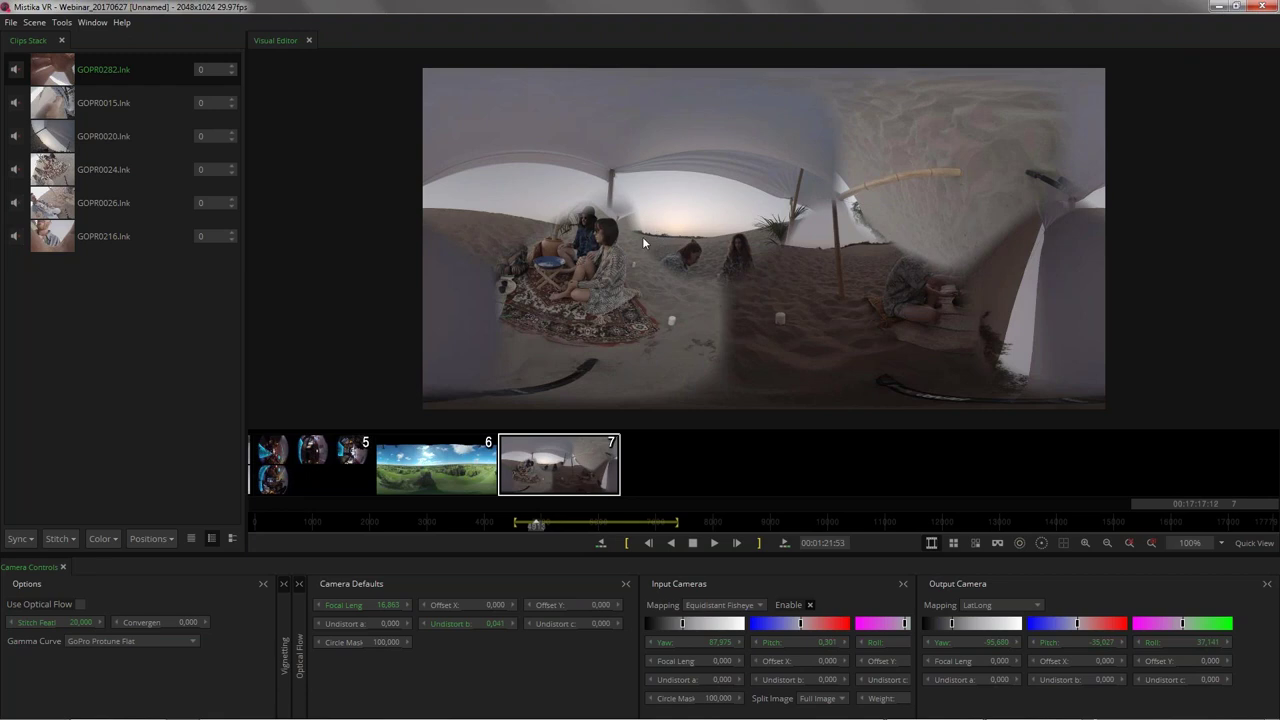
click(1041, 543)
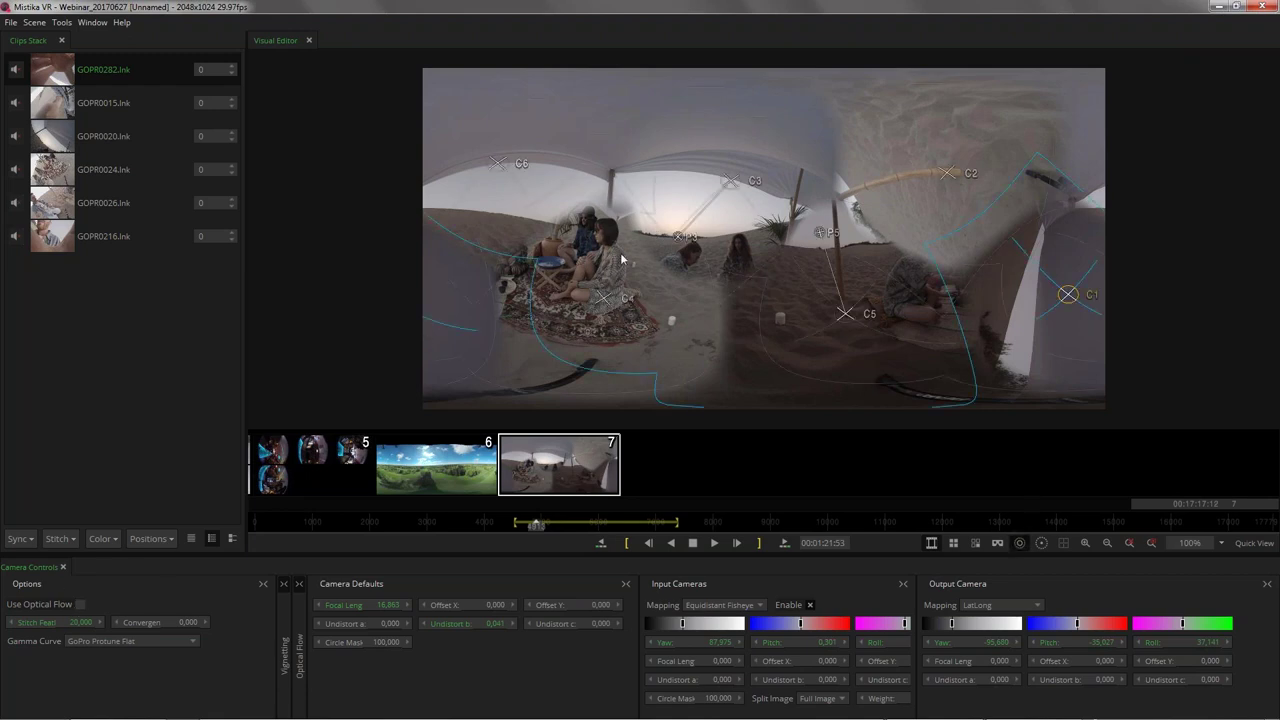
click(604, 298)
drag(846, 316, 852, 319)
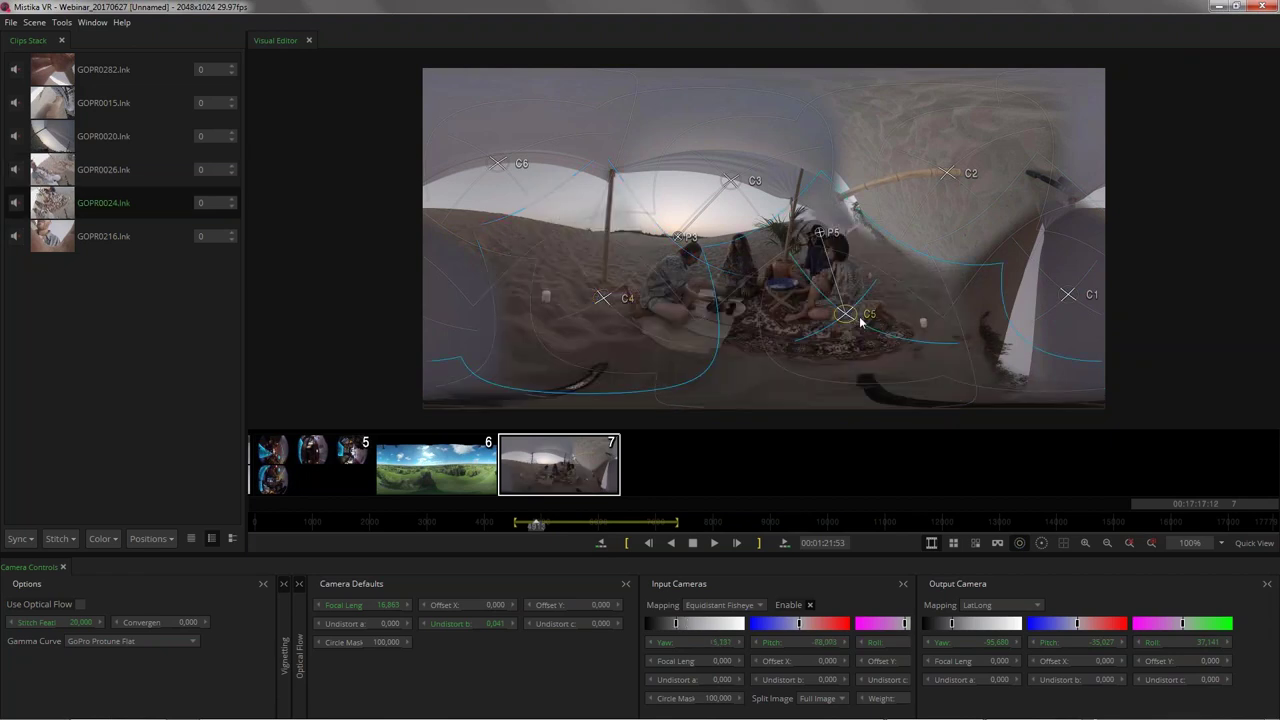
click(950, 175)
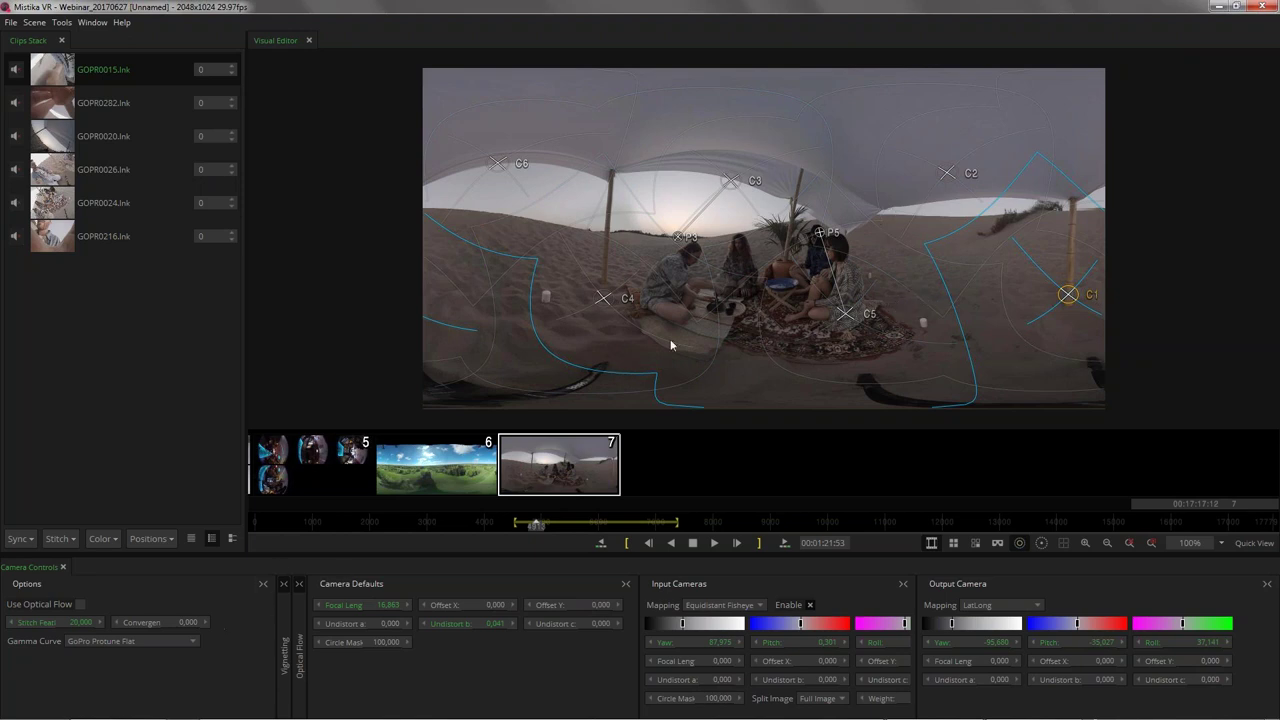
scroll(671, 345, up, 3)
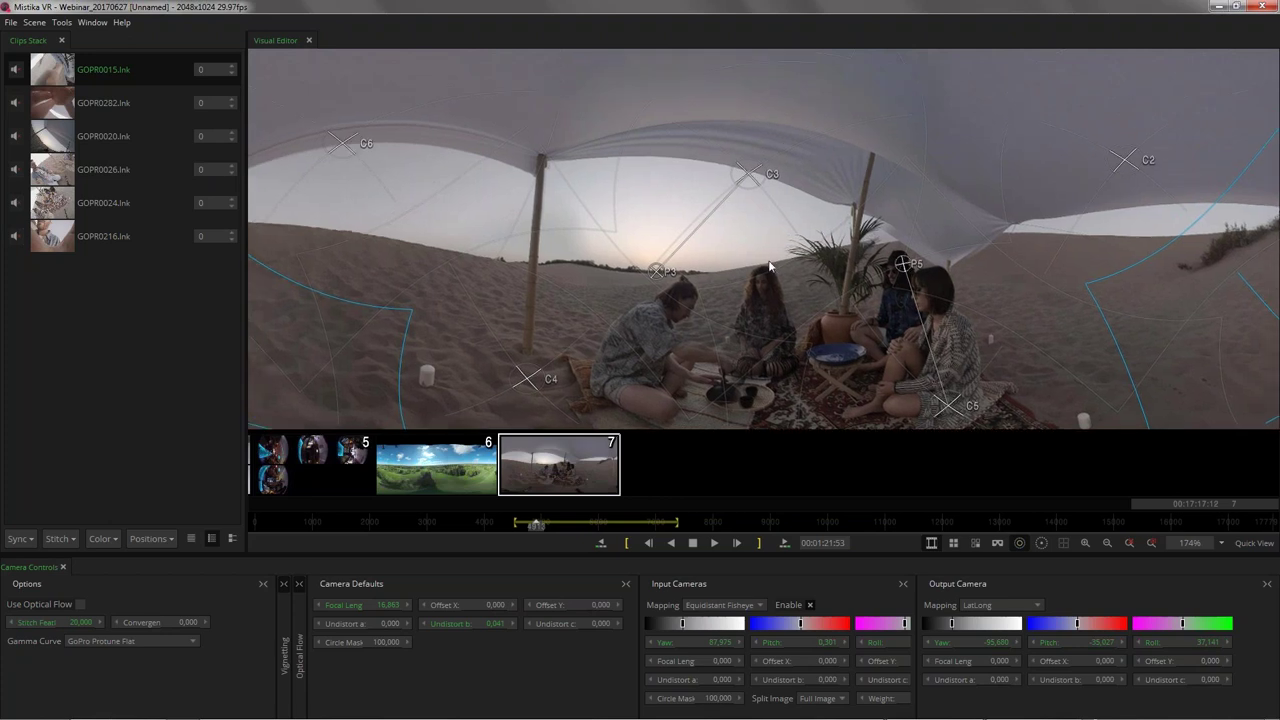
Step: Sweep Convergence up to 1.000, down, and up again until the beach seams align
drag(193, 625, 250, 624)
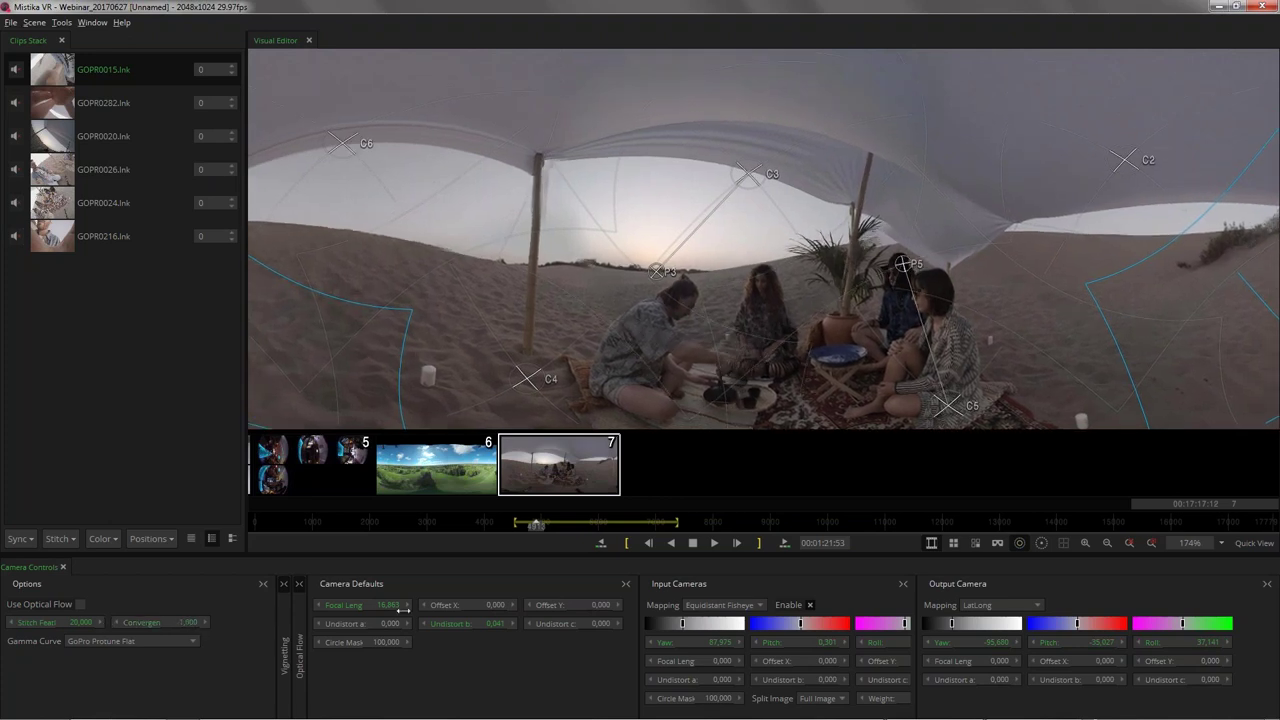
drag(208, 623, 132, 630)
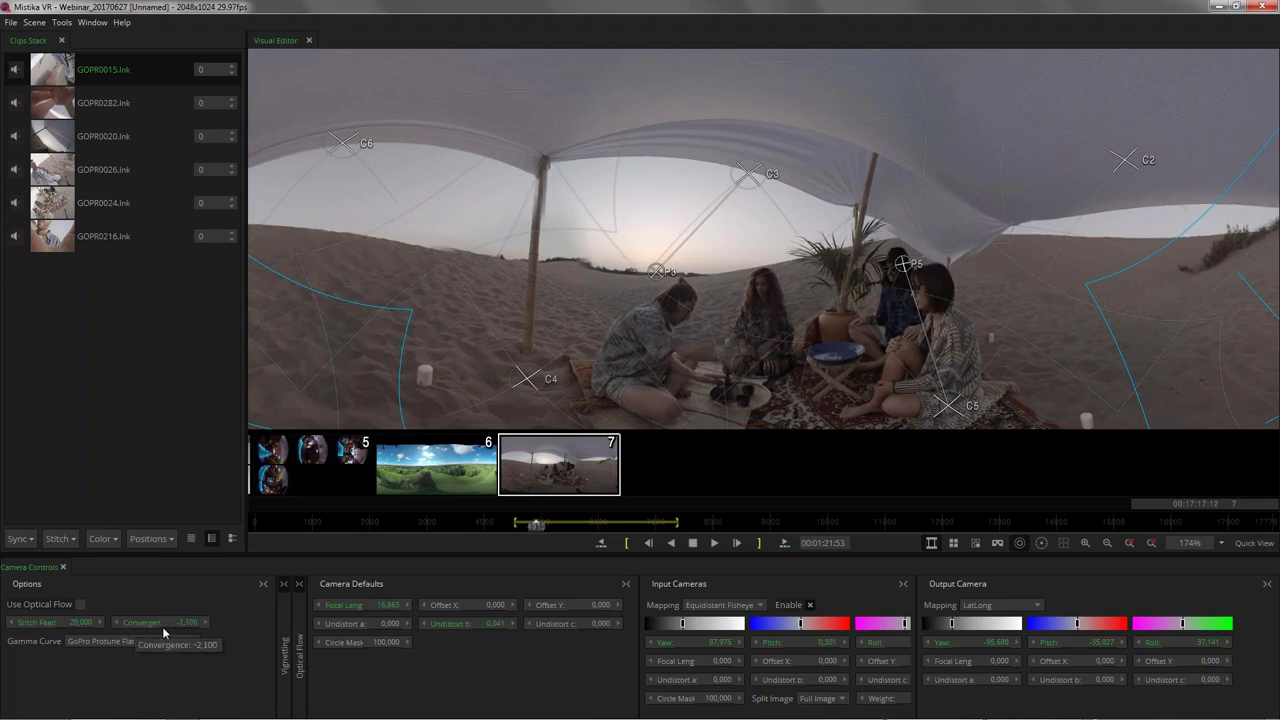
drag(189, 627, 340, 620)
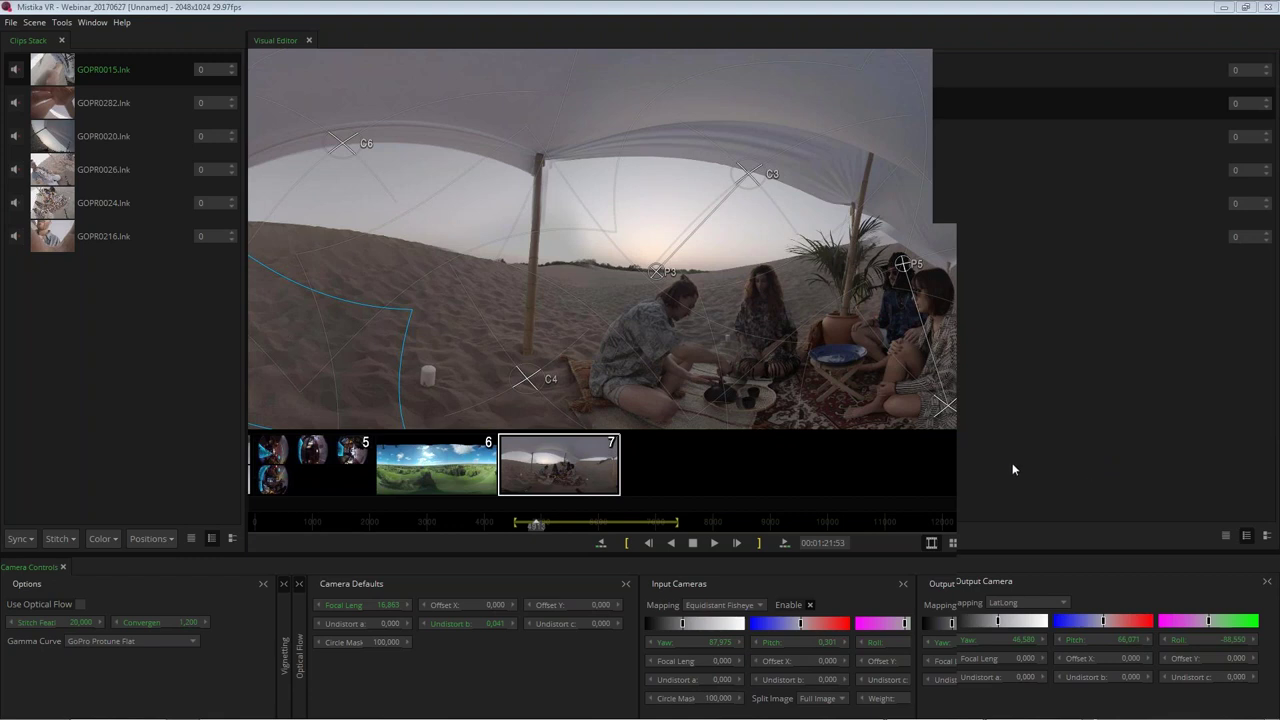
Step: Accept the save prompt from File > Load Sequence, save the reel as 01.vrenv, and cancel loading
click(12, 23)
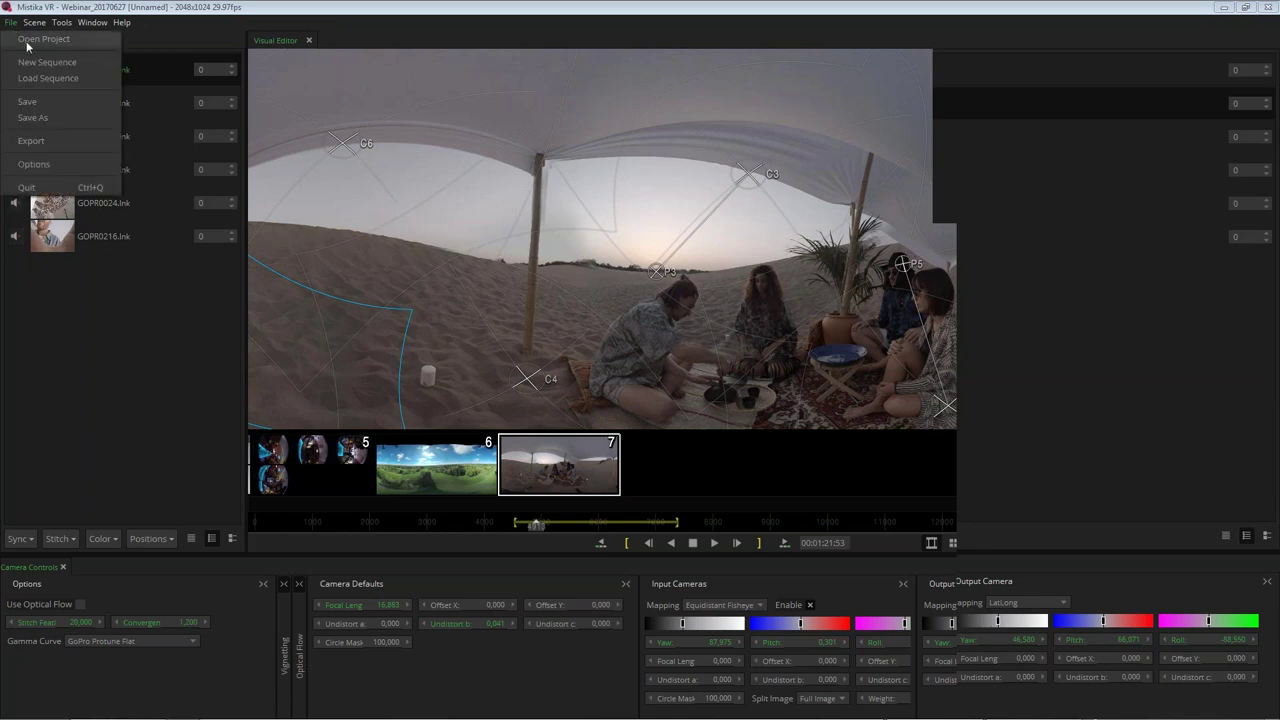
click(61, 80)
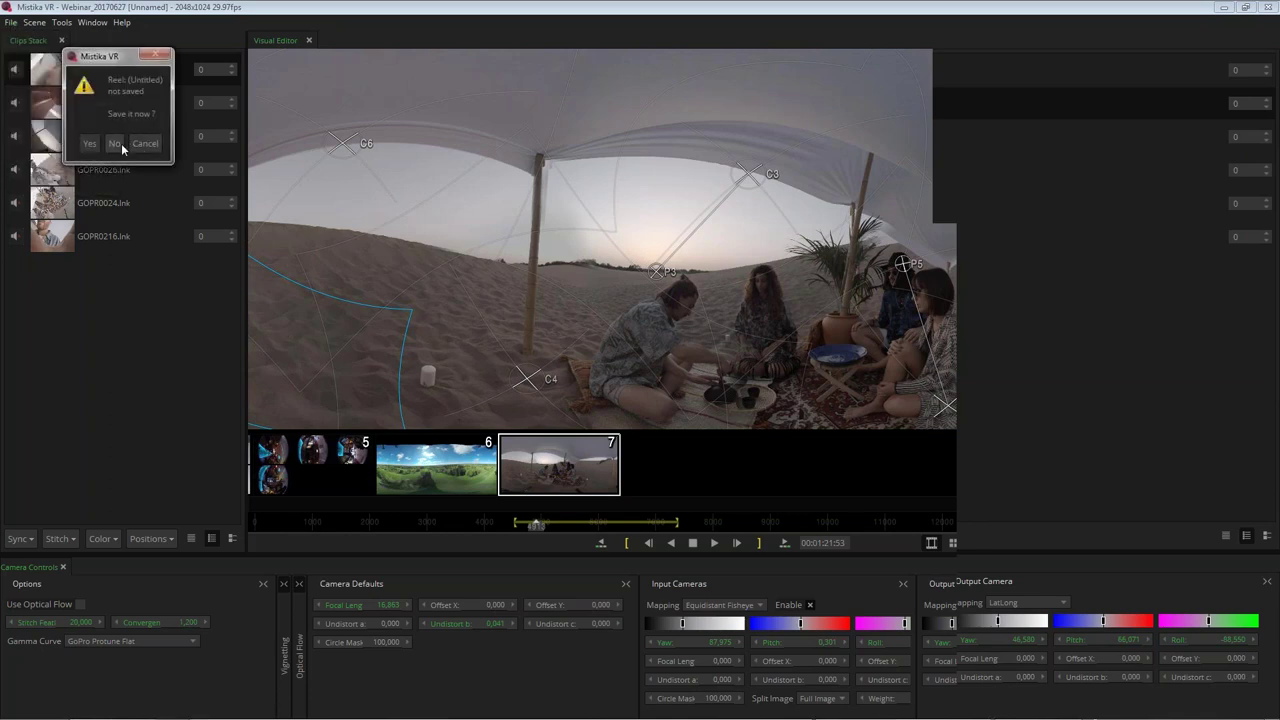
click(90, 144)
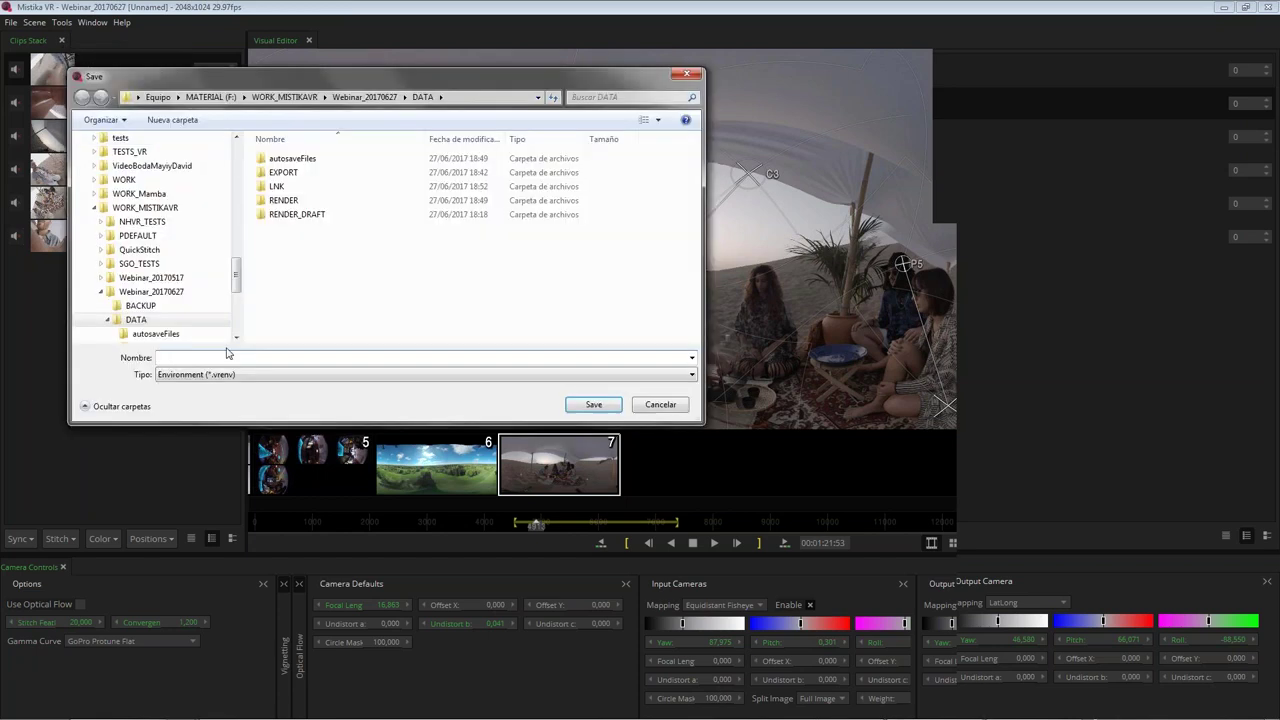
text(01)
click(586, 404)
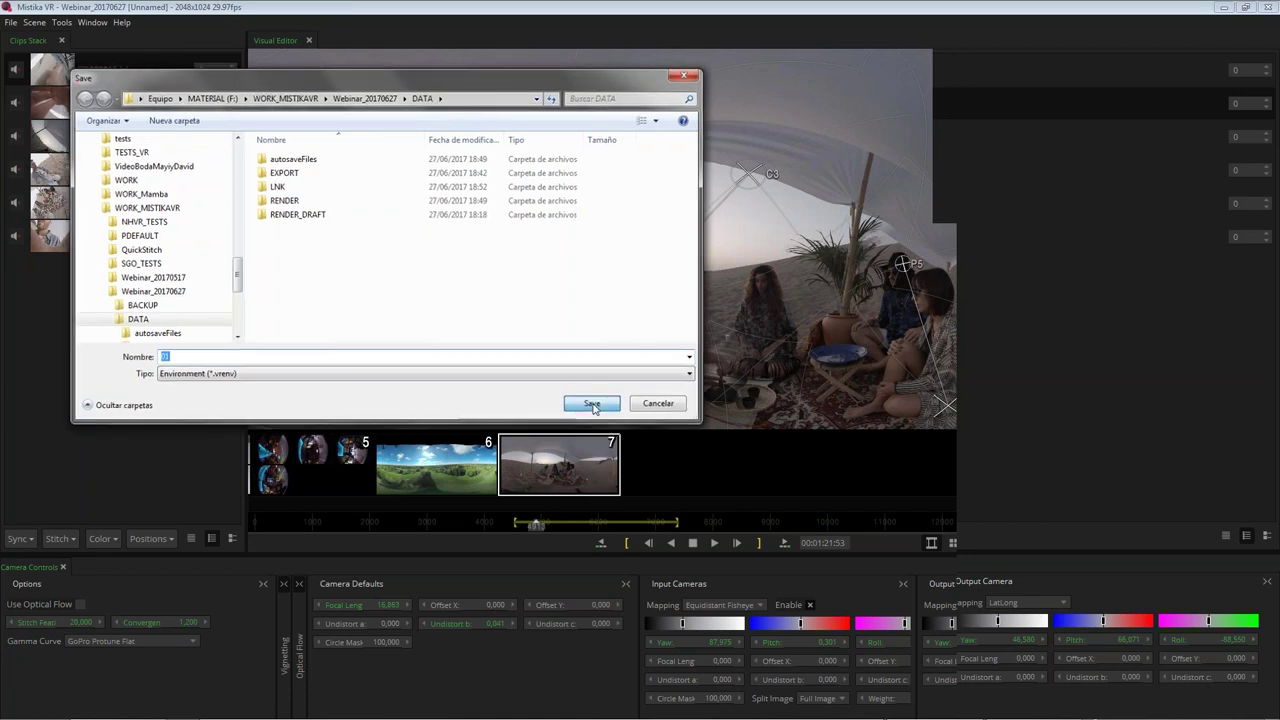
click(660, 404)
click(11, 24)
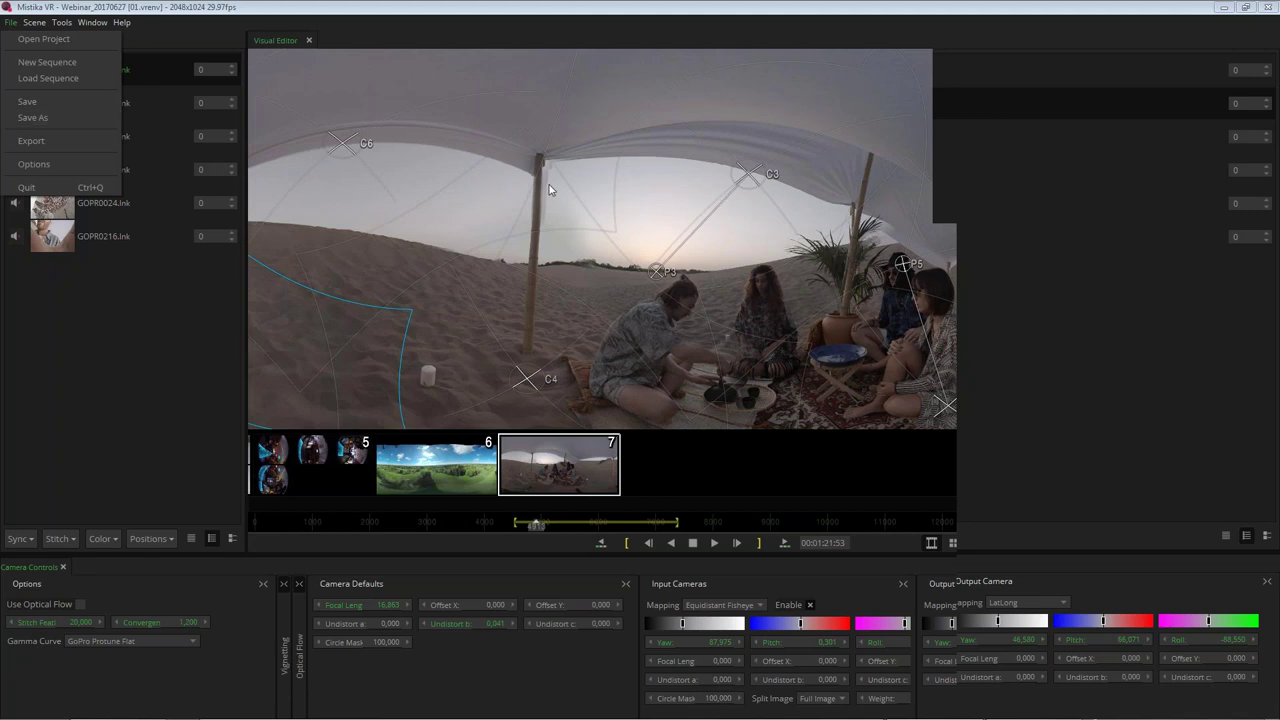
click(65, 80)
click(165, 177)
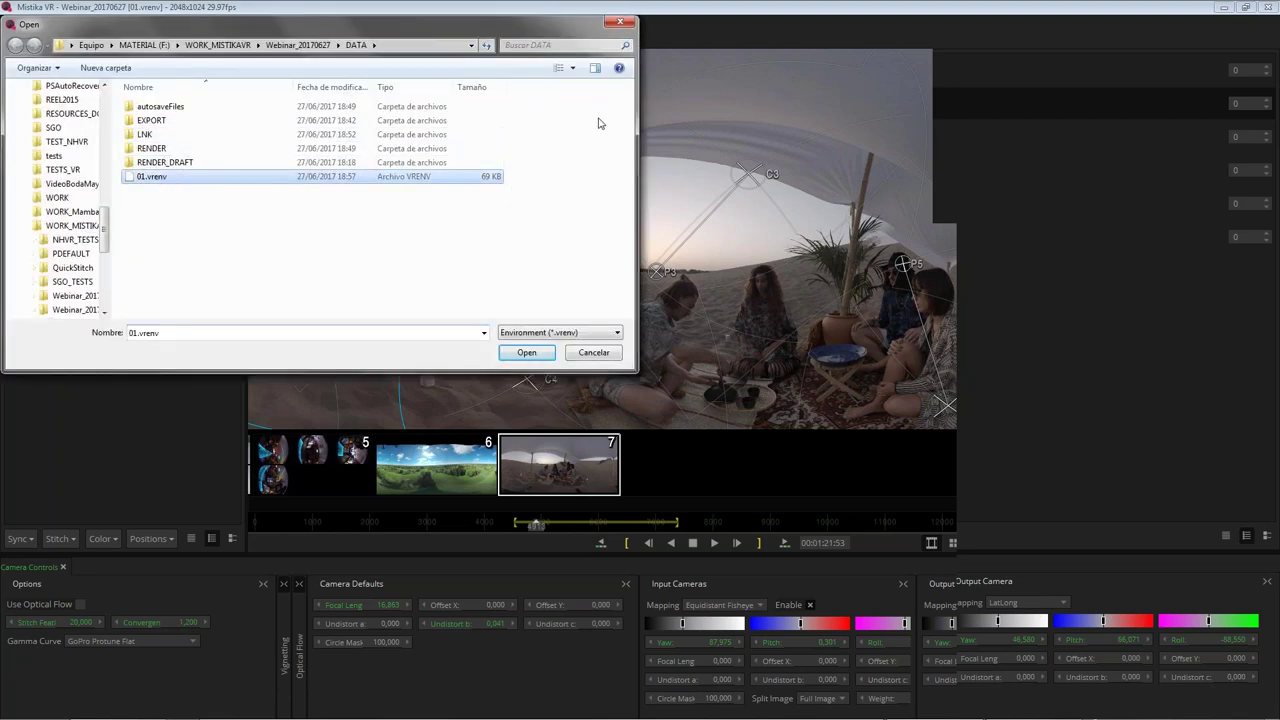
drag(571, 27, 626, 48)
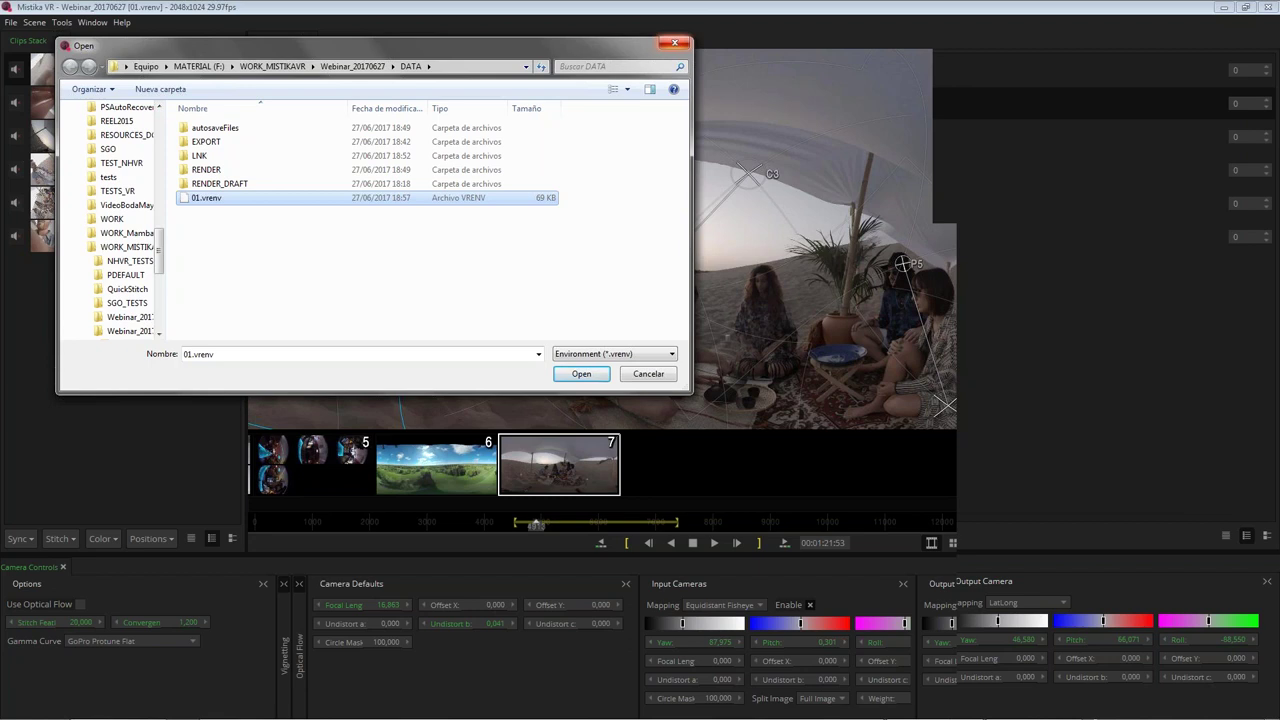
click(674, 44)
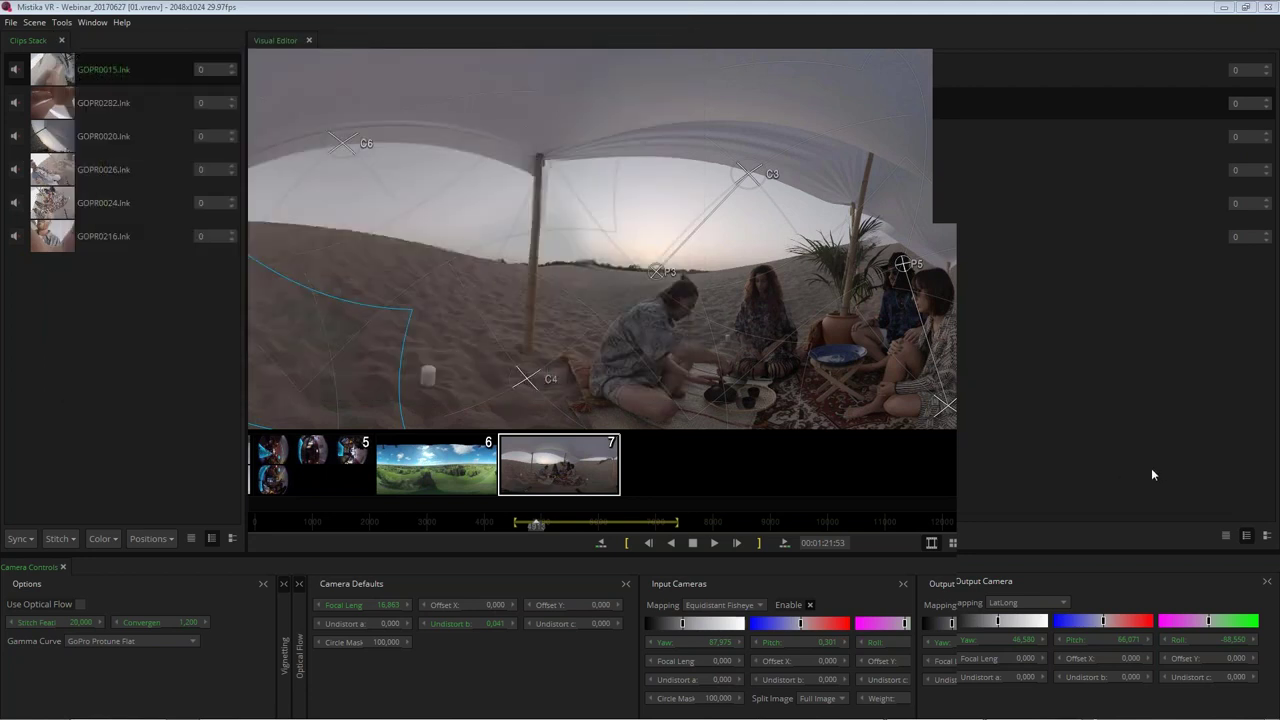
Step: Expand the Optical Flow settings and set Range to Larger after trying Large and Even Larger
click(300, 640)
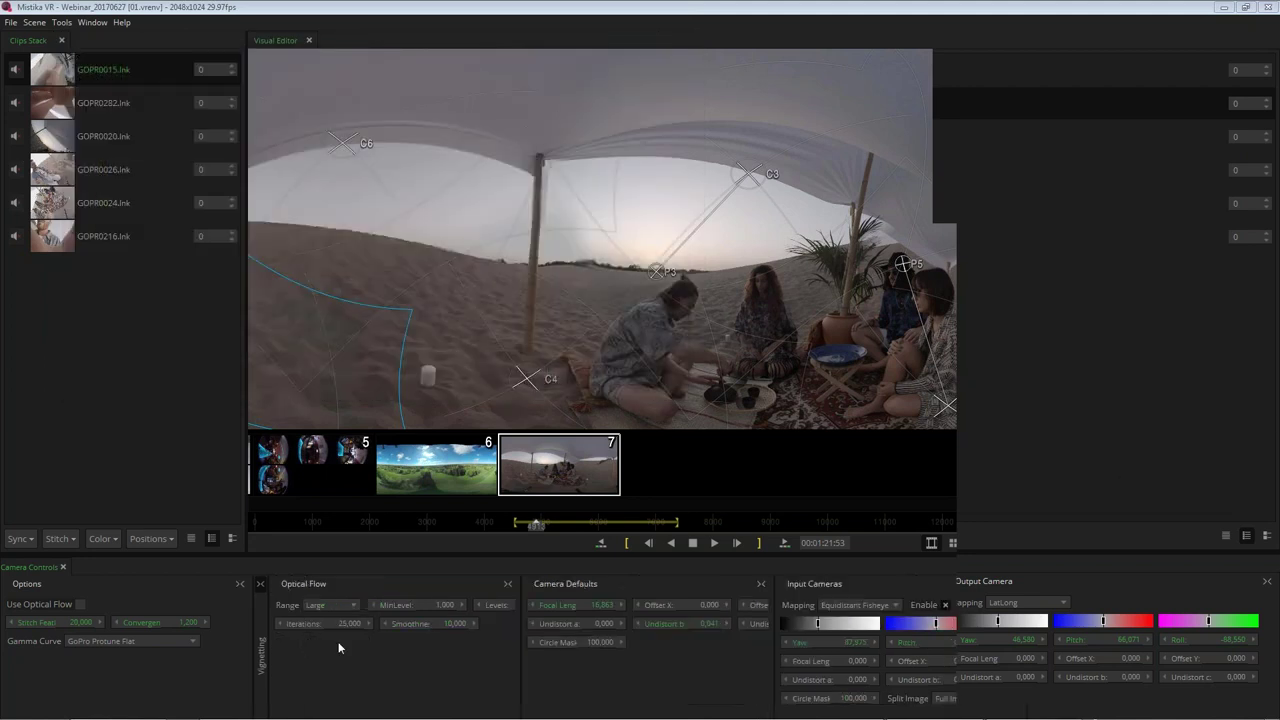
drag(520, 618, 582, 618)
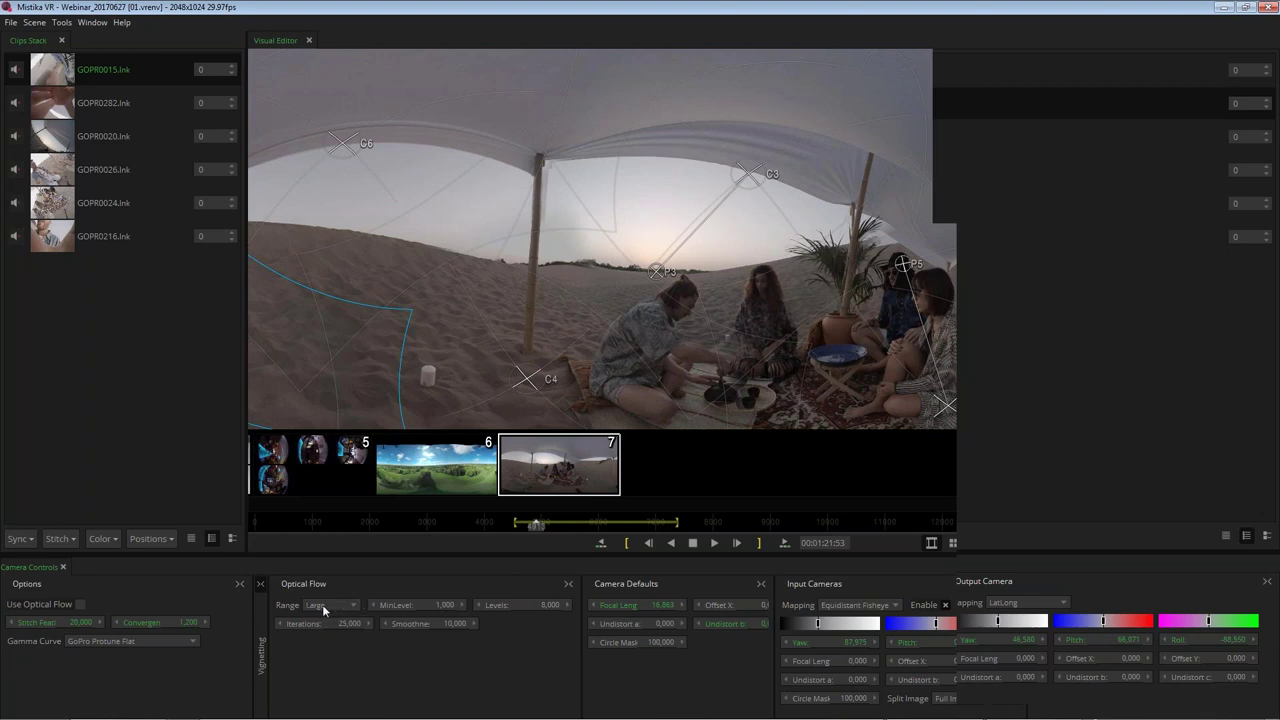
click(1261, 633)
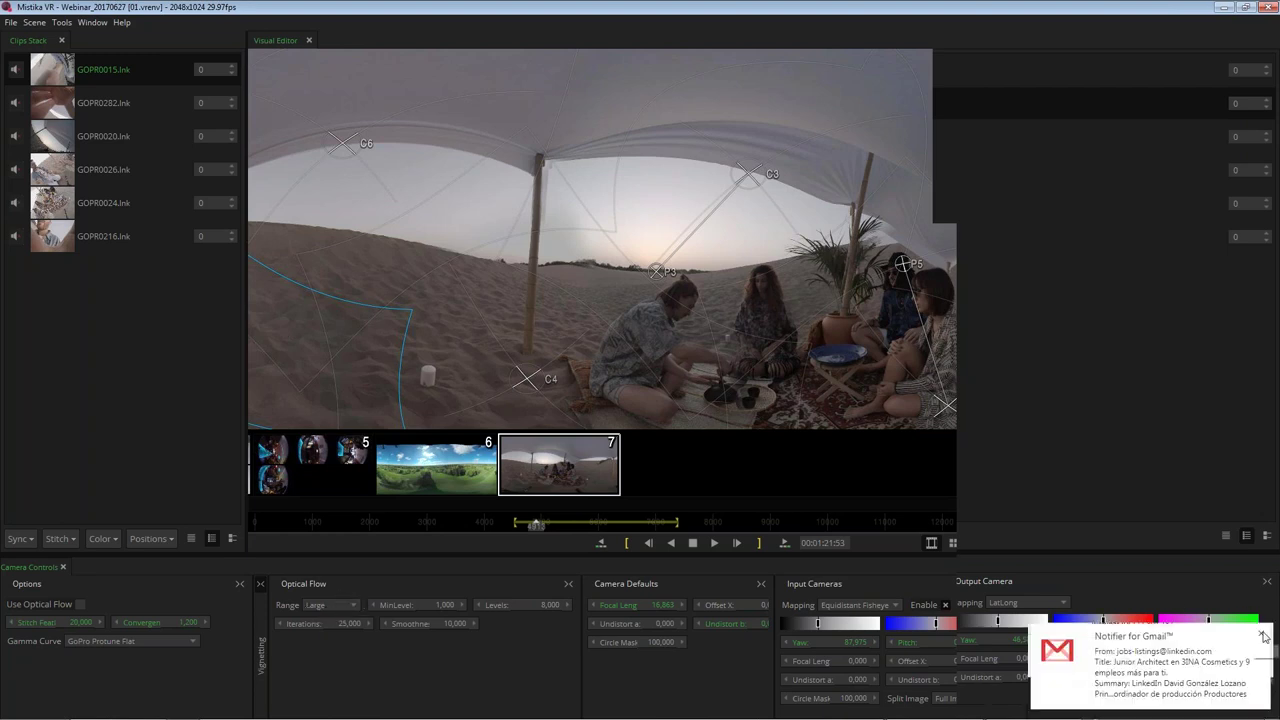
click(320, 606)
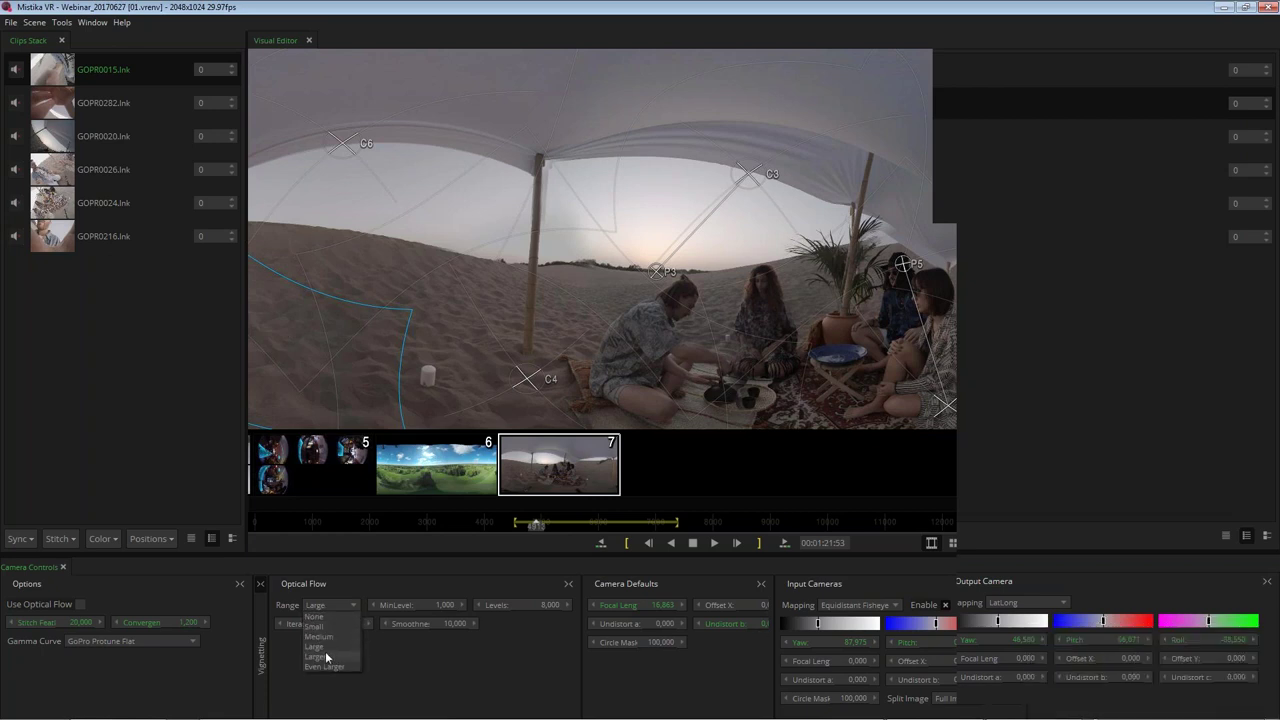
click(428, 685)
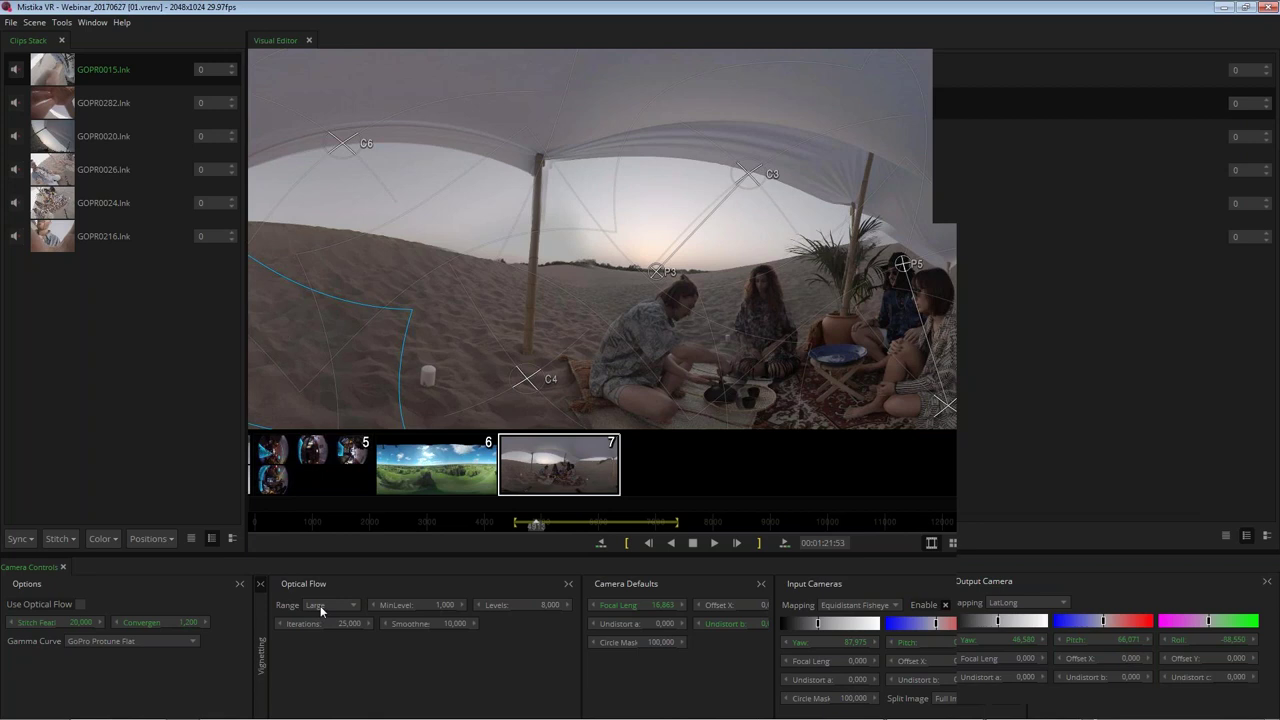
click(320, 605)
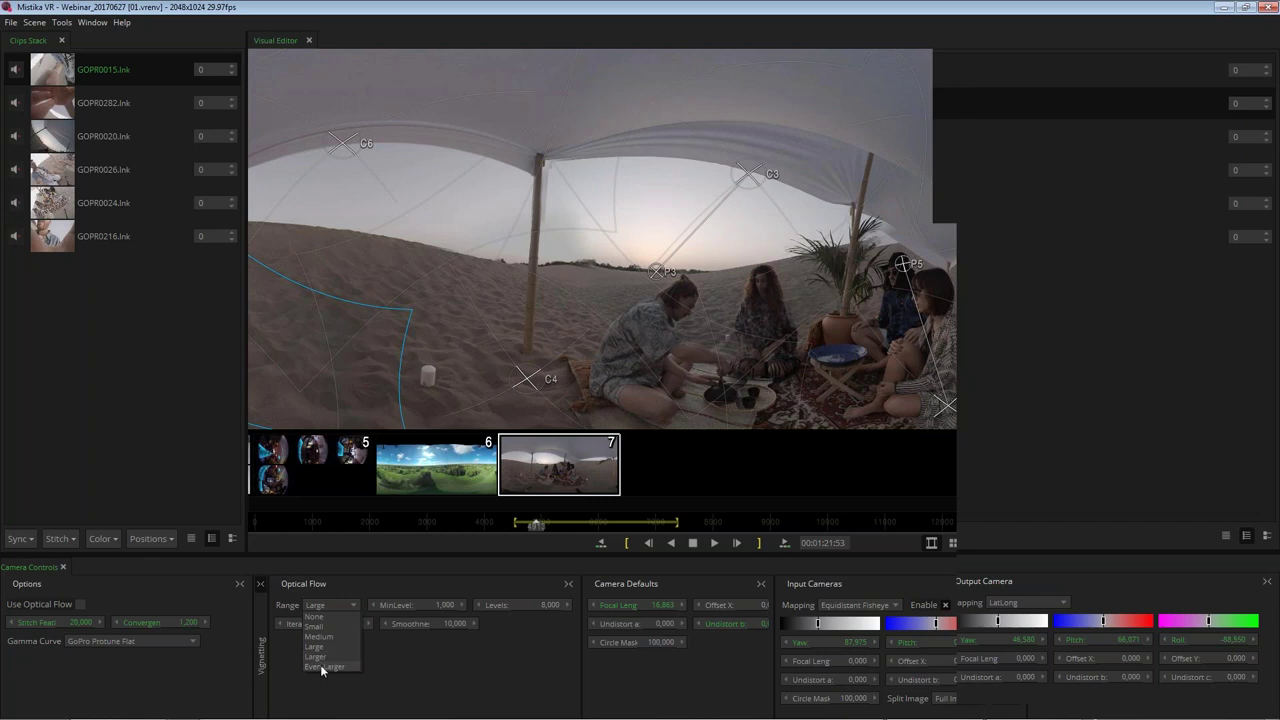
click(322, 667)
click(323, 605)
click(318, 657)
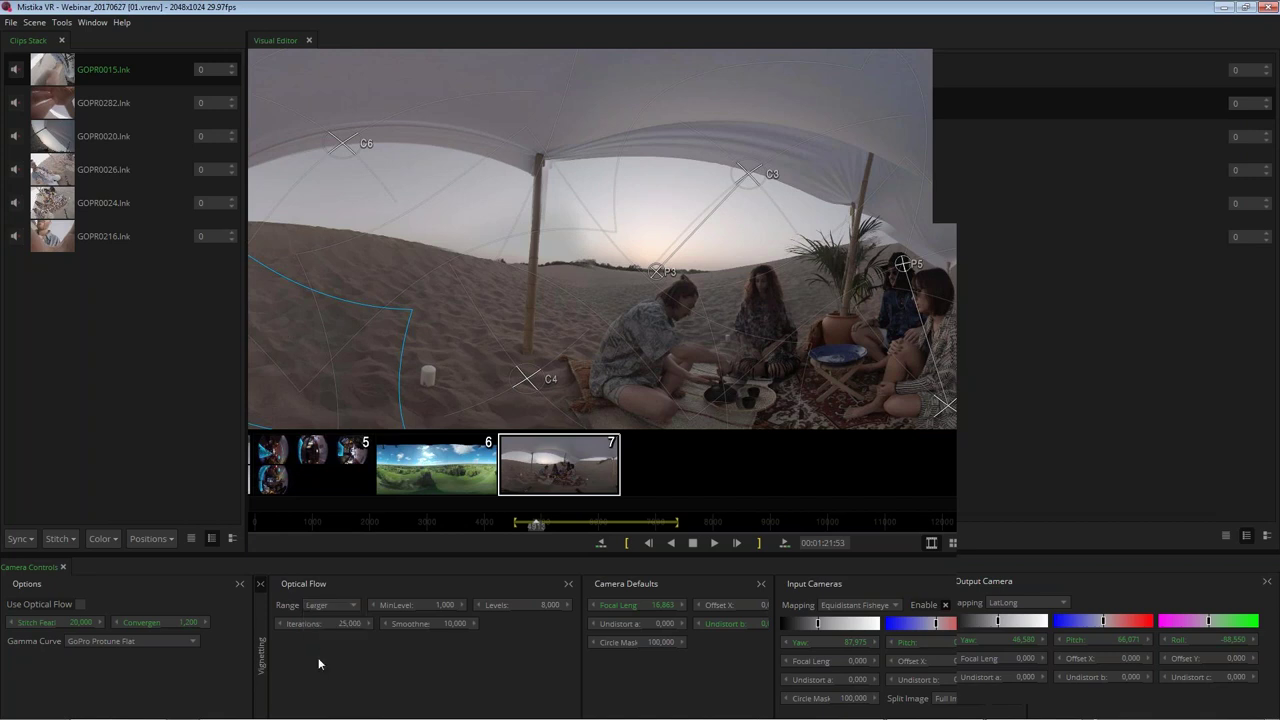
click(330, 606)
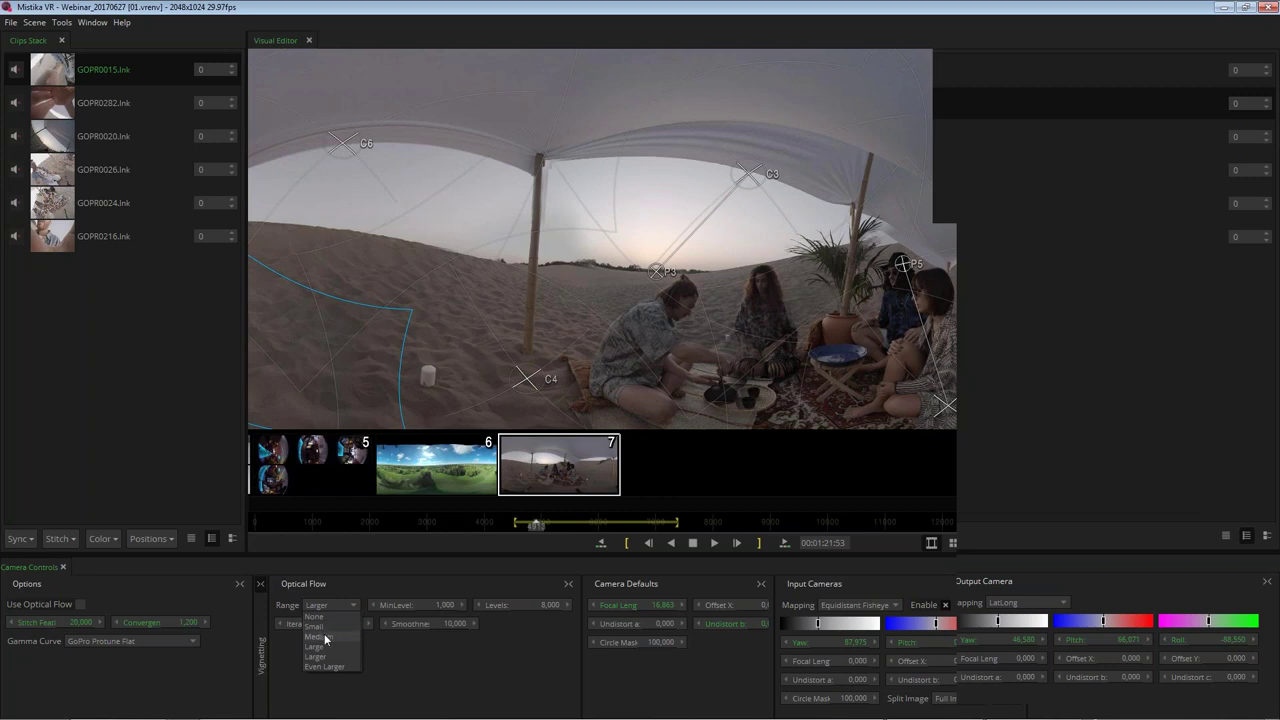
click(332, 605)
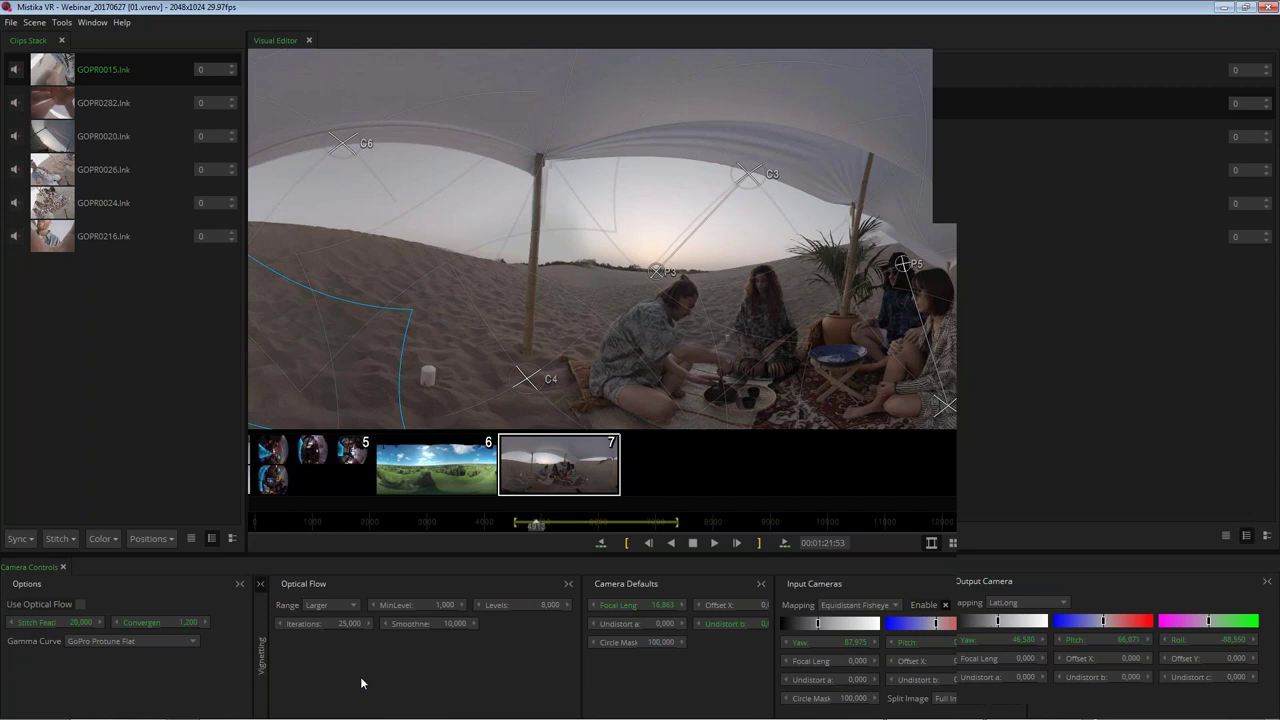
click(345, 626)
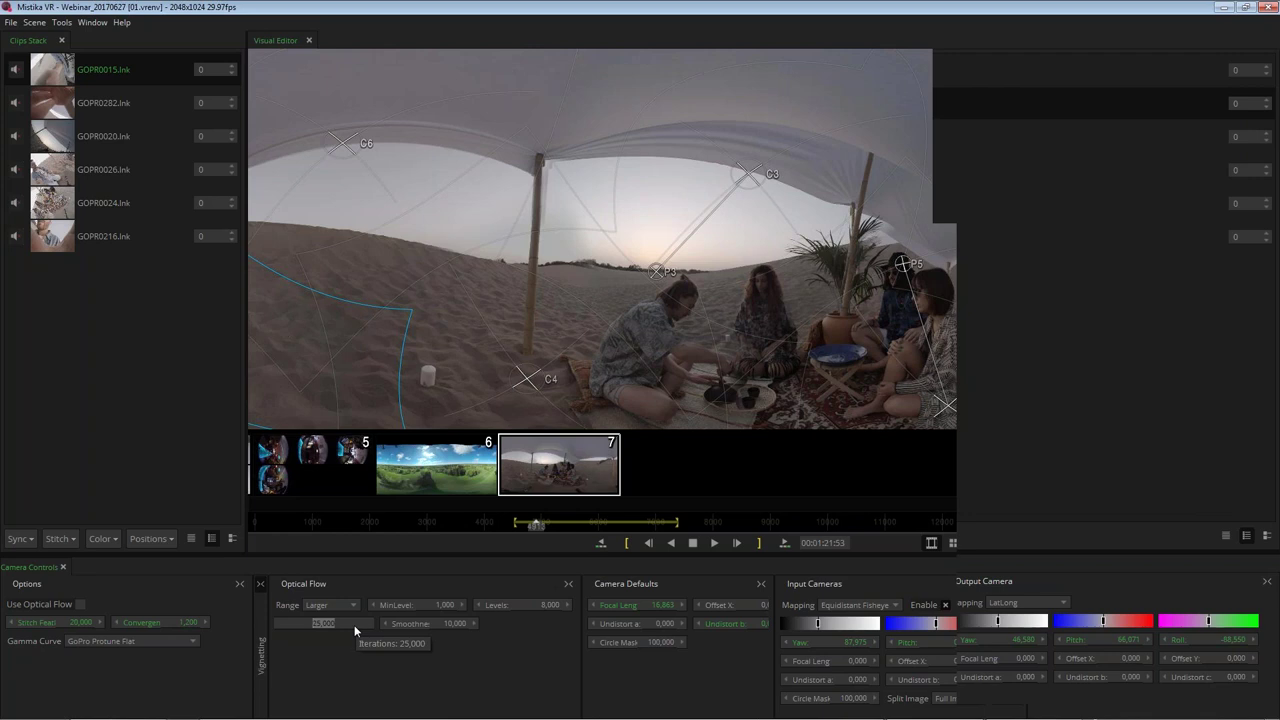
key(Return)
double_click(349, 622)
key(Return)
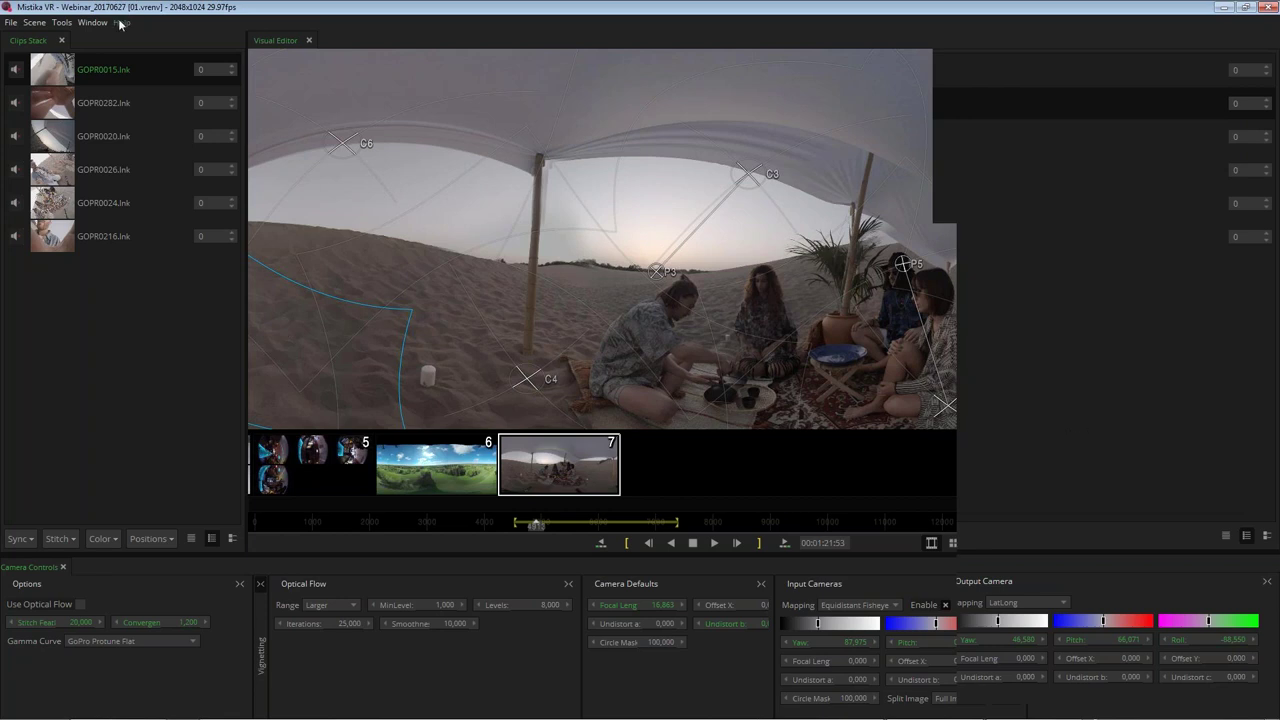
Step: Open Project Manager and confirm the project's video format stays 2048x1024, closing settings unchanged
click(11, 22)
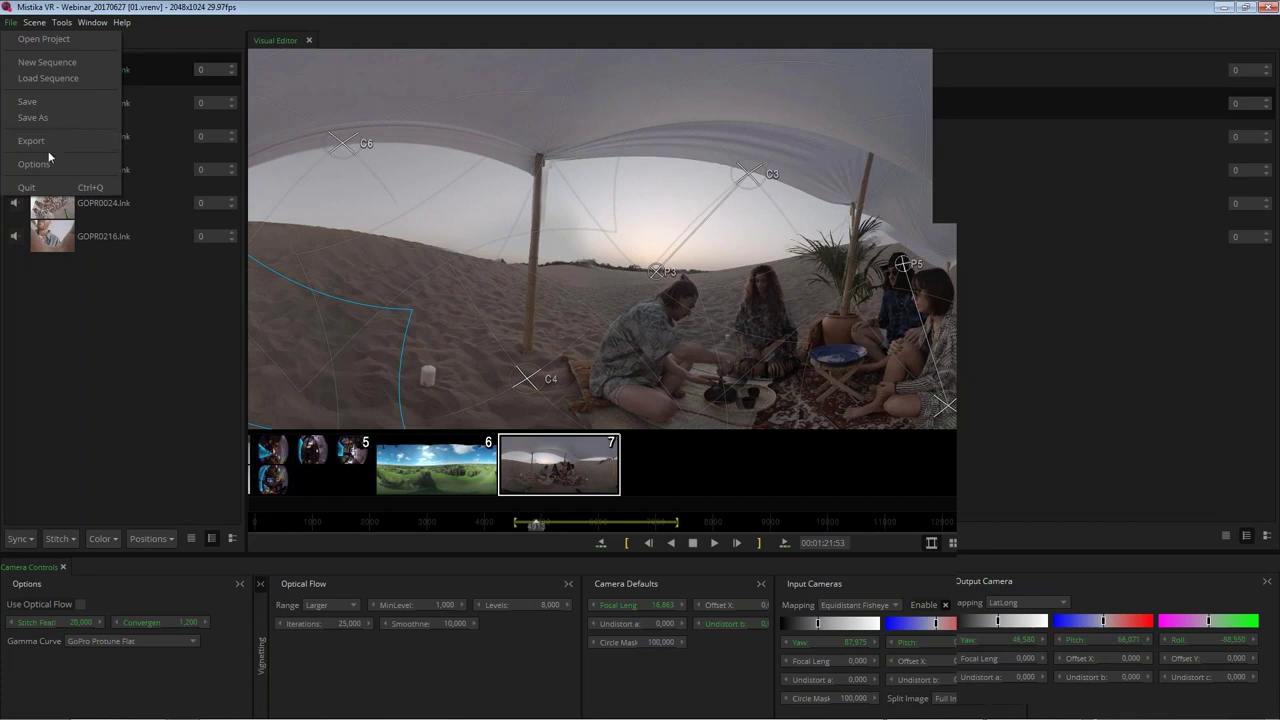
click(32, 40)
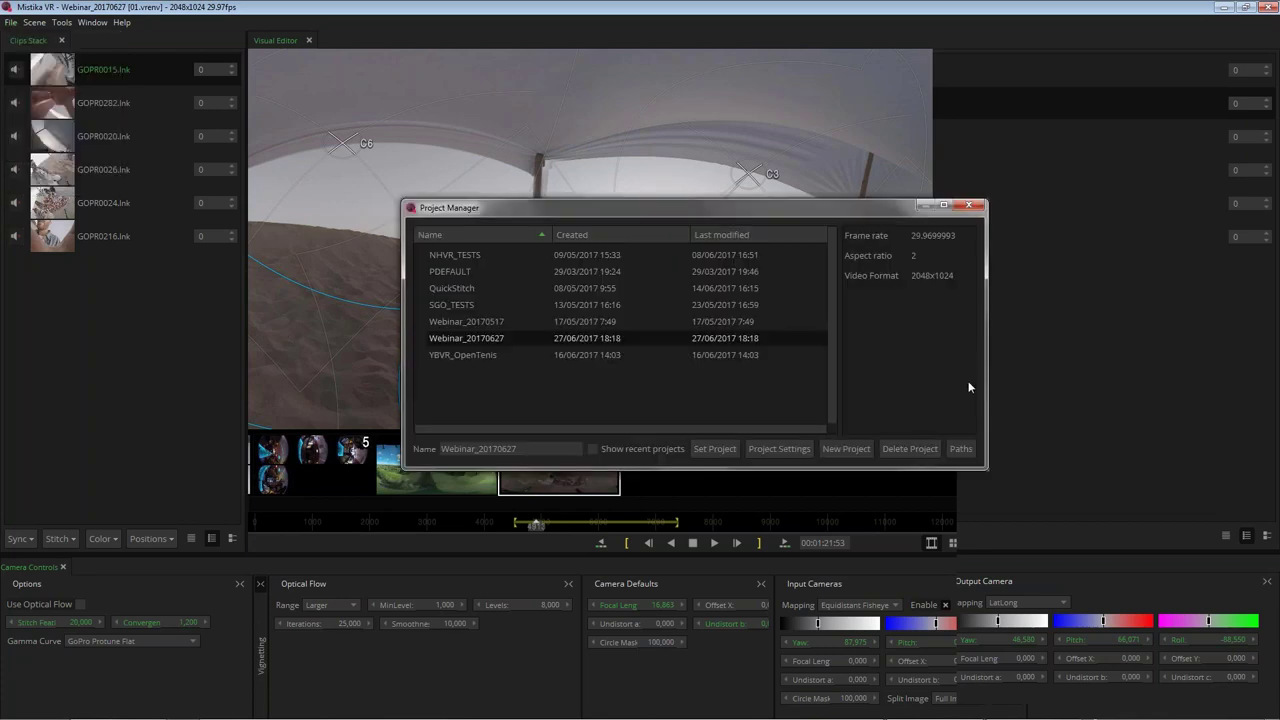
click(775, 448)
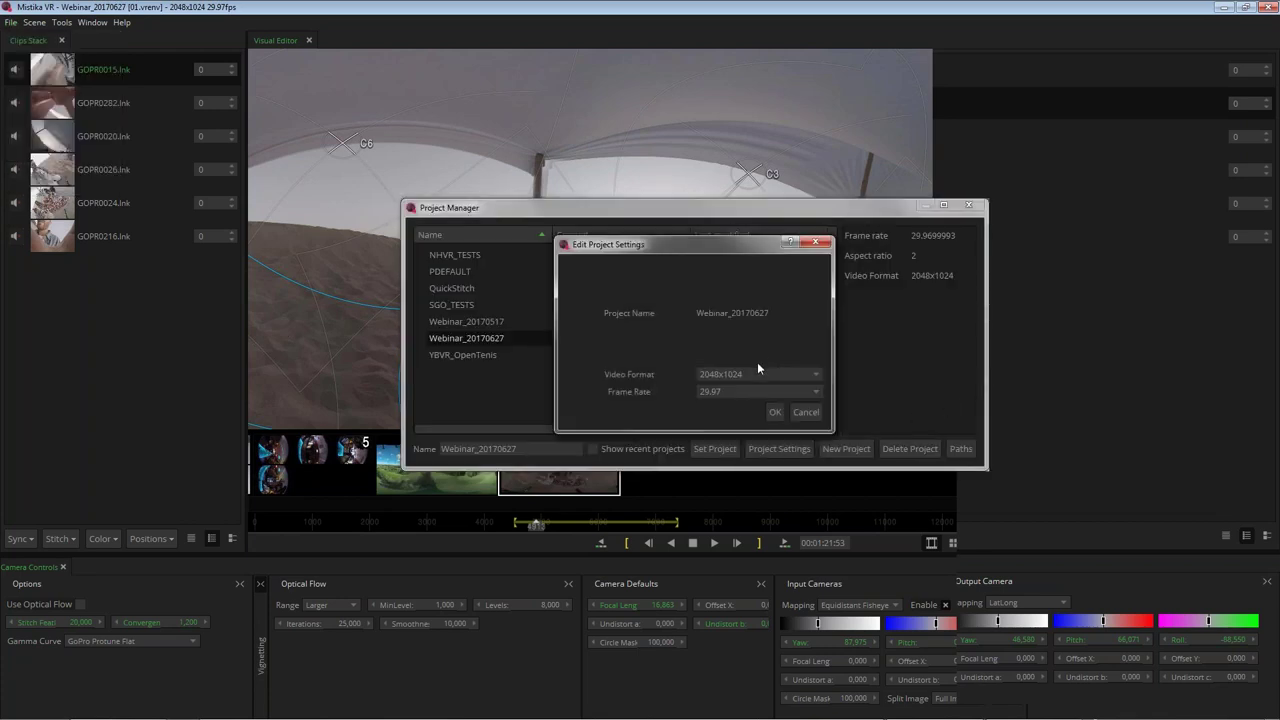
click(737, 374)
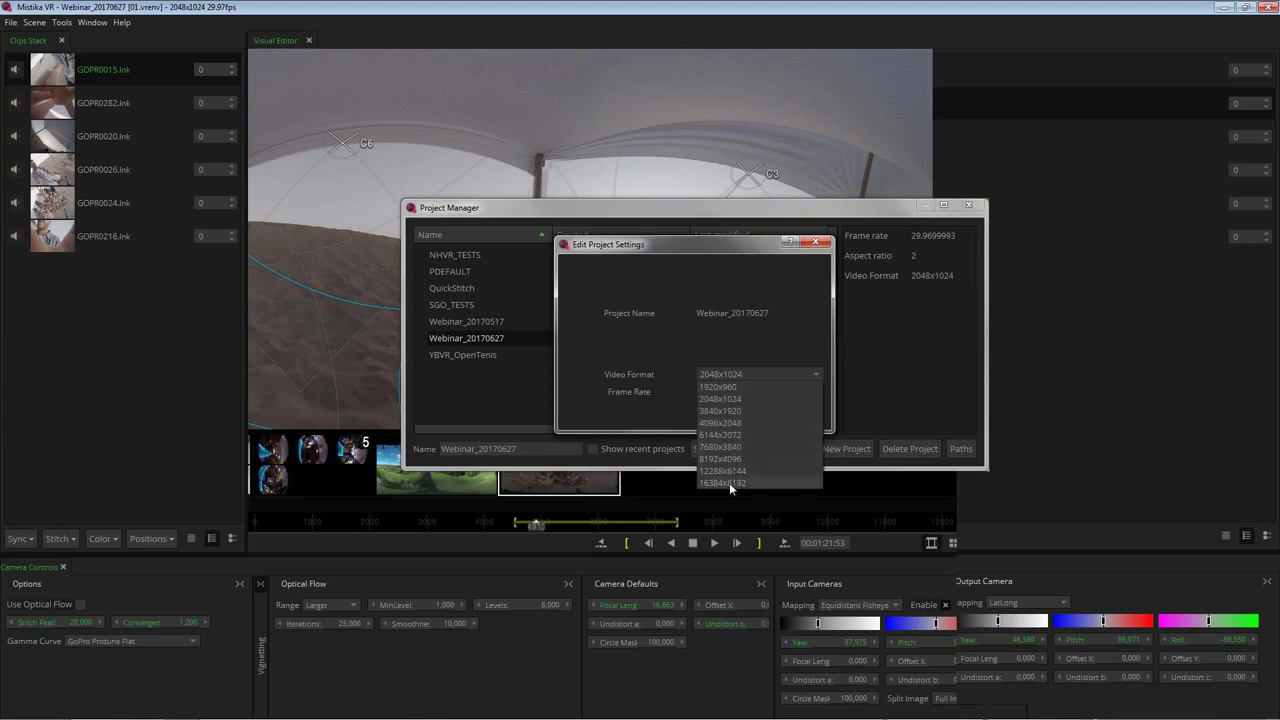
click(744, 242)
drag(727, 246, 698, 252)
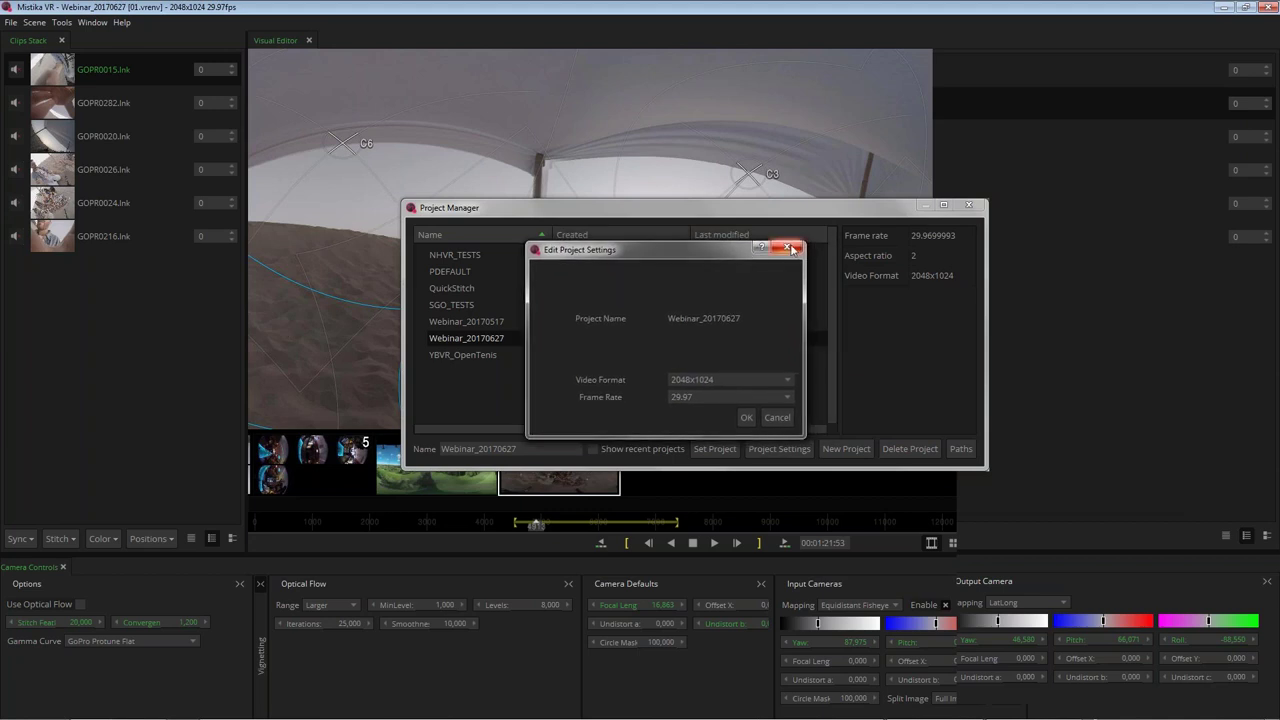
click(788, 248)
drag(860, 211, 846, 210)
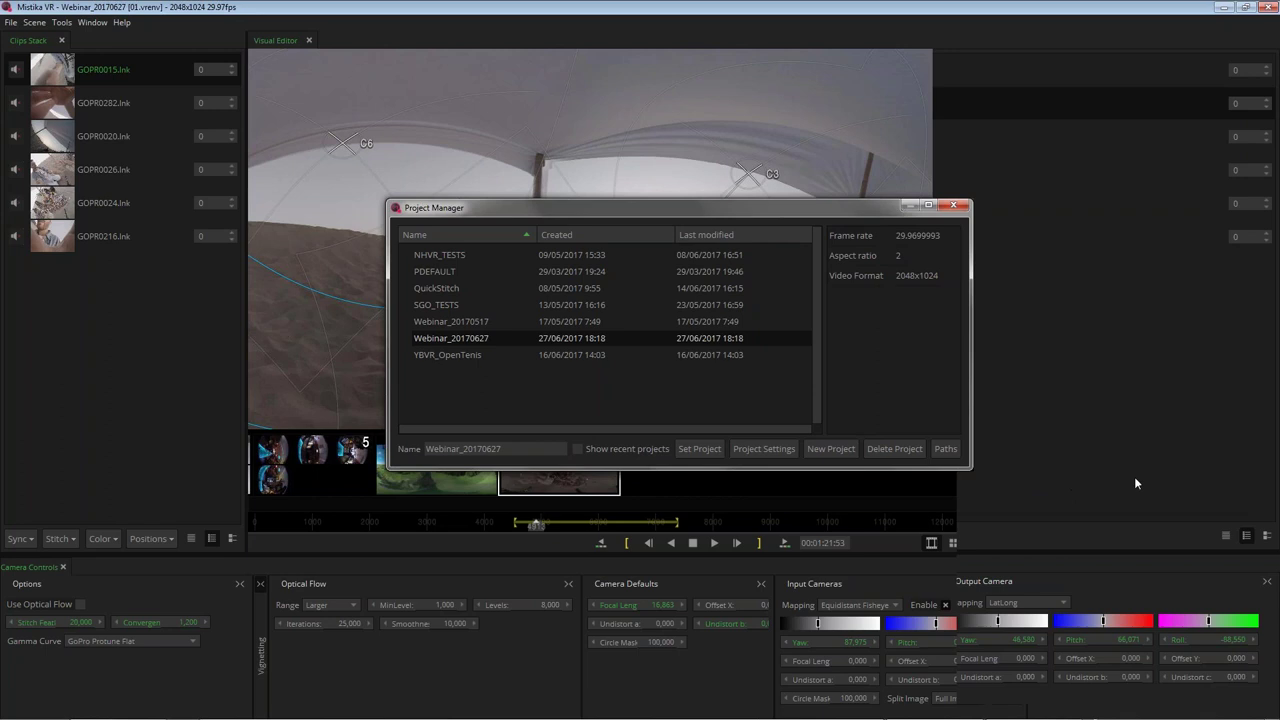
Step: Nudge the Project Manager window around while presenting, then close it
drag(836, 206, 810, 207)
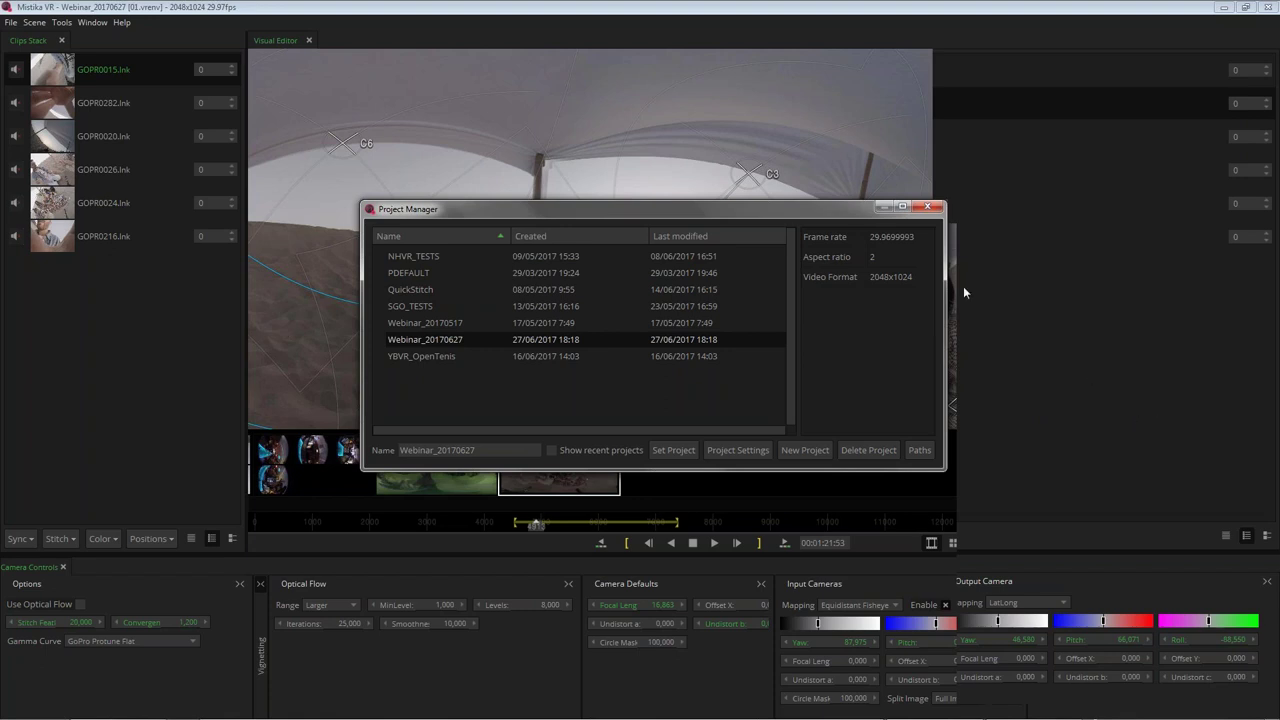
drag(807, 215, 791, 186)
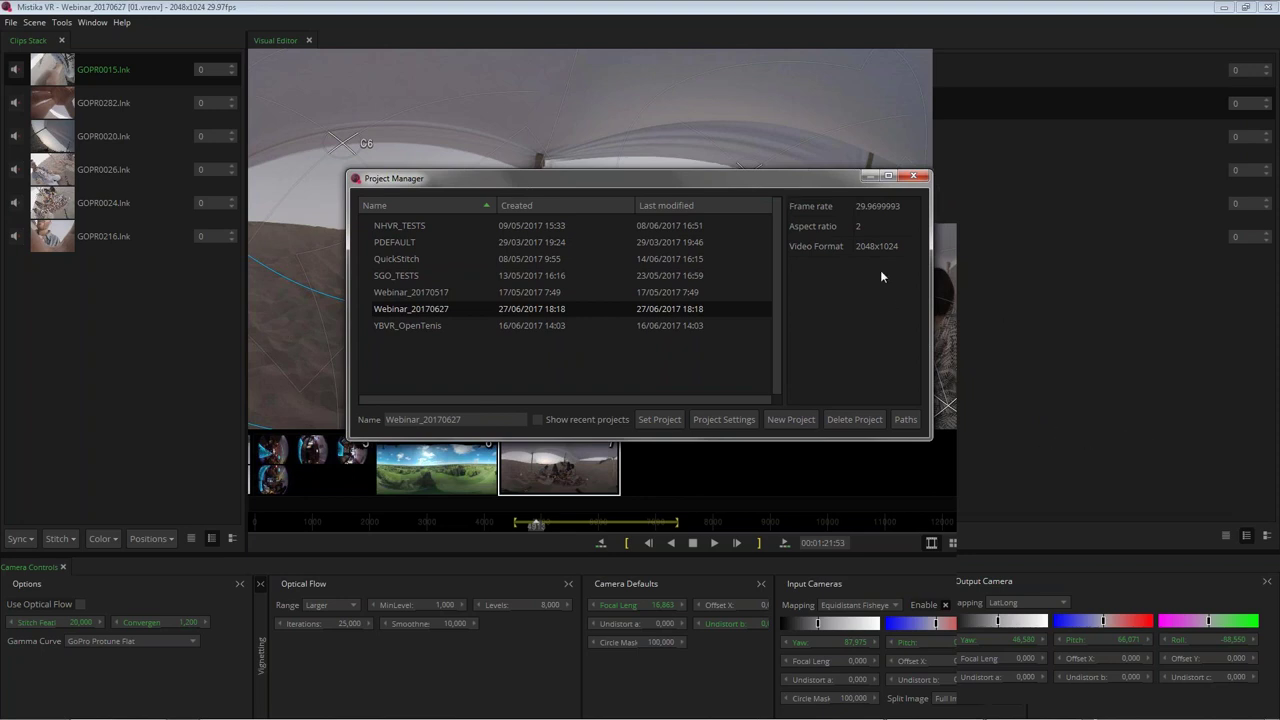
drag(784, 188, 784, 201)
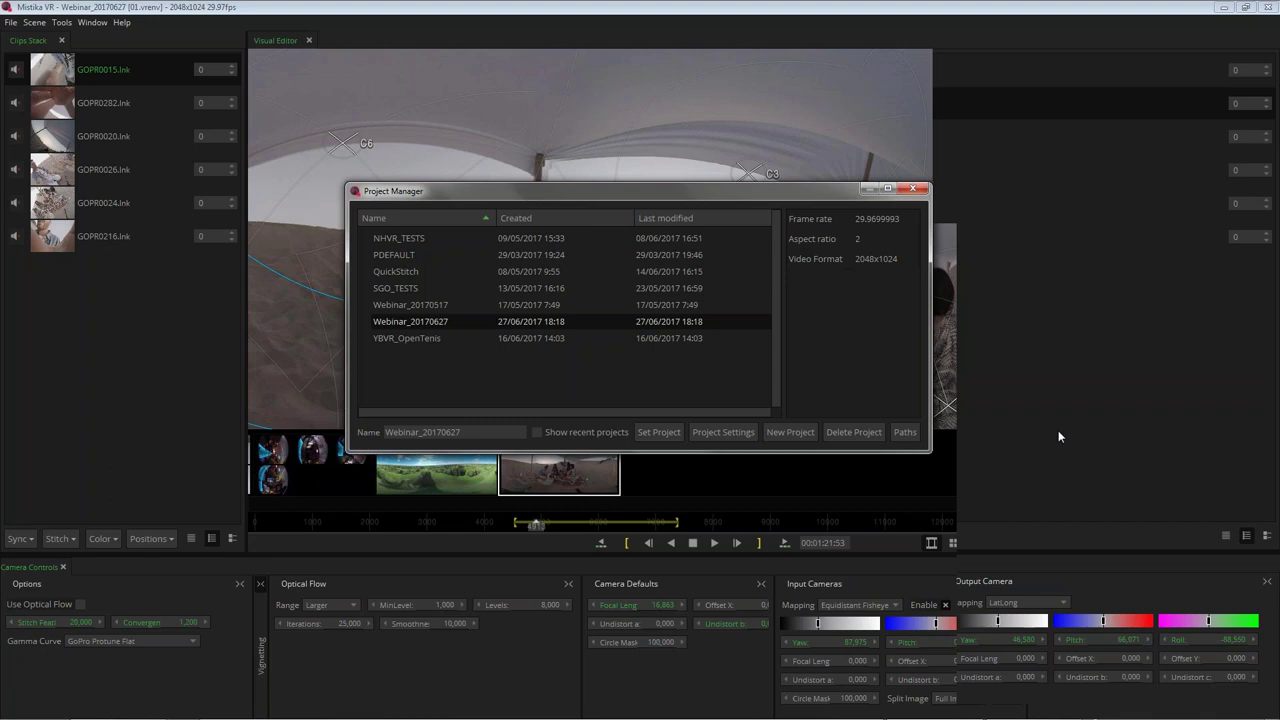
drag(779, 197, 779, 209)
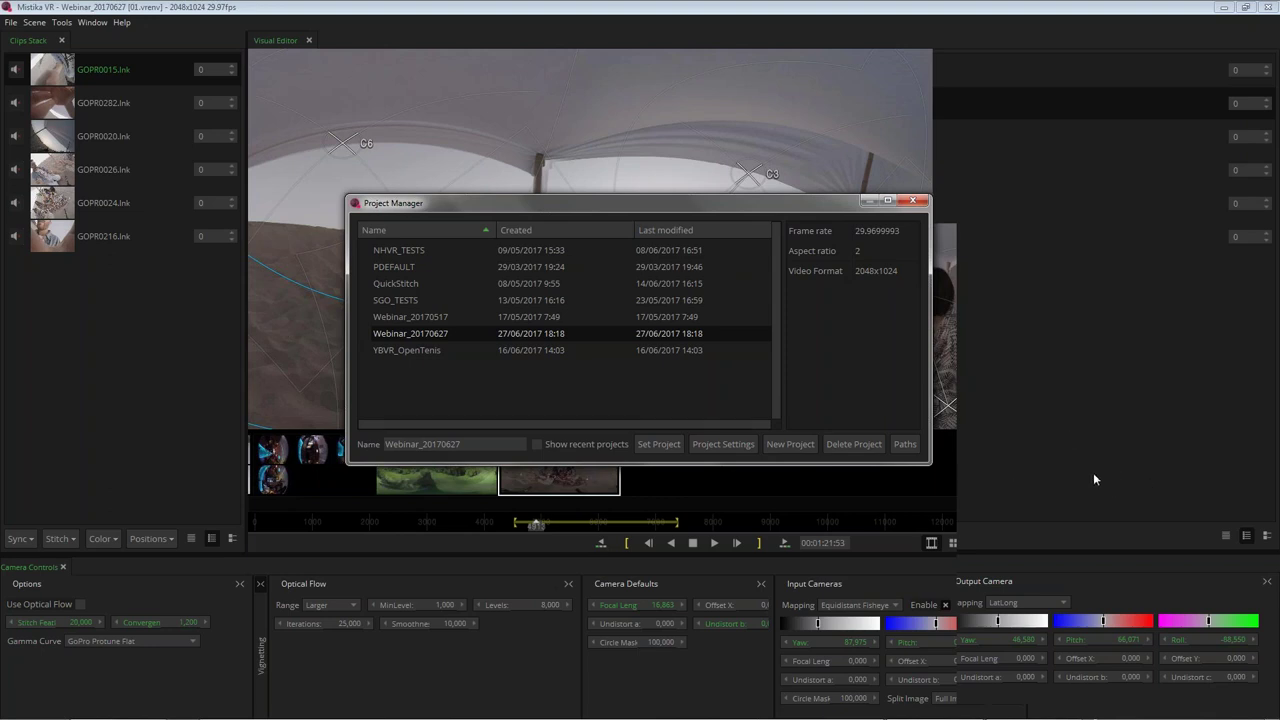
drag(769, 211, 766, 203)
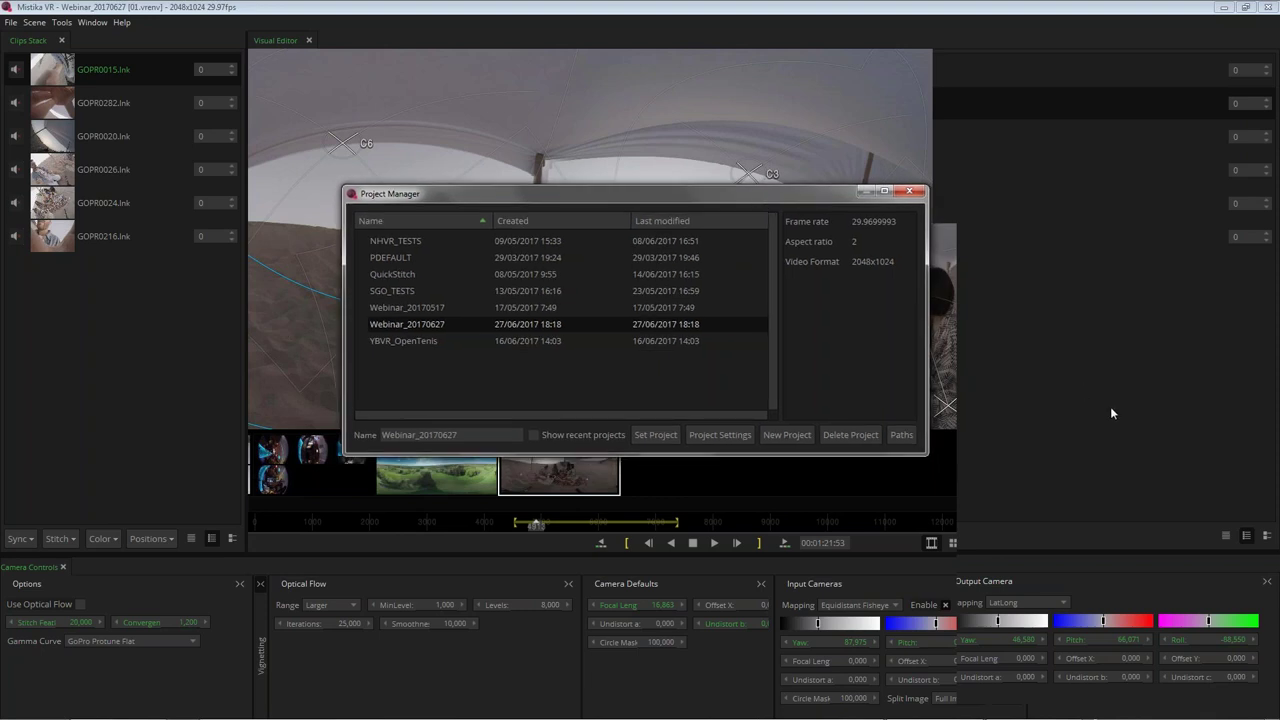
drag(799, 198, 805, 208)
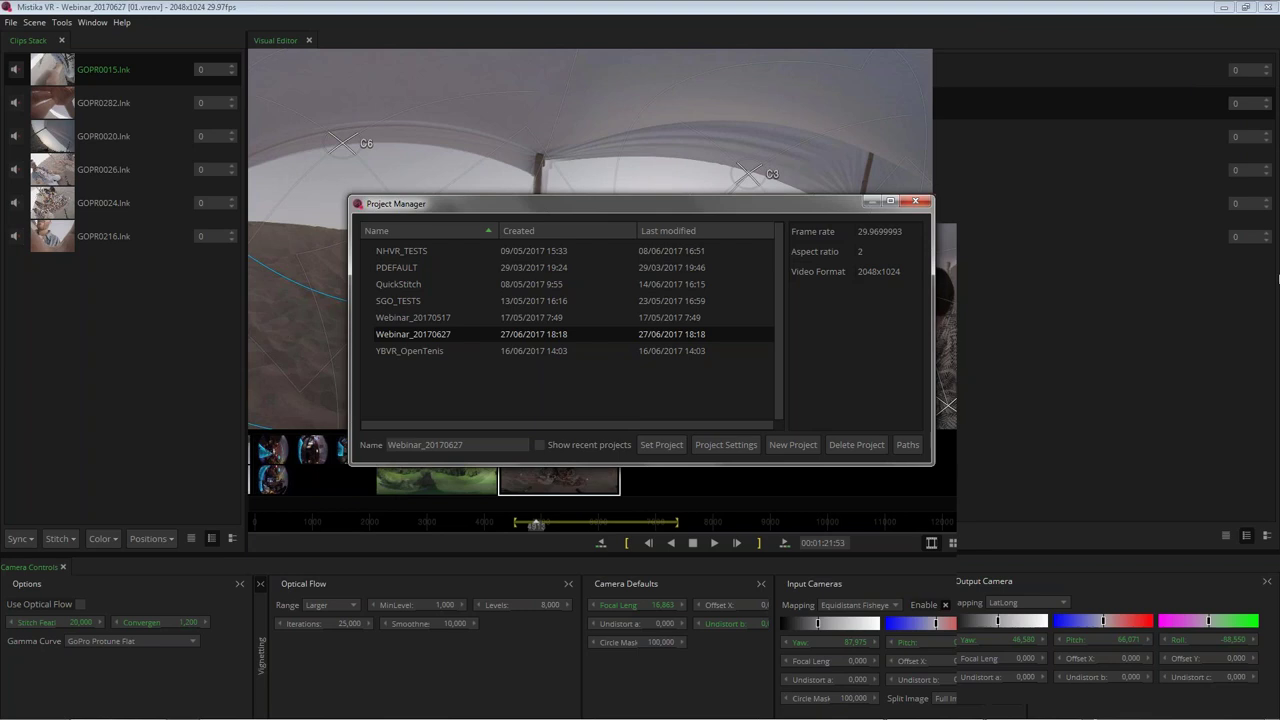
drag(816, 204, 824, 211)
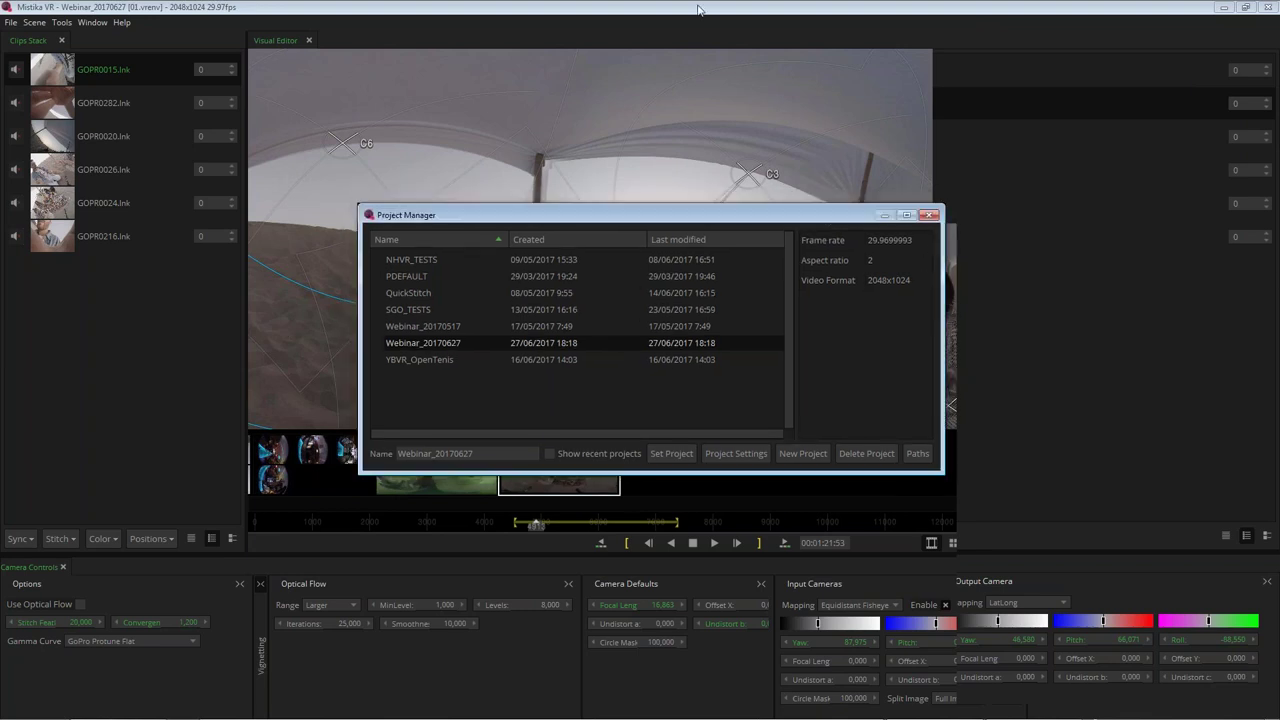
click(929, 214)
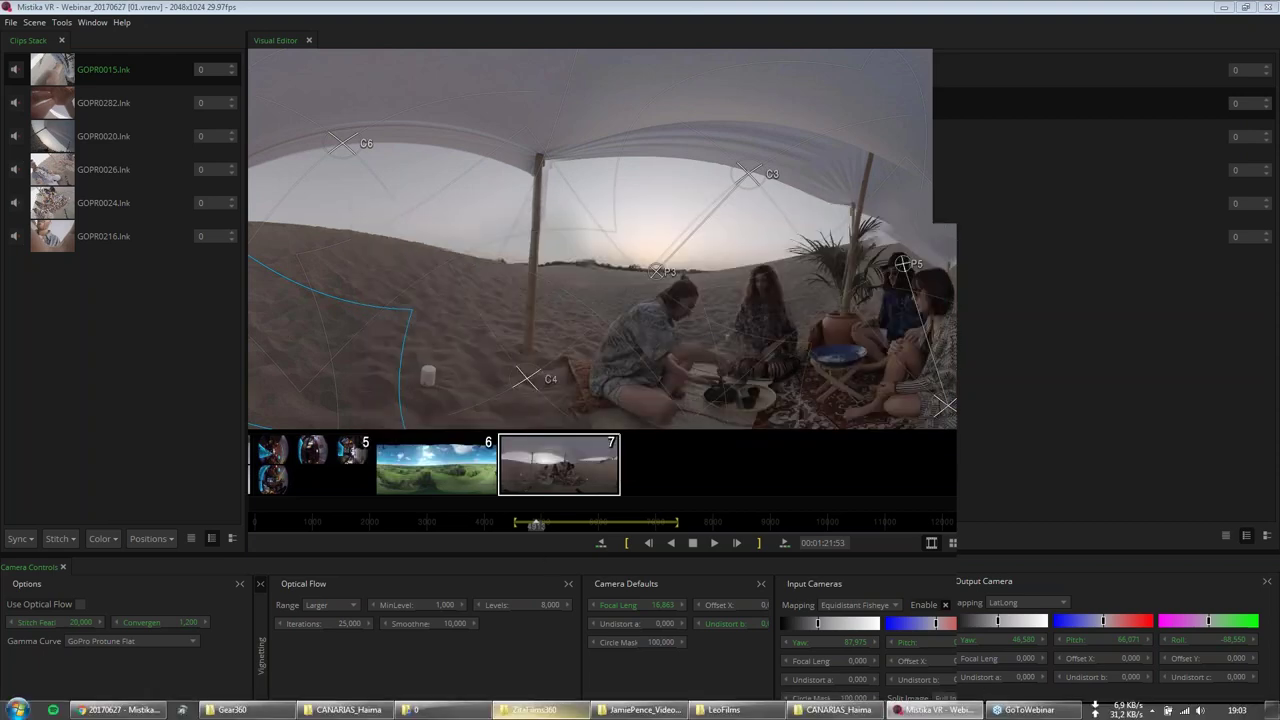
Step: Switch to Chrome and present the 'Last' slide with the 25% discount code full screen
click(120, 709)
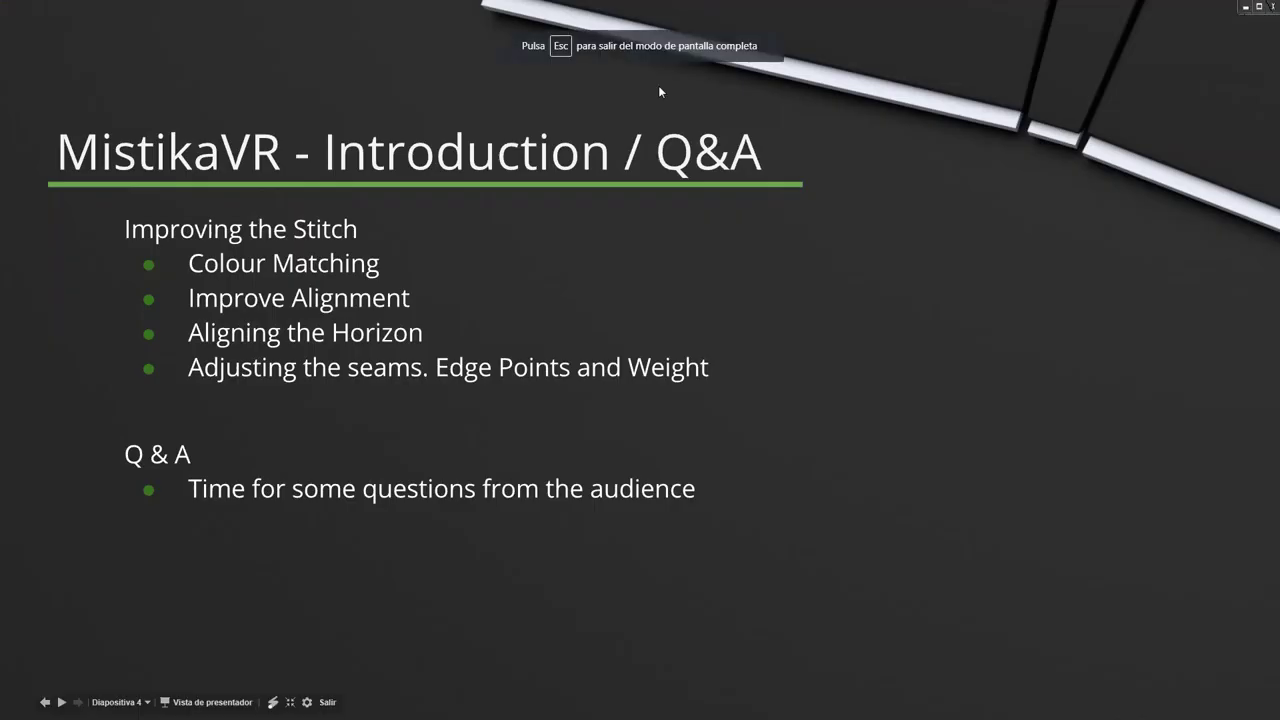
key(Escape)
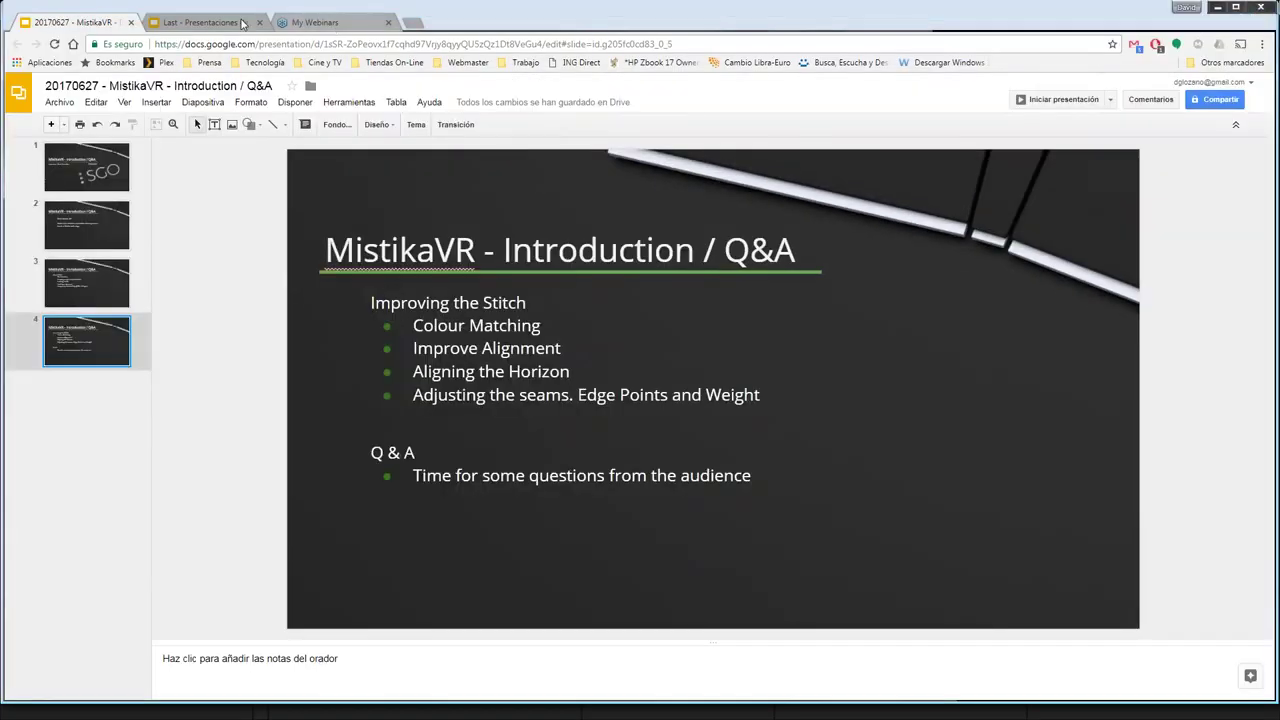
click(214, 20)
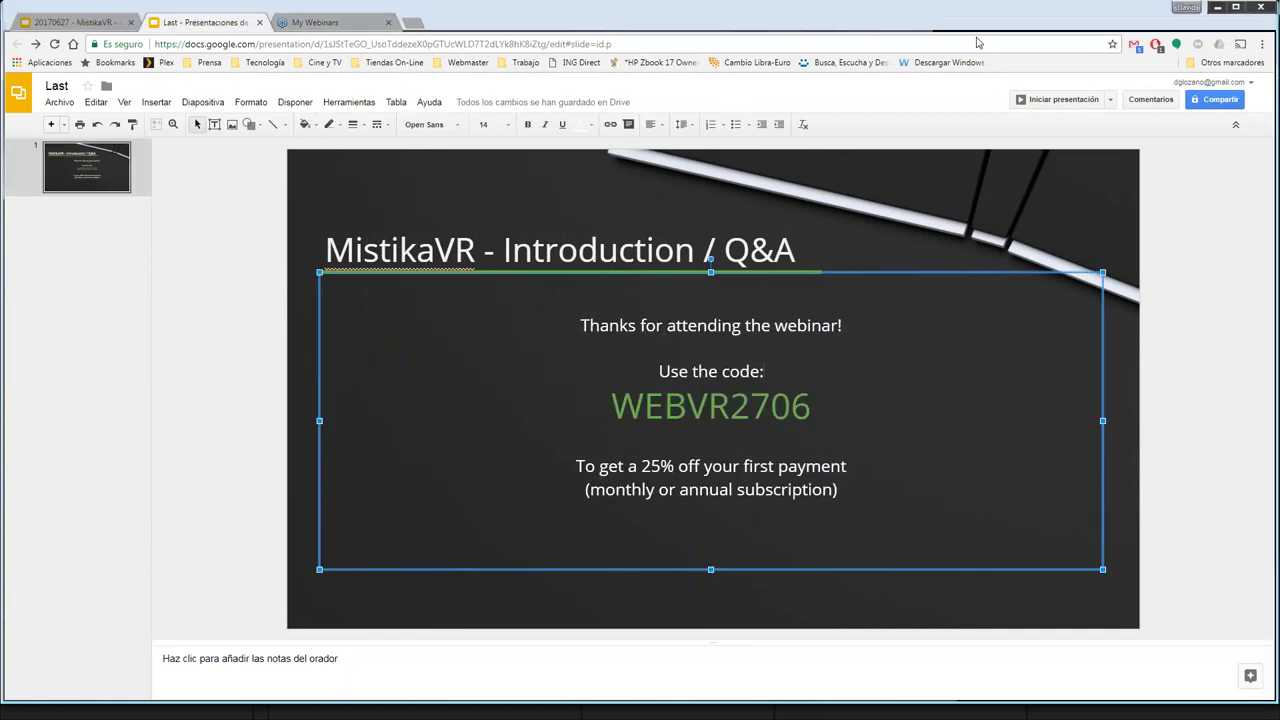
click(1060, 99)
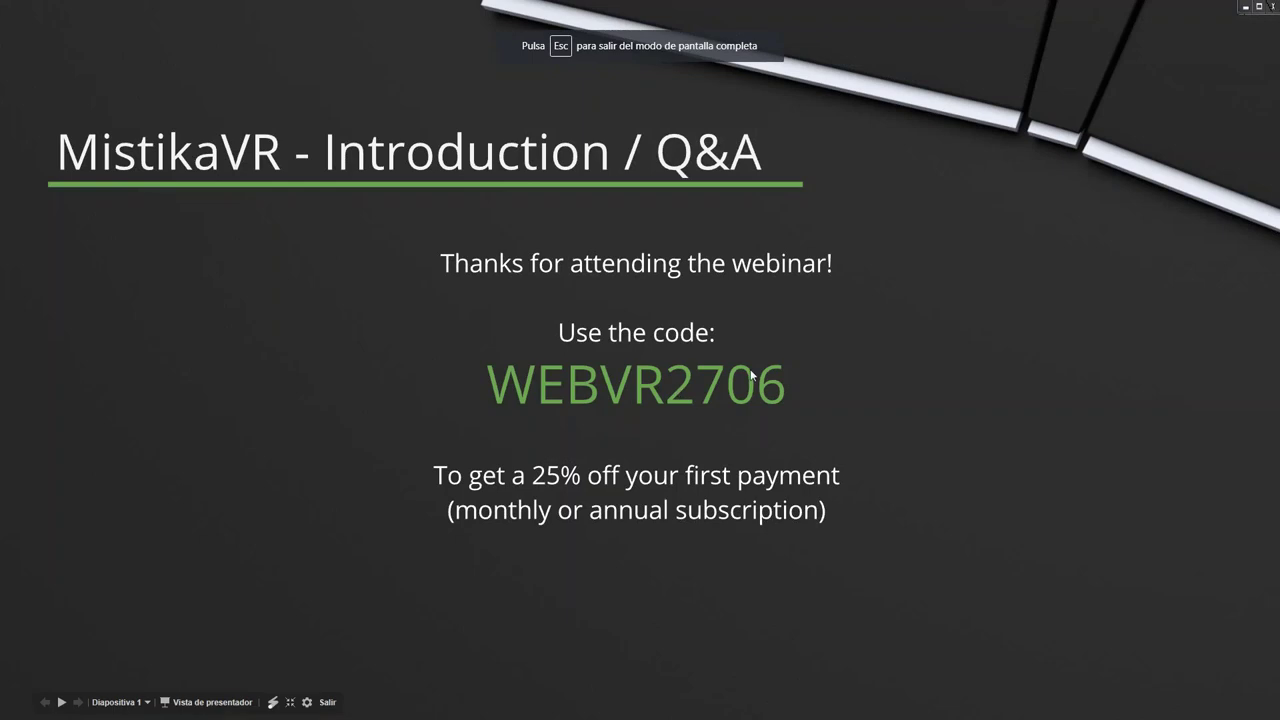